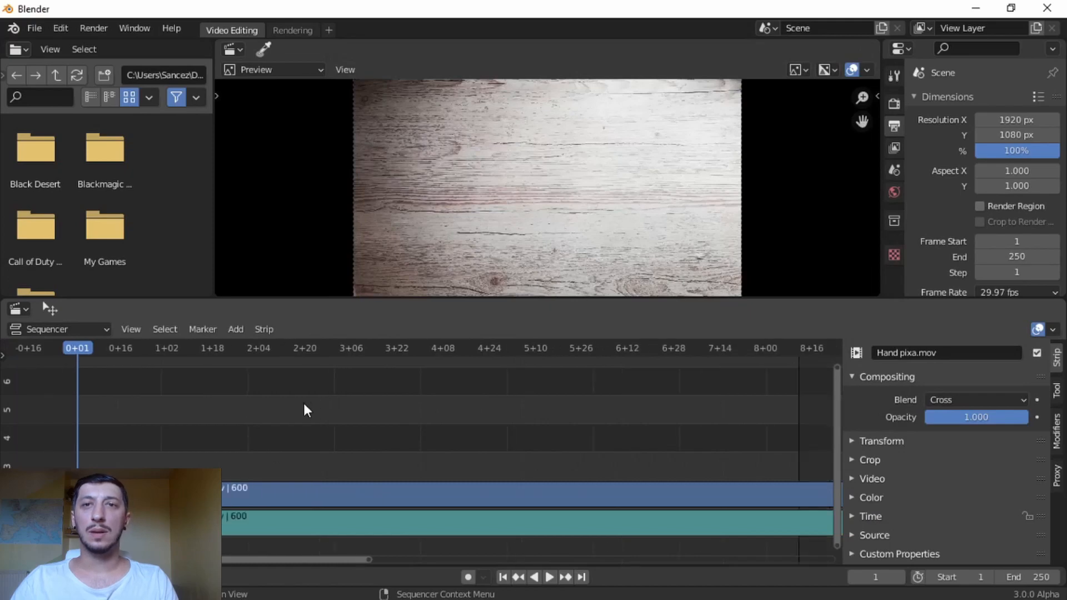
- Delete the Hand pixa sound strip and play back the start of the remaining video strip
click(399, 525)
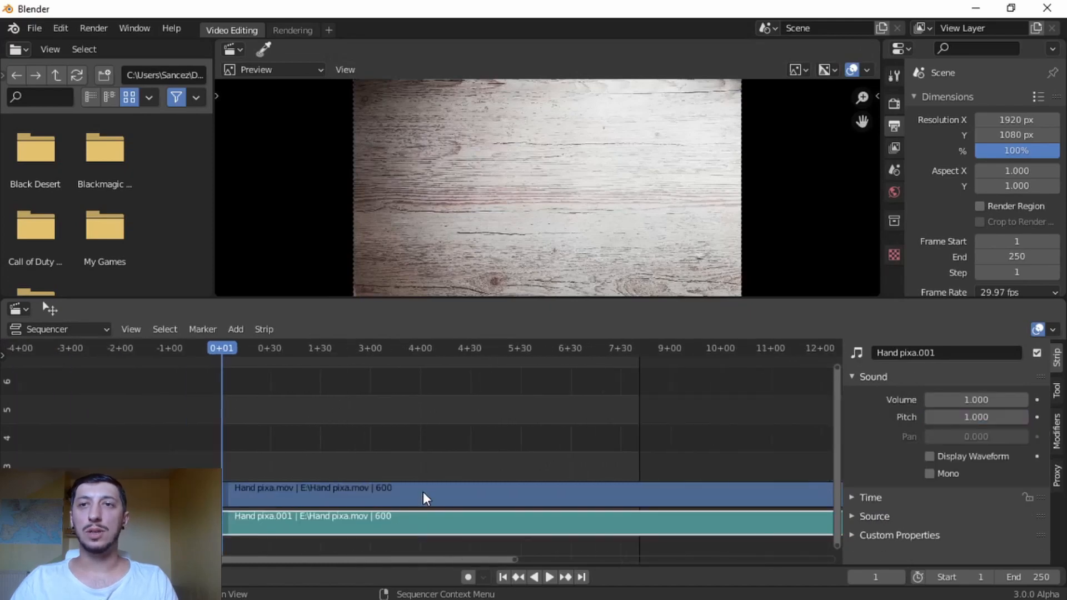
key(Delete)
scroll(522, 448, down, 2)
scroll(527, 450, up, 1)
key(space)
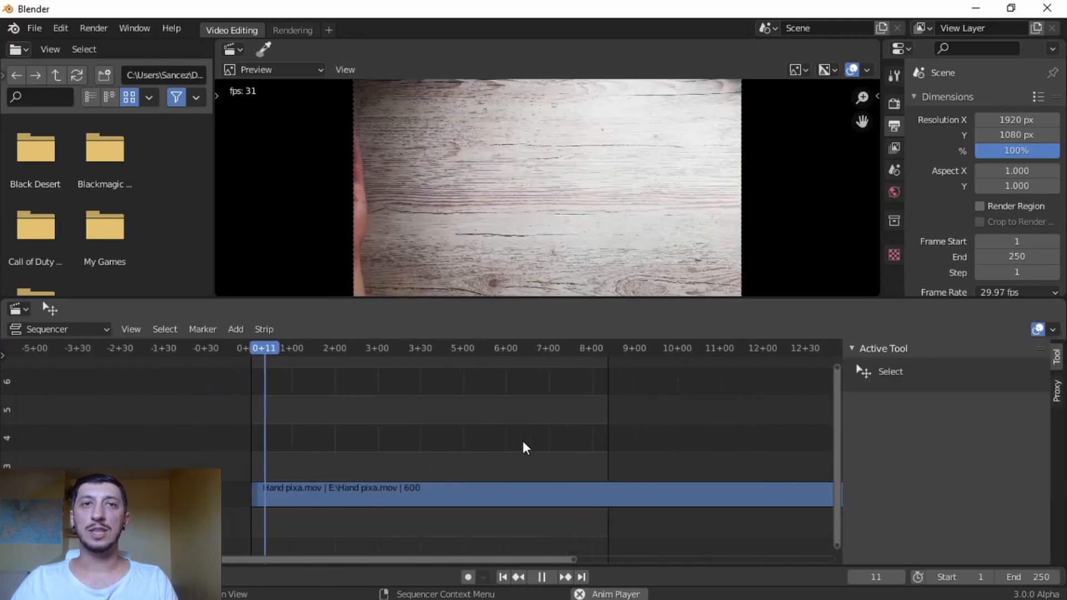
key(space)
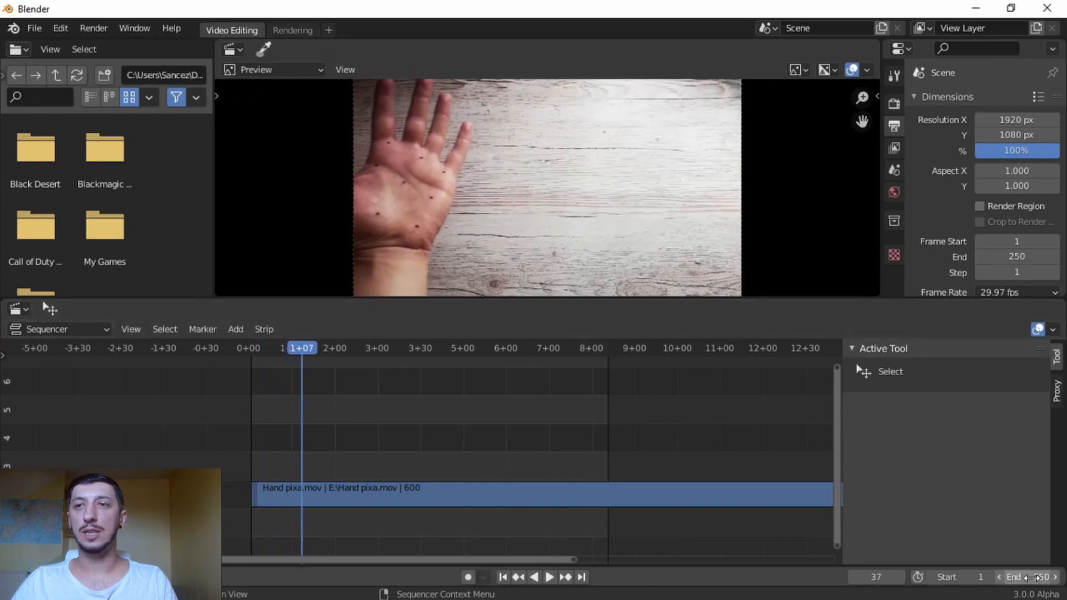
- Set the scene's end frame to 600 to match the full length of the video strip
click(1024, 577)
text(600)
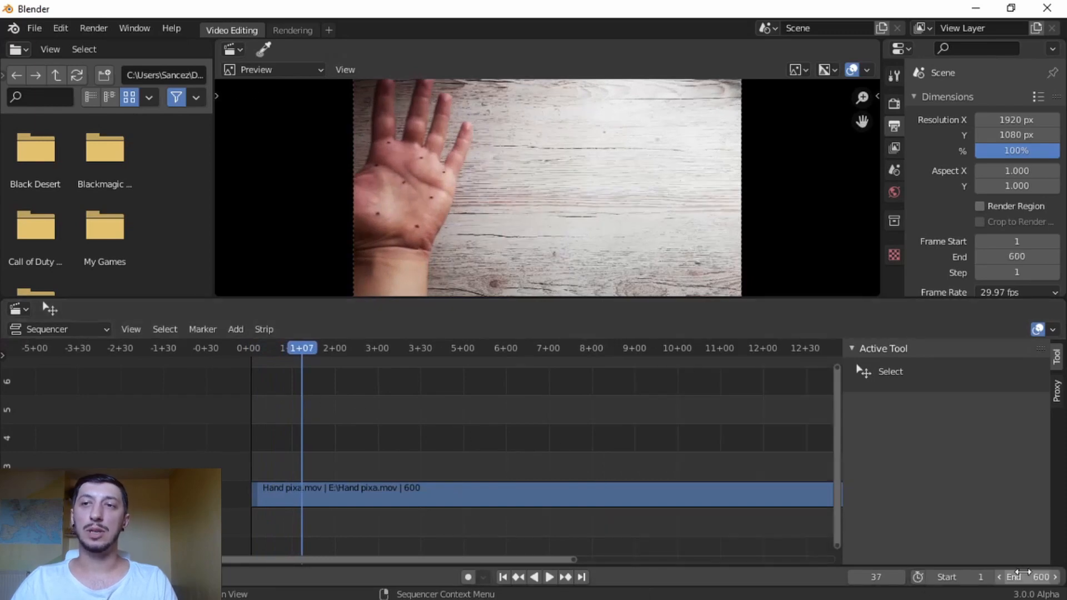
key(Return)
scroll(702, 460, down, 2)
scroll(701, 459, down, 8)
middle_drag(687, 415, 663, 416)
- Set the scene's end frame to 300
click(1044, 578)
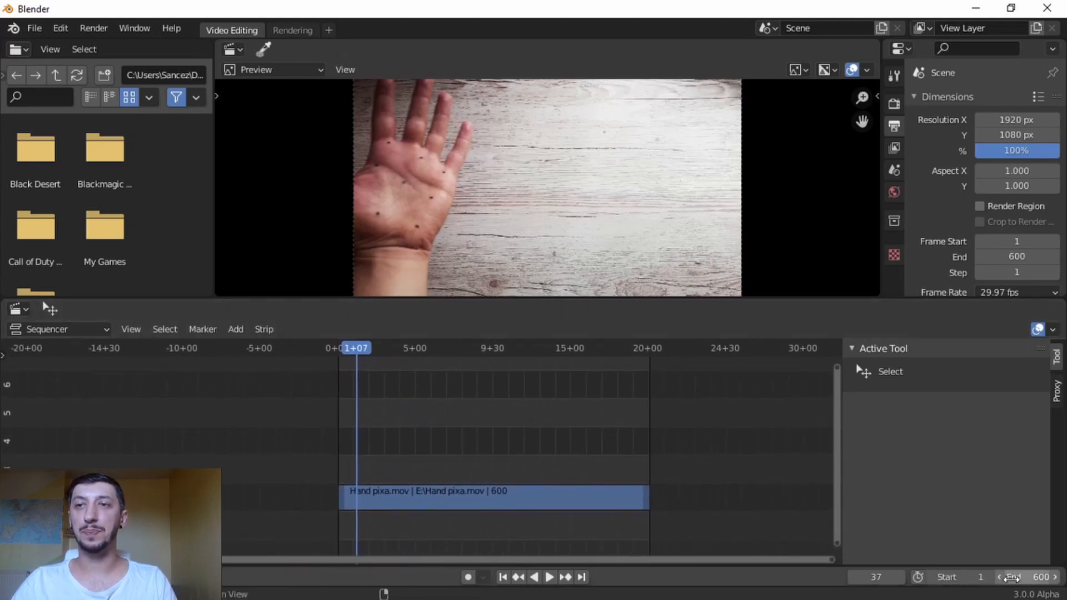
text(300)
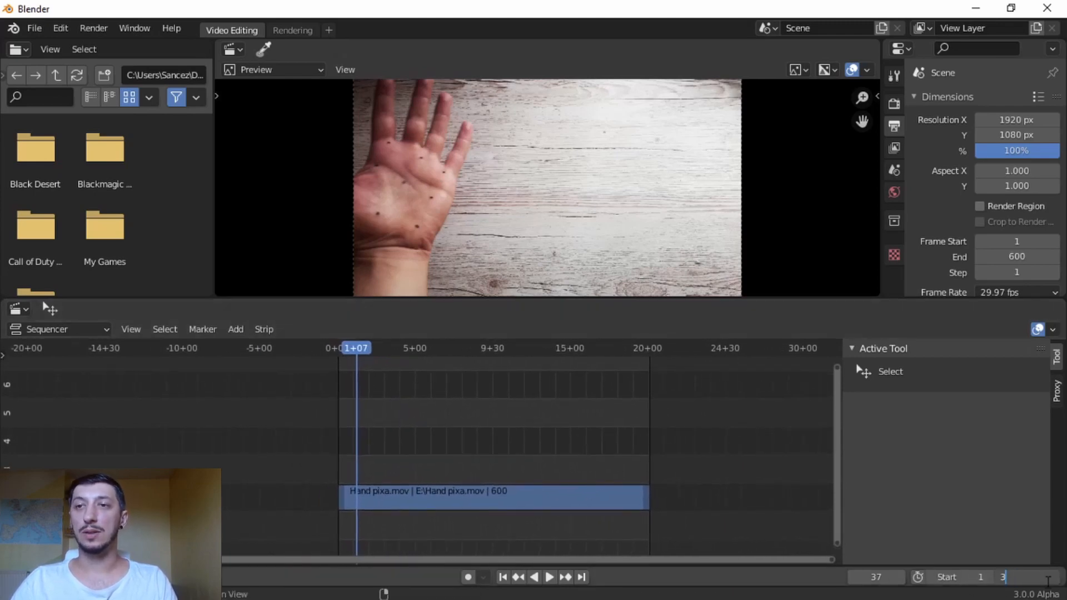
key(Return)
- Play the hand footage from the start and enlarge the video preview area above the sequencer
drag(351, 351, 324, 351)
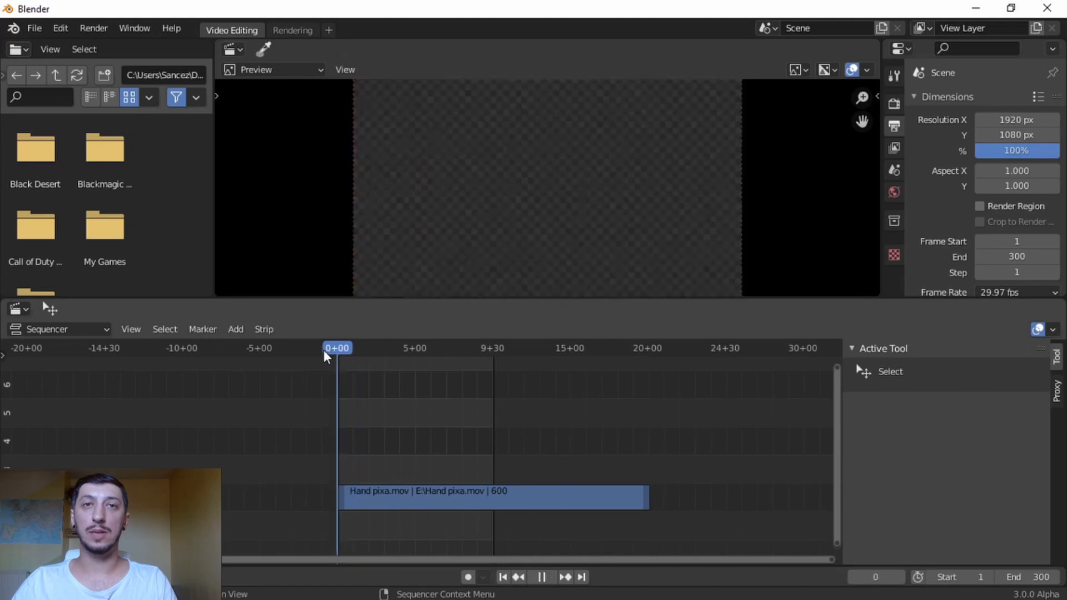
key(space)
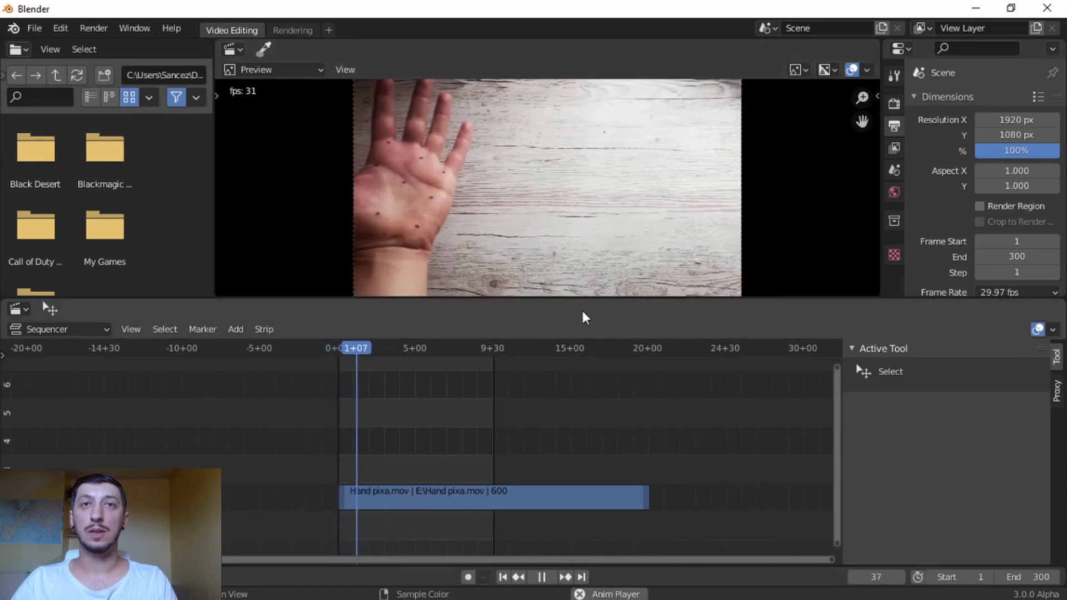
key(space)
drag(718, 299, 722, 365)
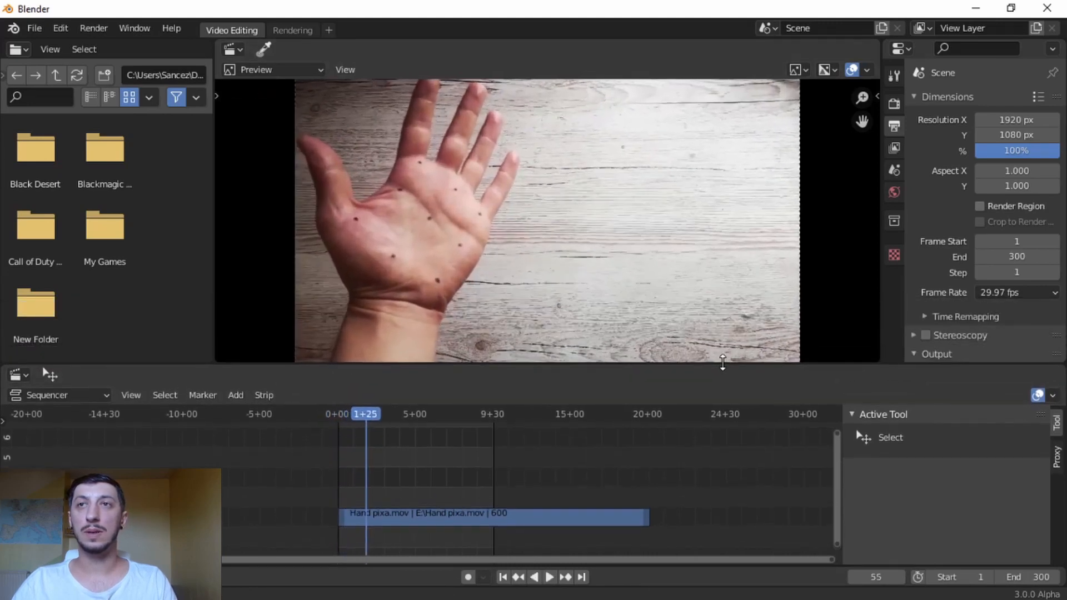
- Set the frame rate to 30 fps and the render output folder to E:\Hand pixa jpeg\
click(893, 104)
click(894, 128)
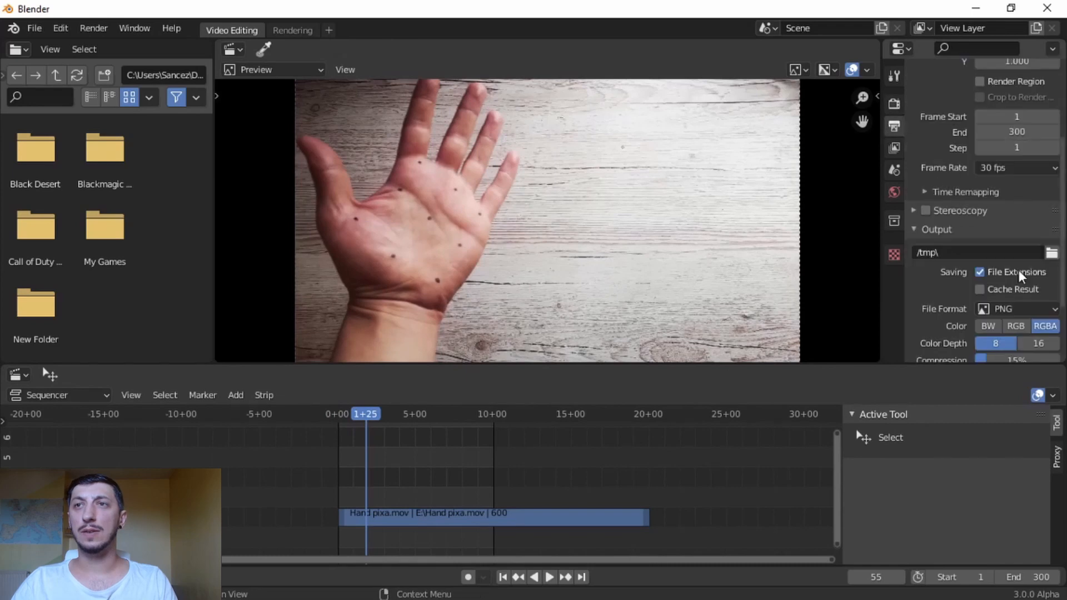
click(1051, 253)
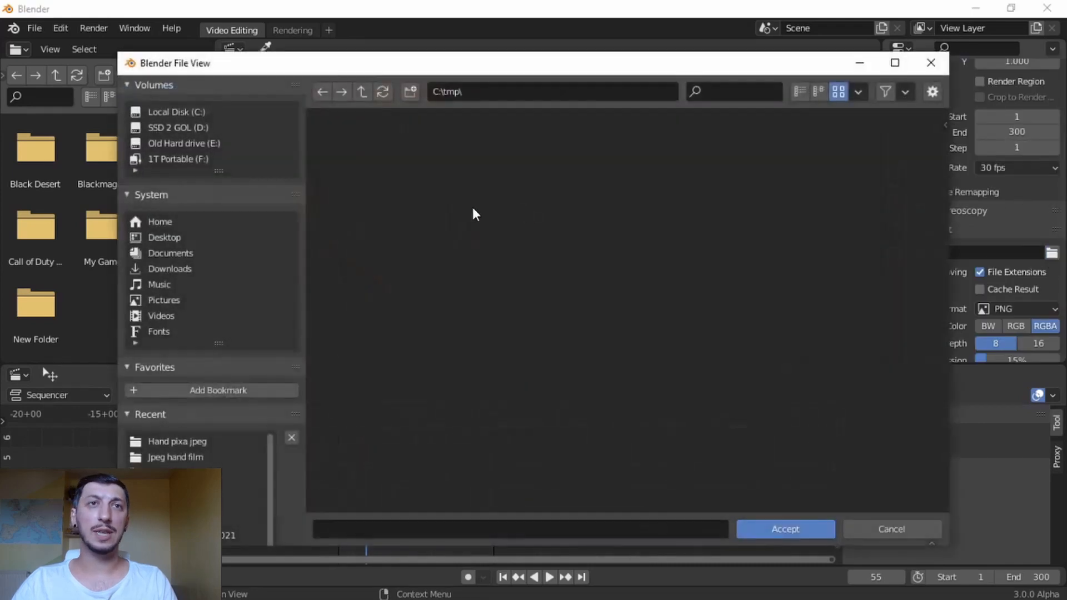
click(199, 146)
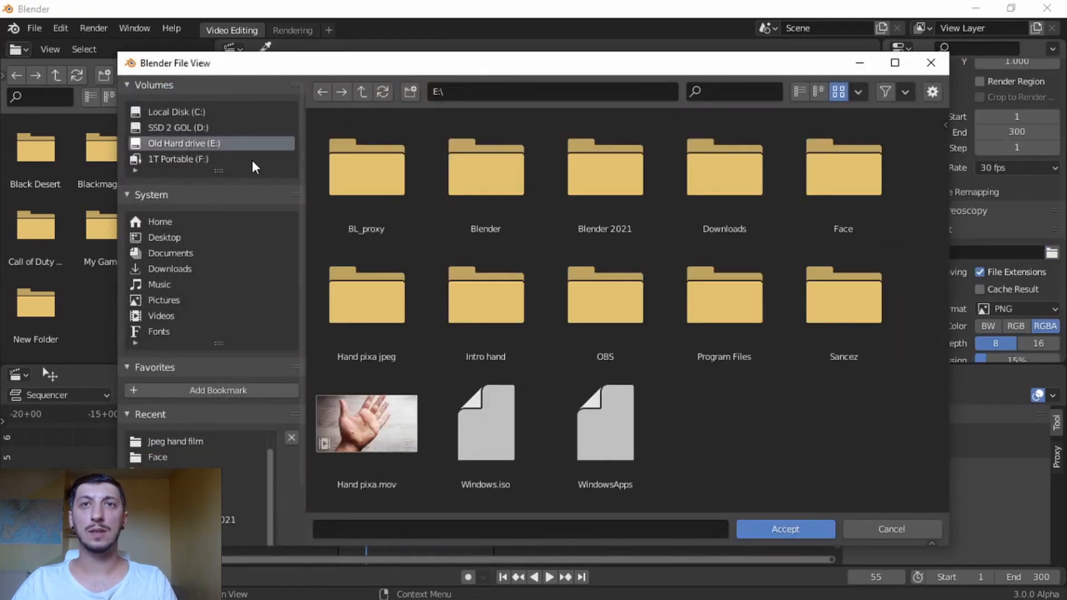
click(371, 320)
double_click(370, 320)
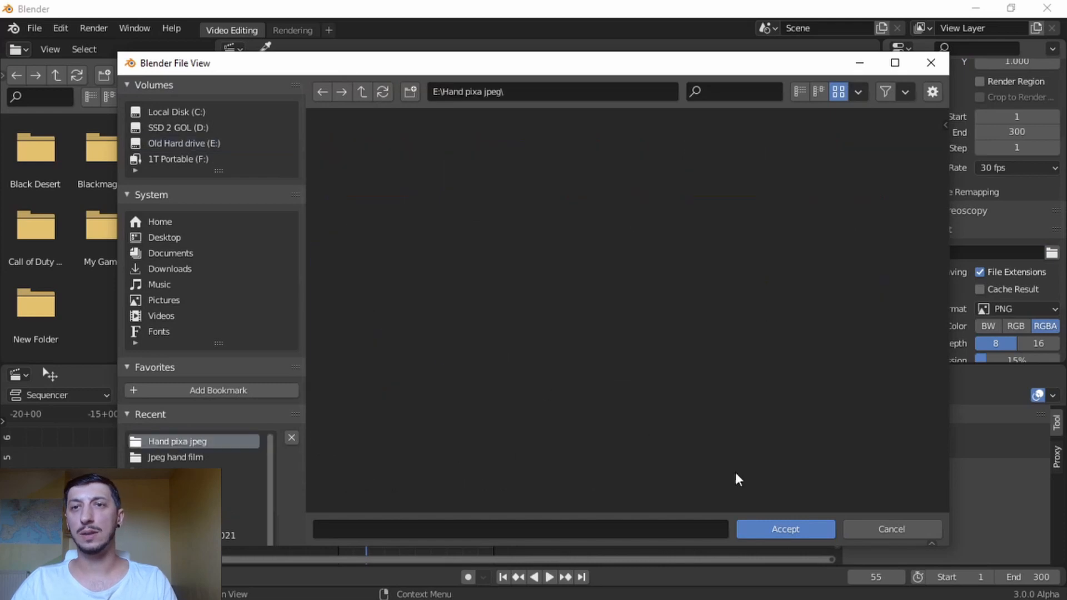
click(786, 534)
- Set the output file format to JPEG
click(1028, 314)
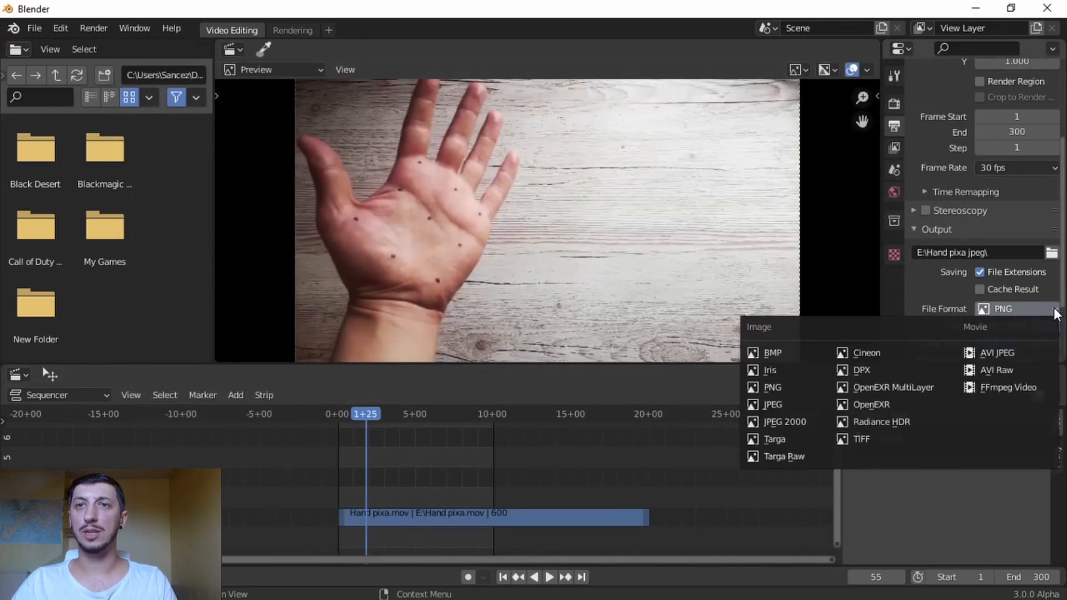
click(810, 404)
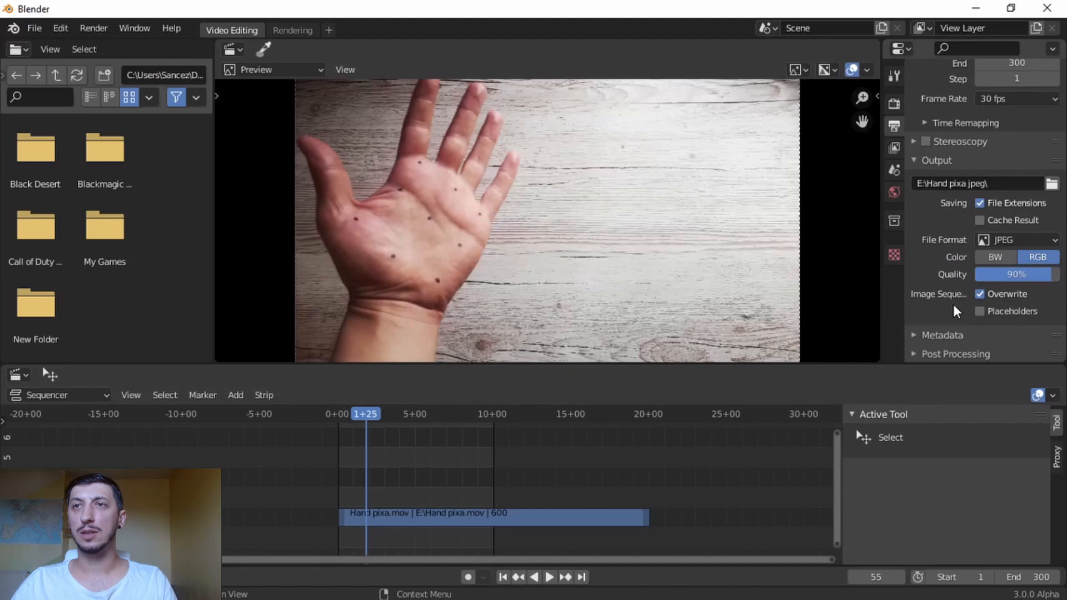
scroll(956, 311, up, 7)
scroll(956, 311, down, 5)
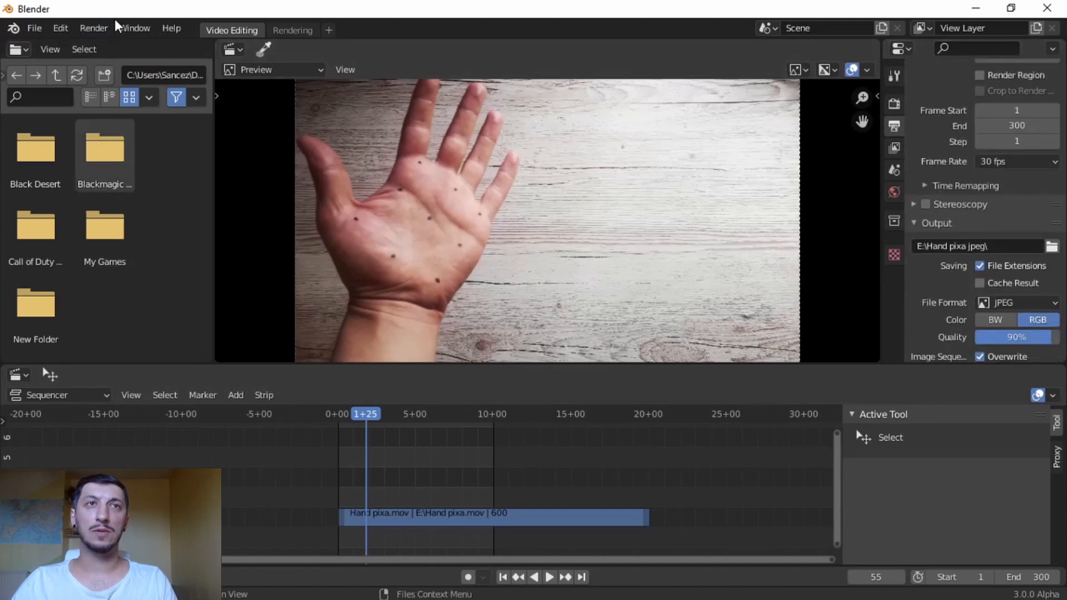
- Render the animation to the JPEG image sequence and close the render window when it finishes
click(96, 28)
click(122, 62)
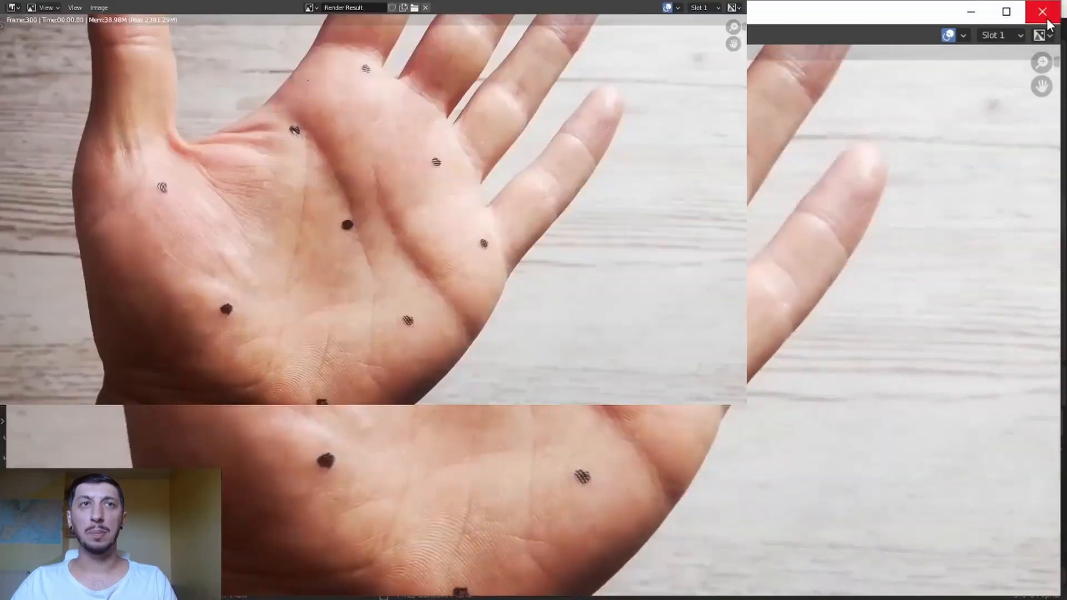
click(1048, 20)
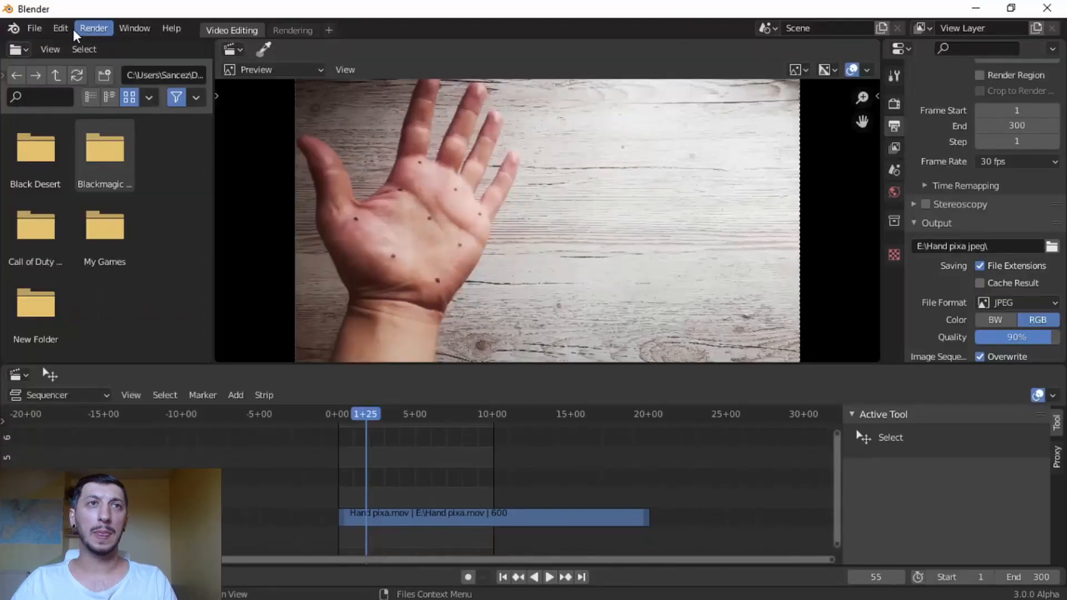
- Start a new General file without saving the current project
click(35, 28)
mouse_move(55, 46)
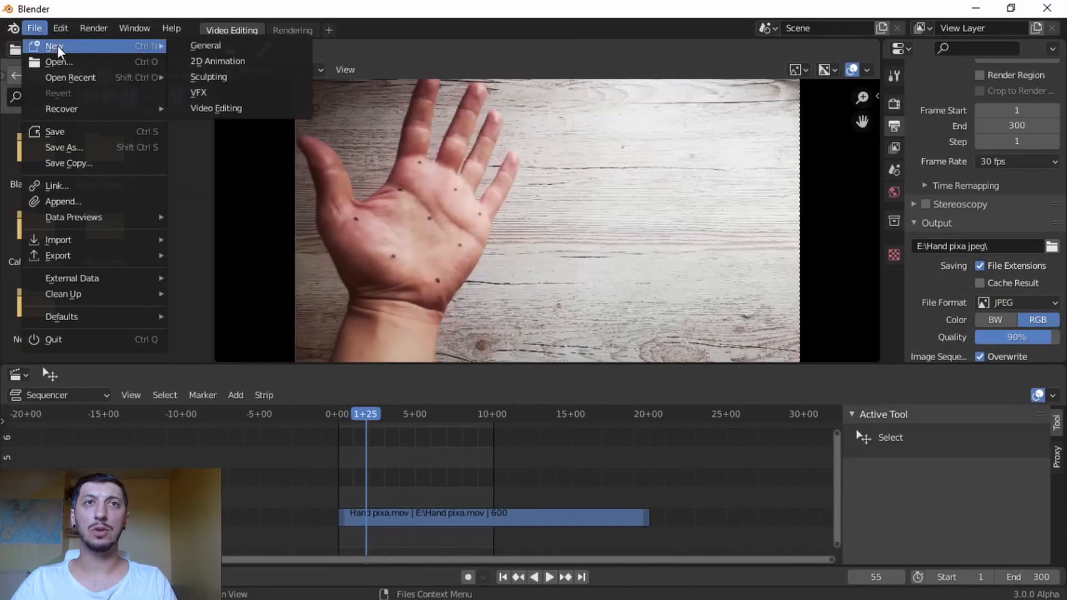
click(252, 45)
click(564, 342)
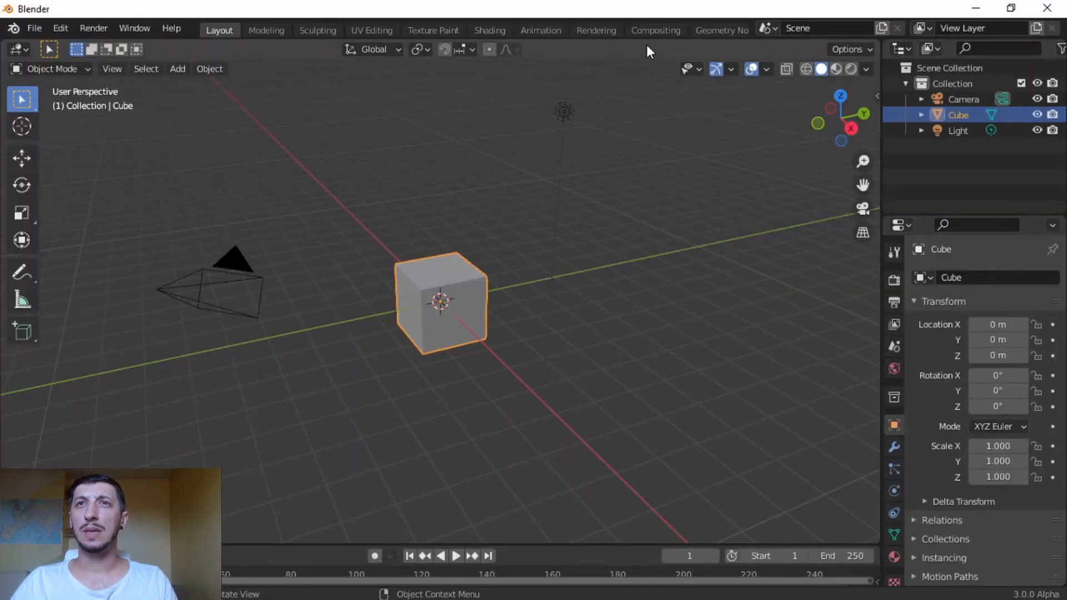
- Add the VFX Motion Tracking workspace to the new file
scroll(733, 26, down, 3)
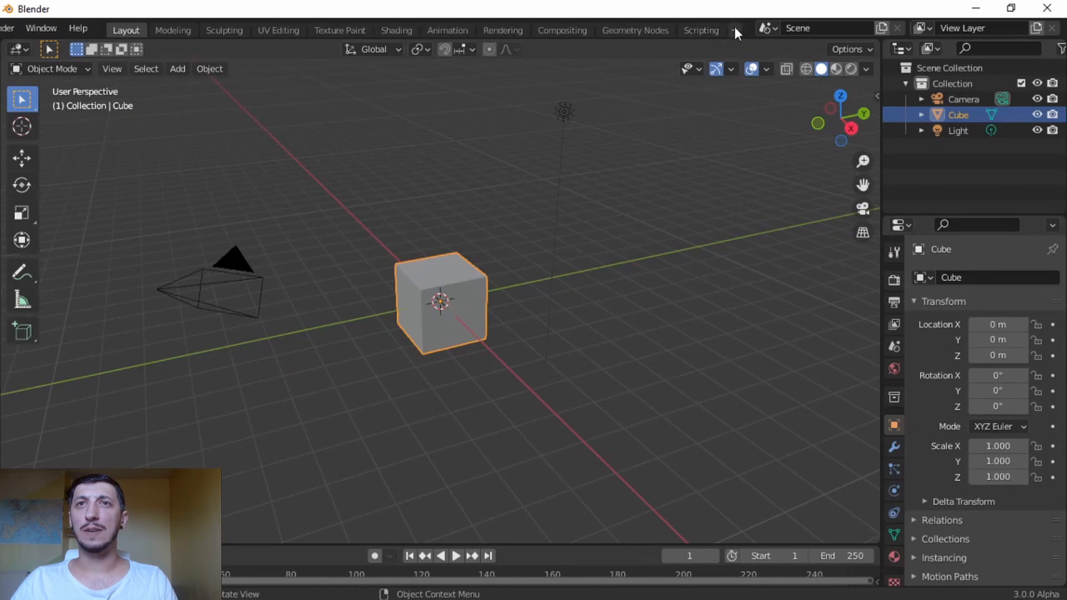
click(735, 29)
mouse_move(730, 107)
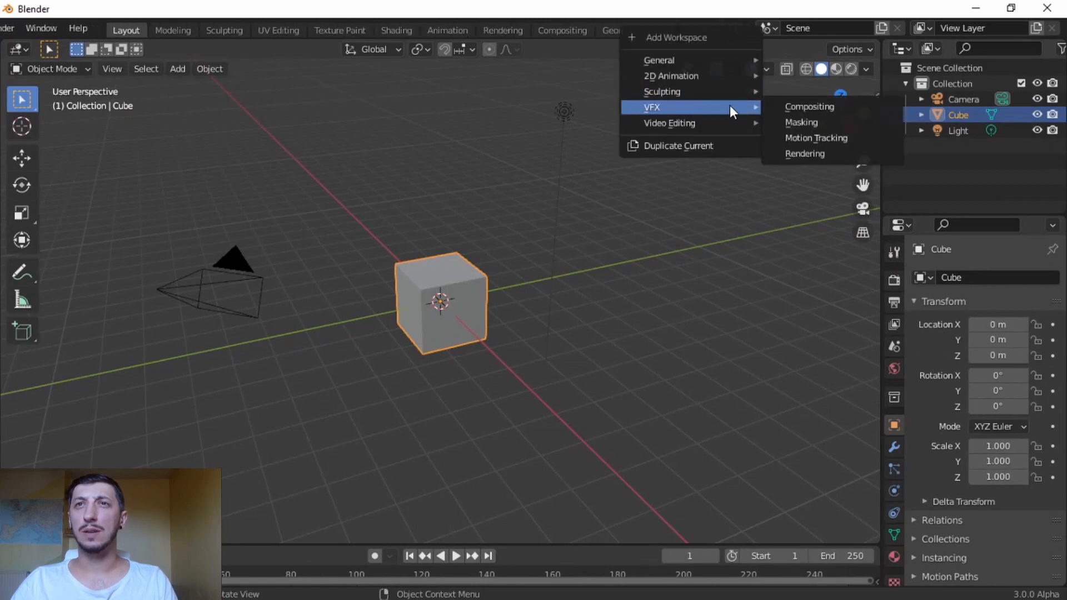
click(834, 138)
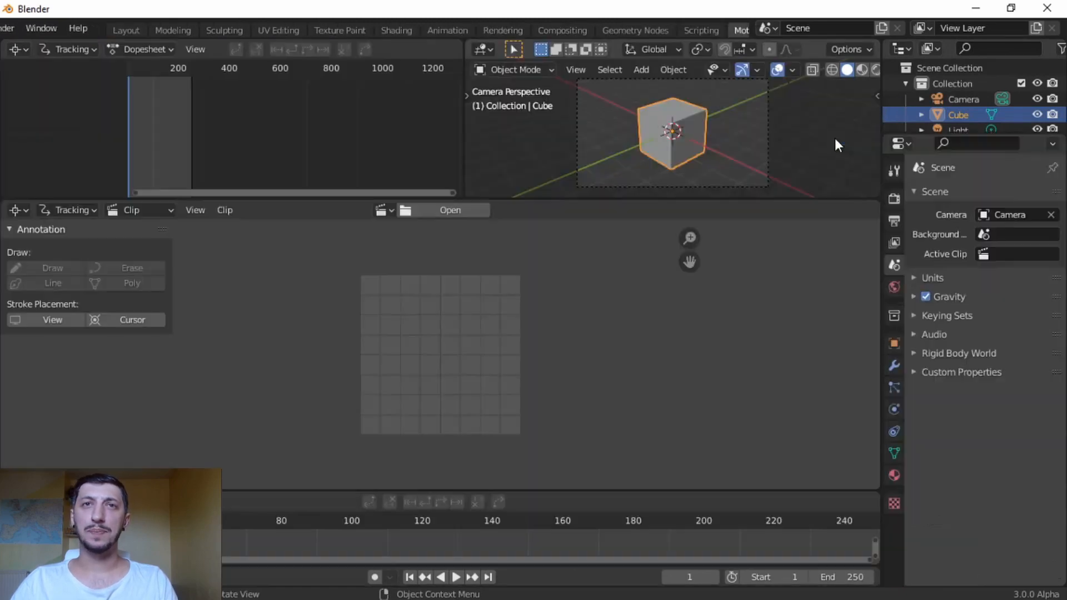
- Join the dopesheet and 3D viewport areas away so the movie clip editor fills the space above the timeline
right_click(462, 143)
click(464, 148)
click(387, 143)
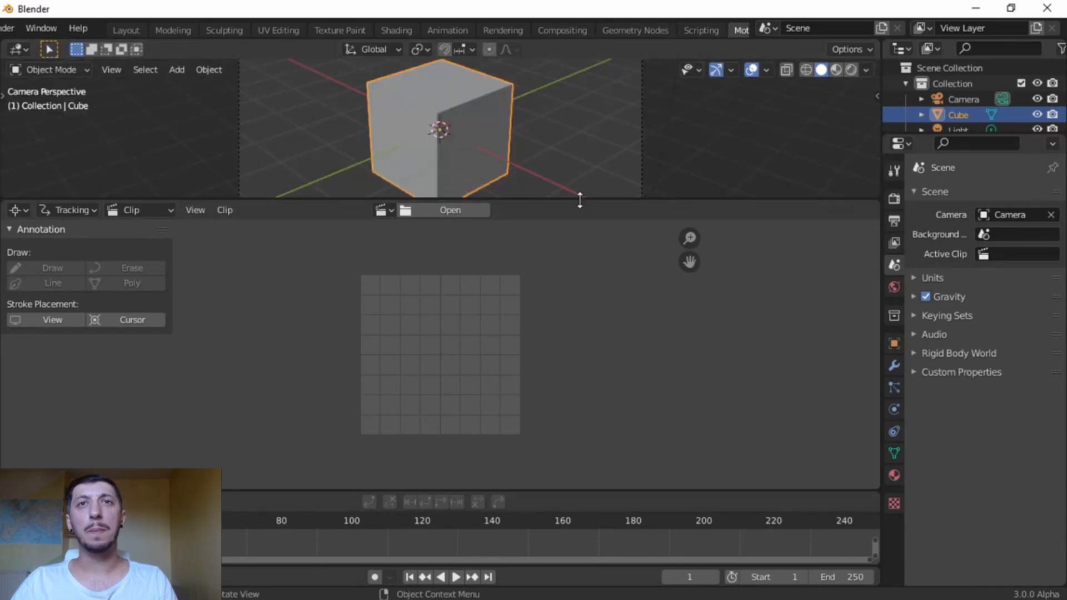
right_click(579, 199)
click(579, 199)
click(560, 160)
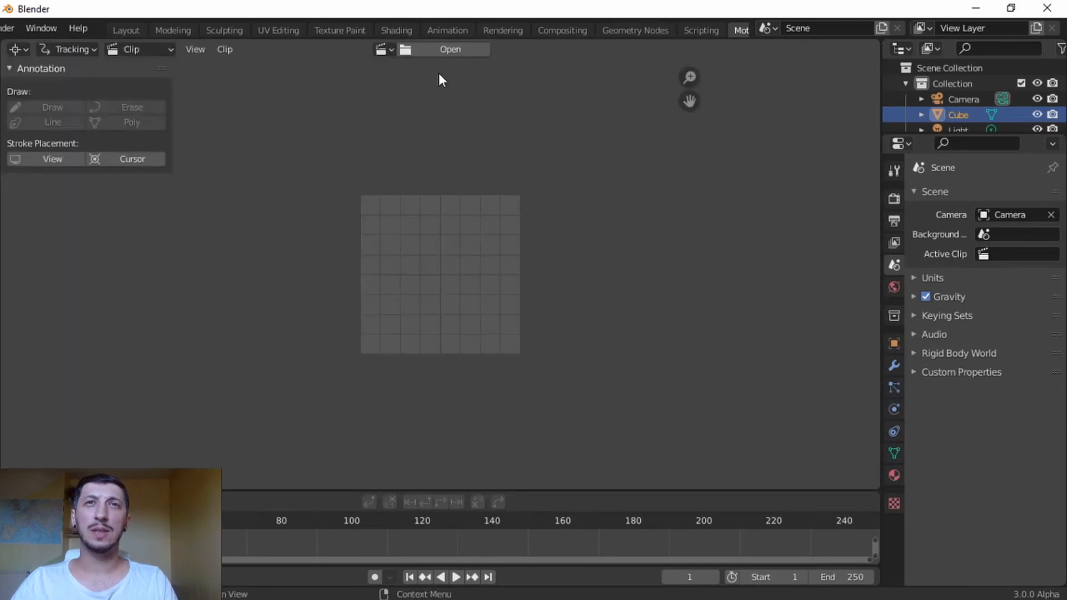
- Open all the JPEG frames in E:\Hand pixa jpeg\ as a movie clip
click(448, 49)
click(179, 143)
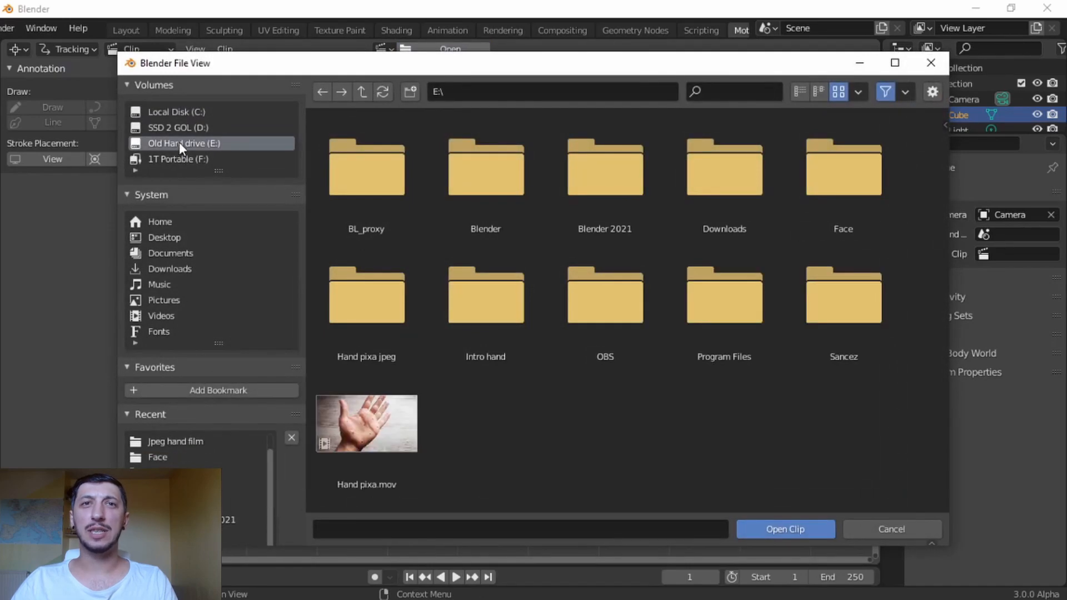
double_click(379, 313)
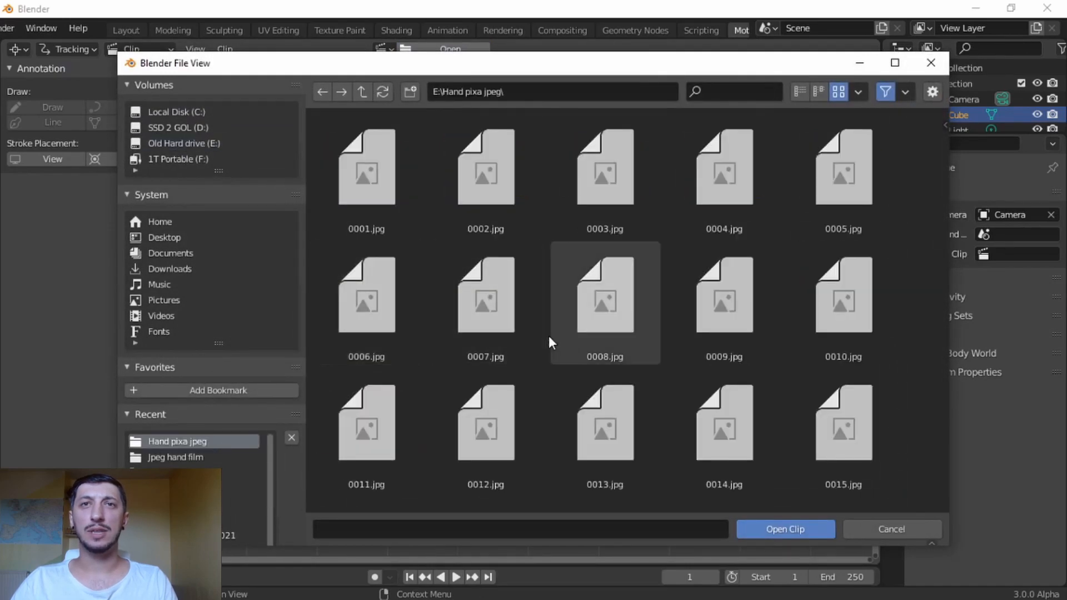
key(a)
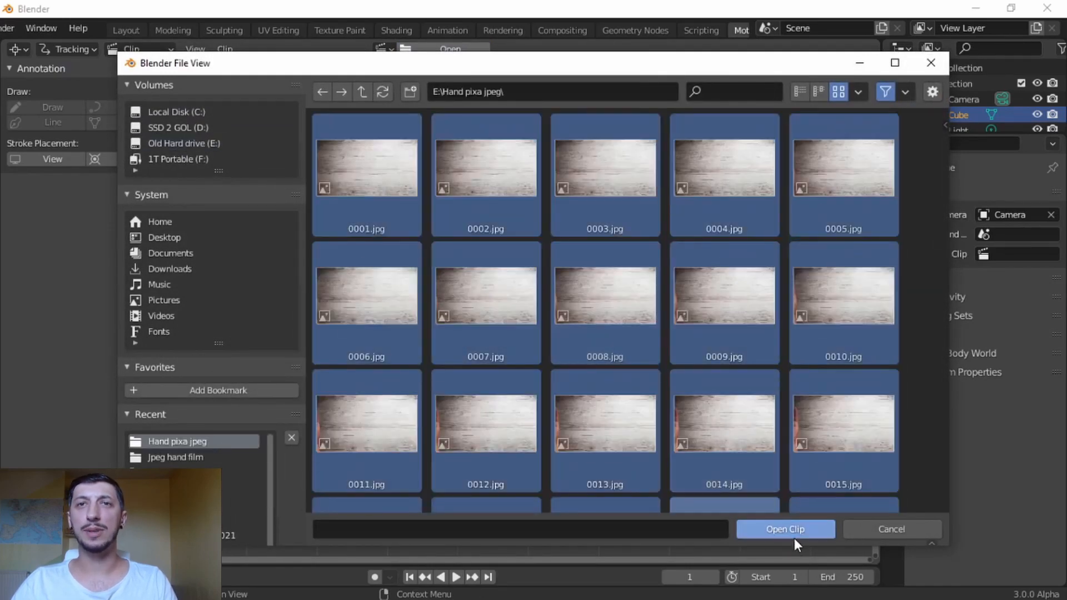
click(789, 531)
- Match the scene frame range to the hand clip with Set Scene Frames and prefetch its frames
scroll(483, 305, down, 5)
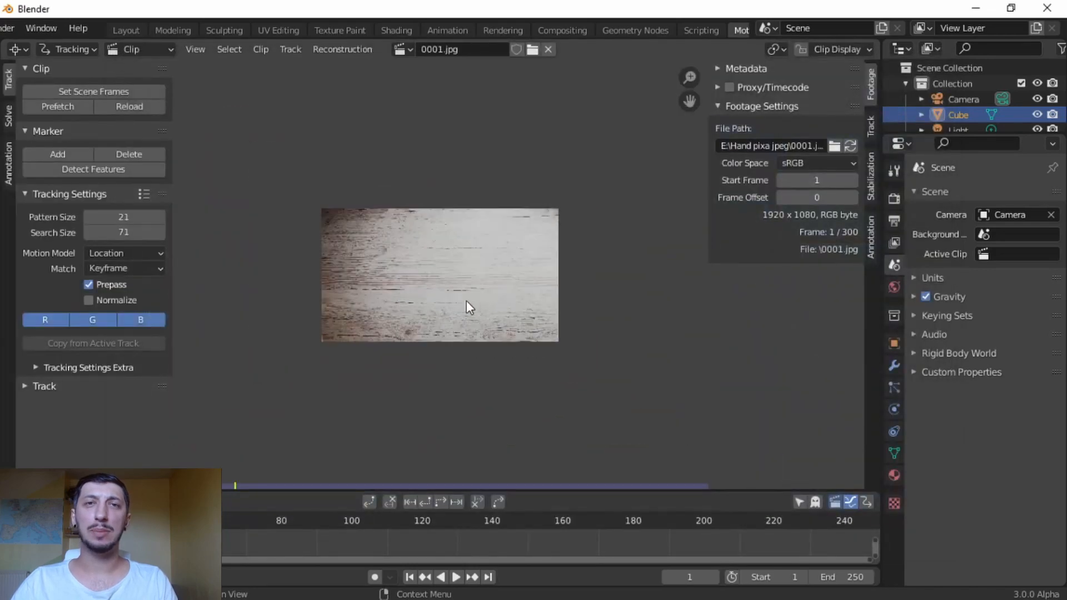
scroll(466, 305, up, 2)
mouse_move(453, 302)
middle_down()
mouse_move(457, 290)
mouse_move(451, 298)
middle_up()
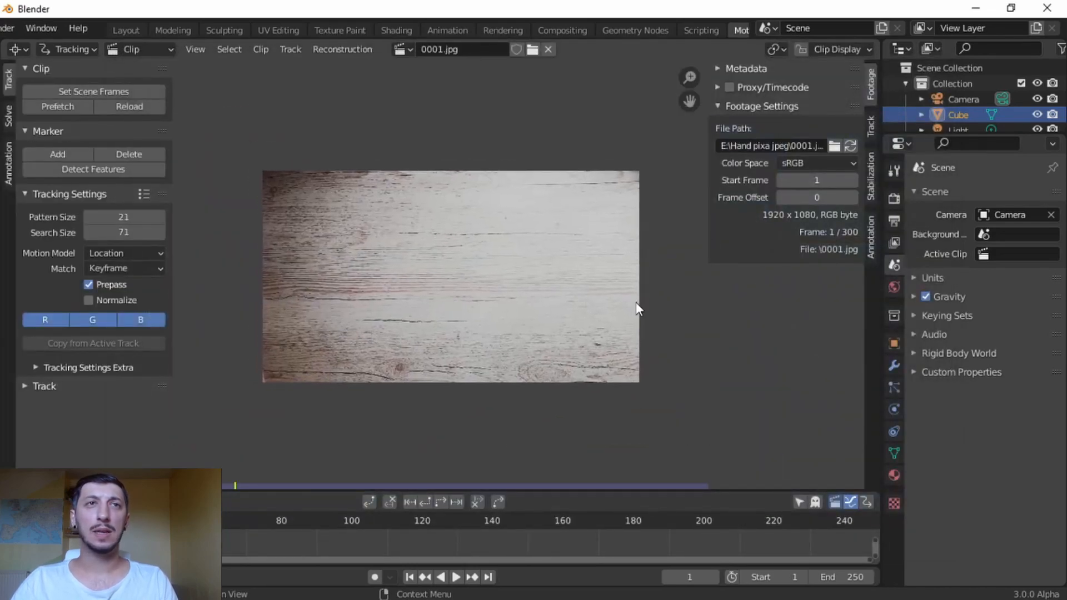
click(78, 94)
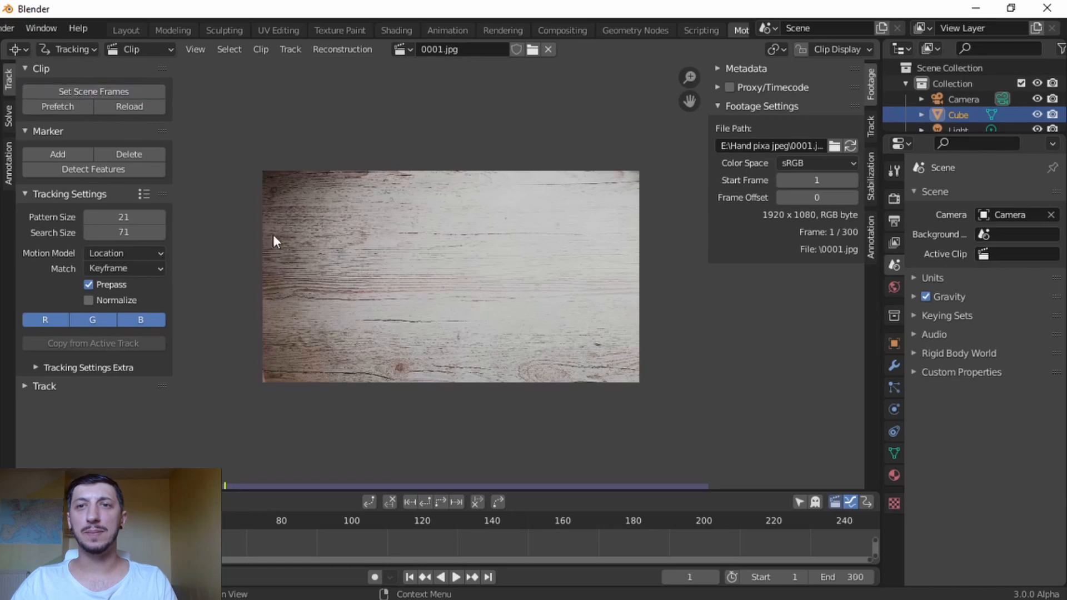
click(64, 109)
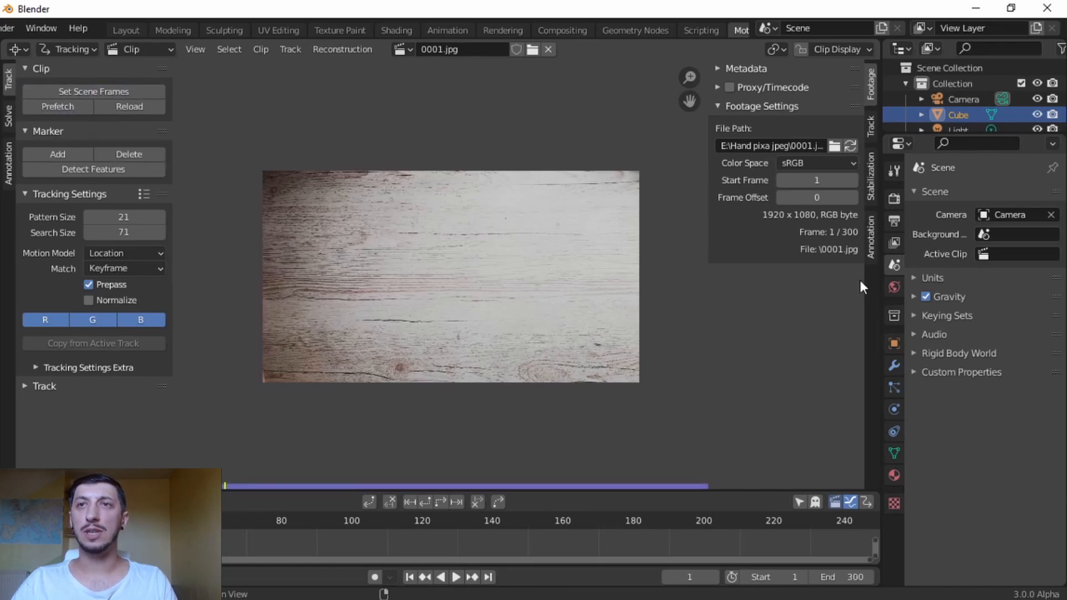
- Set the Eevee render samples to 300 and the viewport samples to 30
click(894, 199)
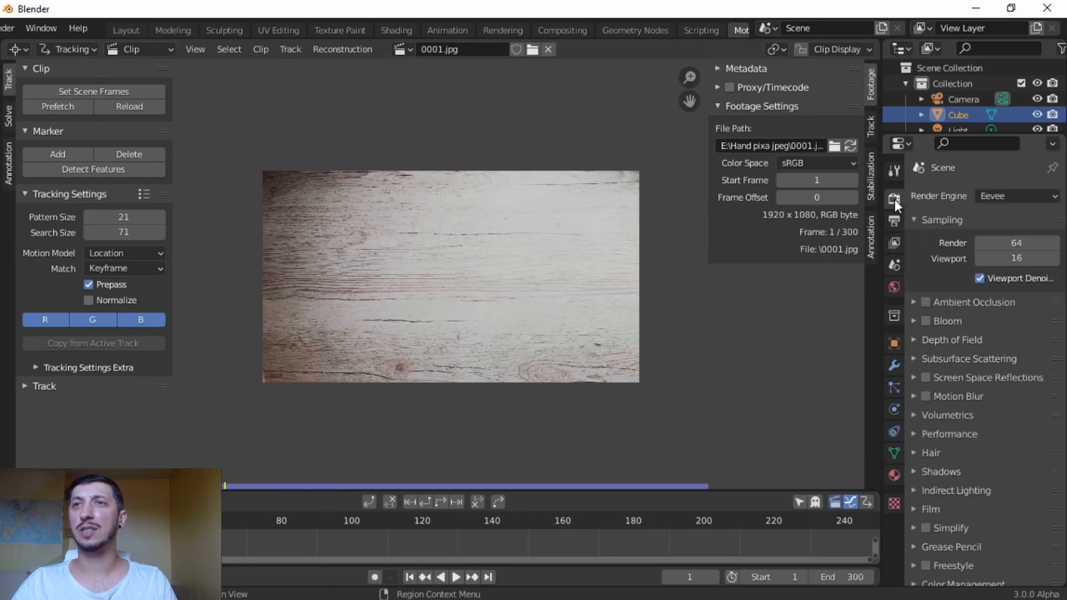
double_click(1027, 243)
text(300)
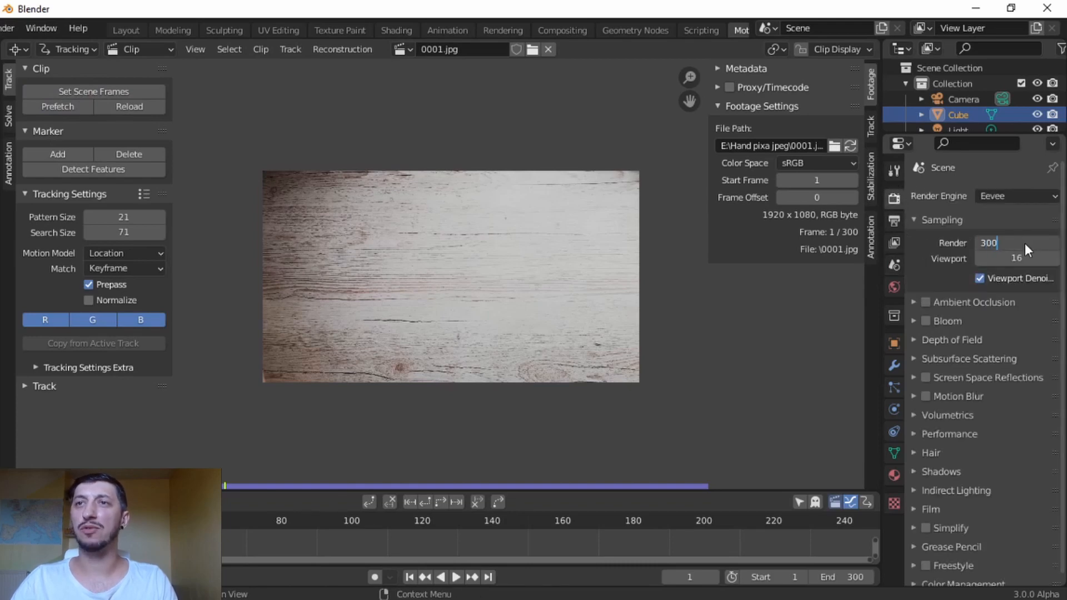
key(Return)
double_click(1017, 258)
text(30)
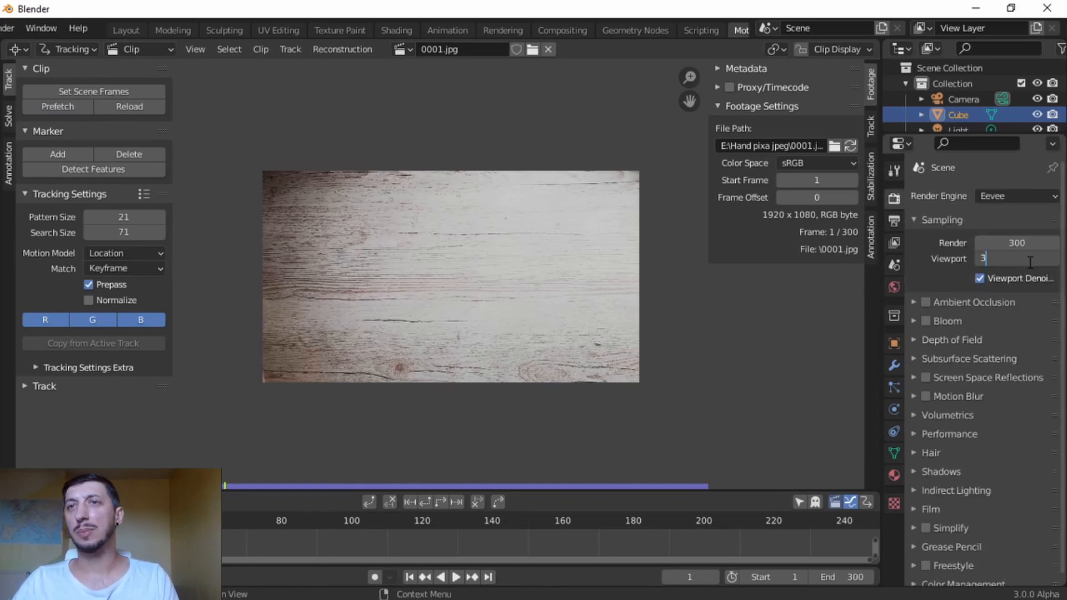
key(Return)
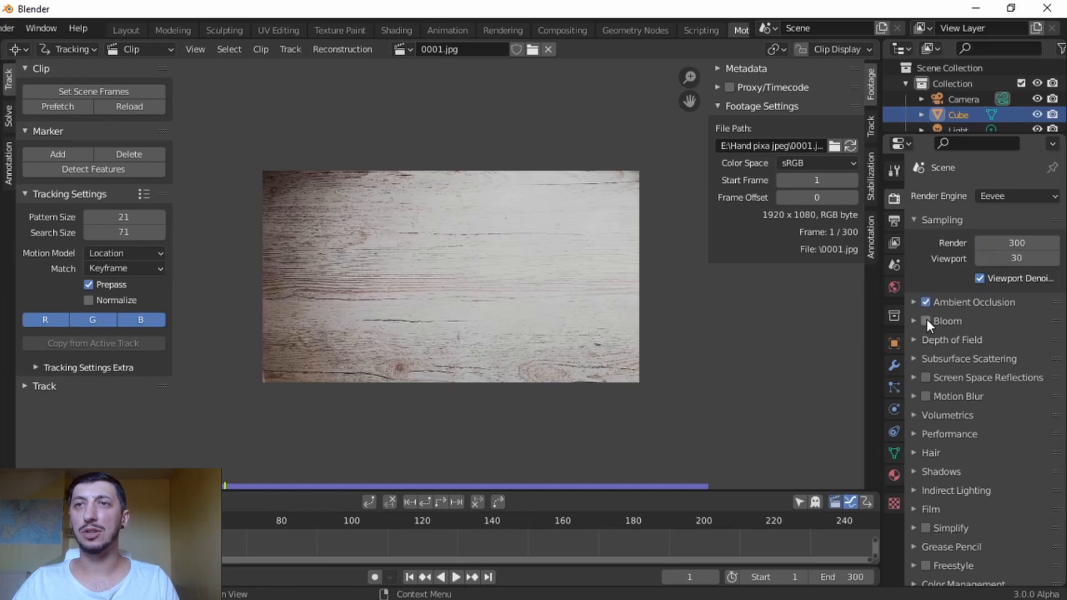
- Enable Ambient Occlusion, Bloom, Screen Space Reflections and Motion Blur, and make the film background transparent
click(926, 396)
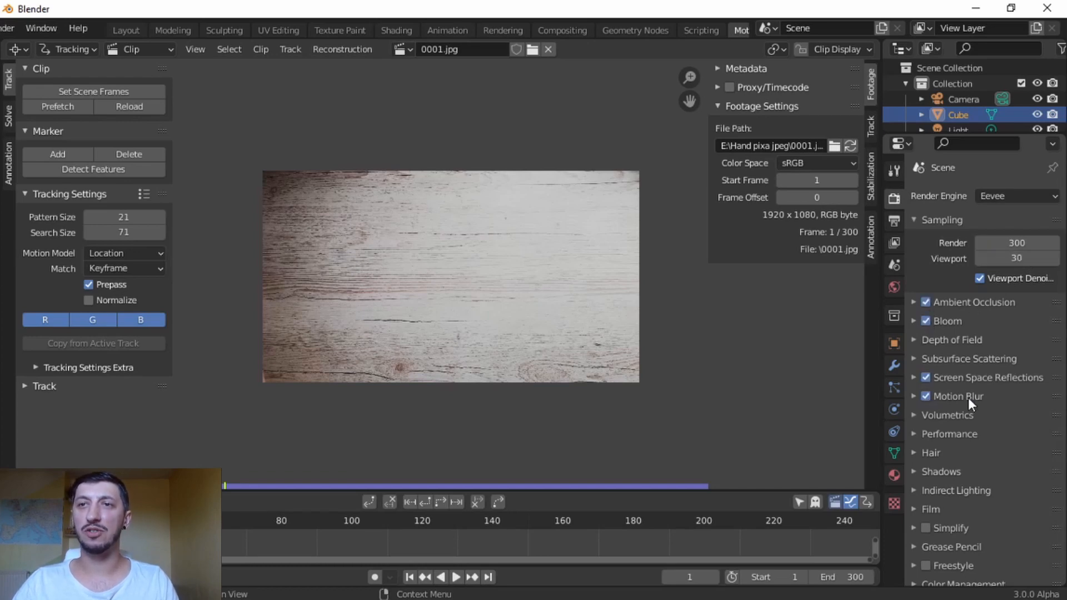
click(914, 508)
scroll(970, 451, down, 2)
scroll(969, 451, down, 2)
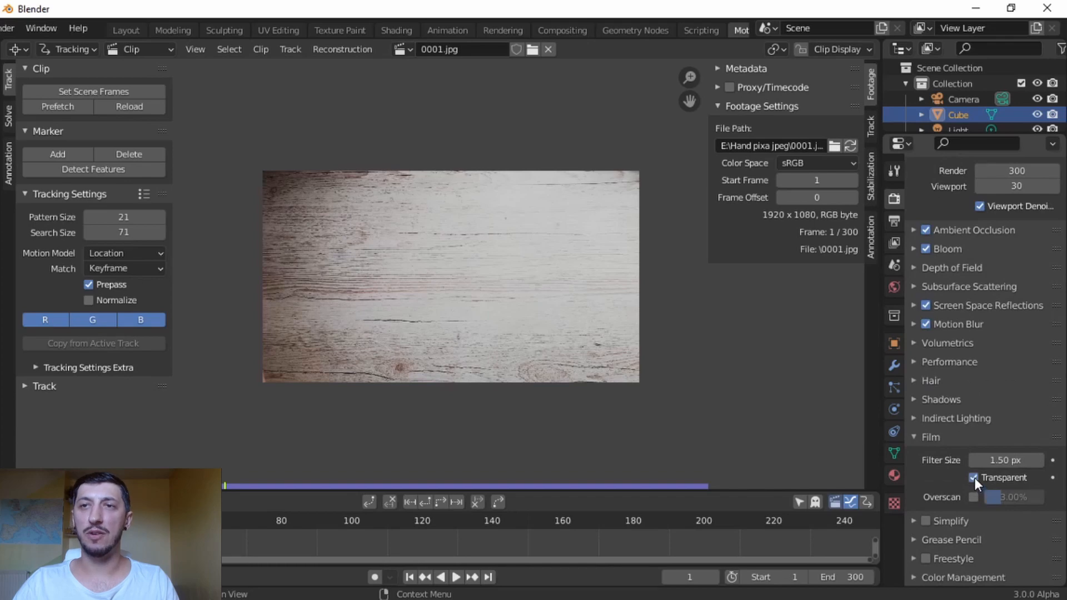
click(921, 439)
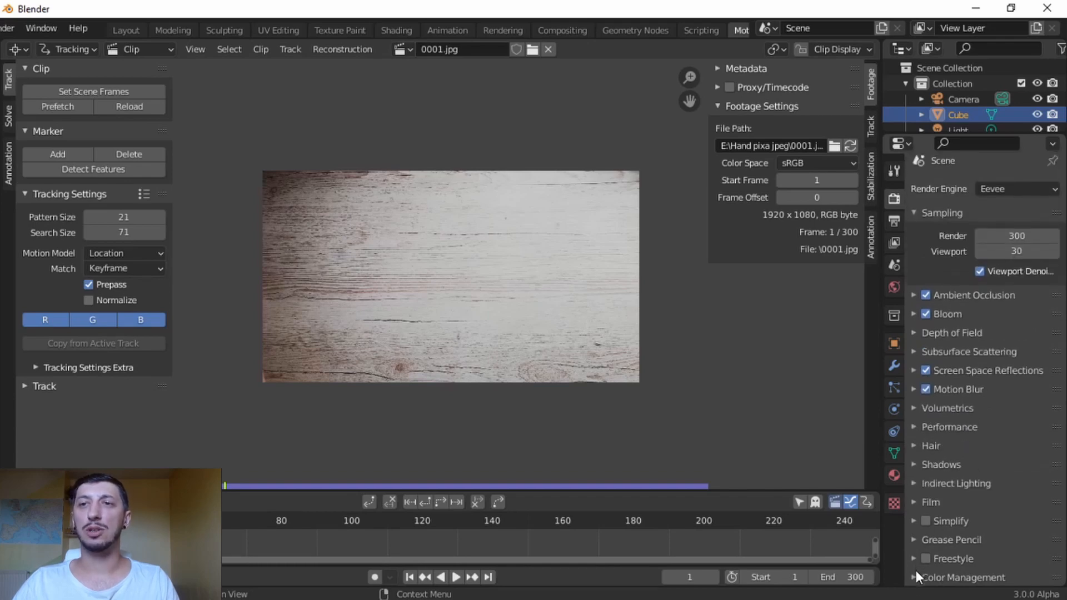
- Change the Color Management view transform to Standard
scroll(956, 517, down, 6)
click(1048, 478)
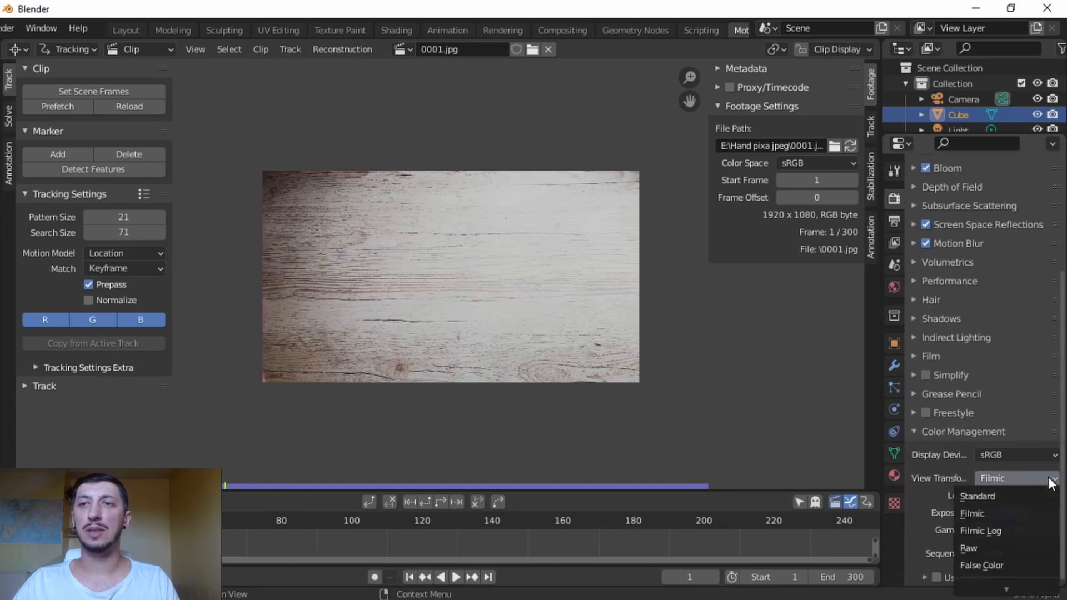
click(1002, 498)
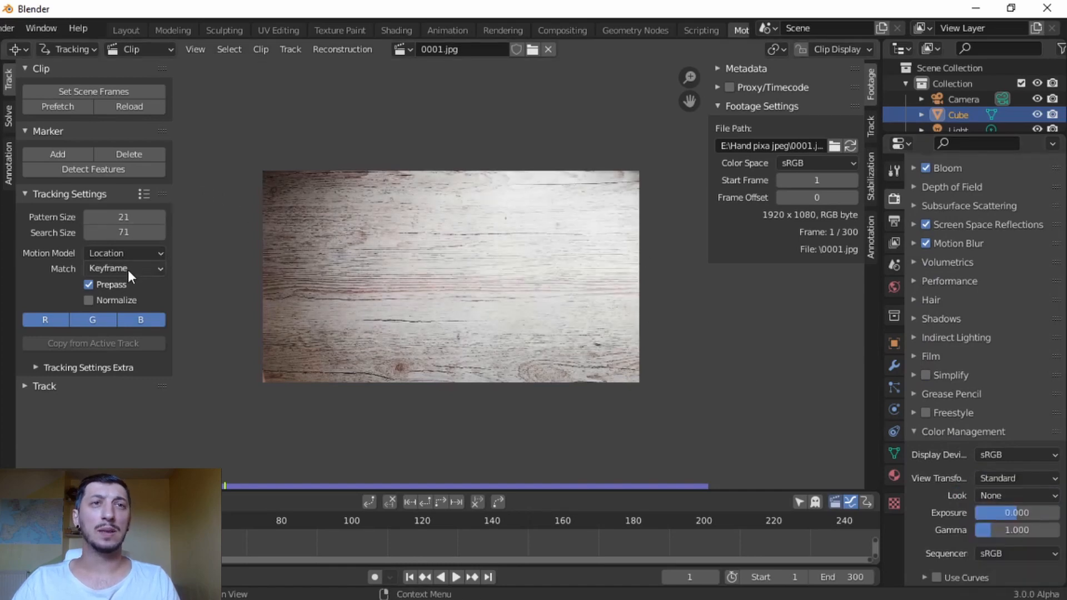
- Set the tracking settings to match the Previous frame and enable Normalize
click(146, 267)
click(143, 304)
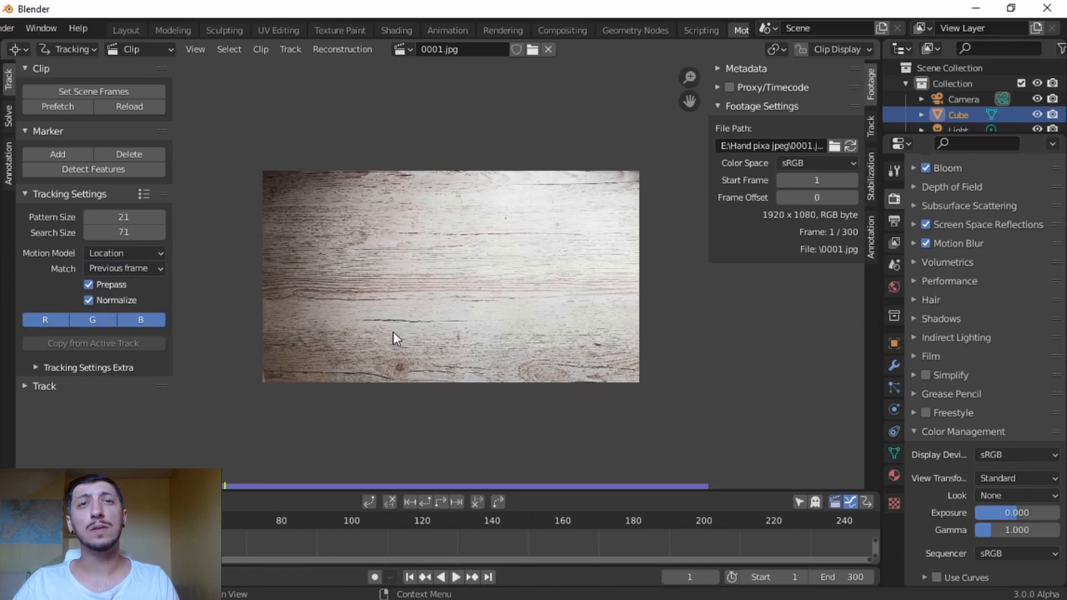
- Scrub the clip to frame 40, where the hand has entered the shot, and set the scene start frame to 40
key(space)
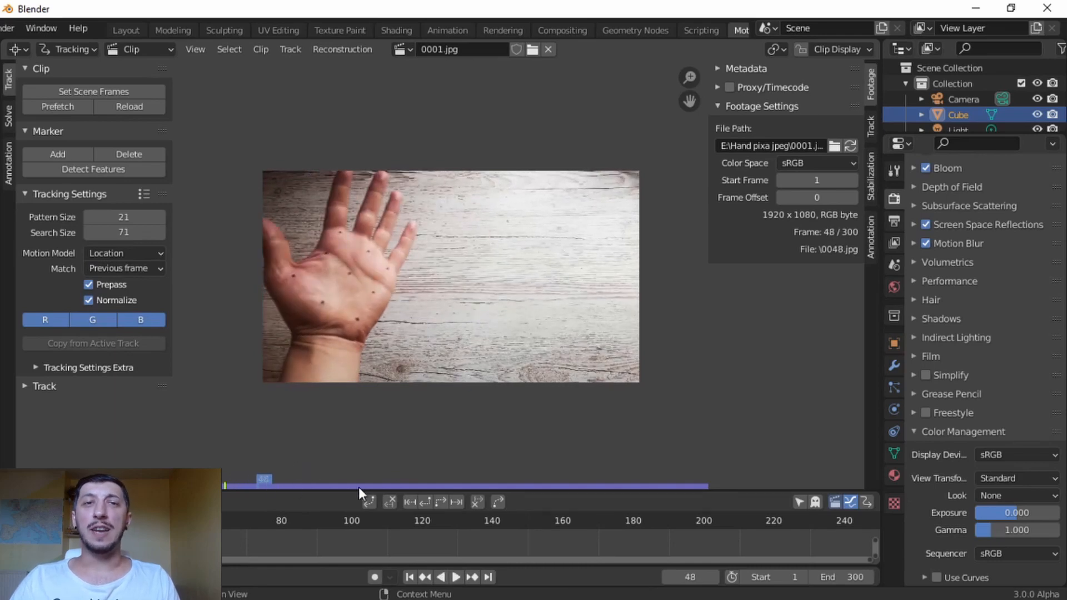
drag(263, 479, 245, 480)
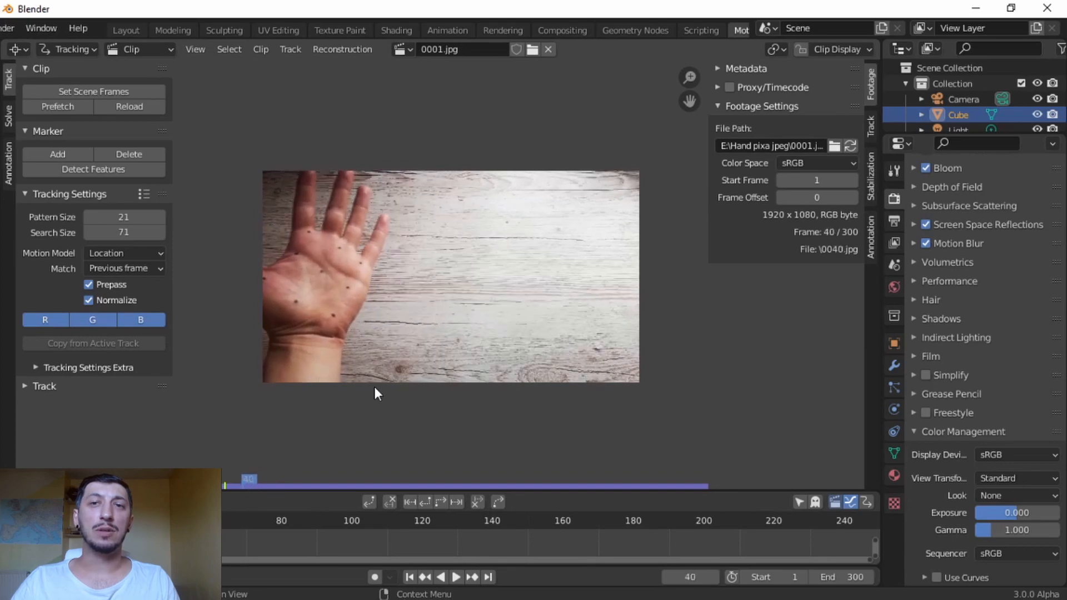
click(764, 577)
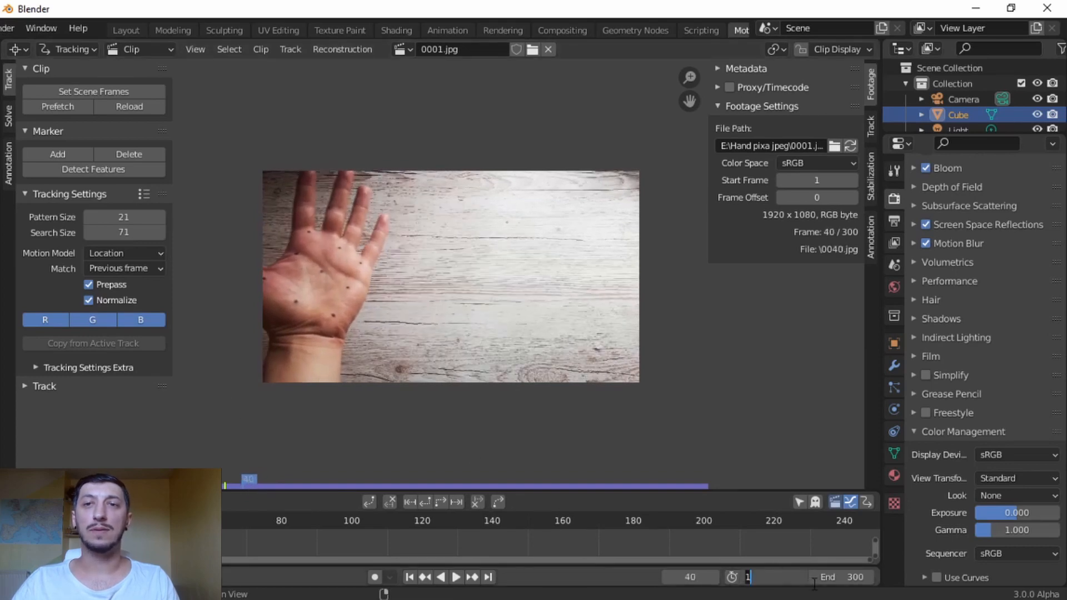
text(40)
key(Return)
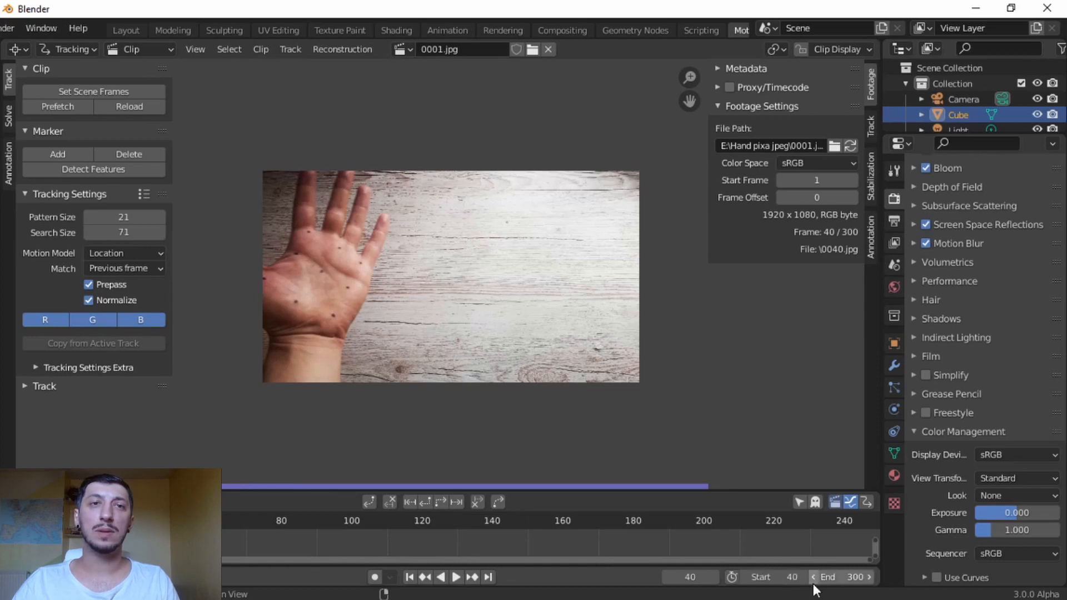
- Play the clip forward and stop at frame 98, with all the dots on the palm in view
key(space)
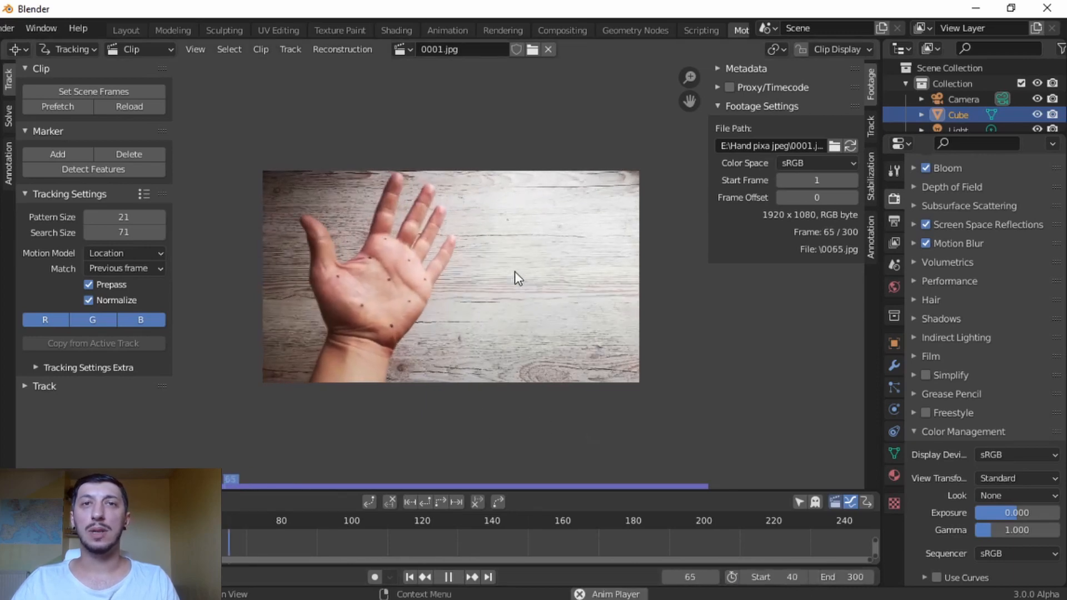
key(space)
scroll(678, 538, down, 2)
middle_drag(646, 539, 539, 539)
scroll(412, 302, up, 3)
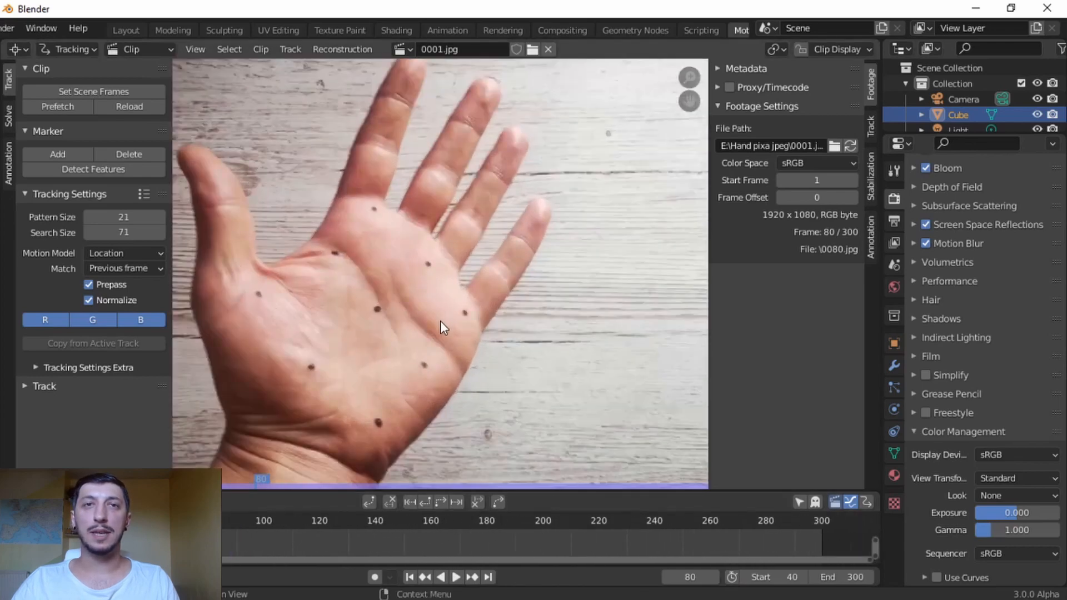
key(space)
key(space)
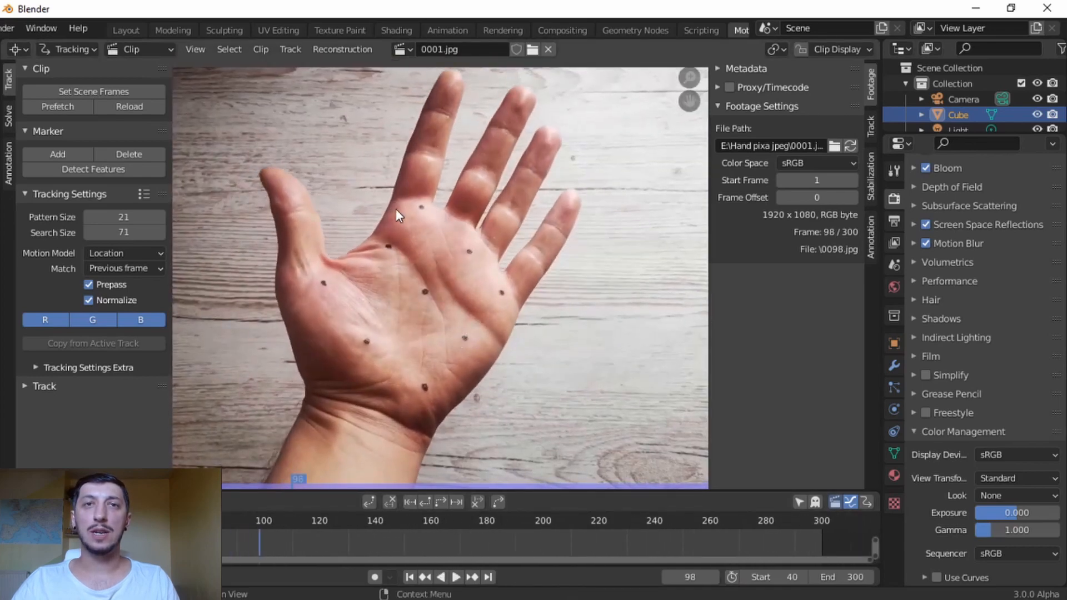
- Place a tracking marker on each of the nine palm dots at frame 98 and display the track preview
scroll(419, 315, up, 3)
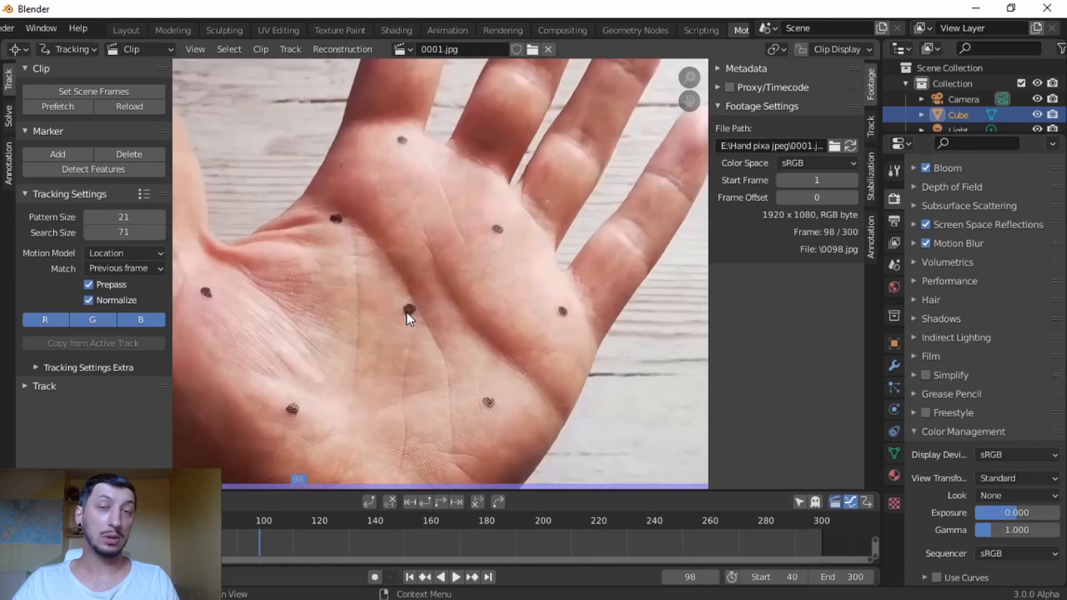
ctrl+click(409, 309)
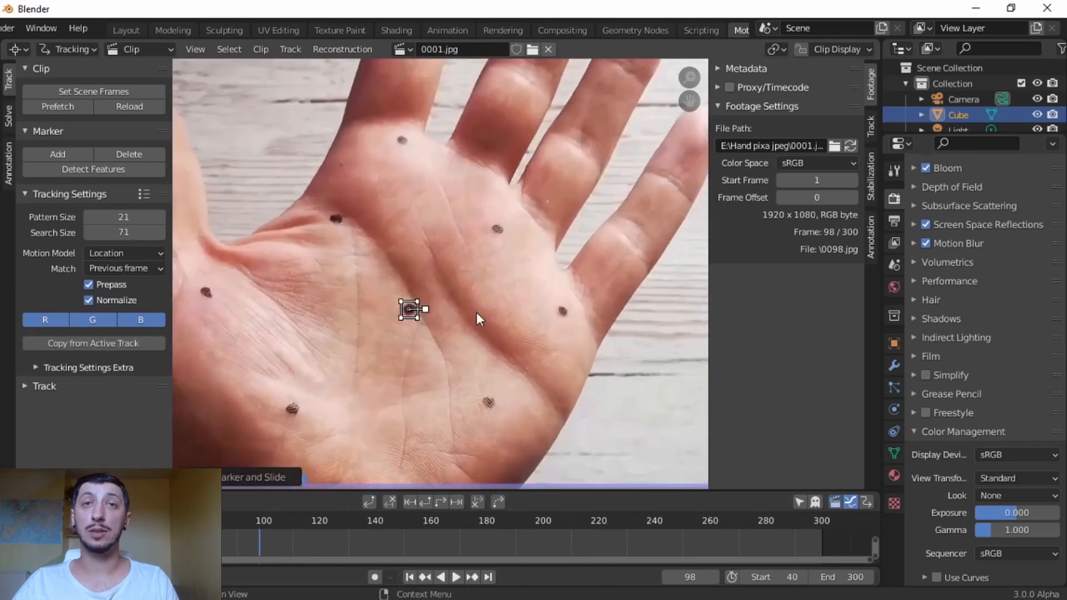
ctrl+click(498, 229)
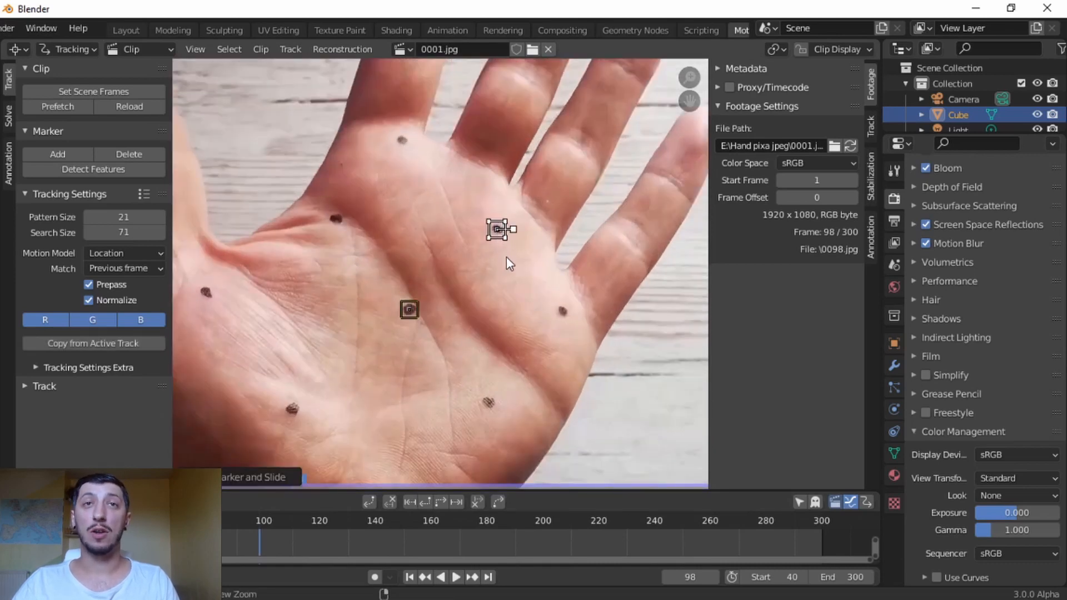
ctrl+click(402, 141)
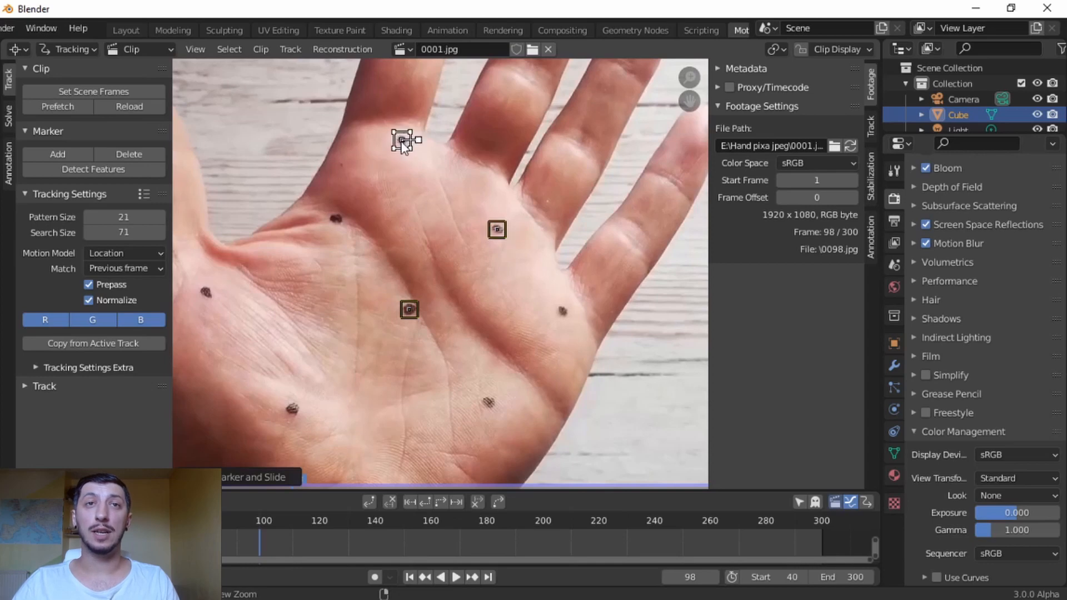
ctrl+click(335, 218)
ctrl+click(206, 291)
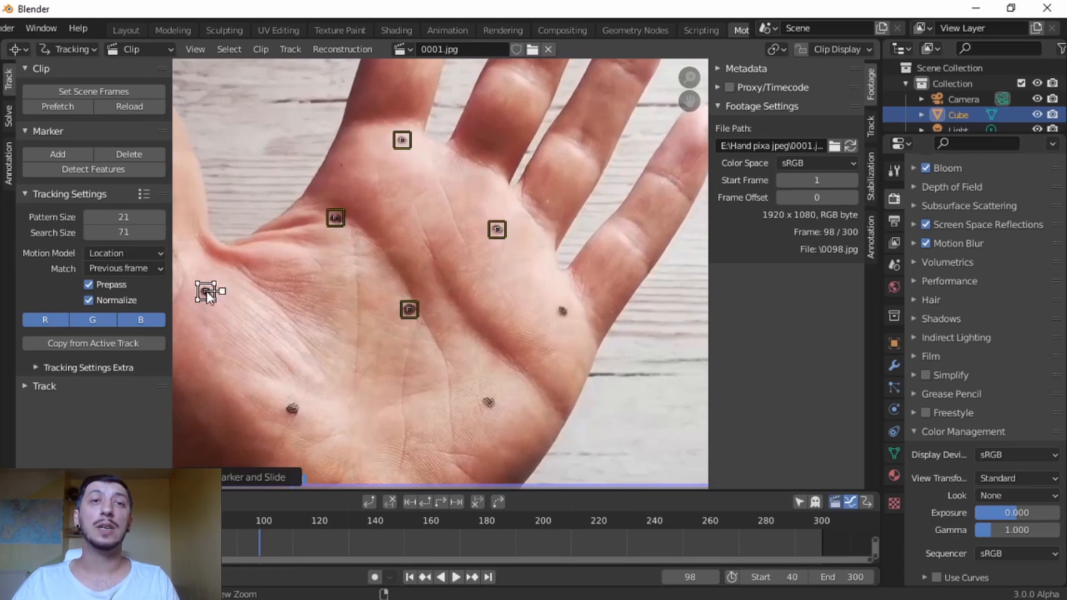
ctrl+click(293, 409)
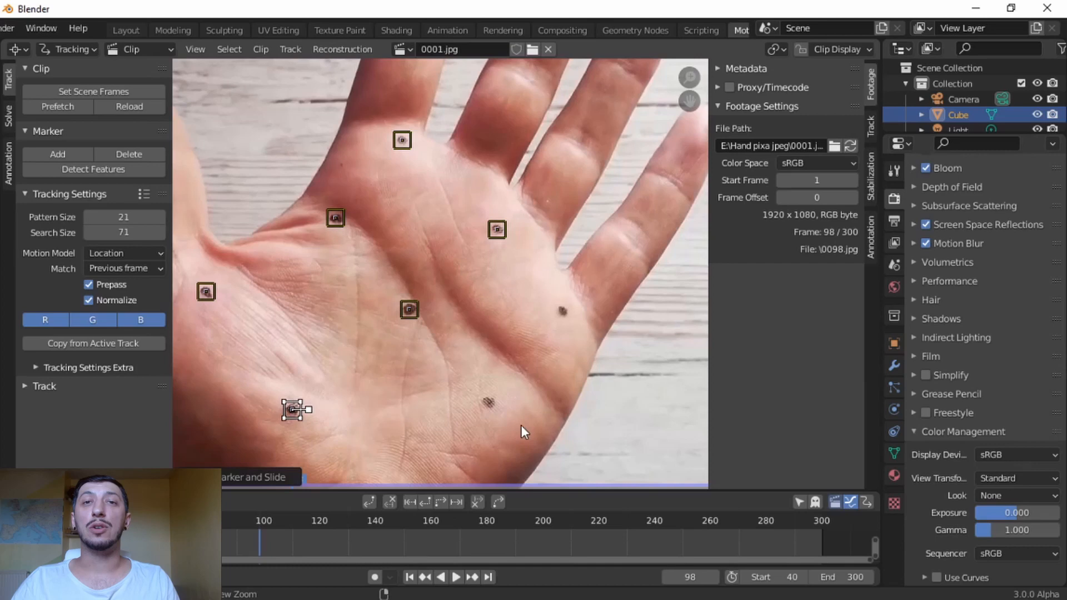
ctrl+click(488, 402)
ctrl+click(565, 311)
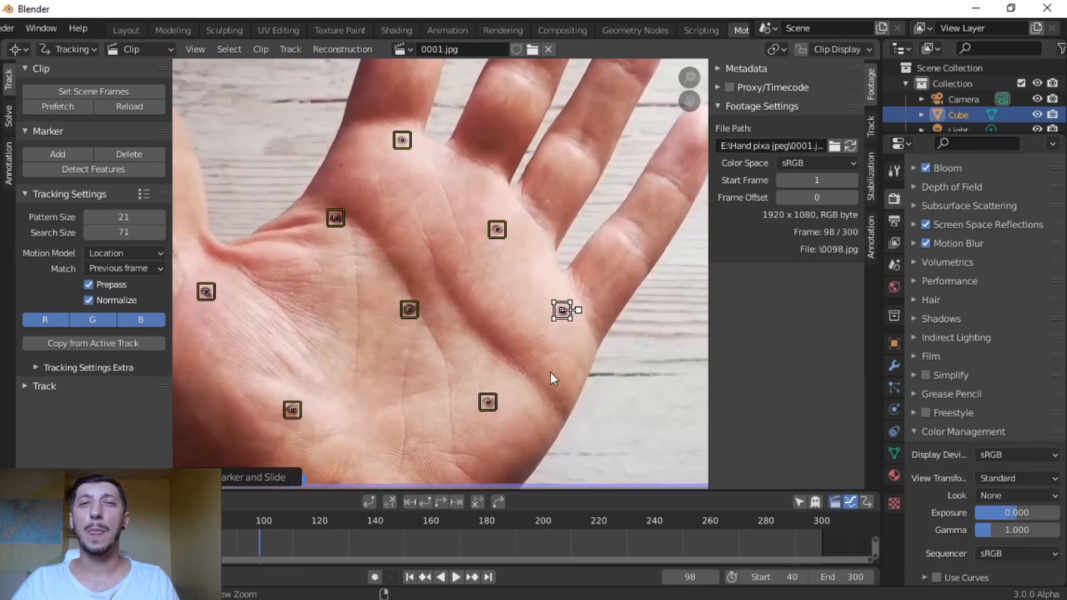
middle_drag(569, 392, 606, 315)
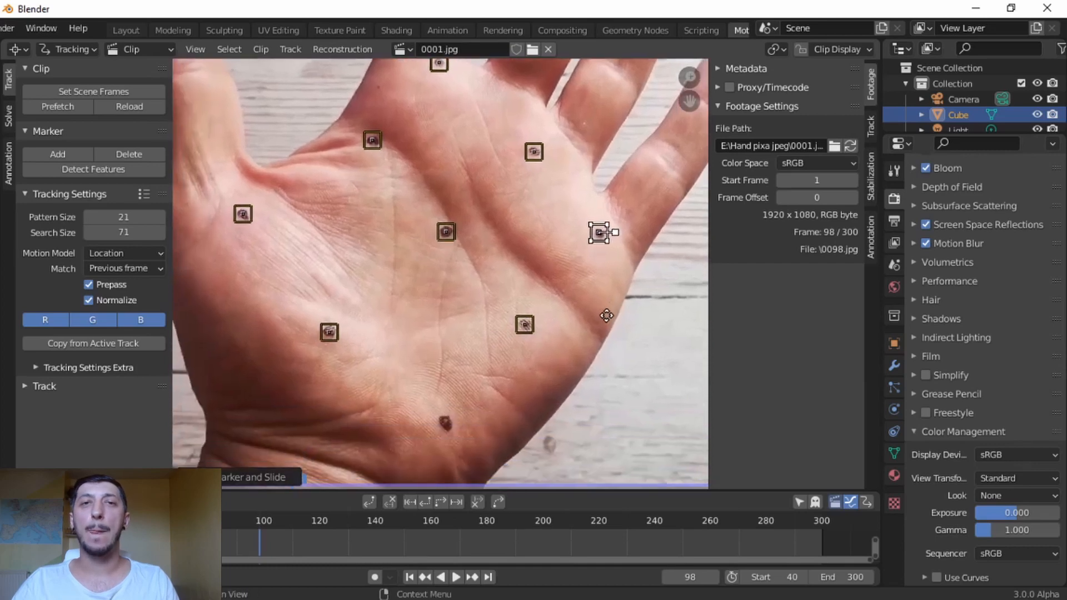
ctrl+click(446, 422)
click(871, 123)
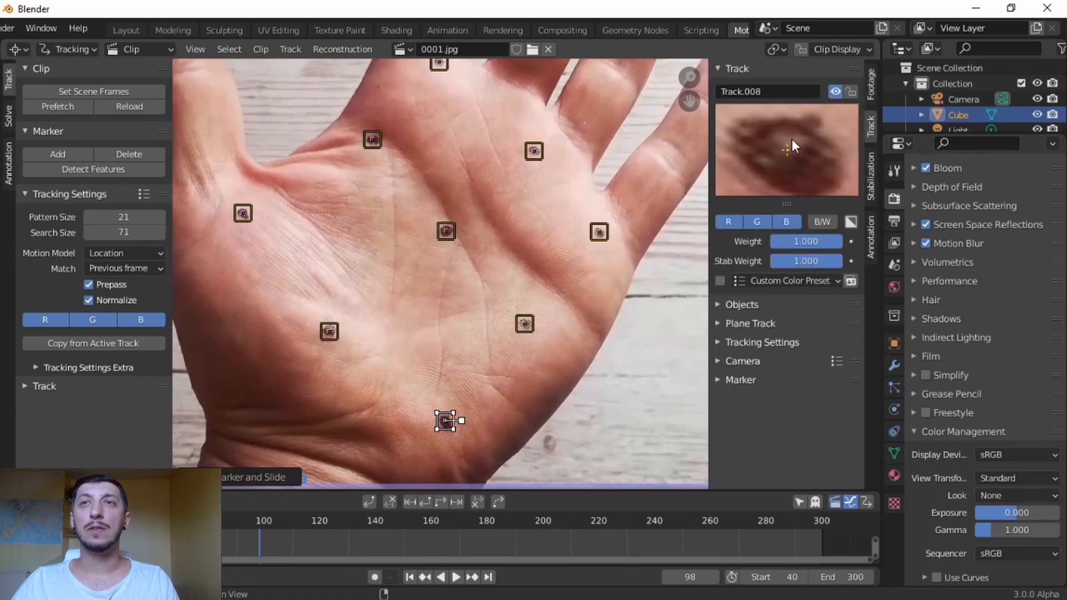
- Select all nine markers and track them forward from frame 98 to frame 300
scroll(542, 276, down, 1)
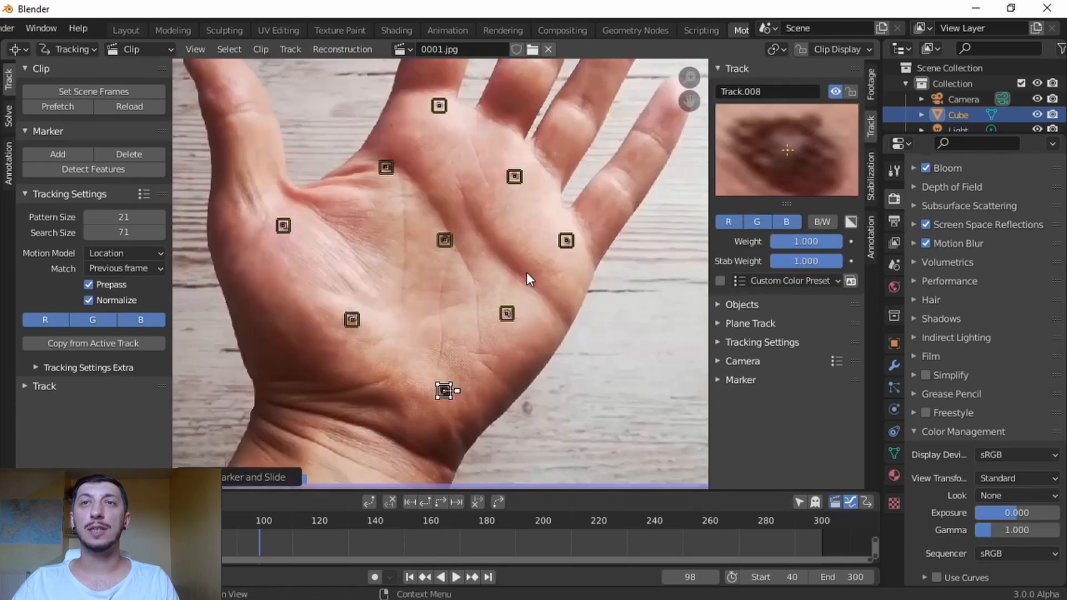
key(a)
scroll(527, 272, down, 1)
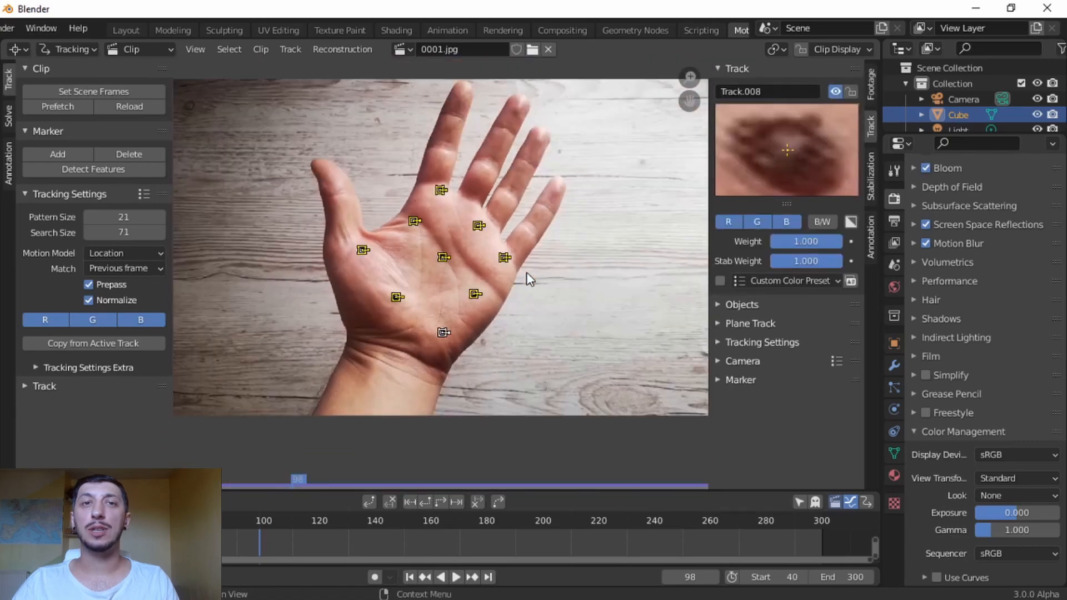
click(439, 502)
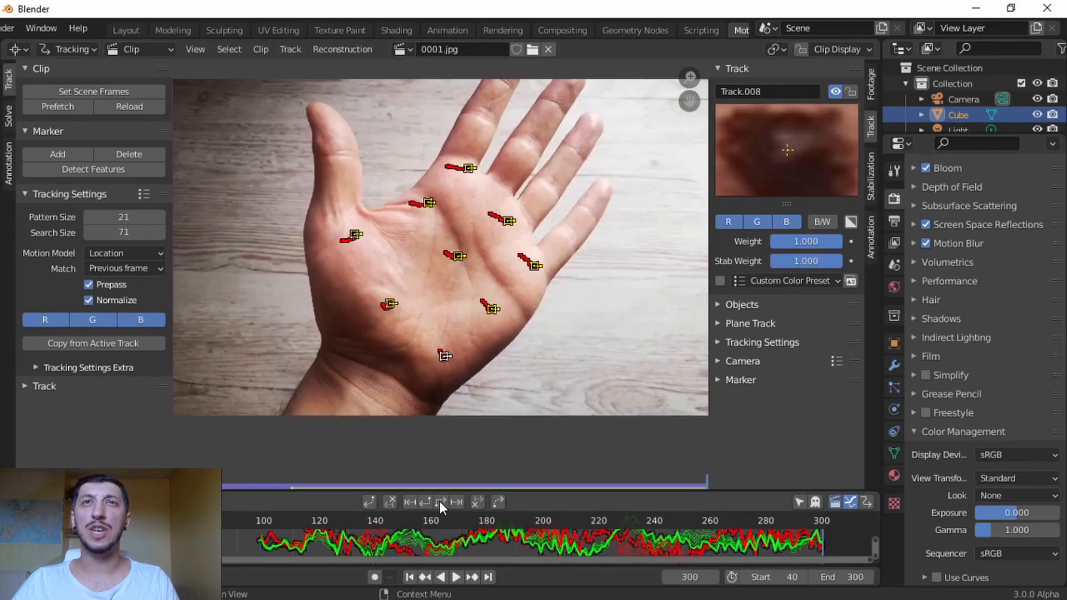
scroll(486, 322, down, 4)
scroll(486, 322, up, 3)
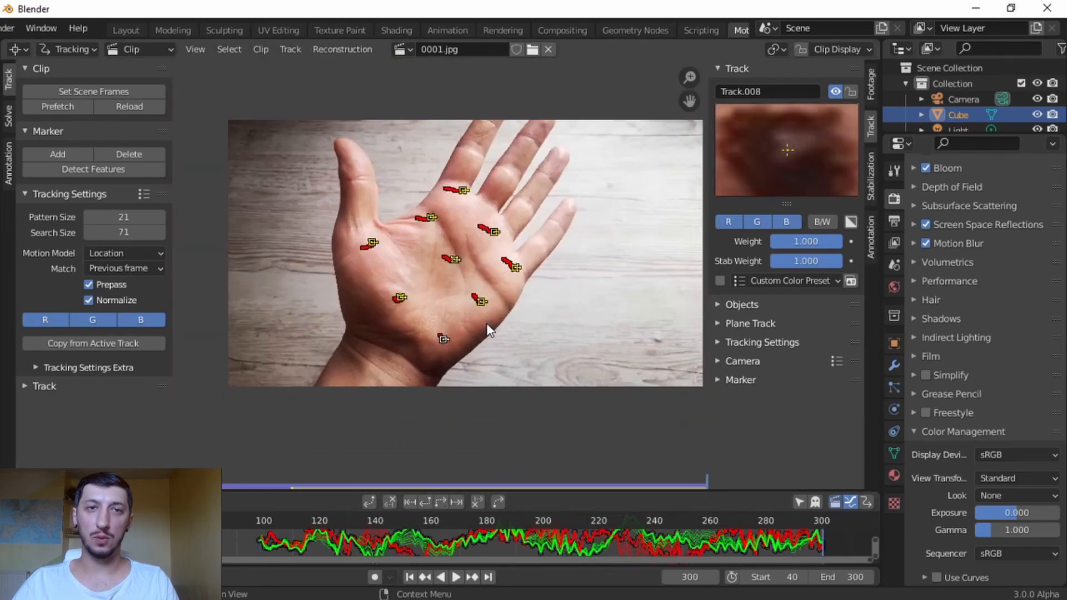
- Return to frame 98 and track all the markers backwards to frame 40
click(294, 485)
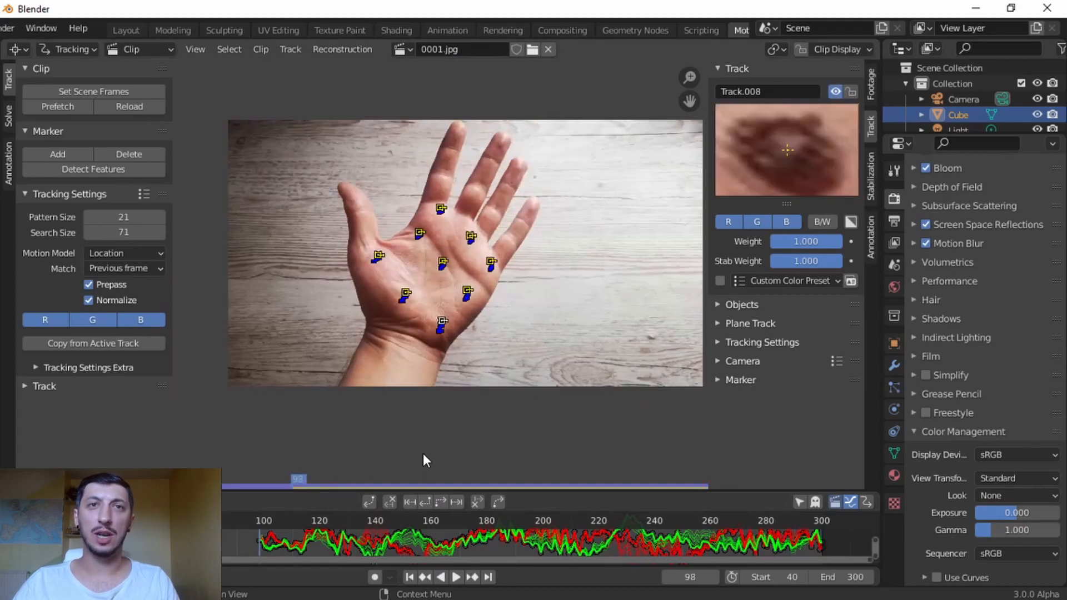
click(425, 504)
scroll(417, 389, down, 2)
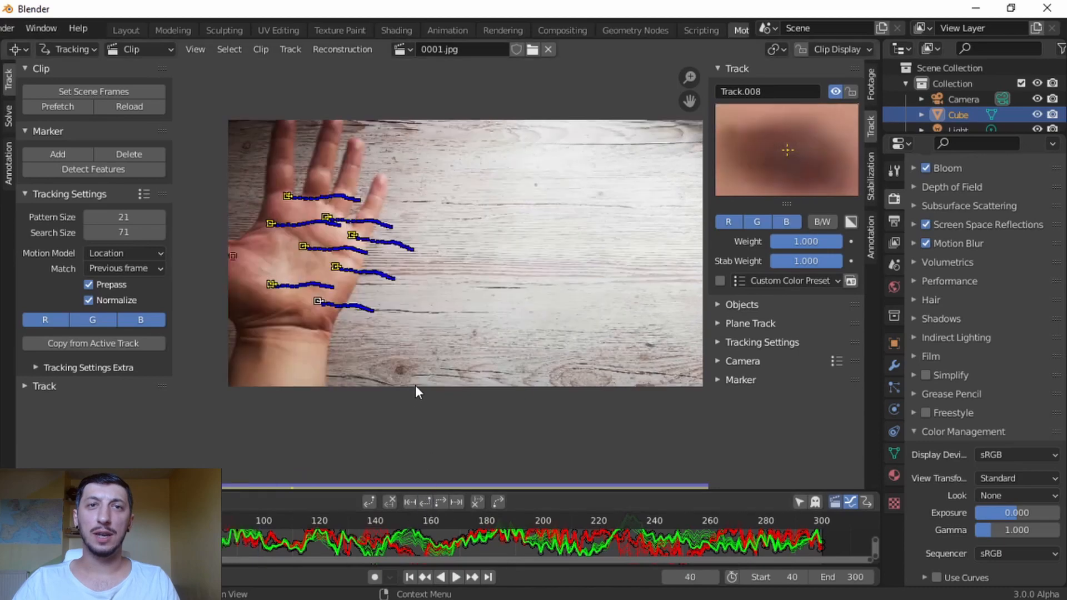
- Play back the tracked clip up close to check that the markers stay on the palm dots
scroll(393, 336, up, 2)
key(space)
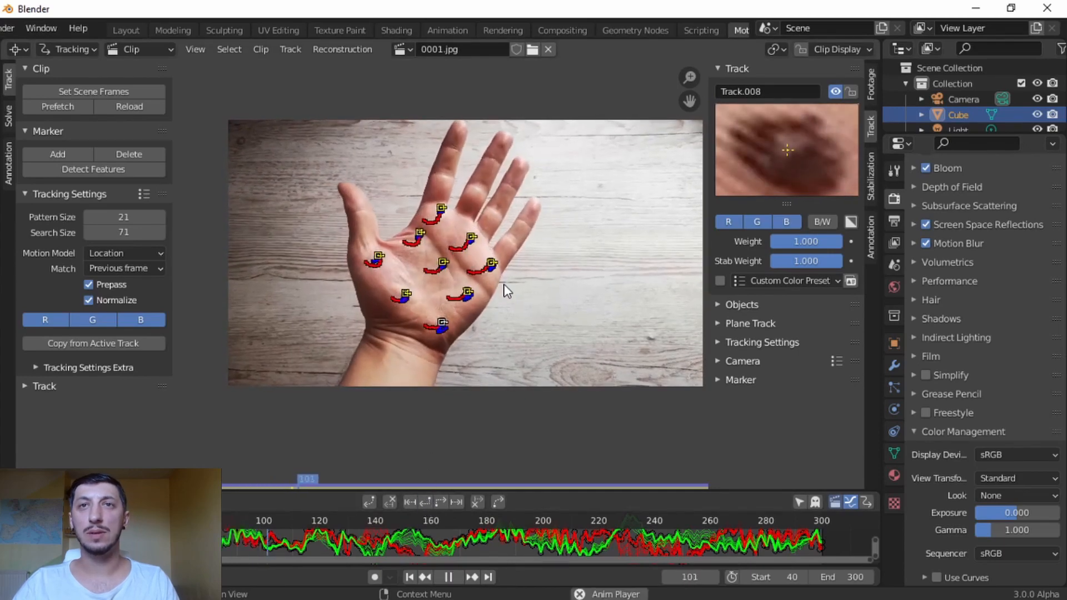
scroll(509, 286, up, 3)
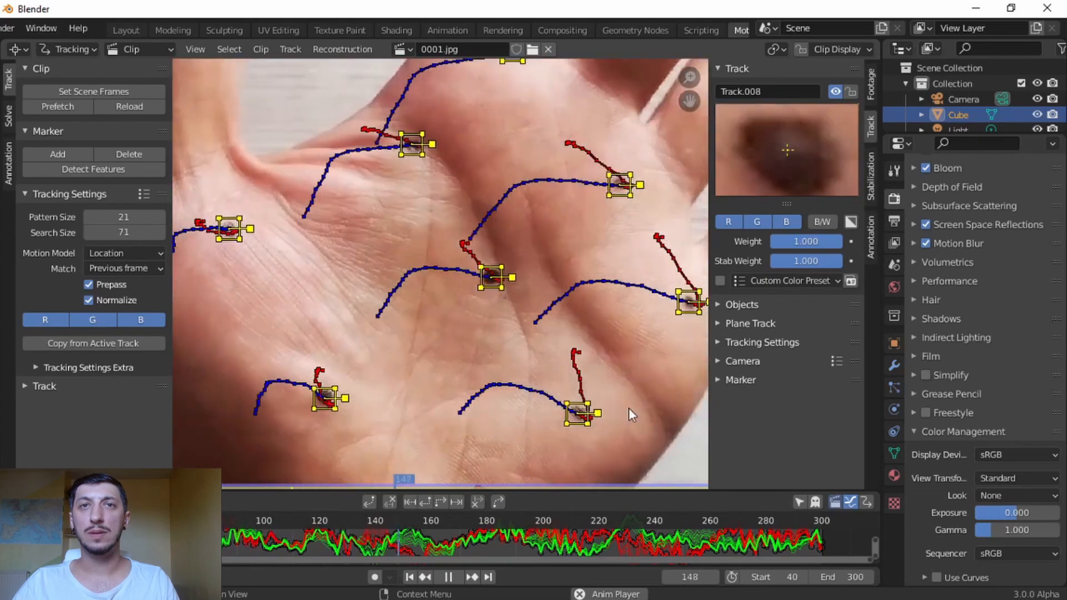
key(space)
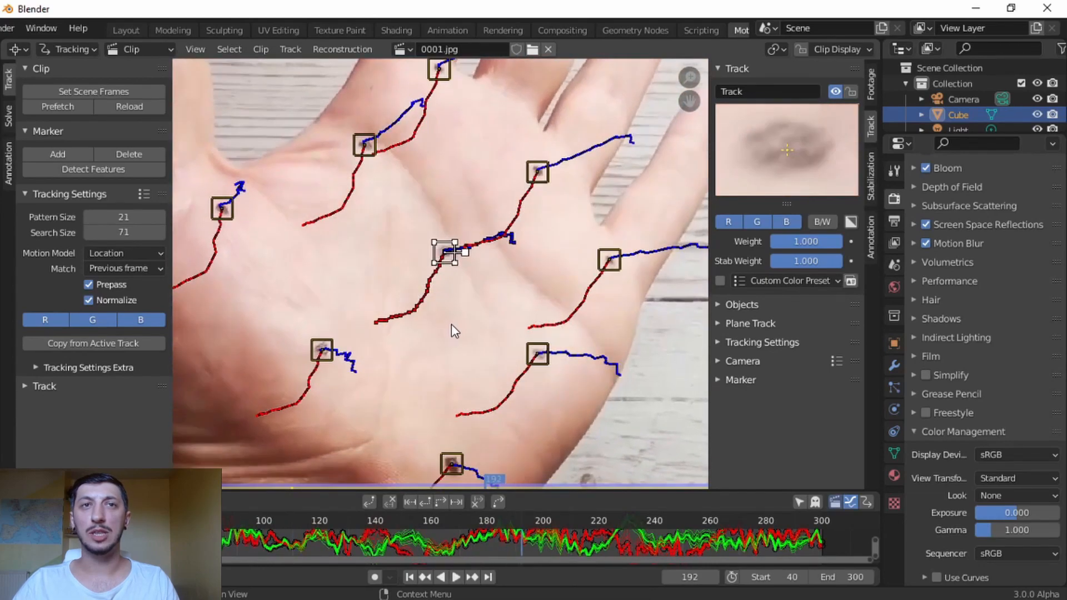
- Set the solve's Keyframe A to 40 and Keyframe B to 60, and solve the camera motion with all markers selected
scroll(451, 325, down, 4)
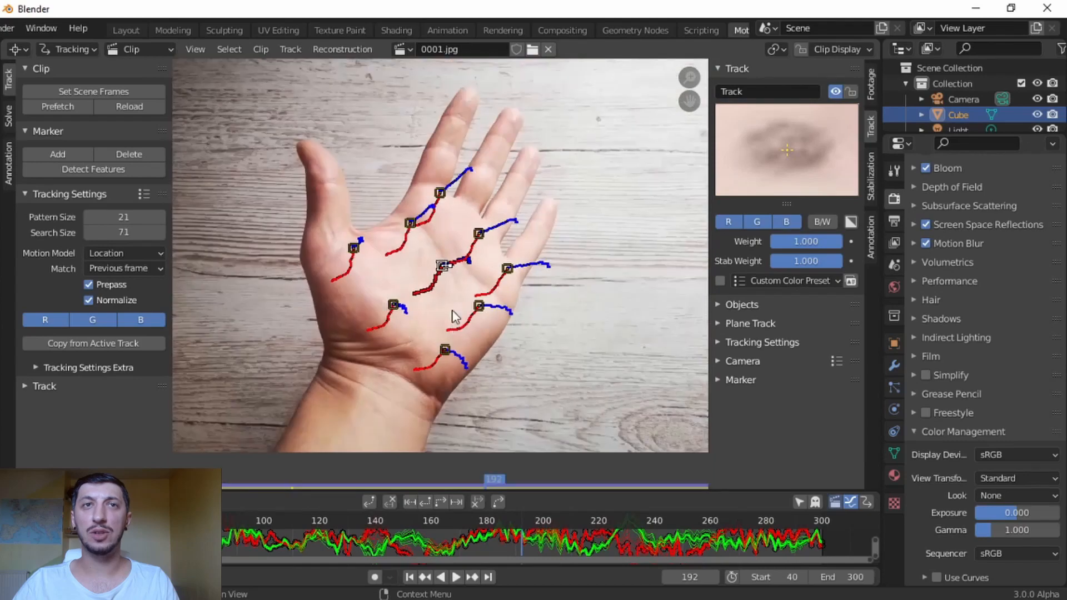
click(8, 117)
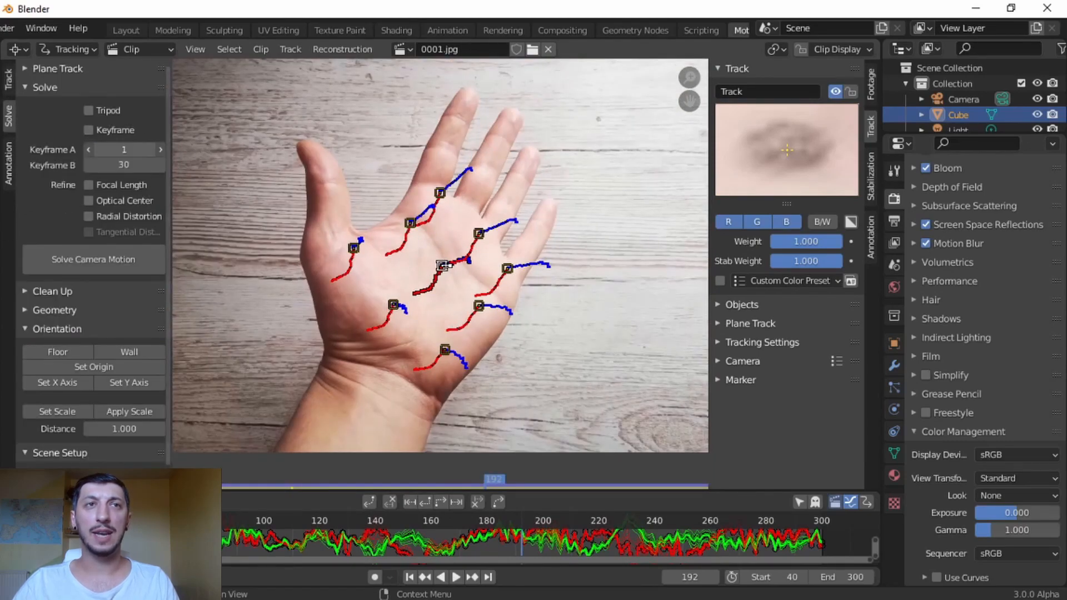
click(124, 149)
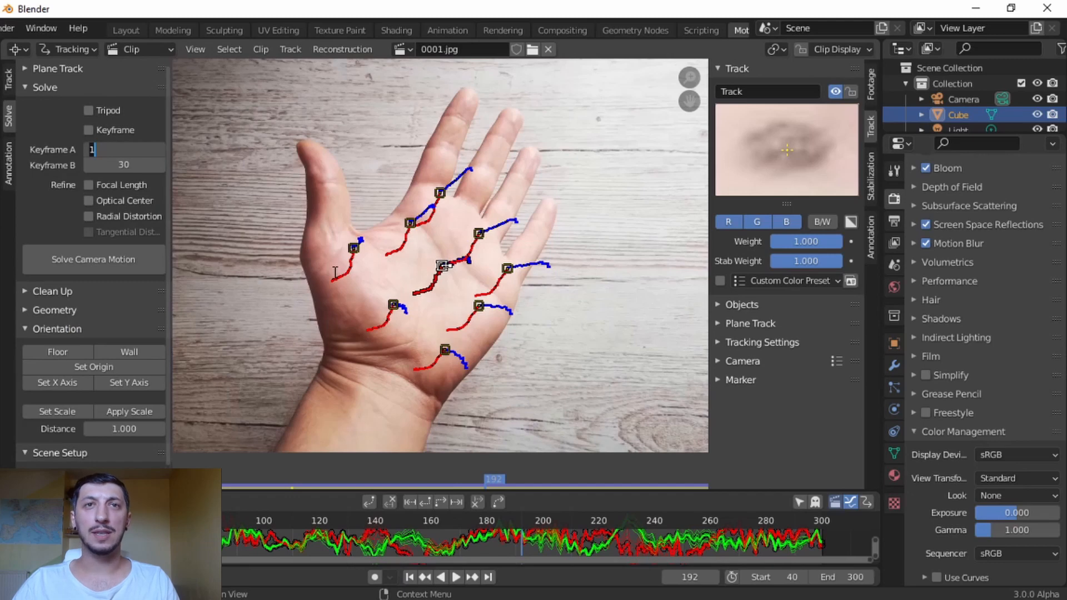
key(Return)
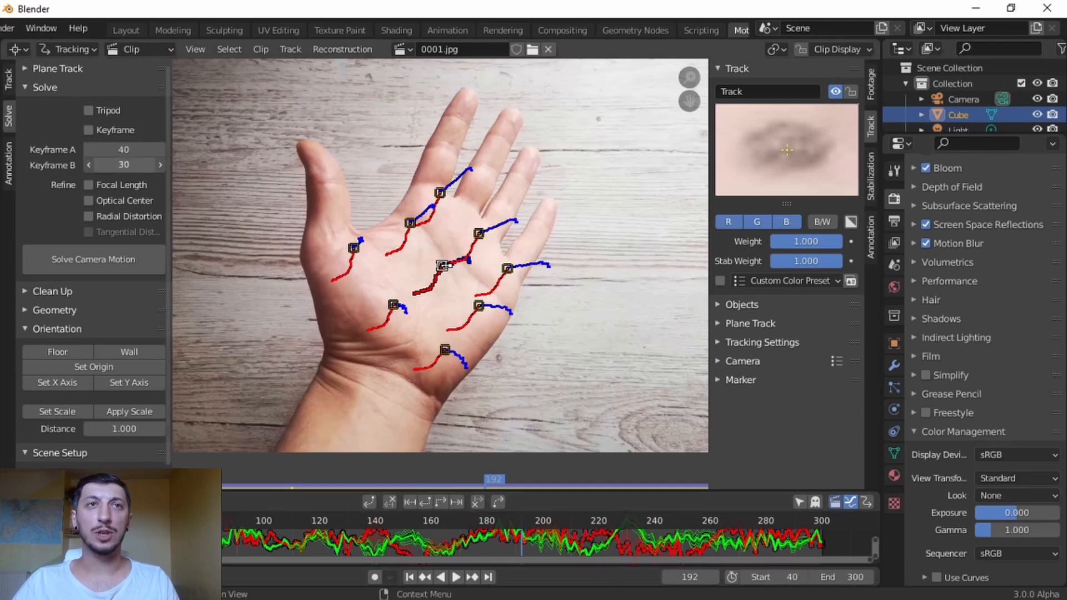
click(129, 166)
text(60)
key(Return)
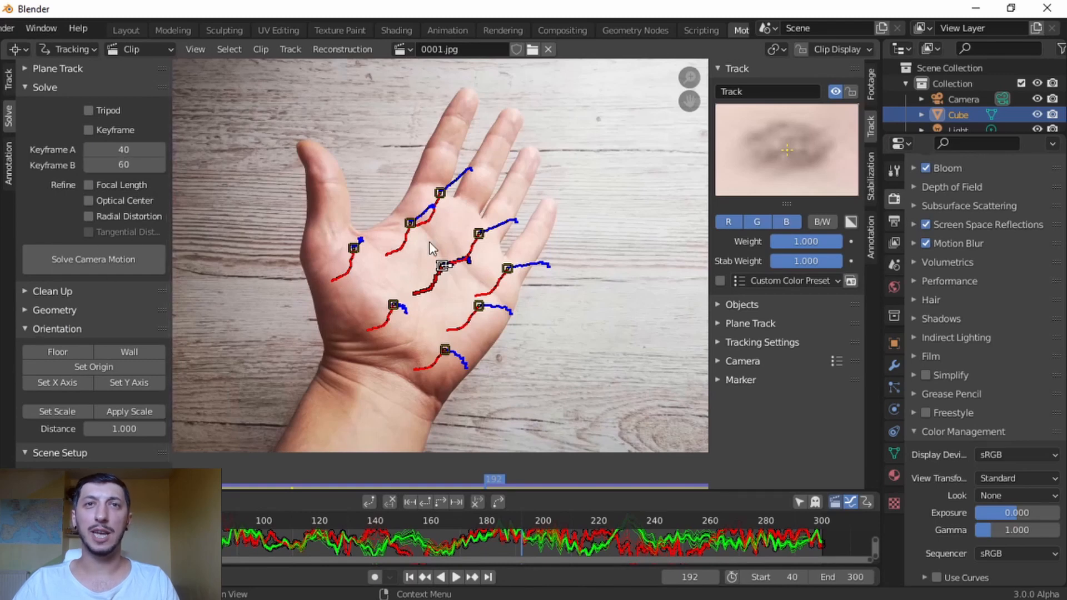
key(a)
click(104, 257)
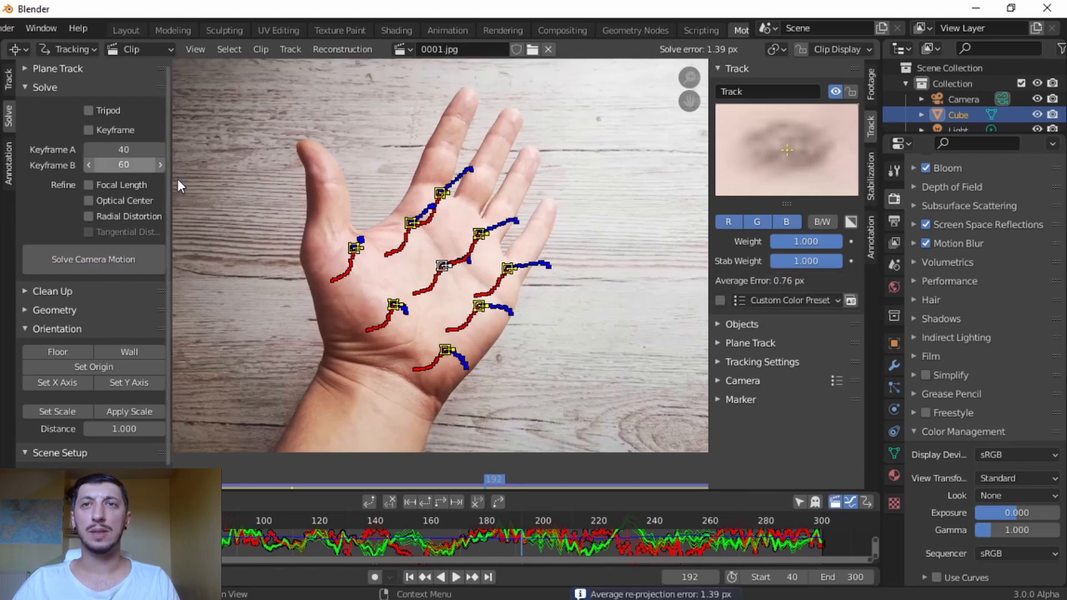
- Lower the weights of the markers across the upper palm, using 0.936 for Track.004 and 0.957 for Track.001
click(349, 261)
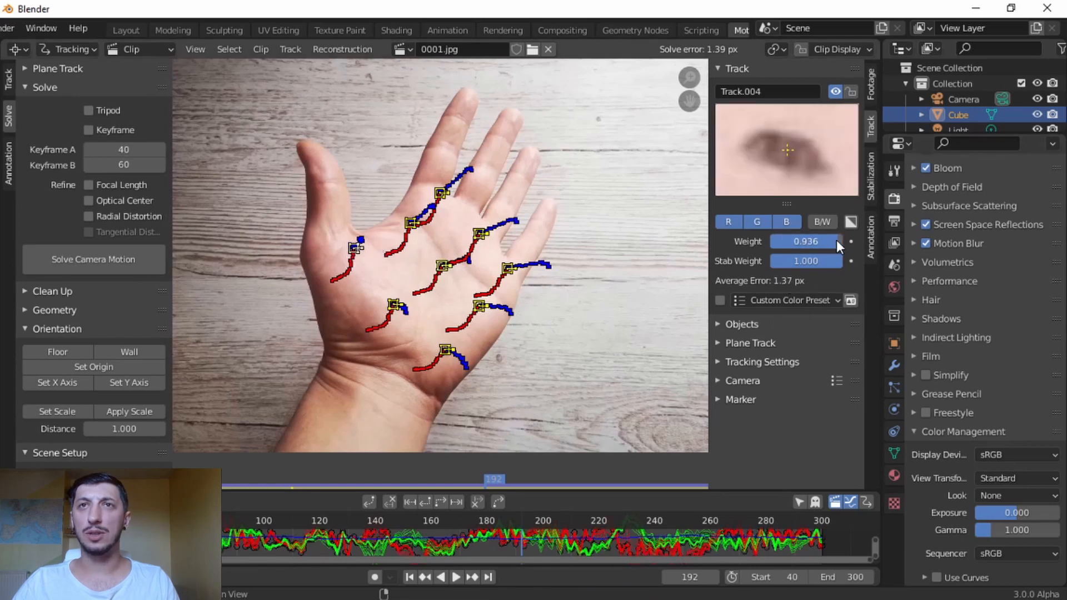
click(407, 231)
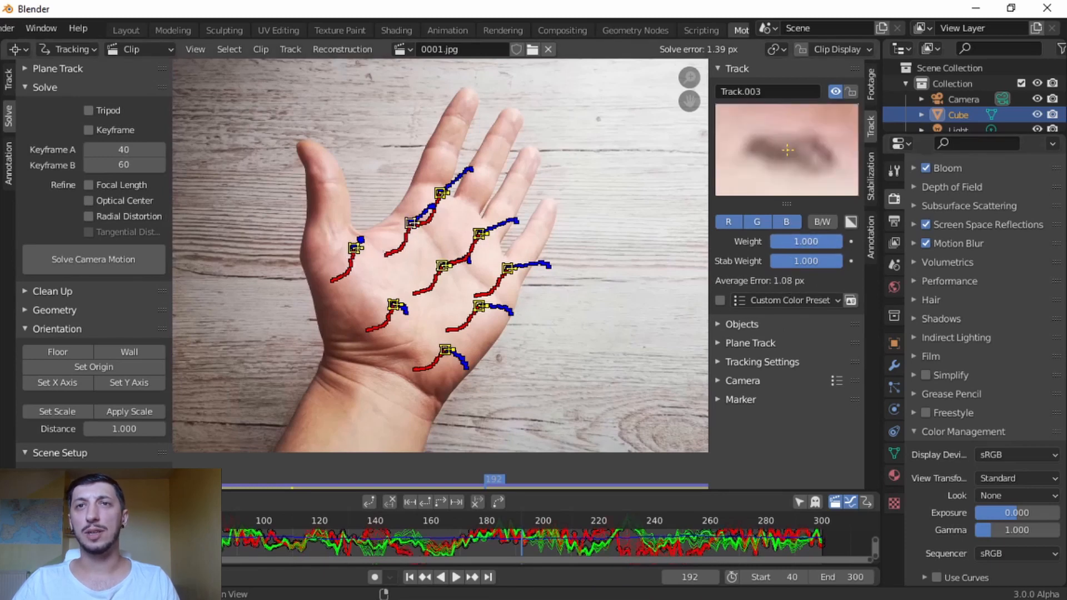
drag(794, 245, 789, 241)
click(442, 196)
click(515, 244)
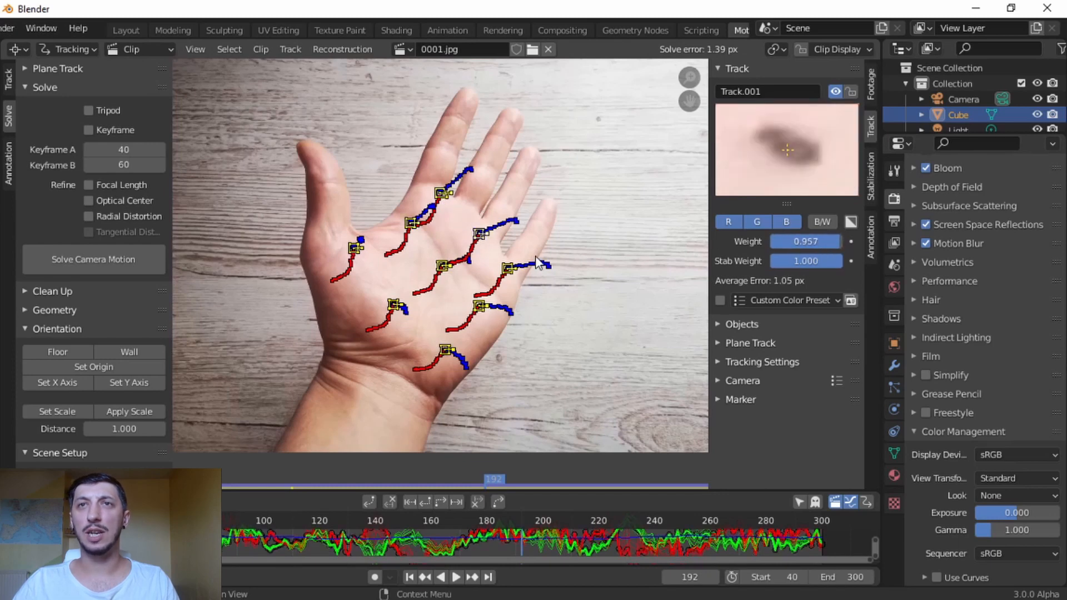
- Adjust the weights of the central and lower palm markers, with 0.936 for Track.008 and 0.989 for Track.006
click(447, 271)
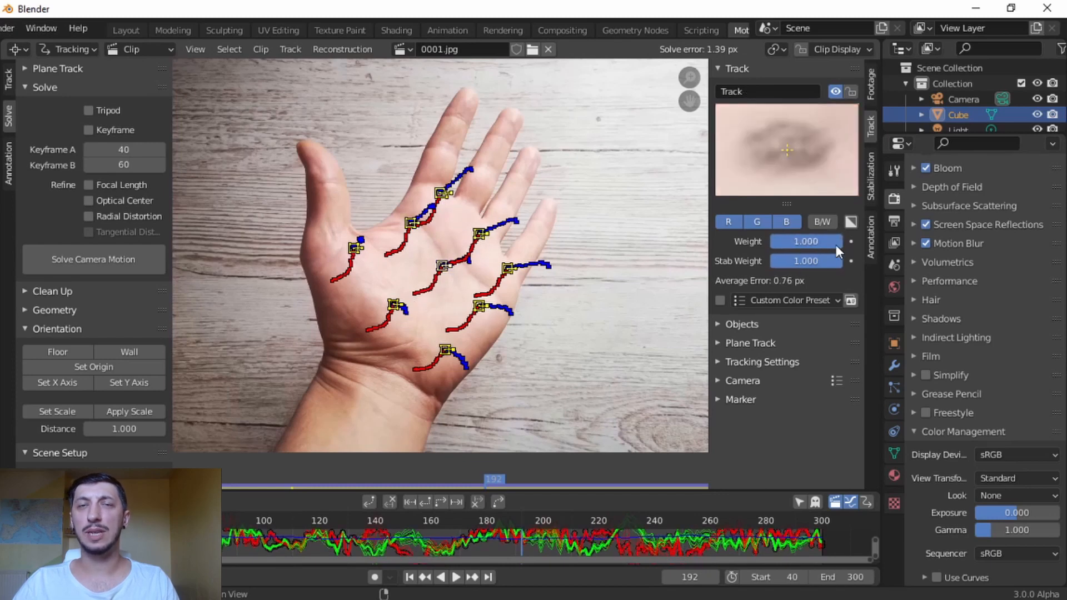
click(395, 305)
drag(807, 242, 827, 241)
click(442, 354)
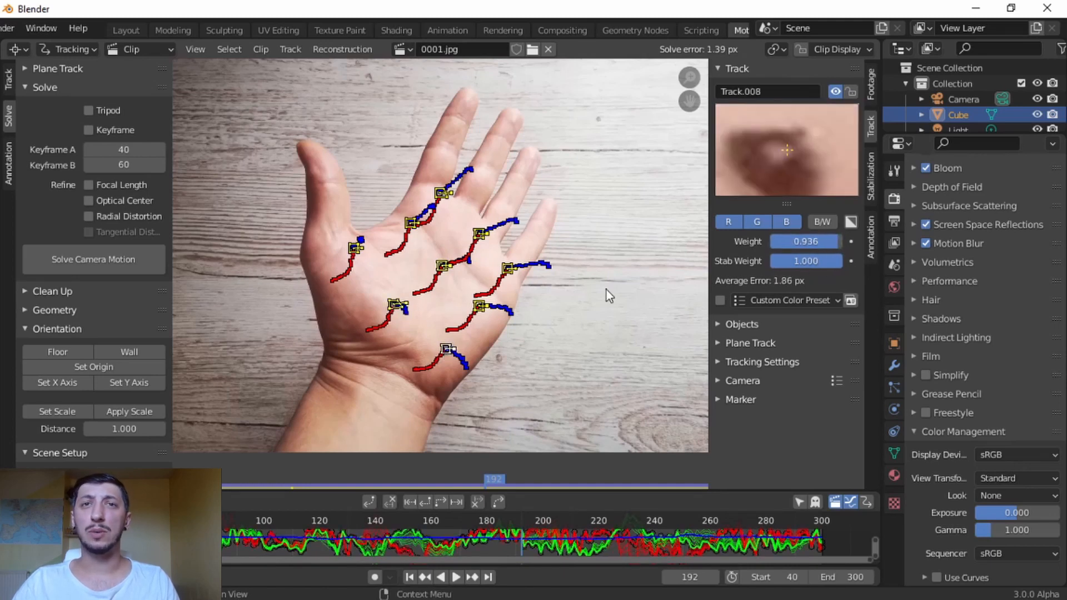
click(476, 312)
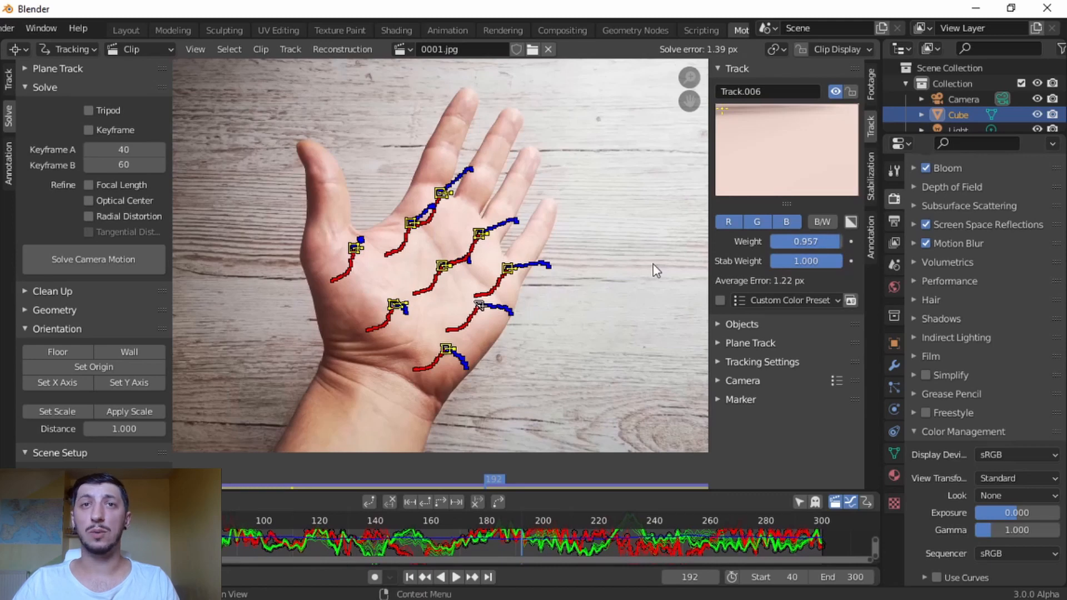
click(512, 324)
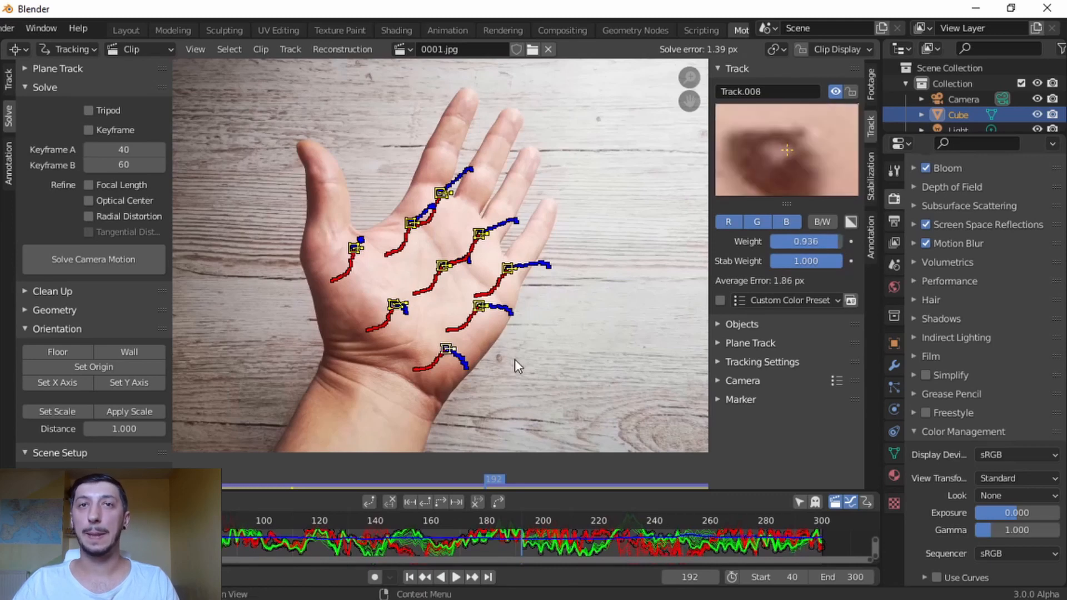
click(479, 307)
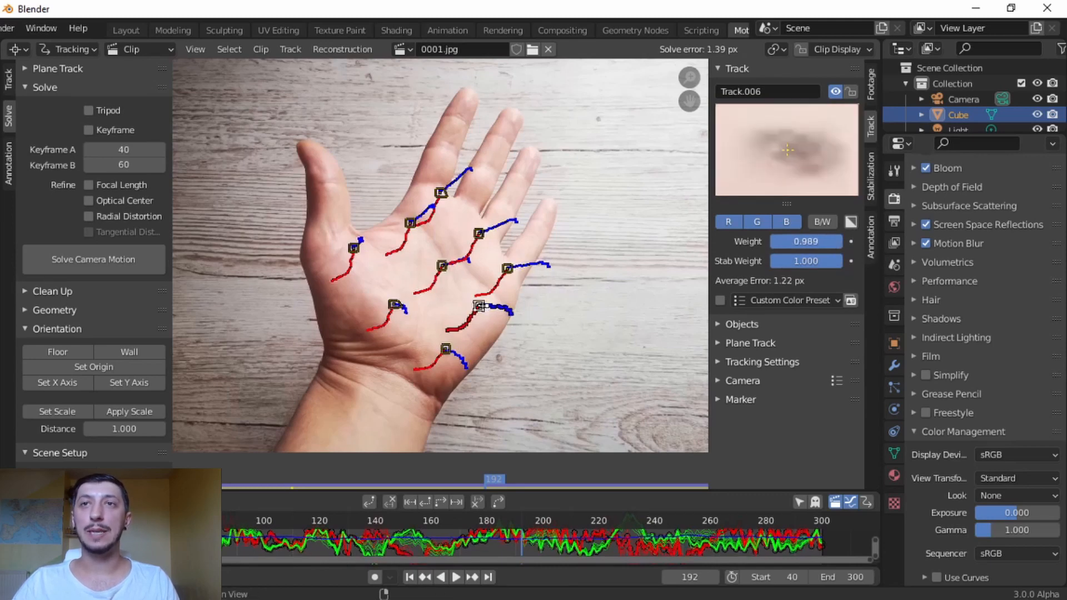
- Set the weight of Track.007 to 0.883 and solve the camera motion again with all markers selected
click(507, 269)
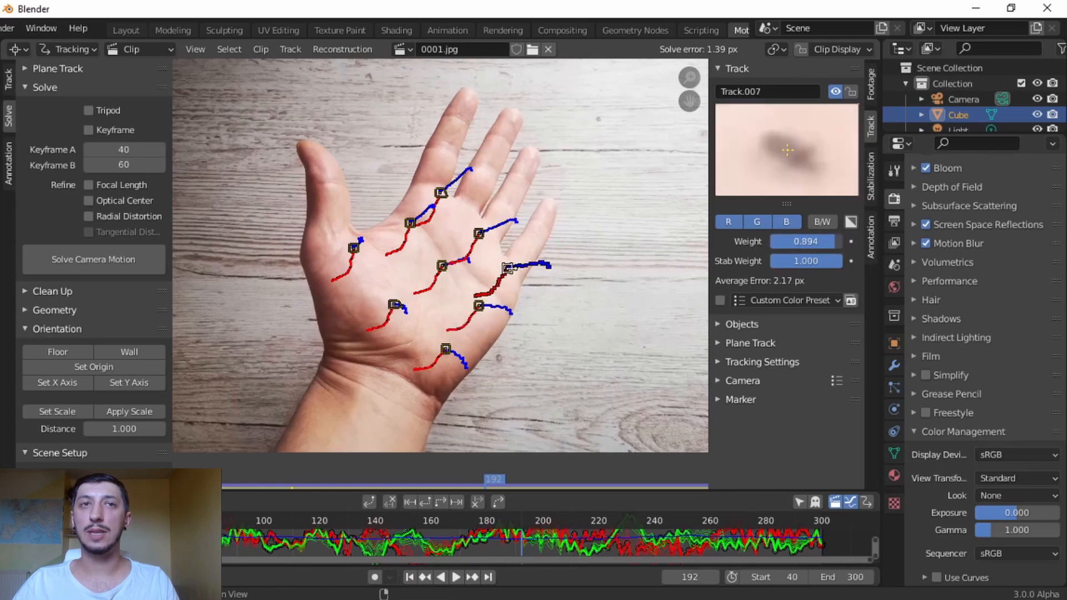
drag(806, 241, 801, 241)
key(a)
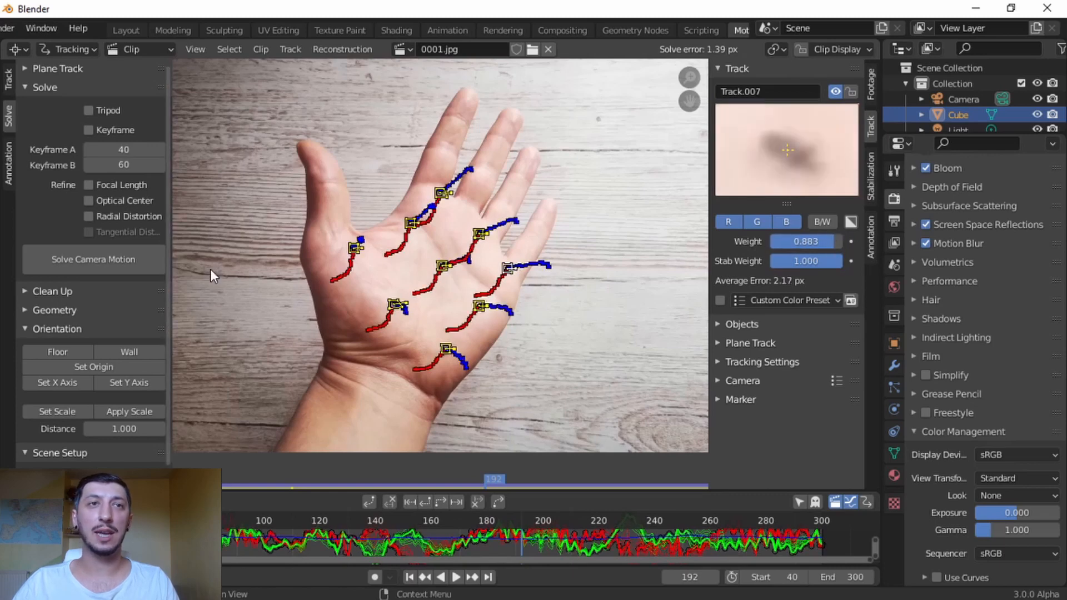
click(94, 264)
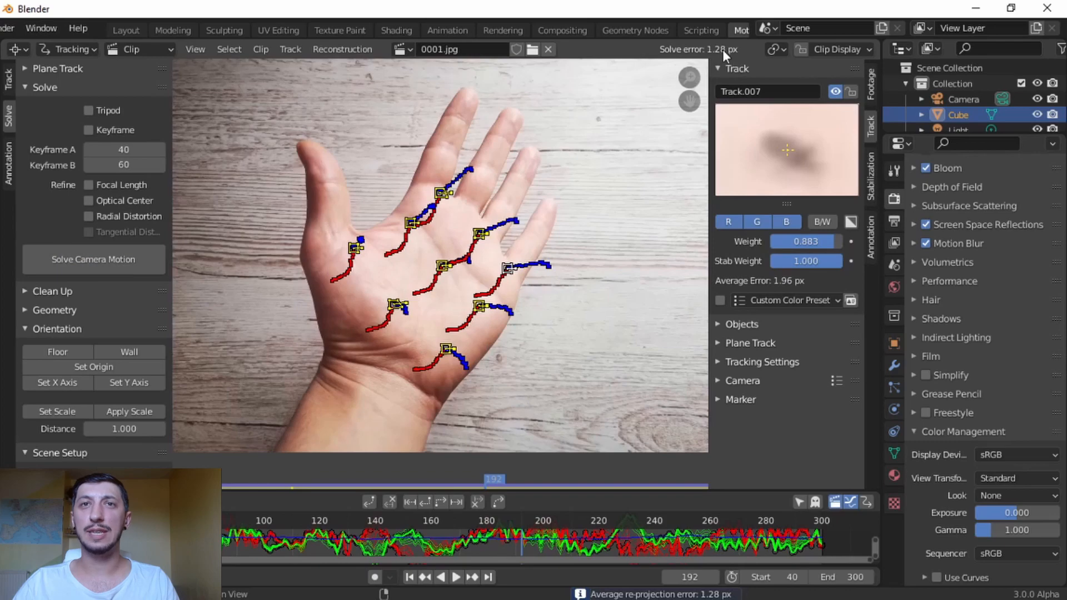
- Split off a 3D Viewport beside the clip editor, shrink it to a narrow strip and hide the clip editor's track properties sidebar
scroll(537, 288, down, 3)
scroll(537, 288, up, 1)
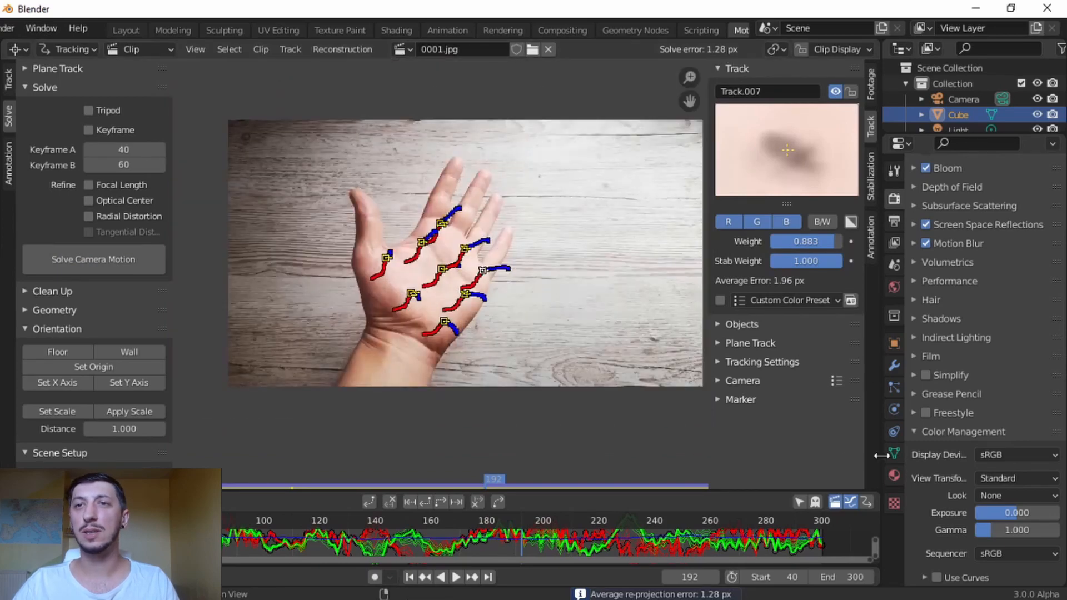
drag(880, 488, 544, 456)
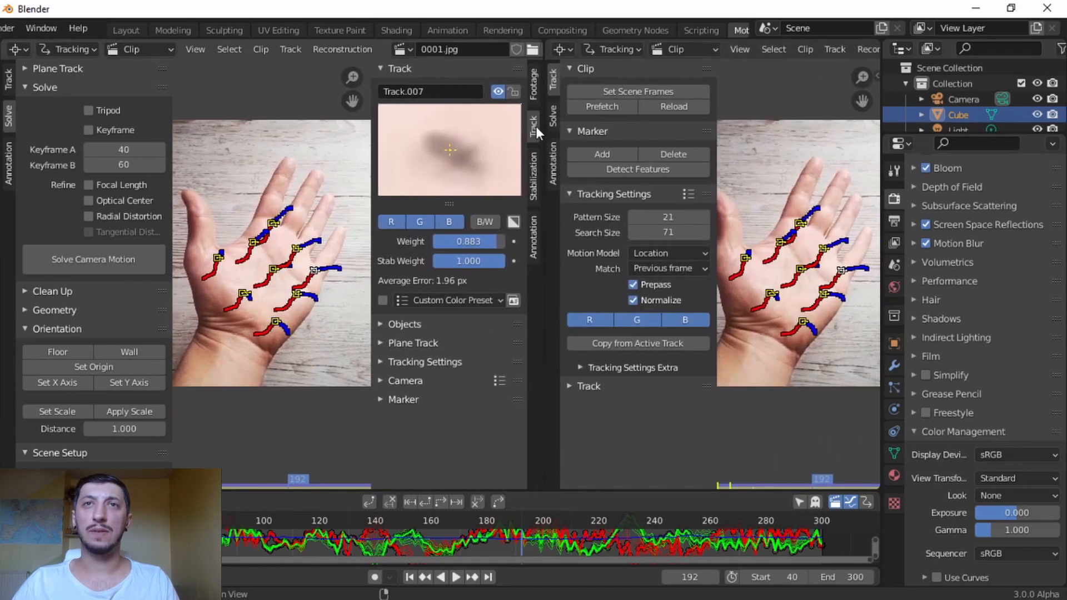
click(559, 49)
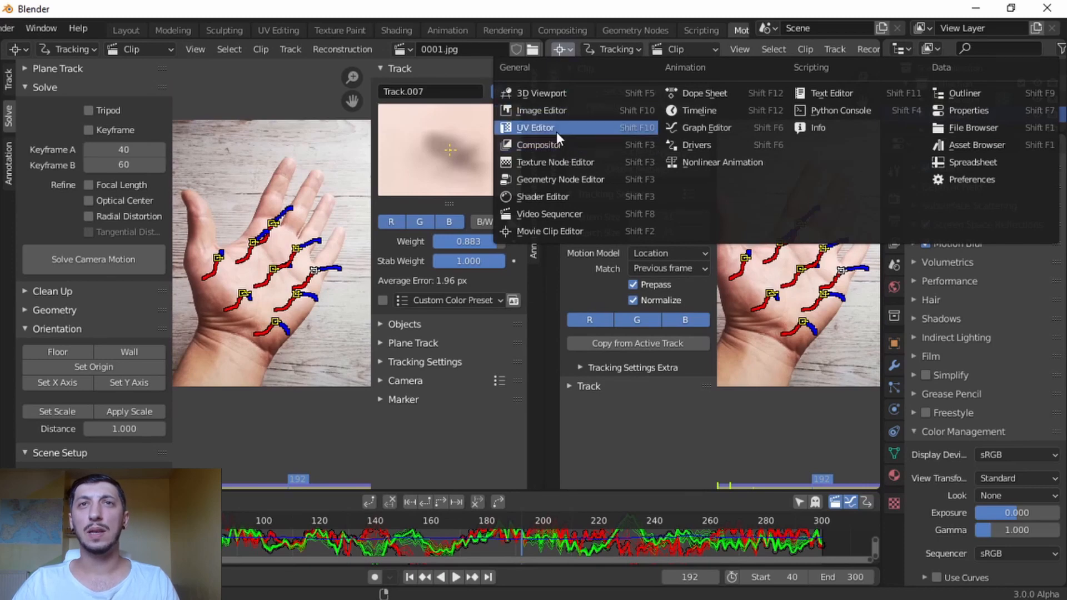
click(548, 93)
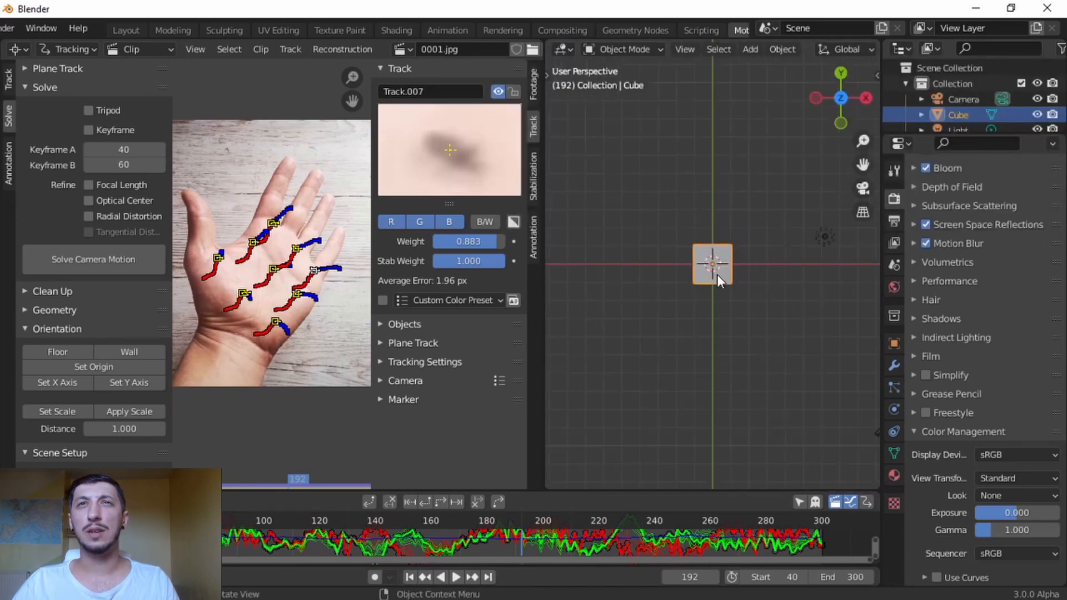
drag(543, 300, 862, 299)
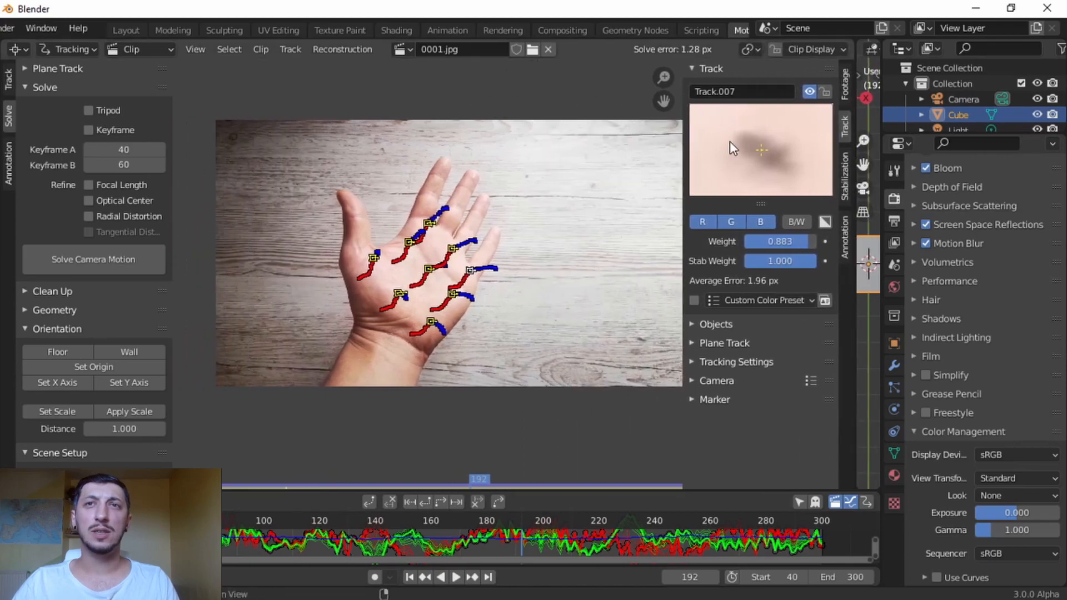
key(n)
scroll(513, 241, up, 4)
scroll(512, 241, down, 3)
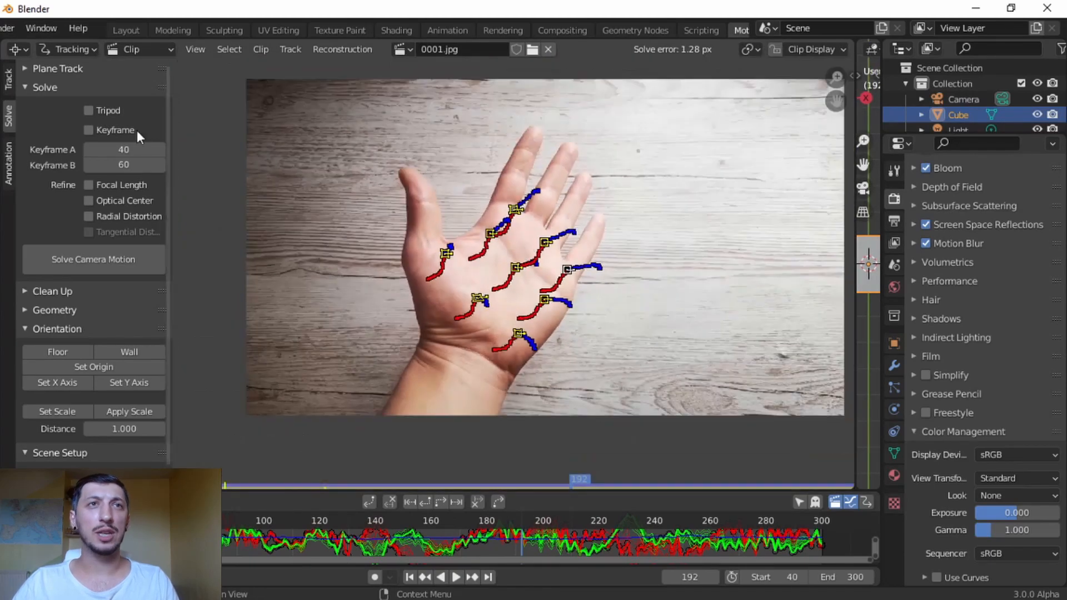
- Switch the clip editor to Mask mode and add a circle mask
click(66, 48)
click(61, 89)
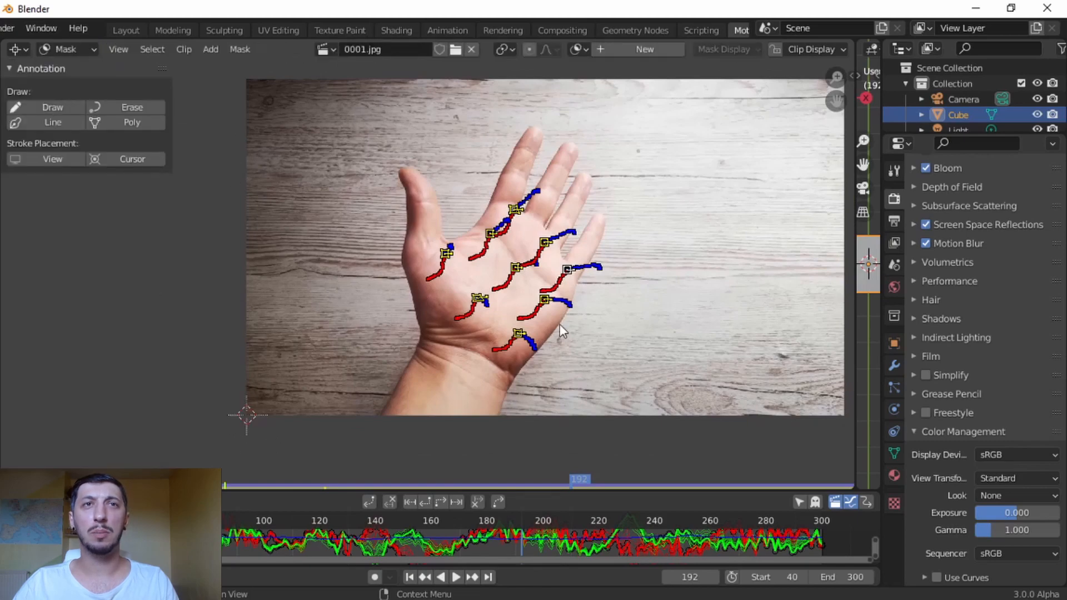
key(shift+a)
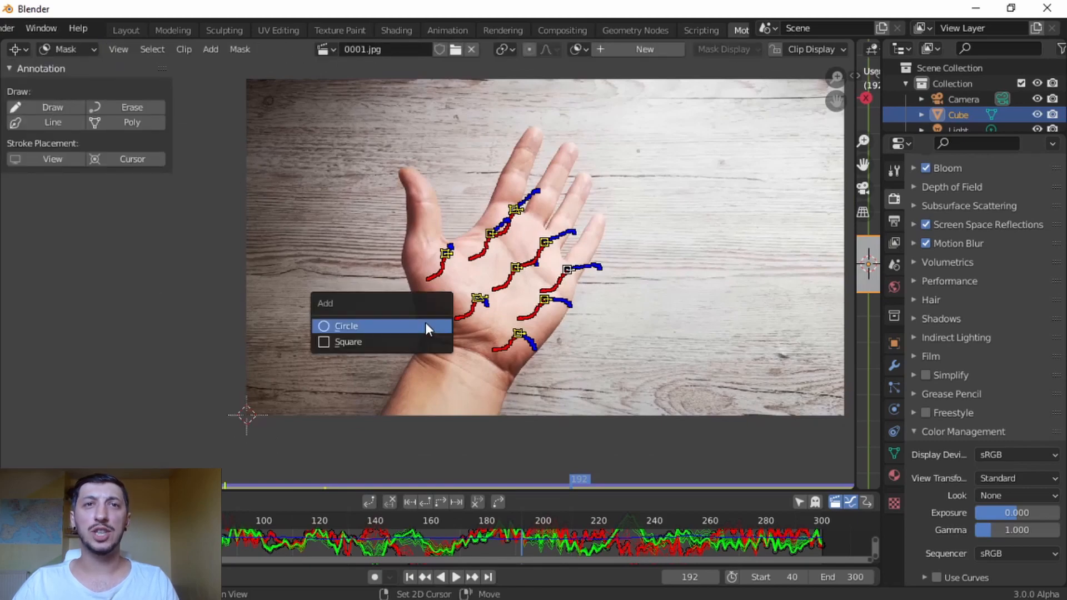
click(418, 325)
scroll(500, 308, up, 5)
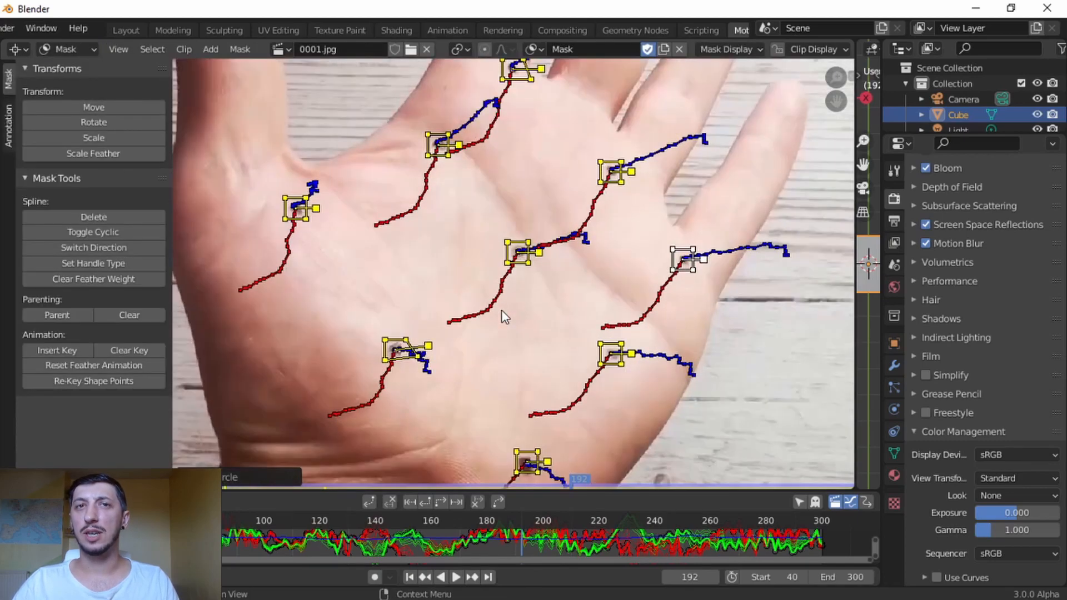
click(421, 365)
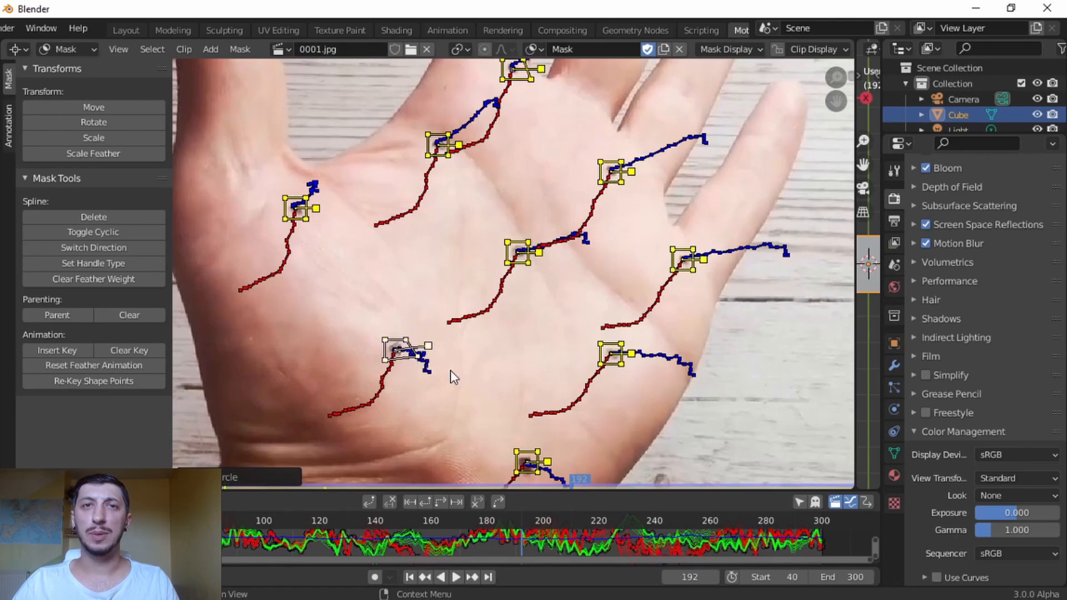
click(426, 368)
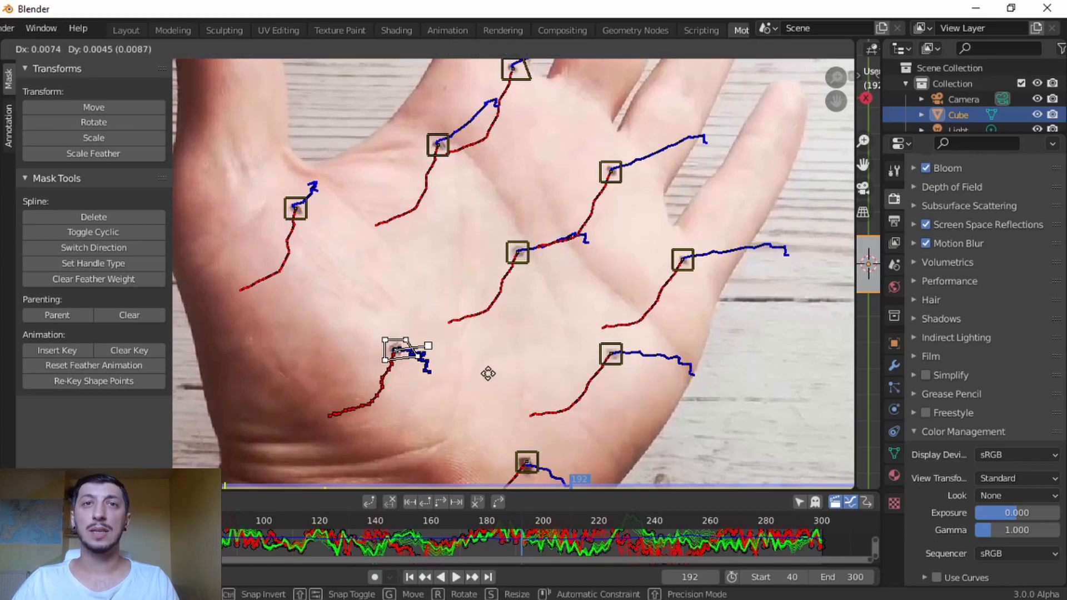
scroll(445, 368, down, 8)
scroll(435, 364, up, 4)
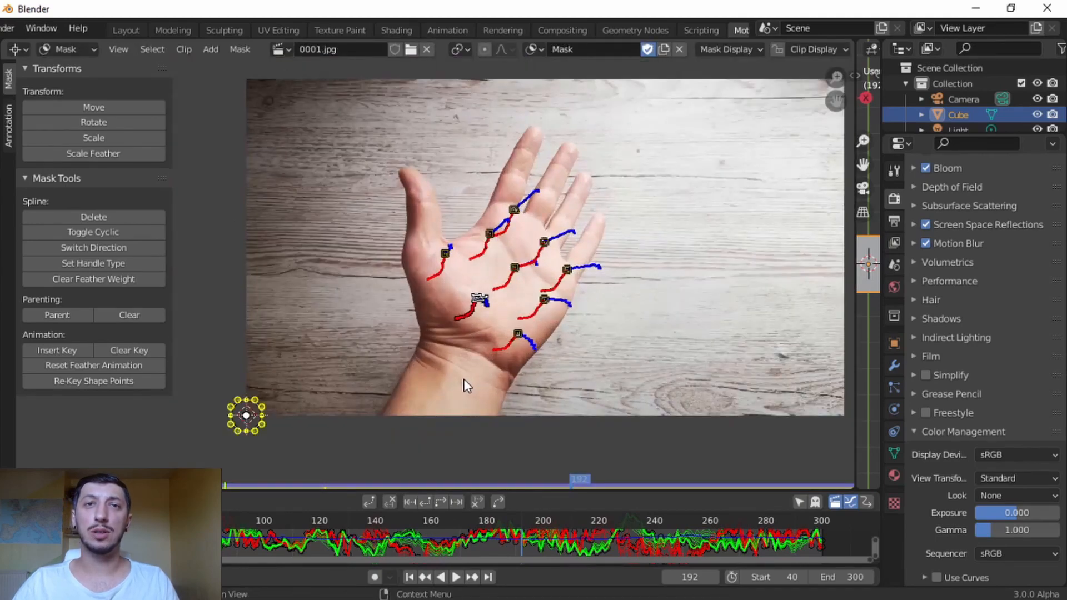
- Move the mask circle onto the marker at the base of the thumb and scale it to about 0.24
key(g)
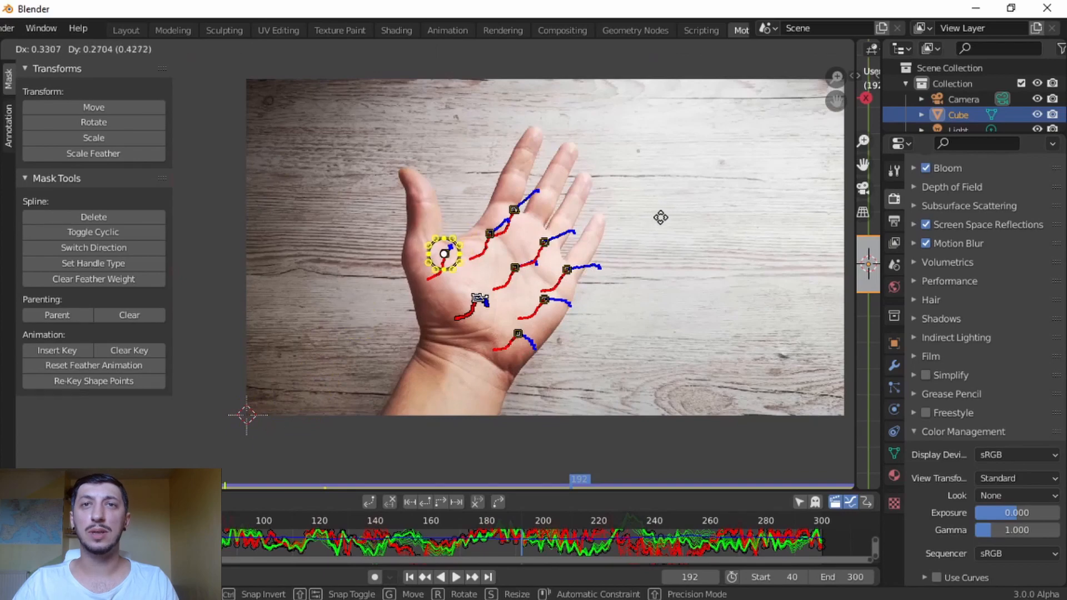
click(660, 217)
scroll(568, 288, up, 8)
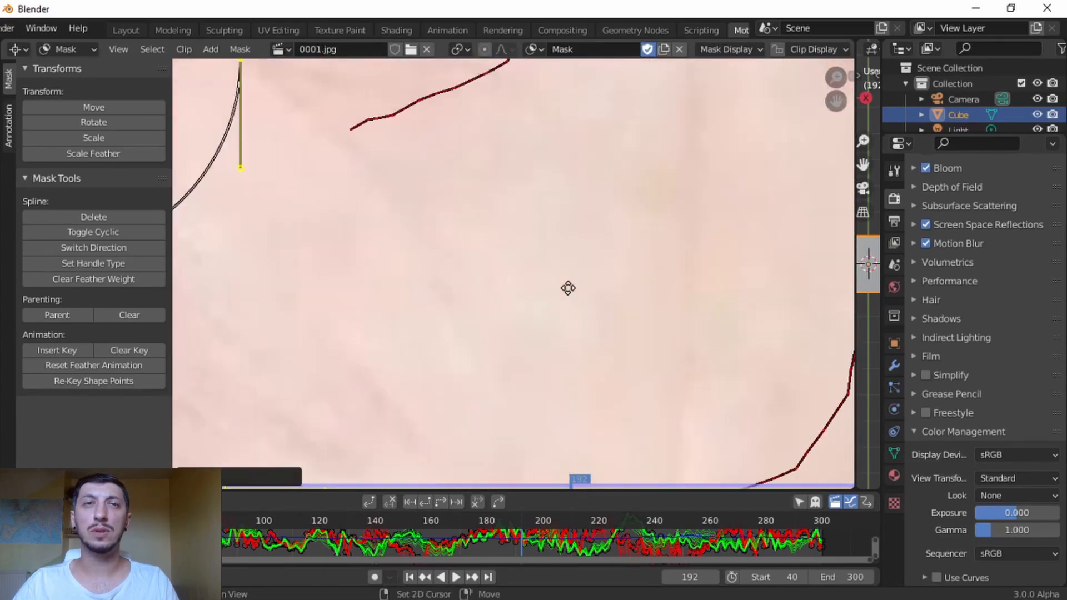
middle_drag(568, 287, 628, 367)
scroll(632, 361, down, 3)
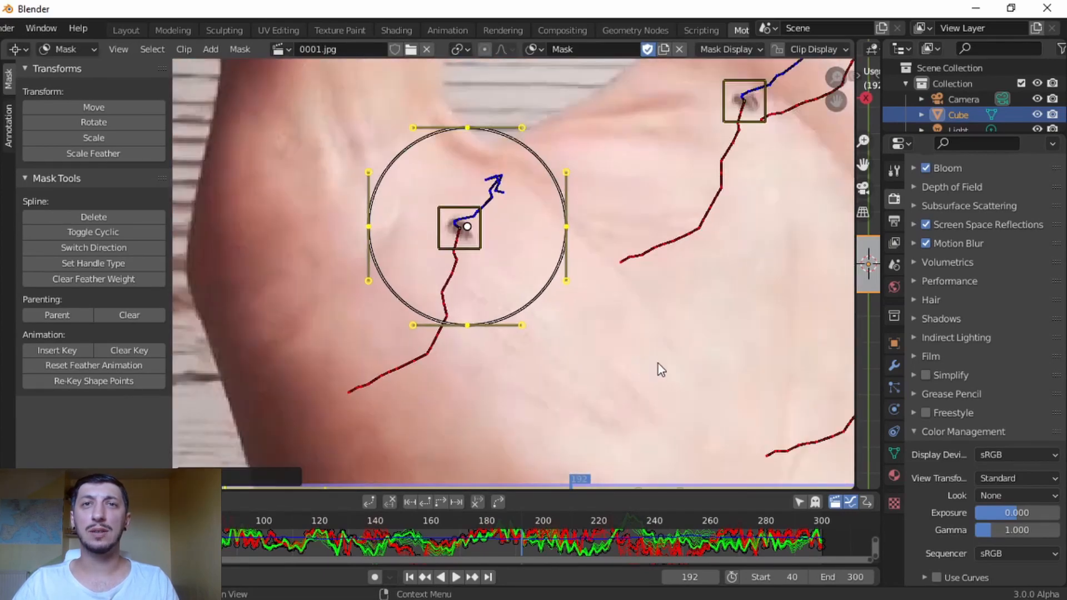
key(s)
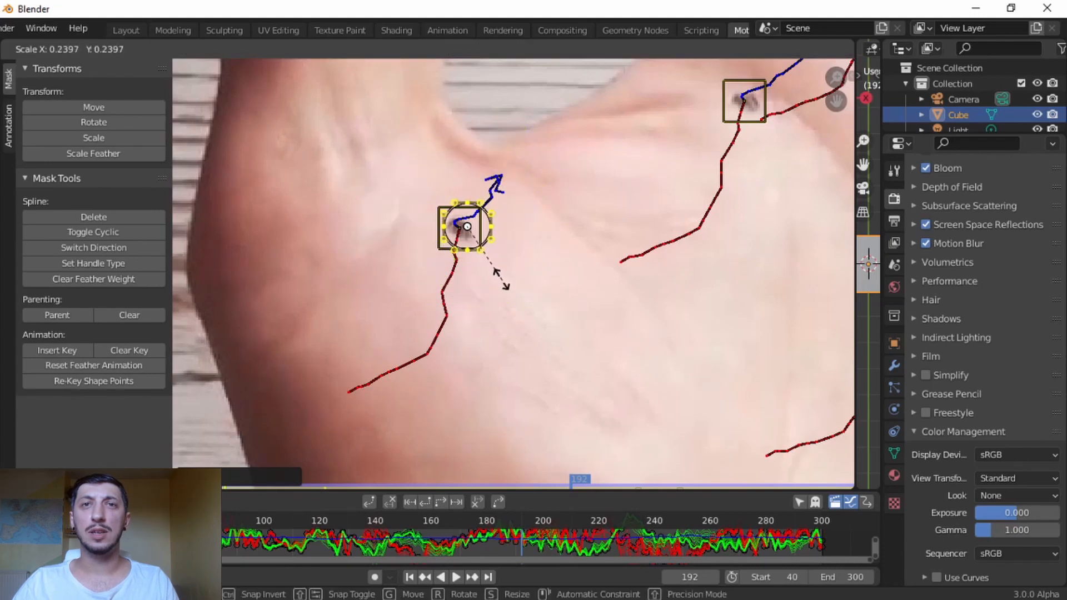
click(495, 278)
- Nudge the mask circle so it fits inside the square of the marker at the thumb's base, enclosing the dot
scroll(500, 289, up, 3)
middle_drag(512, 305, 567, 307)
key(g)
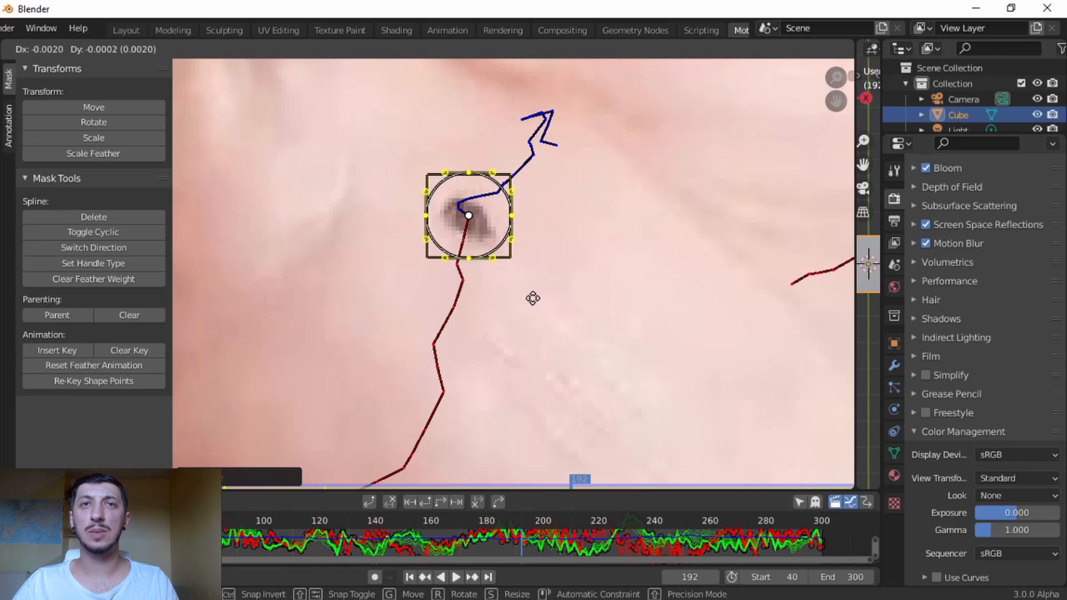
click(534, 298)
scroll(584, 303, down, 5)
scroll(561, 315, down, 4)
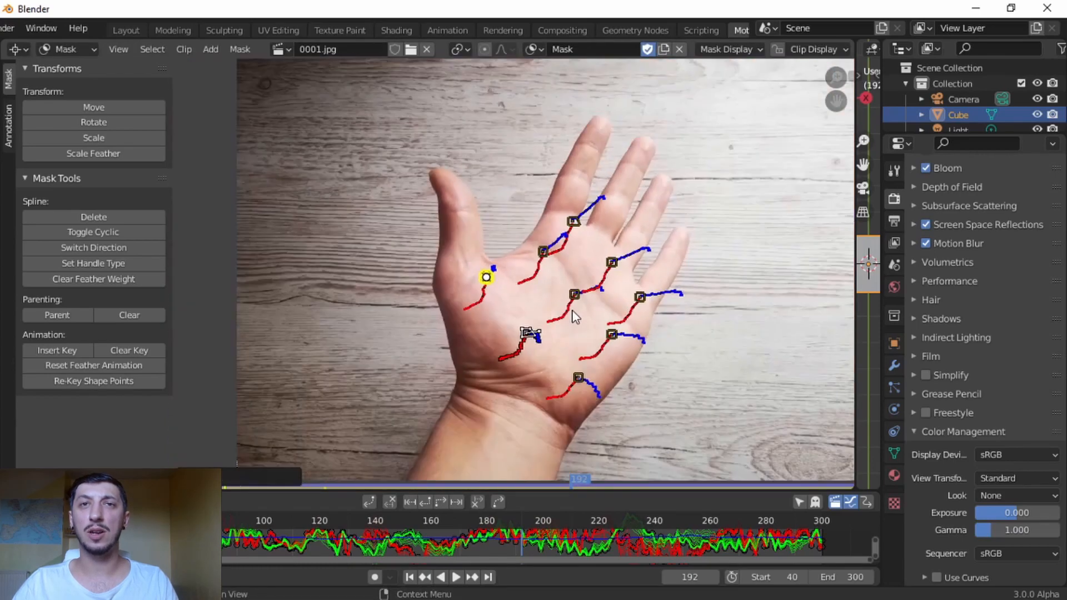
- Shrink the mask circle on the thumb-base marker to about 0.7 so it closely encloses the dot
scroll(572, 312, up, 6)
middle_drag(512, 328, 593, 309)
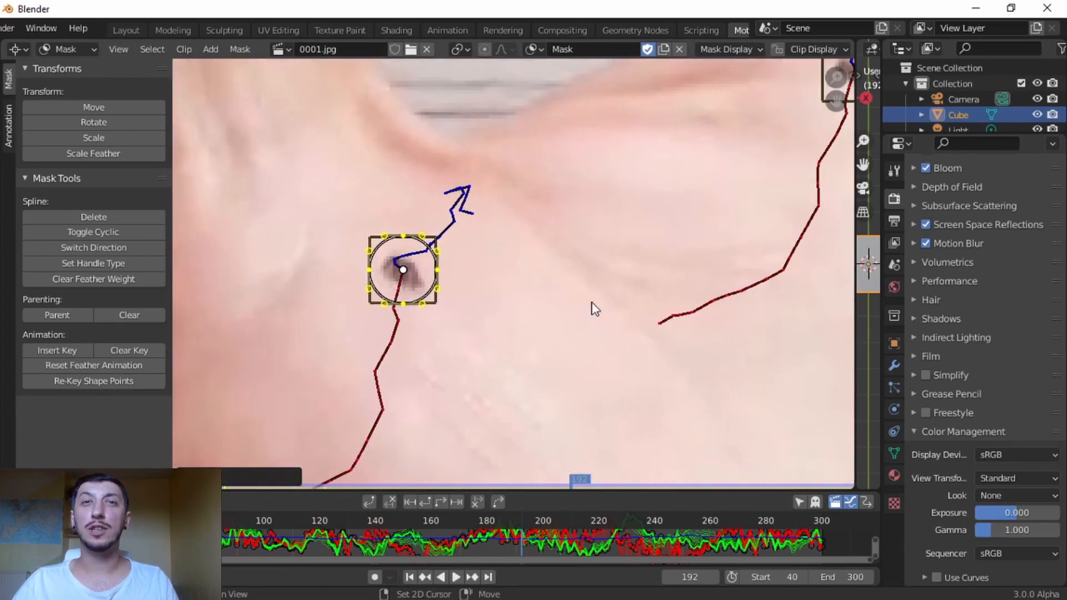
key(s)
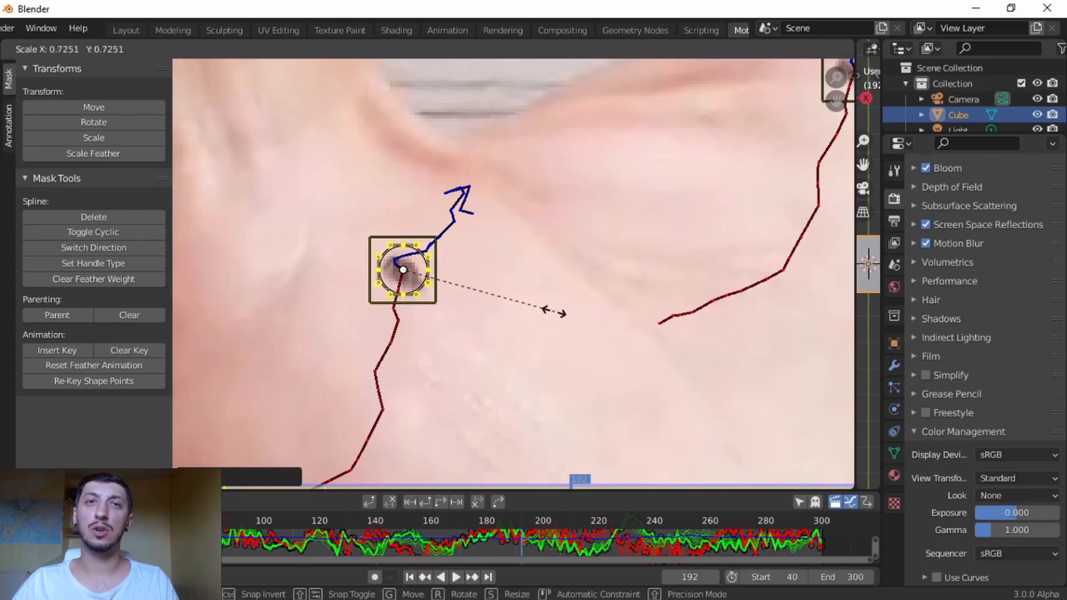
click(548, 310)
- Duplicate the mask circle onto the marker below the index finger, then duplicate it again onto the marker at the index finger's base
middle_drag(645, 291, 535, 331)
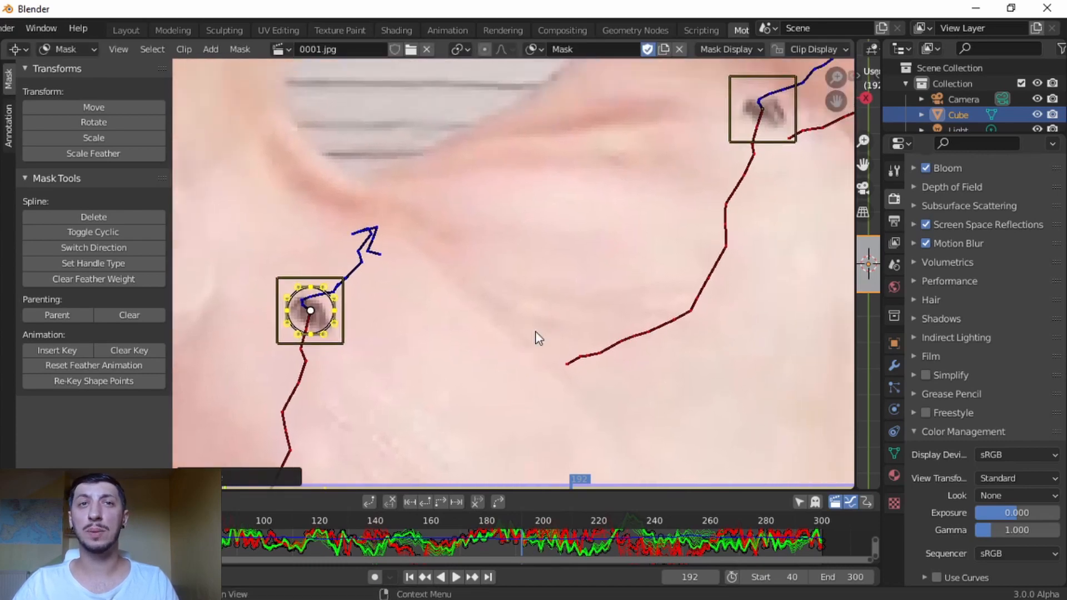
key(shift+d)
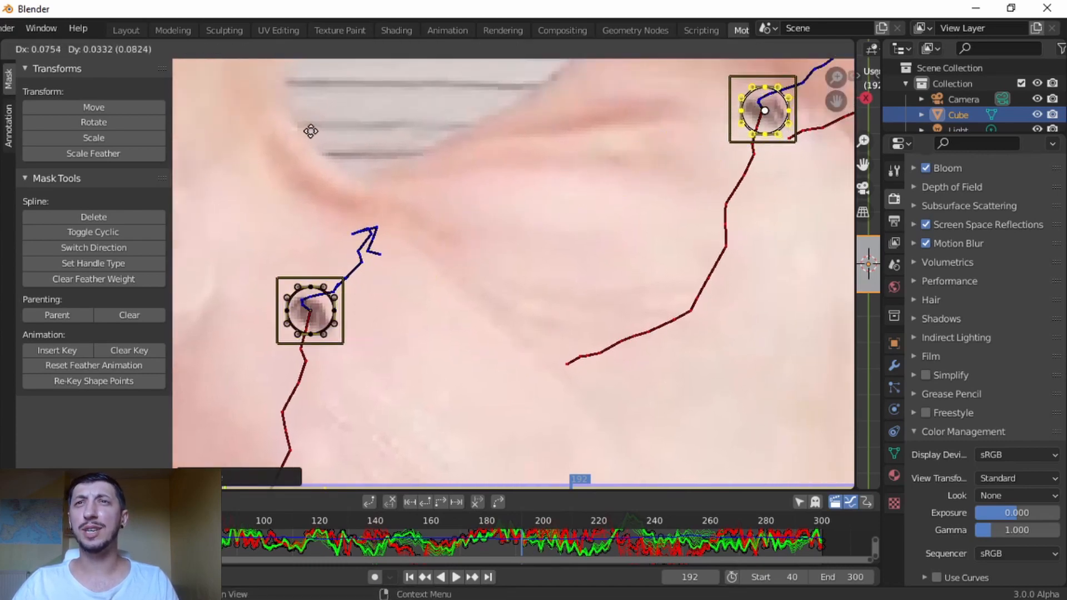
click(311, 131)
scroll(638, 239, down, 3)
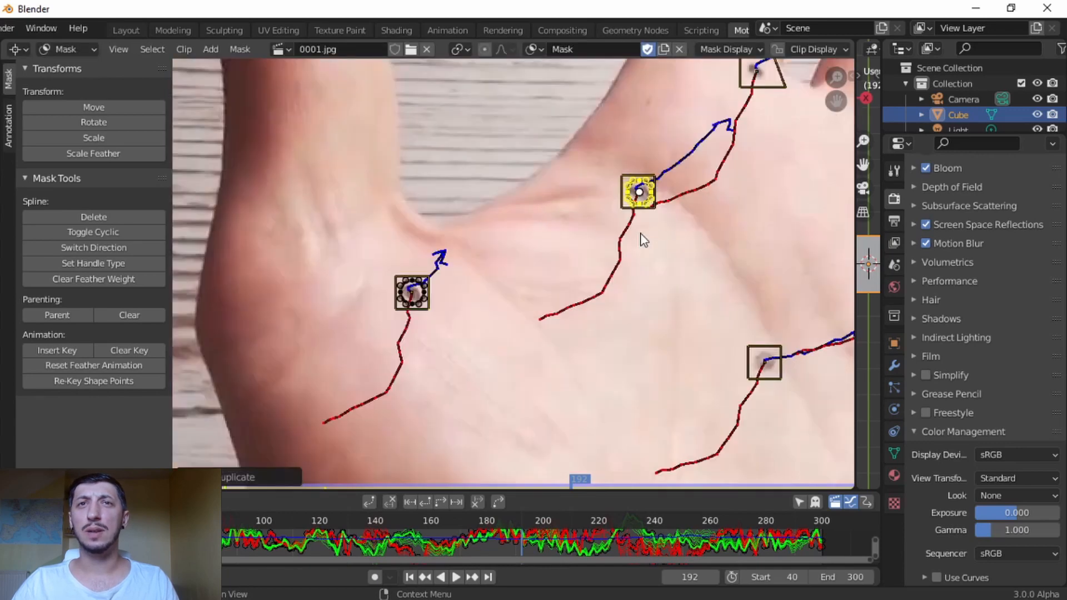
middle_drag(639, 239, 417, 369)
scroll(594, 298, up, 2)
key(shift+d)
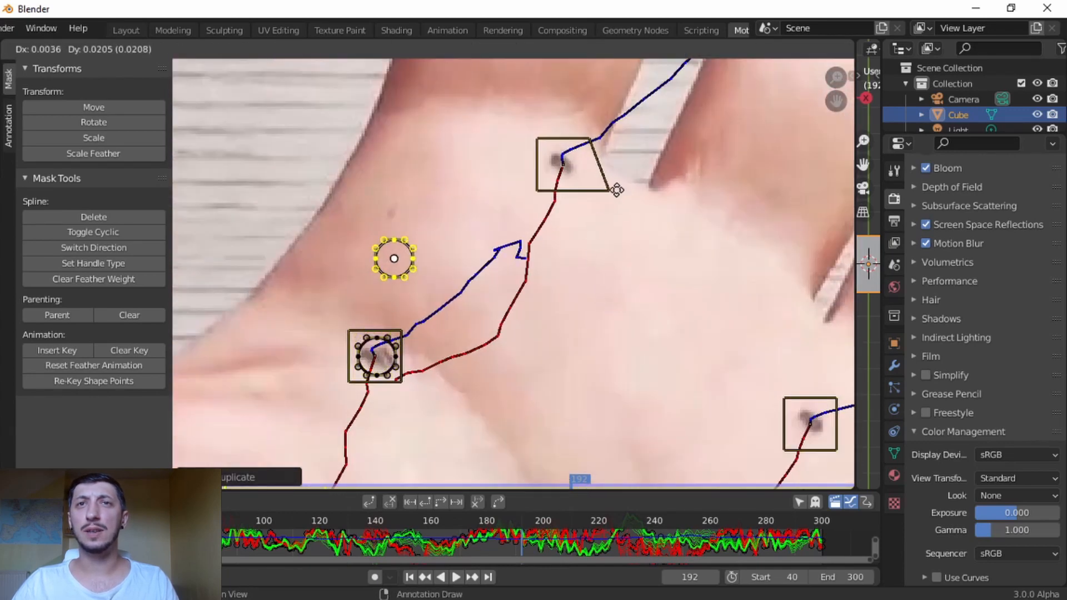
click(780, 105)
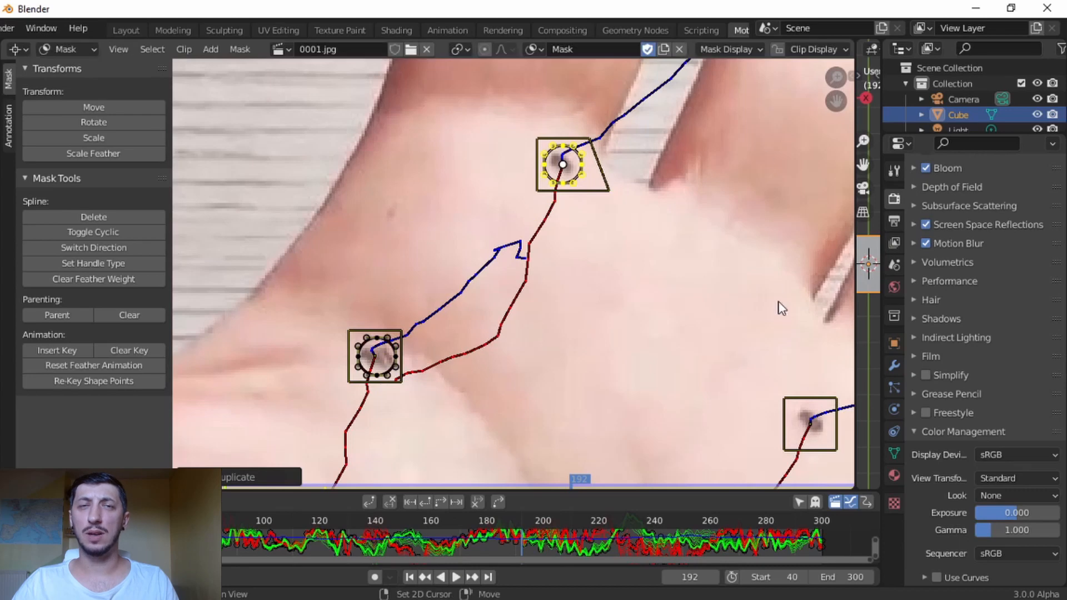
- Place duplicates of the mask circle over the dots at the base of the ring finger and the base of the little finger
middle_drag(778, 310, 602, 213)
key(shift+d)
click(851, 482)
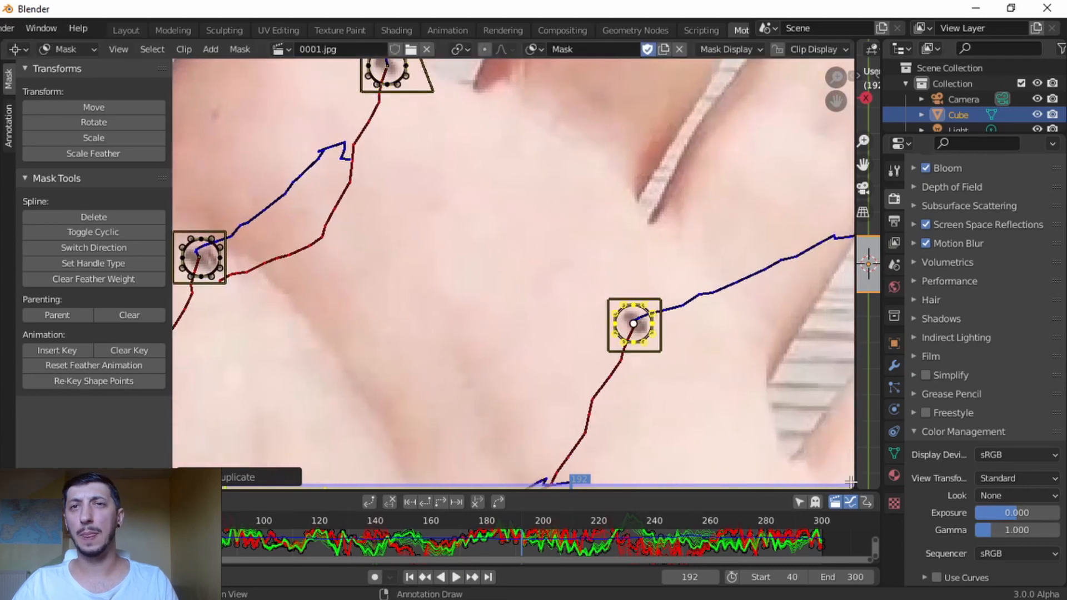
scroll(690, 427, up, 5)
scroll(667, 397, down, 5)
middle_drag(824, 481, 681, 314)
key(shift+d)
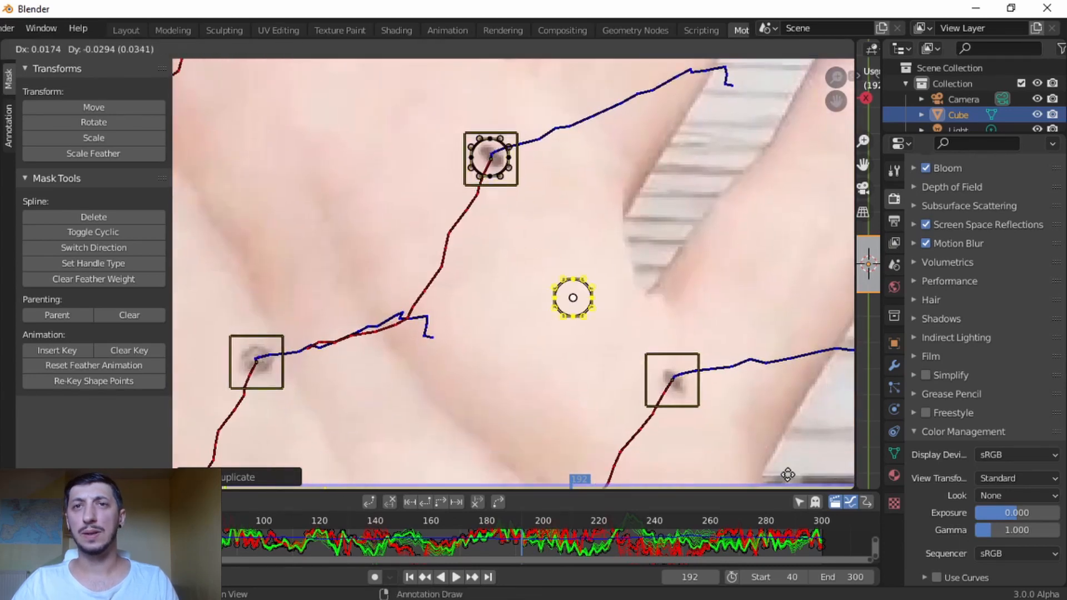
click(186, 108)
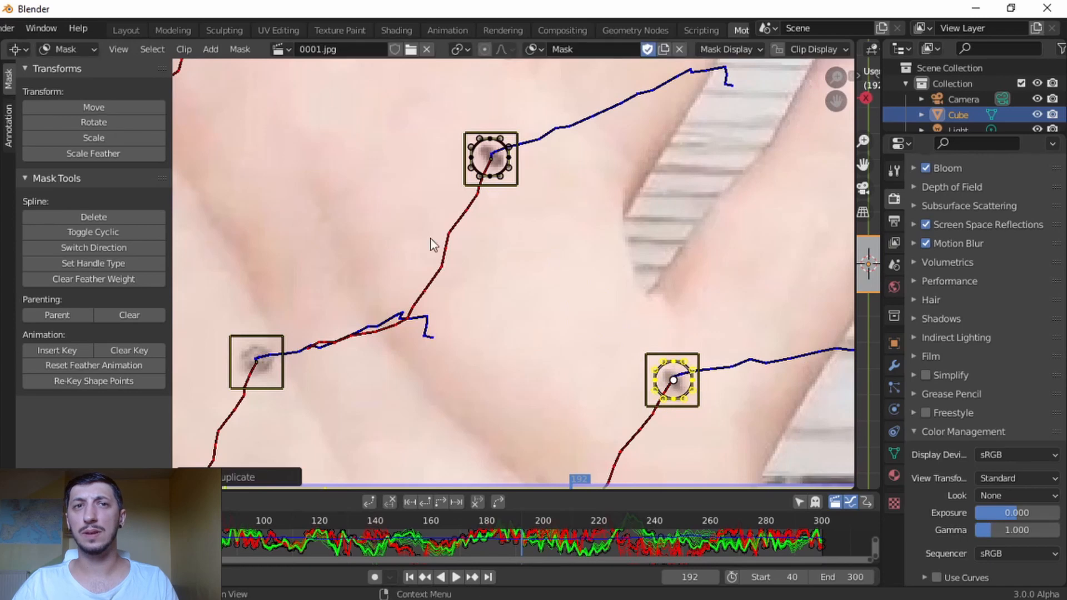
- Add copies of the mask circle on the mid-palm marker and on the marker at the thumb pad
key(shift+d)
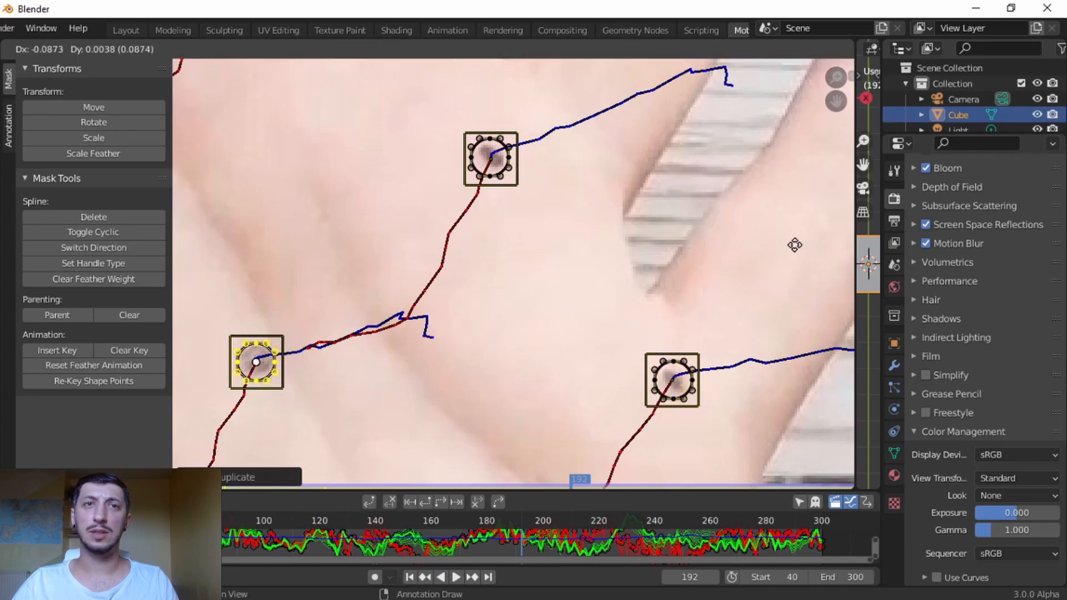
scroll(638, 274, down, 6)
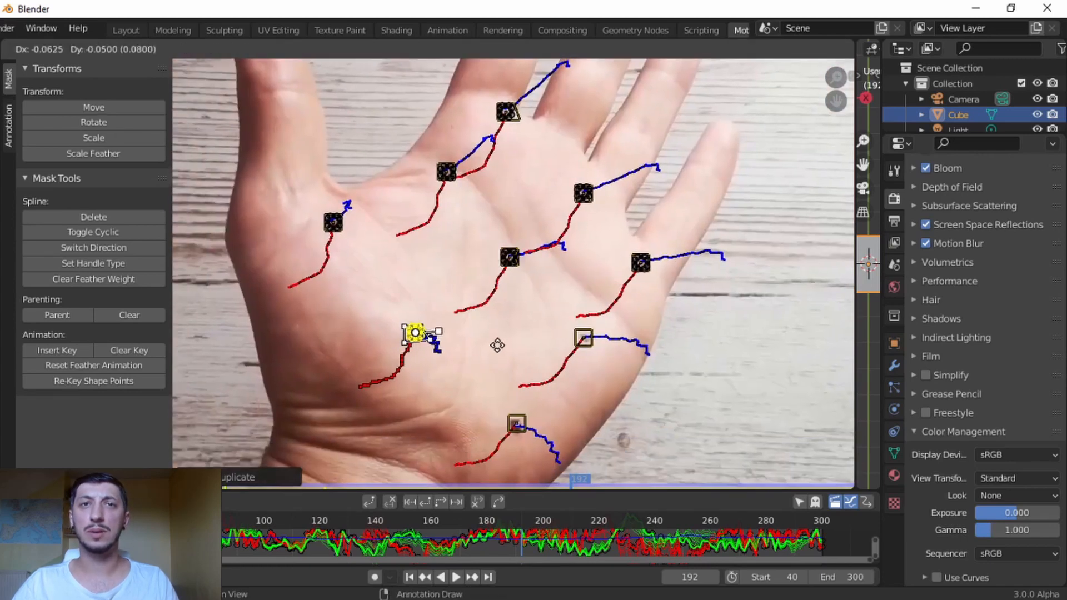
click(494, 345)
- Duplicate the mask circle onto the outer-palm marker and onto the marker nearest the wrist
key(shift+d)
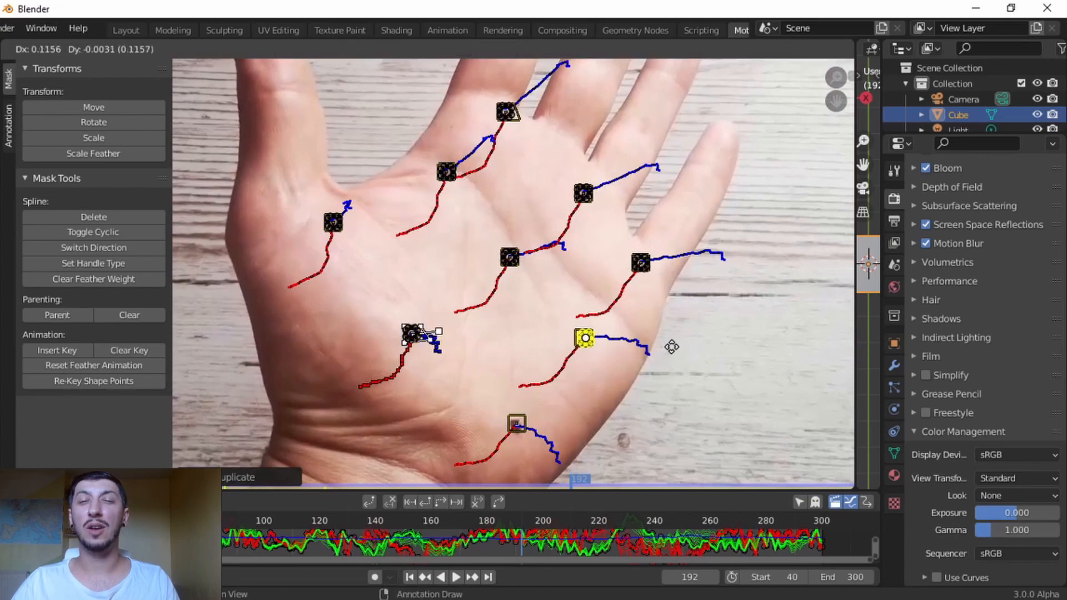
click(672, 347)
key(shift+d)
click(604, 440)
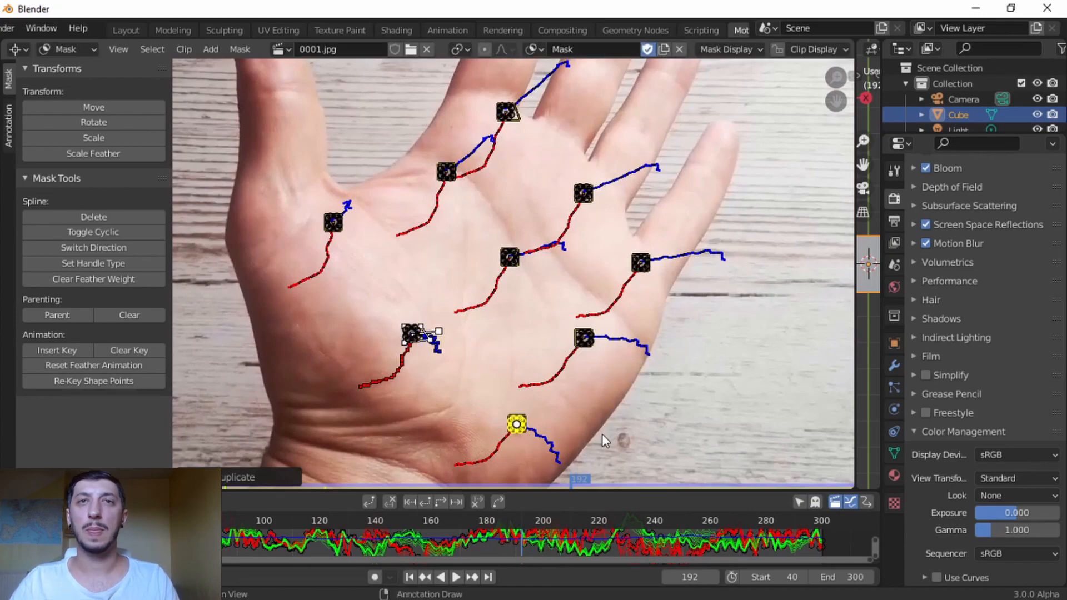
- Enlarge the mask circle on the marker nearest the wrist slightly and reposition it to cover the whole dot
scroll(602, 435, up, 6)
middle_drag(717, 455, 600, 251)
middle_drag(550, 400, 762, 159)
key(g)
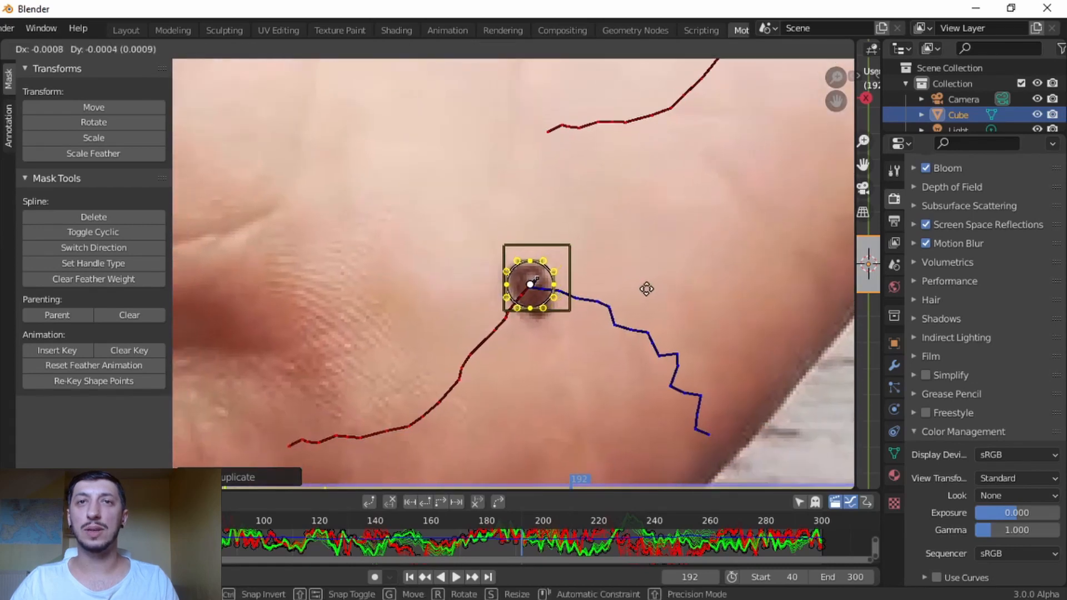
click(652, 296)
key(s)
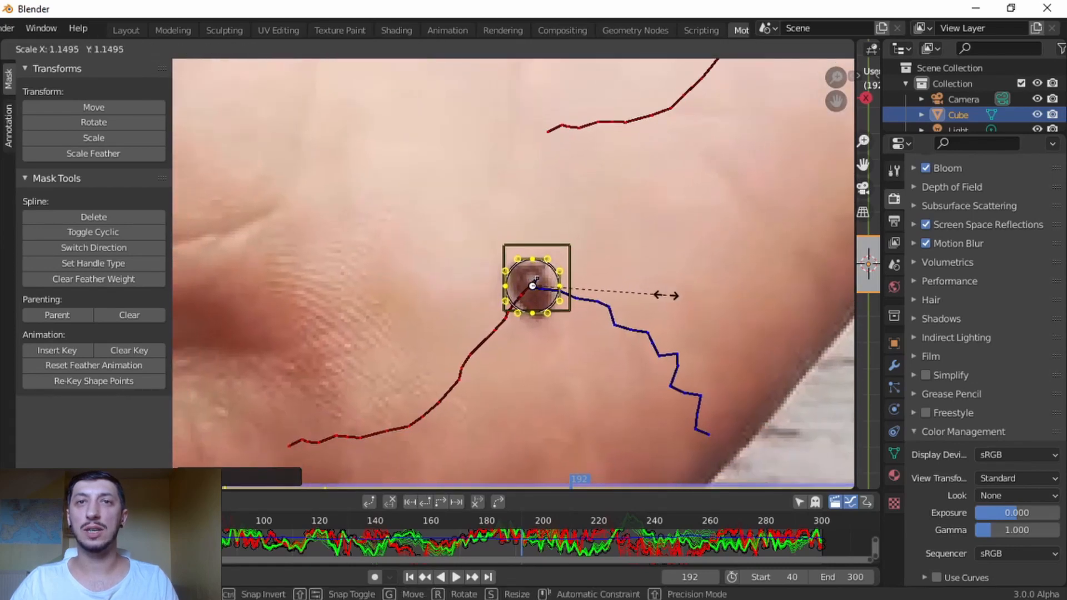
click(677, 298)
key(g)
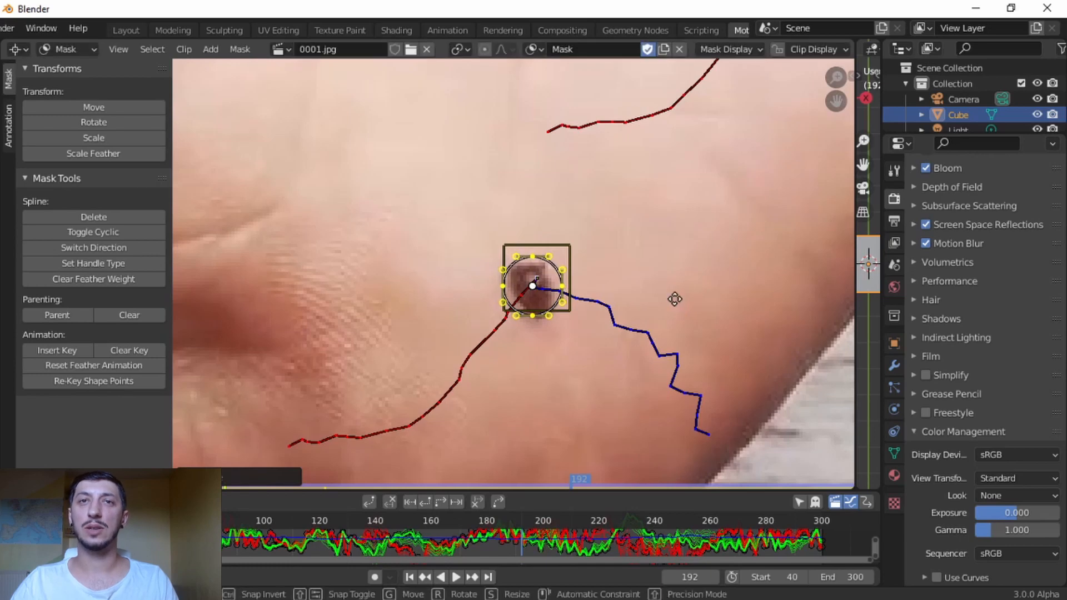
click(676, 303)
- Try moving the outer-palm mask circle off its marker to expose the dot, put it back and deselect it
scroll(622, 266, down, 5)
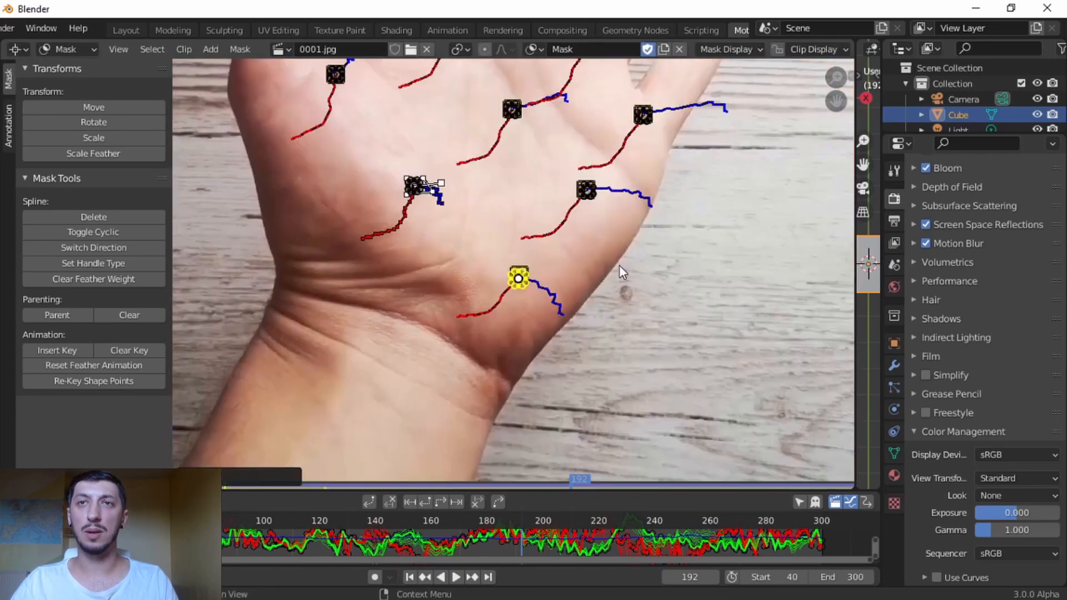
scroll(714, 278, up, 4)
middle_drag(804, 130, 620, 296)
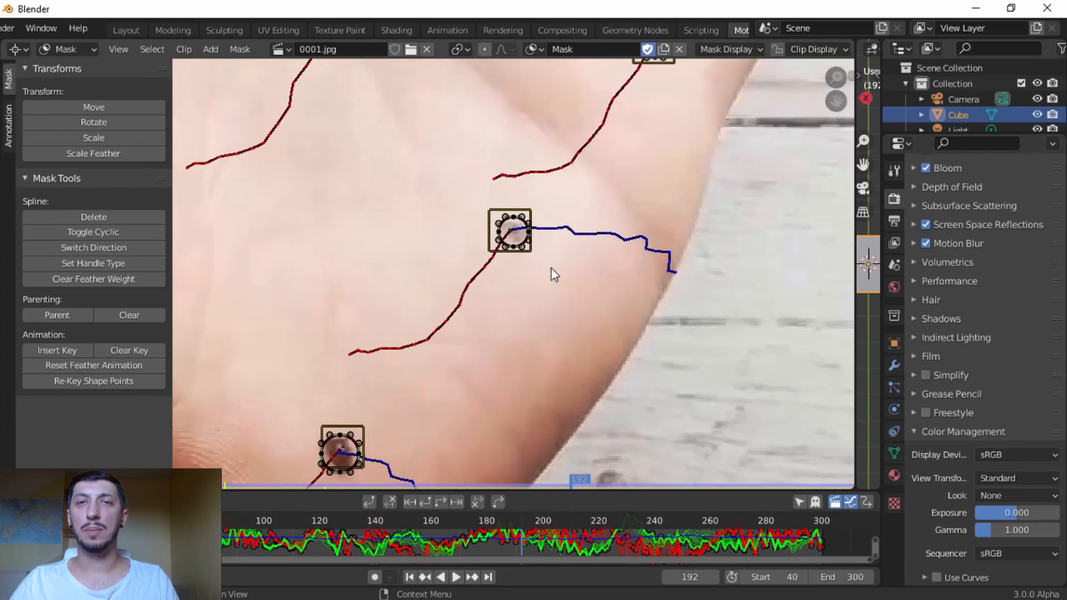
click(524, 232)
key(g)
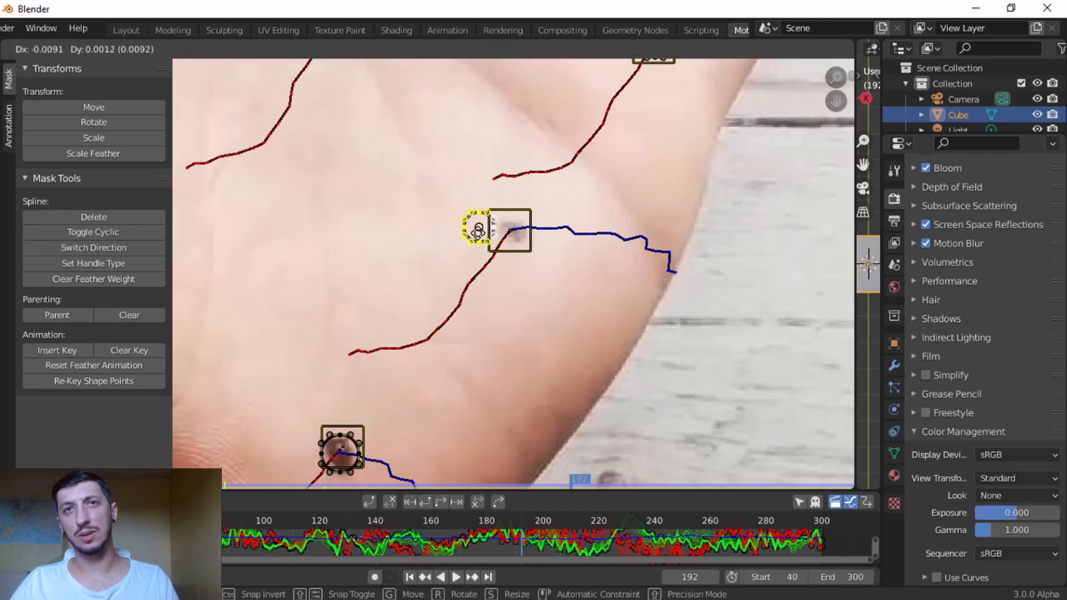
click(523, 232)
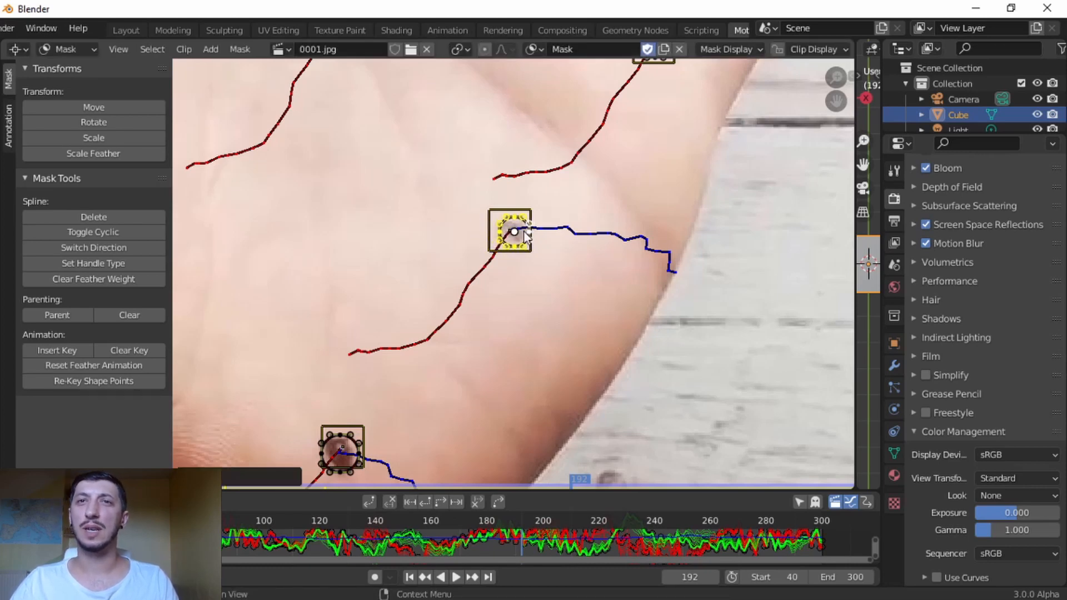
click(778, 337)
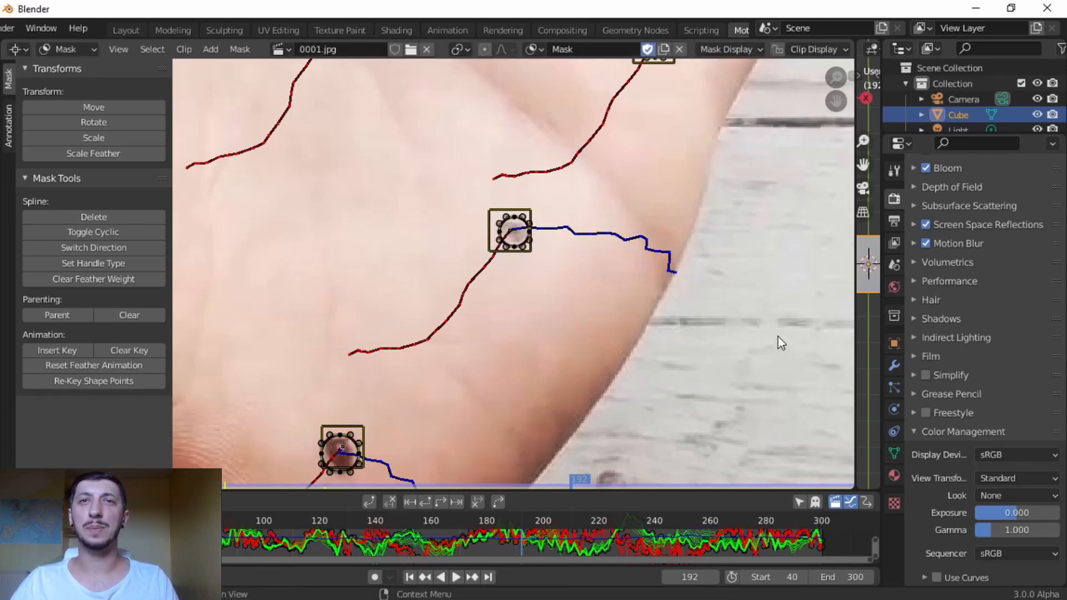
- Parent the mask circle nearest the wrist to its tracking marker and show the mask's Active Point parent settings
middle_drag(531, 365, 619, 253)
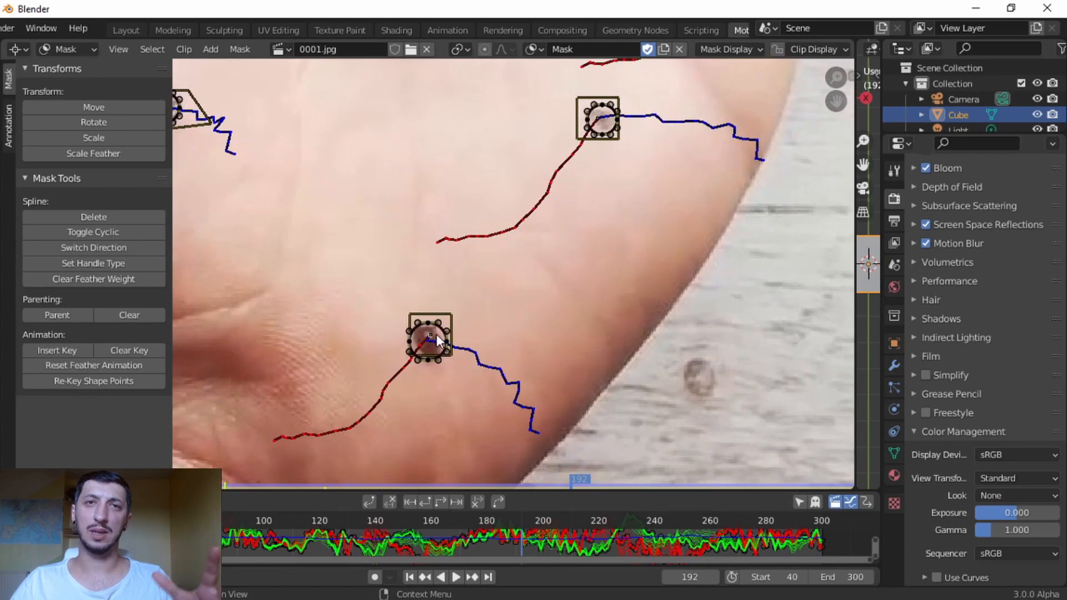
click(435, 338)
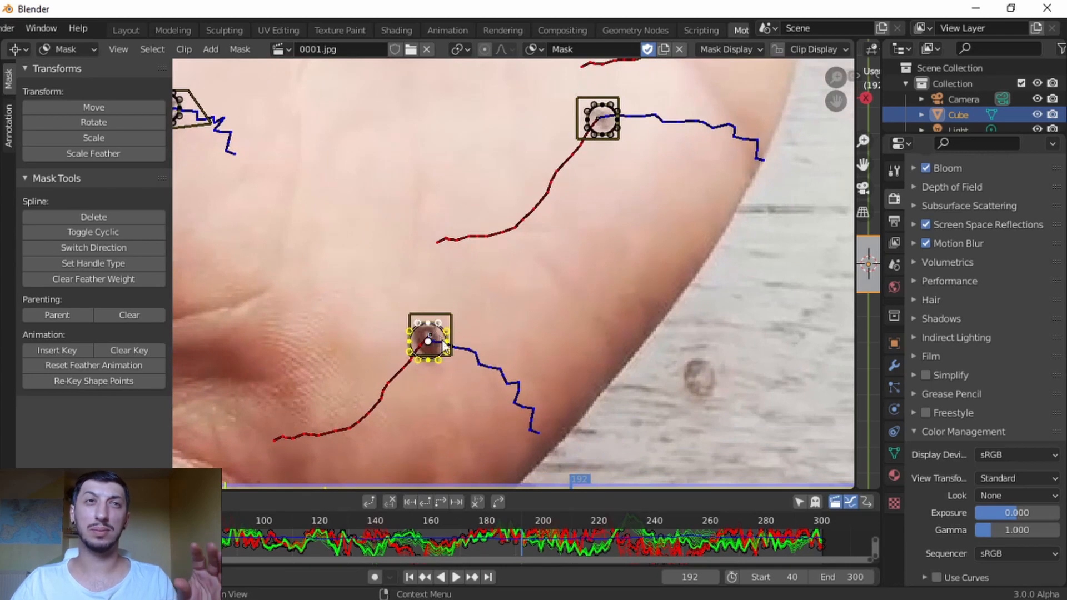
ctrl+click(508, 379)
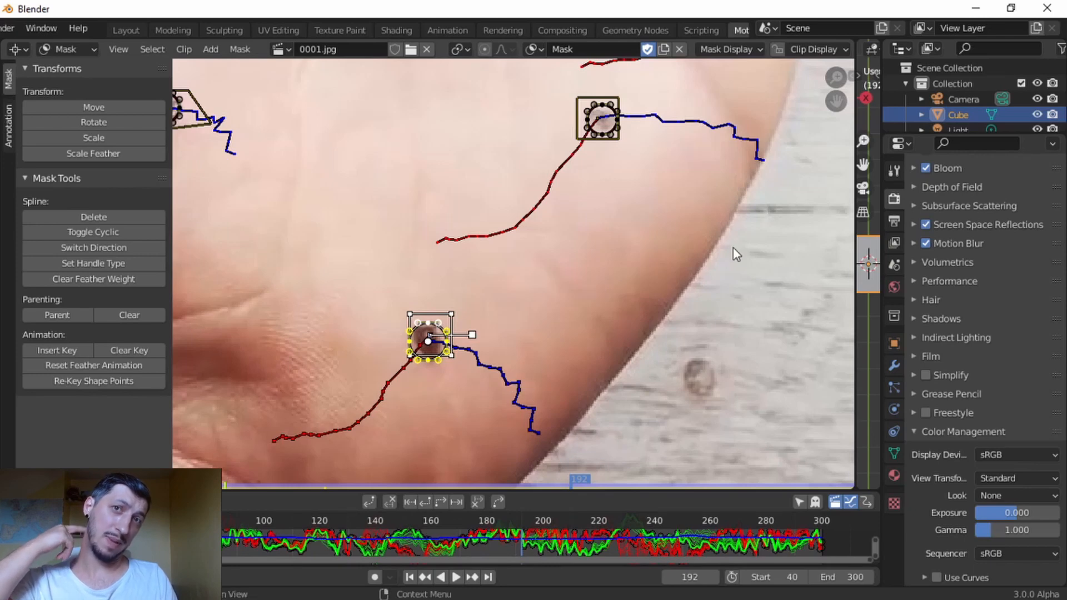
key(n)
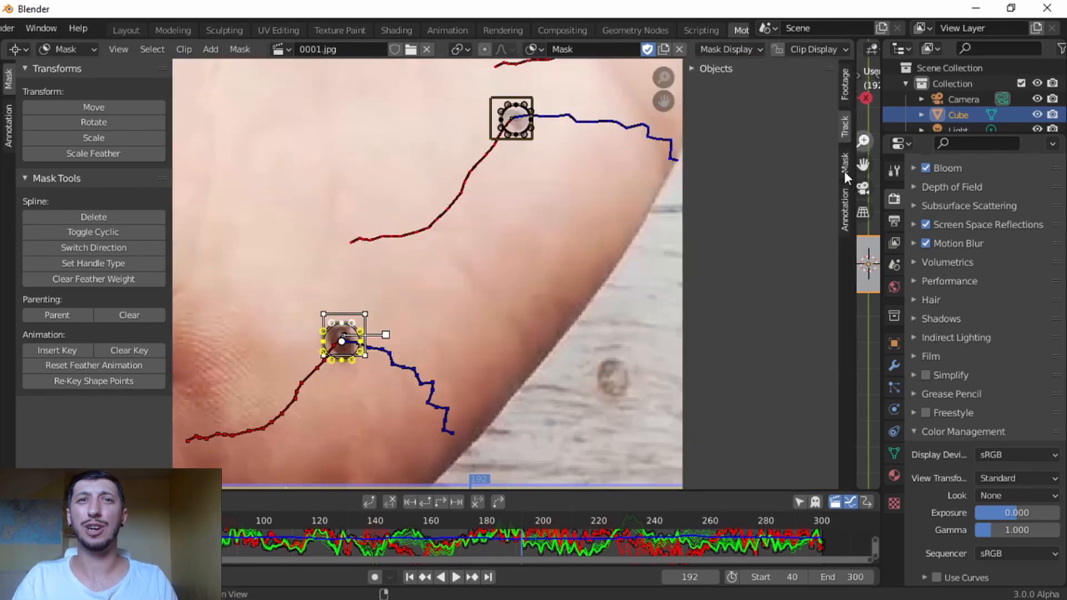
click(845, 159)
scroll(770, 278, down, 2)
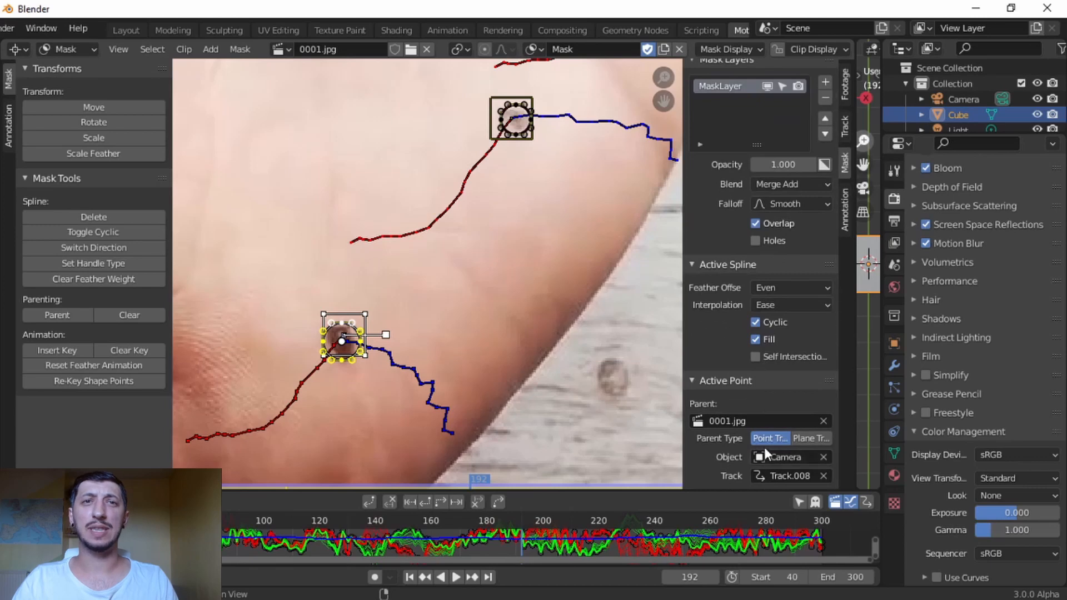
click(579, 330)
- Parent the outer-palm mask circle to its tracking marker, check its parent track and hide the mask properties sidebar
middle_drag(531, 225, 498, 319)
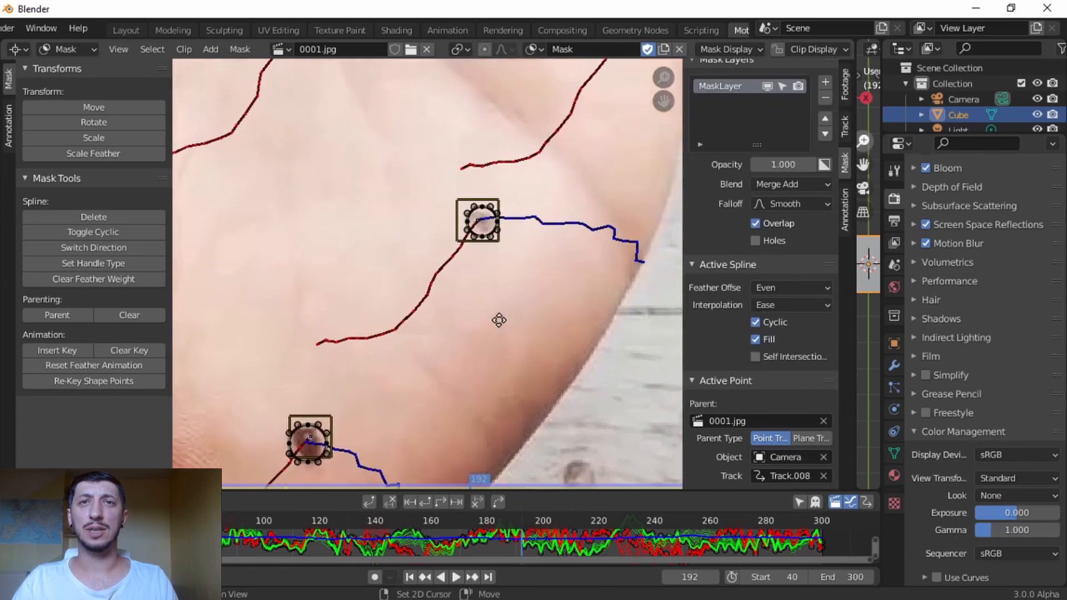
click(480, 220)
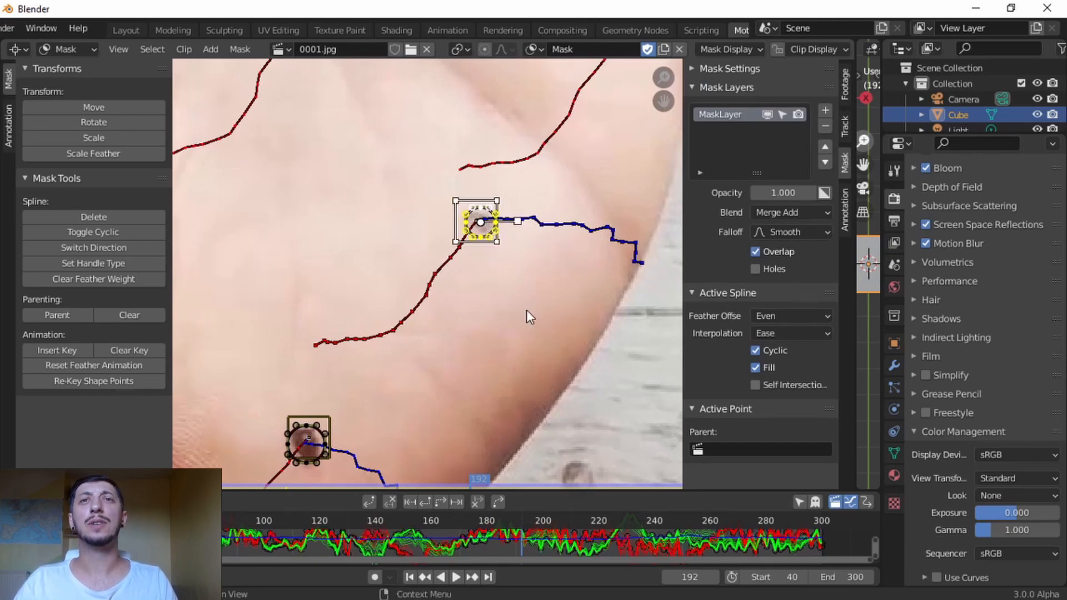
key(ctrl+p)
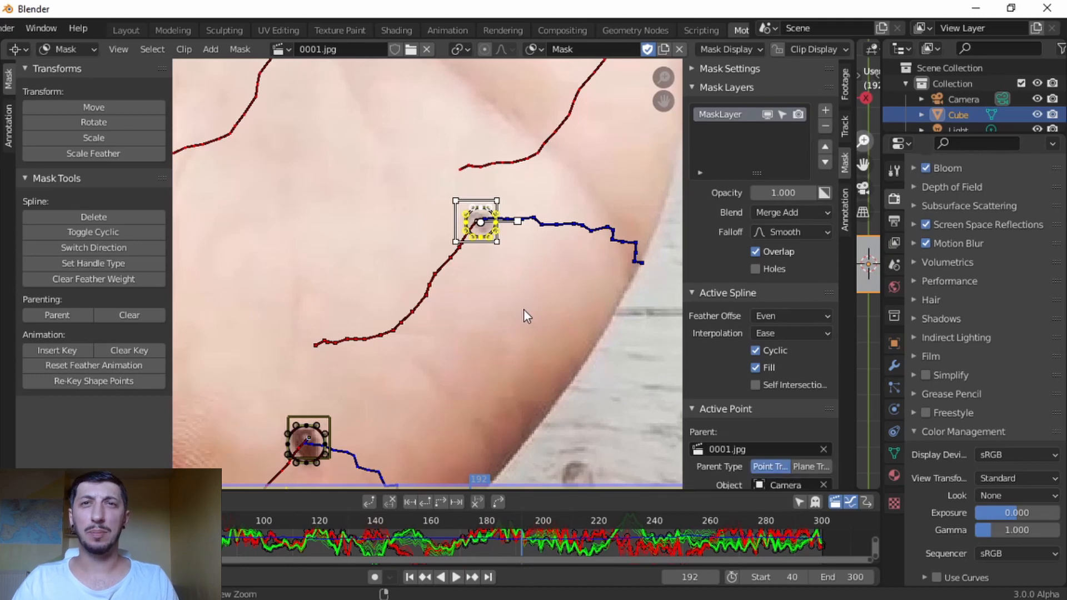
scroll(767, 428, down, 1)
scroll(598, 287, down, 5)
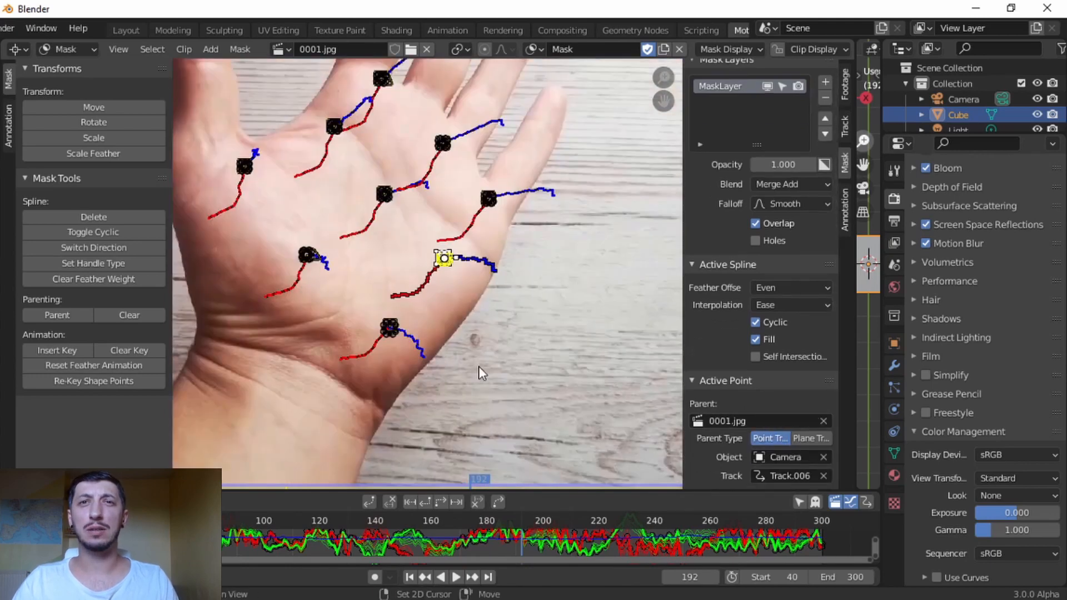
scroll(569, 341, up, 6)
key(n)
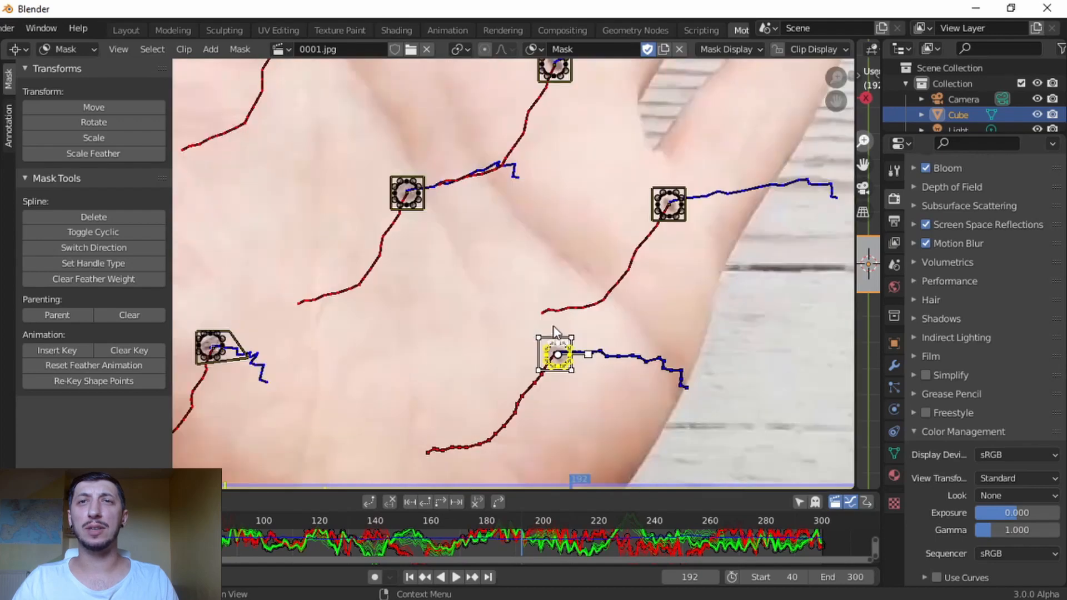
- Parent the mask circle on the marker below the little finger to its tracking marker
scroll(625, 341, down, 5)
scroll(636, 341, up, 5)
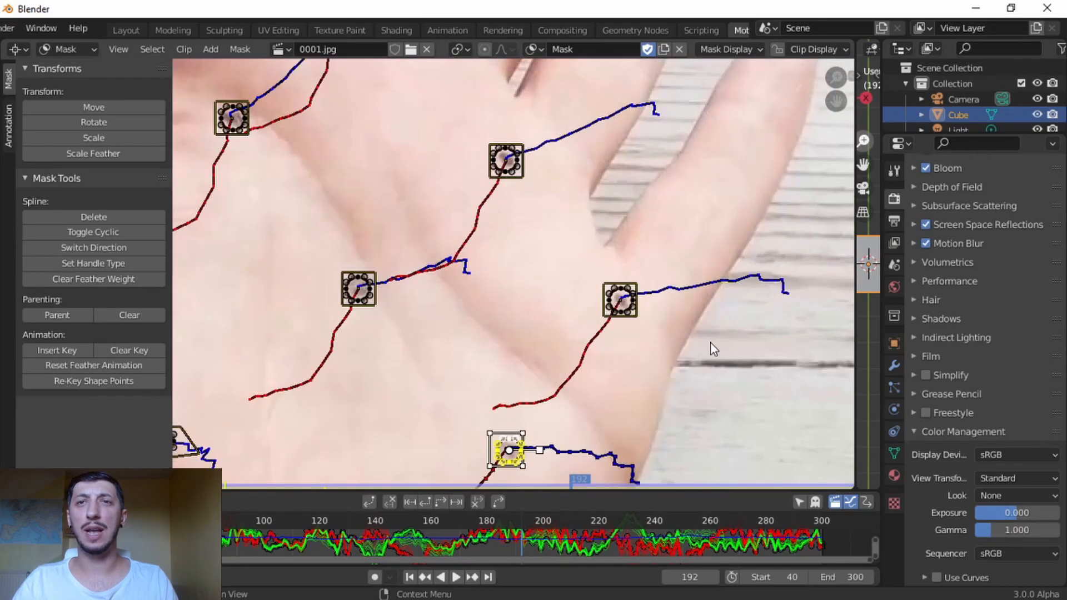
click(633, 312)
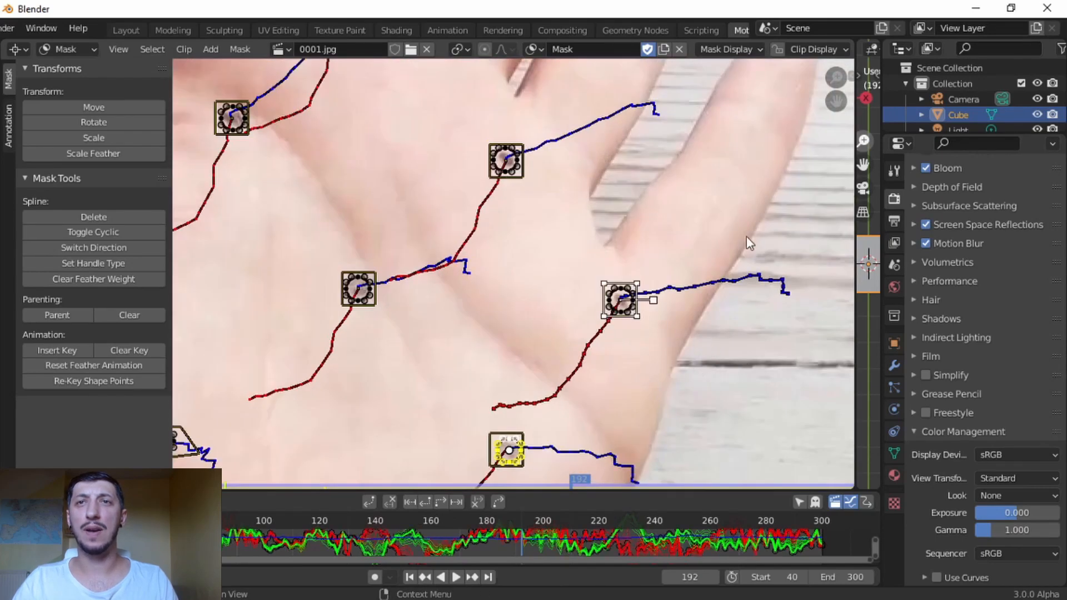
click(735, 208)
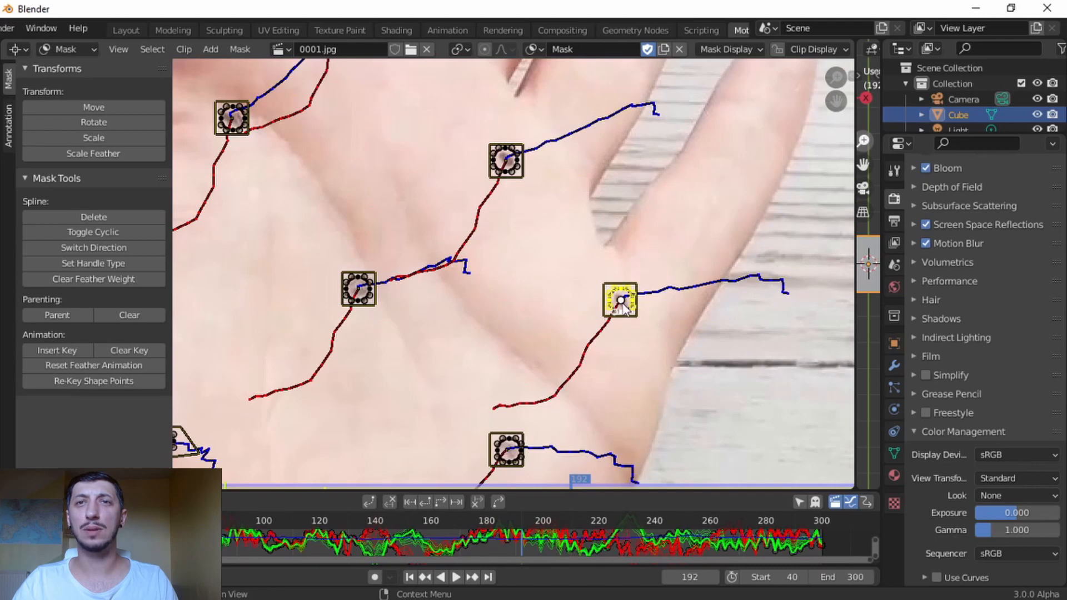
click(691, 292)
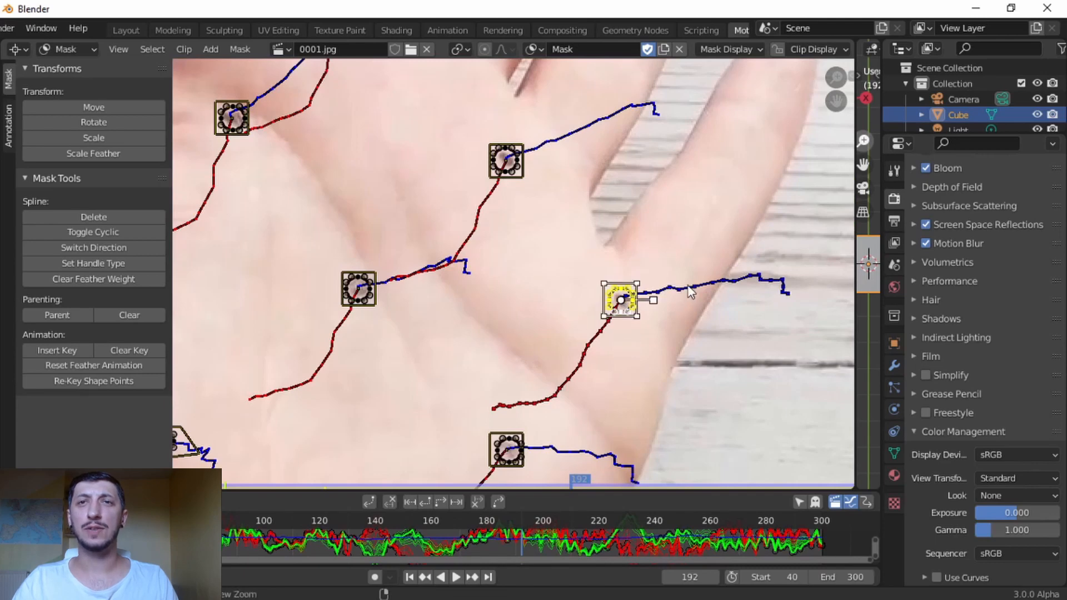
- Parent the mask circle below the ring finger to its tracking marker and check the mask's Active Point parent track
click(611, 195)
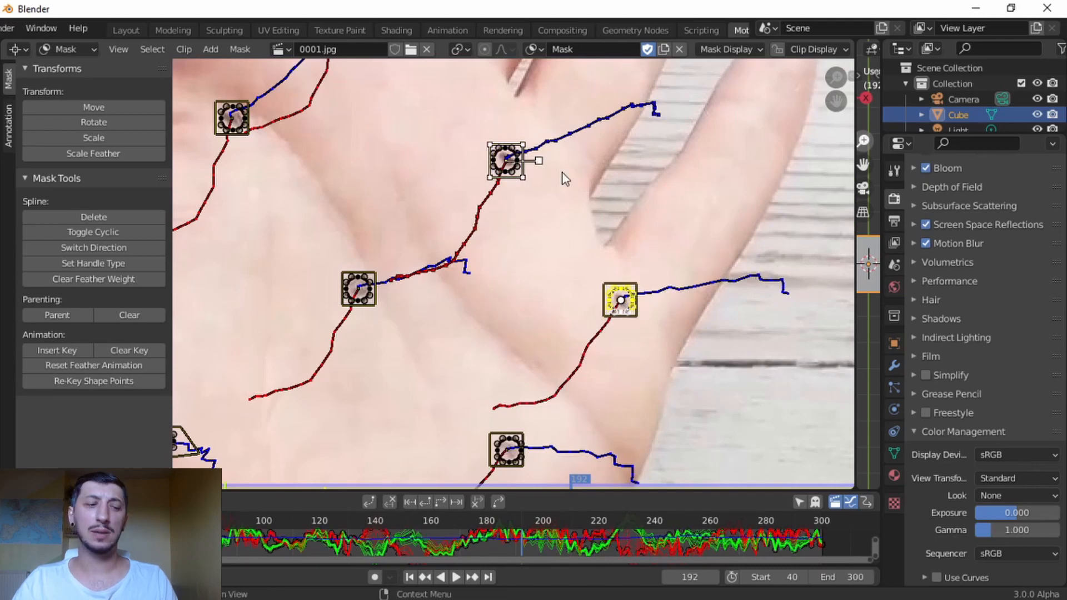
click(732, 212)
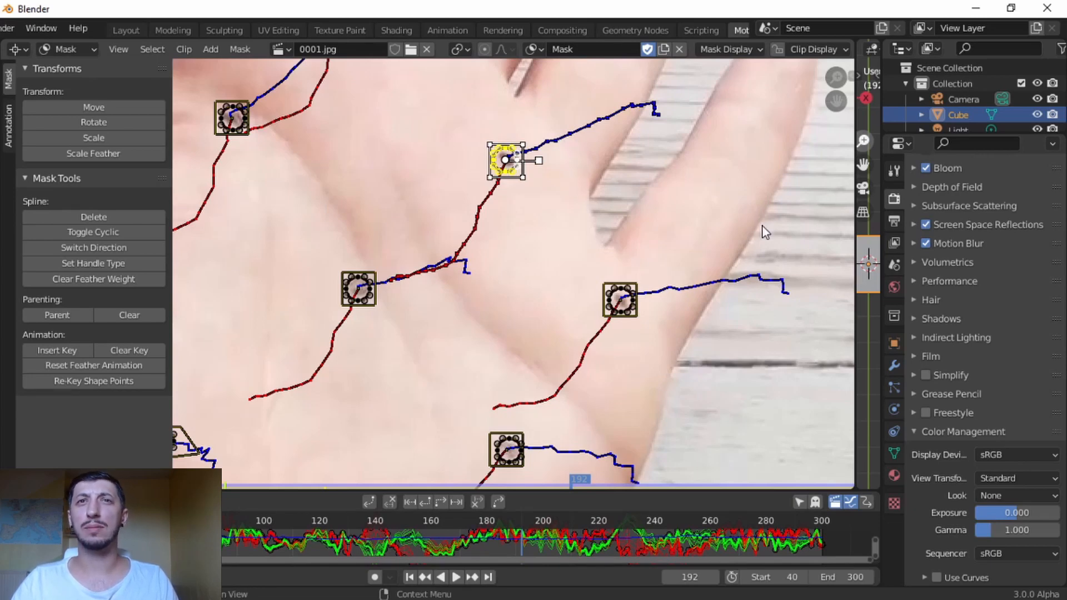
key(n)
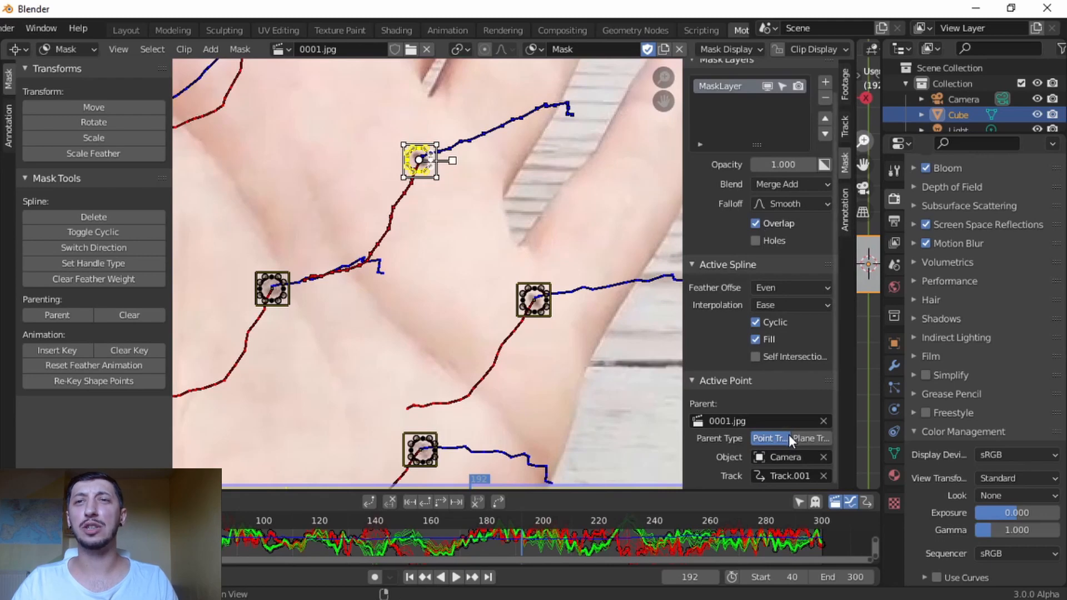
scroll(789, 434, up, 1)
scroll(772, 438, down, 1)
key(n)
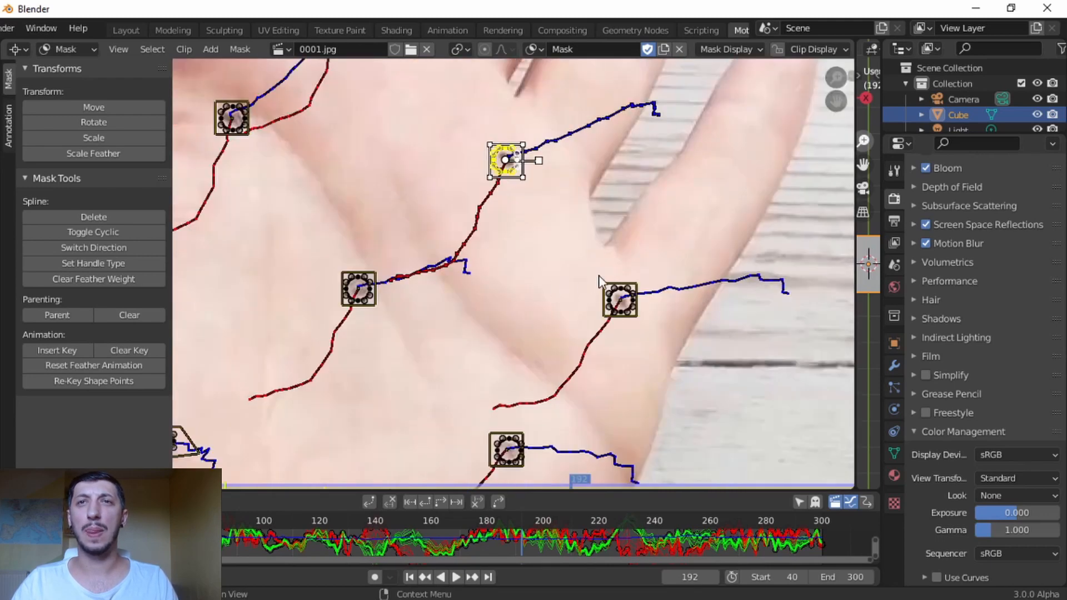
- Parent the mask circles on the palm-centre marker and the lower thumb-side marker to their respective tracks
scroll(717, 161, down, 2)
click(487, 295)
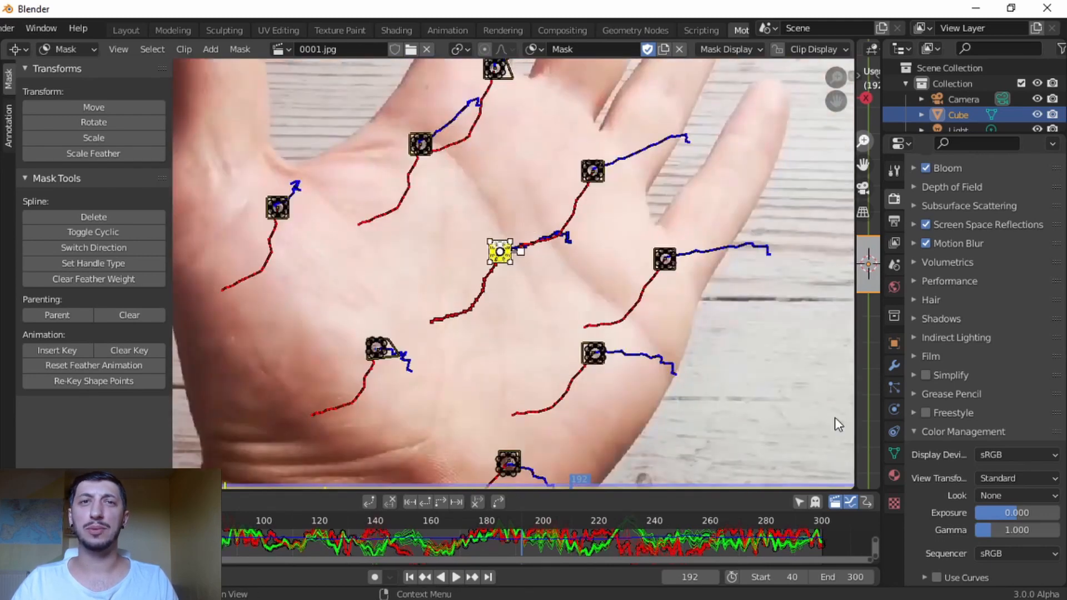
click(445, 356)
scroll(388, 360, up, 6)
click(494, 326)
scroll(495, 326, down, 5)
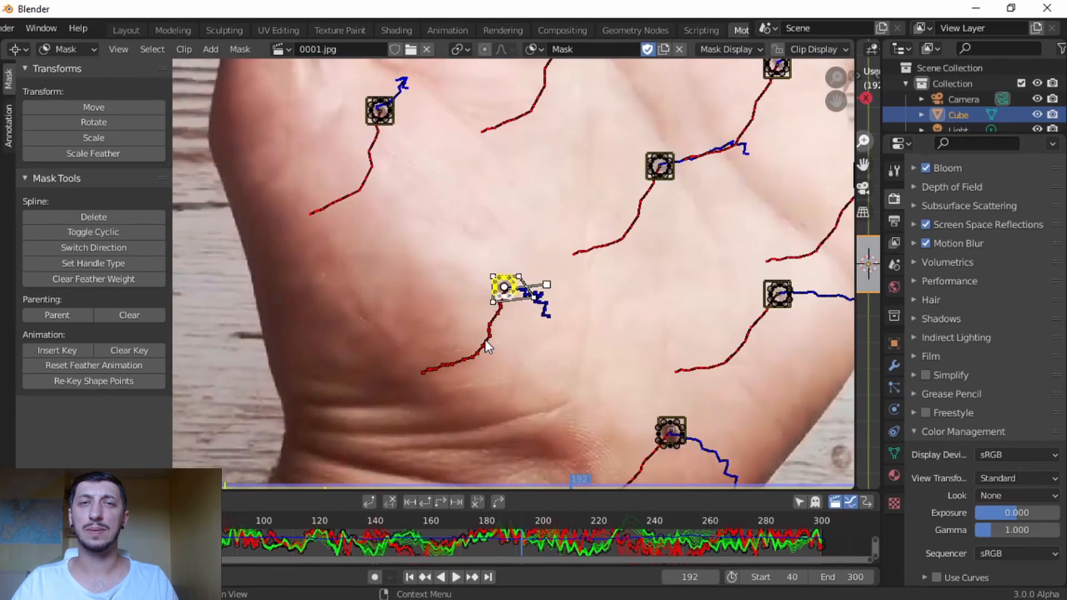
- Parent the mask circles on the three remaining markers, near the thumb and below the index finger, to their own tracks
scroll(485, 340, down, 1)
middle_drag(485, 341, 515, 410)
click(220, 343)
key(l)
shift+click(436, 239)
click(483, 225)
middle_drag(562, 179, 442, 243)
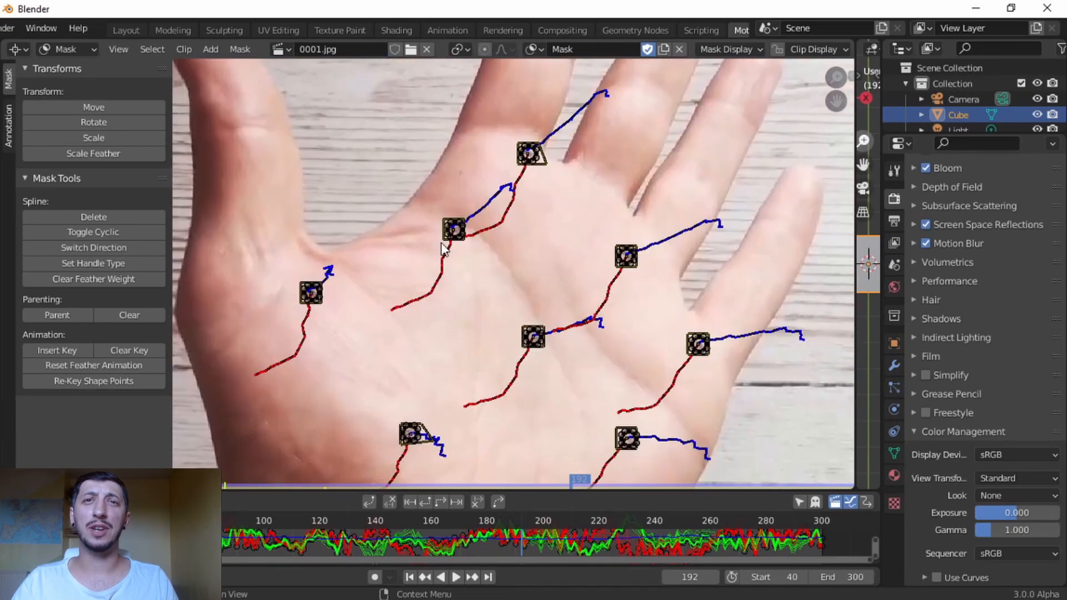
click(453, 233)
click(444, 279)
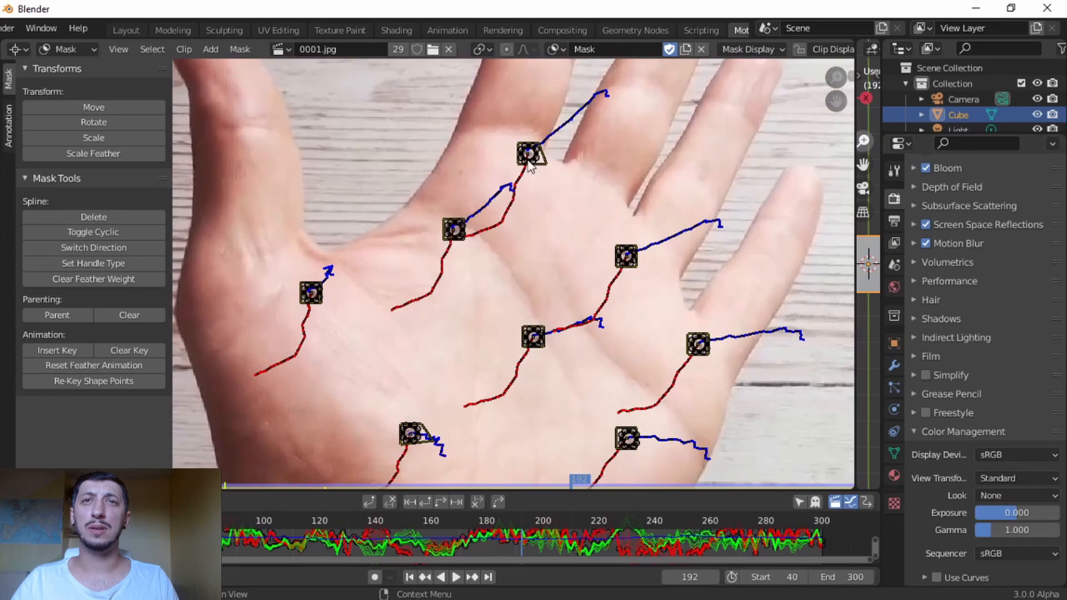
click(528, 161)
- Play the footage to check that all mask circles follow the palm markers
scroll(591, 161, down, 3)
key(space)
click(745, 321)
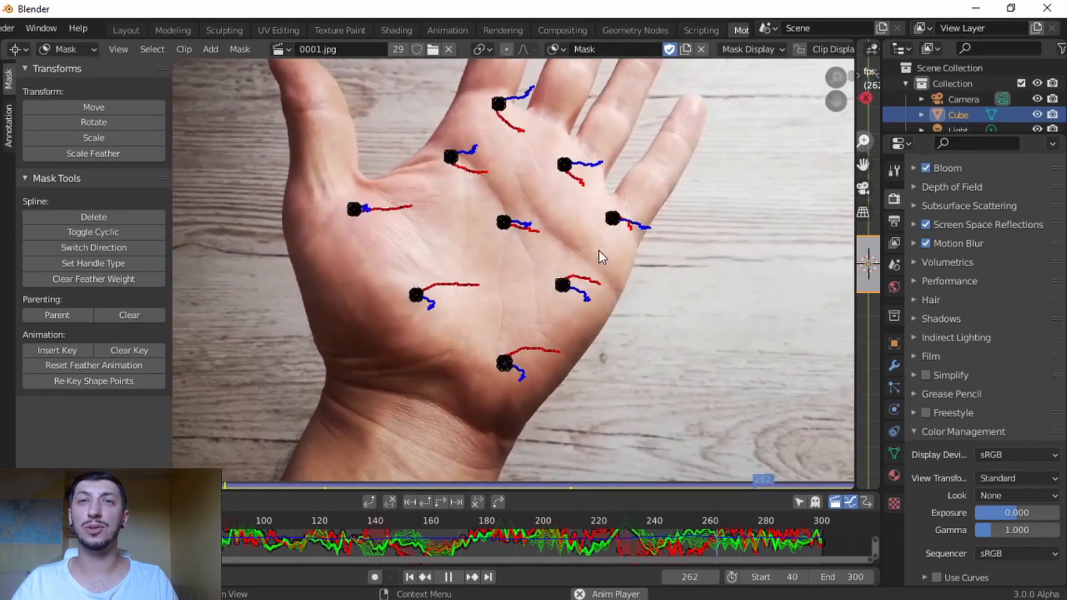
scroll(609, 278, down, 3)
key(space)
scroll(651, 287, down, 2)
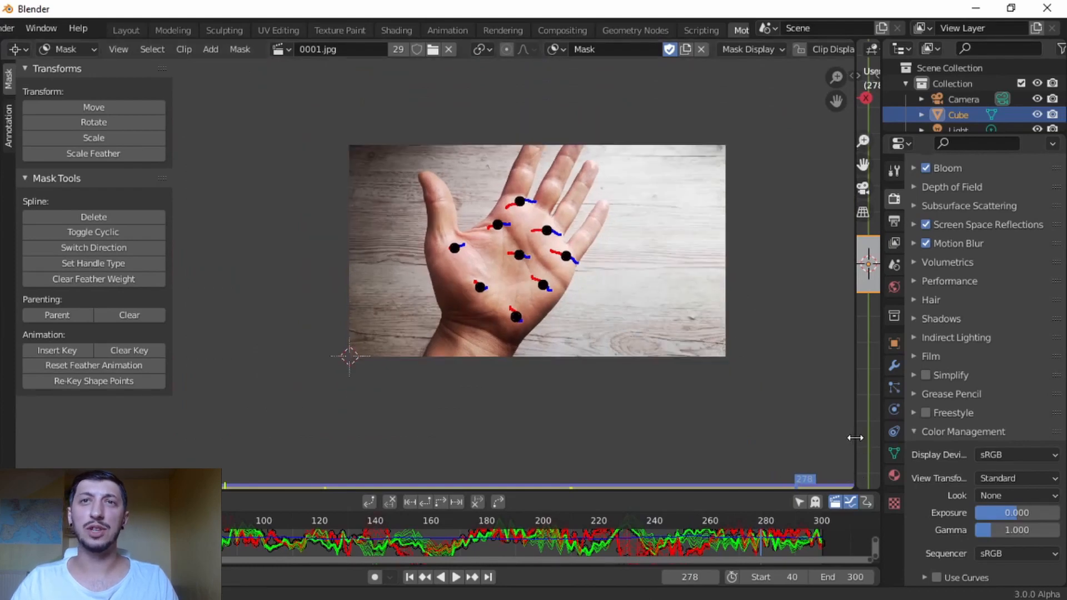
- Widen the 3D viewport beside the clip and switch the clip editor to Tracking mode
drag(855, 438, 507, 436)
click(67, 50)
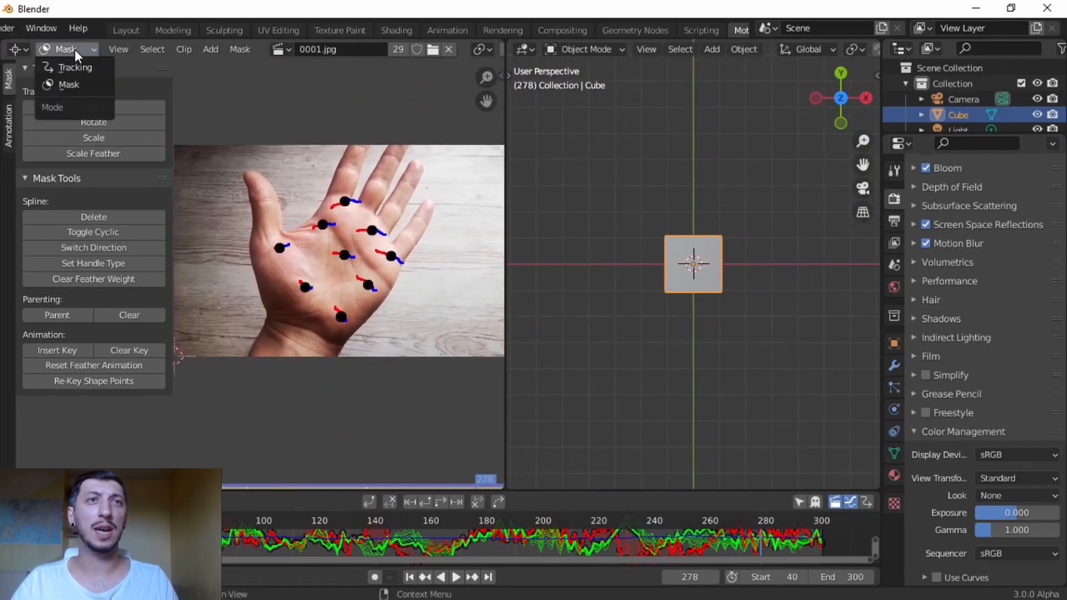
click(75, 68)
- Select all tracks and set up the tracking scene with foreground and background collections
scroll(605, 284, down, 2)
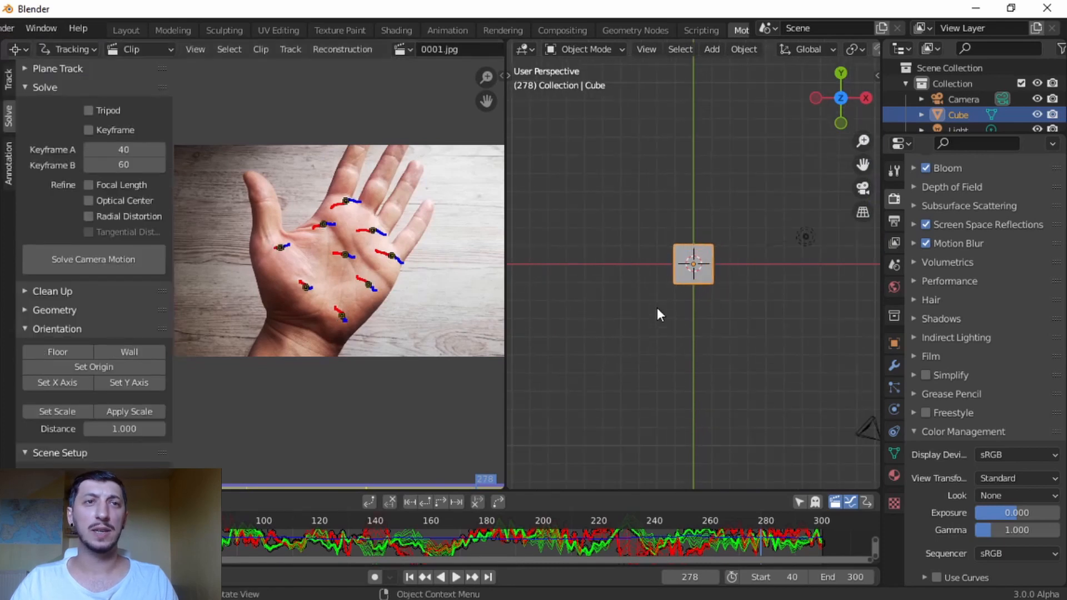
scroll(91, 375, down, 1)
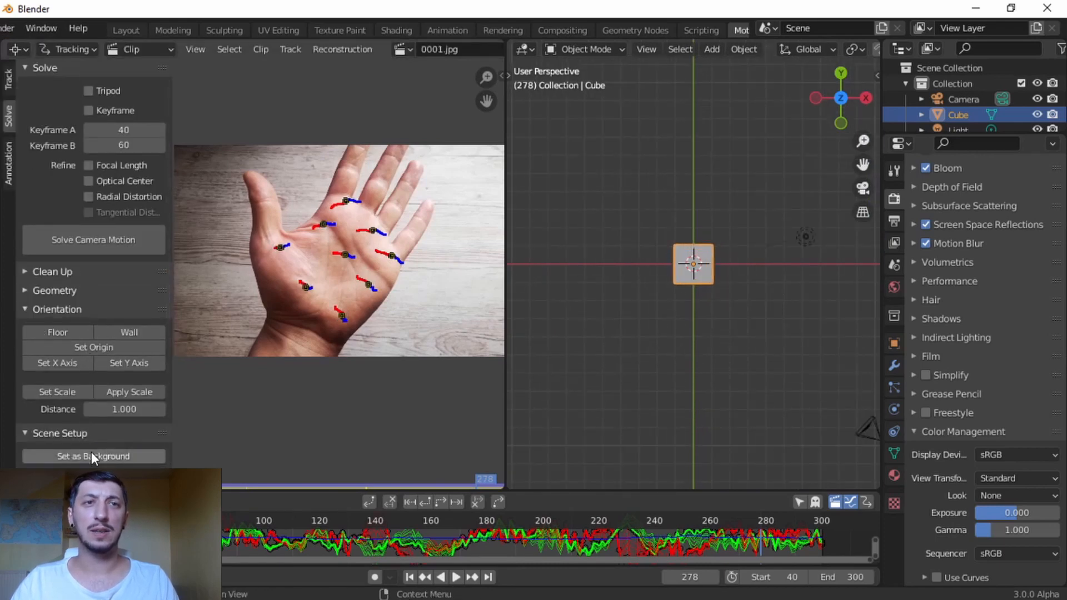
key(a)
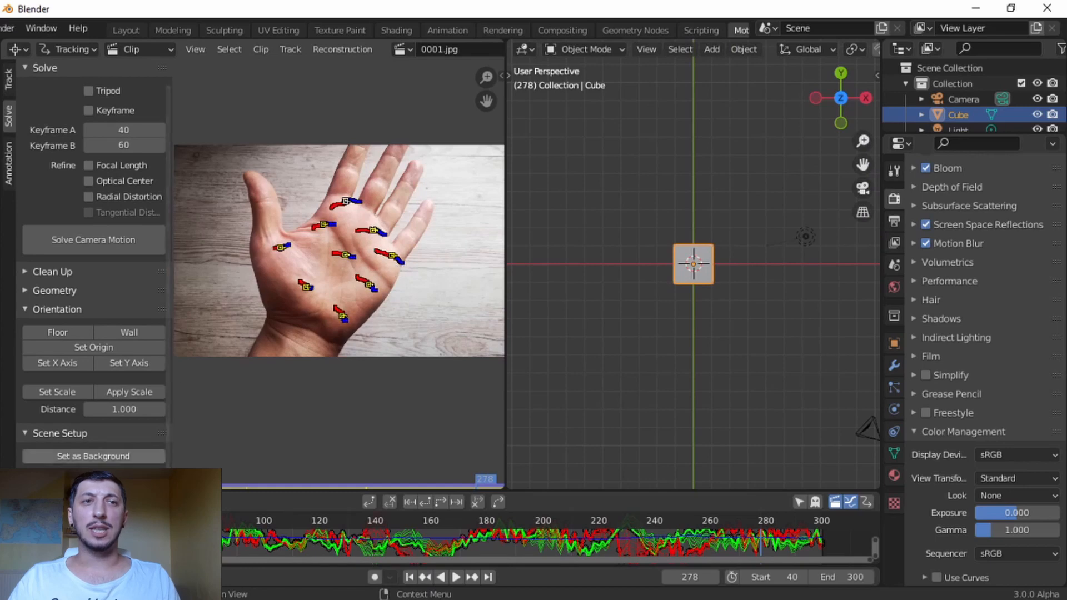
click(106, 474)
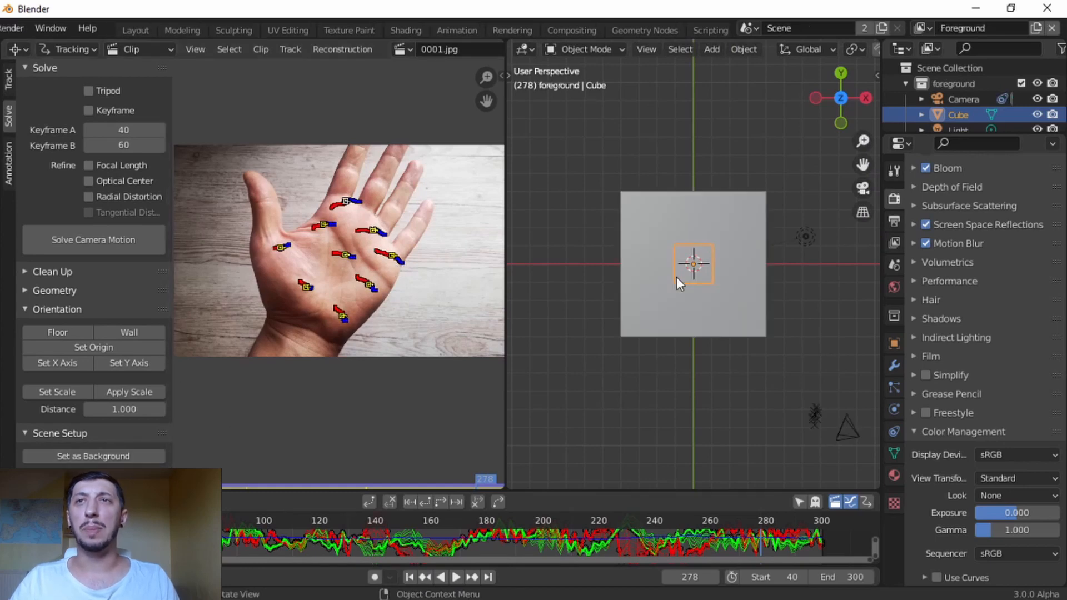
- View the 3D scene through the camera, enlarge the Outliner and play the animation to check the camera motion
key(KP_0)
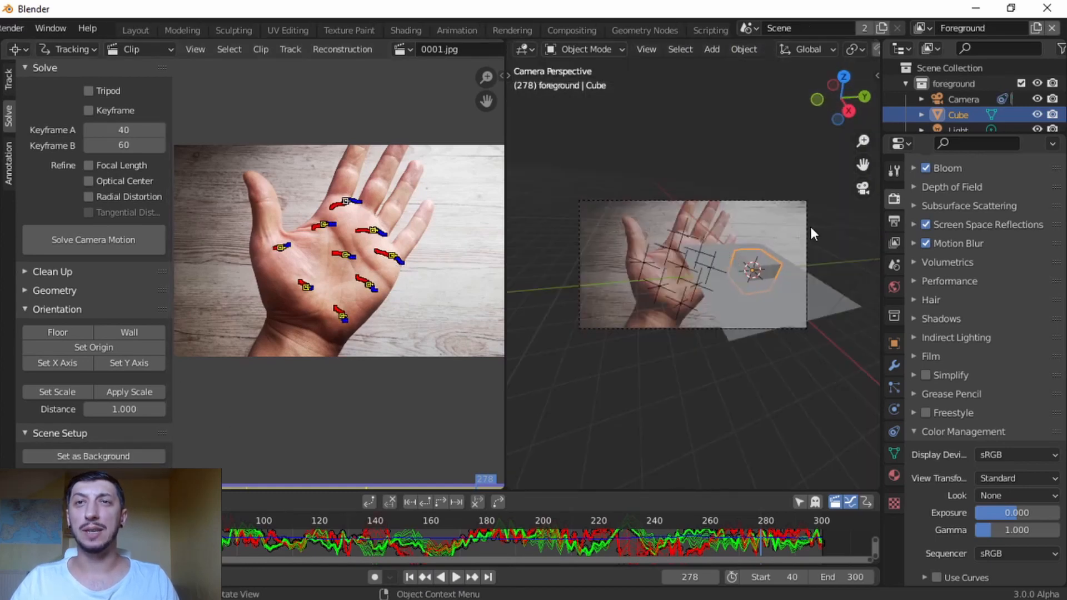
drag(962, 136, 962, 337)
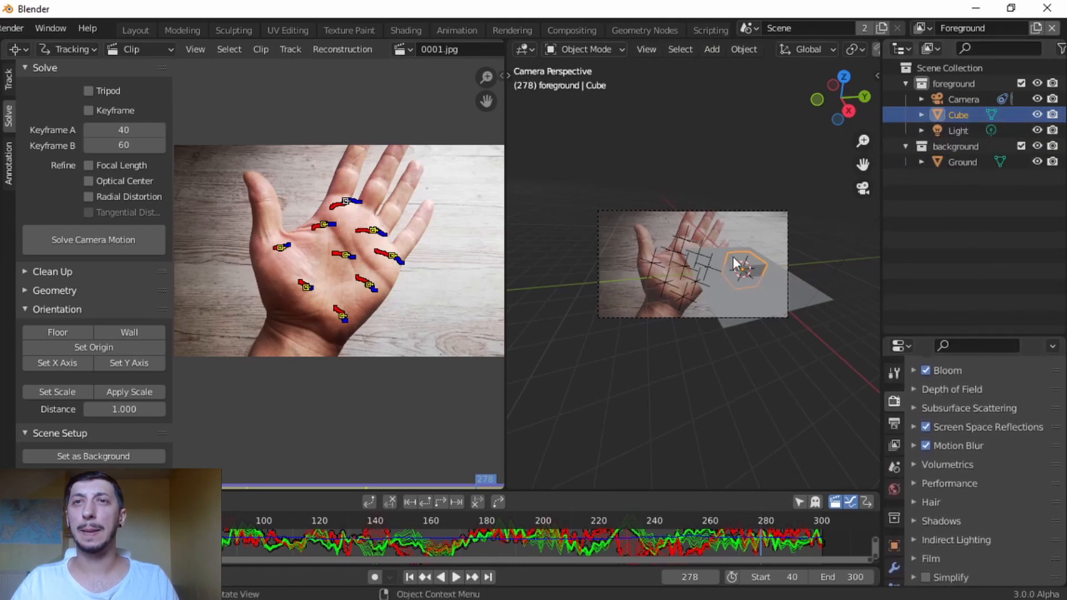
key(space)
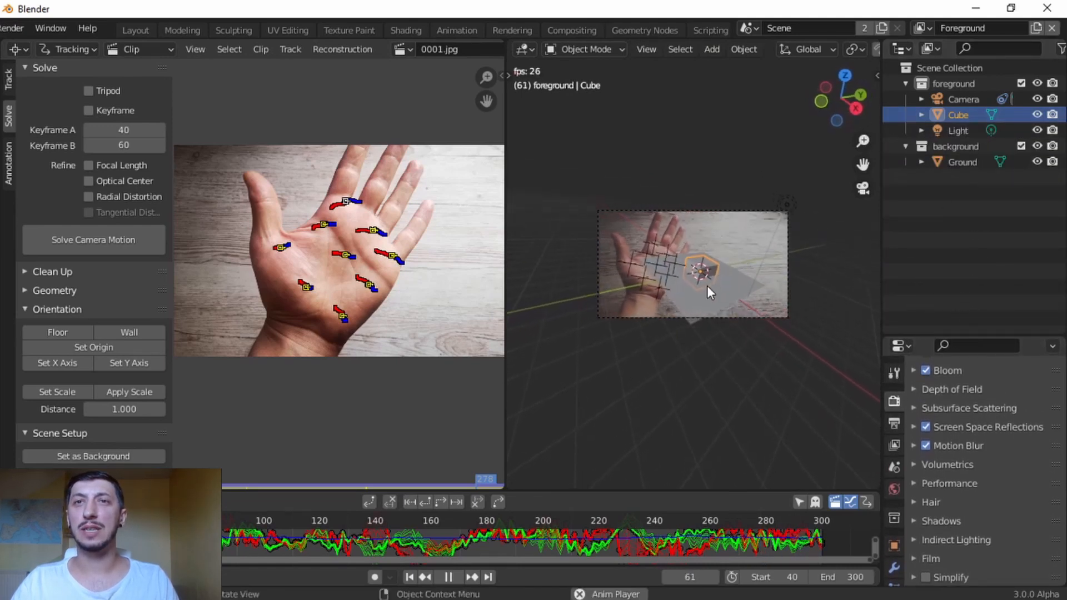
key(space)
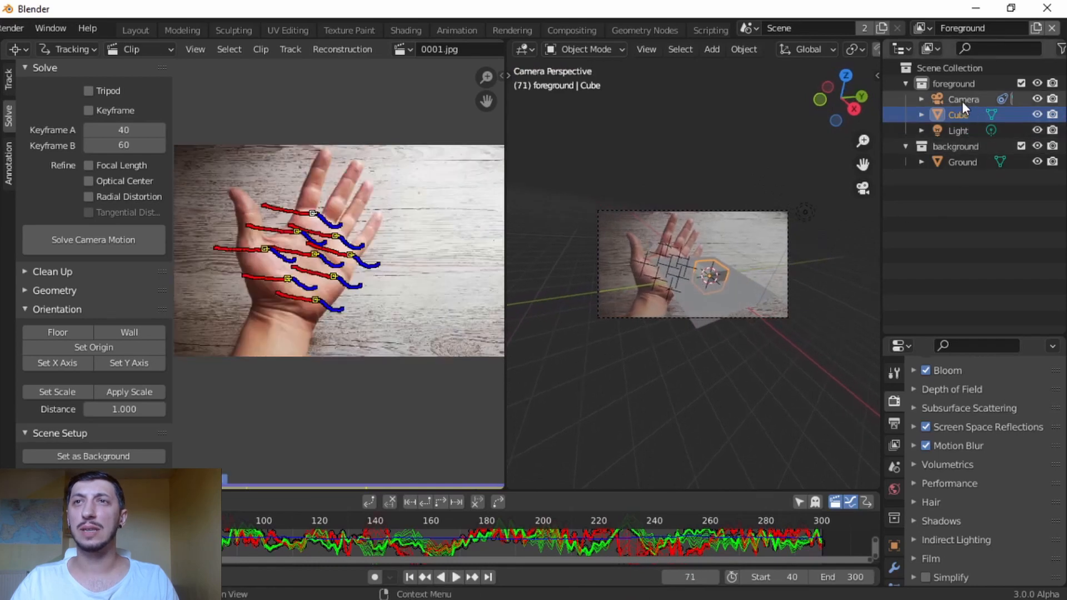
- Remove the foreground and background collections, the Cube and the Light, keeping only the Camera and Ground
click(958, 83)
key(x)
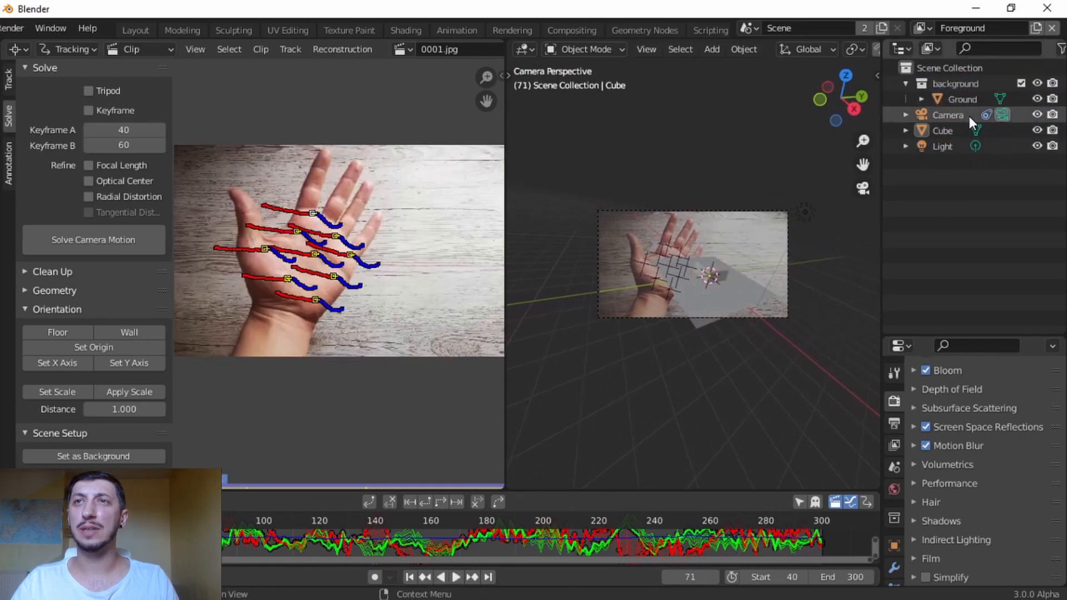
click(964, 85)
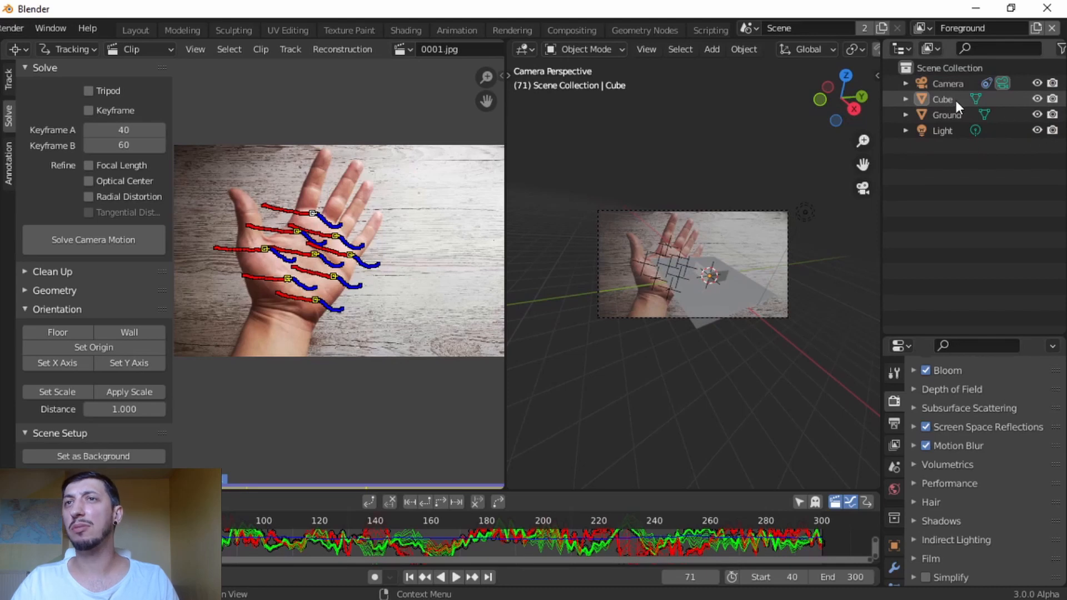
key(x)
click(948, 115)
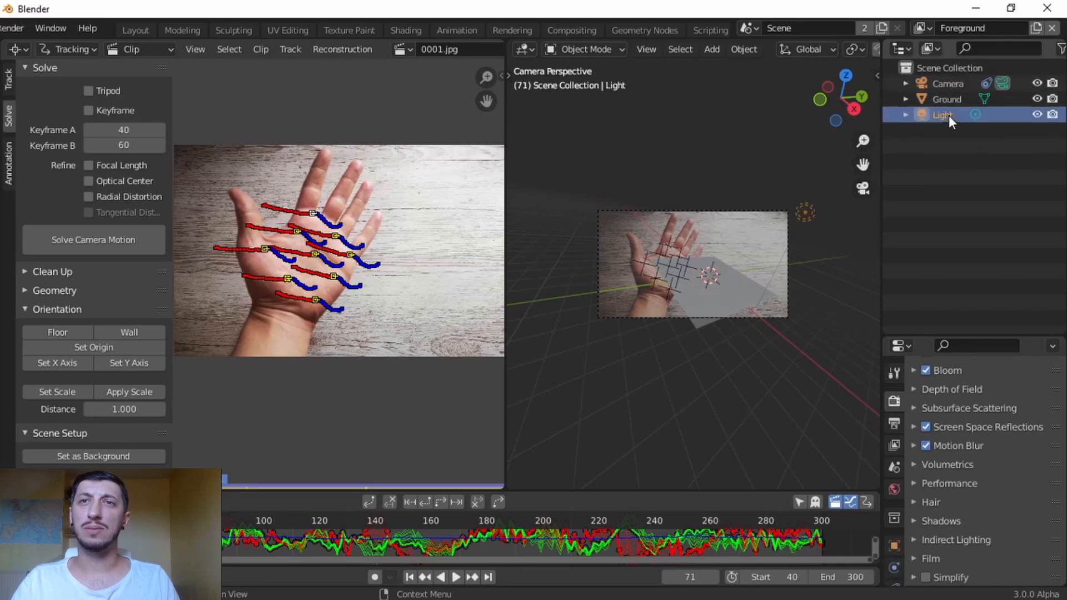
key(Delete)
- Set the scene origin at the tracking marker in the centre of the palm
scroll(329, 300, up, 5)
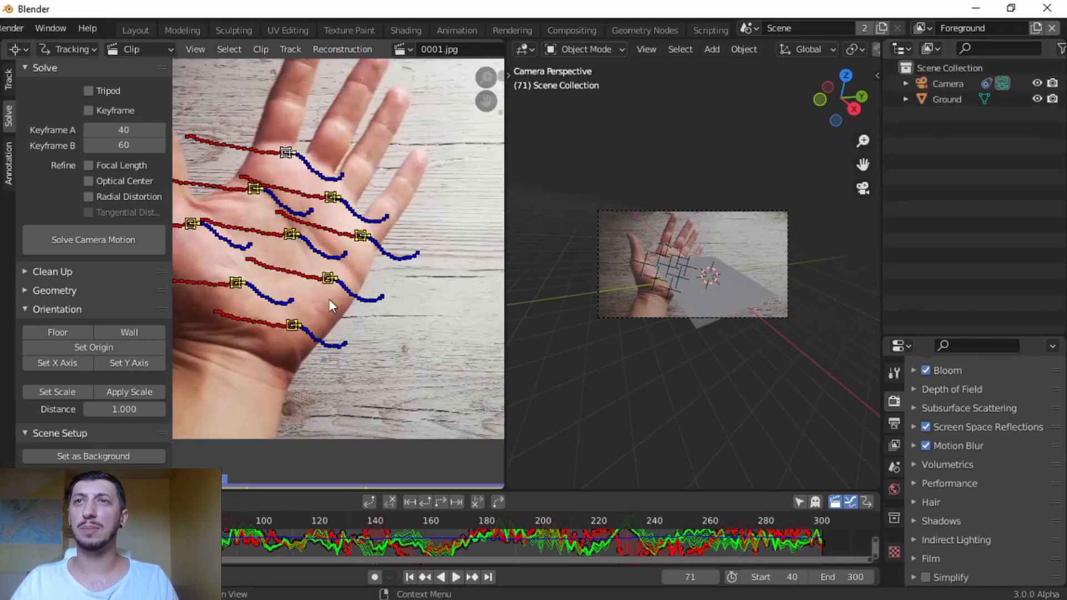
scroll(396, 351, down, 1)
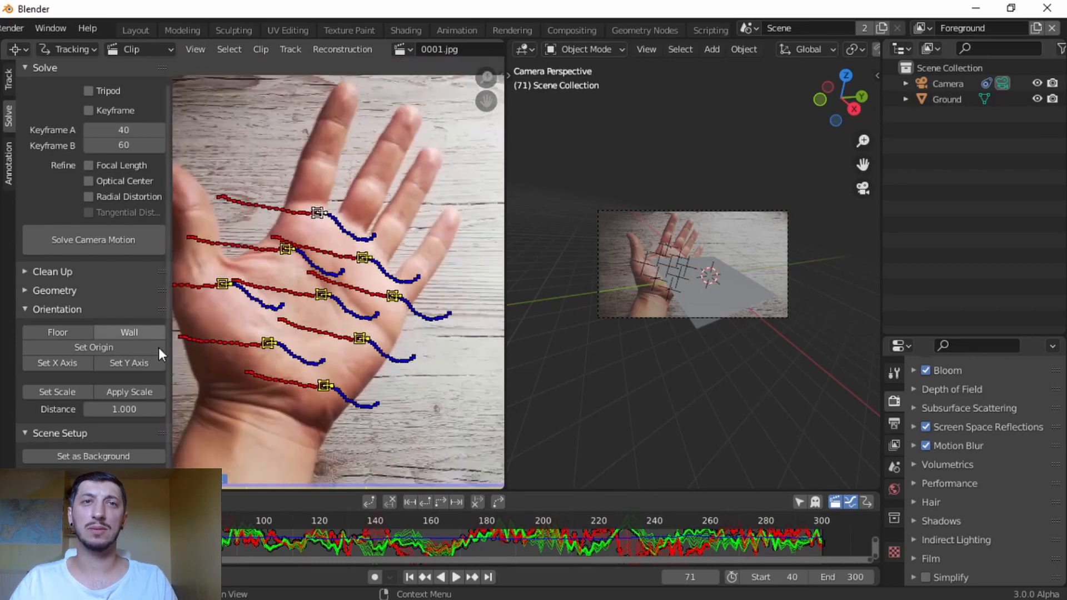
click(289, 315)
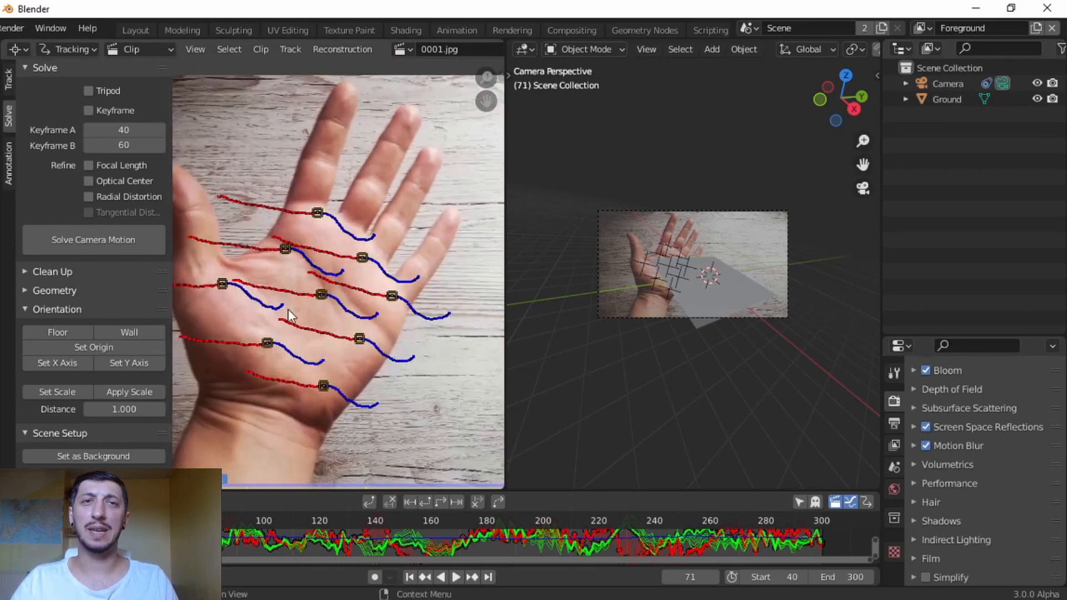
click(318, 295)
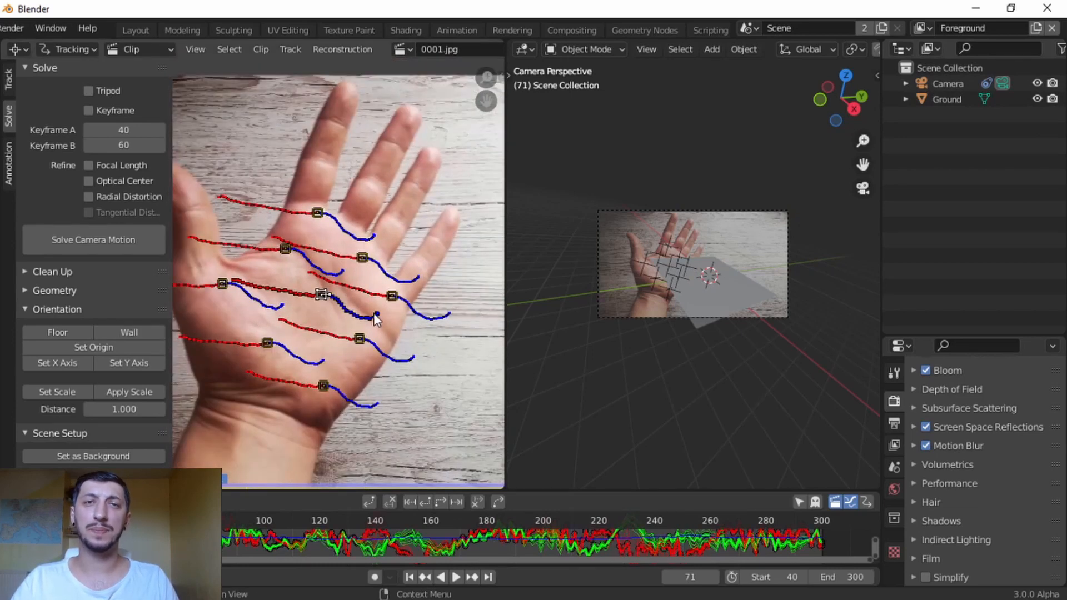
click(105, 347)
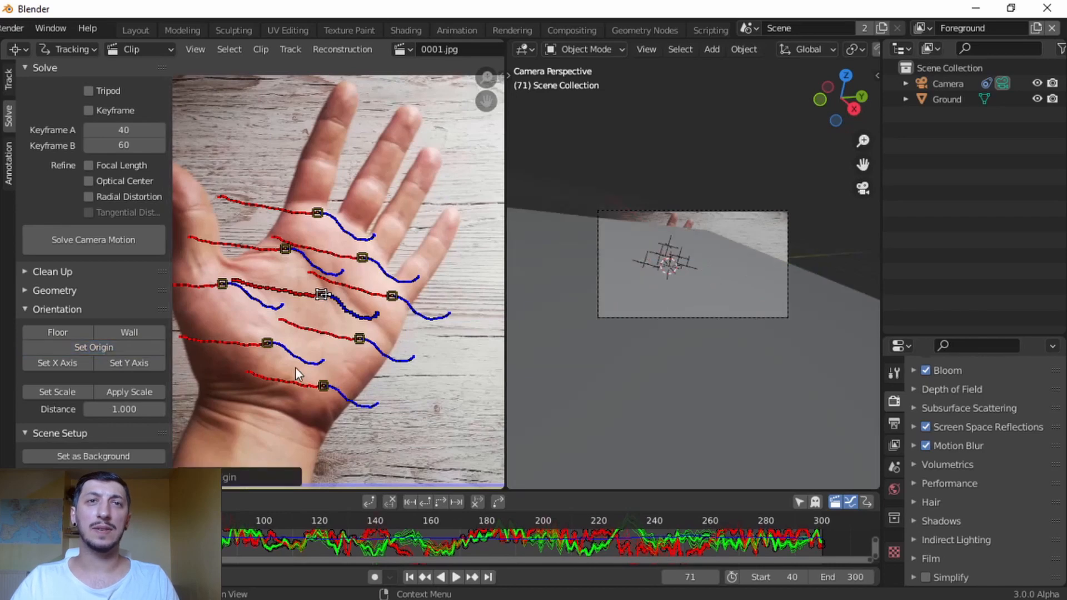
- Define the floor from three palm markers below the index finger, below the ring finger and on the outer palm, and preview the motion
click(285, 248)
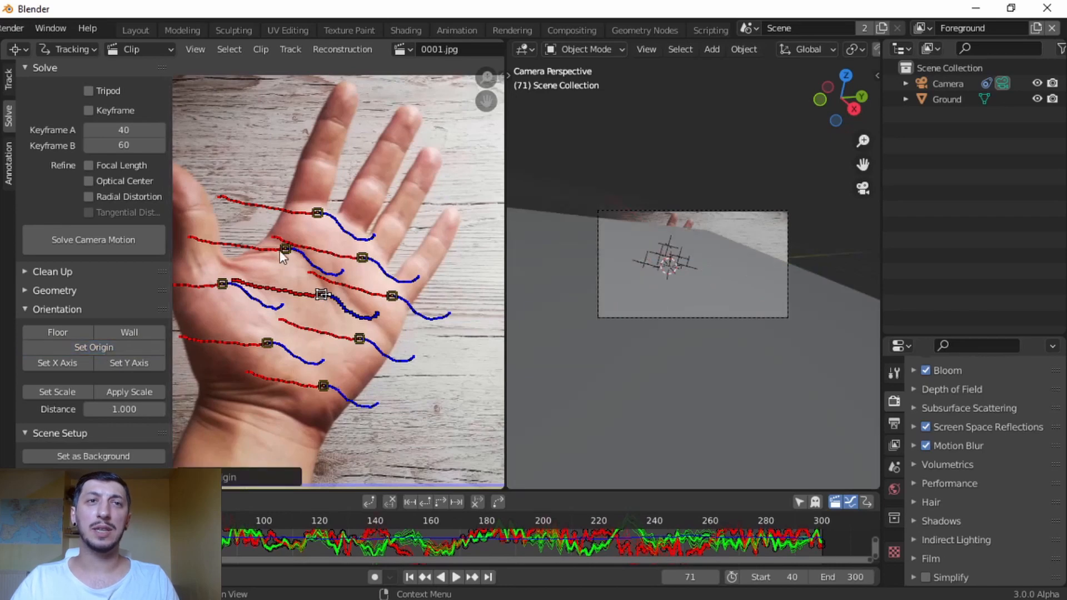
shift+click(363, 257)
shift+click(359, 338)
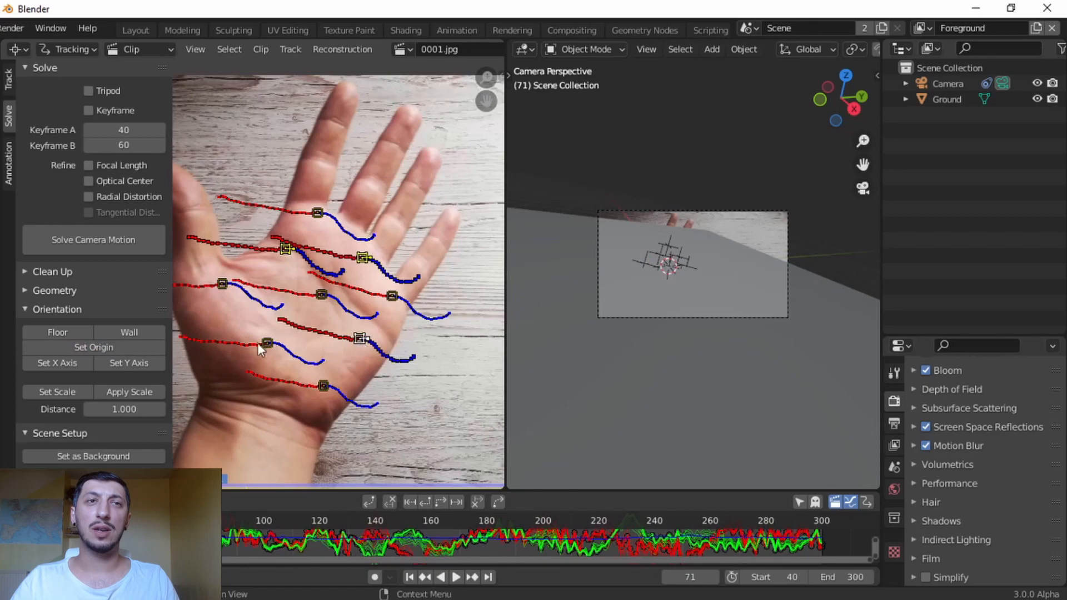
click(58, 332)
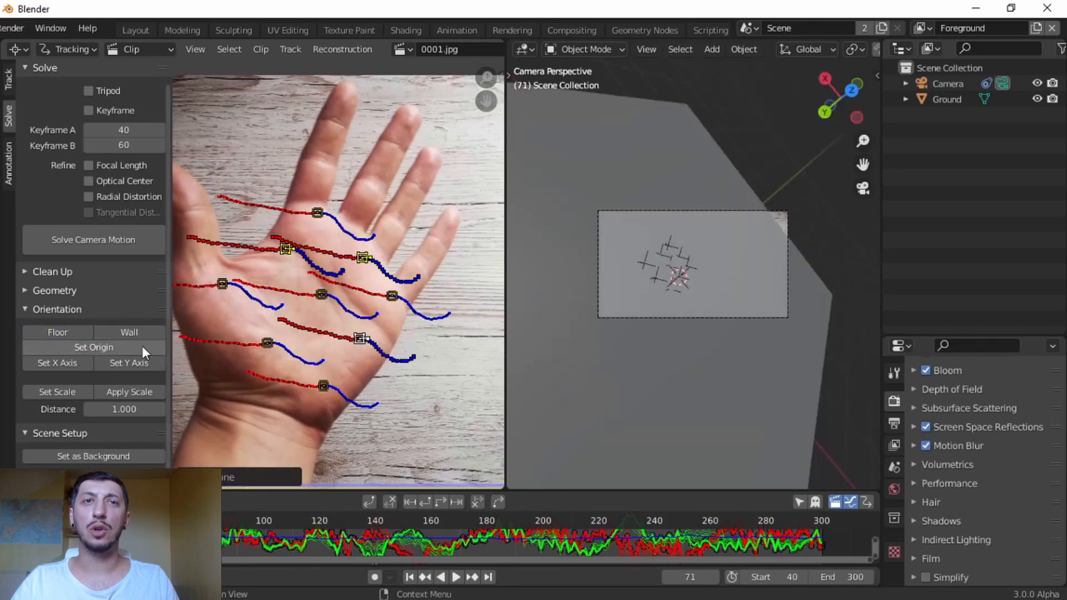
key(space)
key(space)
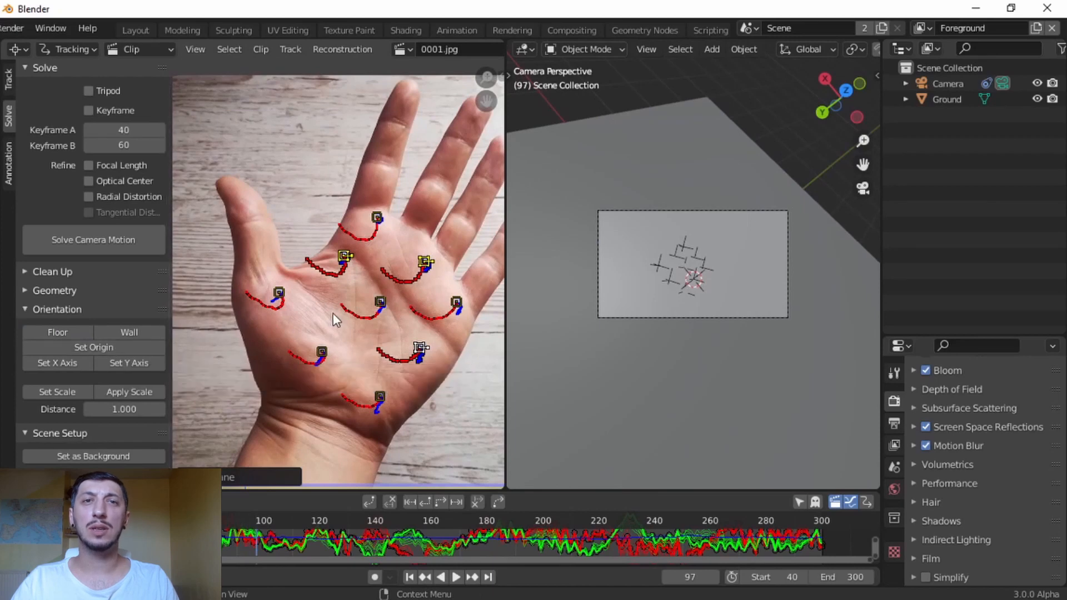
- Reset the scene origin to the central palm marker and set the scale distance between it and the marker below the ring finger to 3
click(380, 304)
click(82, 347)
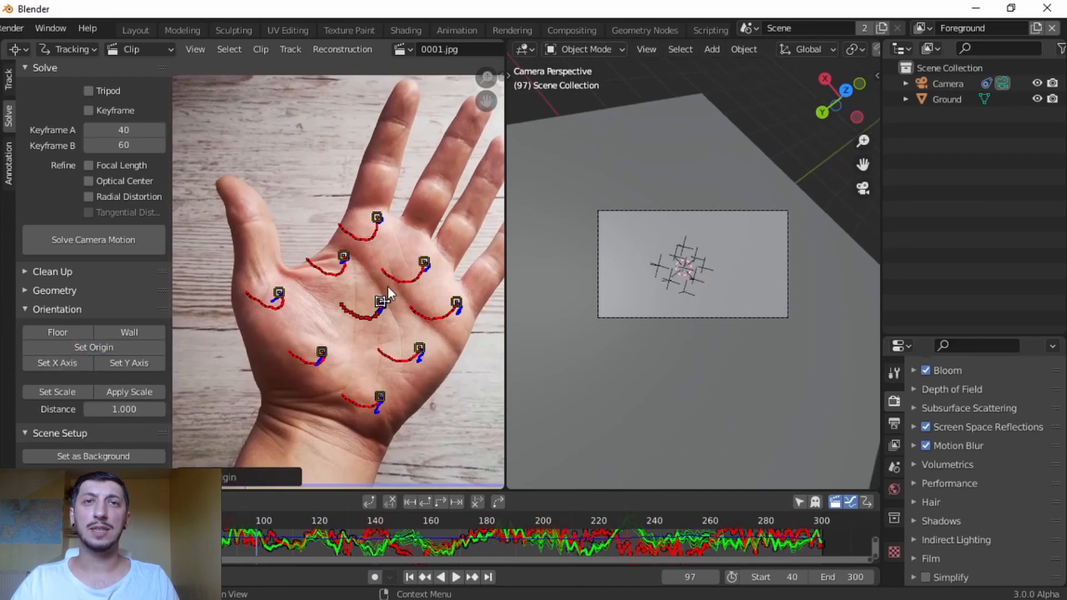
click(427, 263)
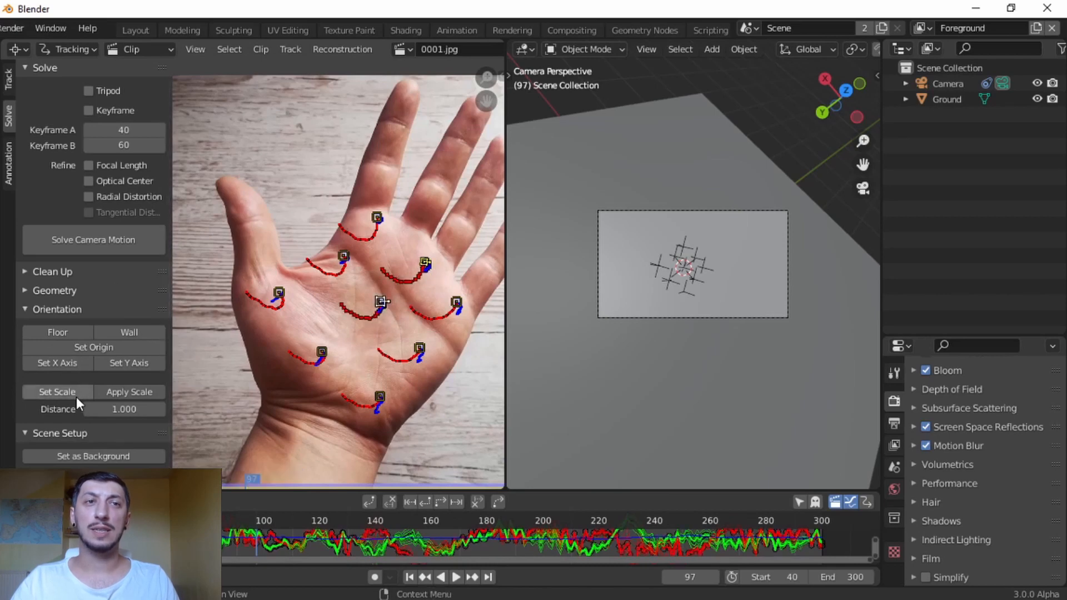
click(124, 410)
text(1.0)
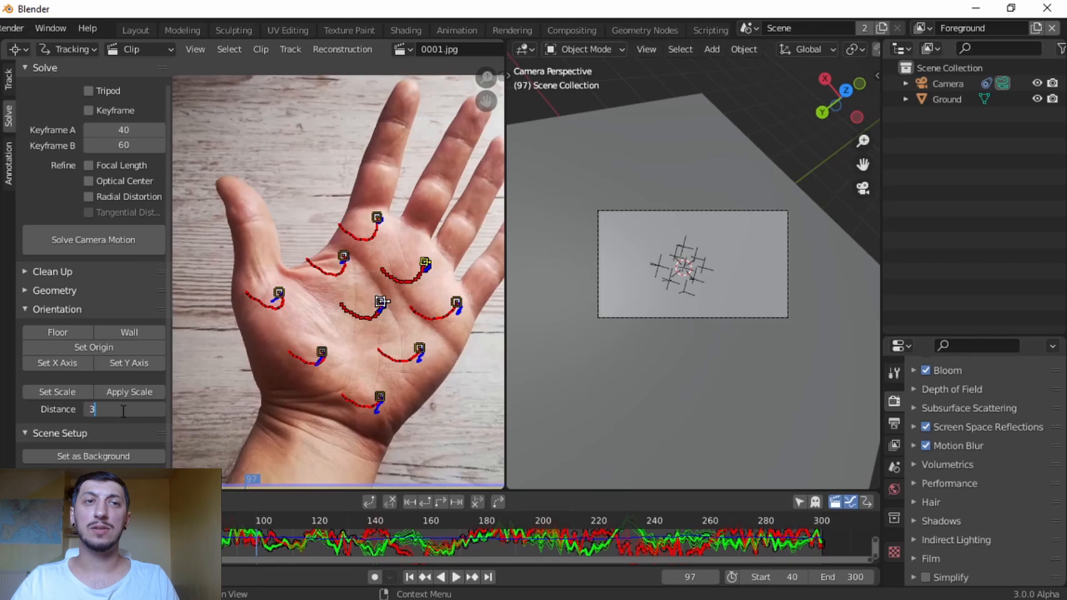
key(Return)
click(67, 393)
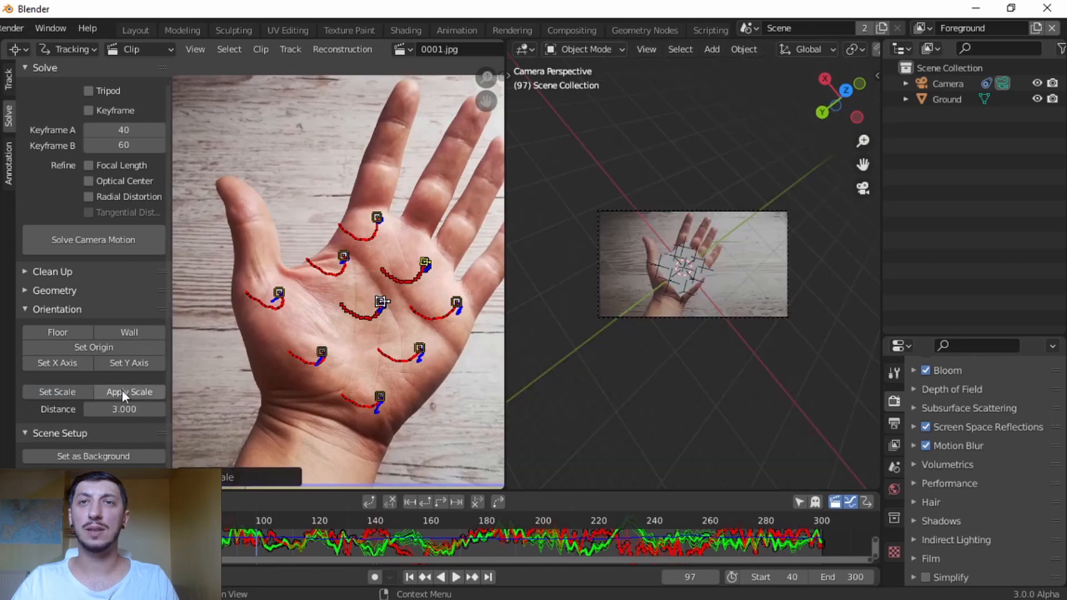
scroll(710, 355, up, 3)
key(space)
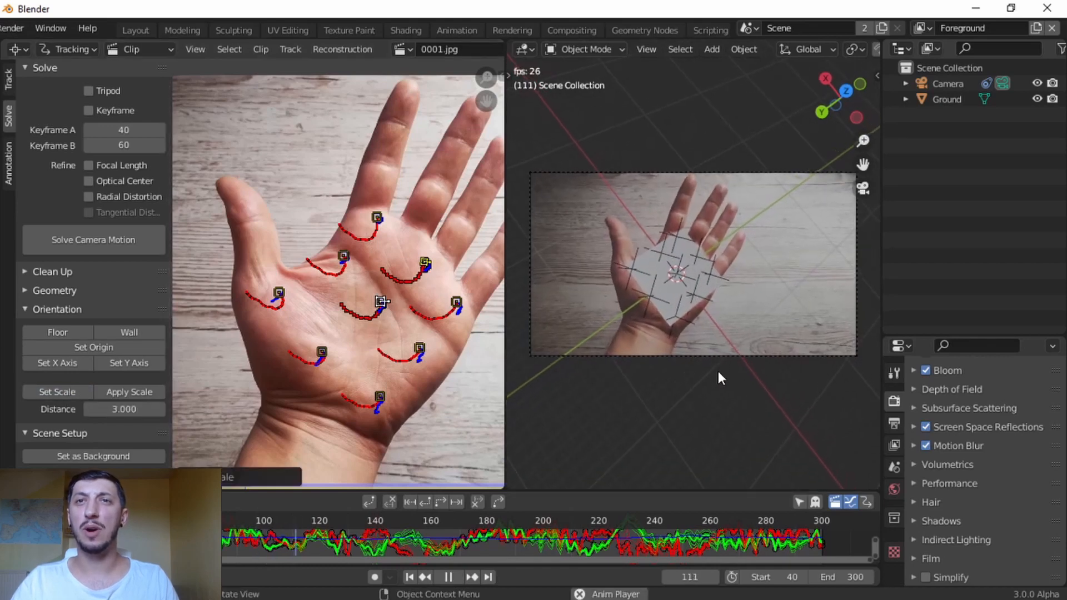
scroll(719, 372, up, 4)
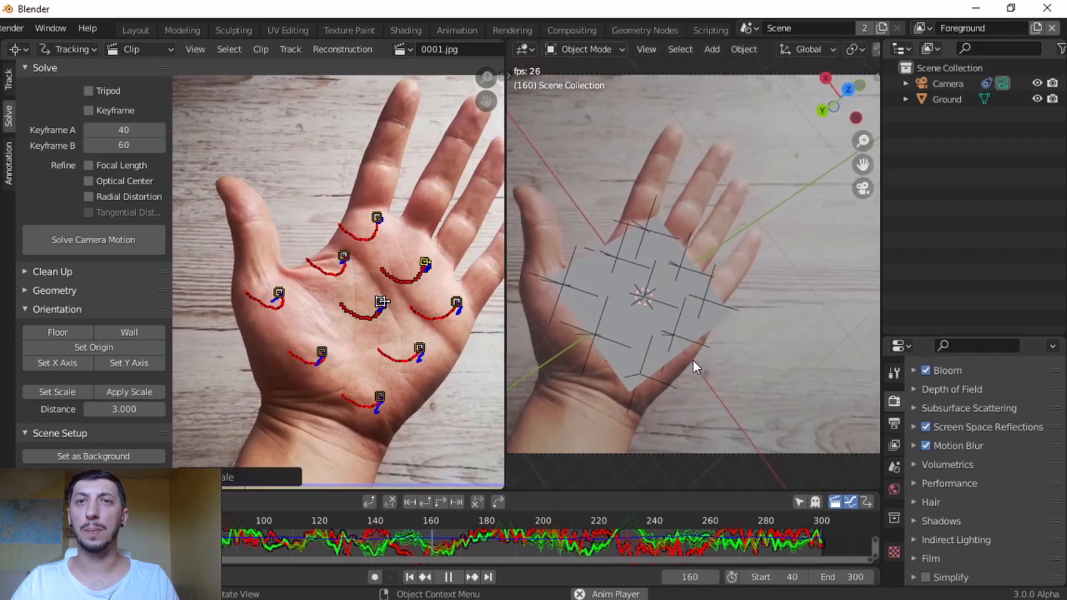
key(space)
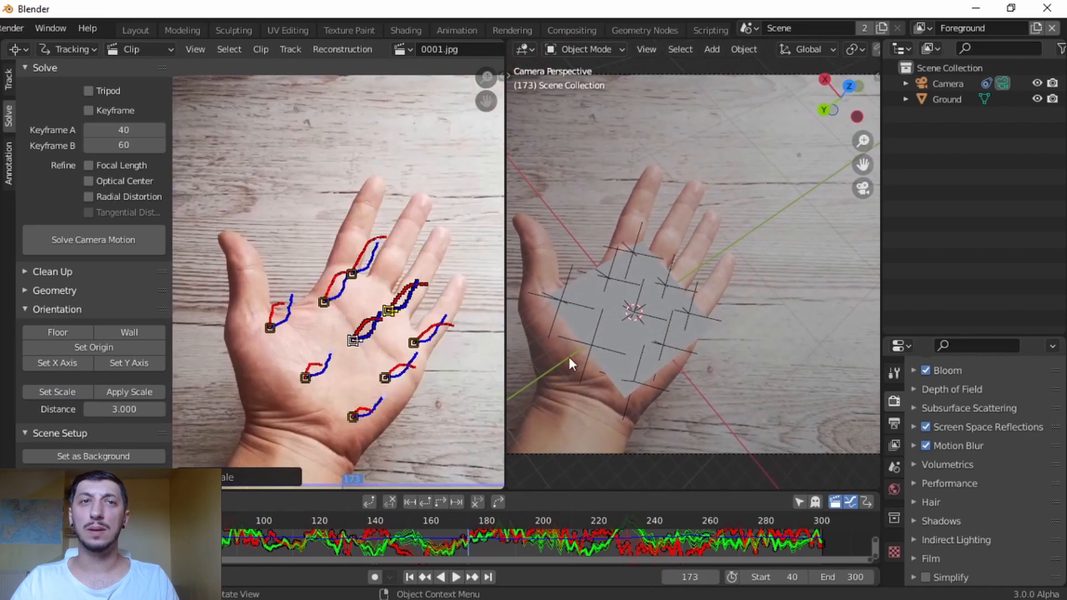
- Try aligning the Y axis to the marker below the ring finger, then the X axis to the marker below the index finger
click(389, 311)
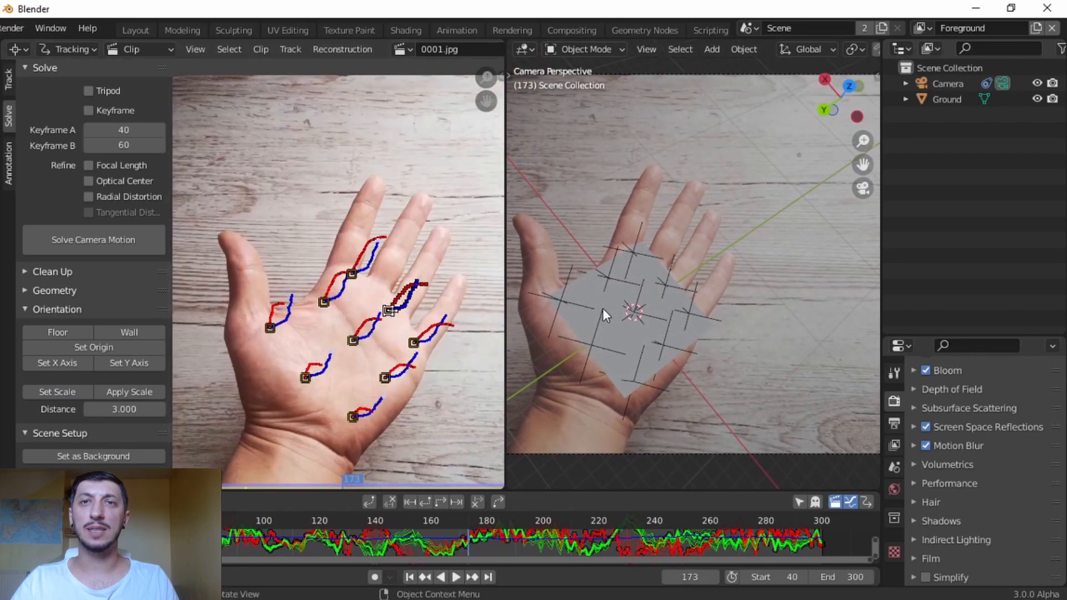
click(125, 363)
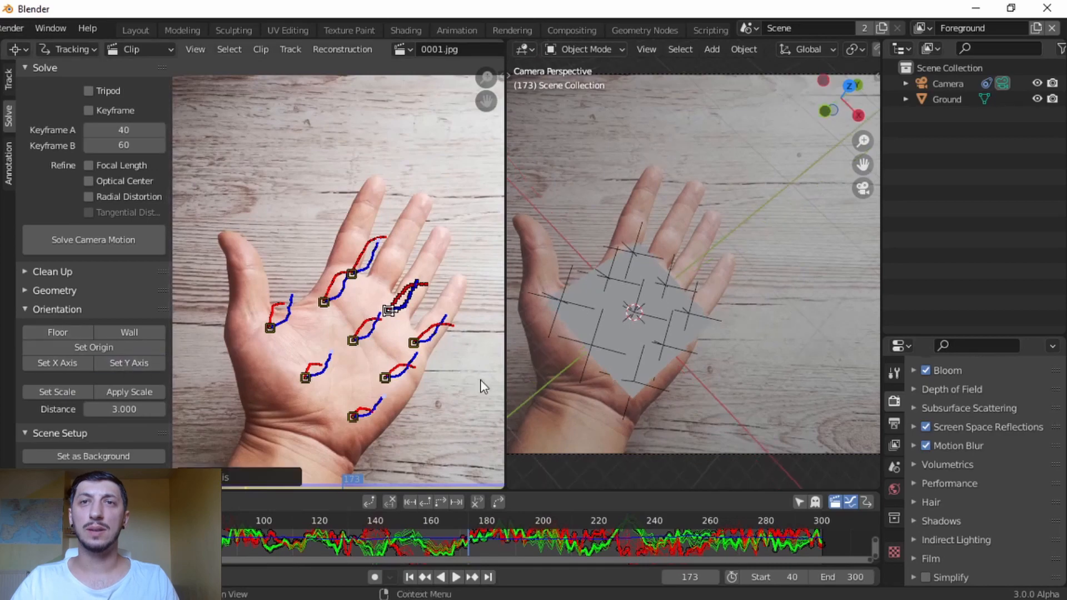
key(space)
key(space)
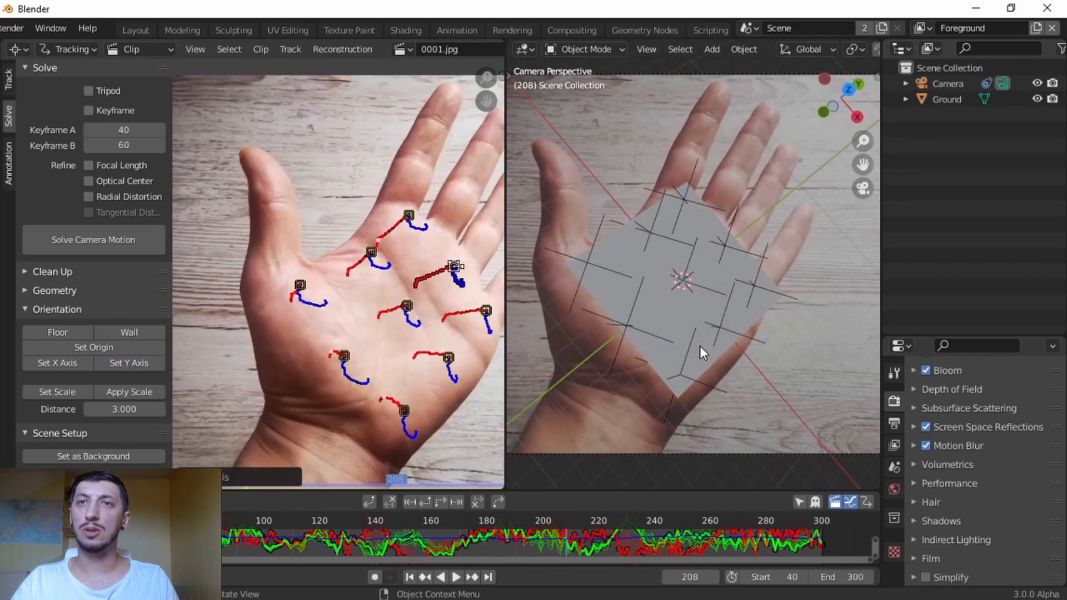
click(372, 253)
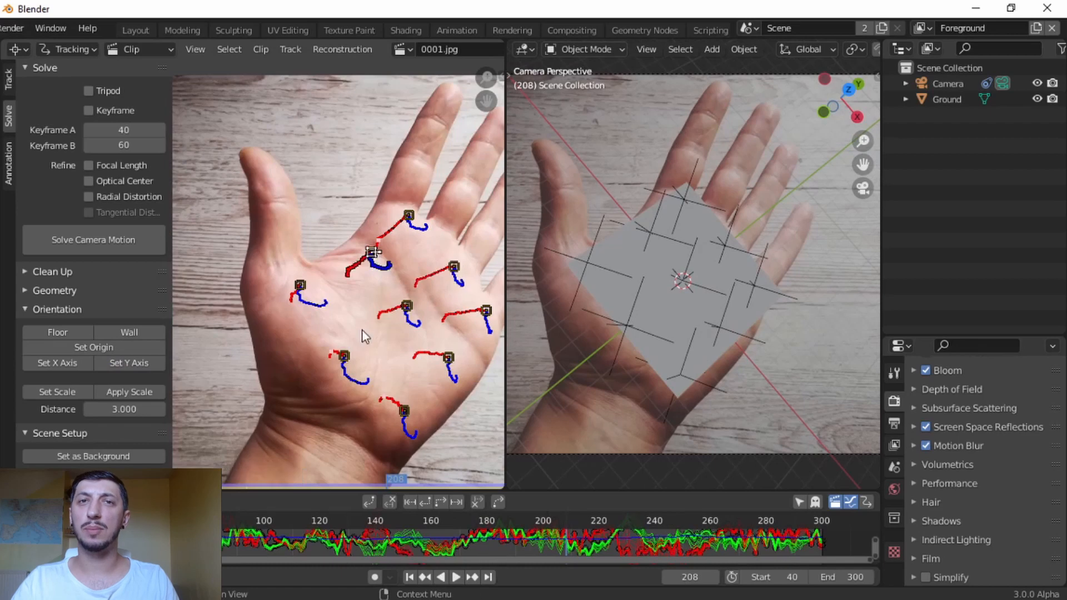
click(71, 363)
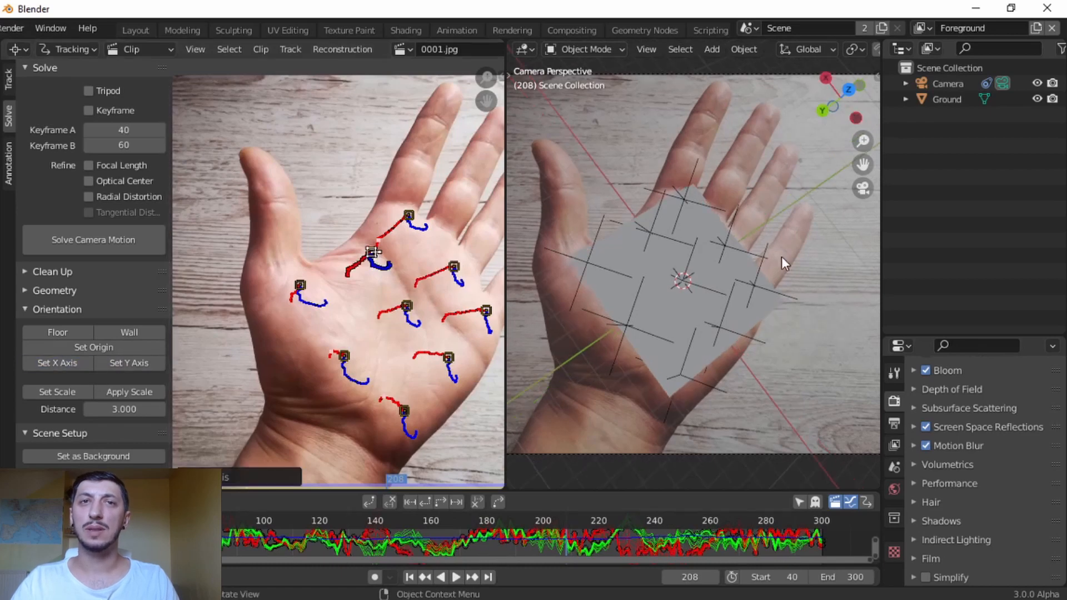
- Align the scene's Y axis to the marker below the ring finger and play the animation to check the tracking
click(454, 267)
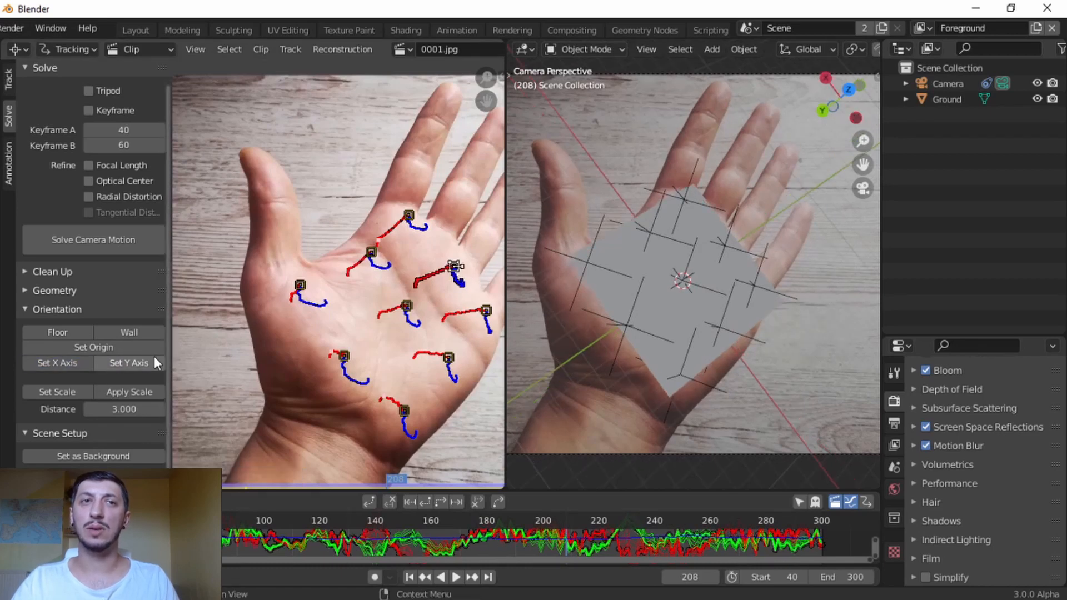
click(128, 363)
key(space)
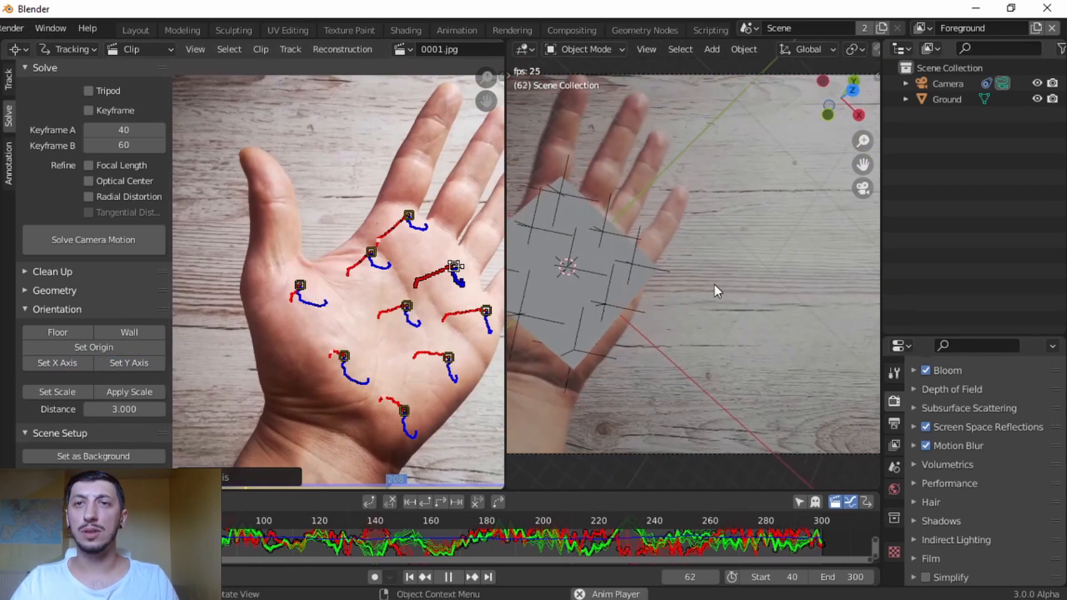
key(space)
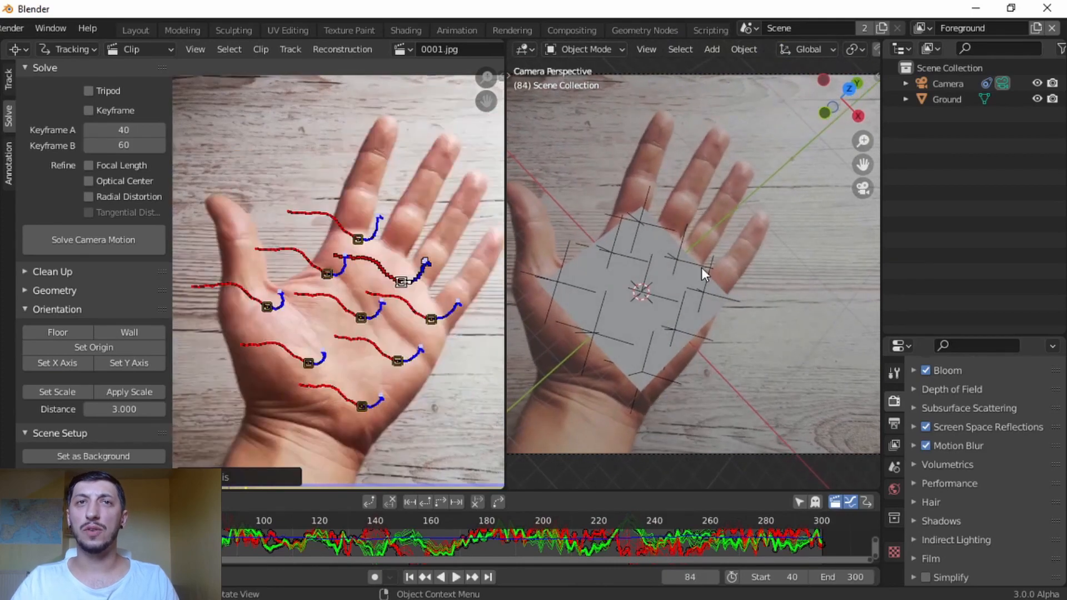
- Switch to the Layout workspace and show the scene through the camera with rendered shading
click(143, 27)
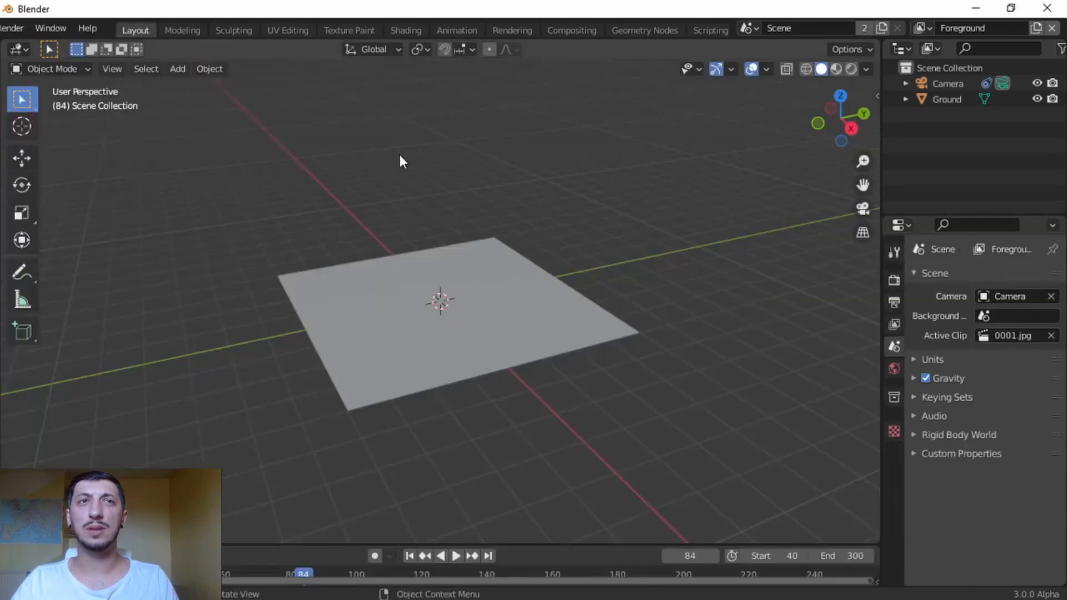
key(KP_0)
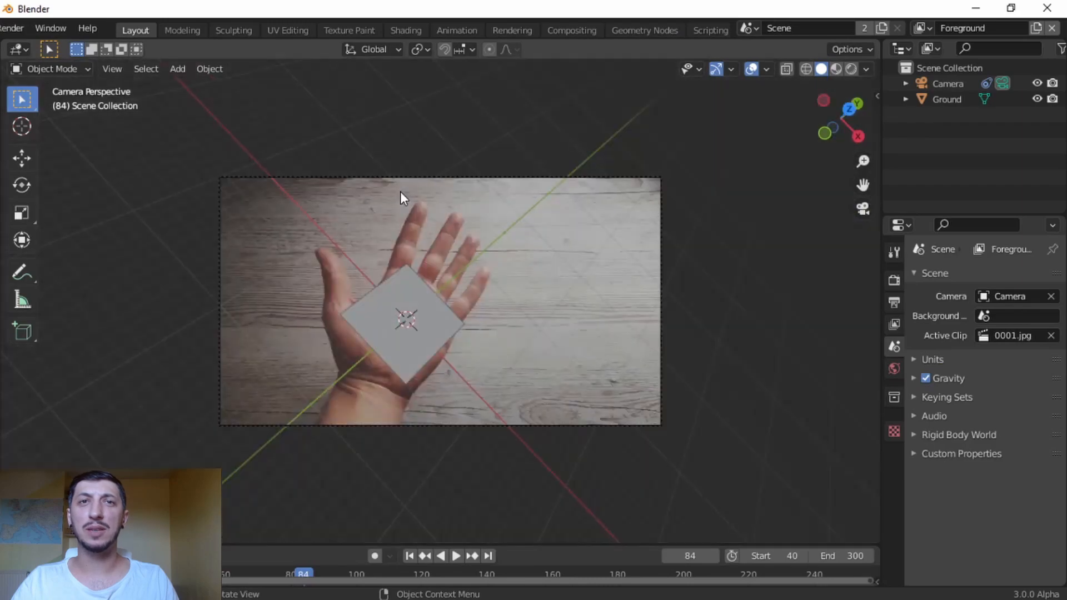
click(852, 69)
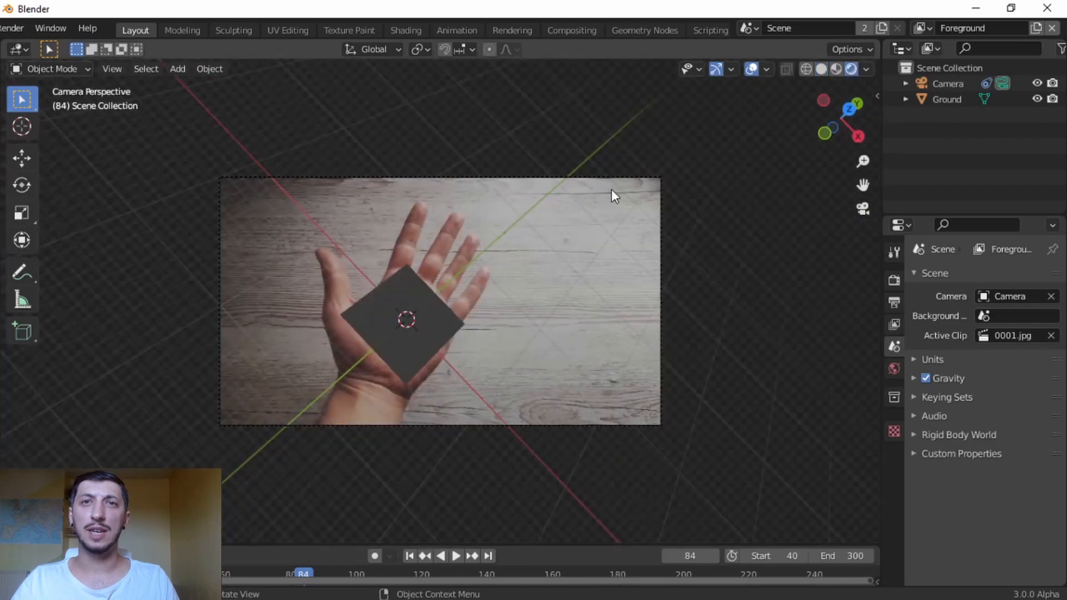
scroll(482, 310, up, 3)
scroll(482, 312, down, 2)
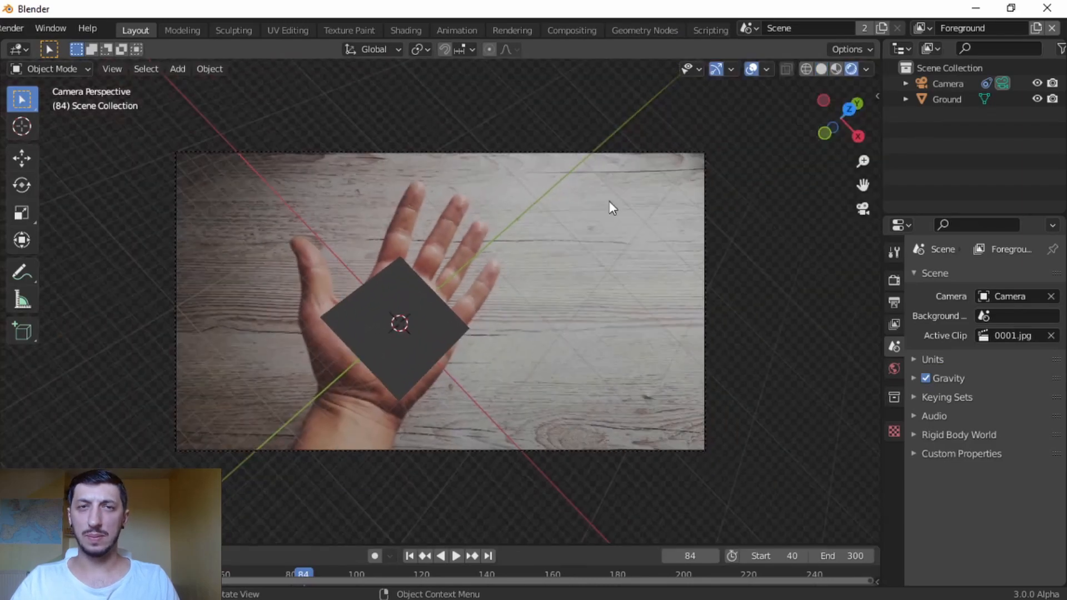
scroll(445, 305, up, 4)
scroll(502, 264, down, 4)
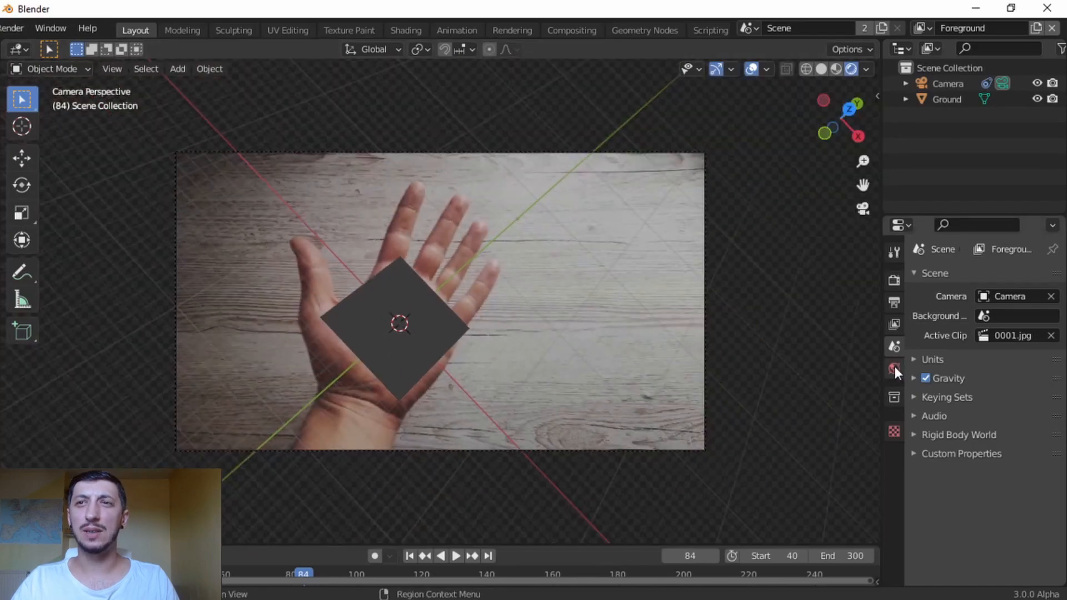
- Preview the Ground plane's motion and assign an Image Texture to the World background color
click(894, 368)
key(space)
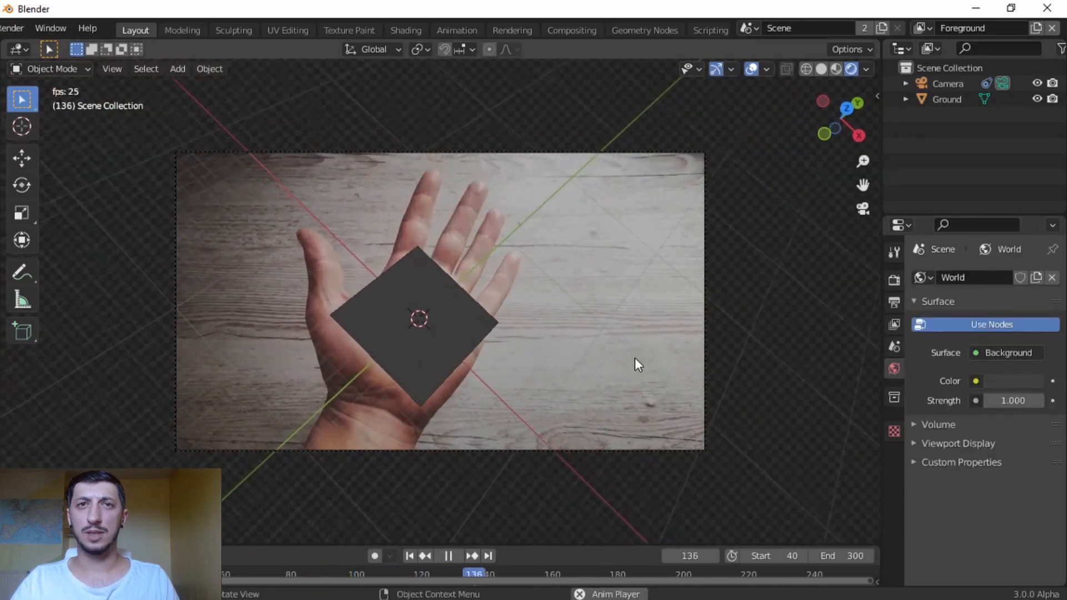
key(space)
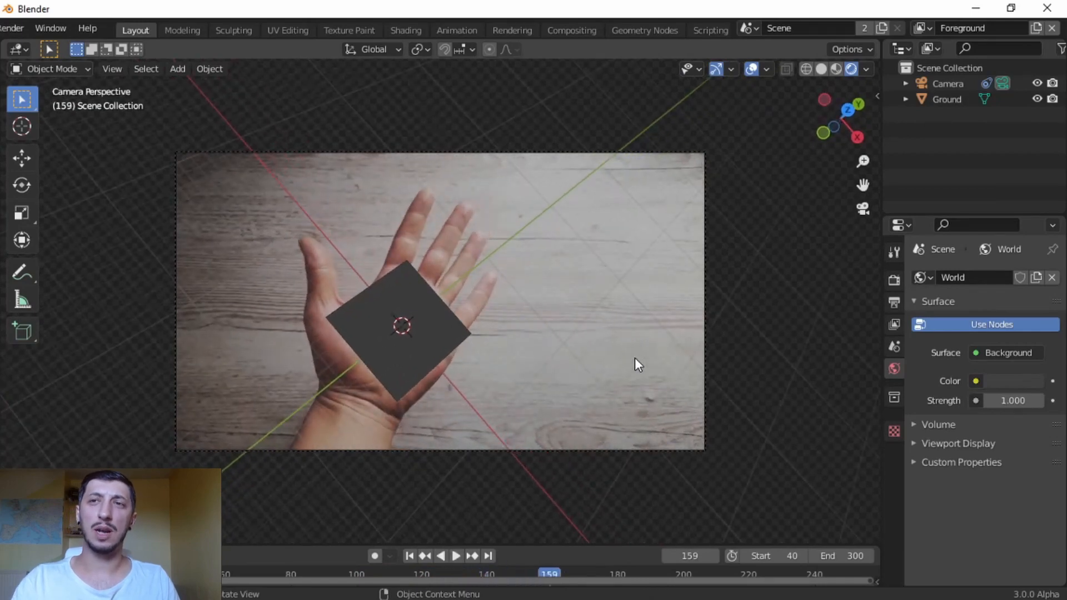
key(space)
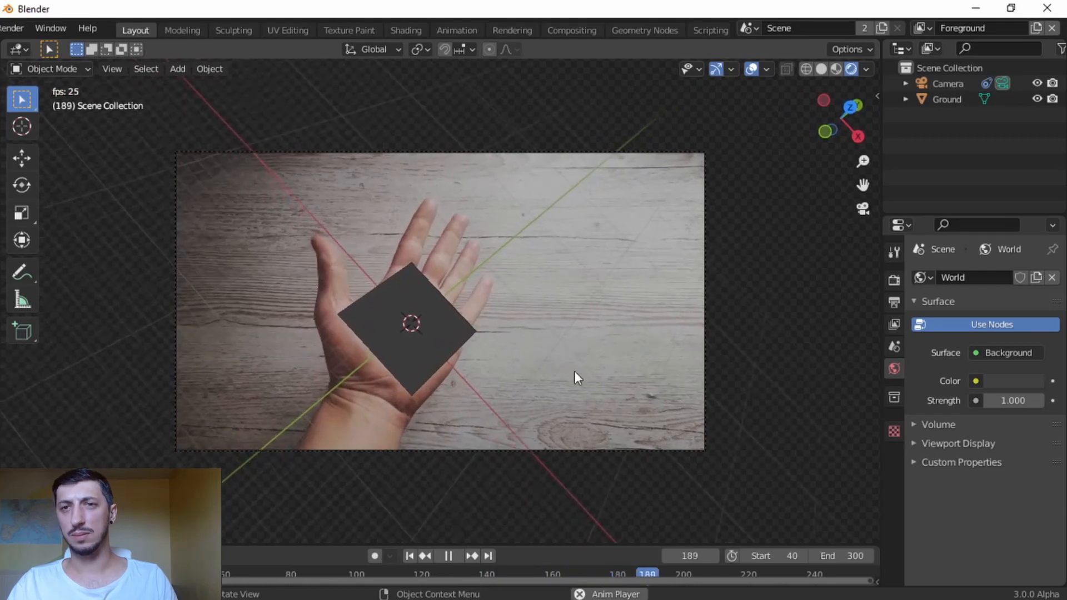
key(space)
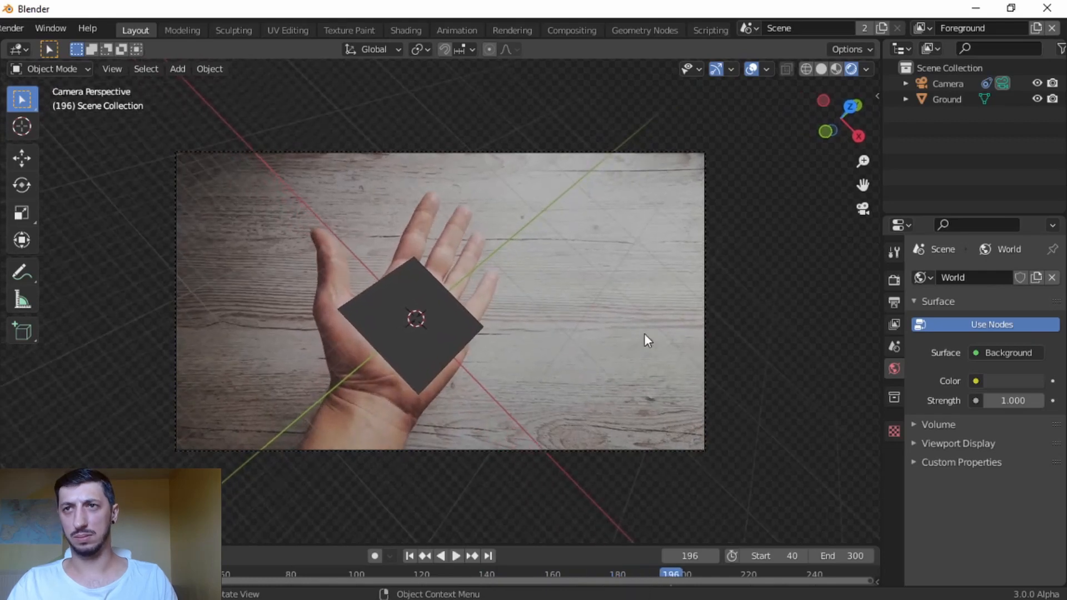
click(974, 381)
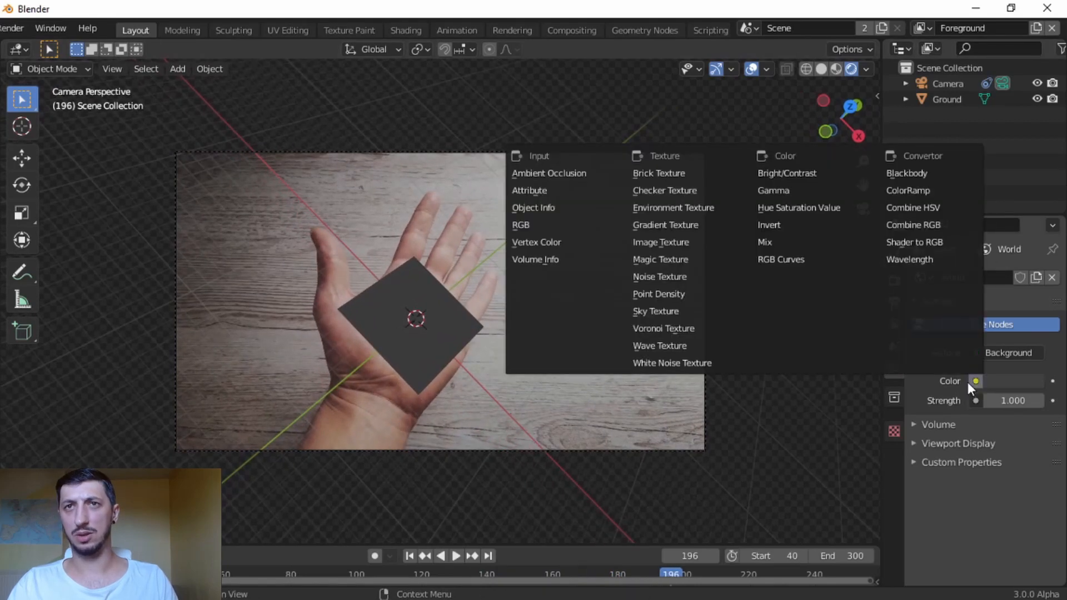
click(667, 242)
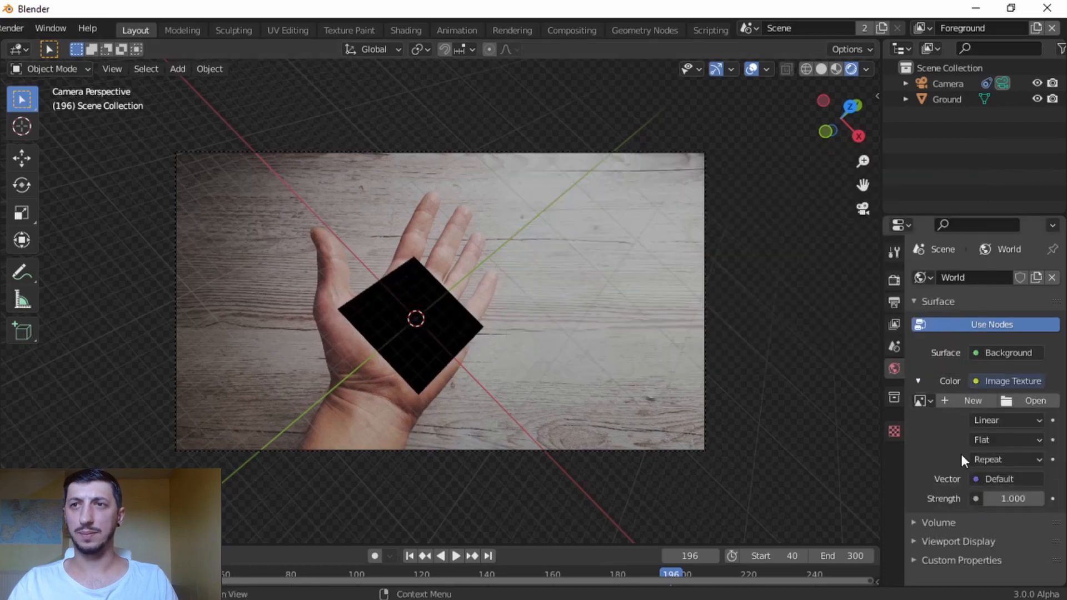
- Load Hand pixa.mov from the Old Hard drive (E:) as the World texture and play the animation to check the lighting
click(1031, 401)
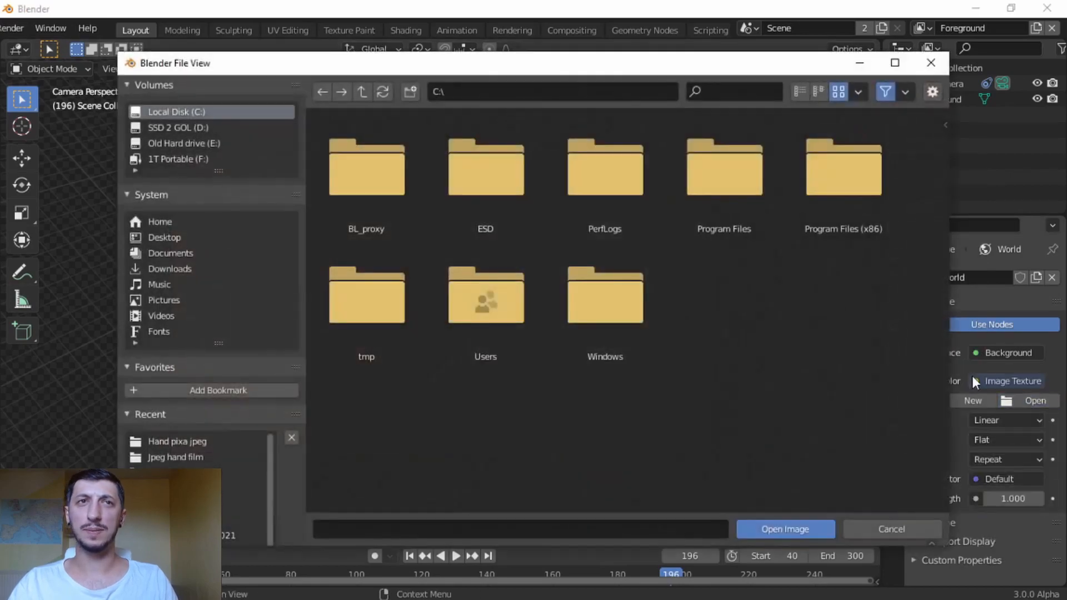
click(189, 143)
click(376, 411)
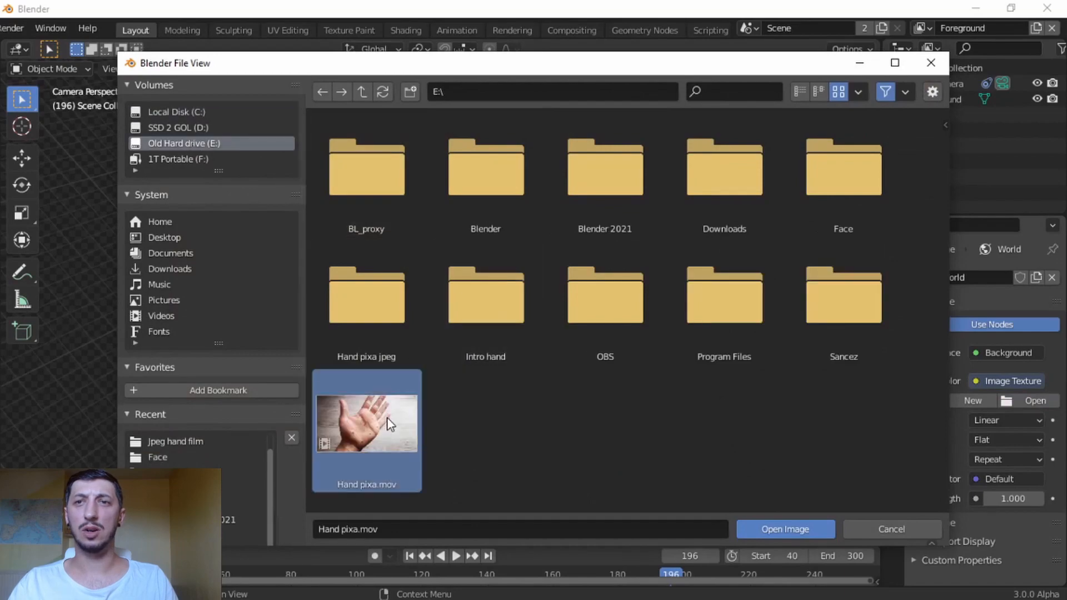
click(791, 530)
key(space)
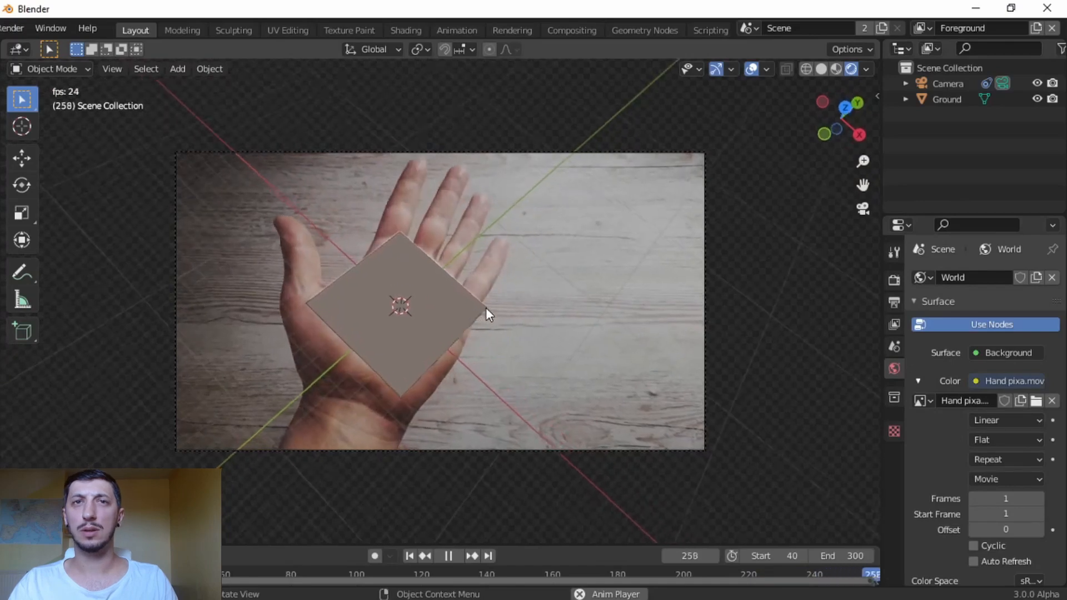
key(space)
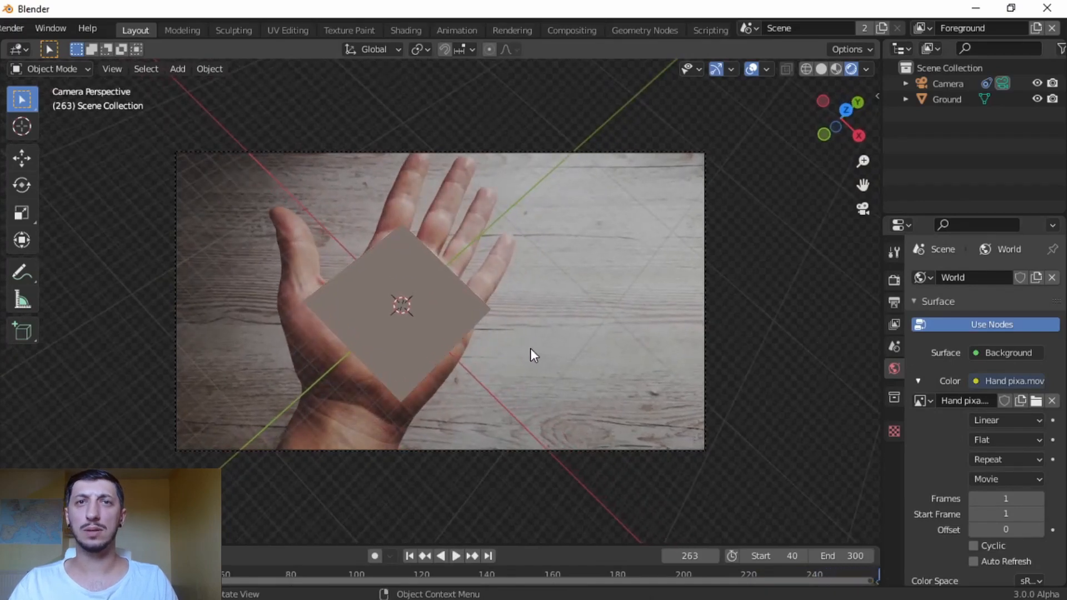
- Delete the Ground plane and add a cube mesh at the scene origin on the palm
click(439, 312)
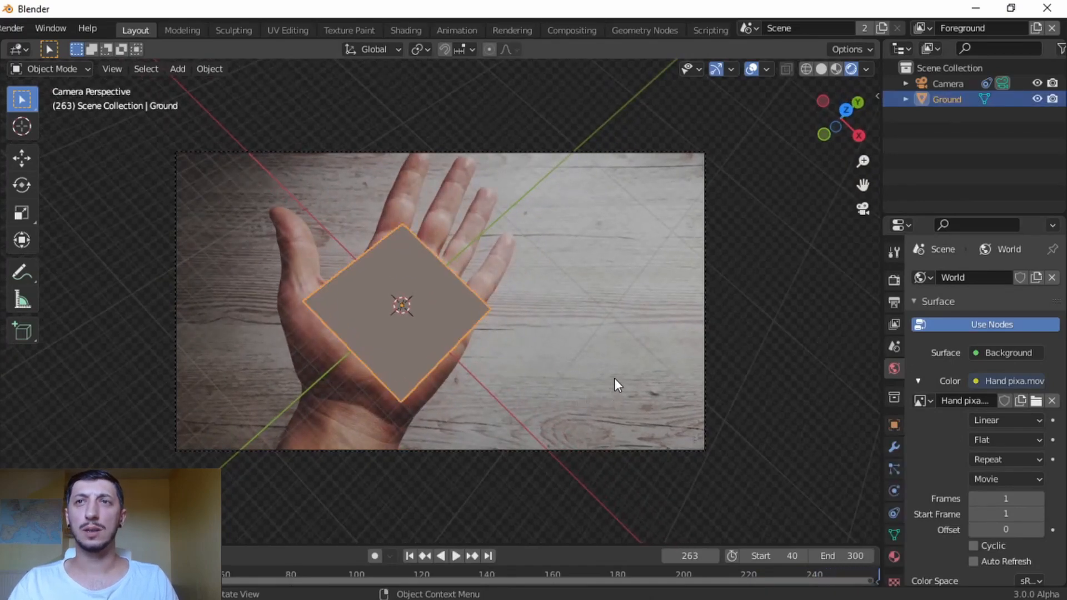
key(x)
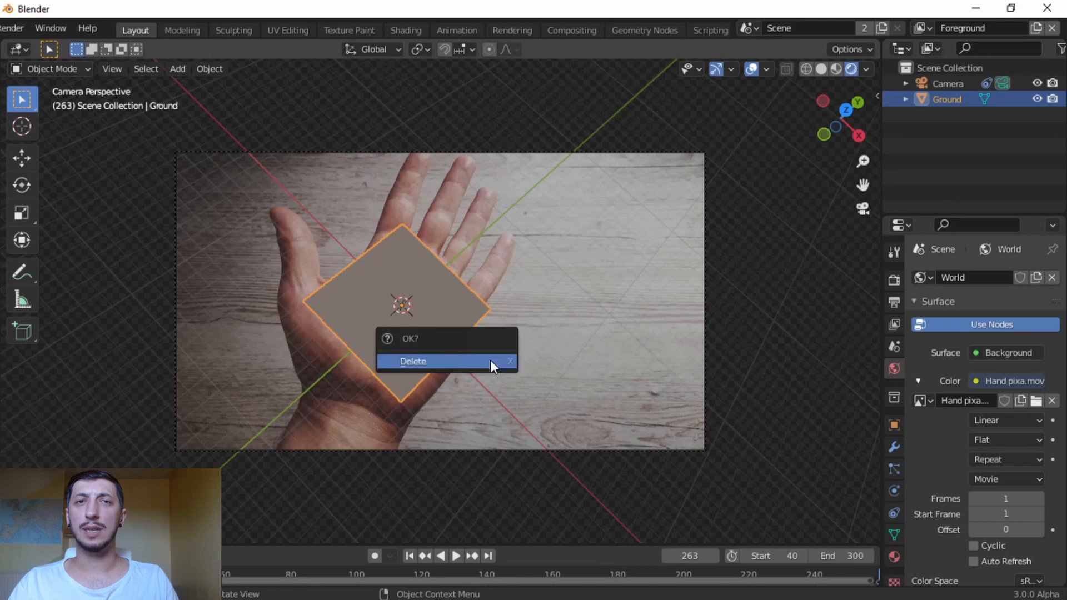
click(490, 361)
key(shift+a)
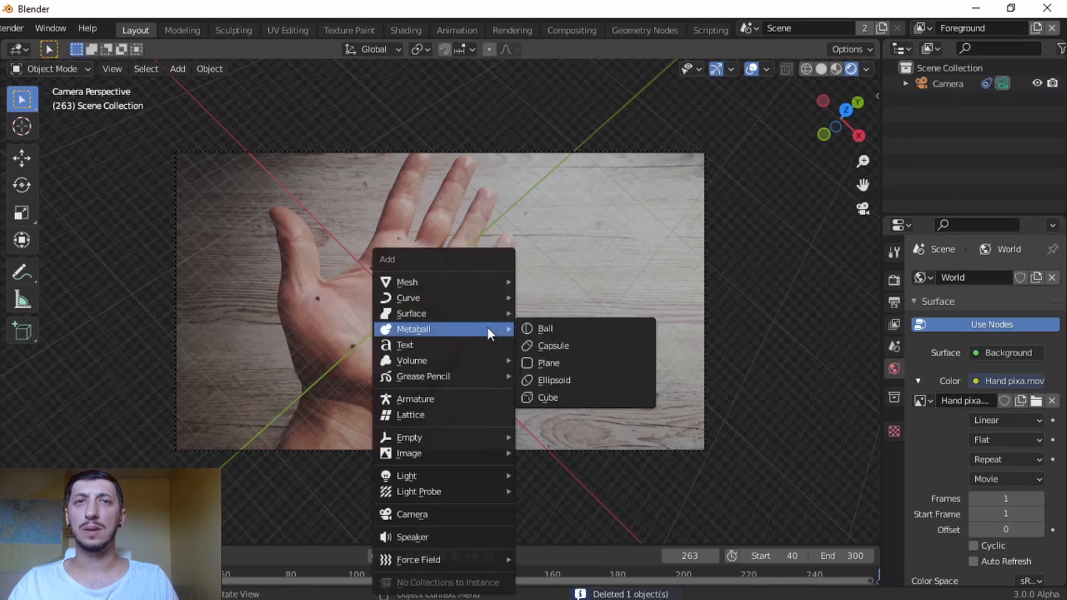
mouse_move(444, 281)
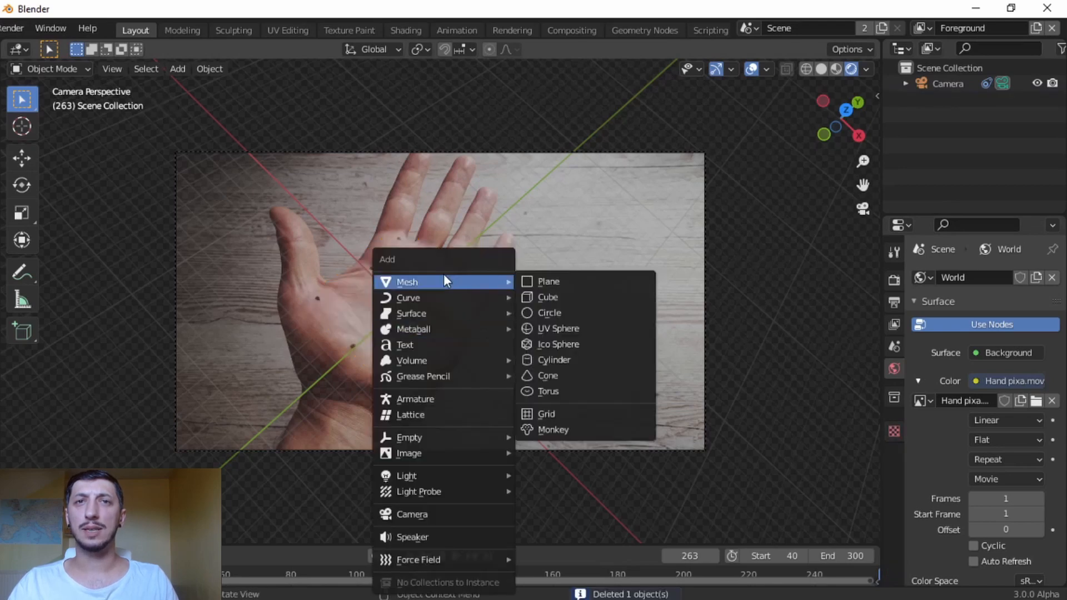
click(572, 299)
scroll(486, 338, up, 4)
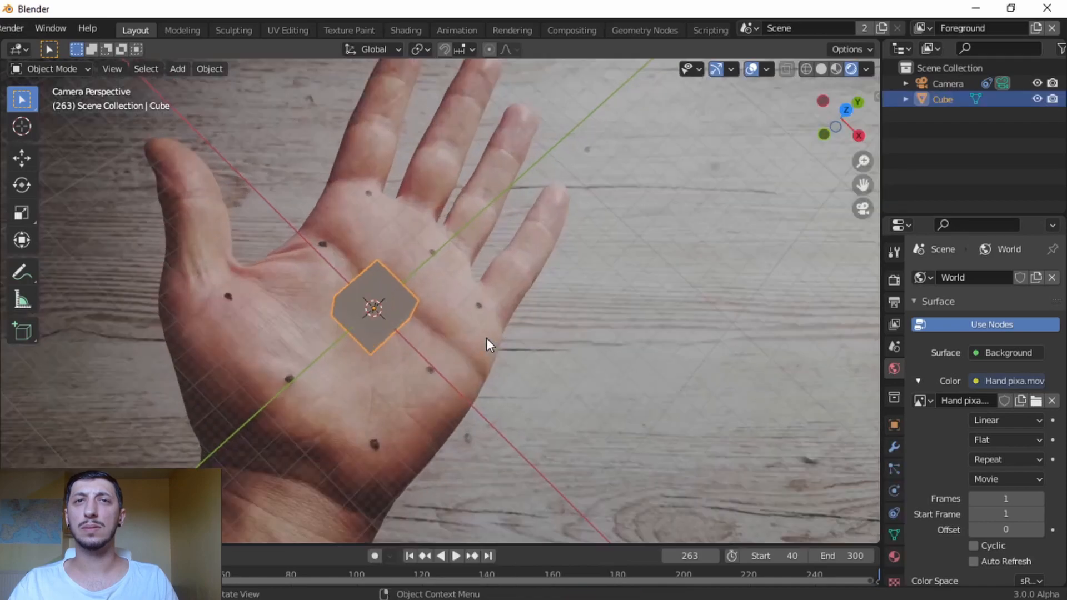
- Play the animation to check the cube's tracking on the palm and try rotating the cube
key(space)
key(space)
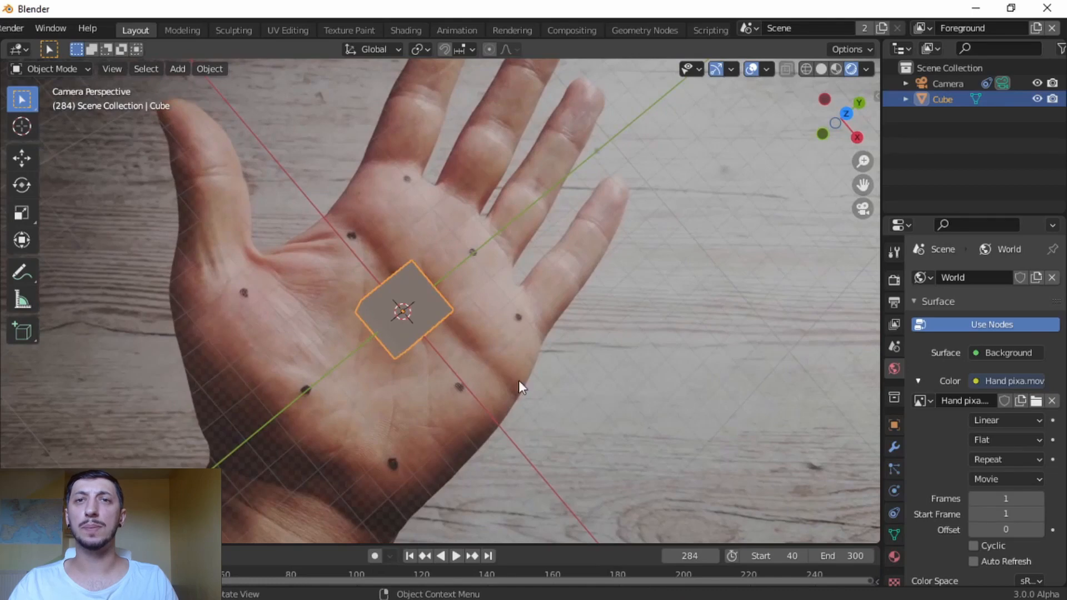
key(r)
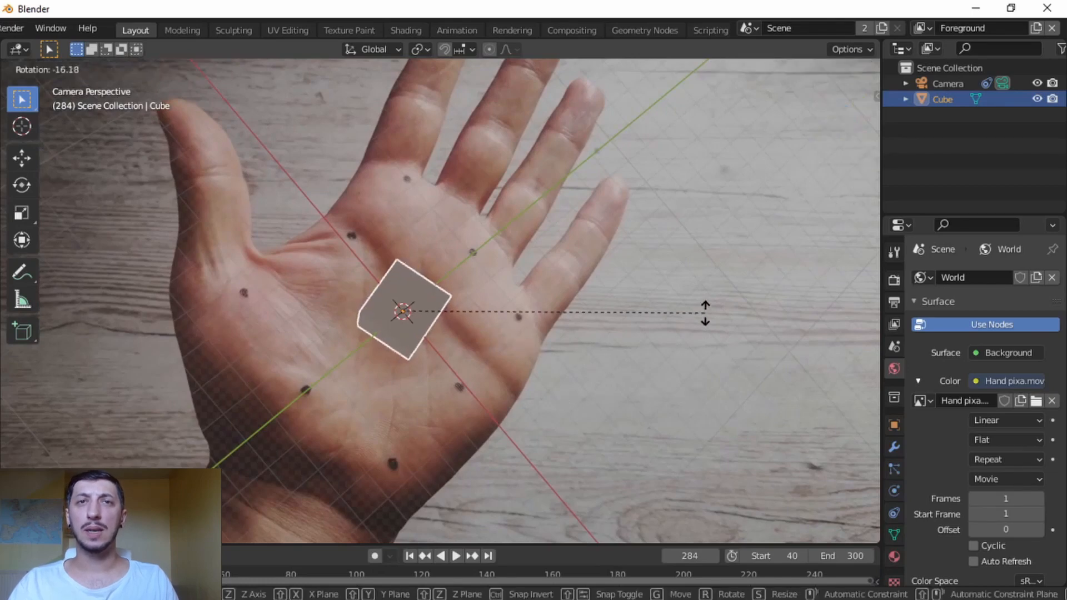
click(672, 395)
- Delete the cube's top face in Edit Mode and play the animation to check the open box on the palm
key(Tab)
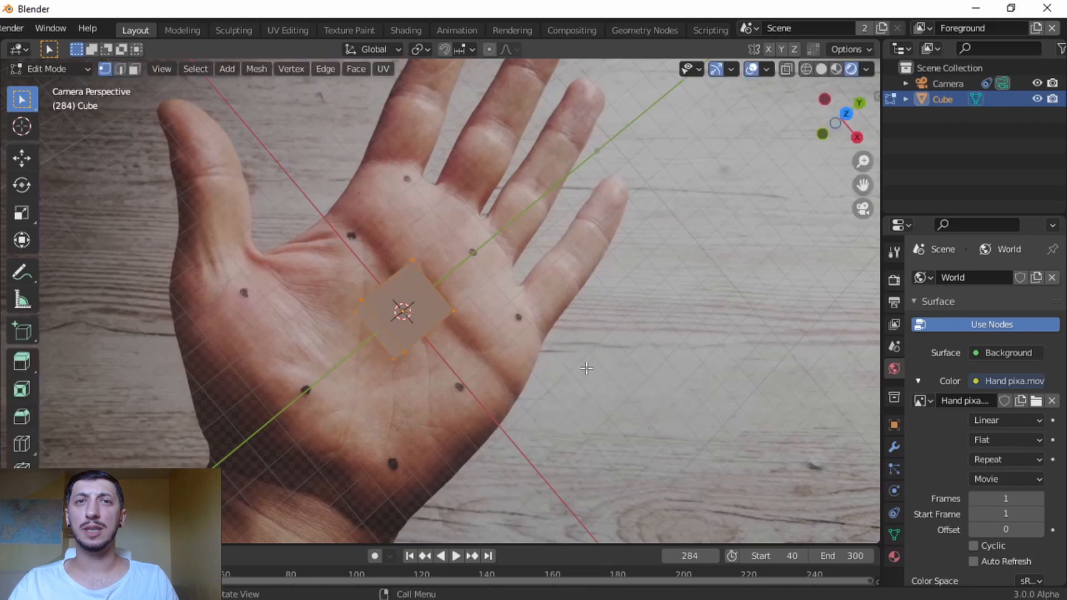
key(3)
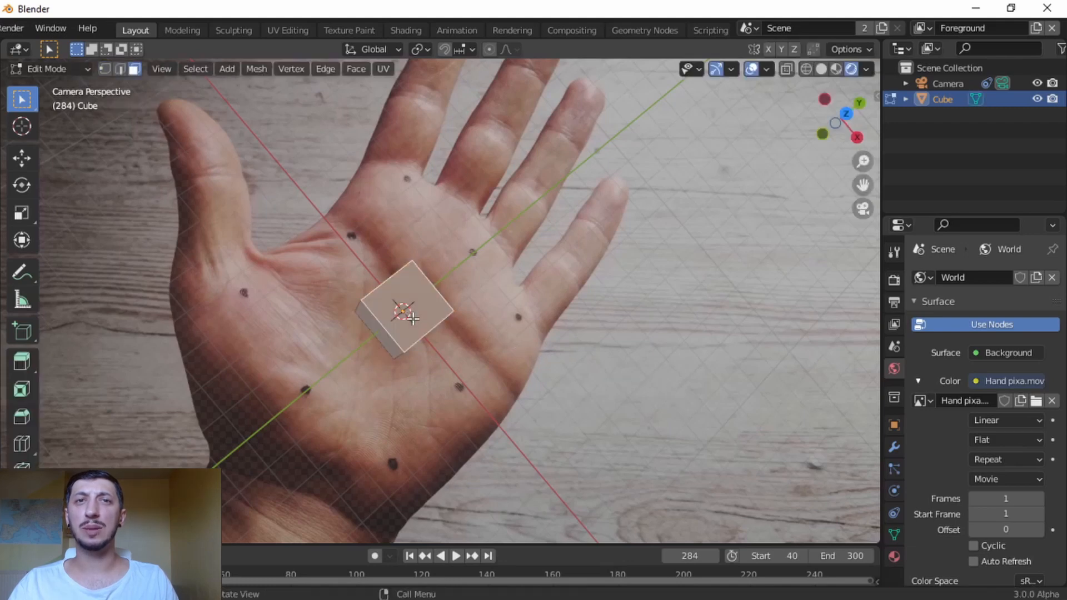
key(x)
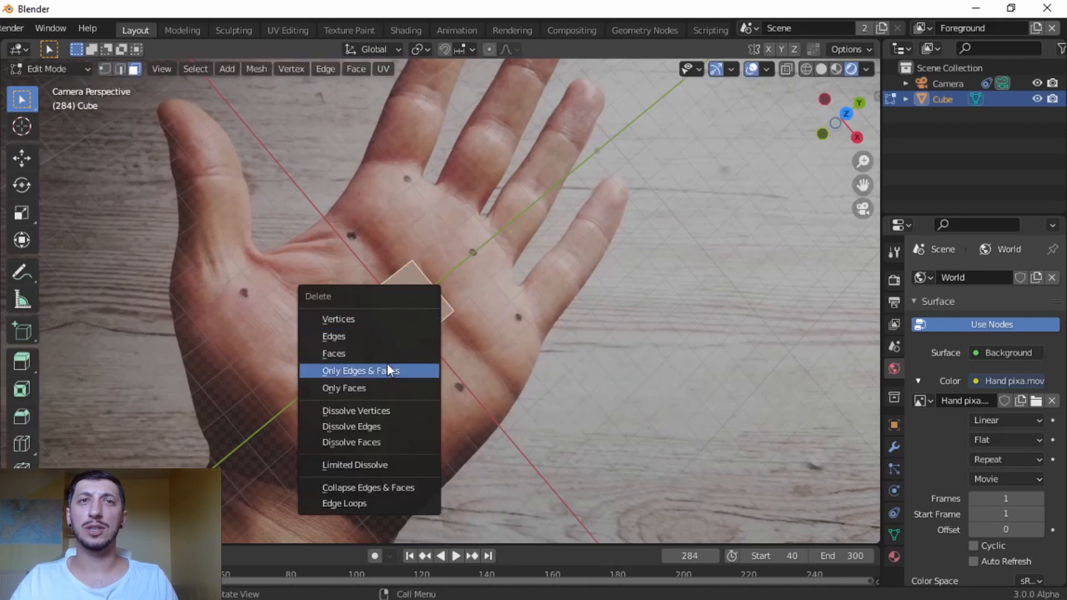
click(349, 353)
key(space)
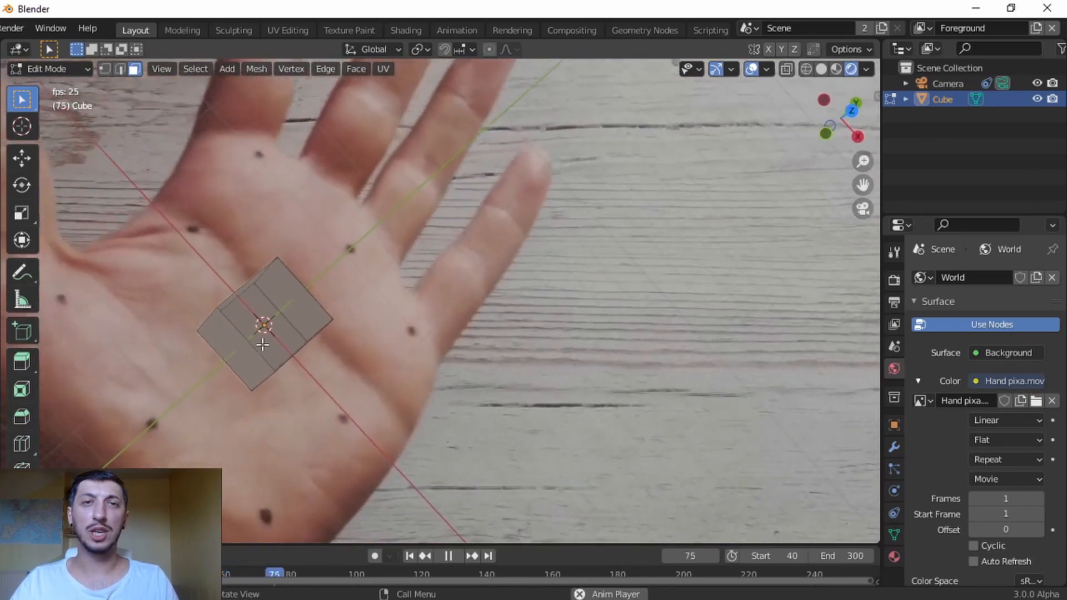
key(space)
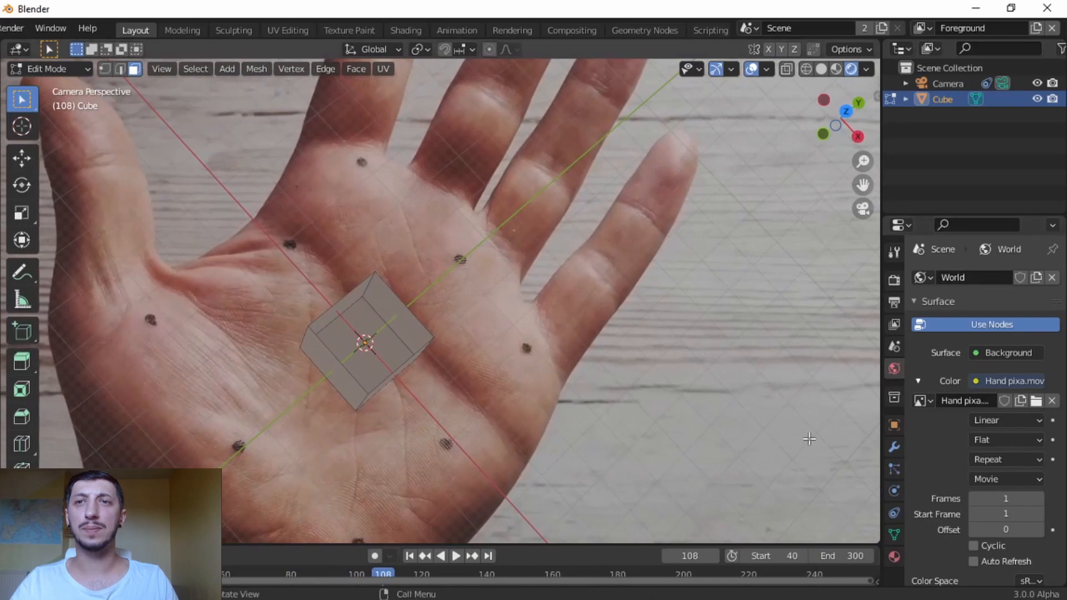
- Return to Object Mode and add a Subdivision Surface modifier to the cube
key(Tab)
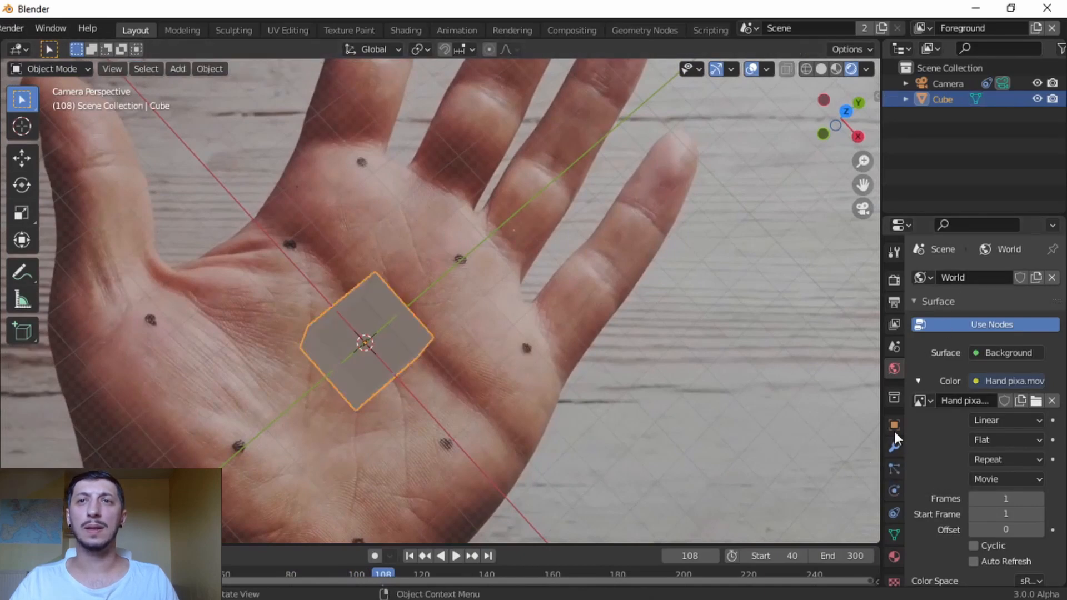
click(894, 446)
click(1038, 278)
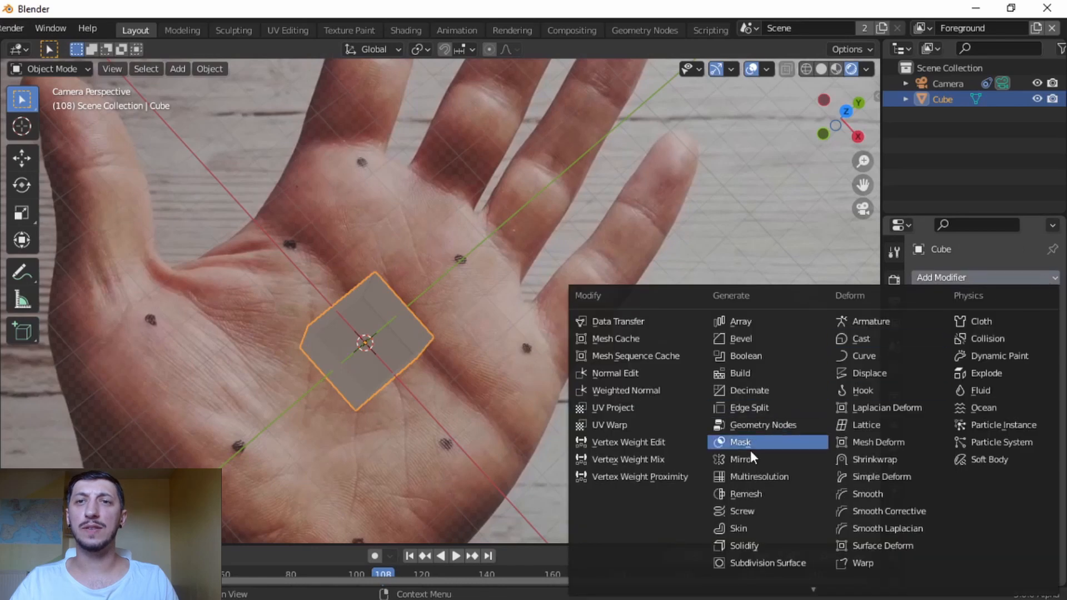
click(747, 561)
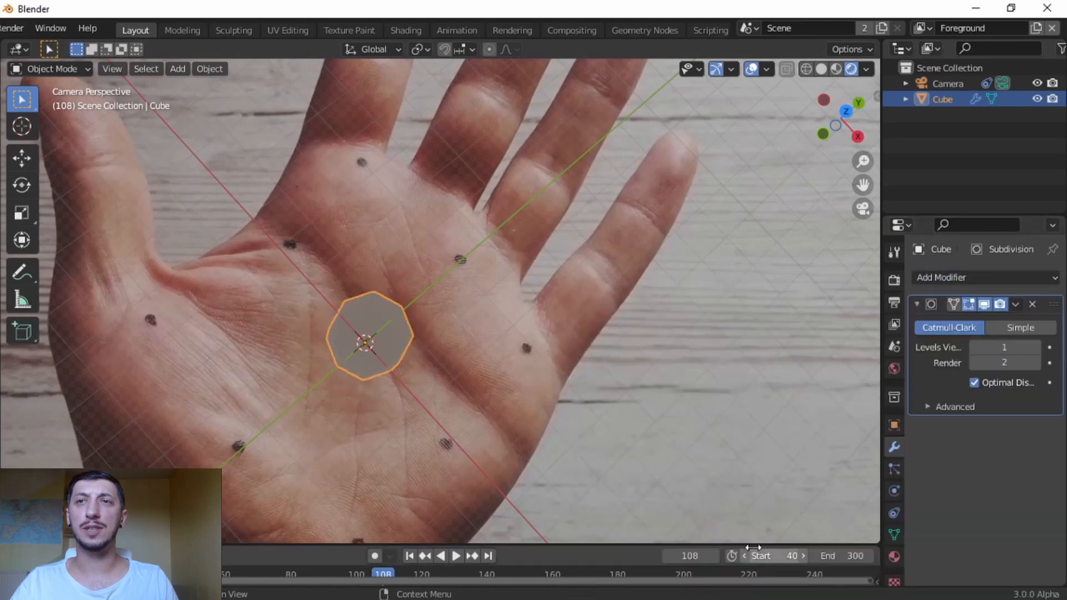
- Set the Subdivision modifier's viewport and render levels to 3 and preview the smoothed cube in the animation
click(838, 68)
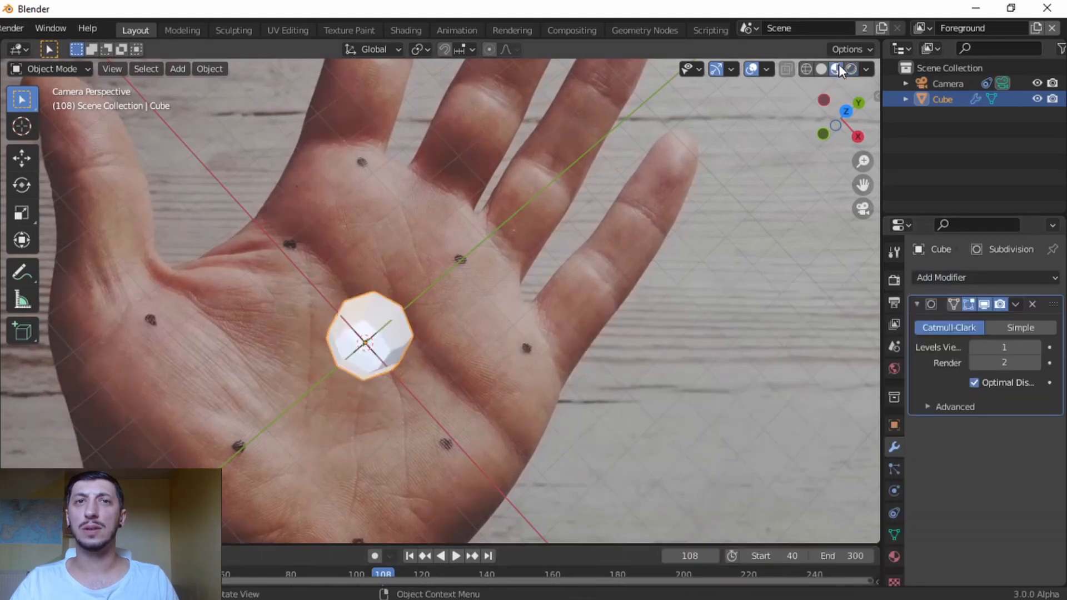
click(850, 69)
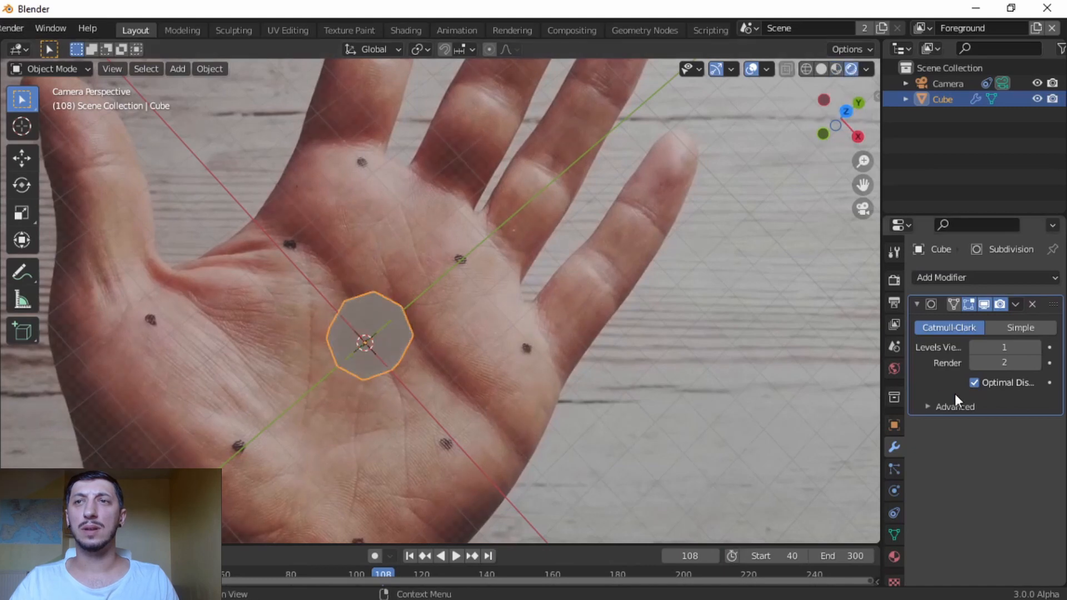
click(1036, 348)
click(1036, 348)
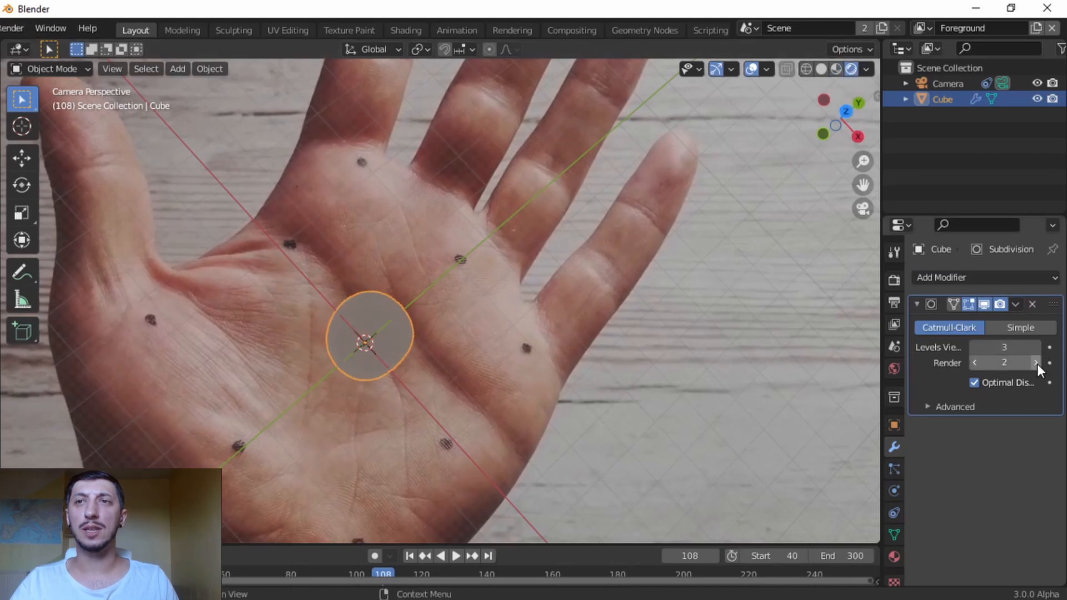
click(1037, 364)
key(space)
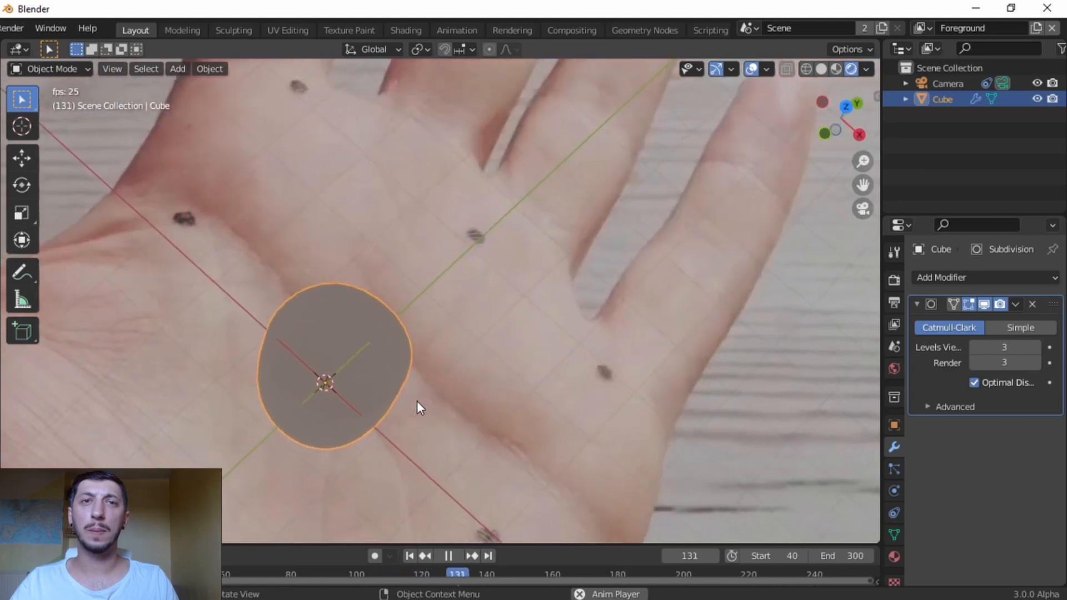
key(space)
- Enter Edit Mode on the cube, compare the vertex, edge and face selection modes, and settle on edge selection
key(Tab)
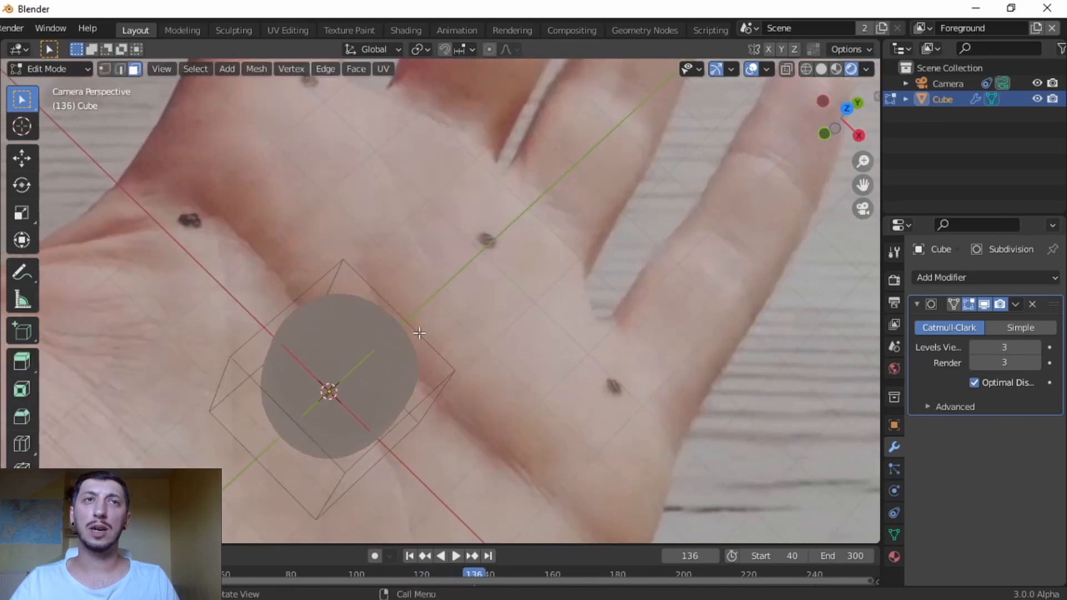
key(2)
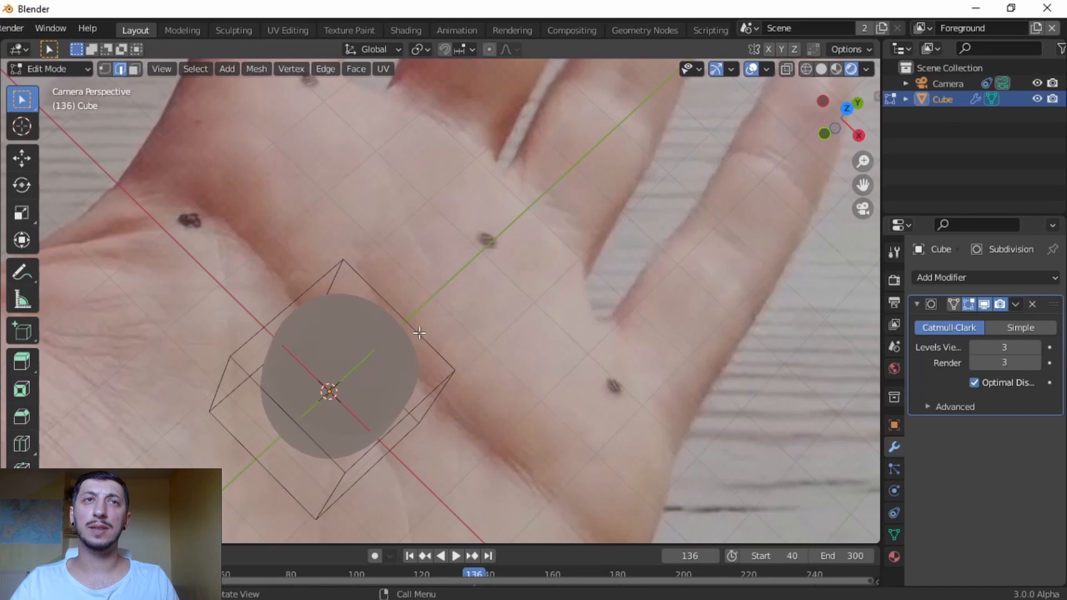
click(101, 70)
click(118, 70)
click(135, 69)
click(105, 69)
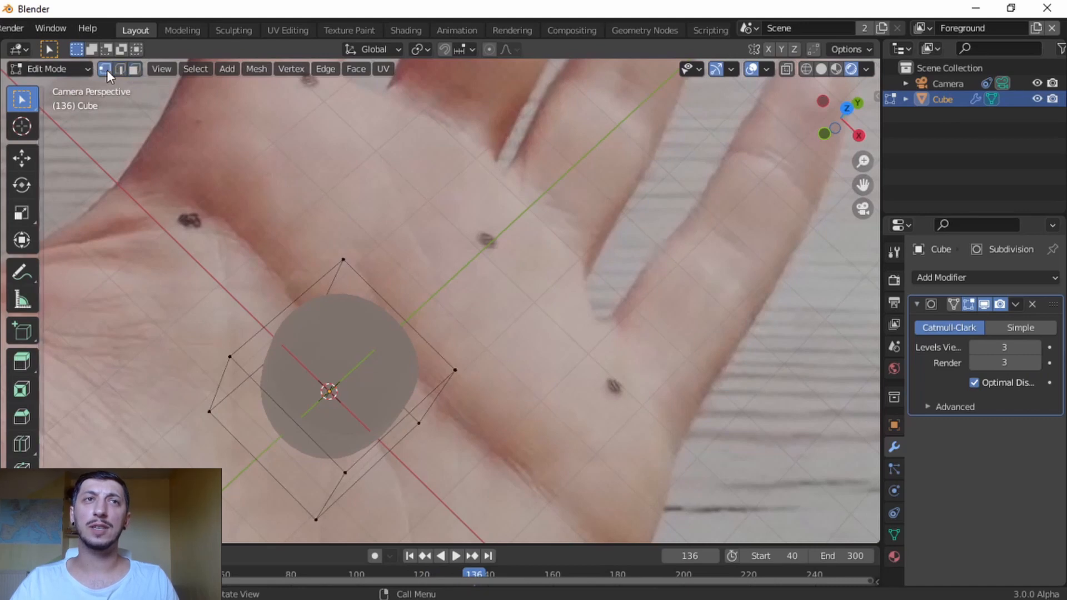
click(120, 69)
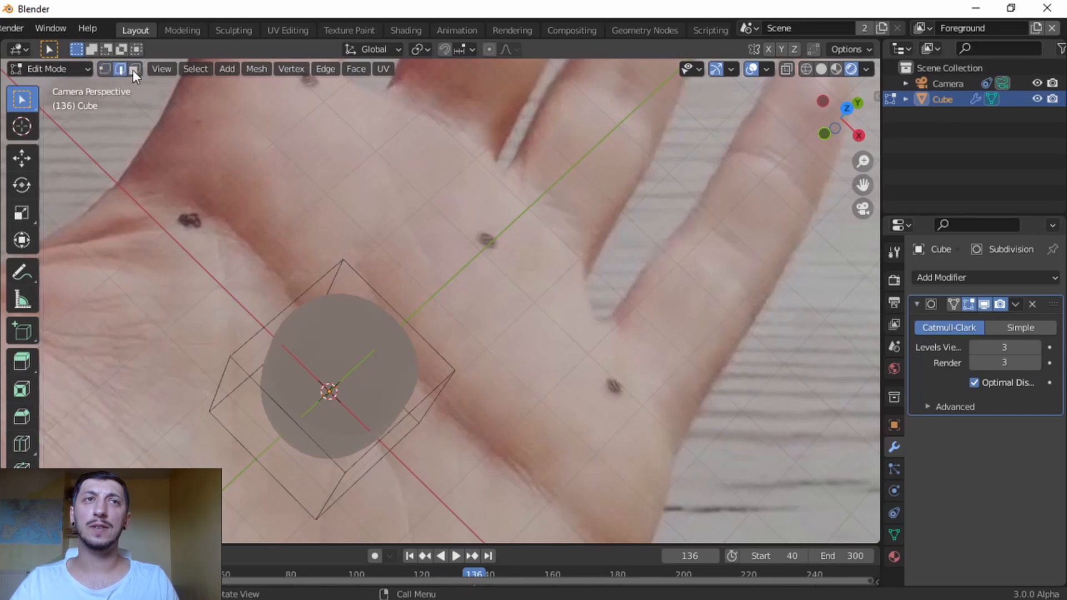
- Extrude the four edges around the cube's opening in place and scale them outward by about 1.7
click(436, 356)
shift+click(288, 334)
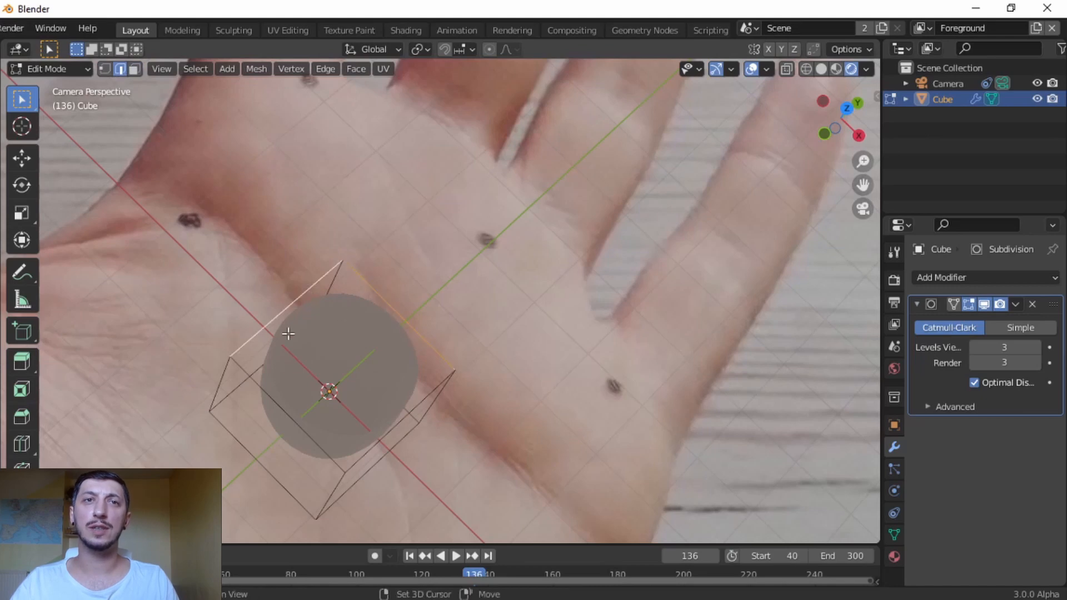
shift+click(268, 392)
shift+click(399, 419)
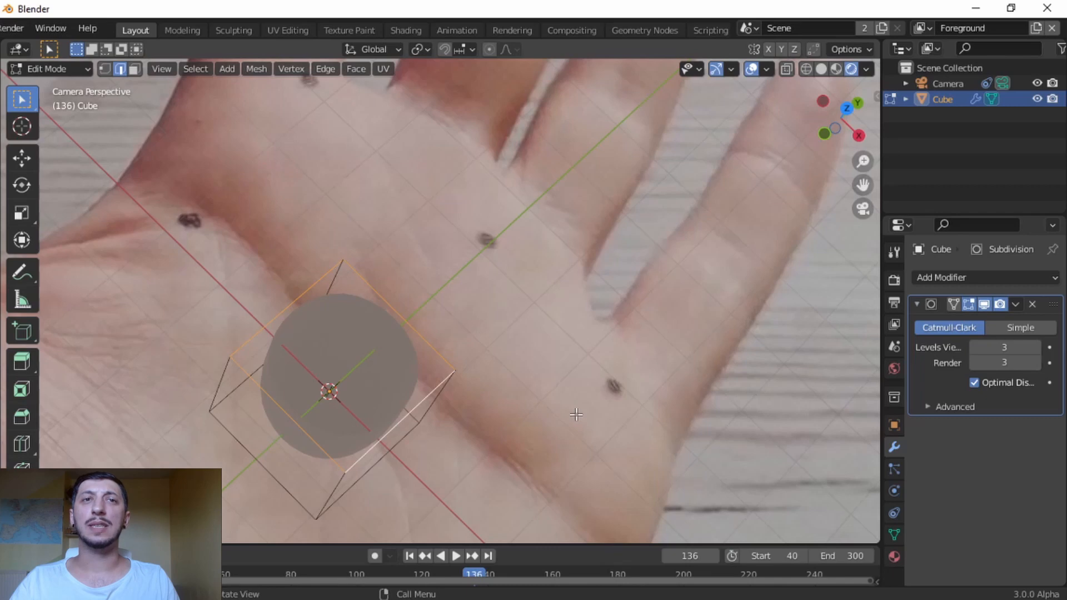
key(g)
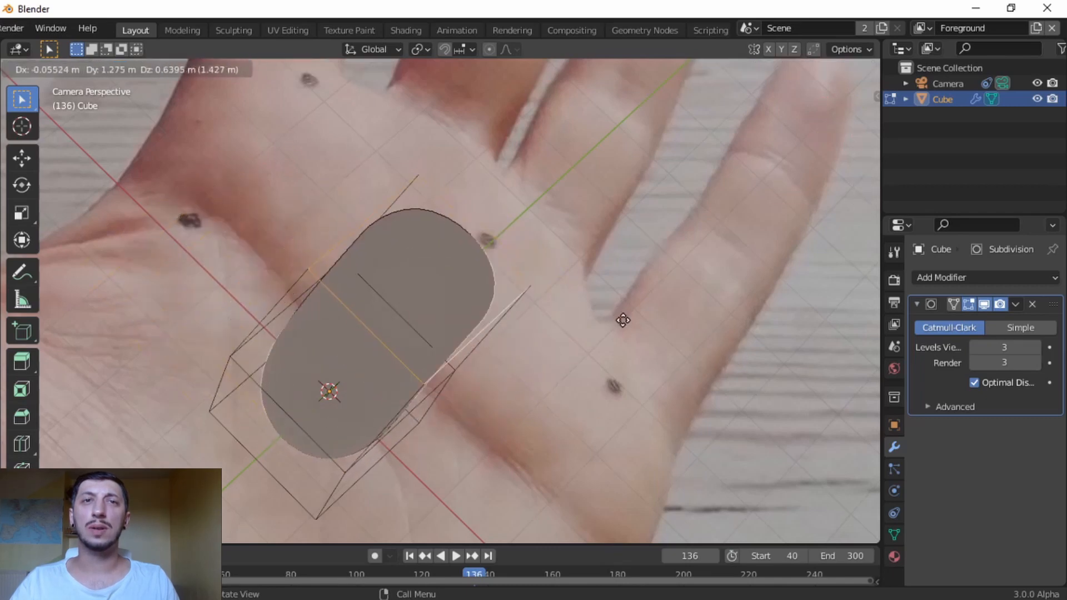
key(Escape)
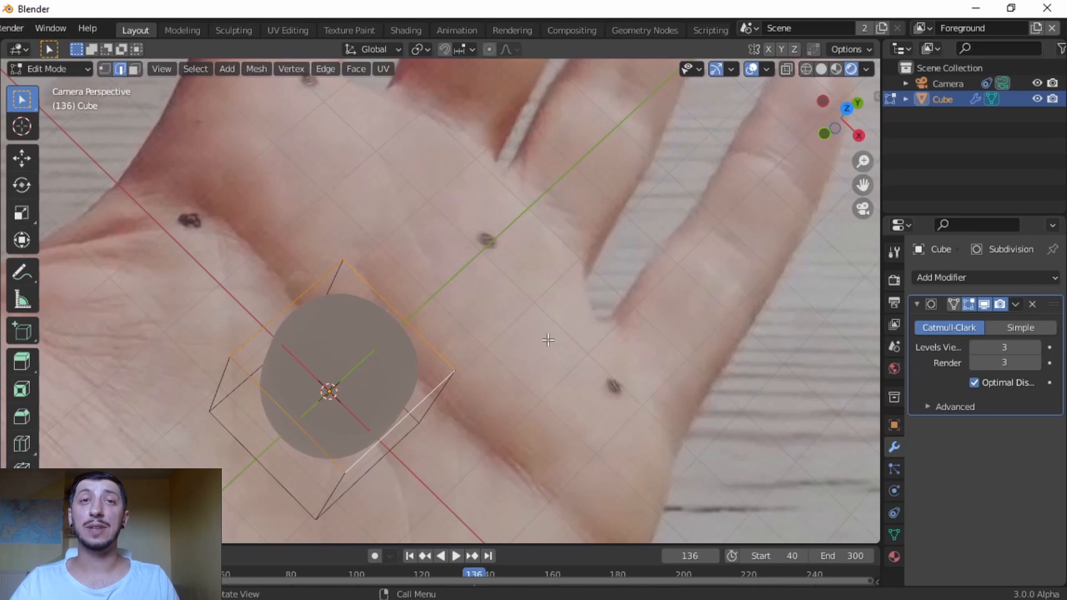
key(s)
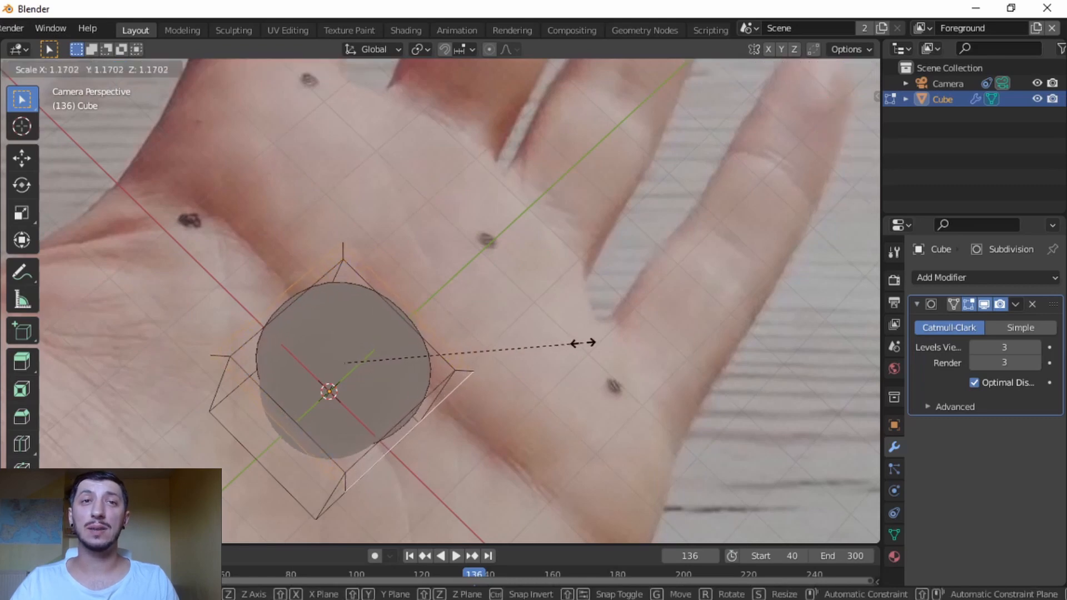
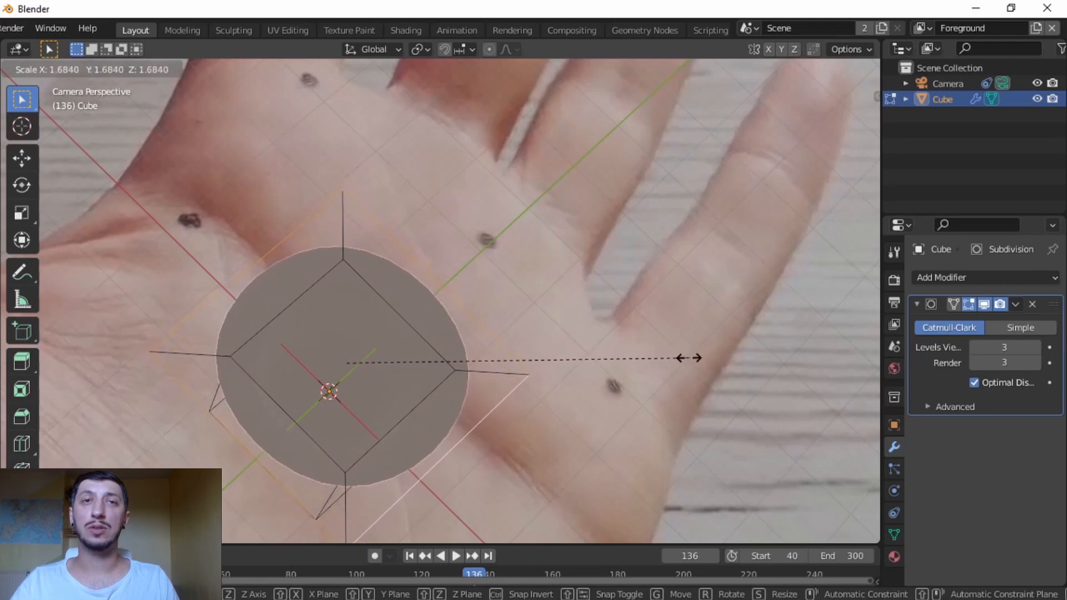
click(693, 357)
- Select the four inner edges at the base of the flared rim and move them slightly down along global Z
middle_drag(507, 450, 498, 362)
scroll(599, 386, up, 4)
middle_drag(556, 409, 548, 428)
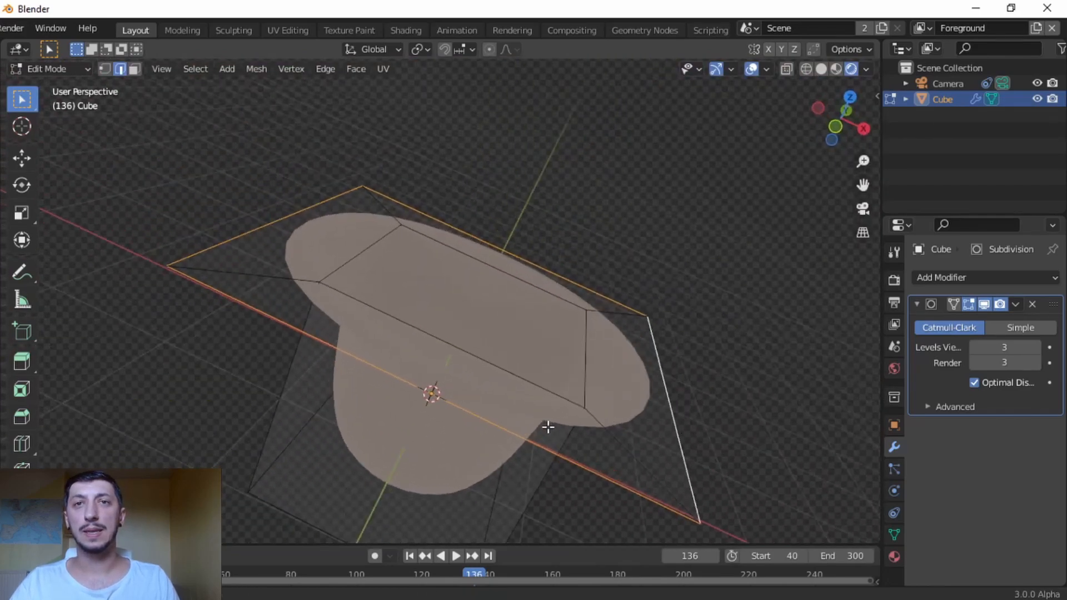
click(589, 348)
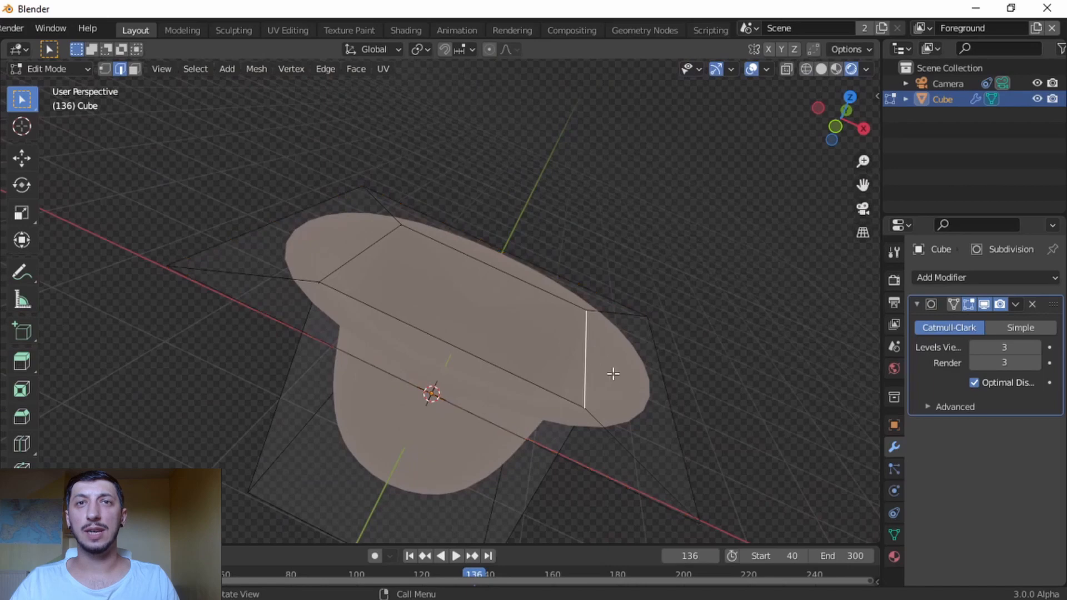
shift+click(528, 286)
shift+click(370, 250)
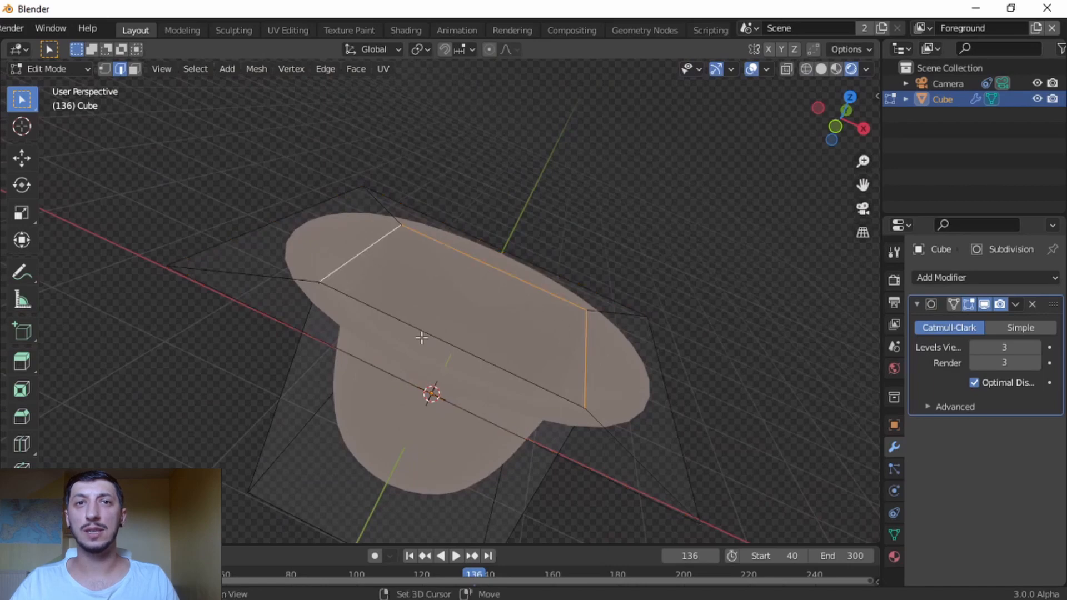
shift+click(426, 334)
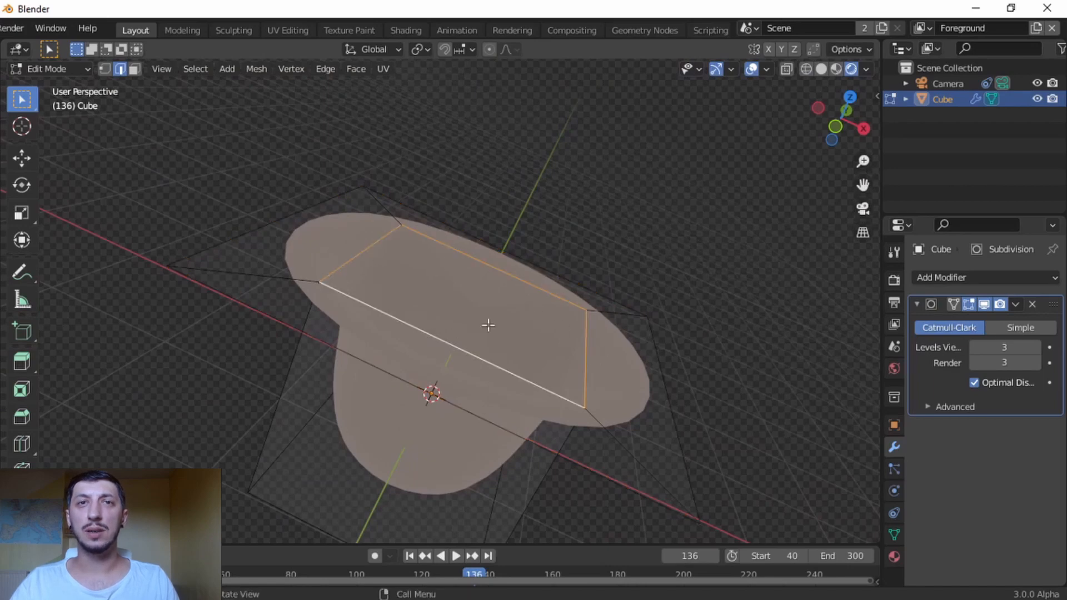
key(g)
key(z)
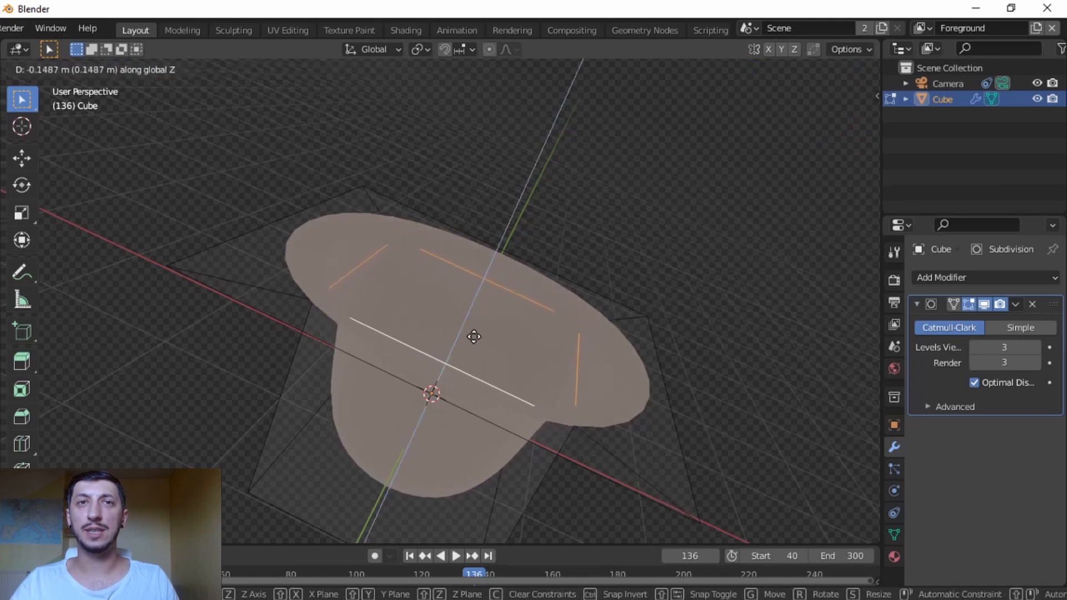
click(469, 343)
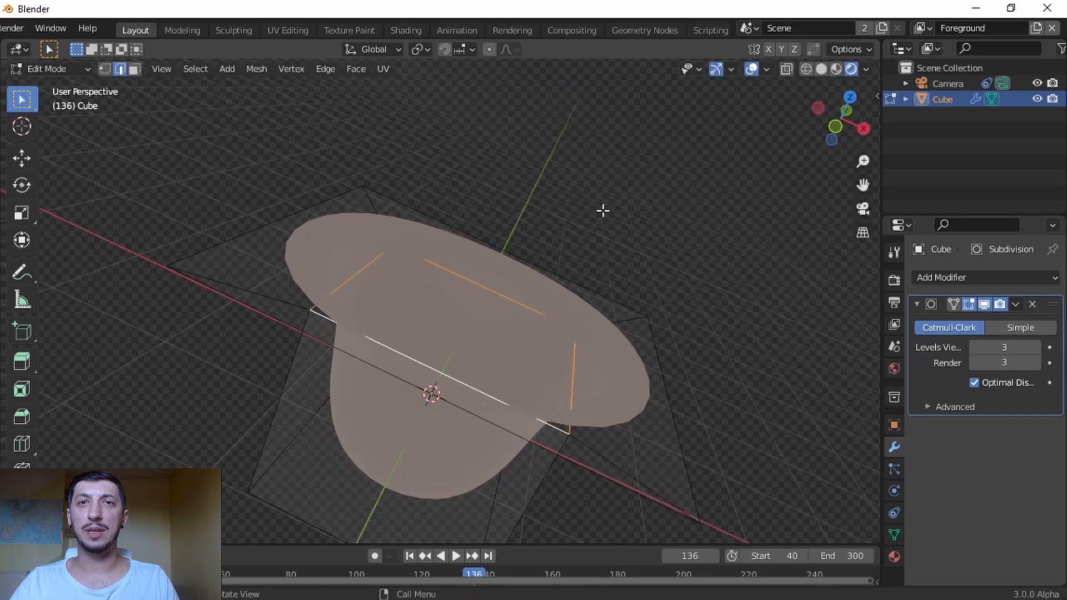
- Display the viewport in solid shading and apply Shade Smooth to the bowl-shaped cube in Object Mode
click(821, 70)
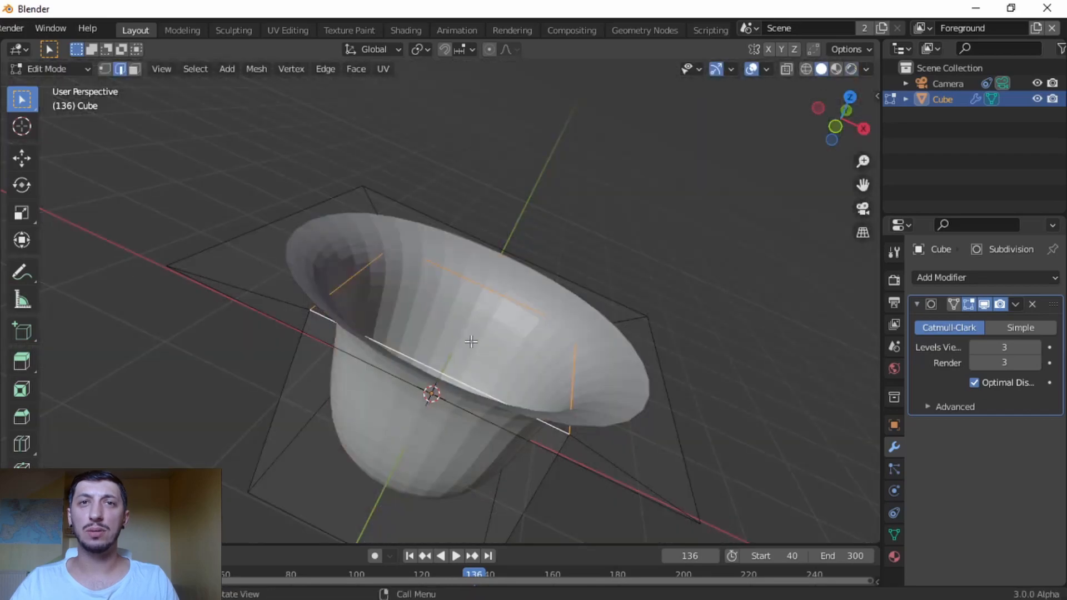
middle_drag(471, 341, 502, 369)
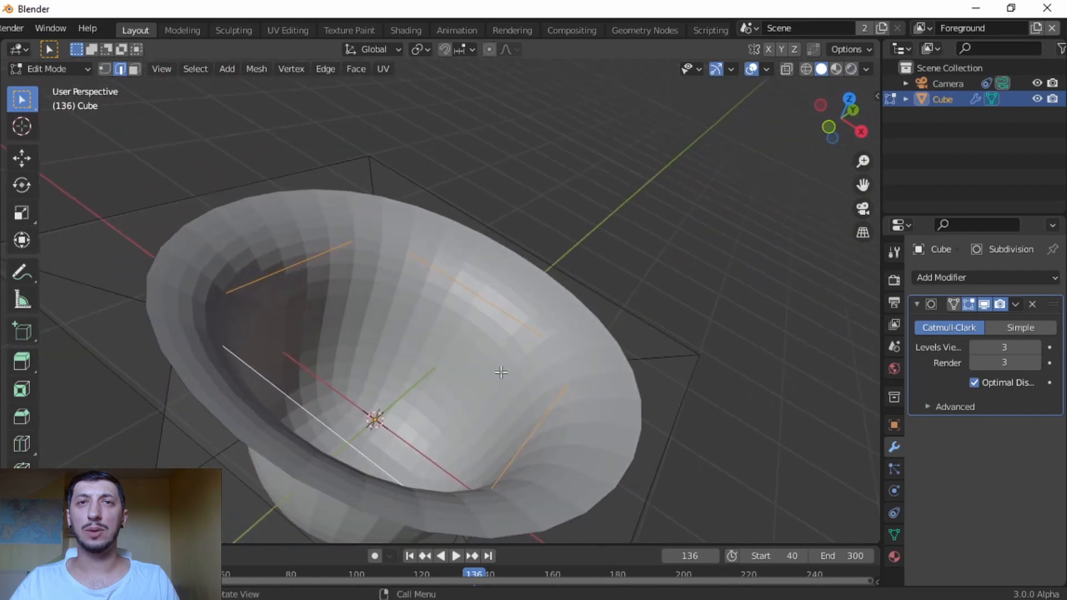
right_click(513, 355)
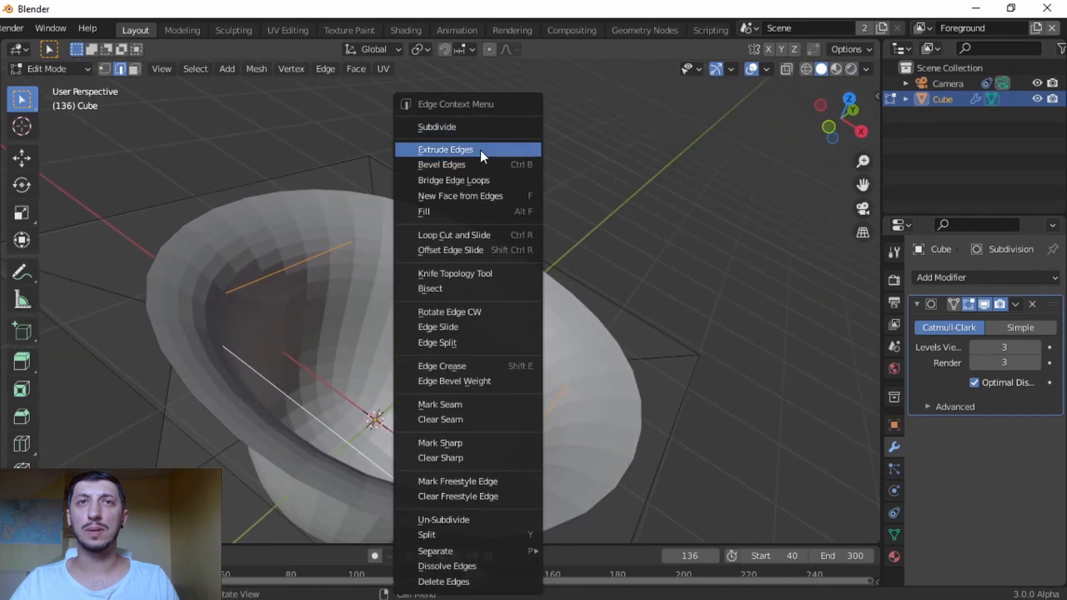
key(Tab)
right_click(529, 329)
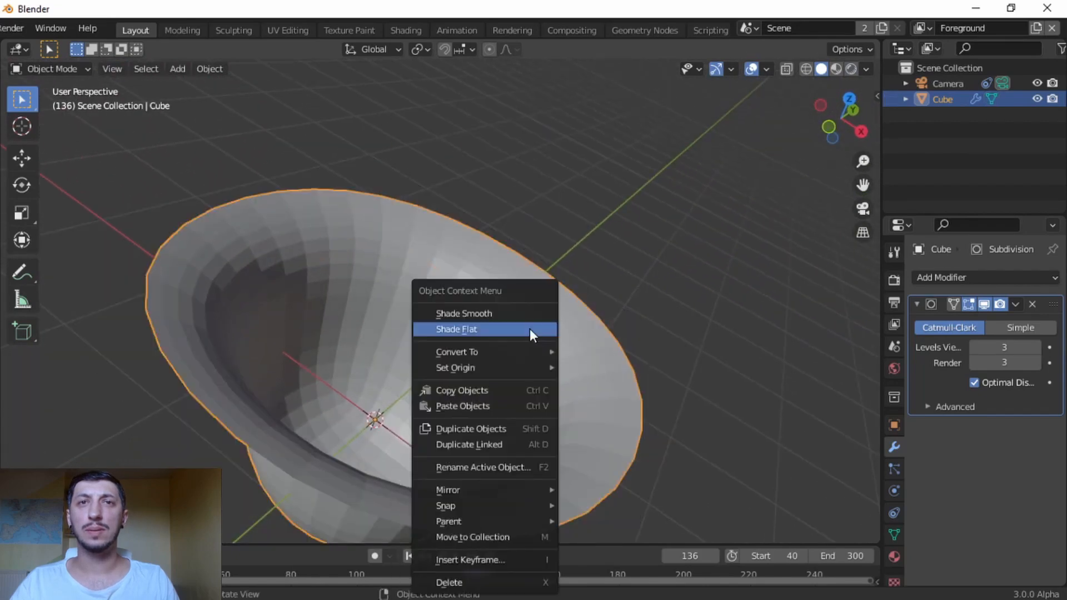
click(502, 311)
mouse_move(551, 392)
middle_down()
mouse_move(619, 328)
mouse_move(537, 277)
mouse_move(432, 409)
mouse_move(501, 431)
mouse_move(556, 362)
middle_up()
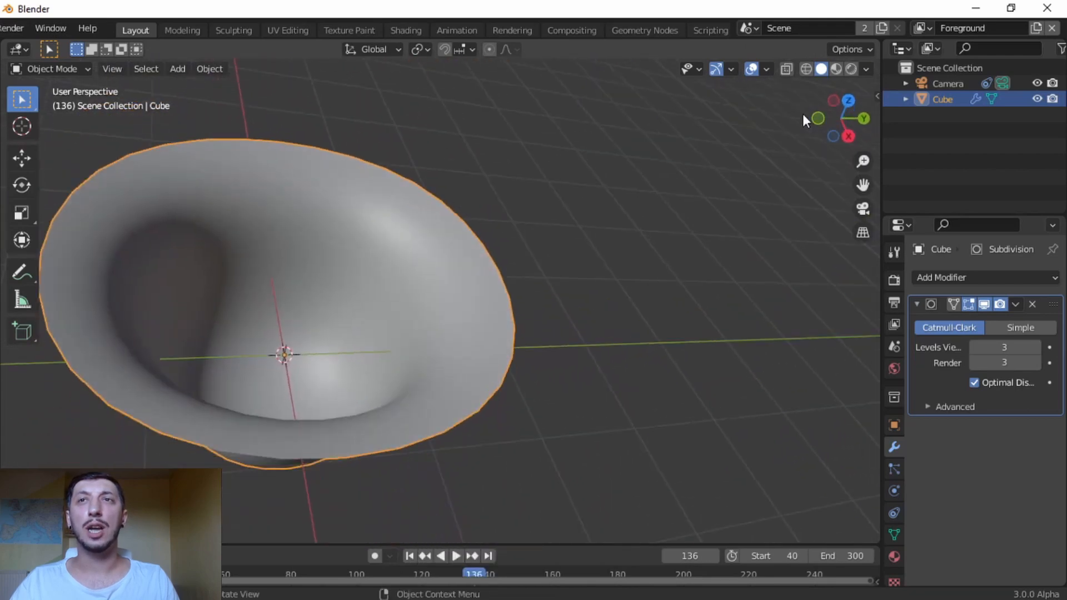
- Display the bowl in rendered shading through the camera view and play the shot to check its tracking on the palm
click(851, 69)
middle_drag(468, 355, 492, 360)
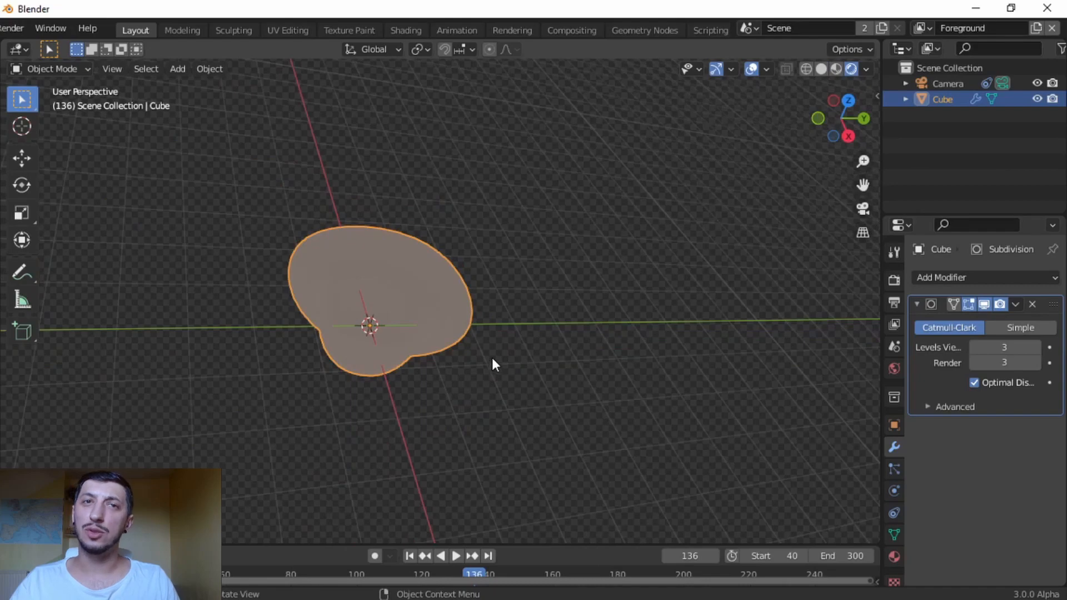
key(KP_0)
scroll(478, 406, down, 4)
shift+middle_drag(466, 436, 549, 389)
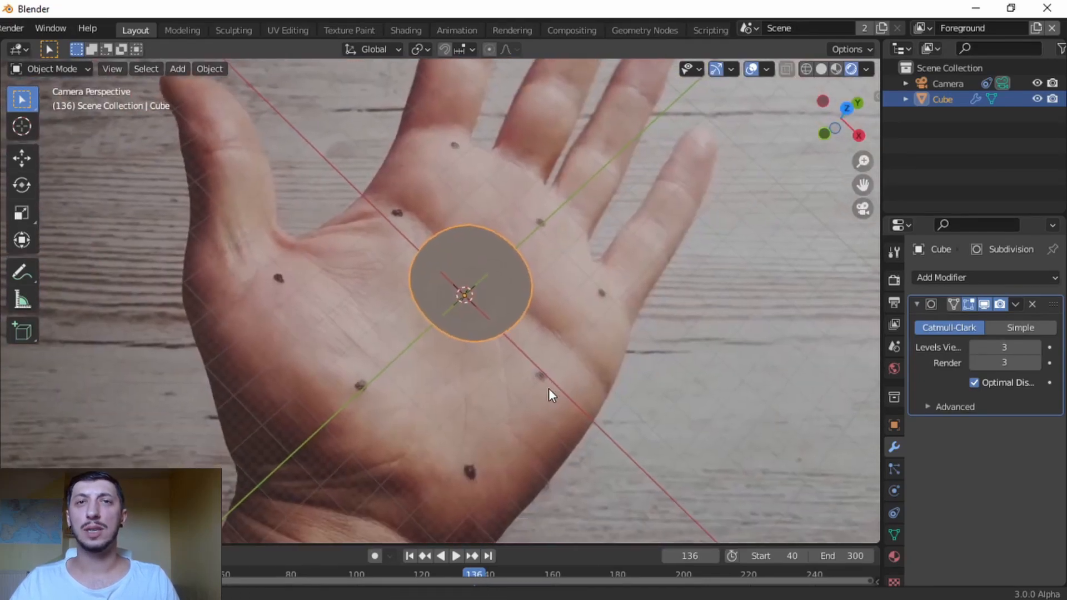
key(space)
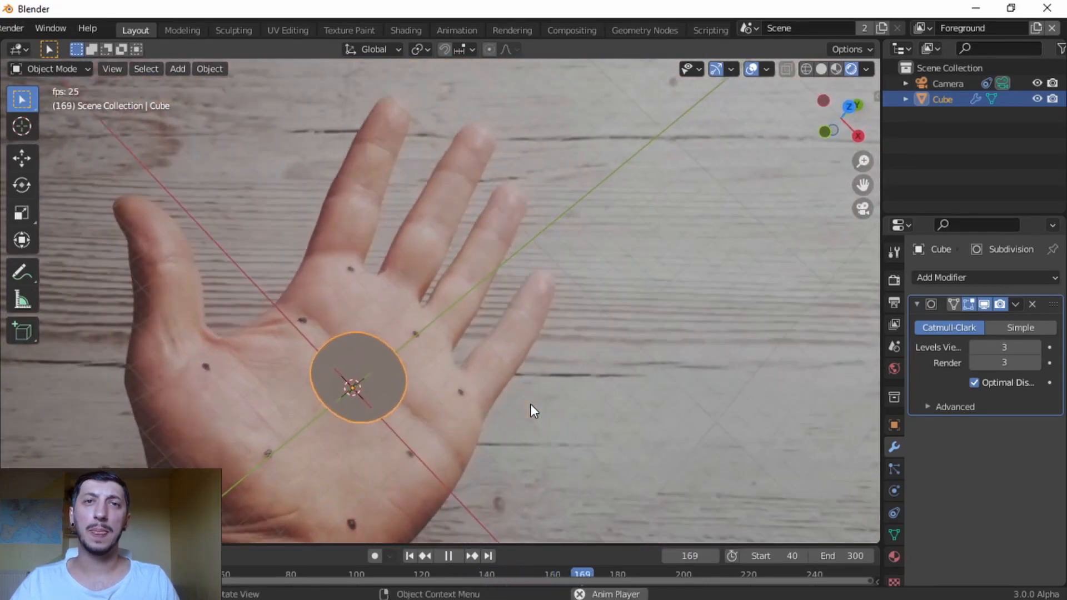
key(space)
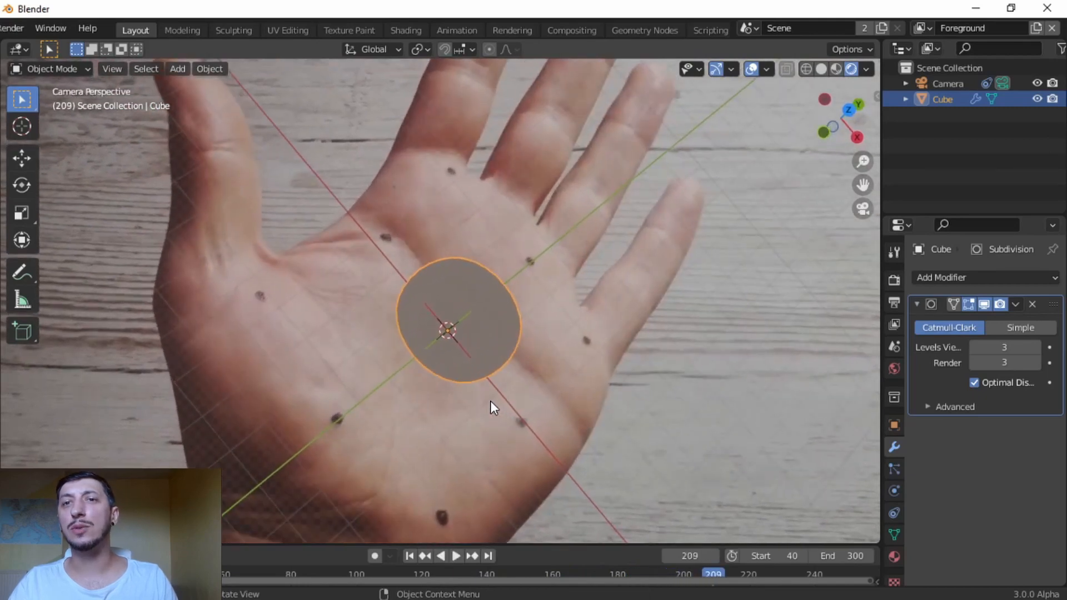
- Try scaling the bowl up by about 1.7 and moving it lower on the palm, and play the shot to check it
key(s)
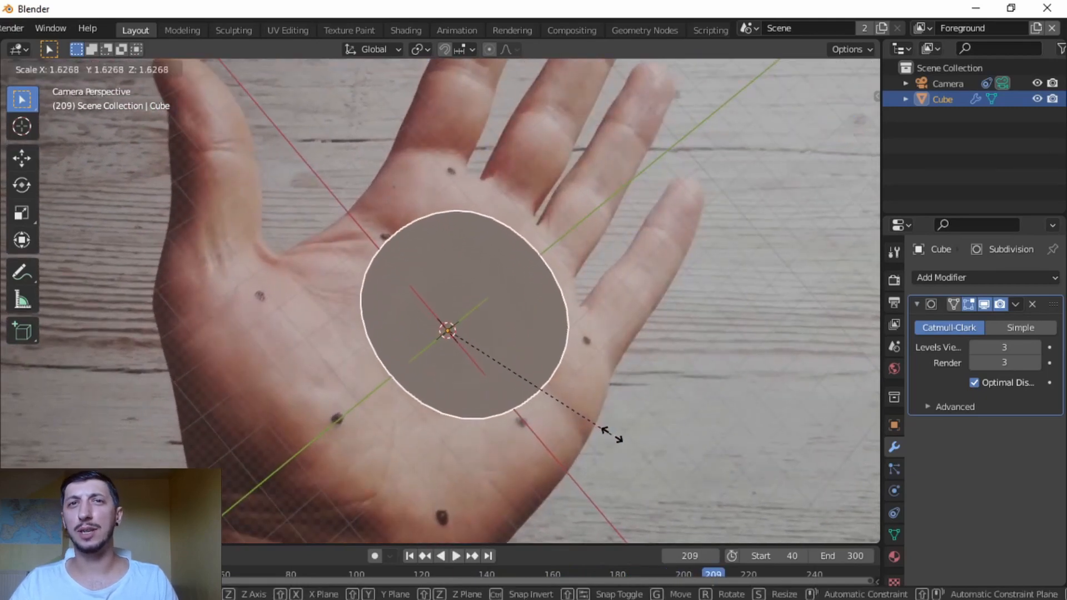
click(620, 436)
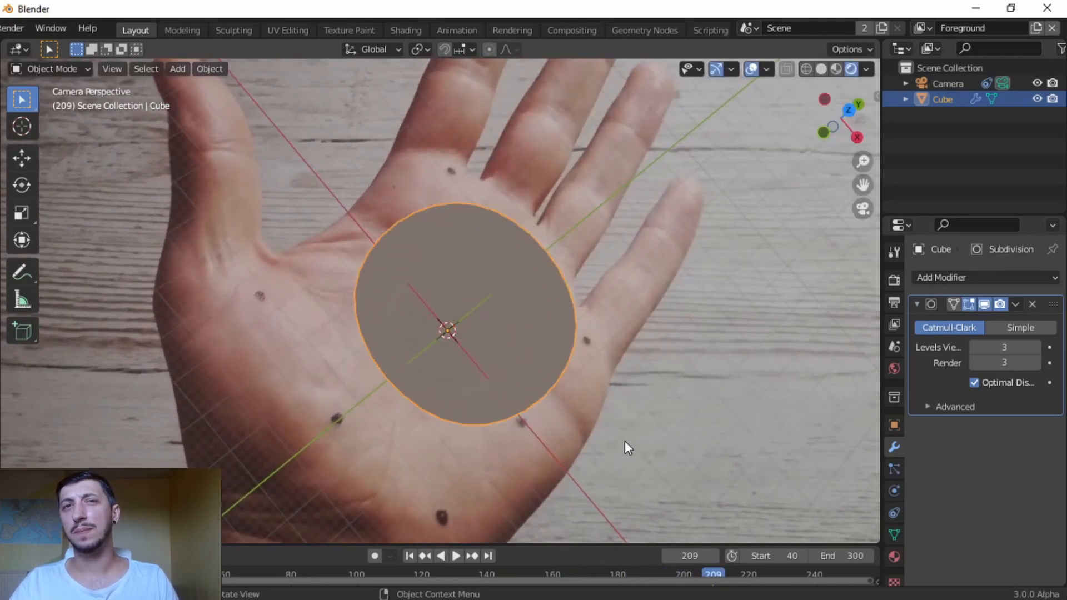
key(g)
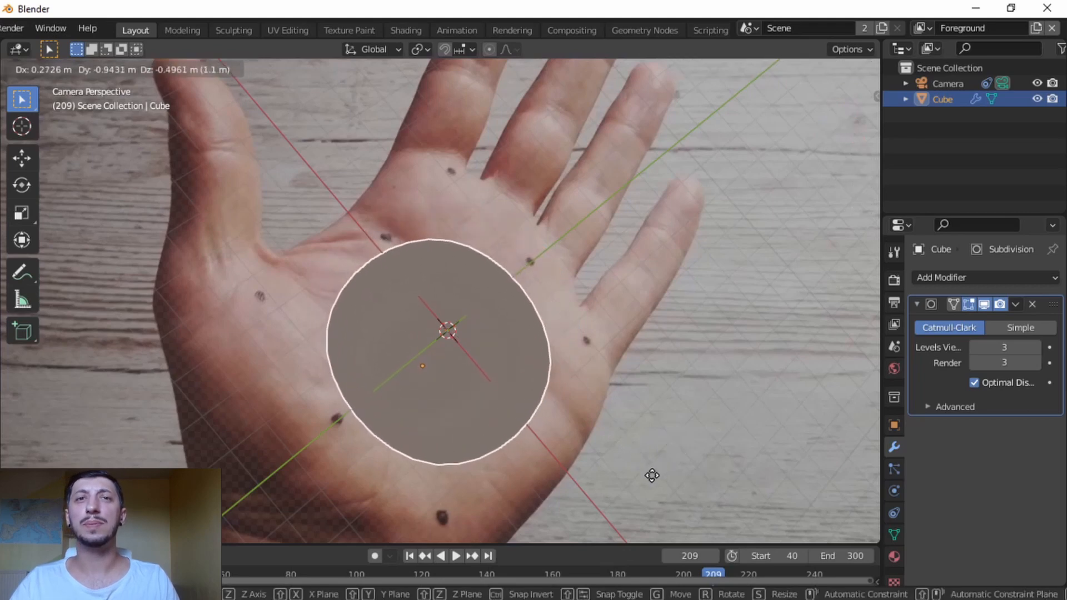
click(652, 474)
key(space)
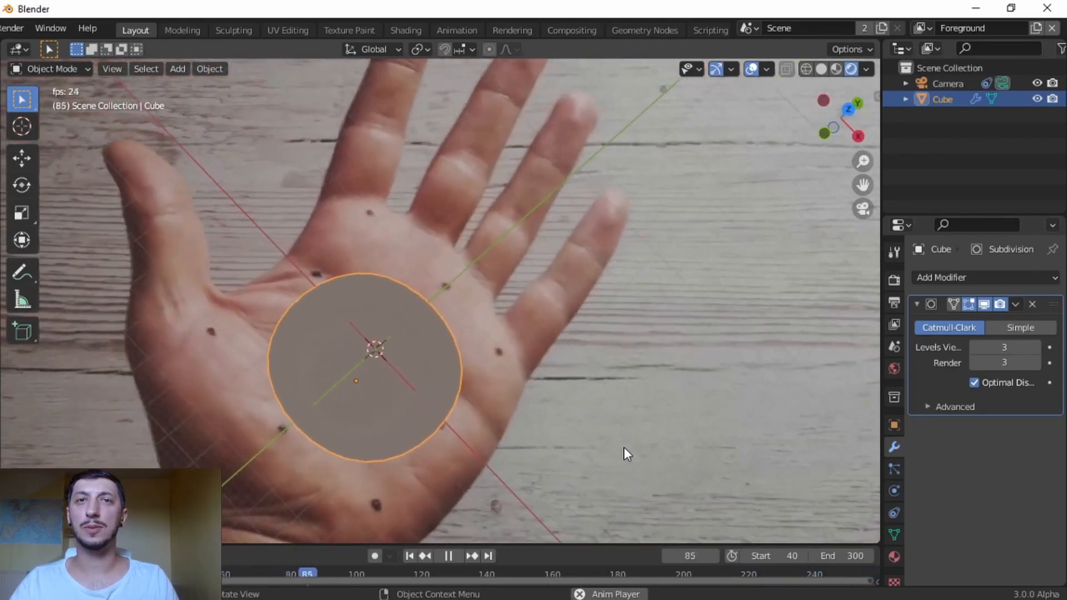
key(space)
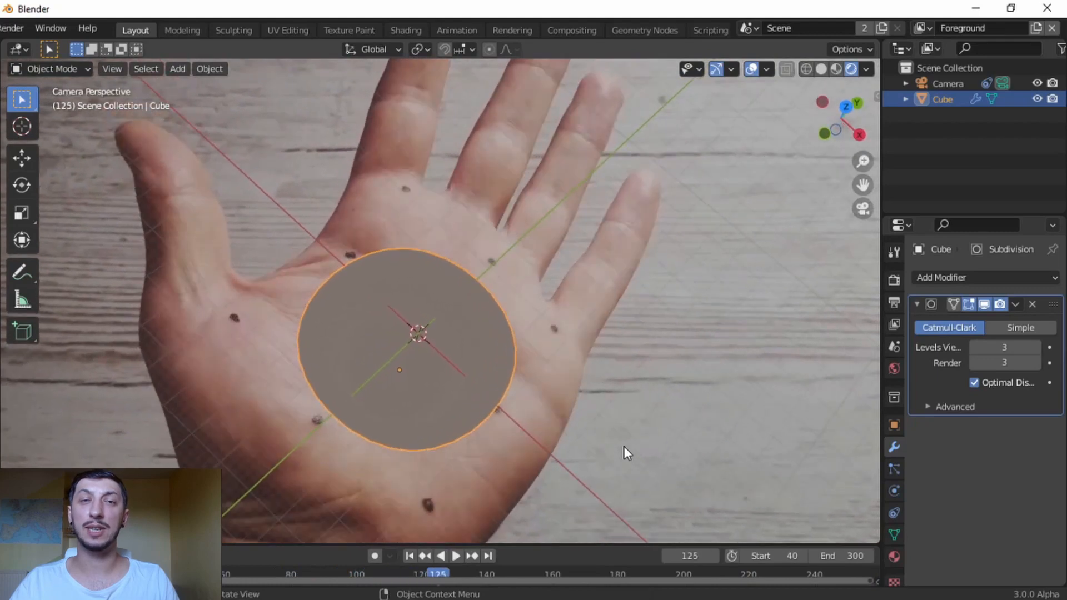
- Undo the bowl's move and scaling, and replay part of the tracked shot
key(ctrl+z)
key(ctrl+z)
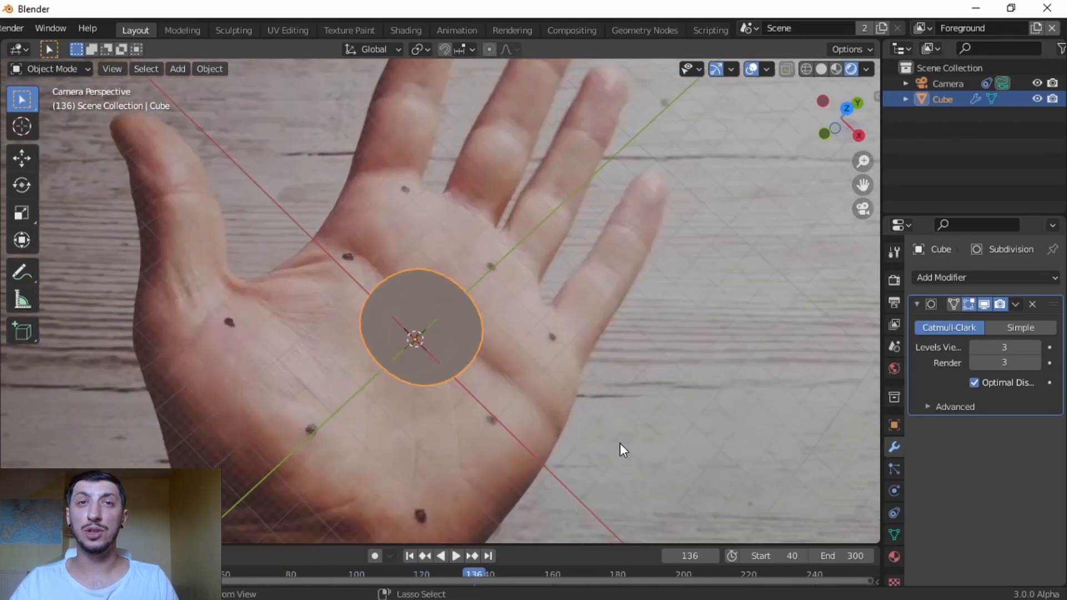
key(space)
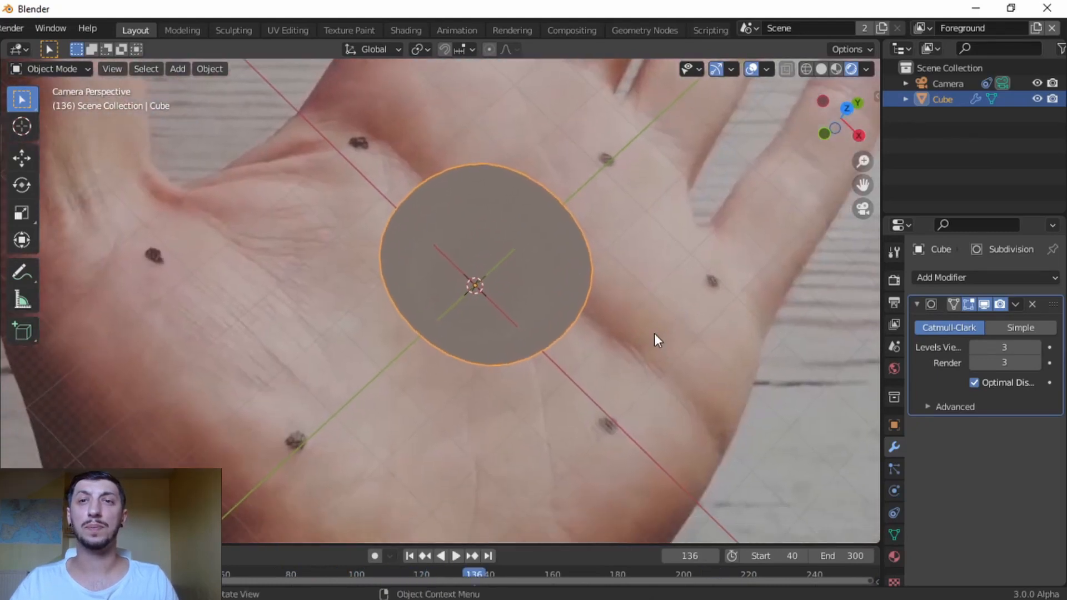
key(space)
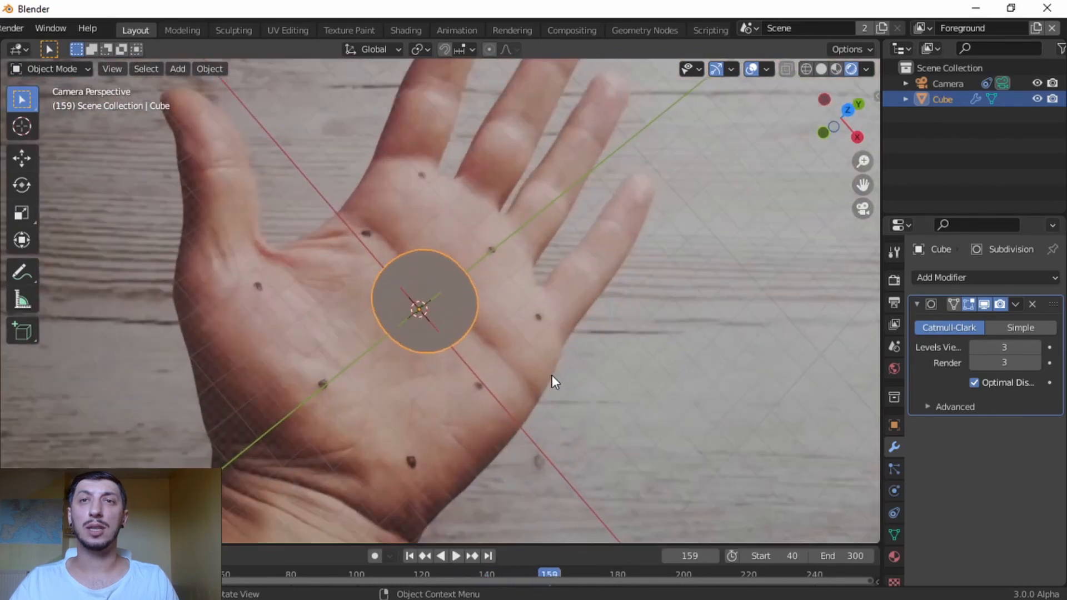
- Add two material slots to the cube and create a material named "See tru" in the first slot
click(895, 556)
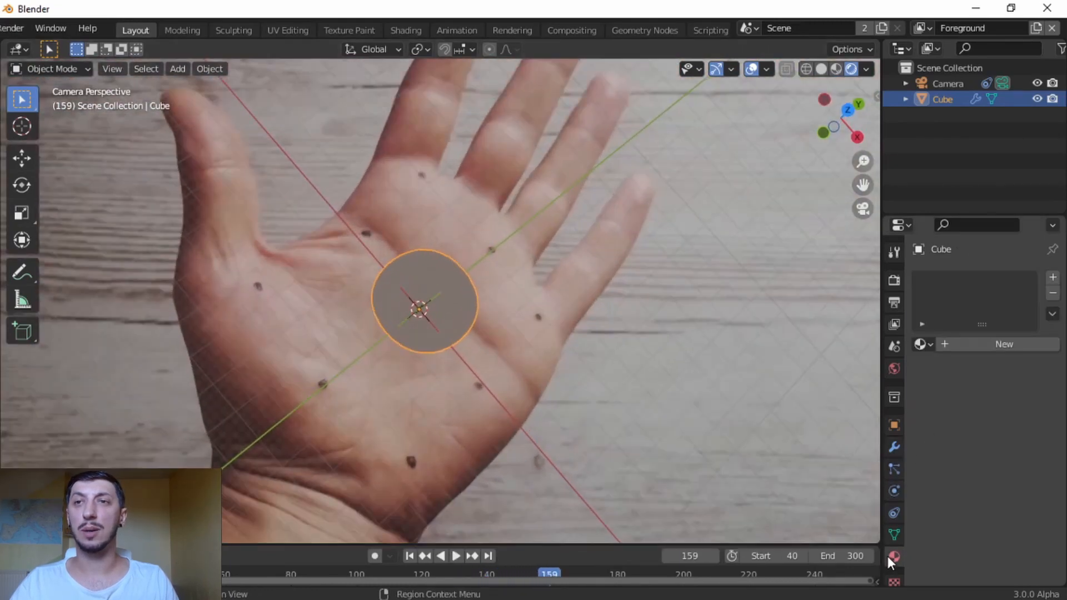
click(1053, 278)
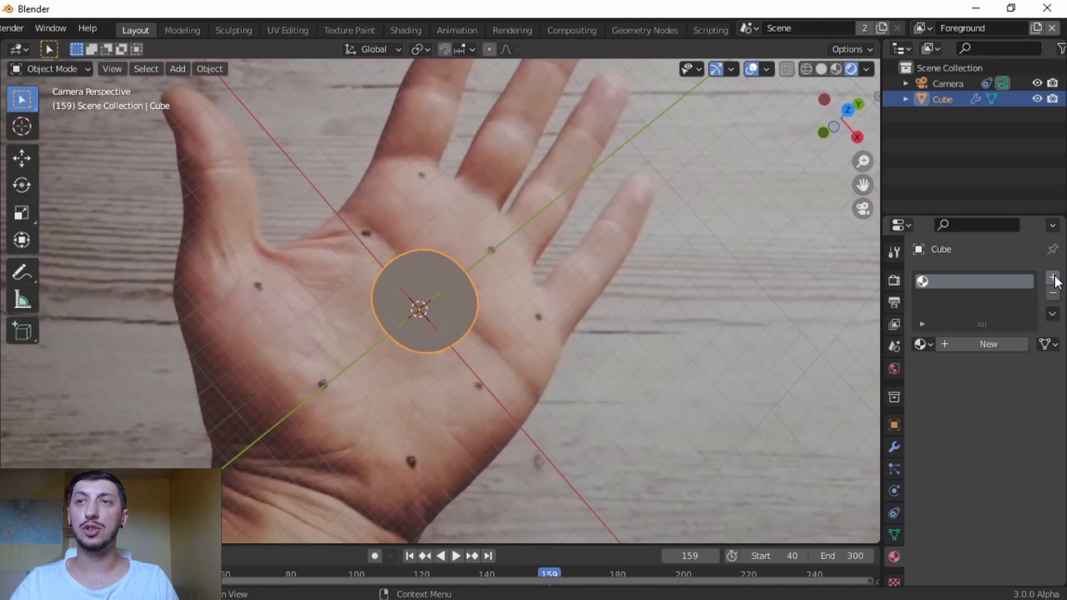
click(1053, 278)
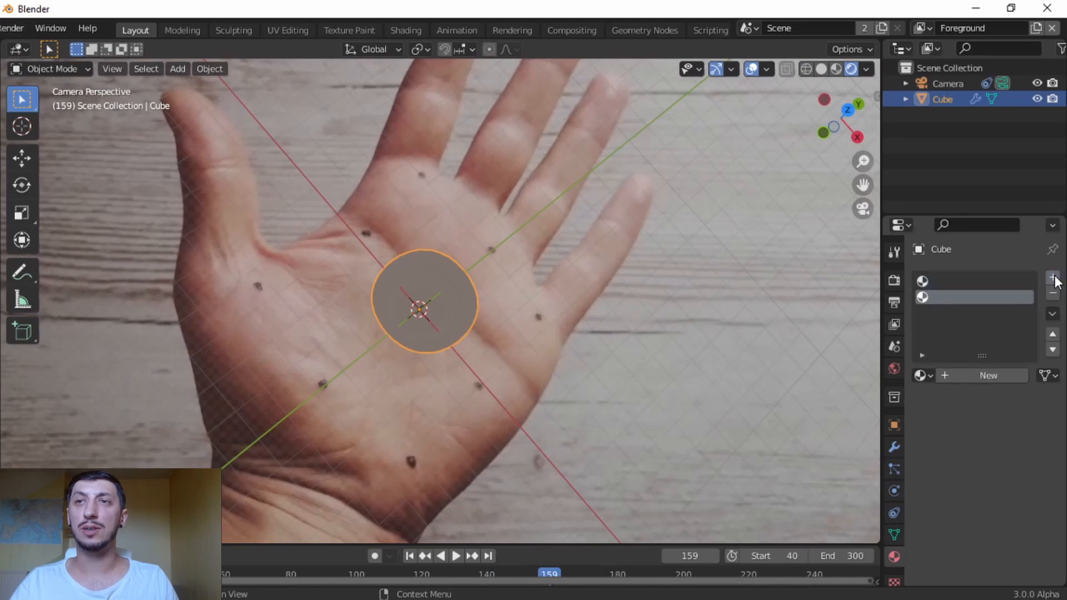
click(940, 282)
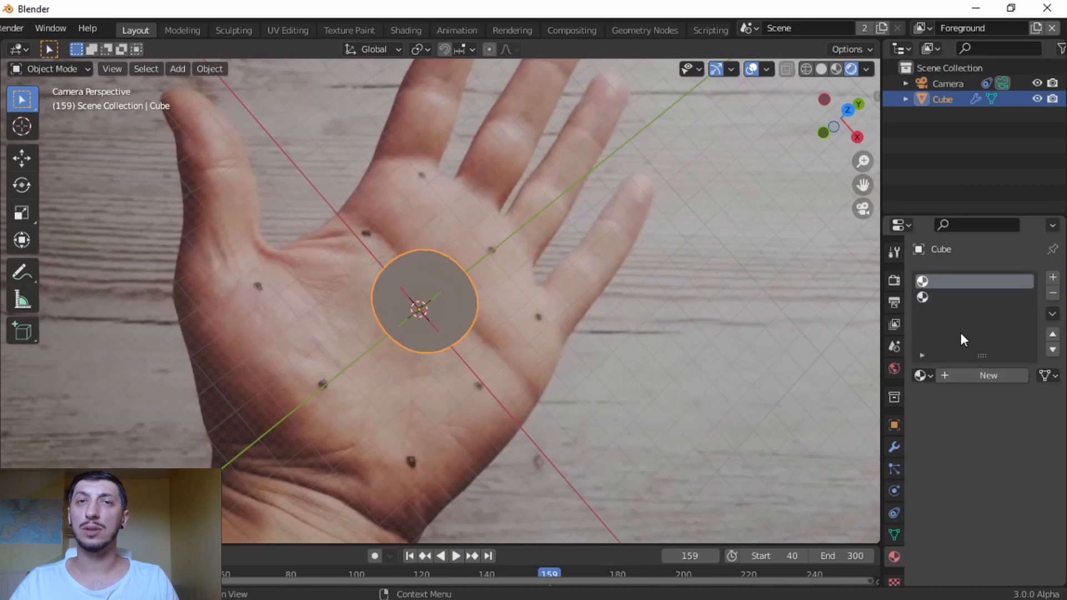
click(976, 375)
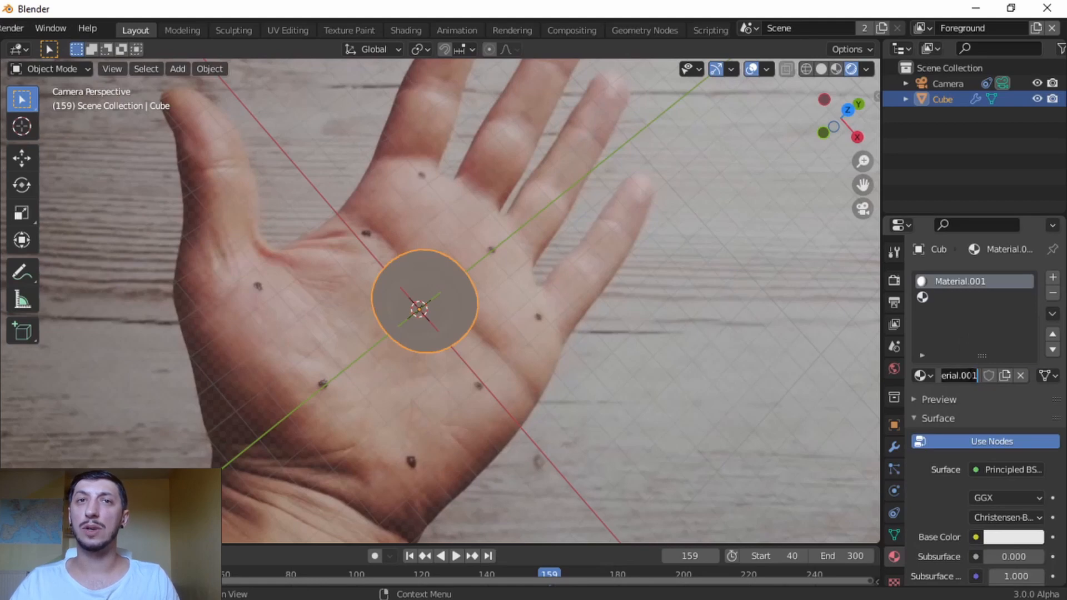
text(See tru)
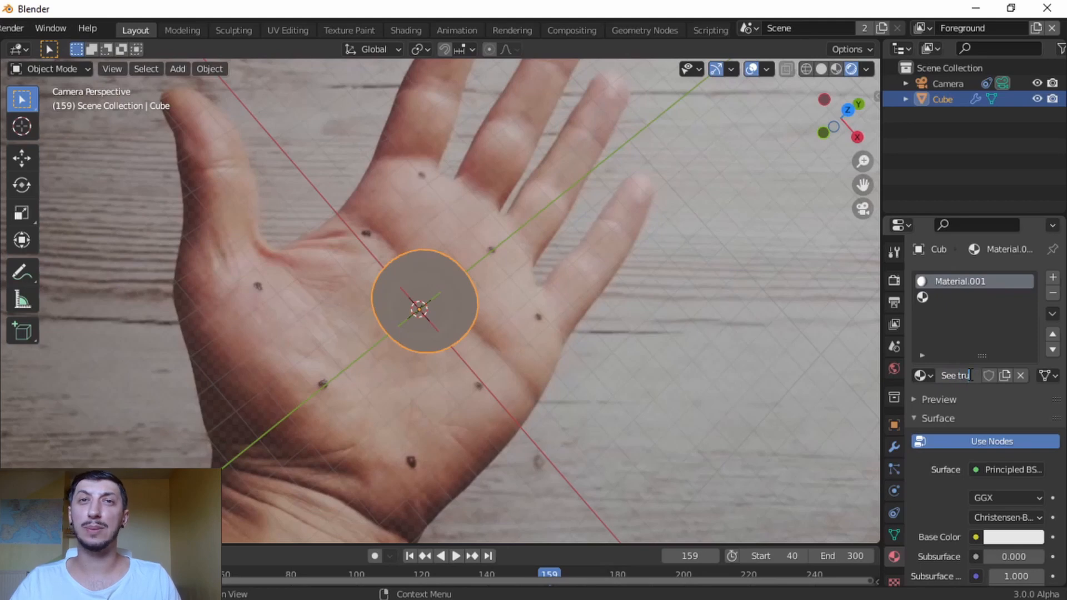
key(Return)
- Create a new material named "Inner hand" in the cube's second material slot
click(959, 296)
click(986, 377)
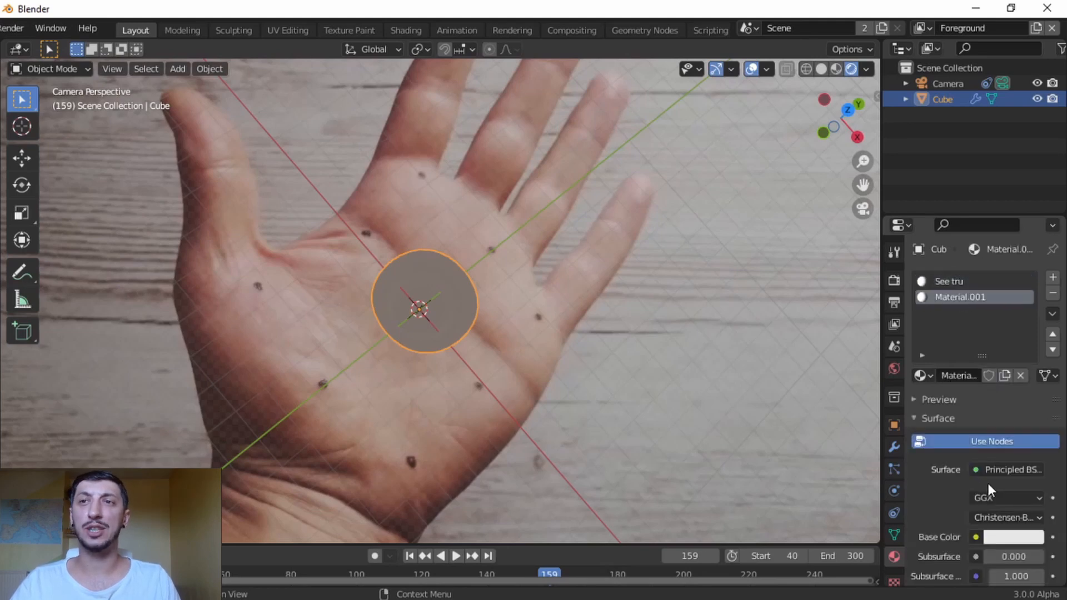
scroll(988, 484, down, 3)
text(Inner hand)
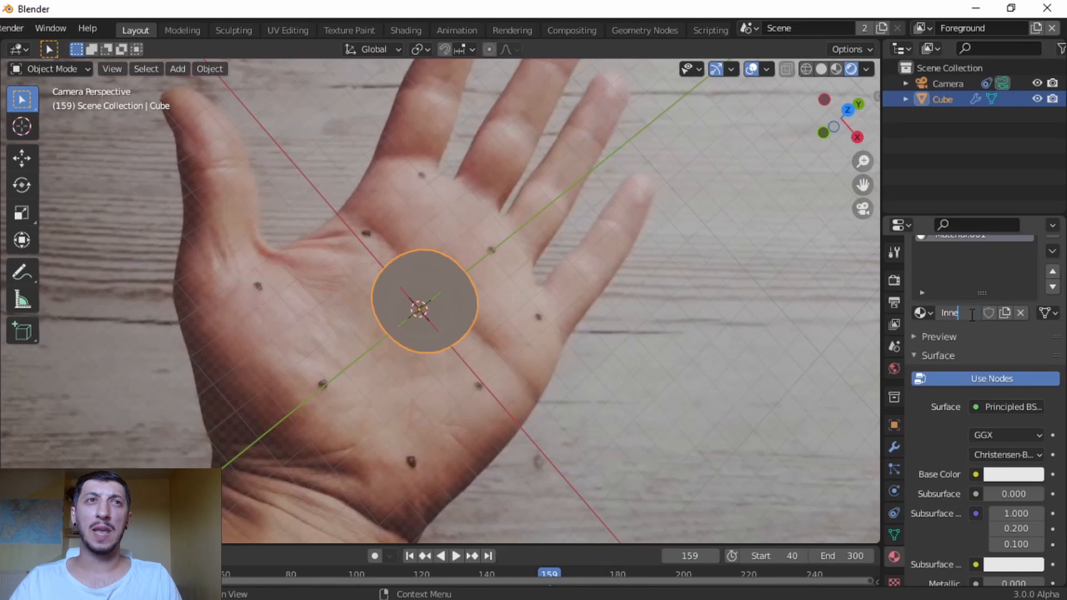
key(Return)
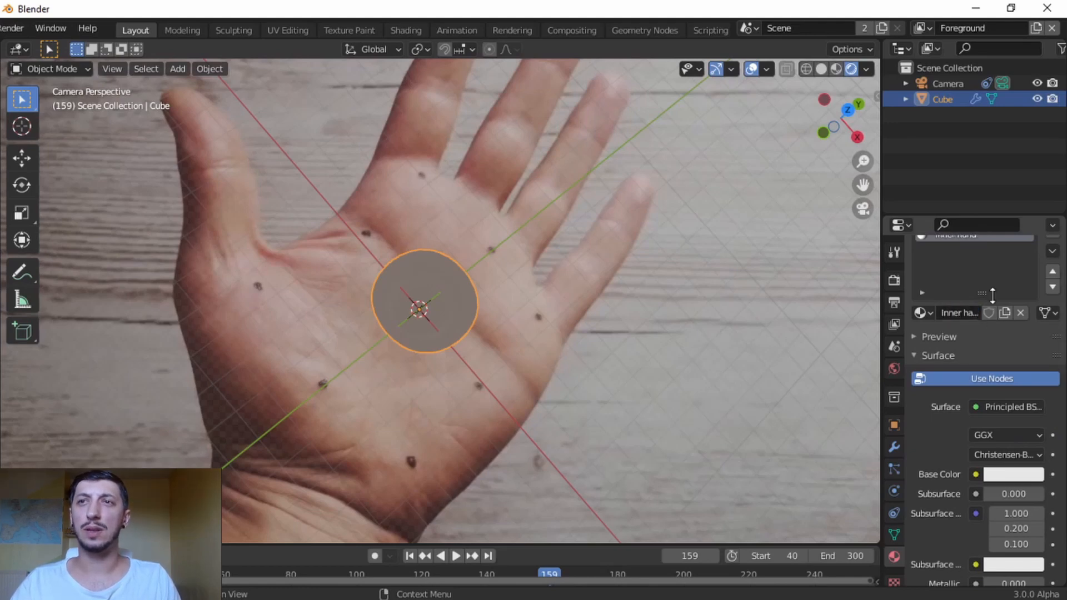
scroll(997, 292, up, 3)
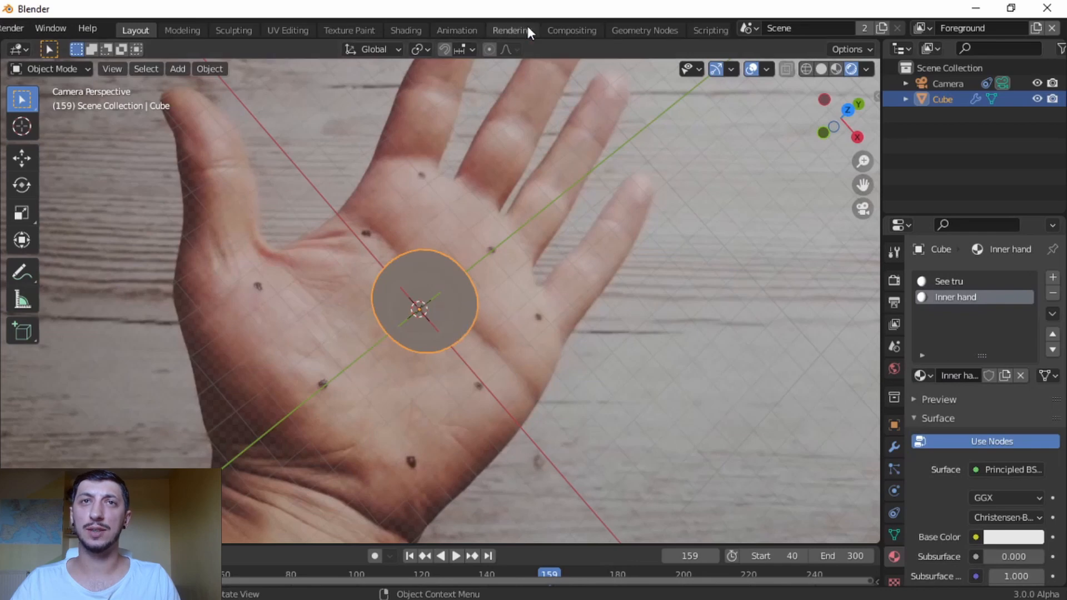
- Use an Image Texture as the Base Color of the See tru material
click(969, 281)
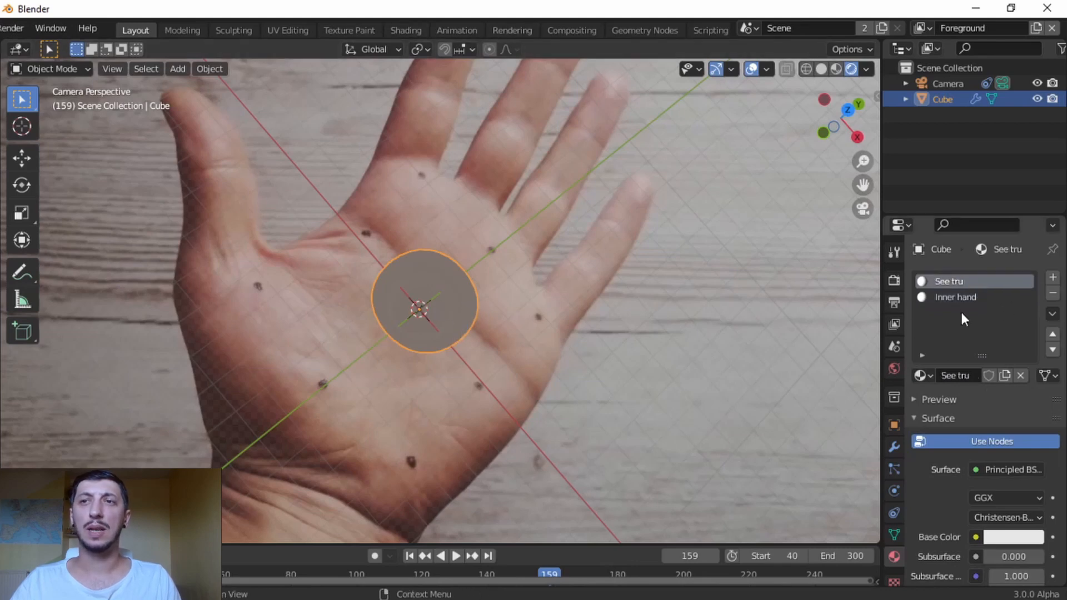
scroll(976, 476, down, 2)
click(976, 506)
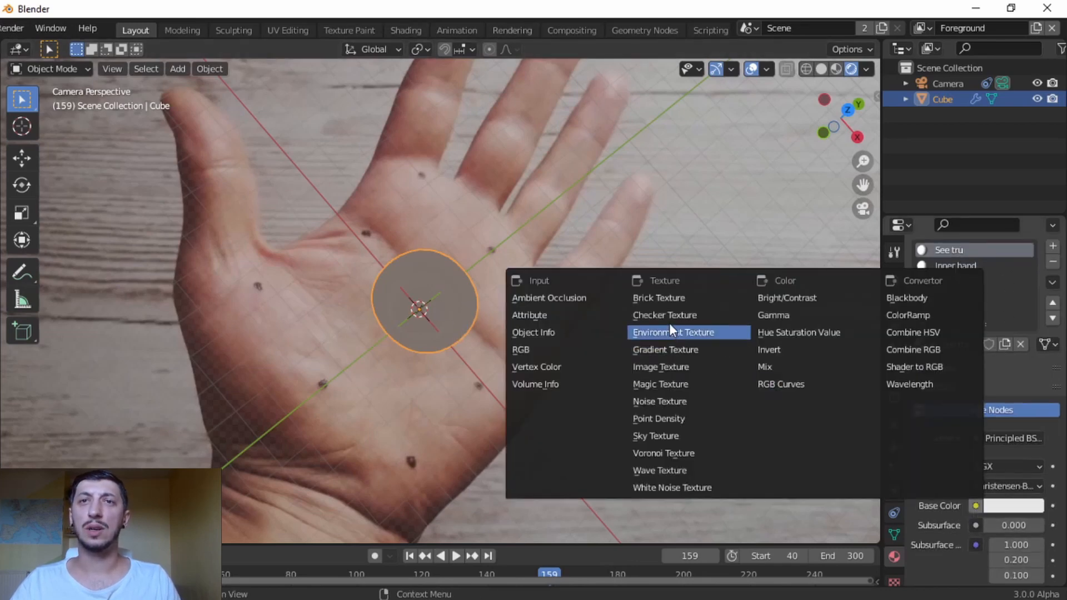
click(664, 368)
scroll(995, 445, down, 4)
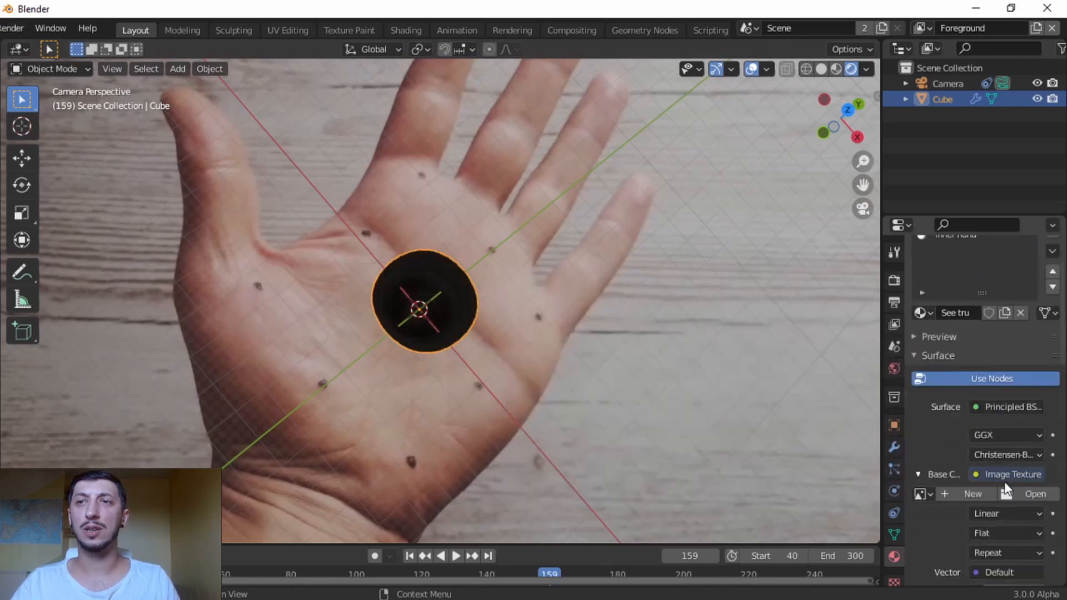
- Load 0001.jpg from E:\Hand pixa jpeg into the See tru material's image texture and inspect it on the bowl
click(1035, 463)
click(186, 142)
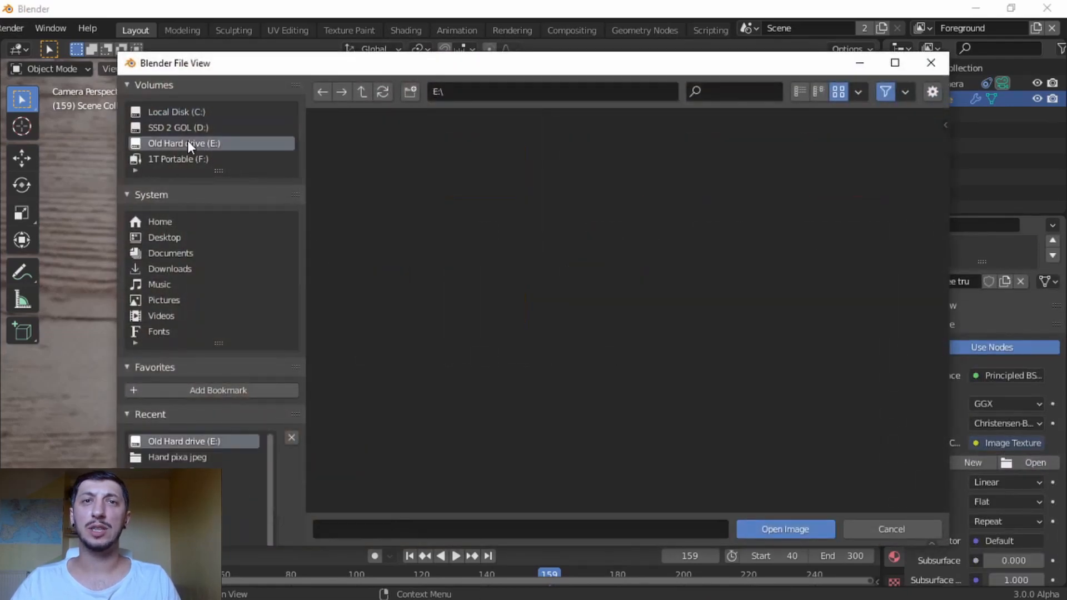
double_click(375, 302)
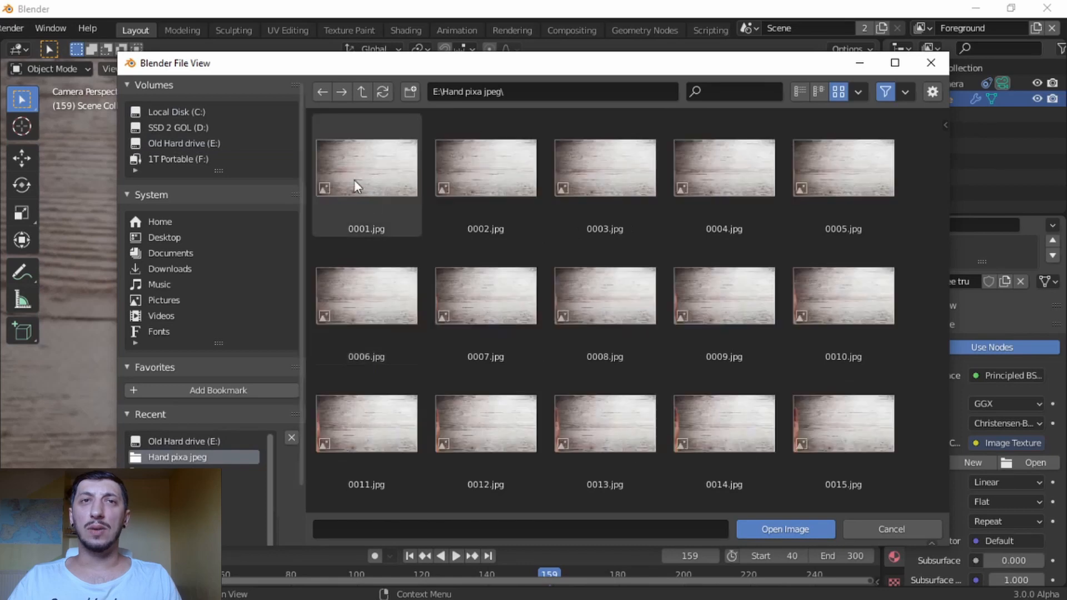
click(350, 178)
click(783, 531)
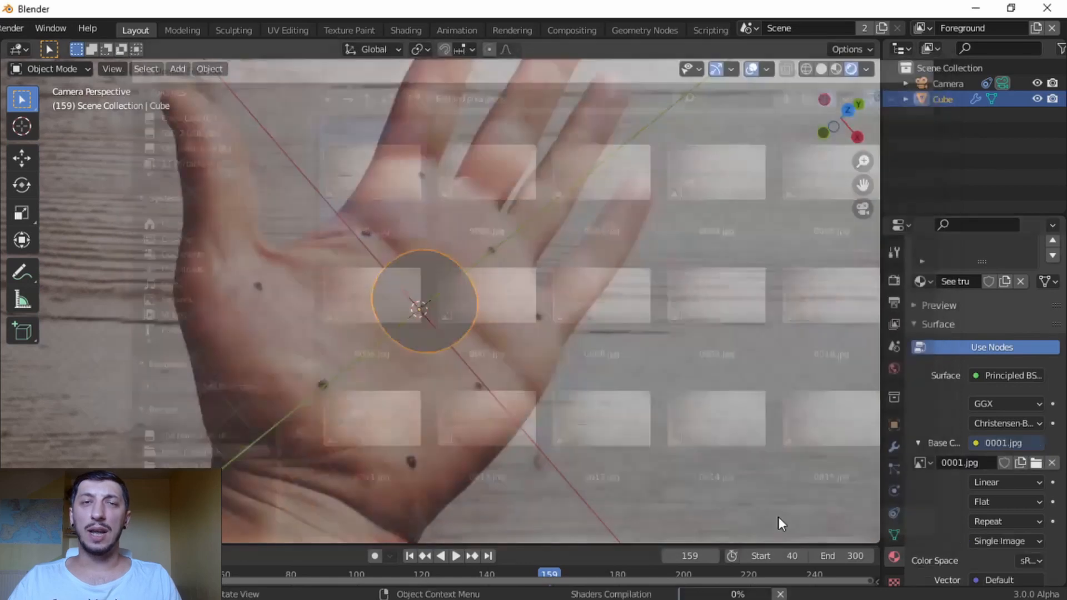
scroll(459, 354, up, 5)
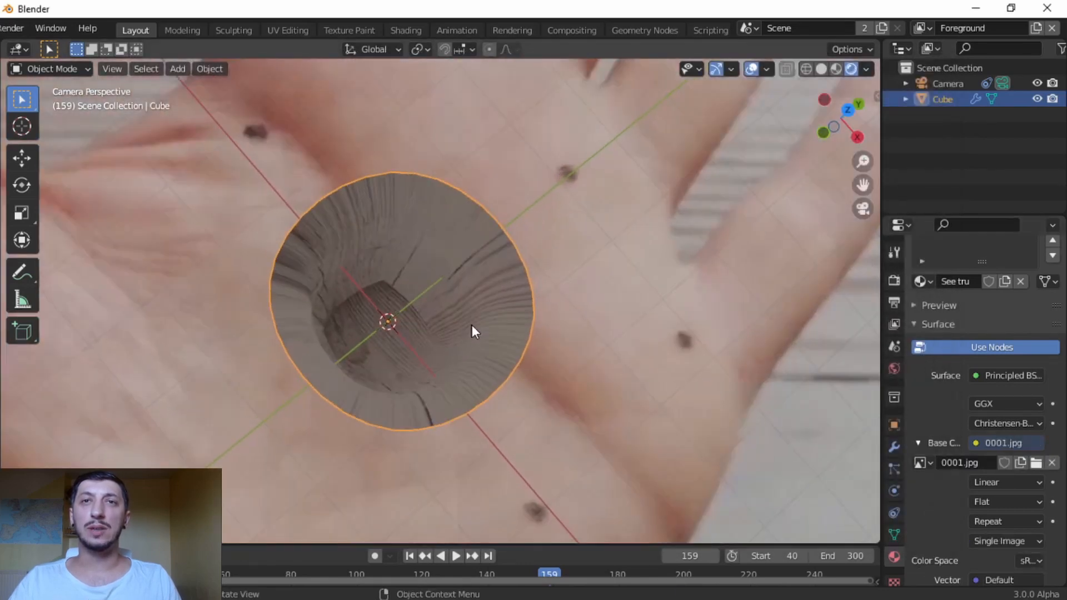
- Make the See tru slot active, enter Edit Mode on the cube, and select its bottom face in face selection mode
drag(981, 262, 987, 356)
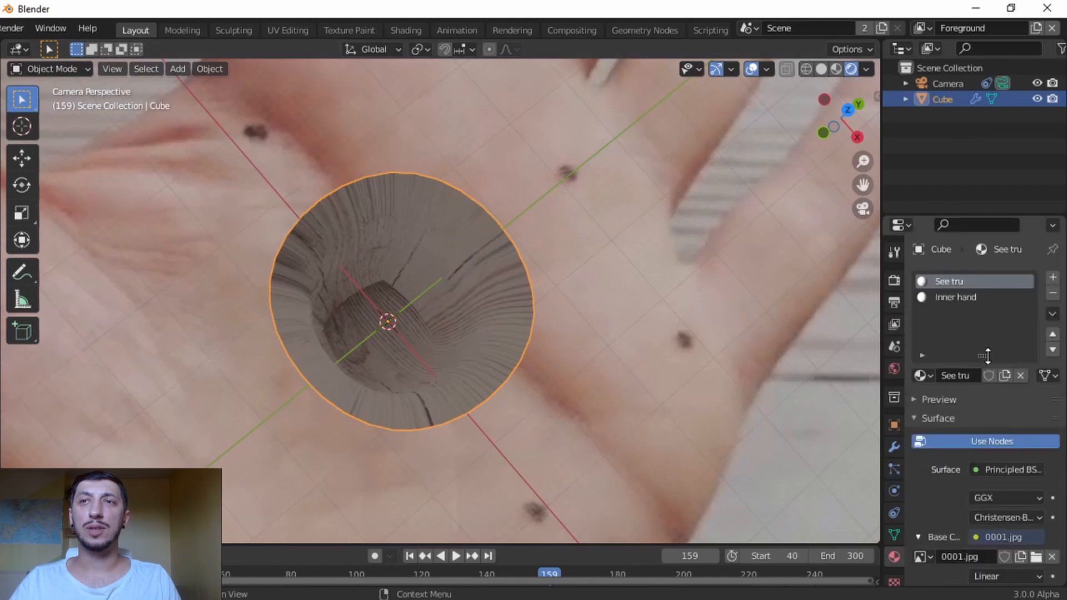
click(956, 299)
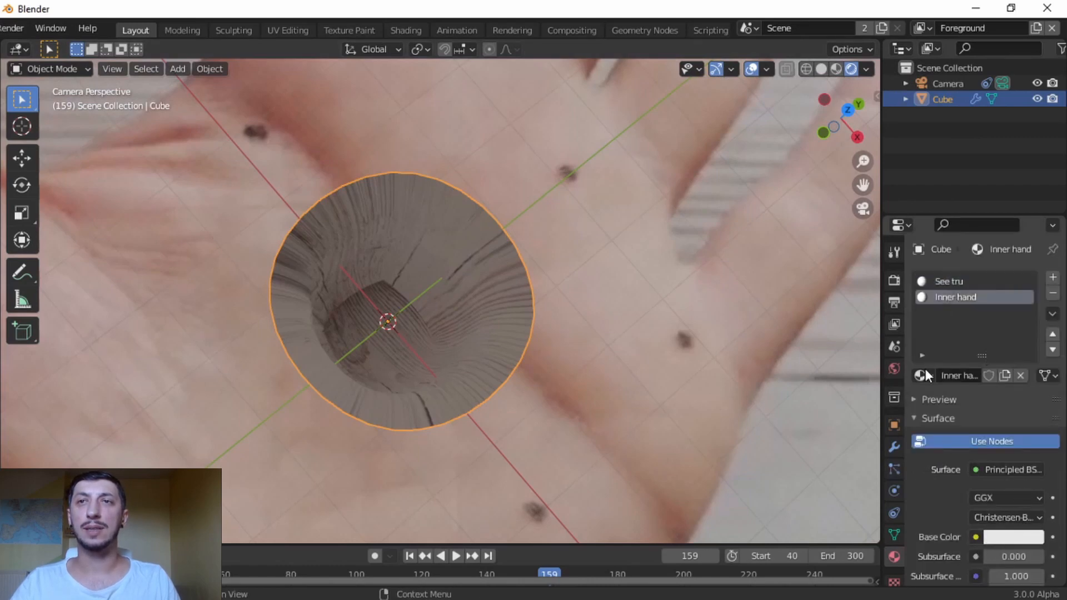
click(948, 281)
key(Tab)
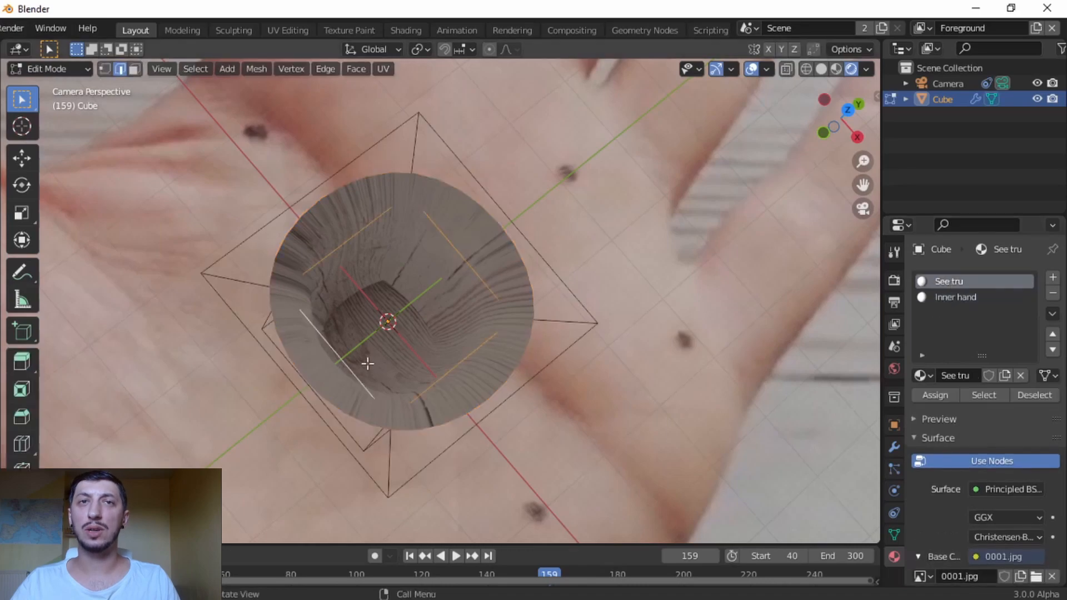
middle_drag(446, 417, 396, 200)
click(134, 69)
click(500, 290)
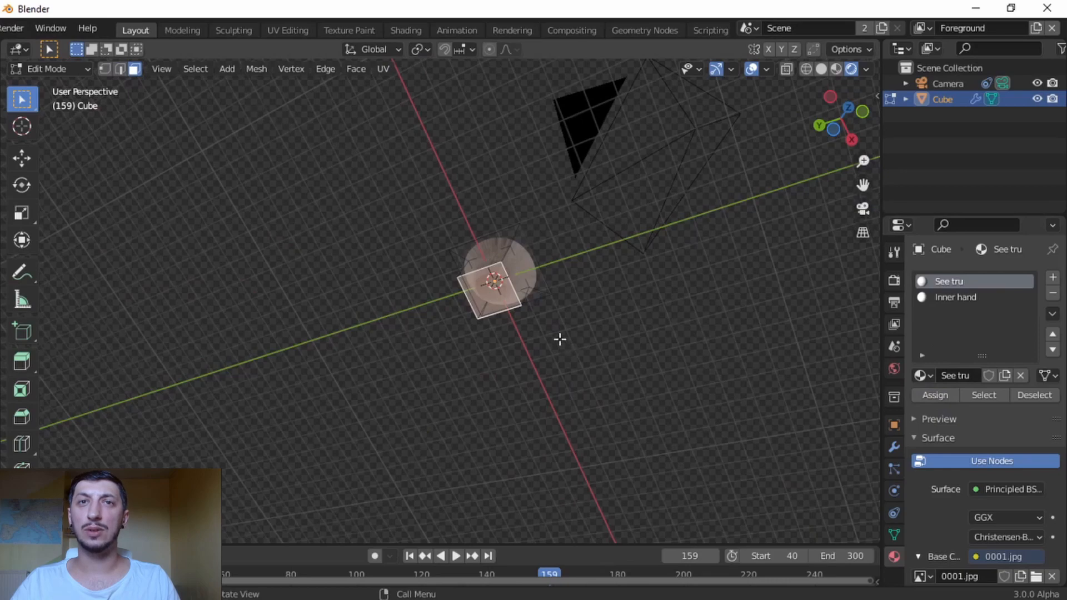
- Invert the face selection, assign the Inner hand material to every face except the bottom one, and return to Object Mode in camera view
middle_drag(560, 339, 623, 394)
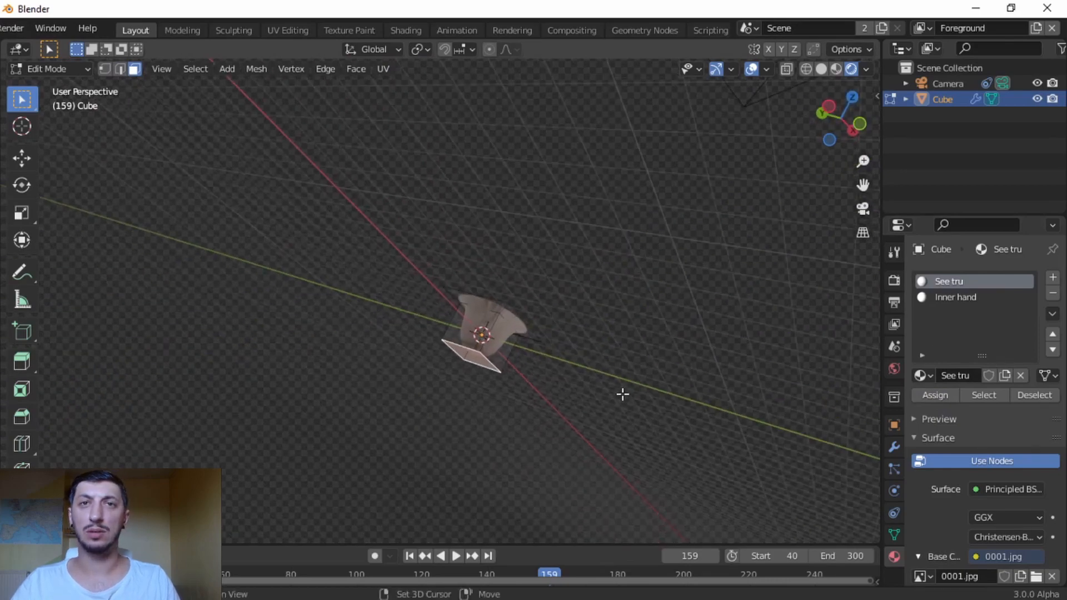
key(ctrl+l)
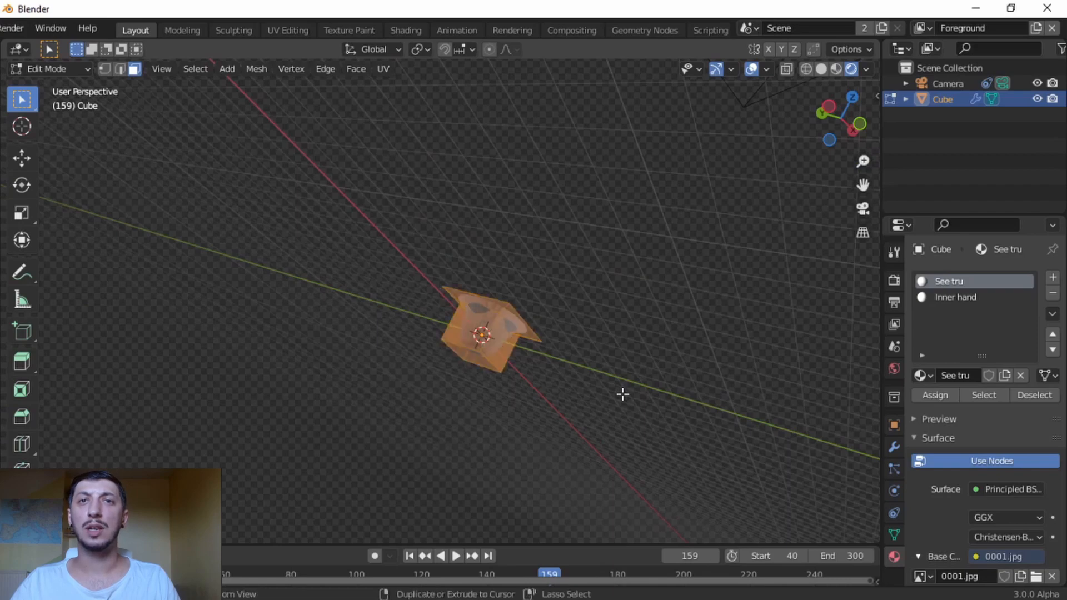
scroll(541, 403, up, 6)
shift+middle_drag(562, 431, 533, 384)
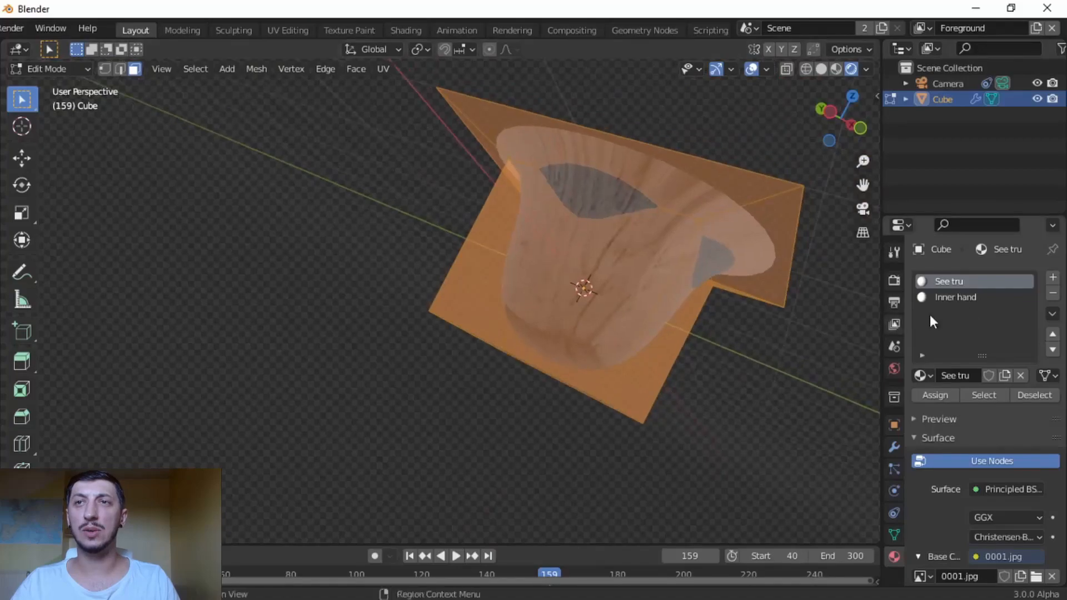
click(971, 298)
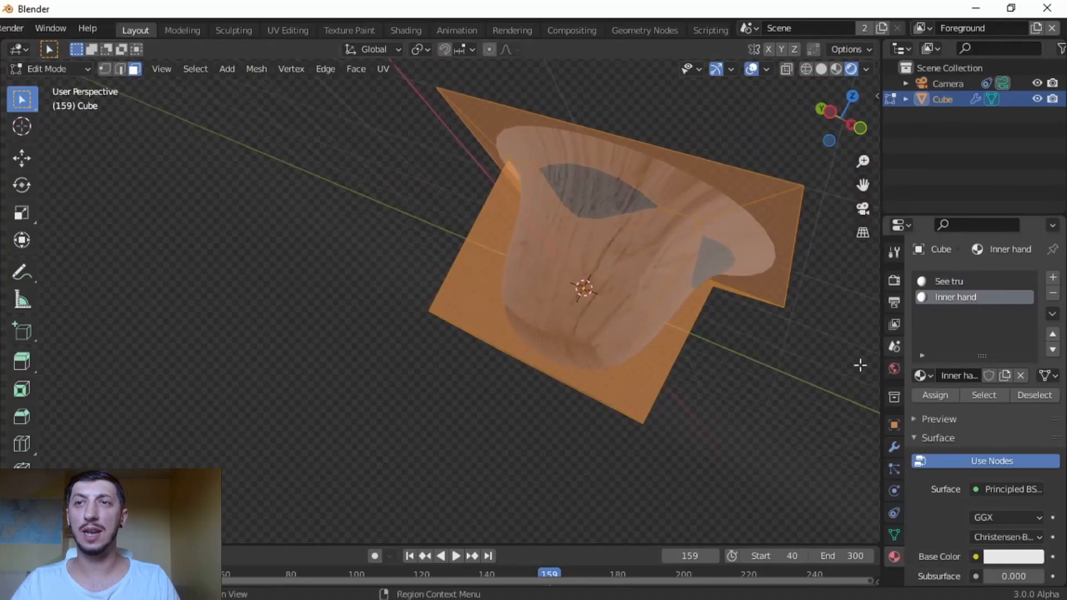
click(948, 398)
scroll(679, 314, down, 5)
middle_drag(729, 321, 549, 385)
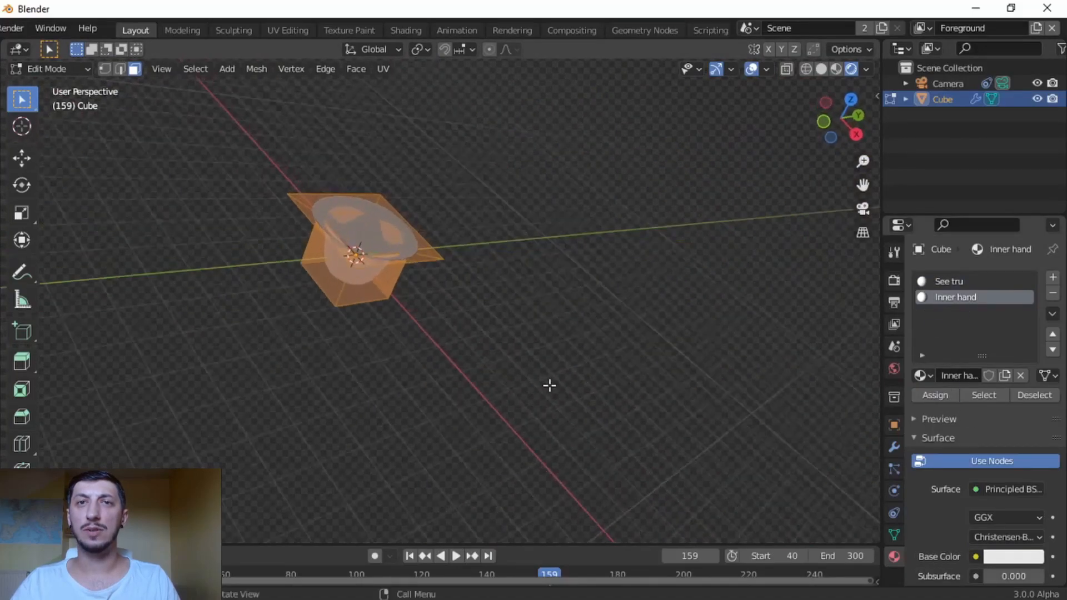
key(KP_0)
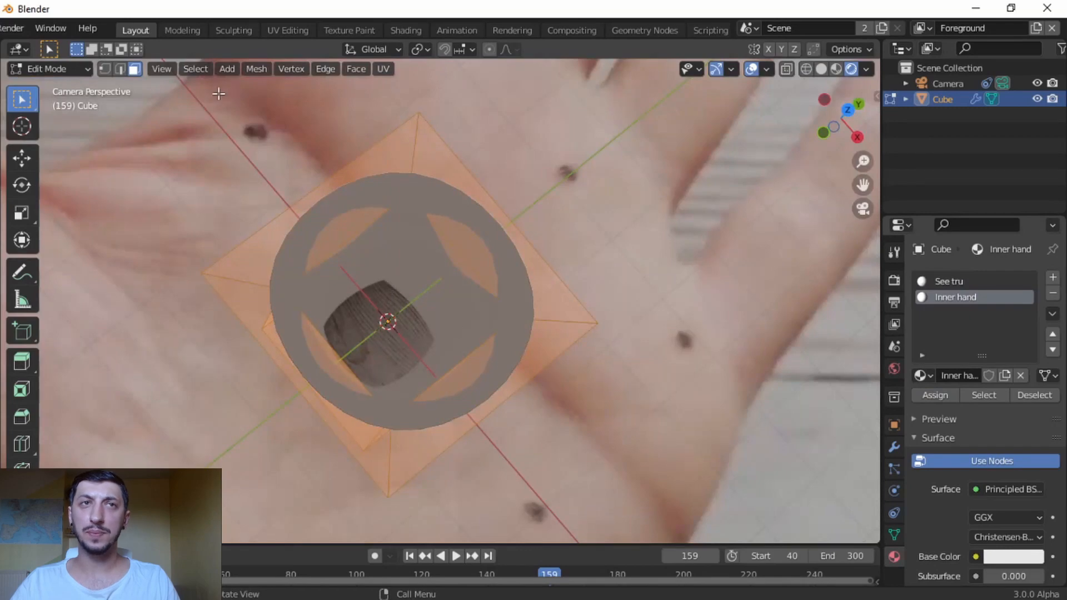
key(Tab)
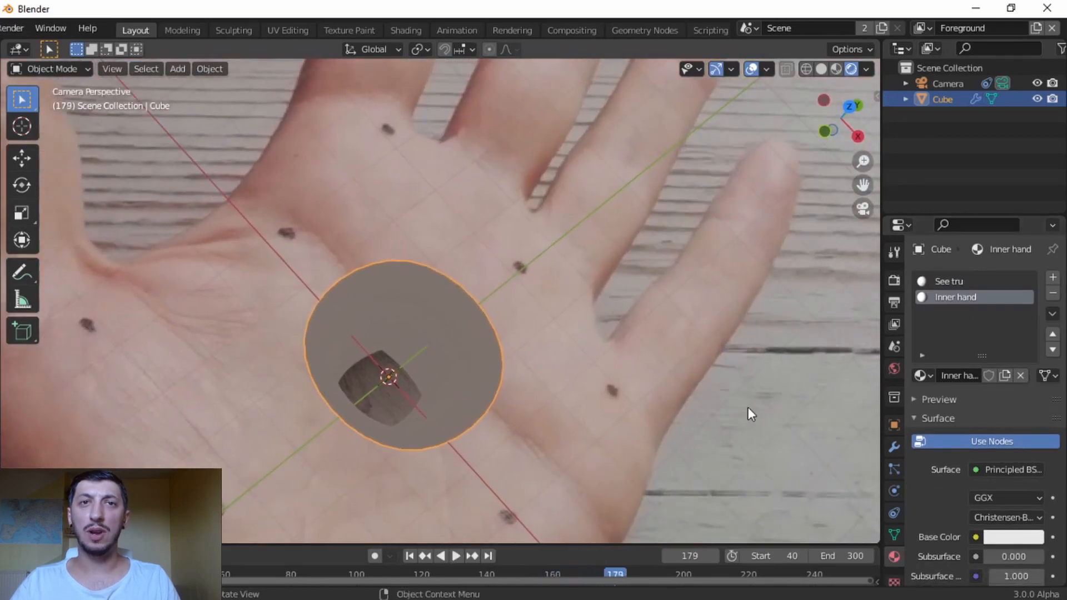
- Map the See tru material's image texture with the Window output of Texture Coordinate
click(959, 282)
scroll(988, 442, down, 10)
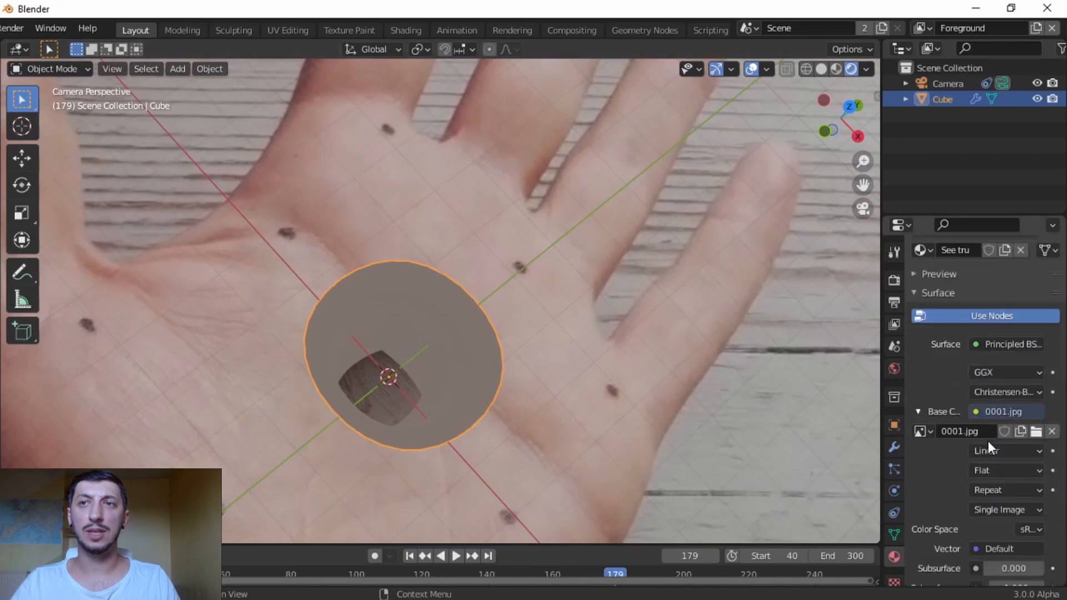
click(998, 423)
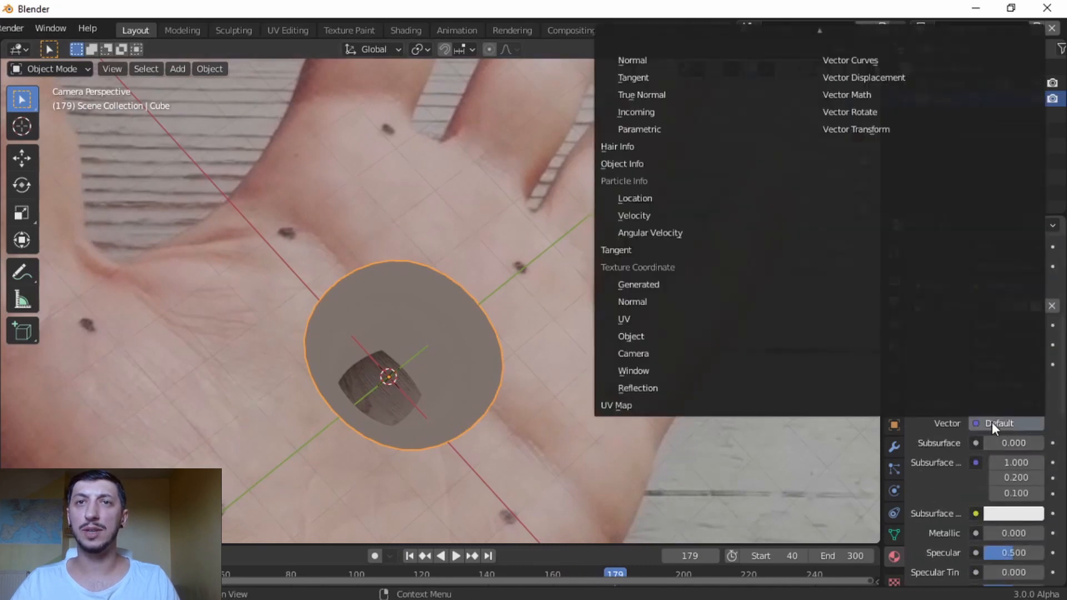
click(645, 367)
scroll(454, 371, down, 5)
- Play the animation in camera view and orbit around the bowl to examine how the footage texture follows its bottom
key(space)
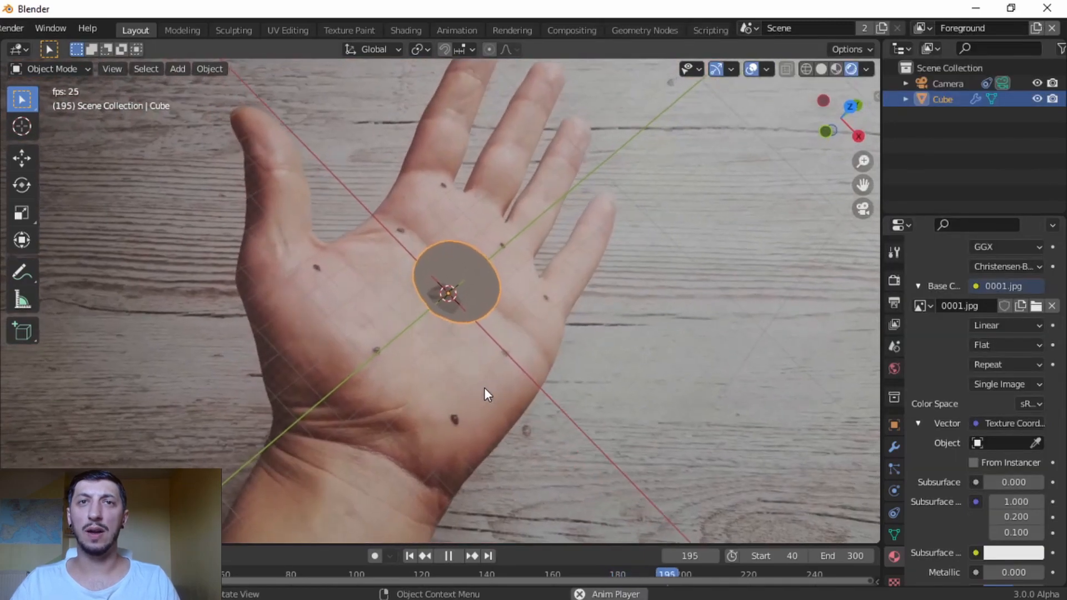
key(space)
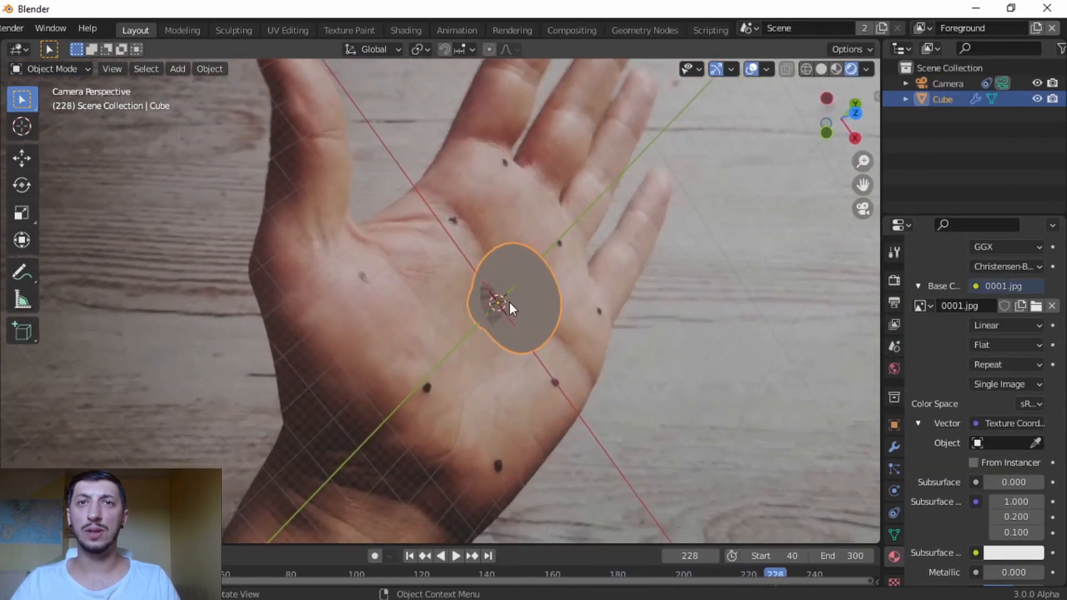
key(space)
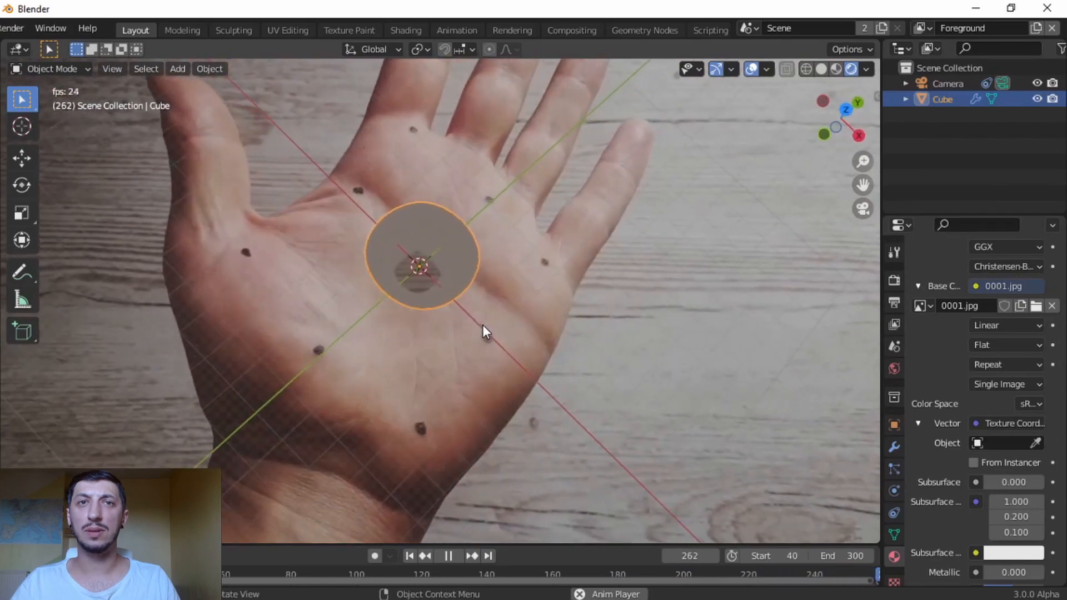
key(space)
scroll(488, 329, up, 5)
shift+middle_drag(476, 355, 651, 365)
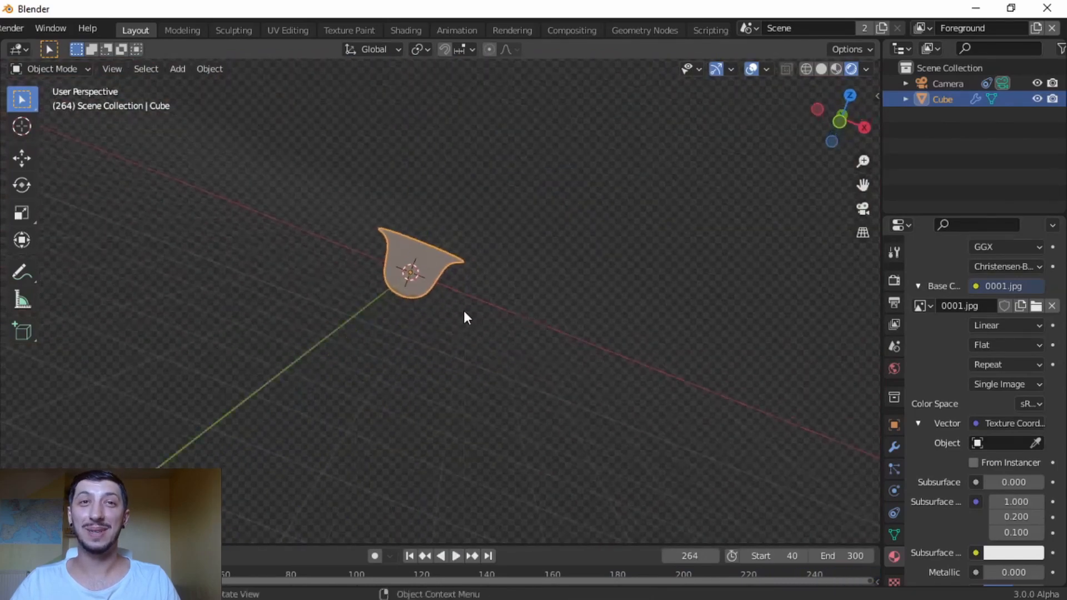
scroll(461, 308, up, 7)
scroll(614, 399, down, 5)
- In Edit Mode, select the cube's bottom face and inset it twice by a very small thickness to sharpen the bowl's bottom edge
key(Tab)
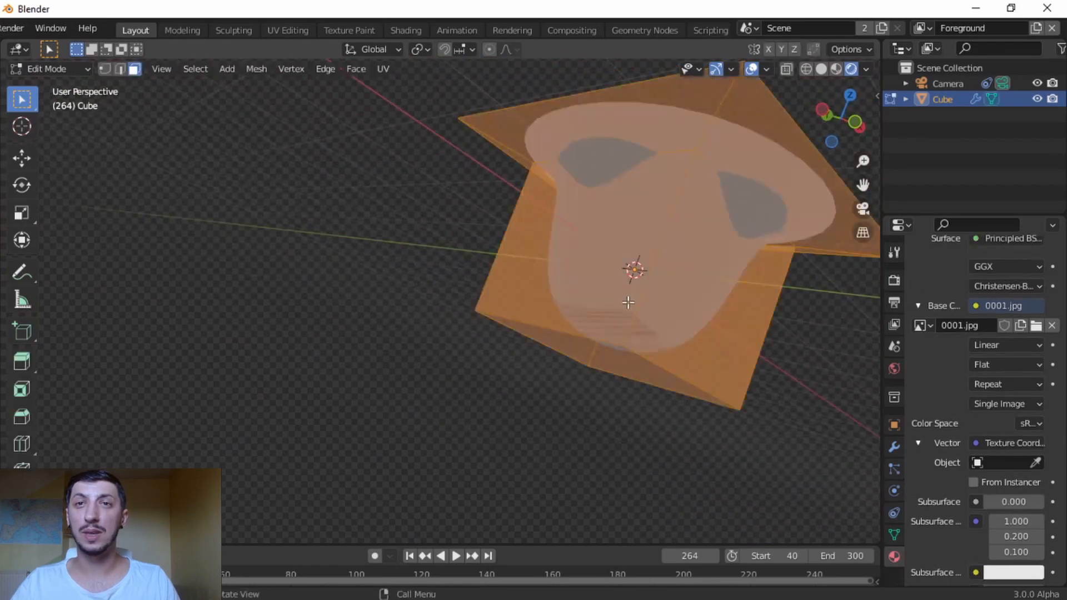
scroll(685, 369, up, 3)
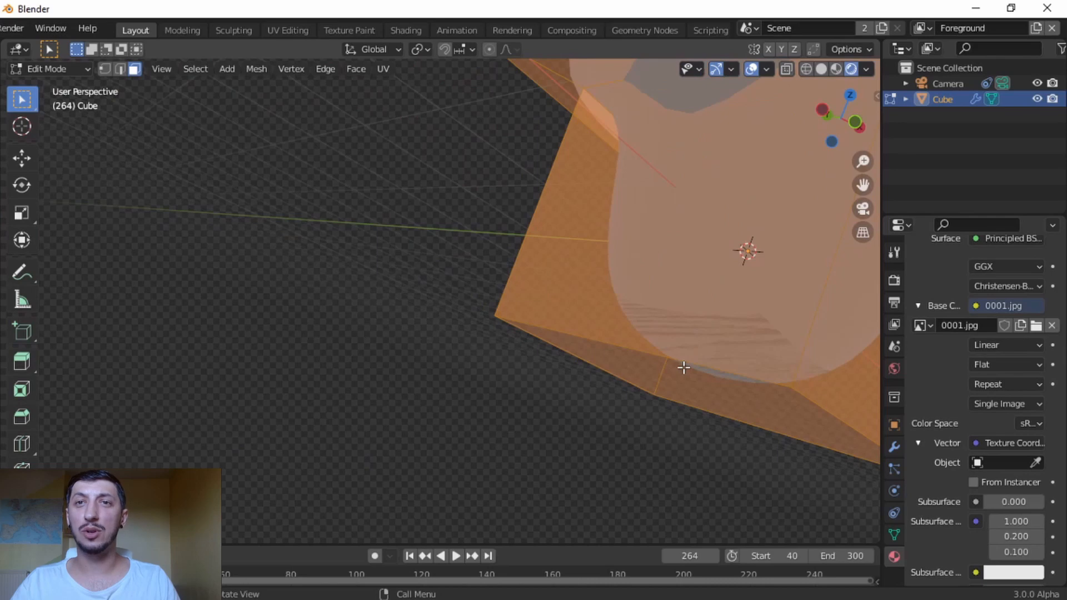
click(683, 368)
middle_drag(673, 395, 609, 398)
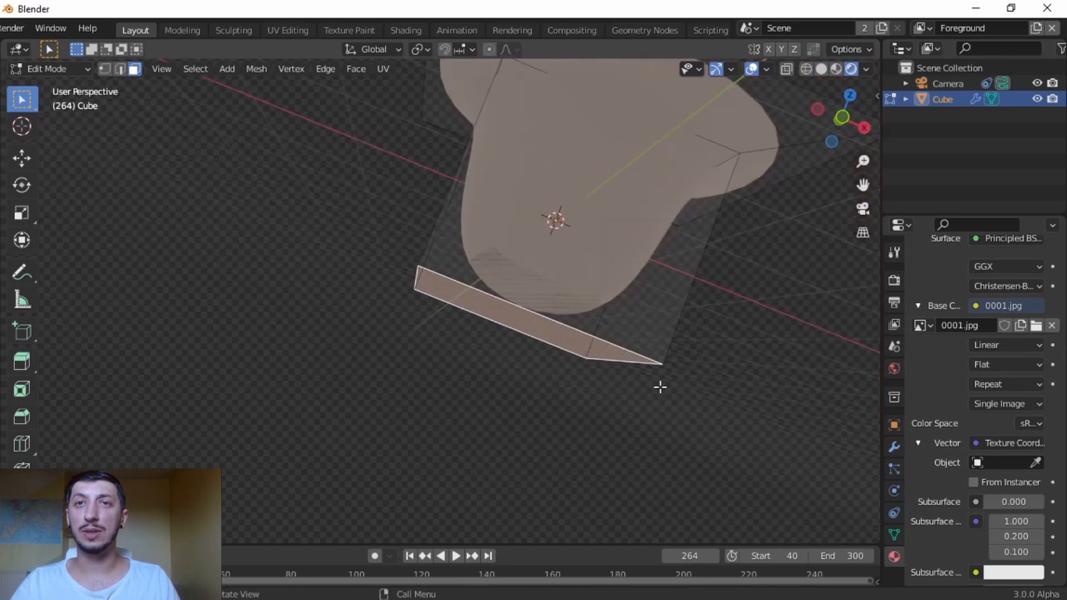
key(i)
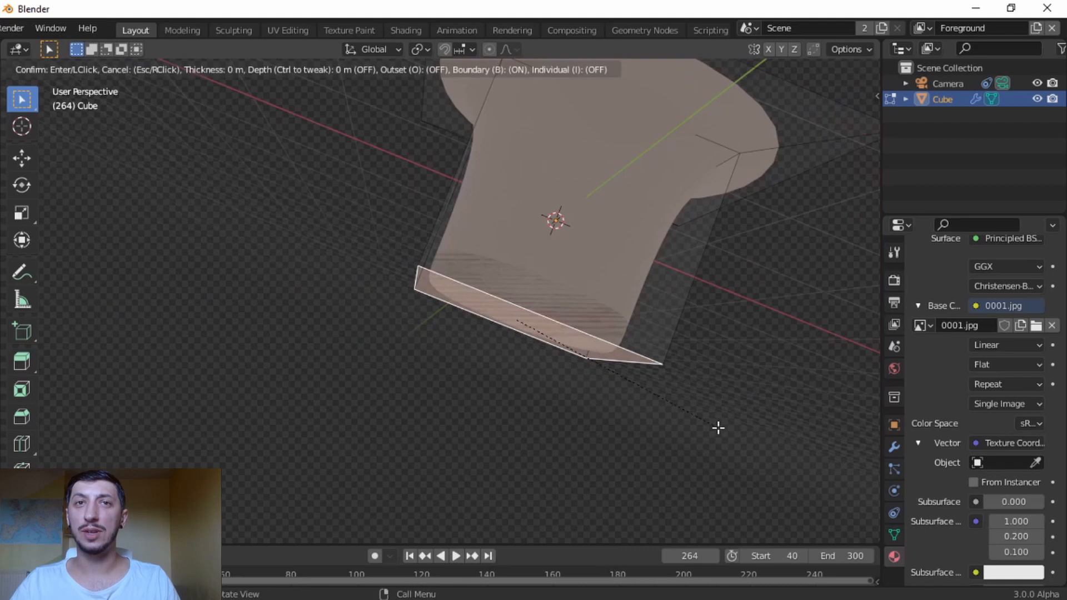
click(716, 427)
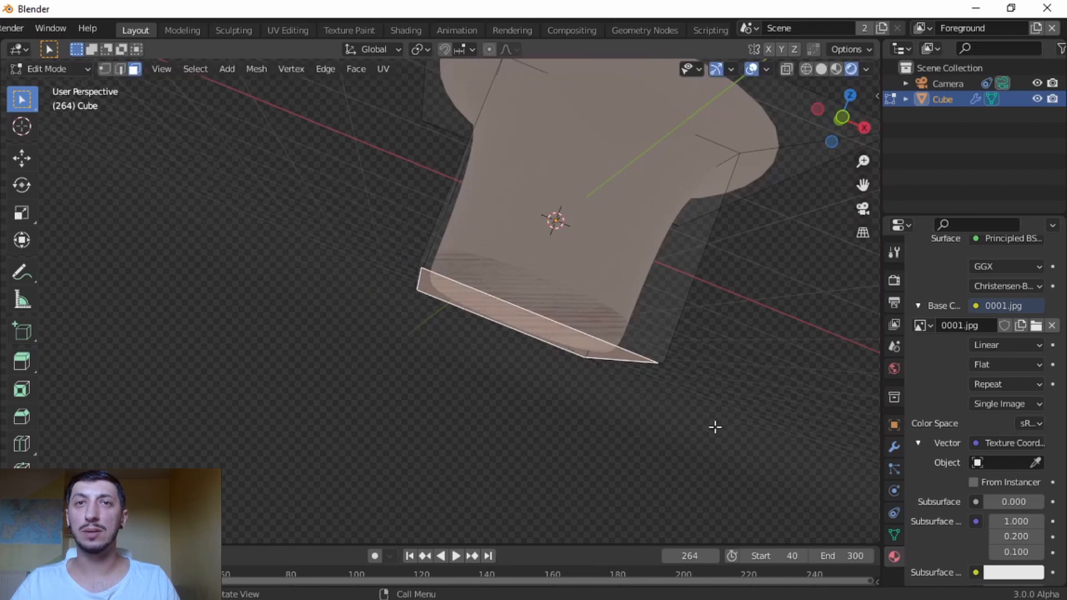
middle_drag(628, 419, 557, 463)
key(i)
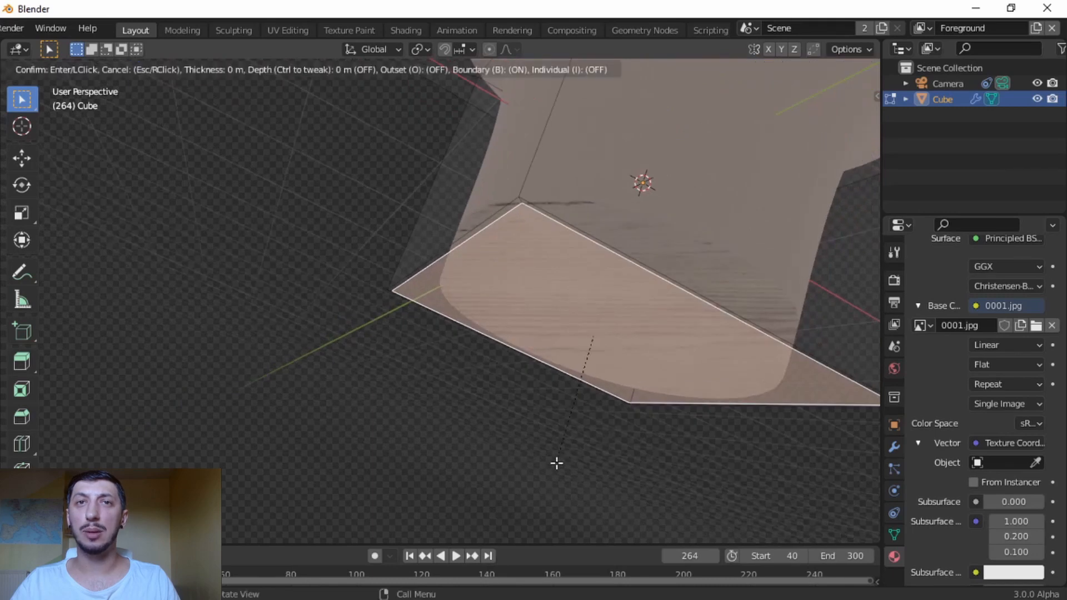
click(560, 462)
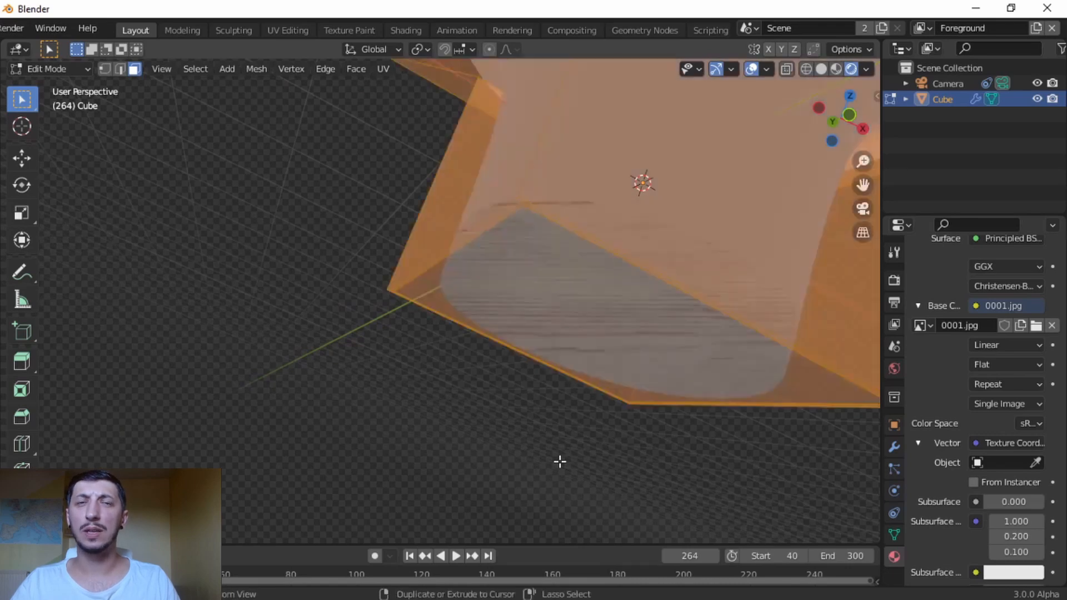
- Invert the selection and assign the Inner hand material to all faces except the inset bottom face
key(ctrl+i)
scroll(1017, 408, up, 10)
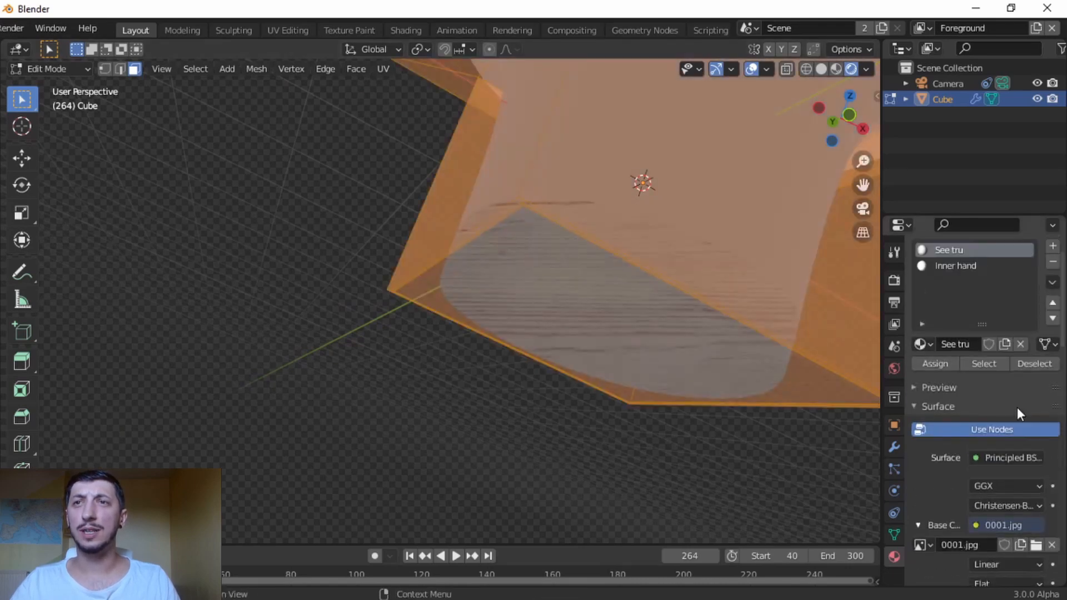
click(947, 297)
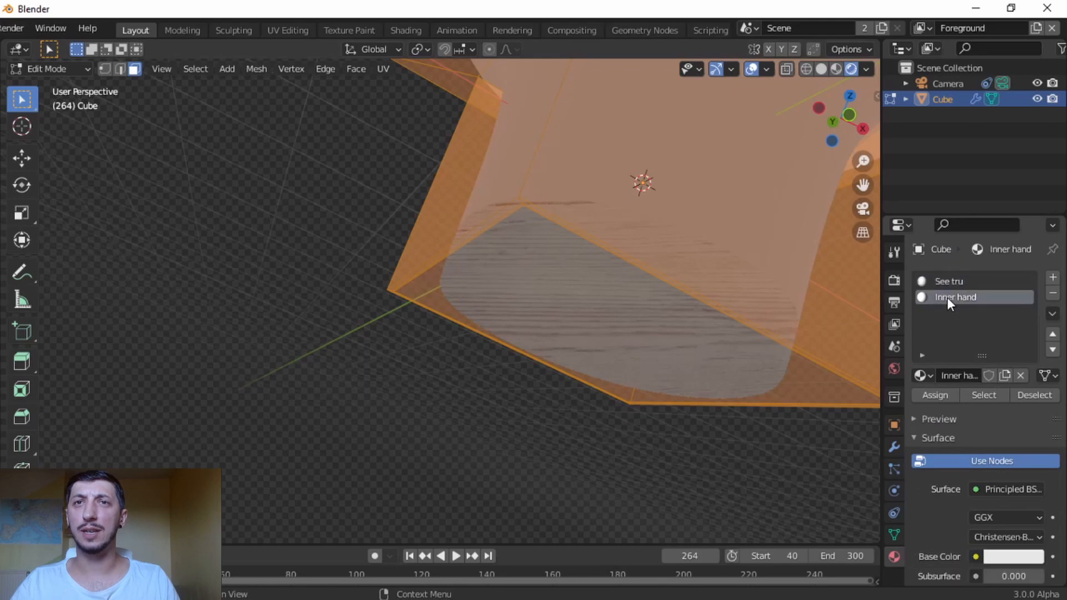
click(936, 395)
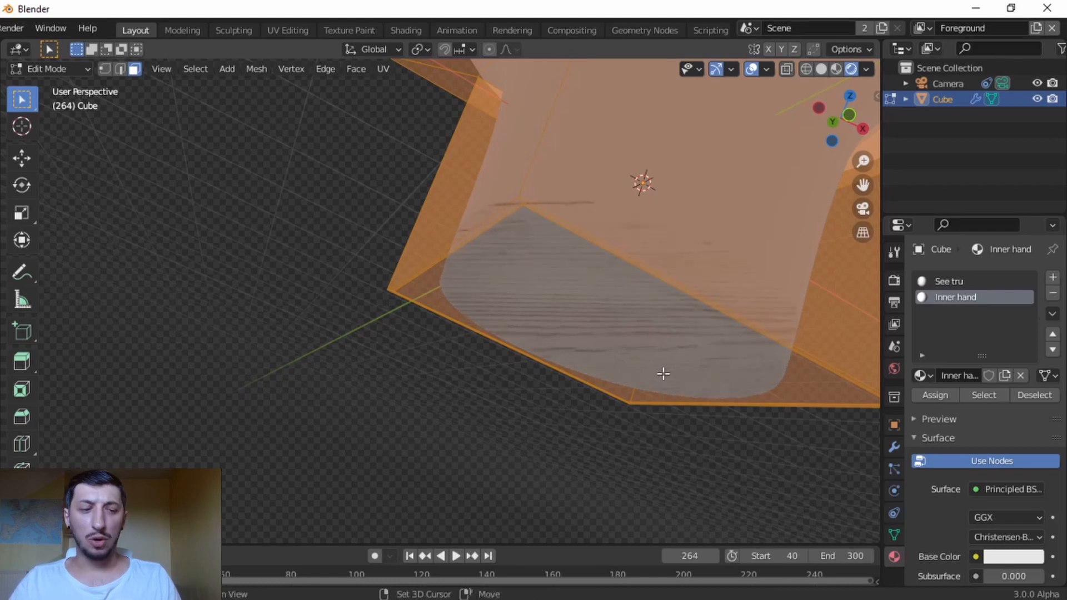
scroll(663, 374, down, 1)
scroll(664, 374, down, 1)
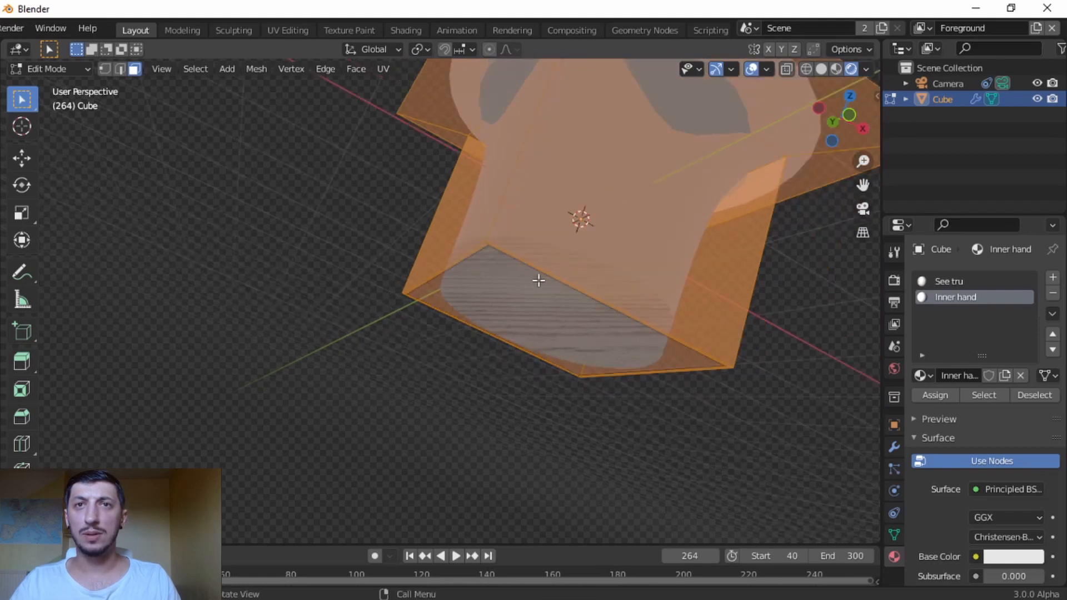
scroll(539, 281, up, 3)
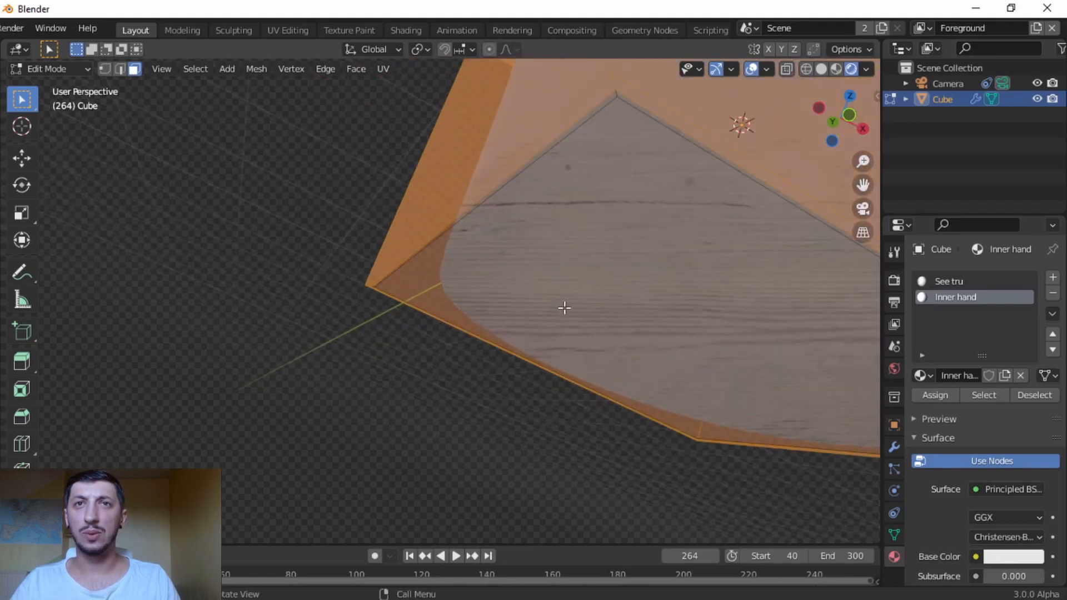
key(ctrl)
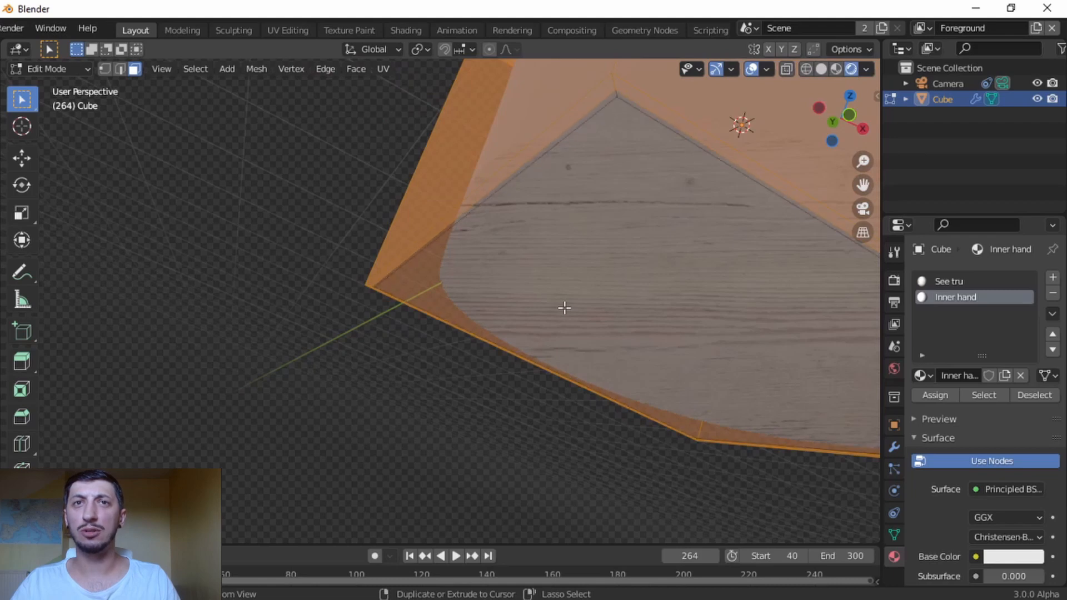
middle_drag(628, 322, 619, 316)
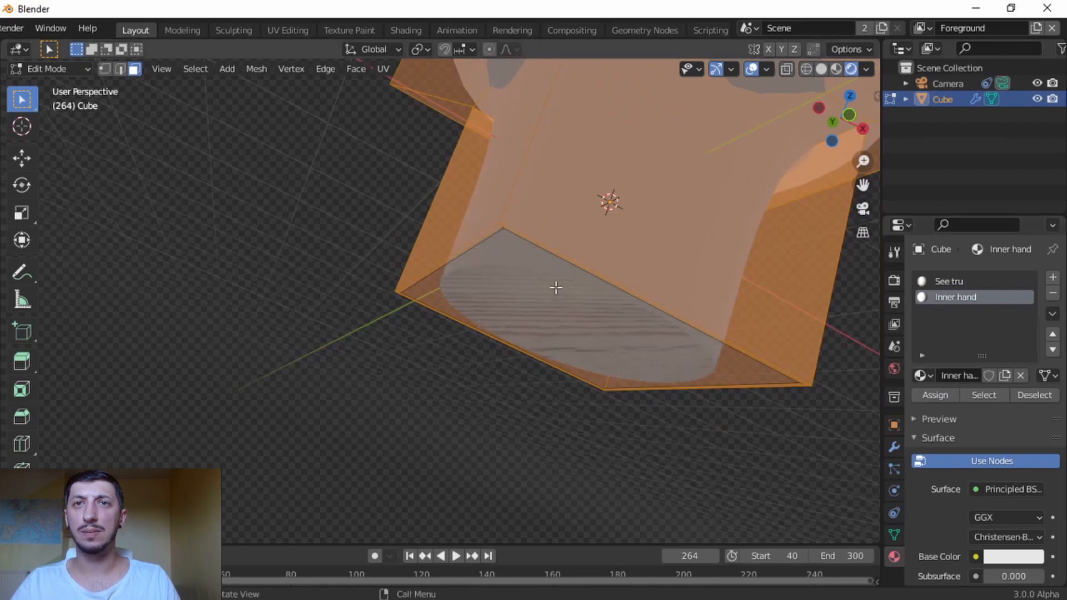
- Return to Object Mode in camera view, play the animation, and examine the see-through bottom of the hole up close and in motion
key(KP_0)
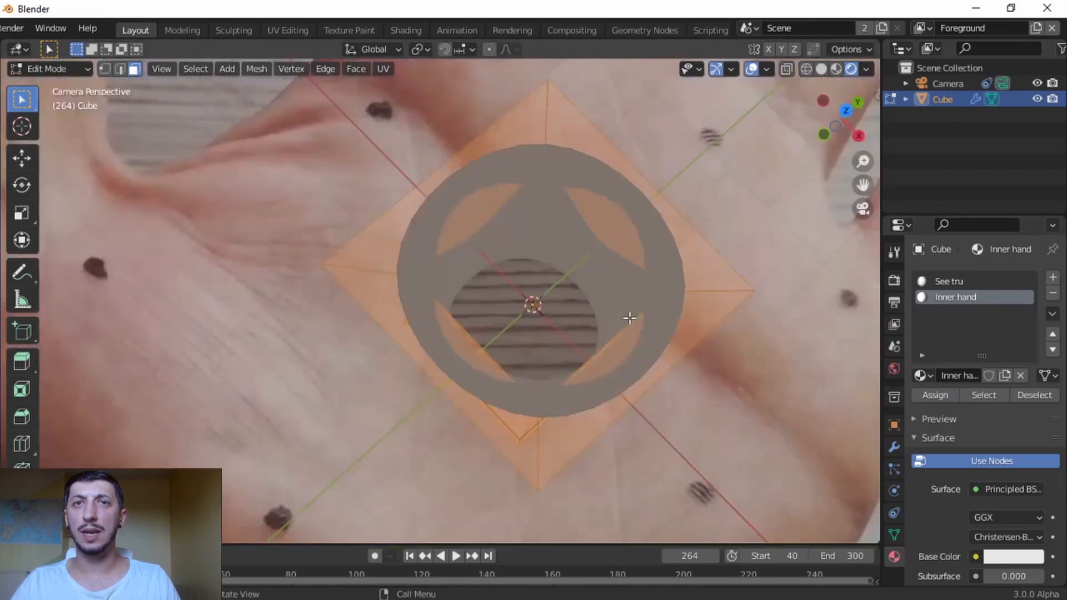
key(Tab)
key(space)
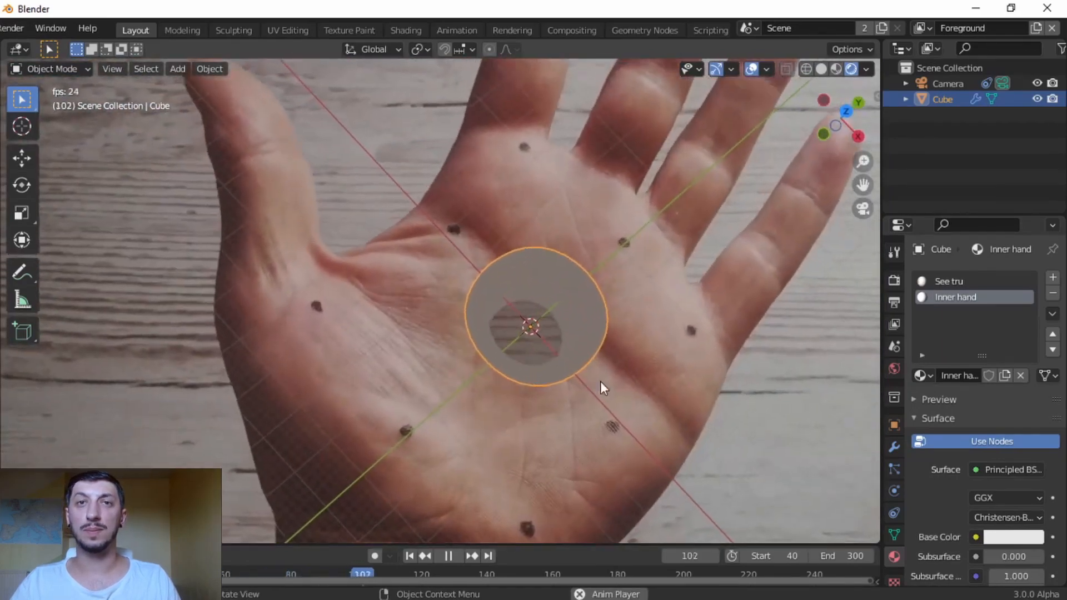
scroll(600, 384, down, 3)
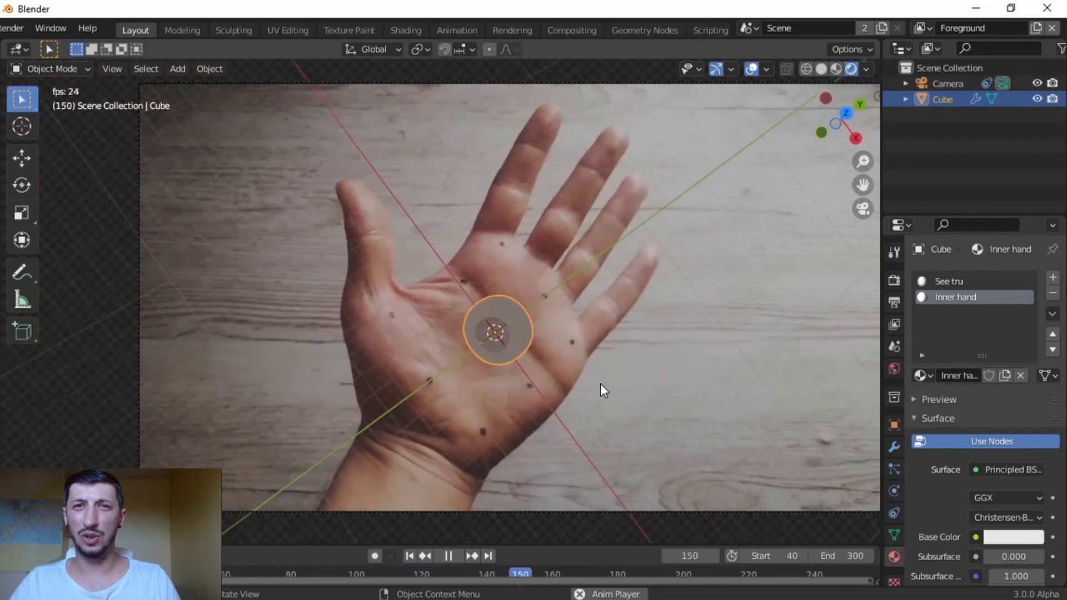
key(space)
scroll(581, 382, up, 3)
scroll(581, 382, up, 8)
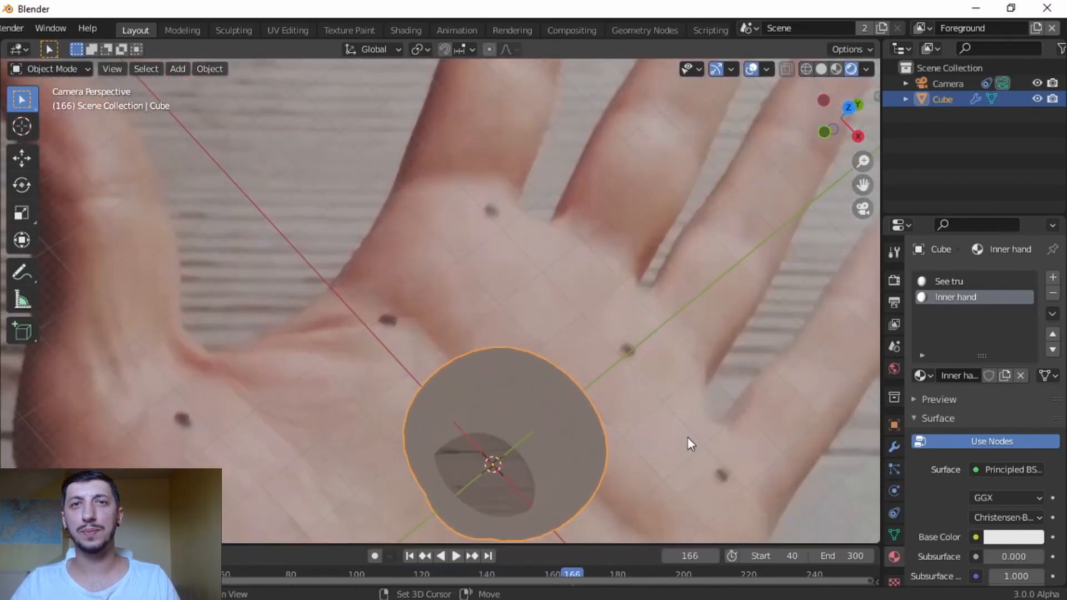
scroll(671, 403, up, 5)
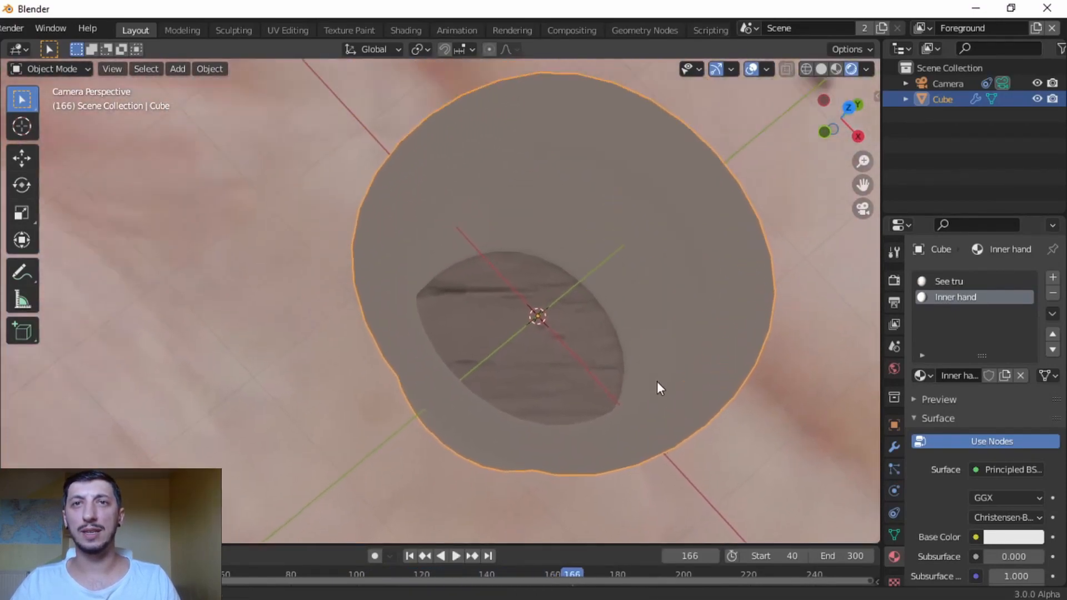
scroll(603, 361, down, 10)
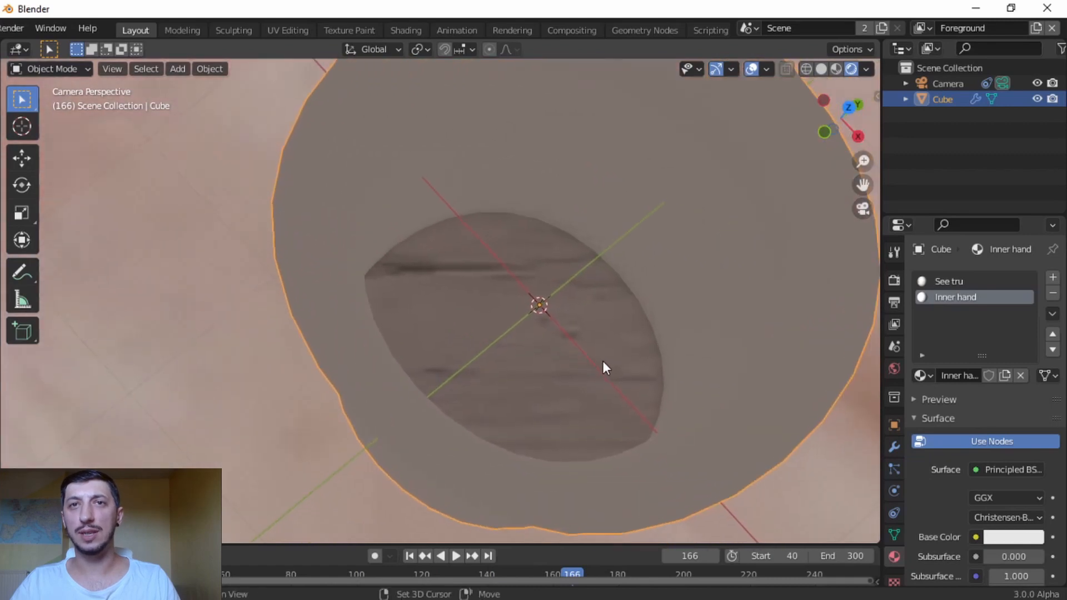
key(space)
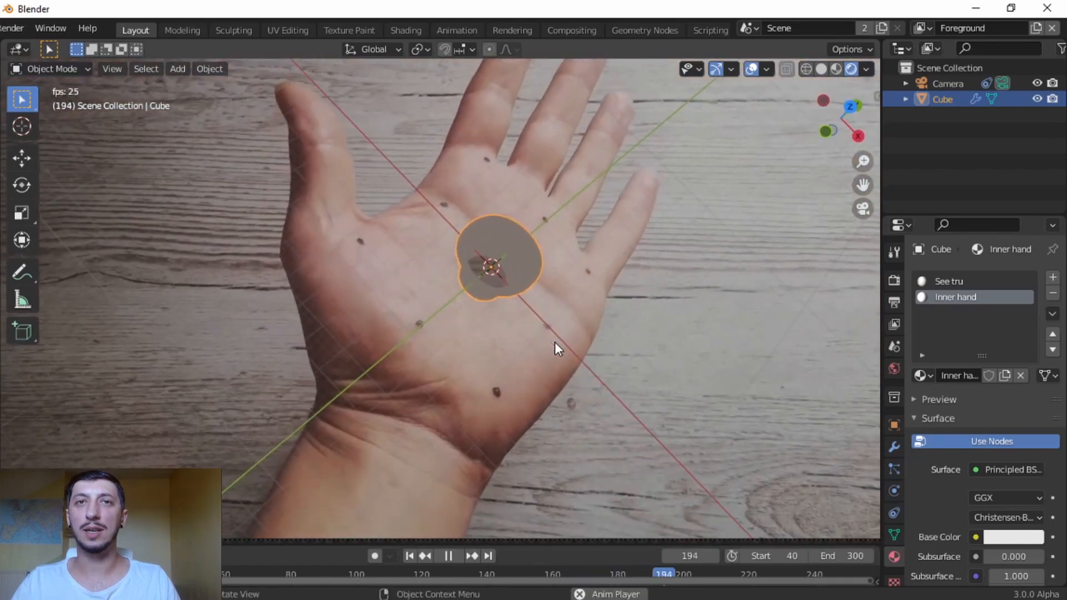
key(space)
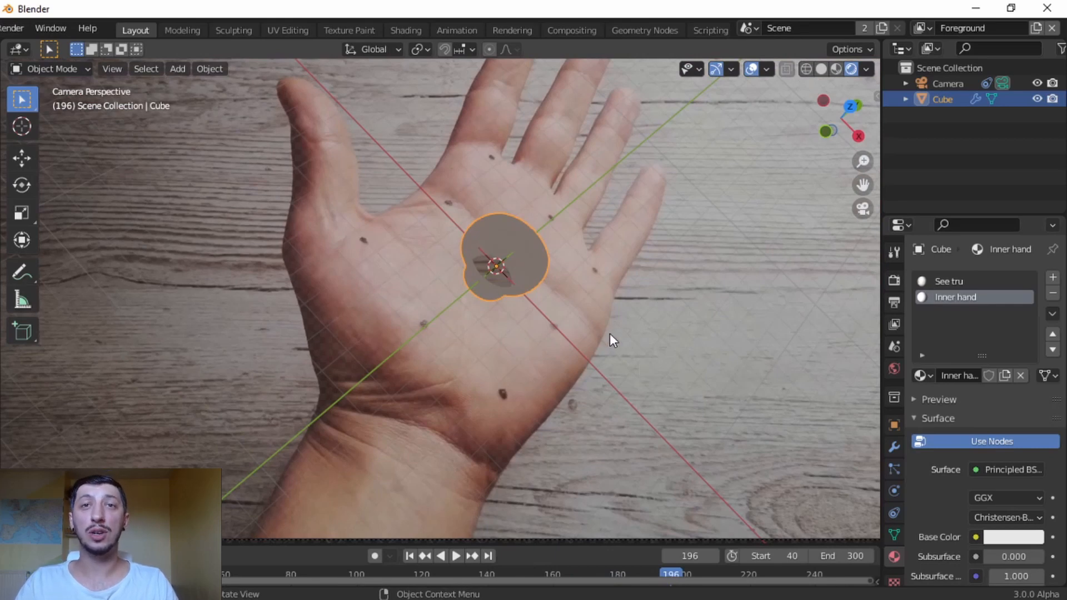
- Add a Spot light at the bowl's centre and raise it along Z to above the hole
key(shift+a)
mouse_move(564, 282)
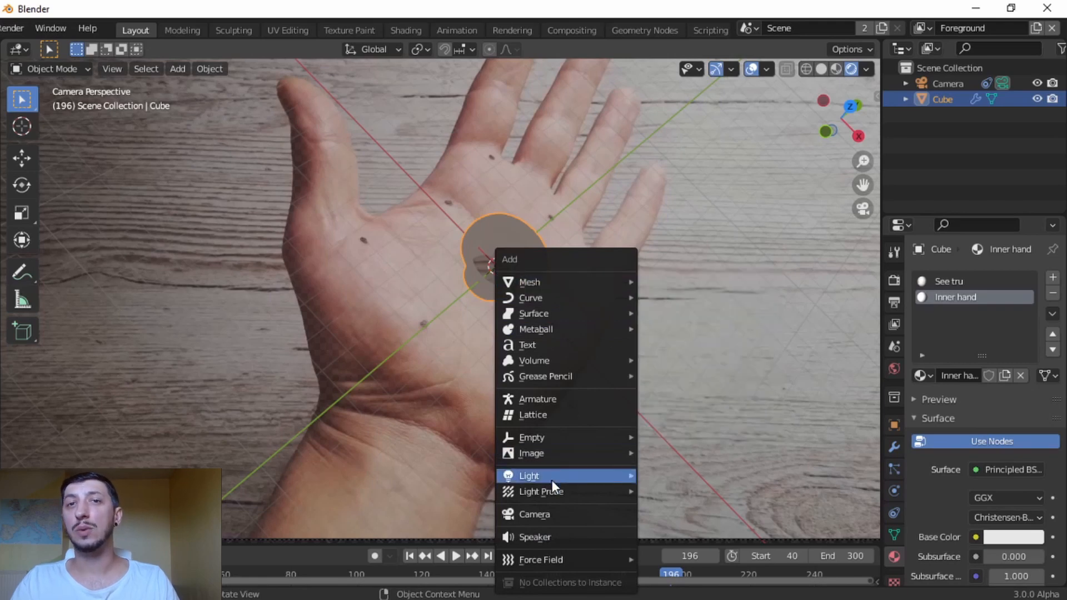
mouse_move(552, 475)
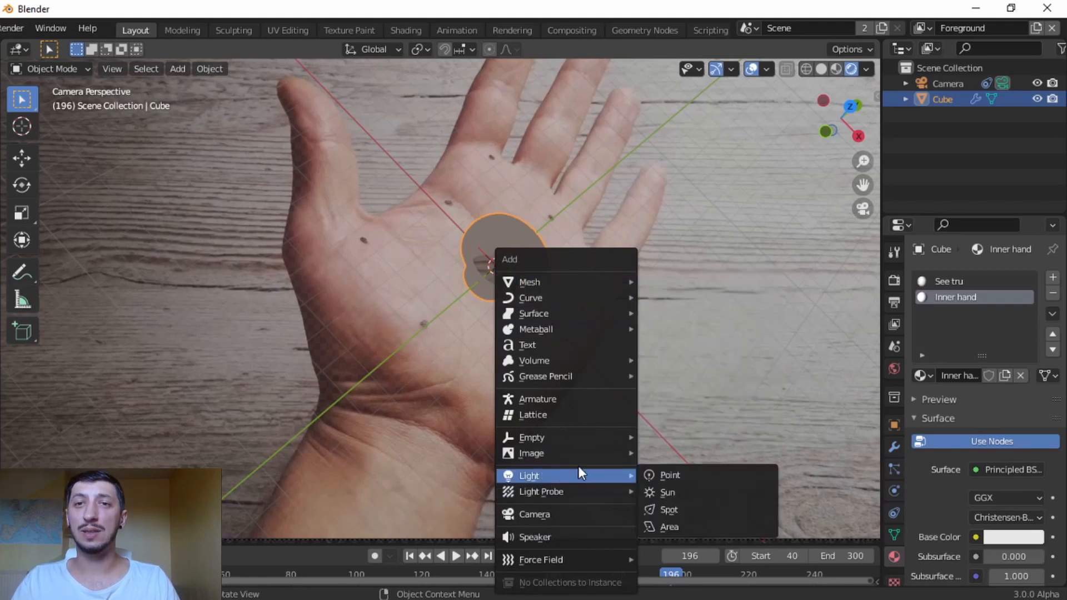
click(670, 509)
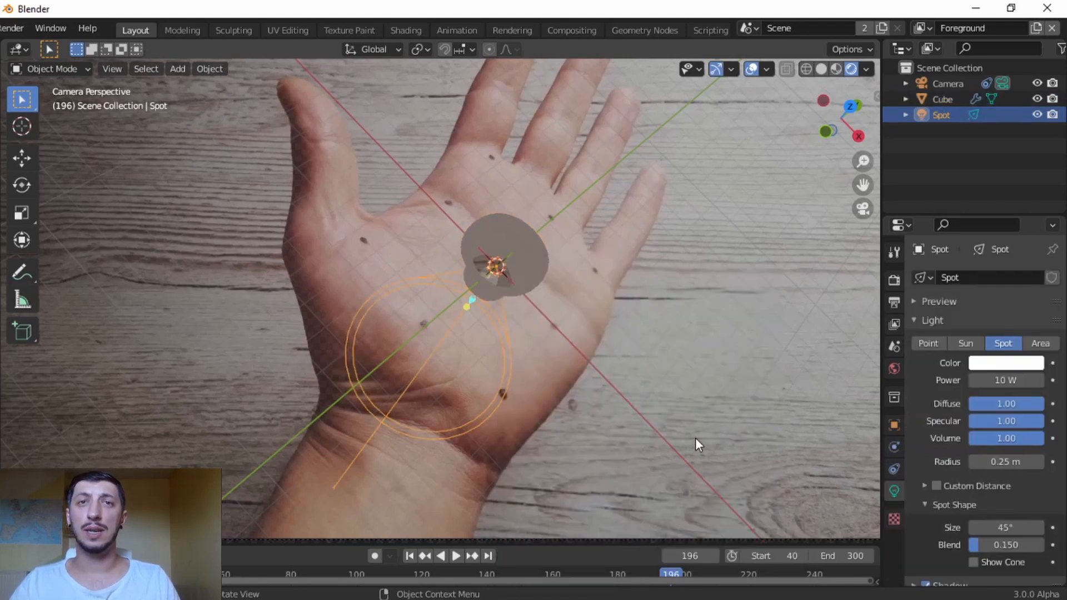
key(g)
key(z)
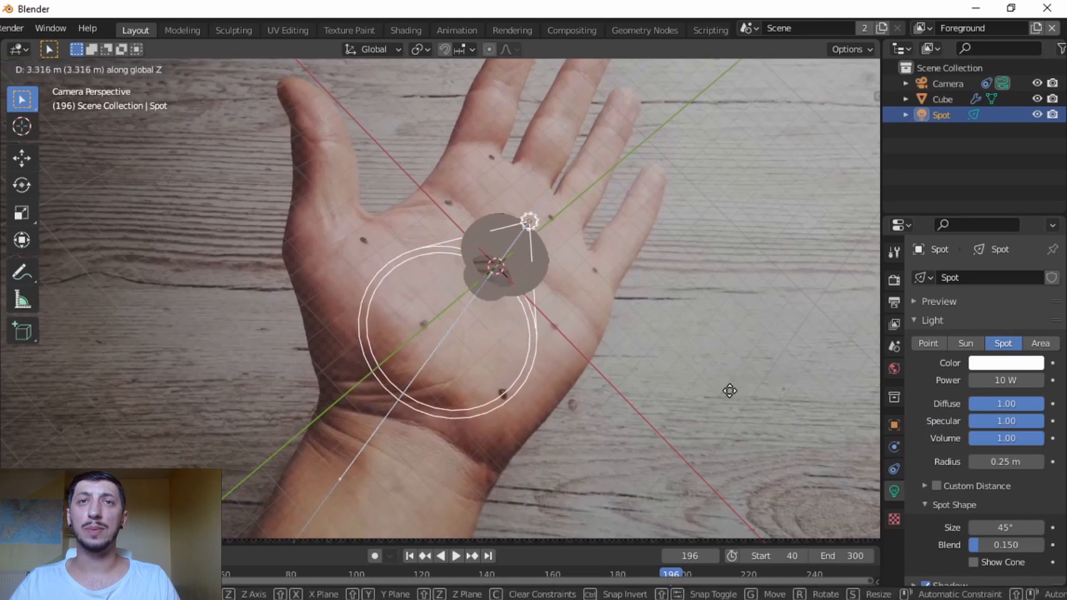
click(747, 380)
- Scale the spot light down, checking from the top view, so its cone circle matches the bowl's see-through bottom
key(s)
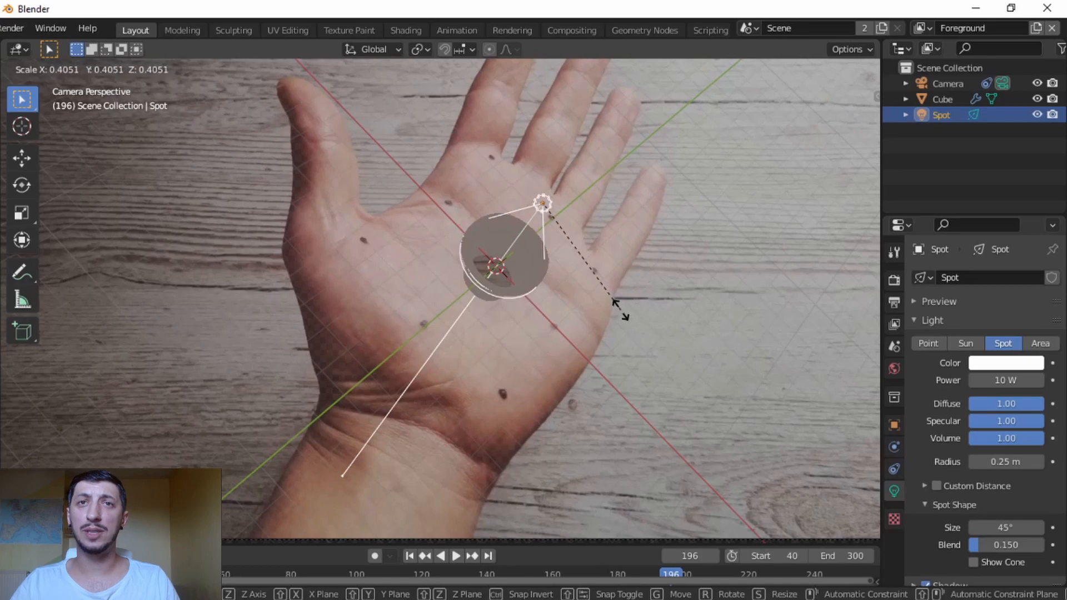
click(620, 311)
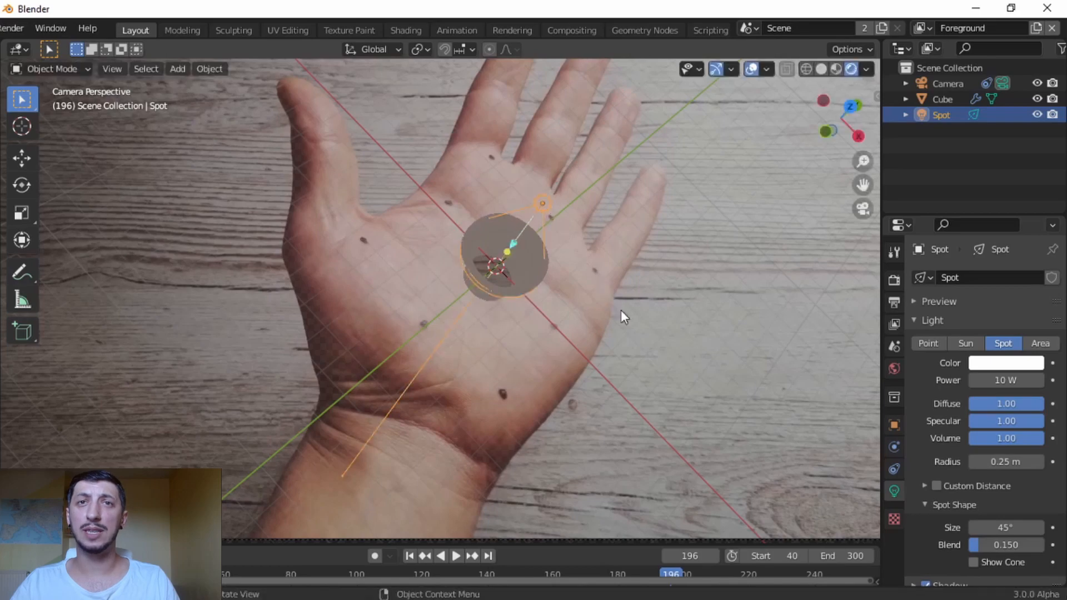
click(852, 107)
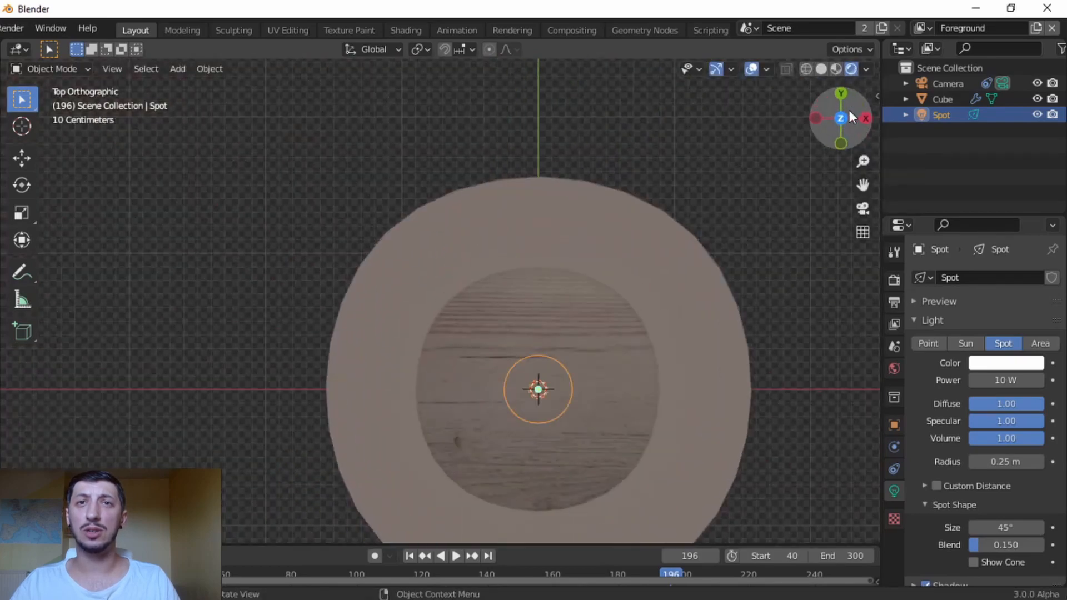
shift+middle_drag(671, 379, 672, 285)
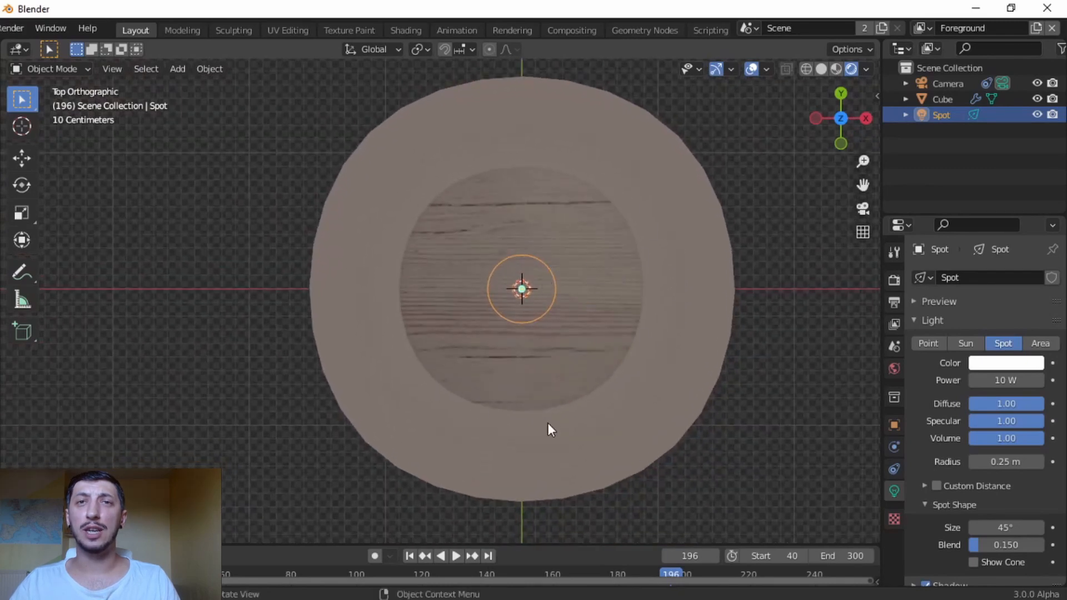
key(s)
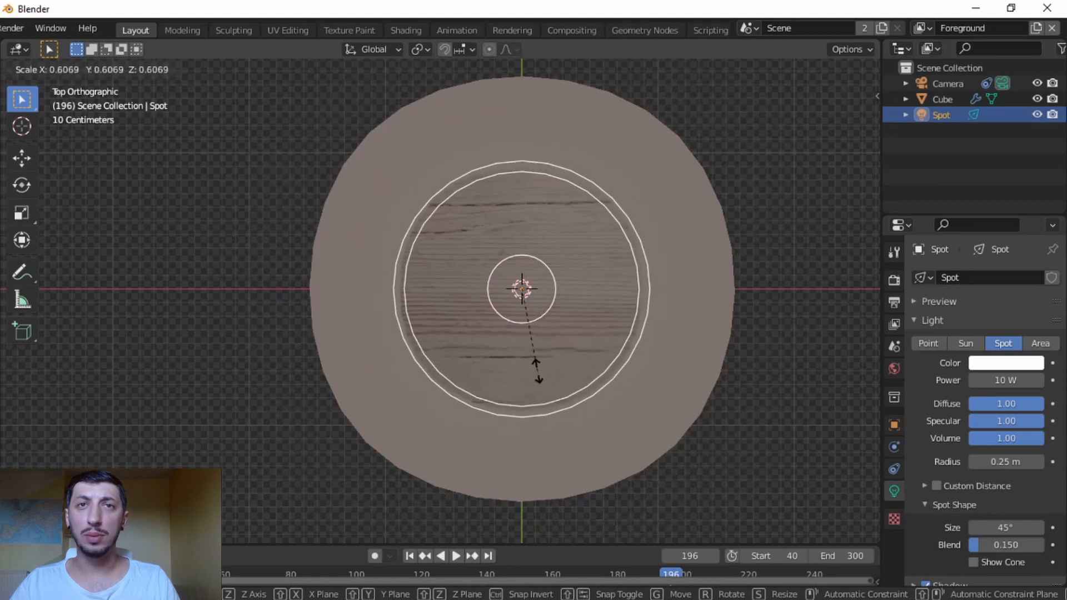
click(542, 374)
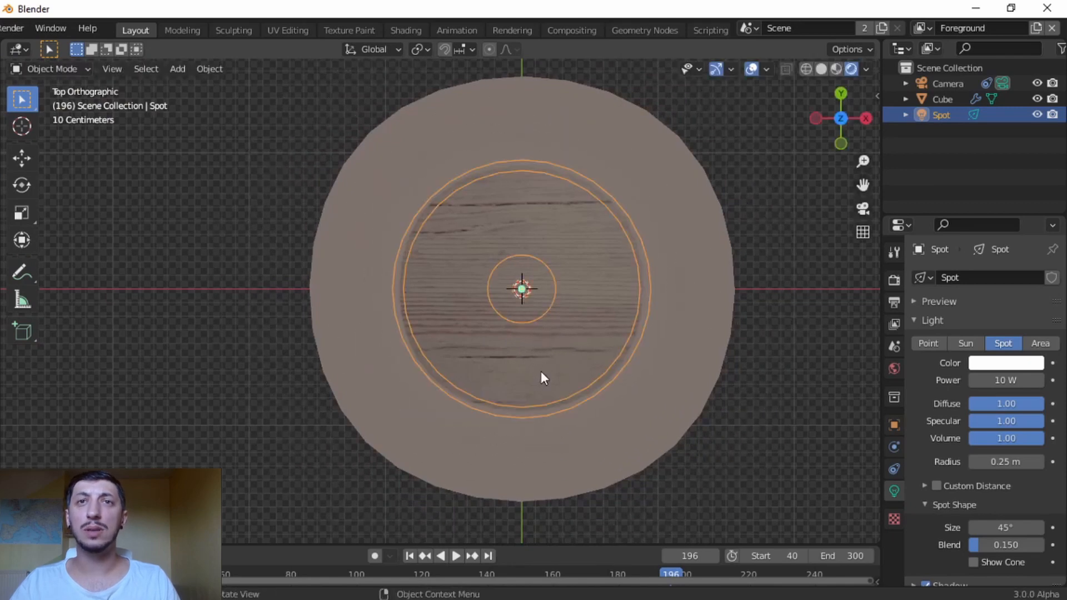
- Adjust the spot light's height along Z, lowering it about 3.2 m so its cone ends around the bowl's bottom
key(g)
key(z)
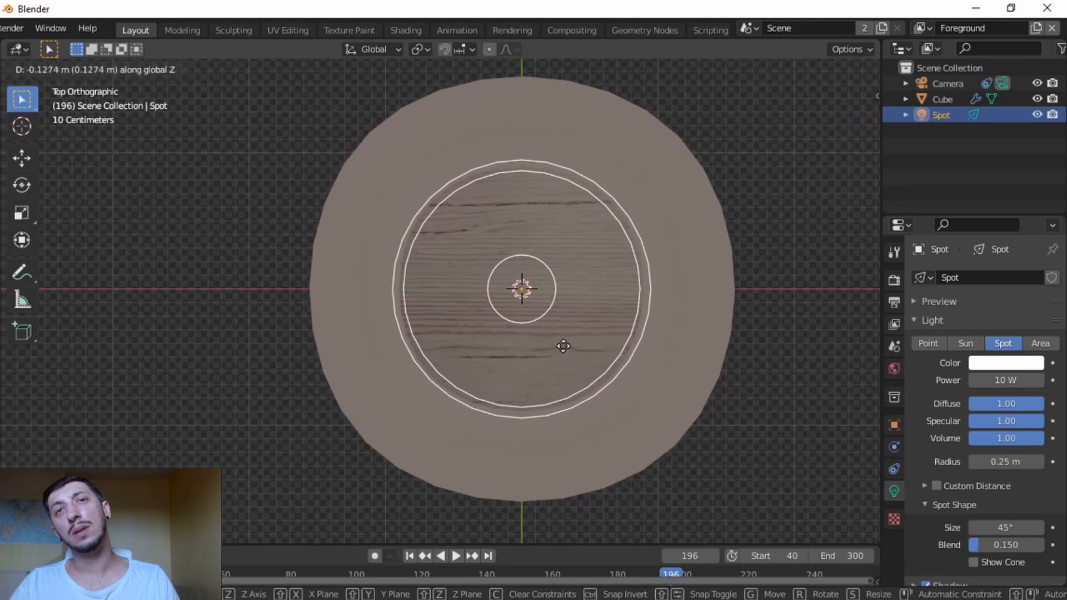
click(508, 410)
middle_drag(495, 420, 517, 68)
scroll(502, 32, down, 3)
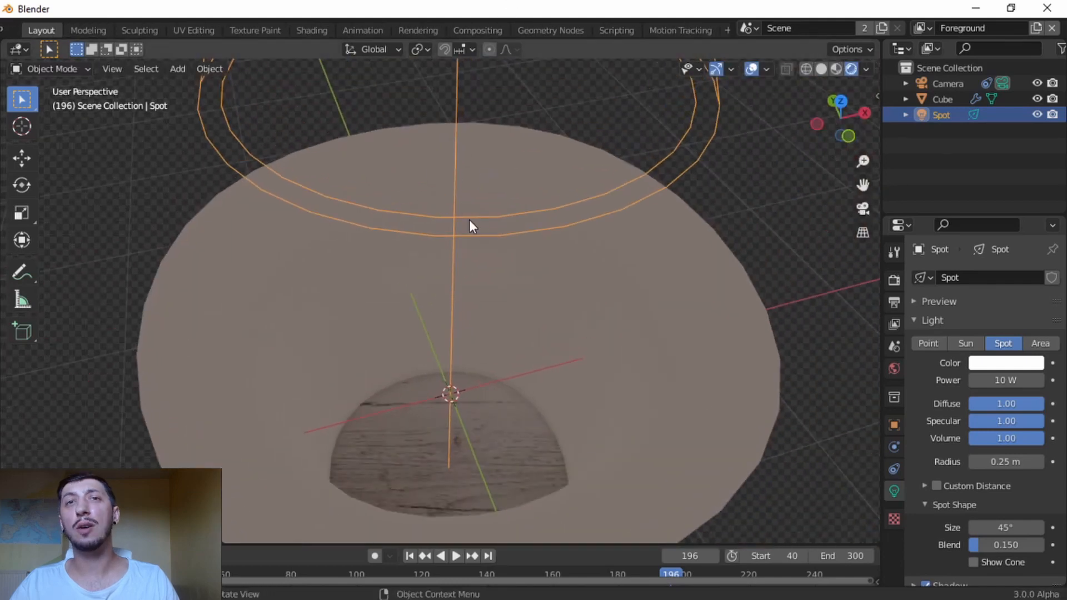
scroll(524, 265, down, 5)
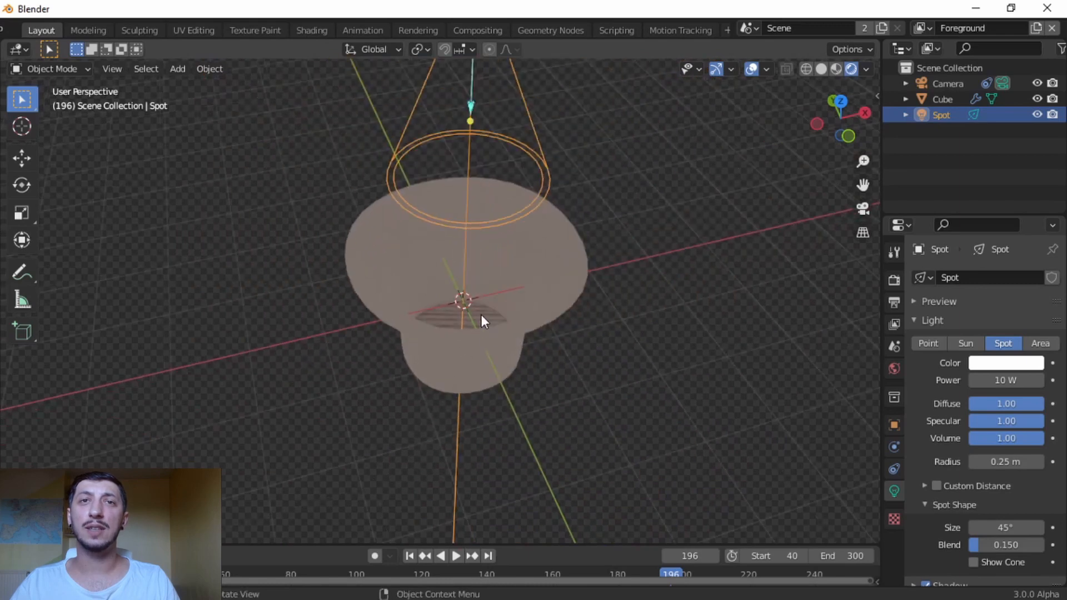
key(g)
key(z)
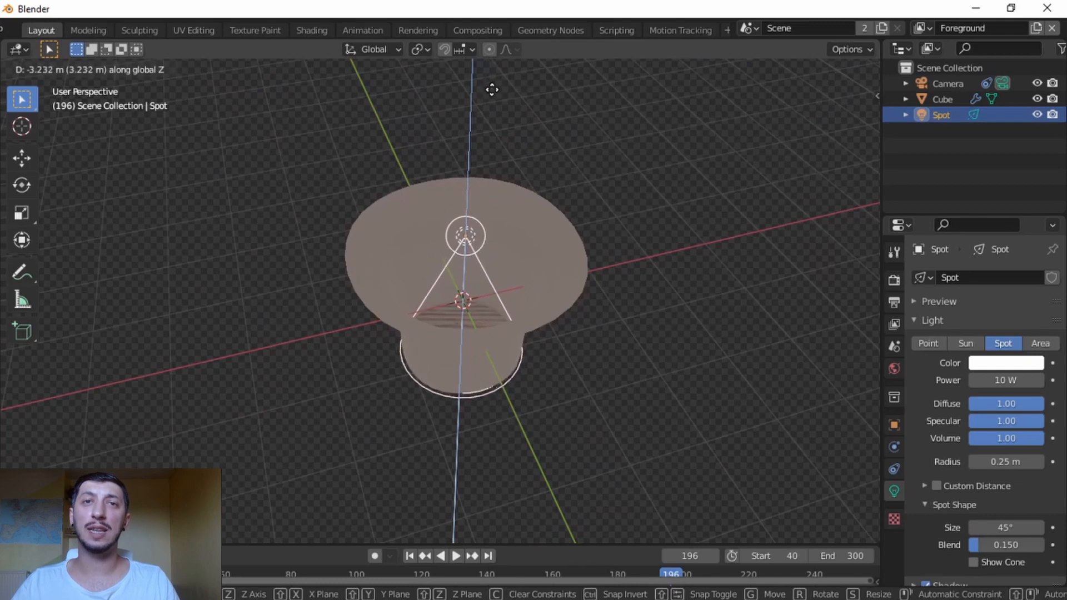
click(492, 84)
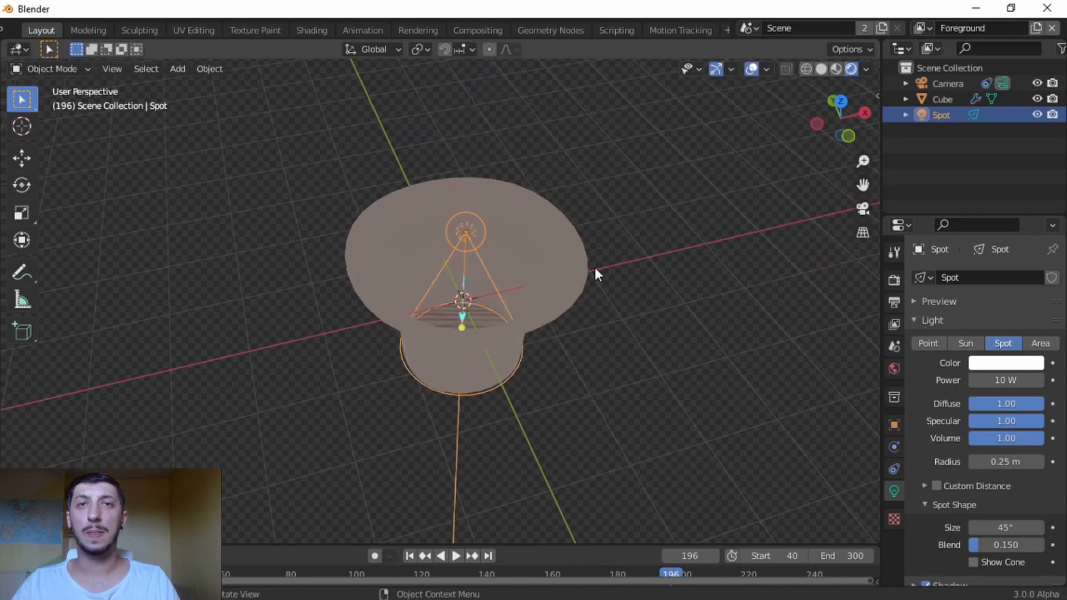
- Scale the spot light to about 0.93 and fine-tune its position over the bowl's bottom in top view
ctrl+middle_drag(600, 305, 646, 362)
key(s)
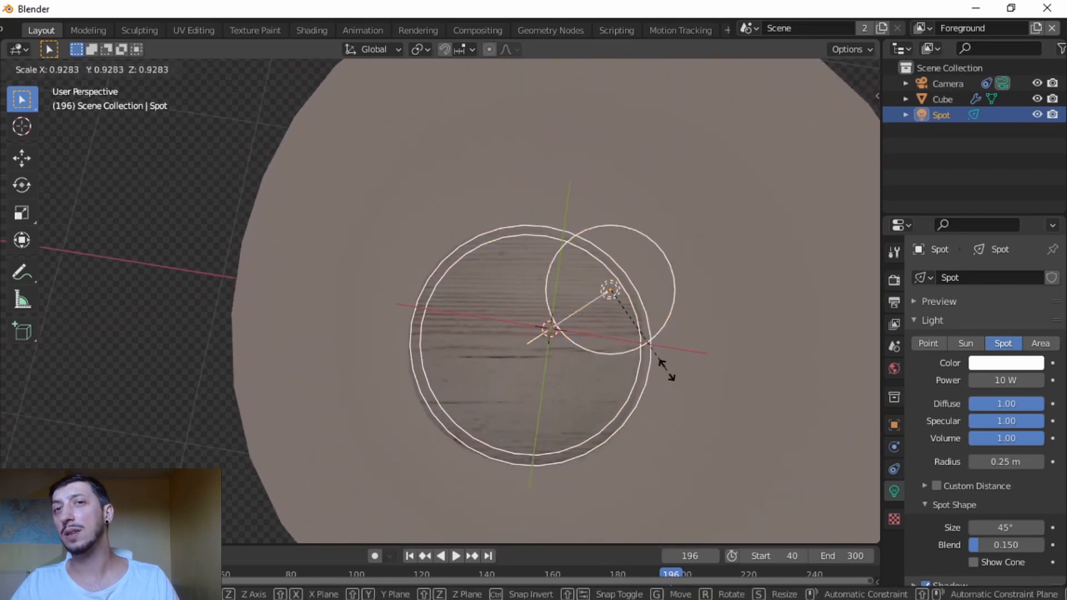
click(672, 374)
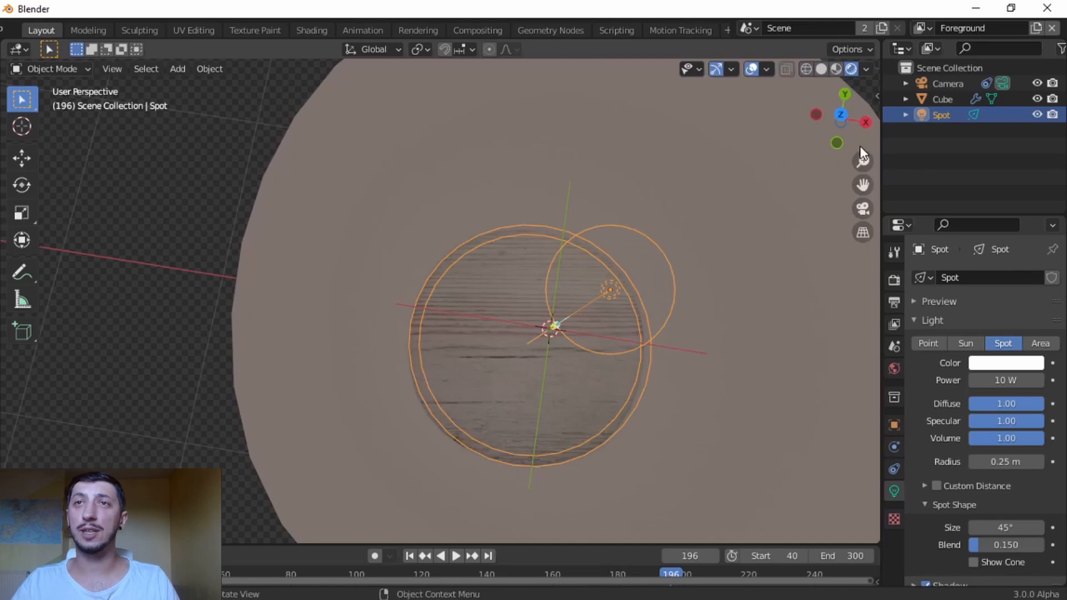
click(840, 115)
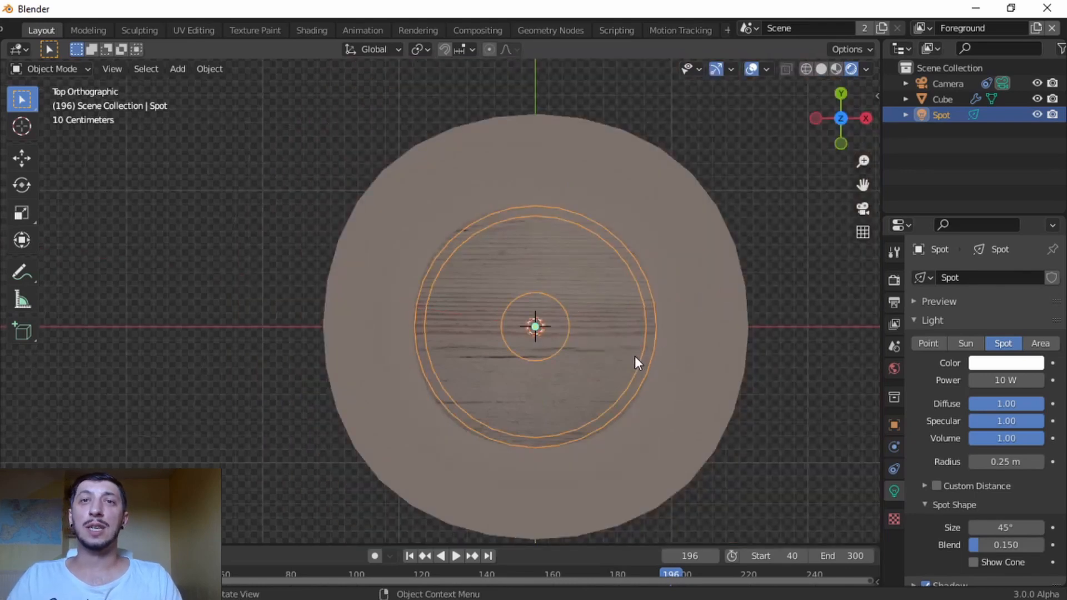
key(g)
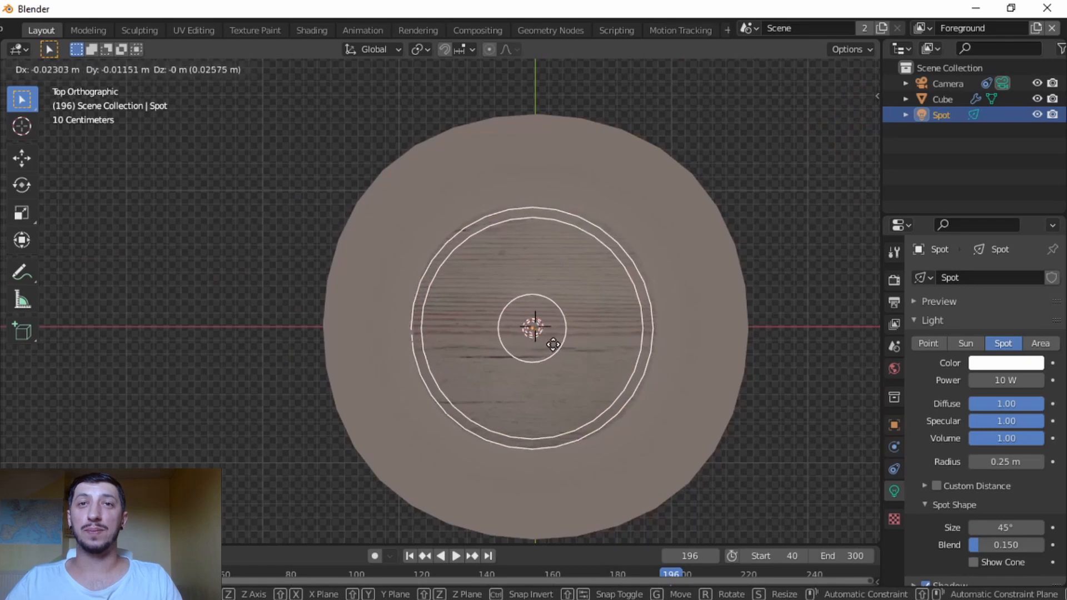
click(558, 346)
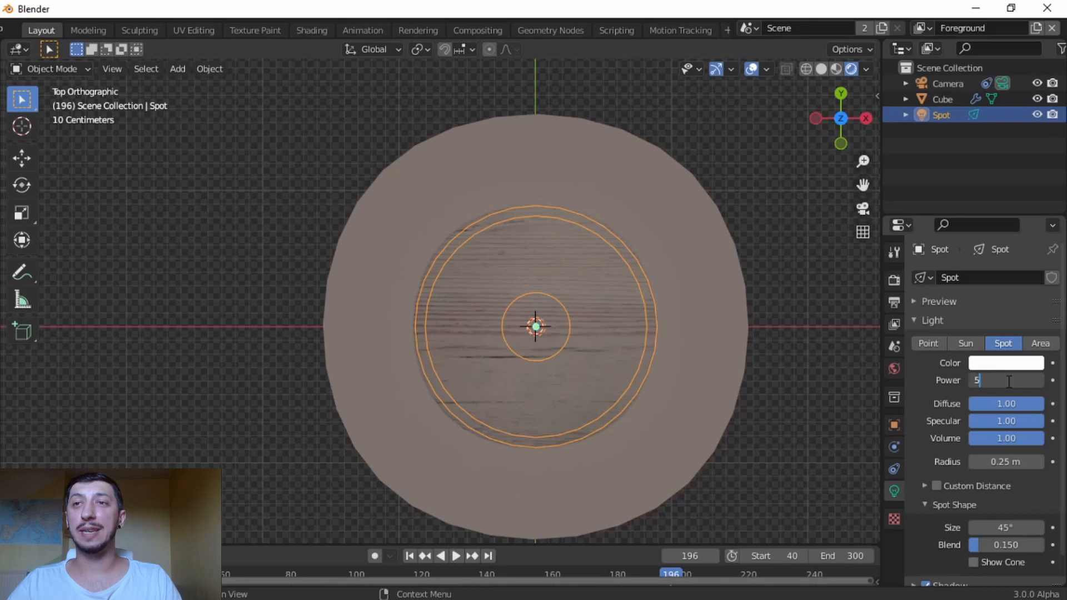
- Try spot light powers of 500 W and 300 W, and settle on 100 W
key(Return)
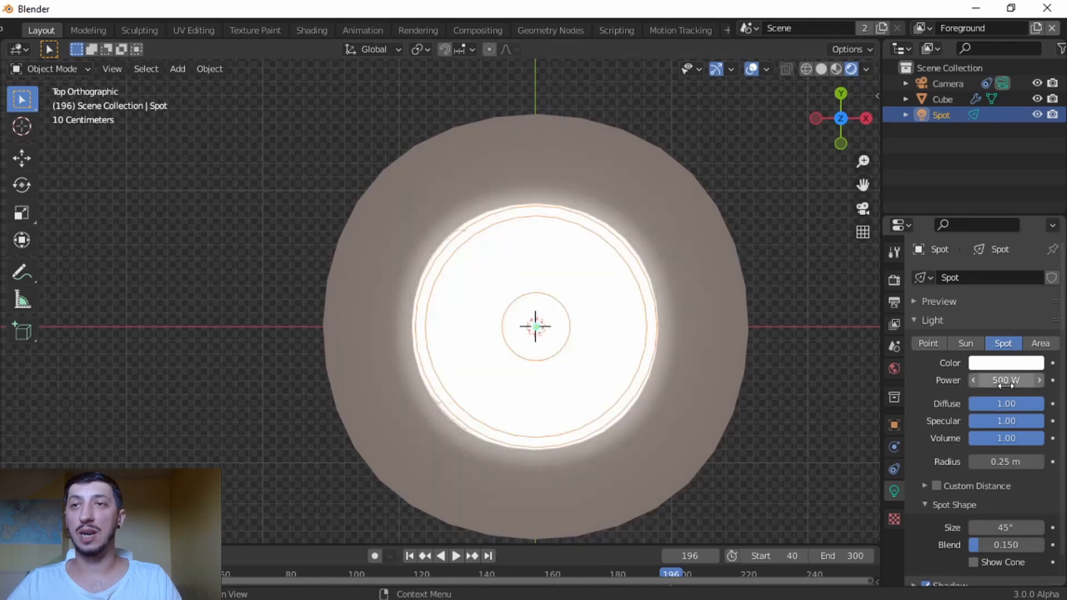
key(Return)
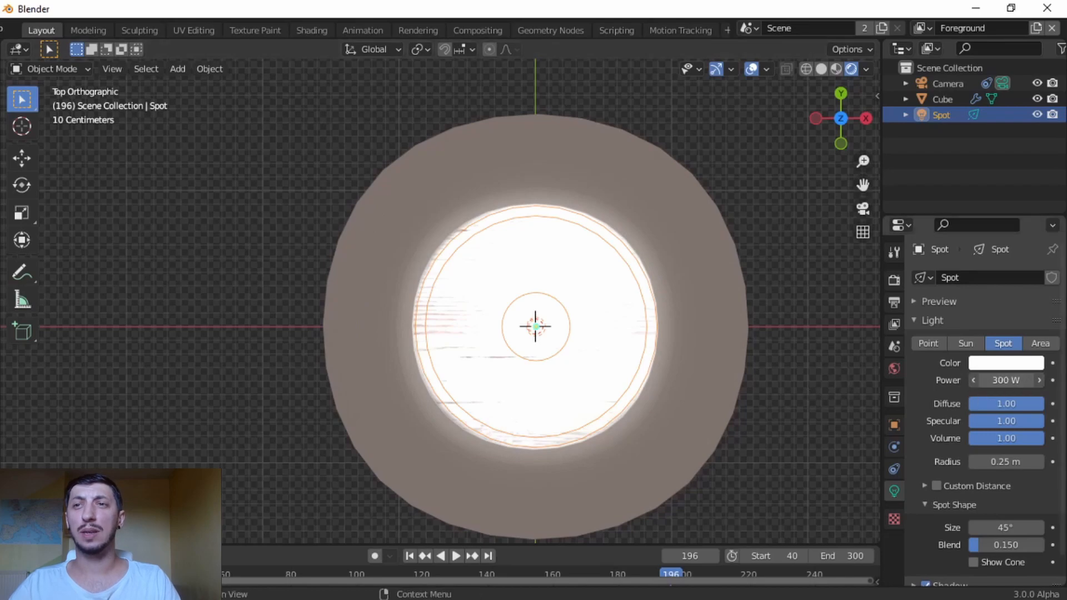
key(Return)
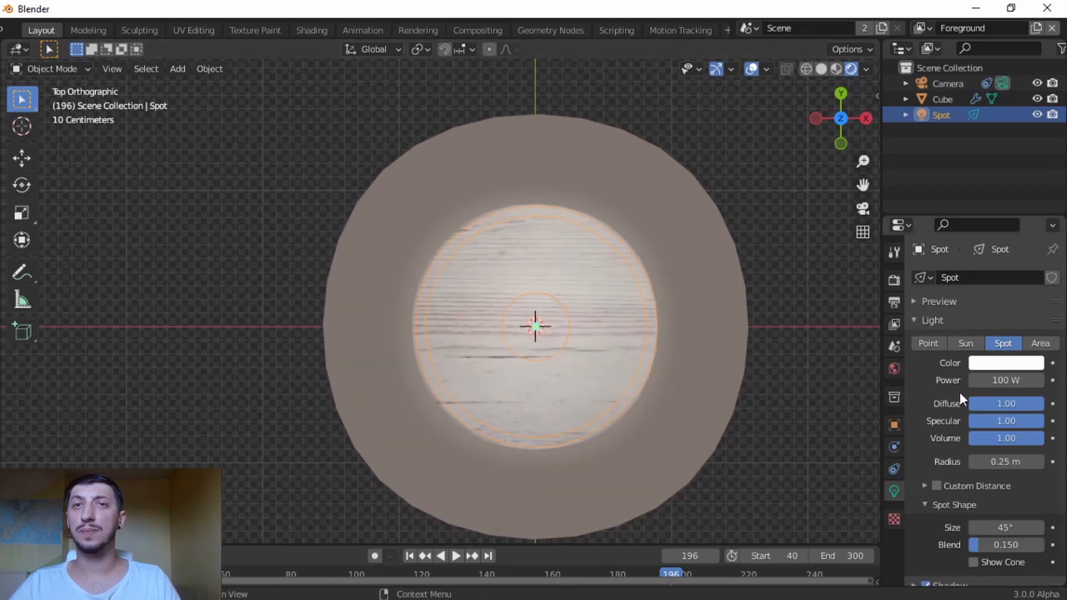
- Play the animation in camera view and examine how the spot light brightens the hole's bottom, up close and from afar
key(KP_0)
scroll(600, 329, up, 6)
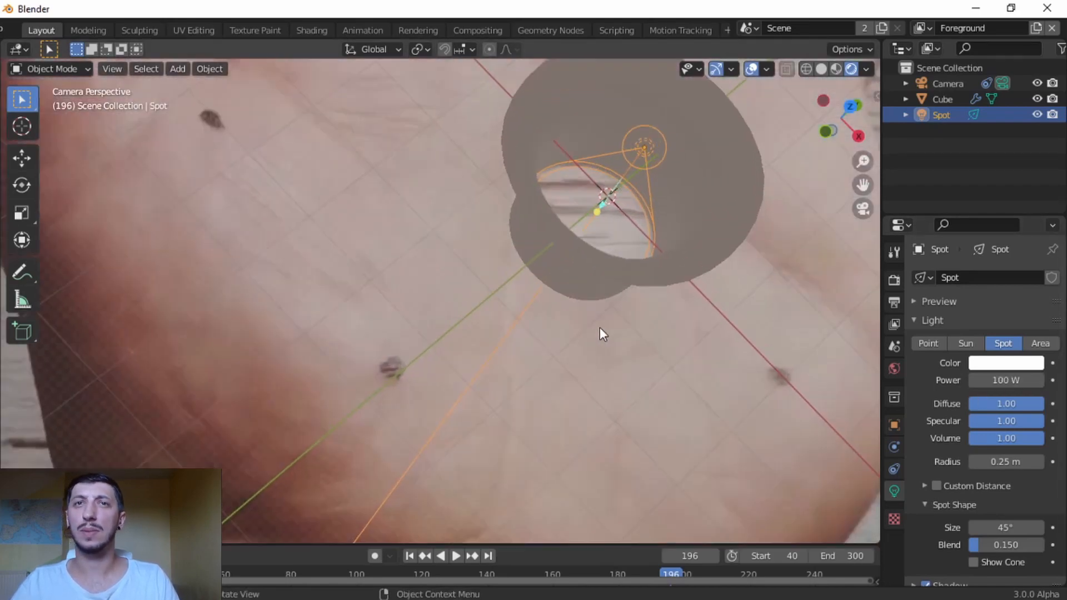
scroll(579, 332, down, 6)
key(space)
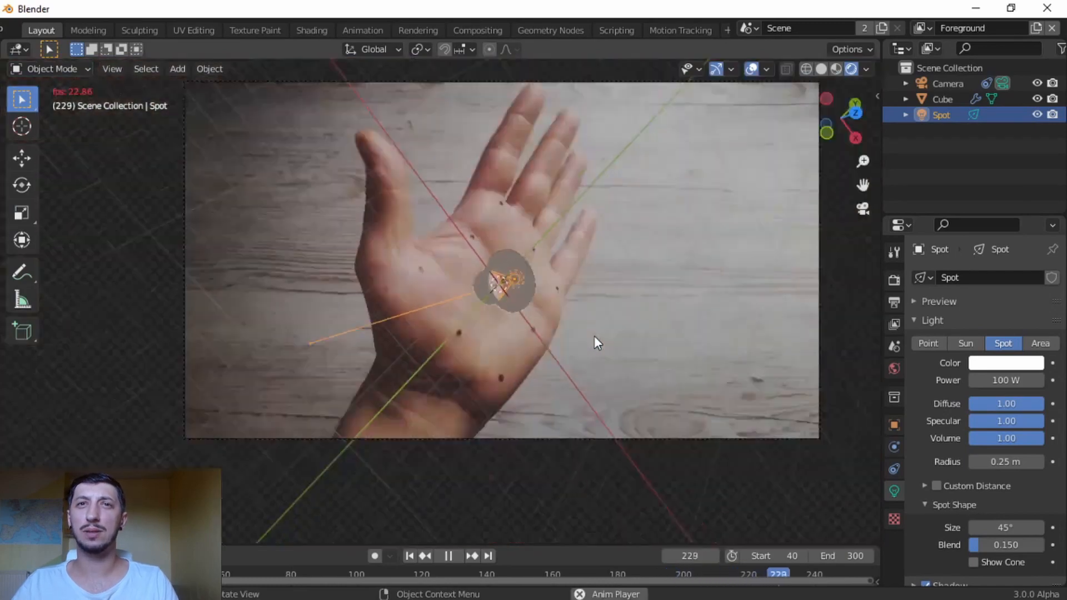
scroll(558, 331, up, 5)
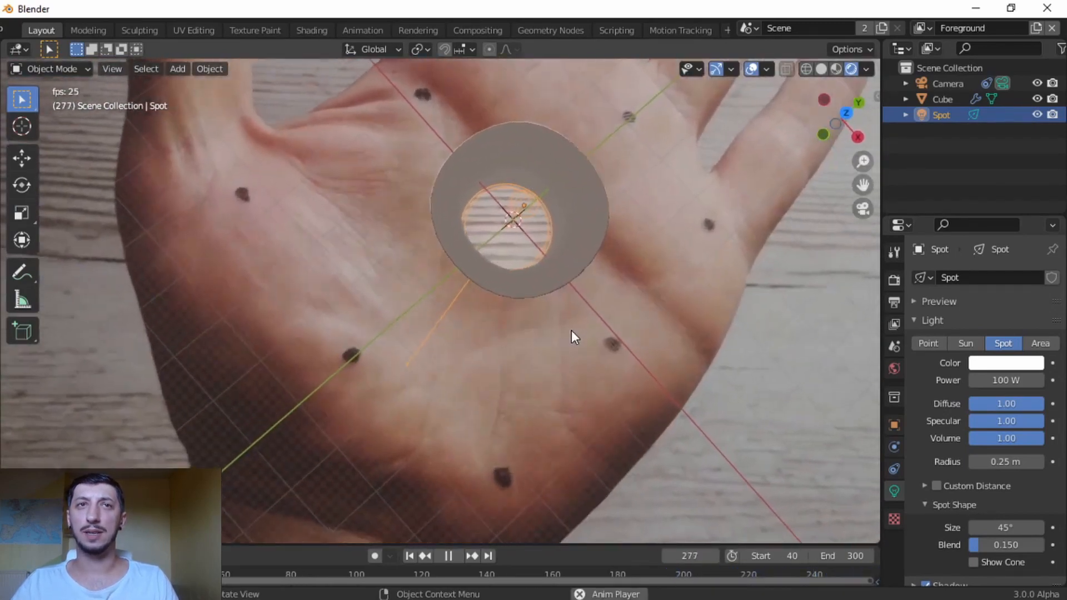
key(space)
key(space)
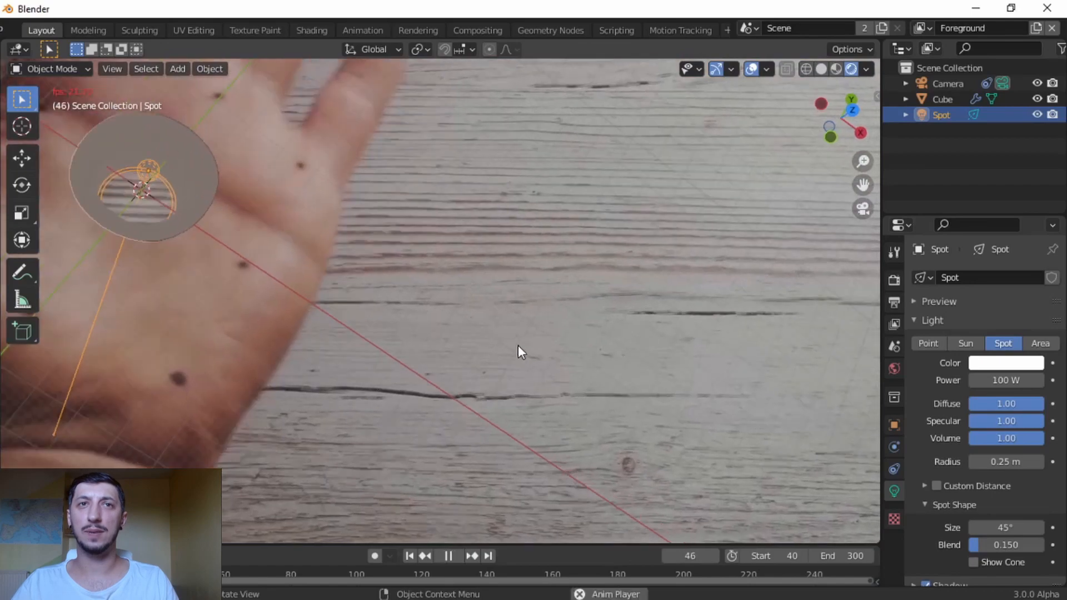
scroll(501, 340, down, 5)
key(space)
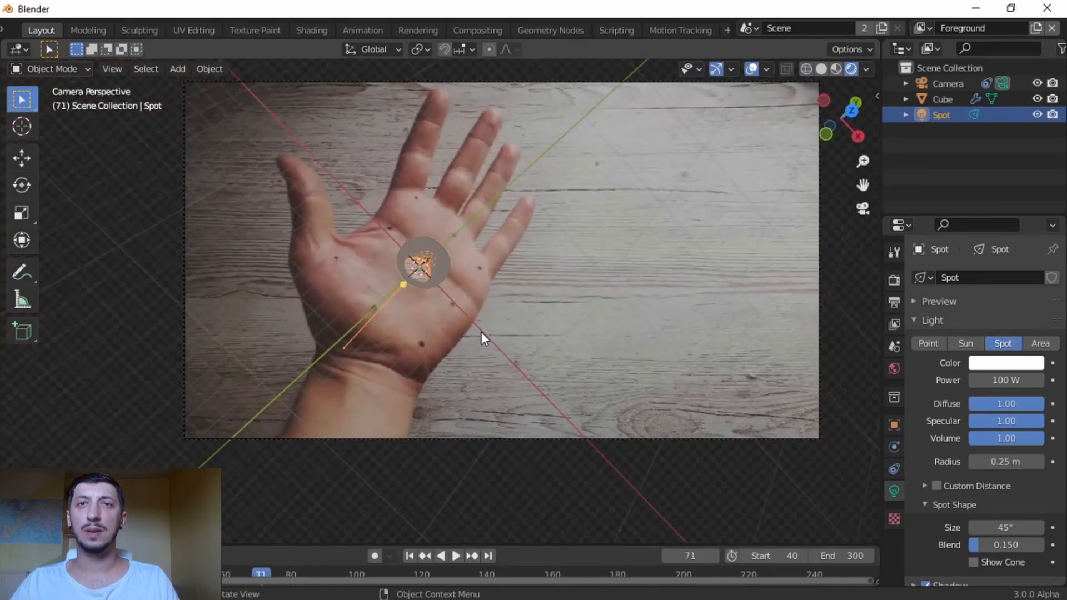
- Set the spot light's power to 120 W and parent the light to the cube using the Object option
scroll(481, 332, up, 3)
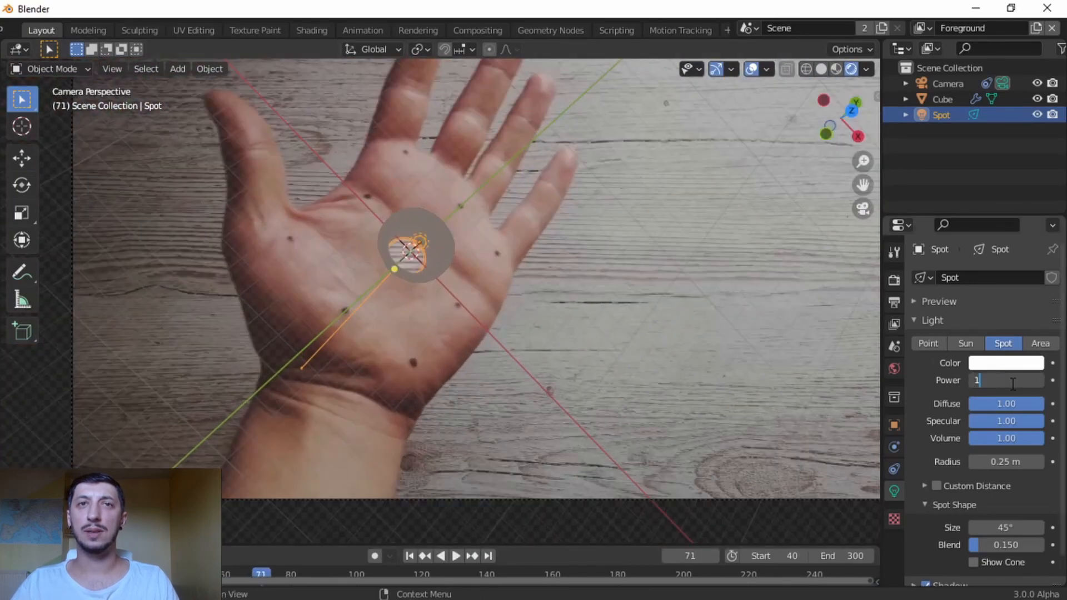
scroll(534, 302, up, 3)
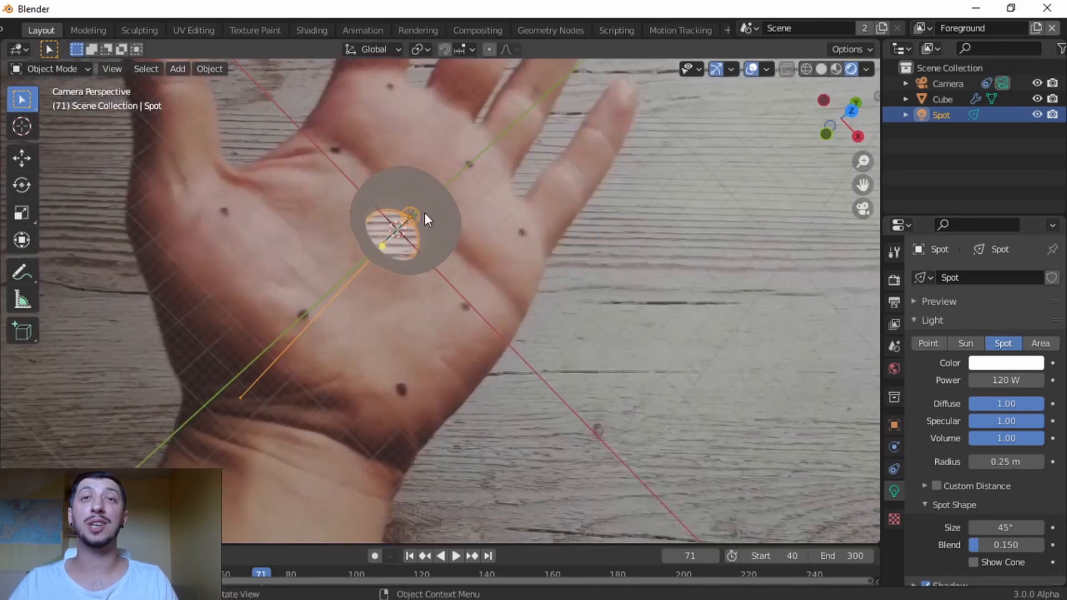
click(451, 215)
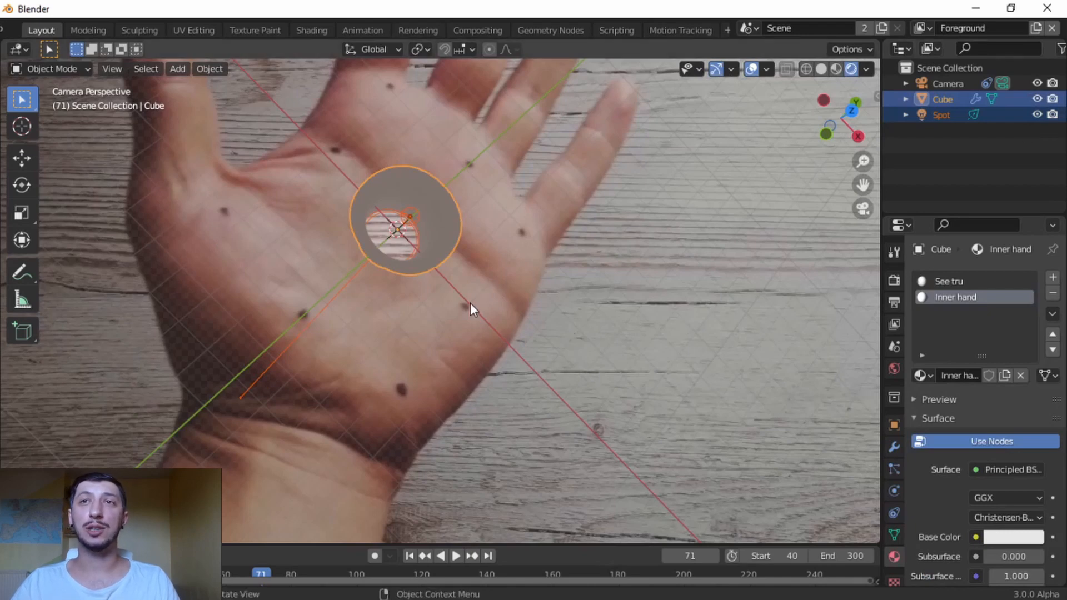
key(ctrl+p)
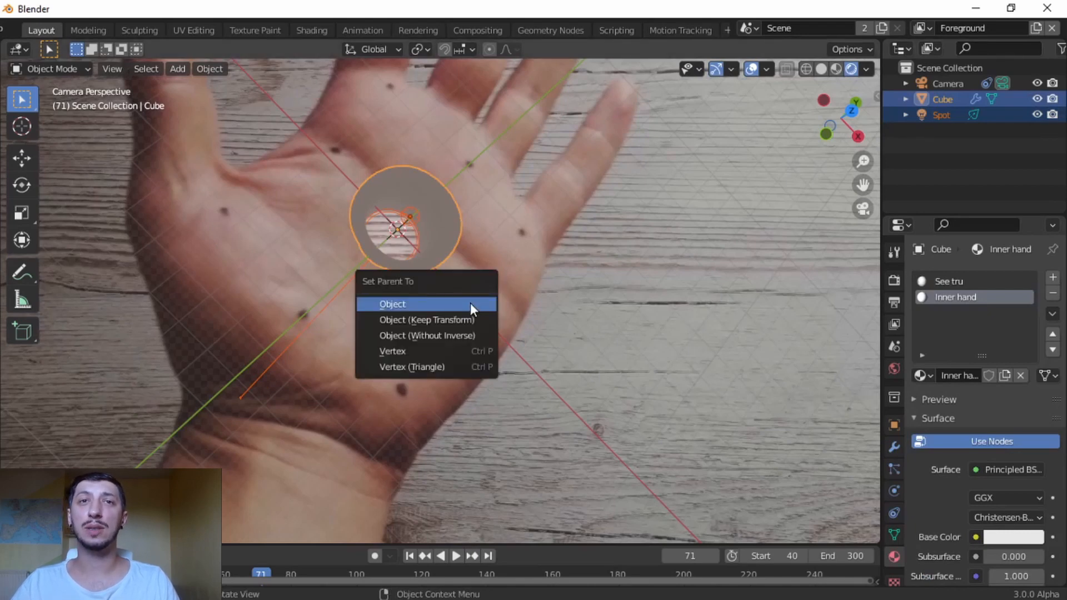
click(470, 304)
- Try scaling the cube up alone to test whether the parented spot light scales with it
click(448, 225)
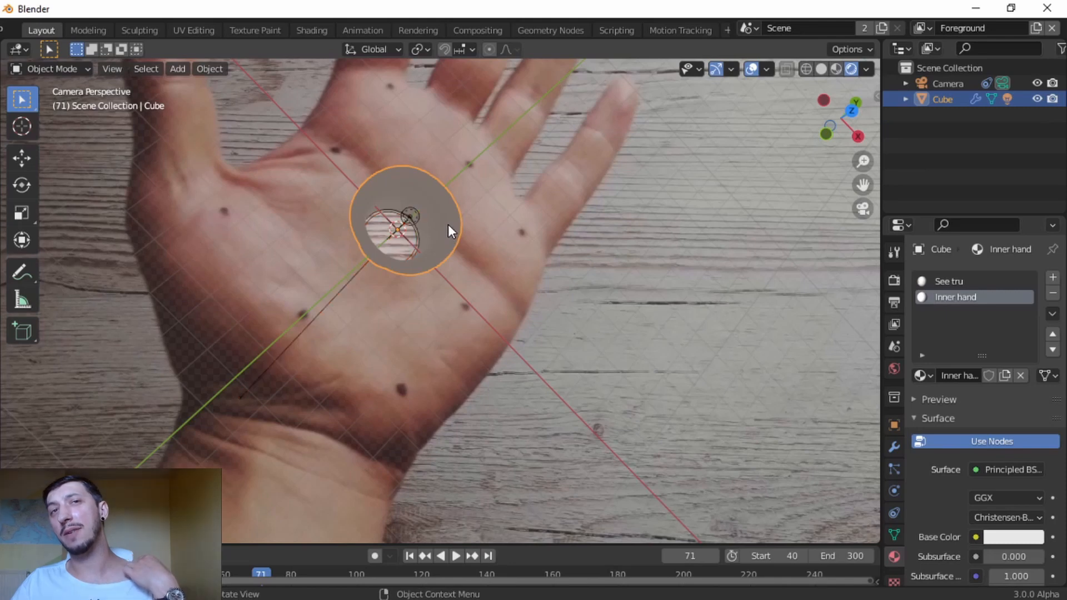
key(s)
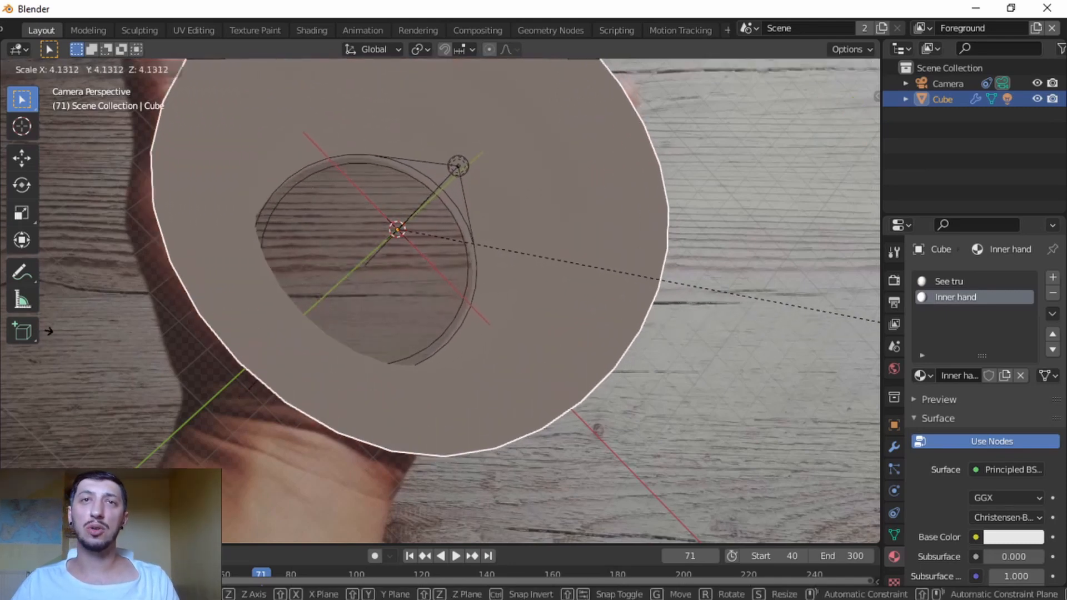
right_click(356, 322)
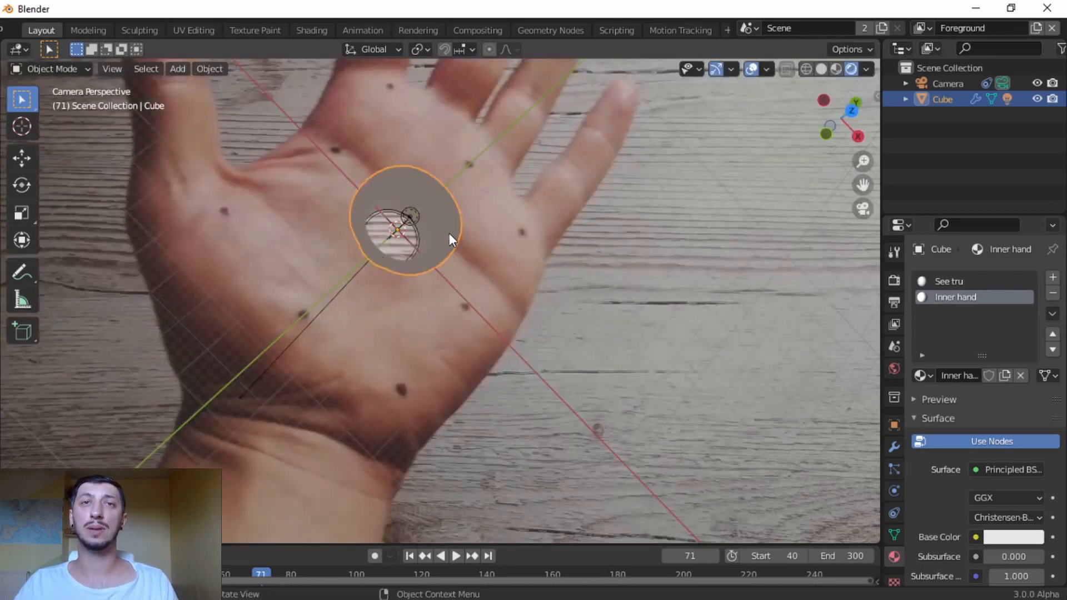
- Scale the cube up to about 1.73 times its size and move it about 0.52 m in negative Y
key(g)
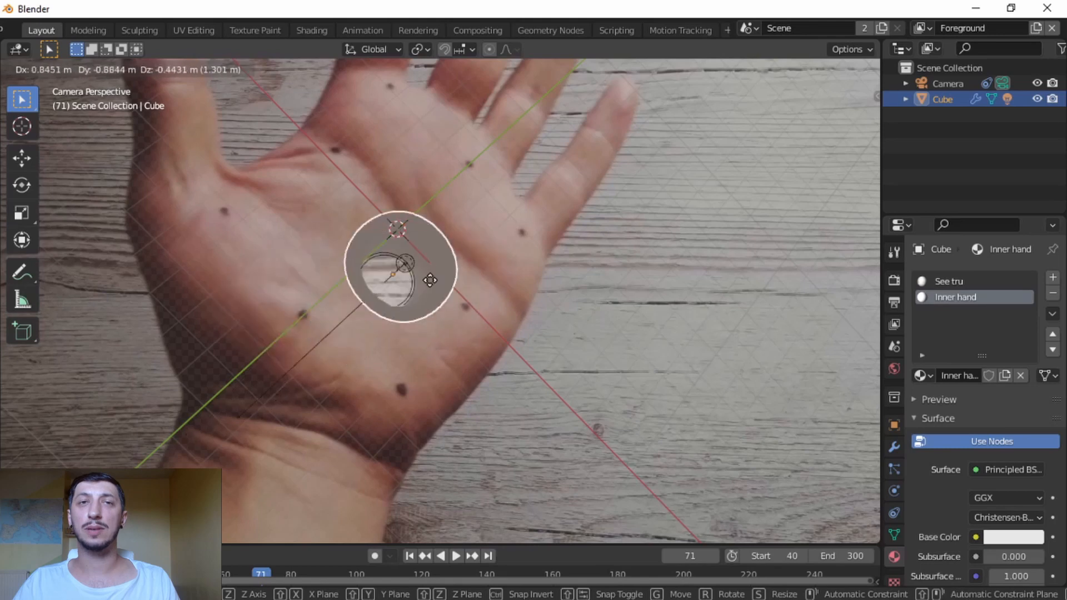
key(Escape)
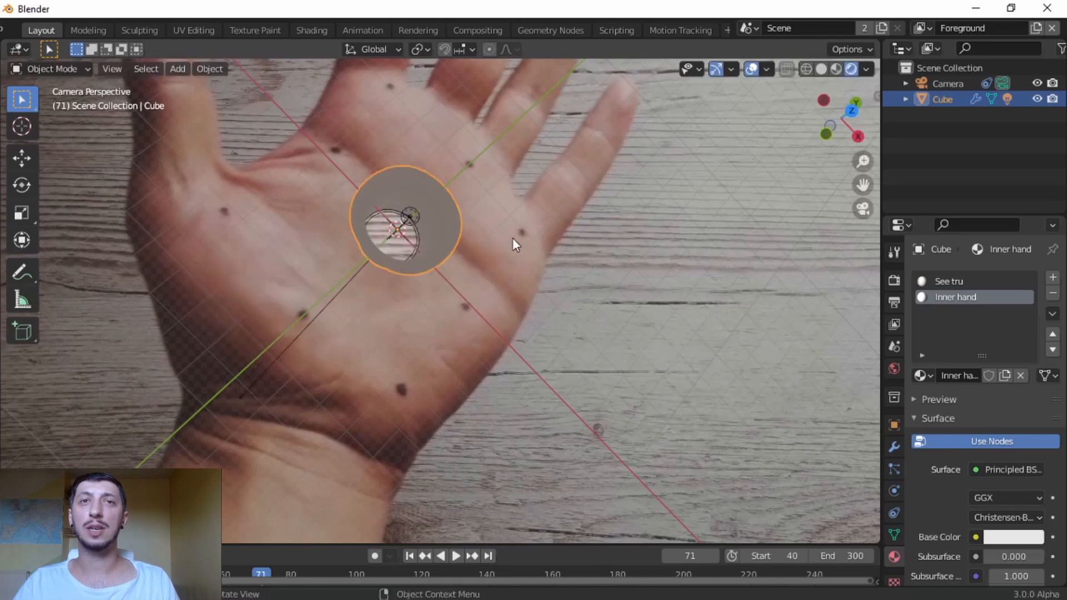
key(s)
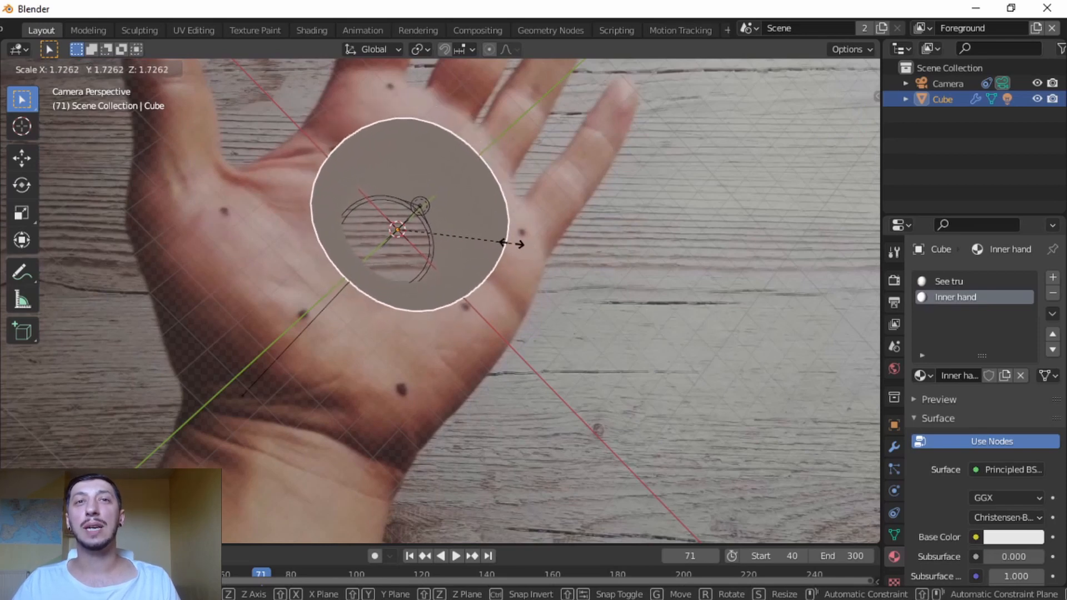
click(511, 243)
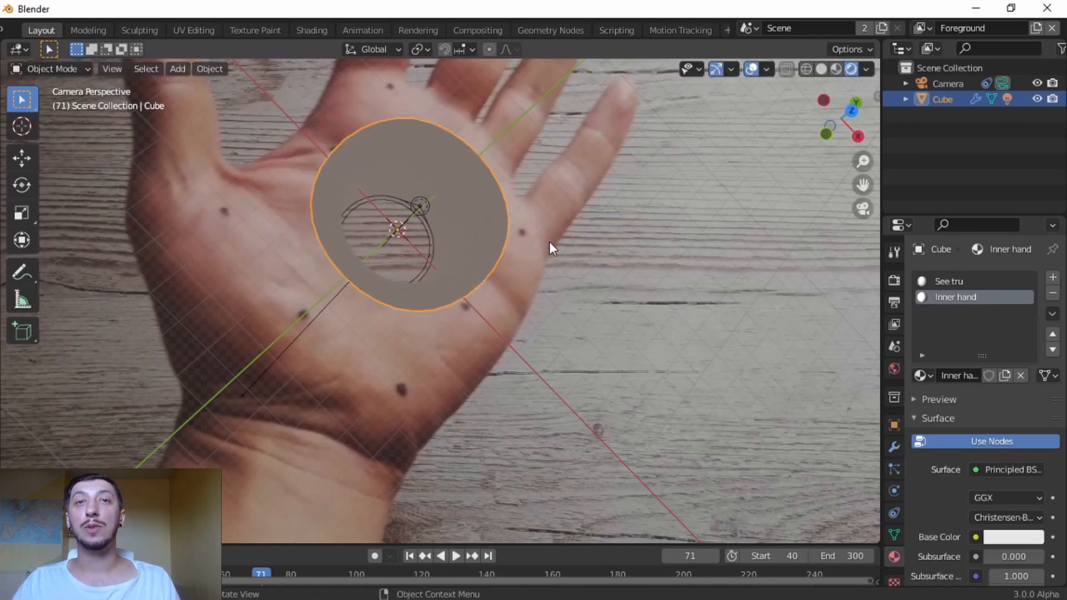
key(g)
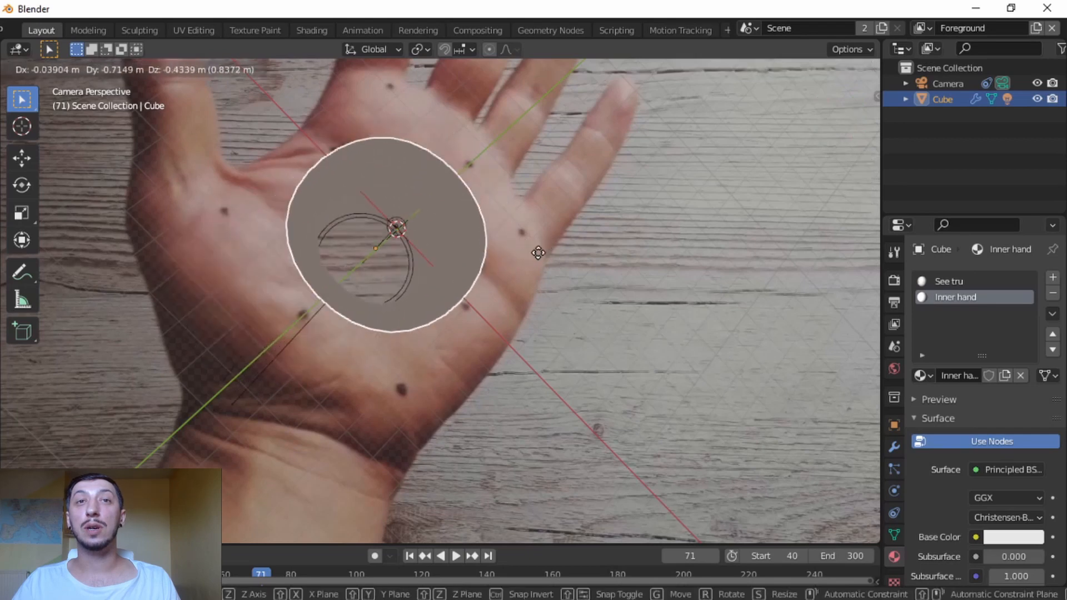
key(y)
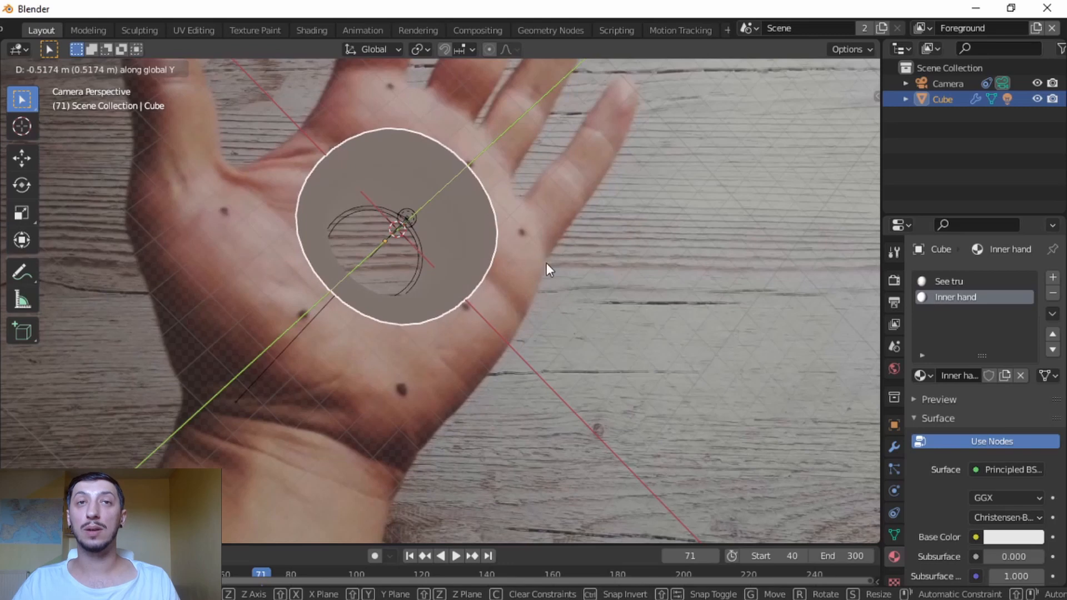
click(546, 270)
- Try the spot light's power at 30 W and at 300 W
click(410, 218)
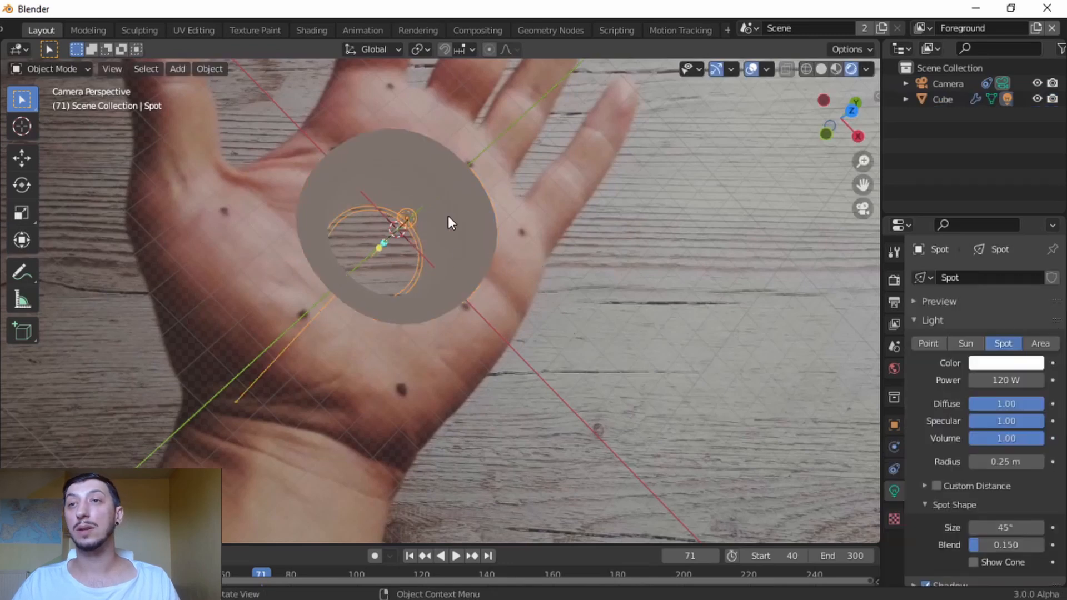
click(1018, 384)
text(30)
key(Return)
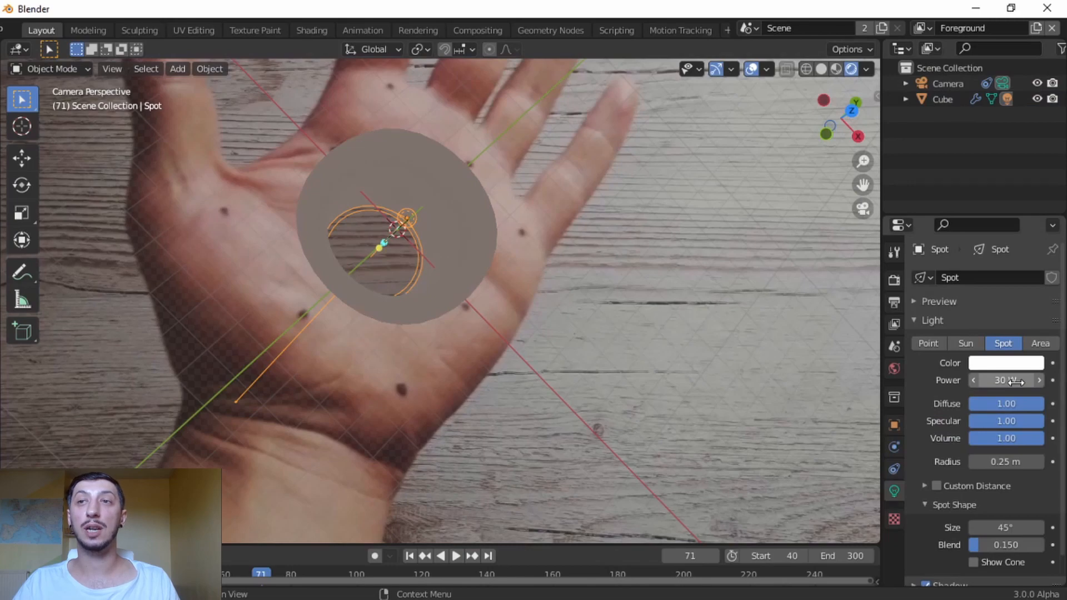
text(3)
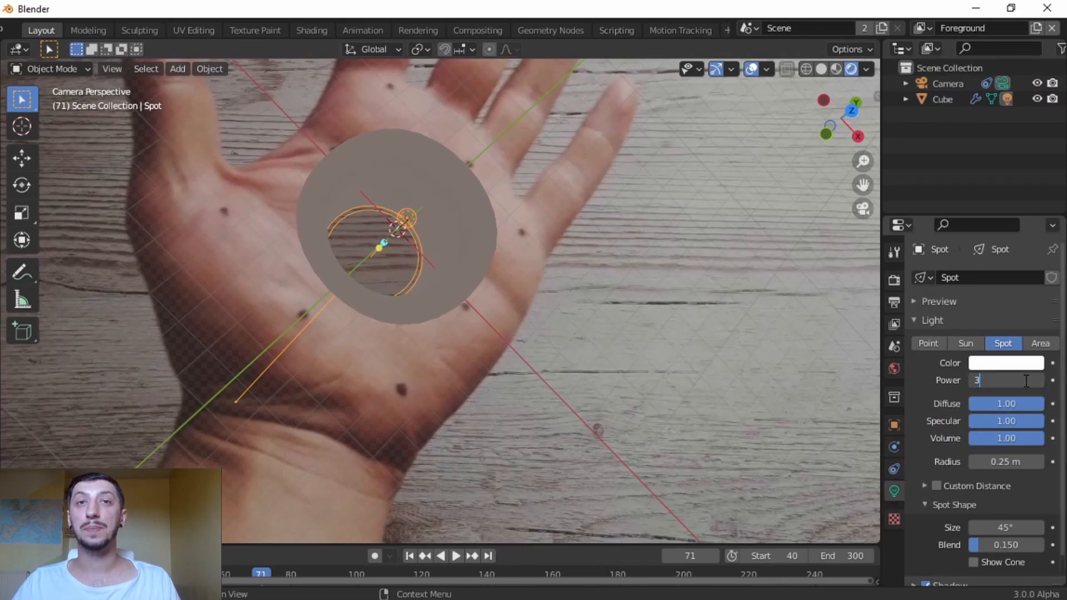
text(00)
key(Return)
- Play the animation in camera view and check the enlarged hole's lighting and outline from near and far
scroll(443, 257, down, 3)
key(space)
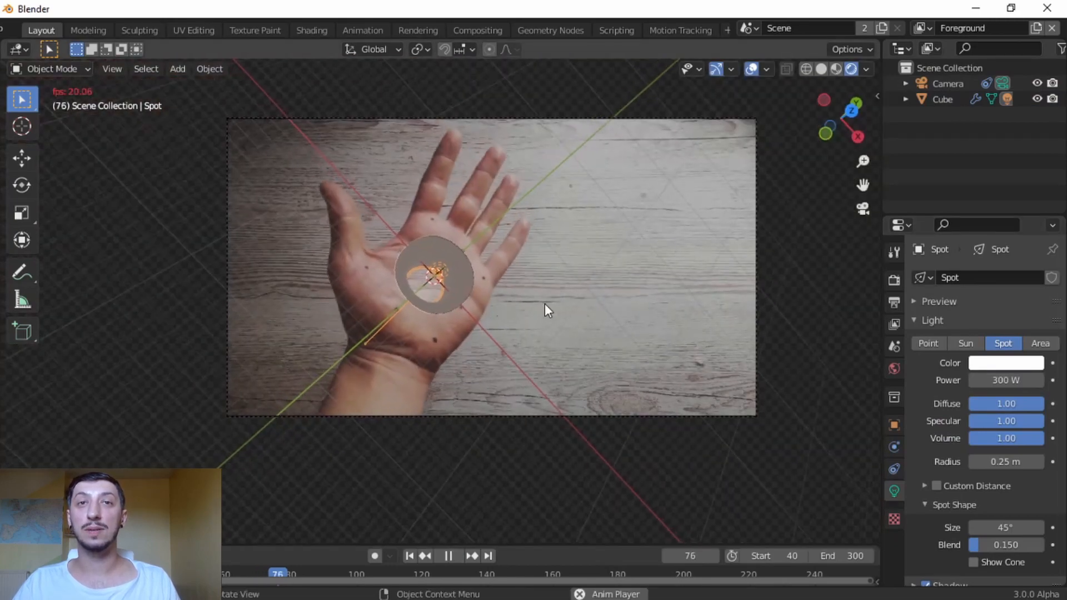
scroll(543, 305, up, 4)
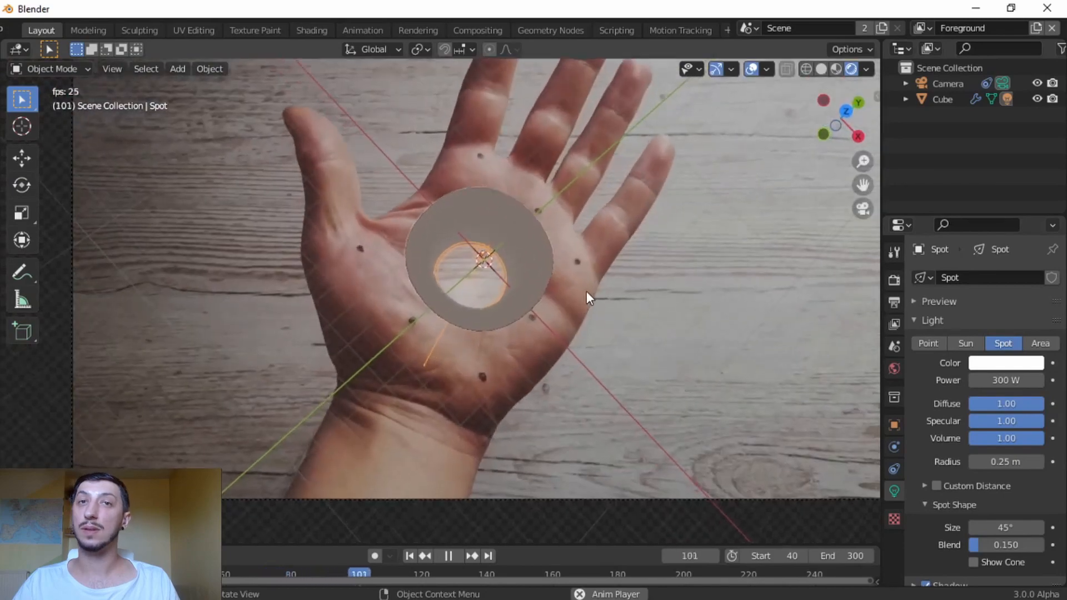
scroll(528, 283, down, 2)
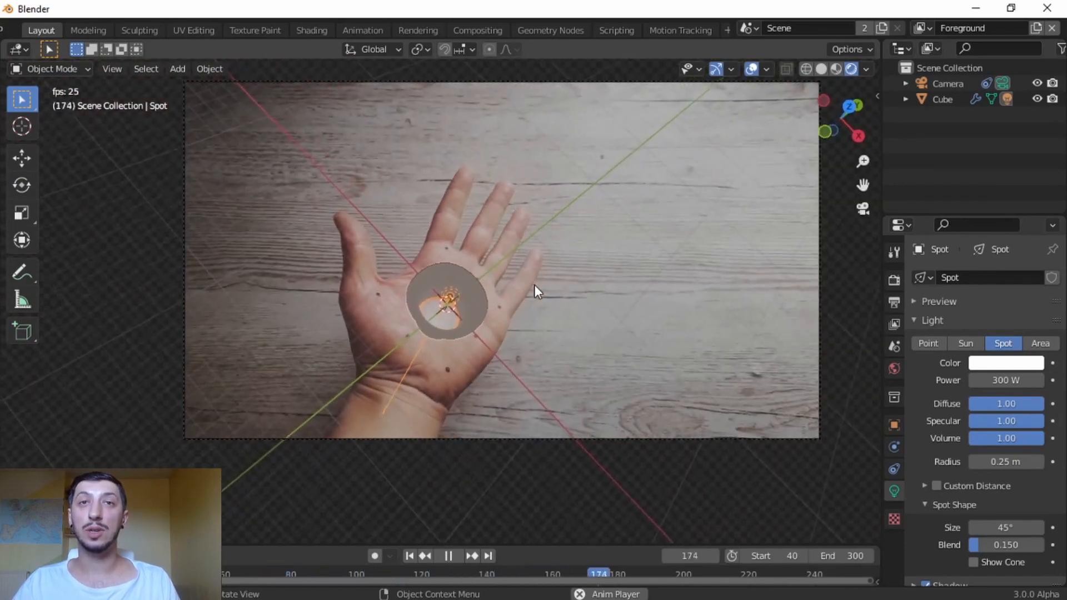
key(space)
scroll(485, 309, up, 3)
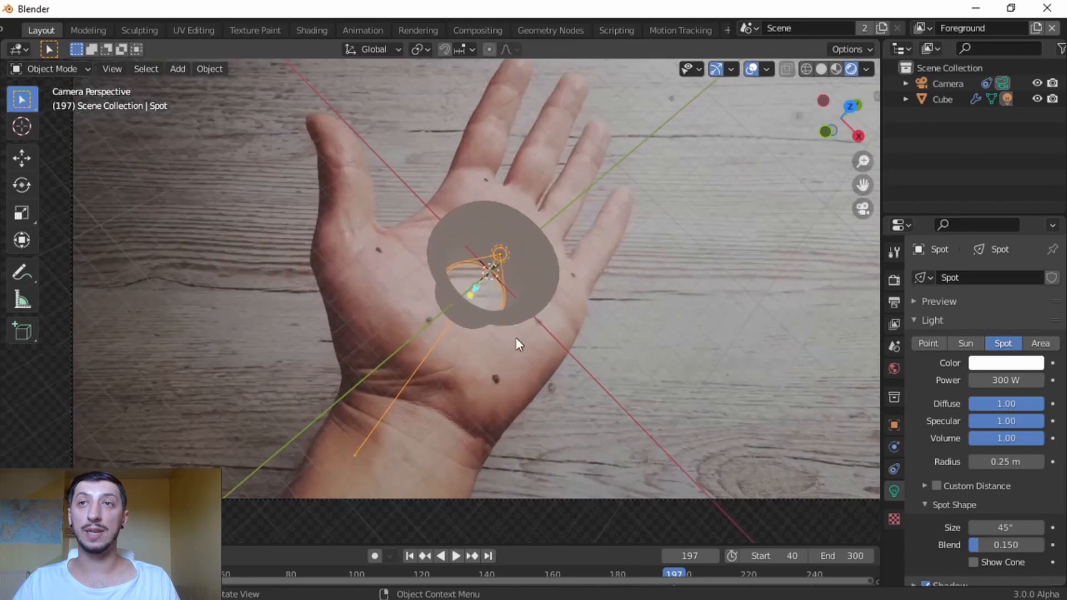
- Select the cube and examine its outer walls against the palm in solid shading
click(538, 271)
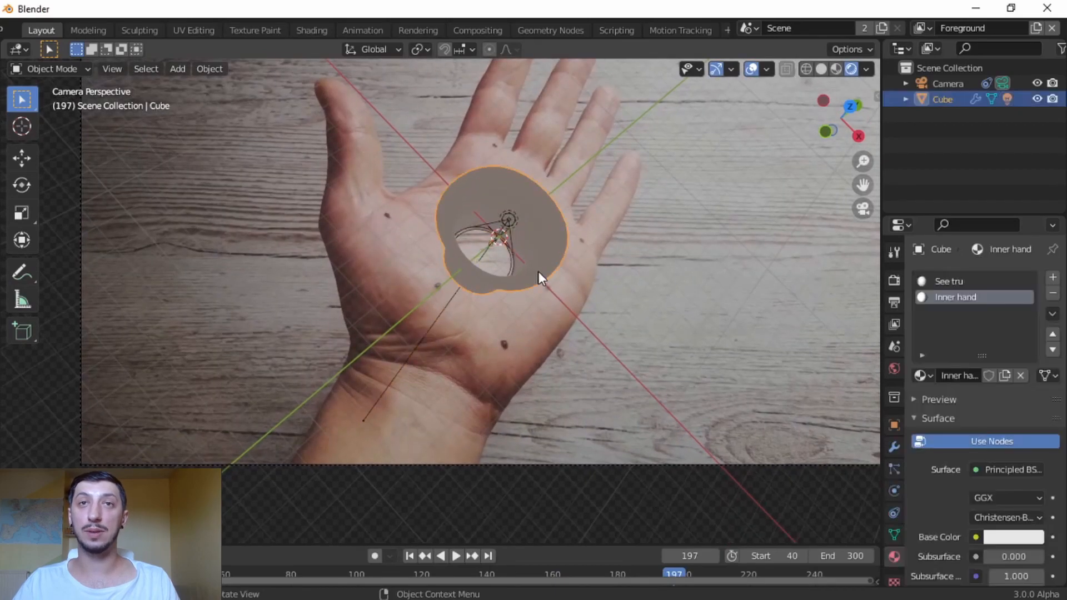
scroll(540, 312, up, 4)
shift+middle_drag(539, 329, 472, 348)
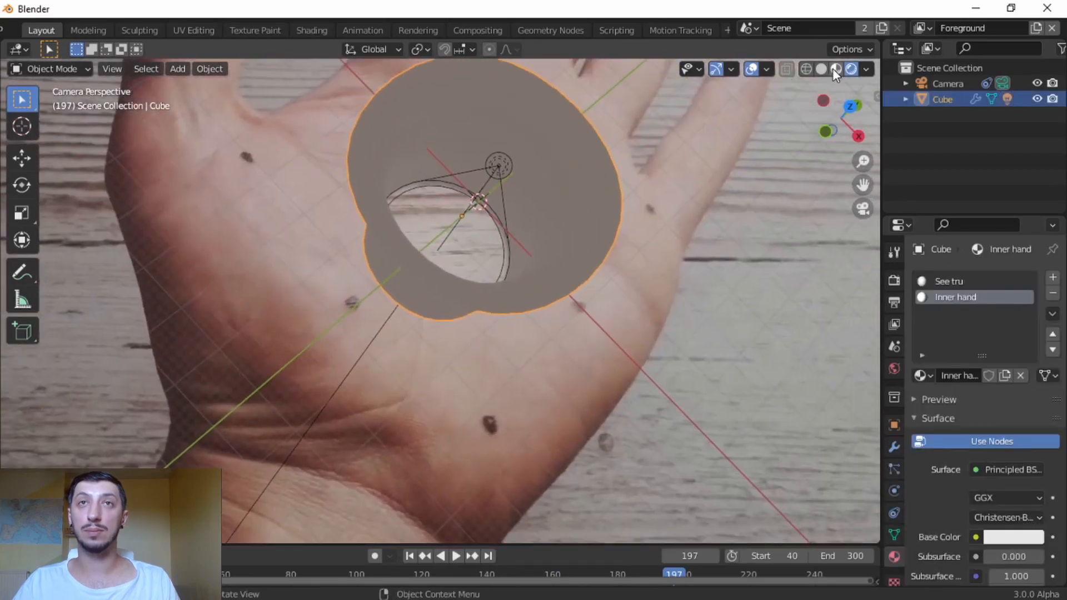
click(822, 69)
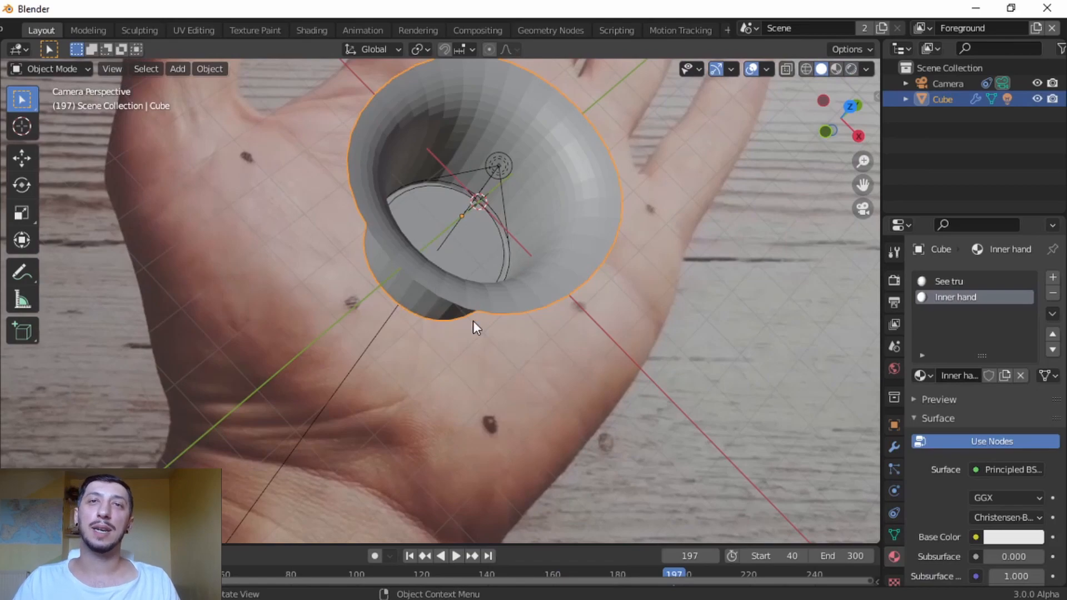
scroll(472, 321, up, 2)
scroll(484, 326, down, 5)
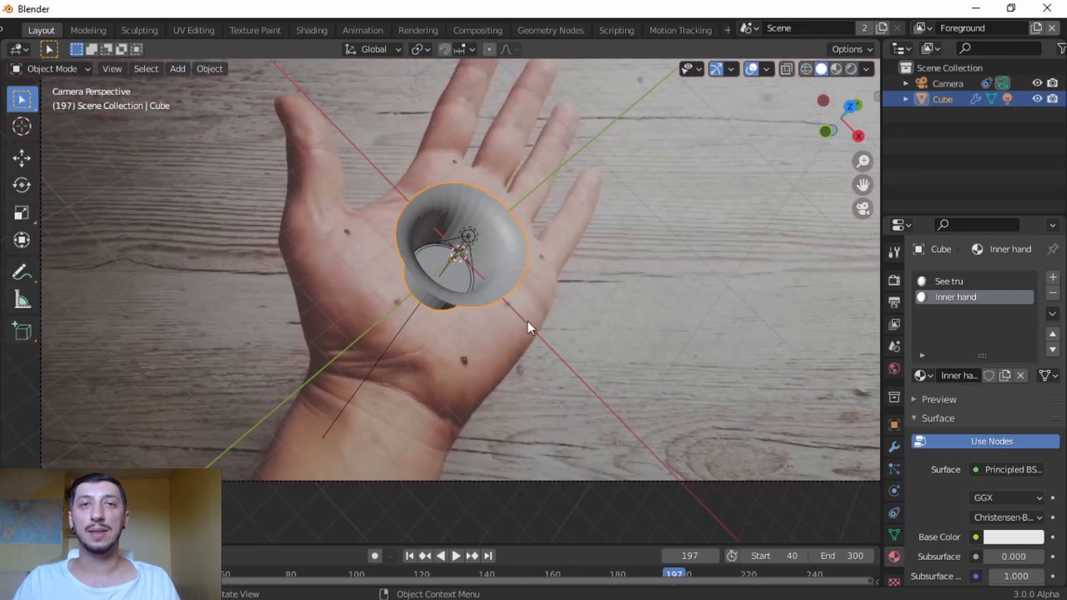
- Shorten the cube along the global Z axis while viewing it from the side, and return to the camera view
middle_drag(528, 321, 562, 266)
shift+middle_drag(450, 361, 478, 362)
scroll(508, 344, up, 4)
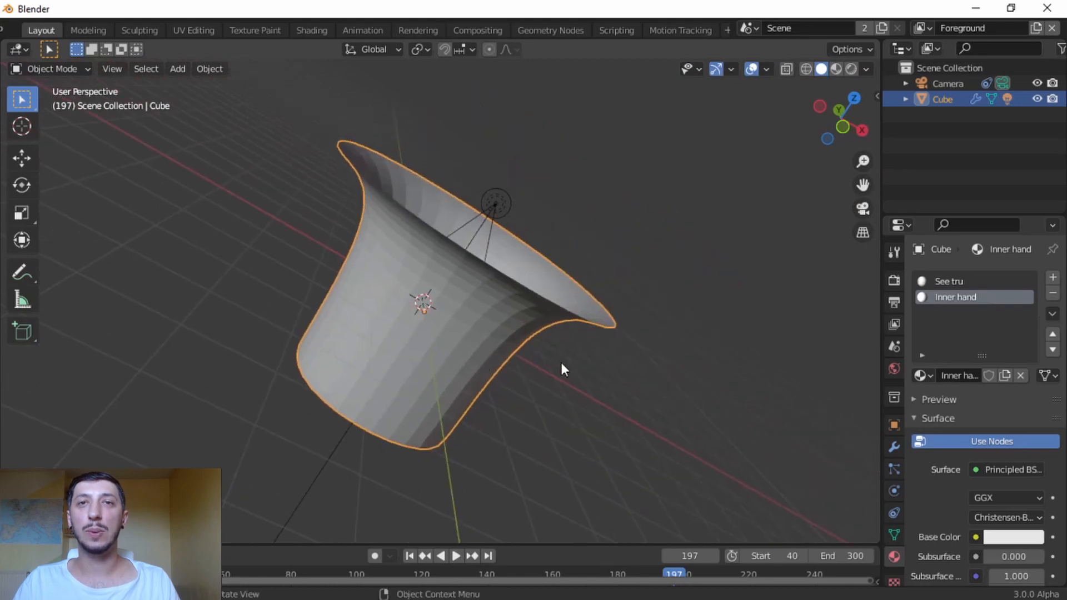
key(s)
key(z)
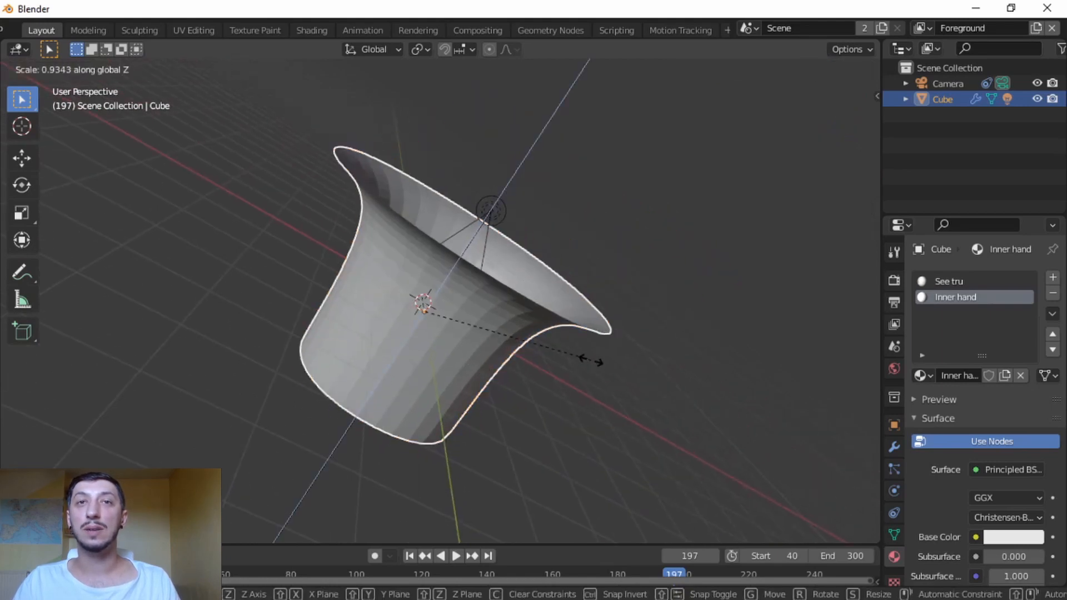
click(538, 354)
key(KP_0)
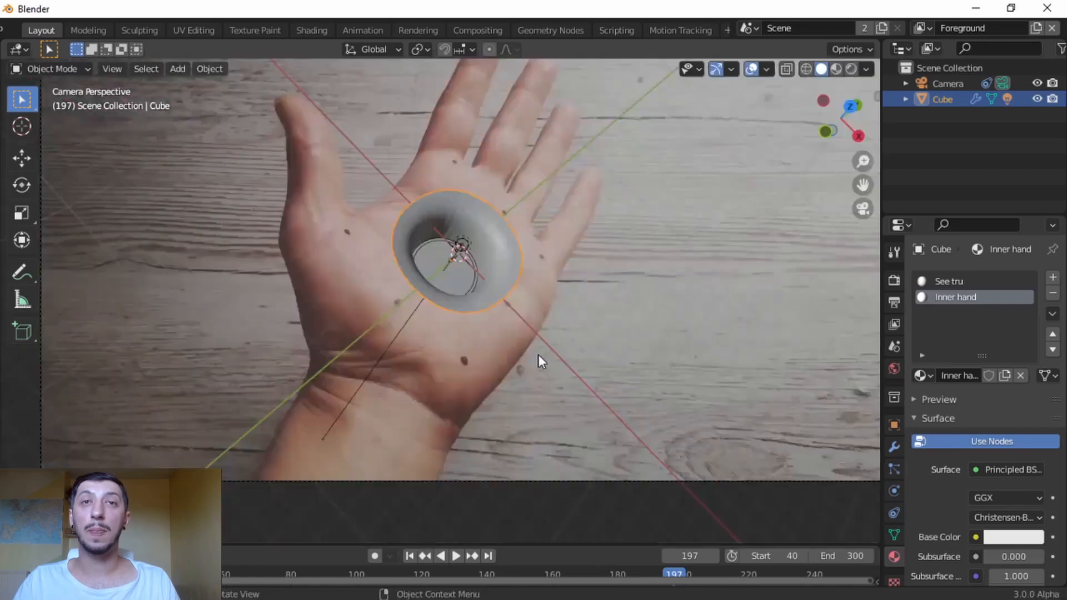
- Play the animation in solid and in rendered shading to check whether the shortened hole's walls stick out
key(space)
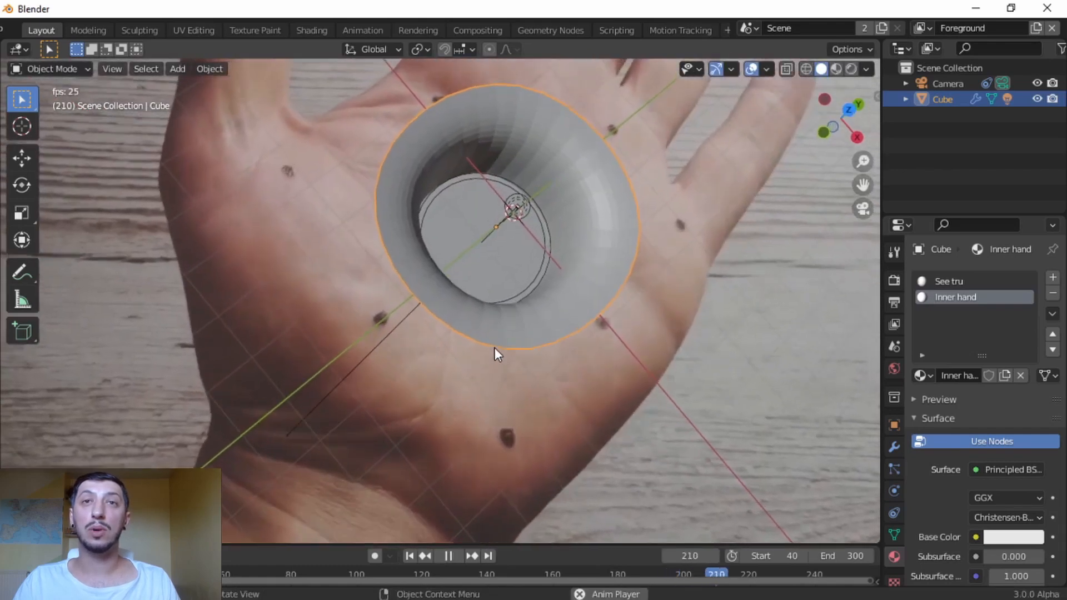
key(space)
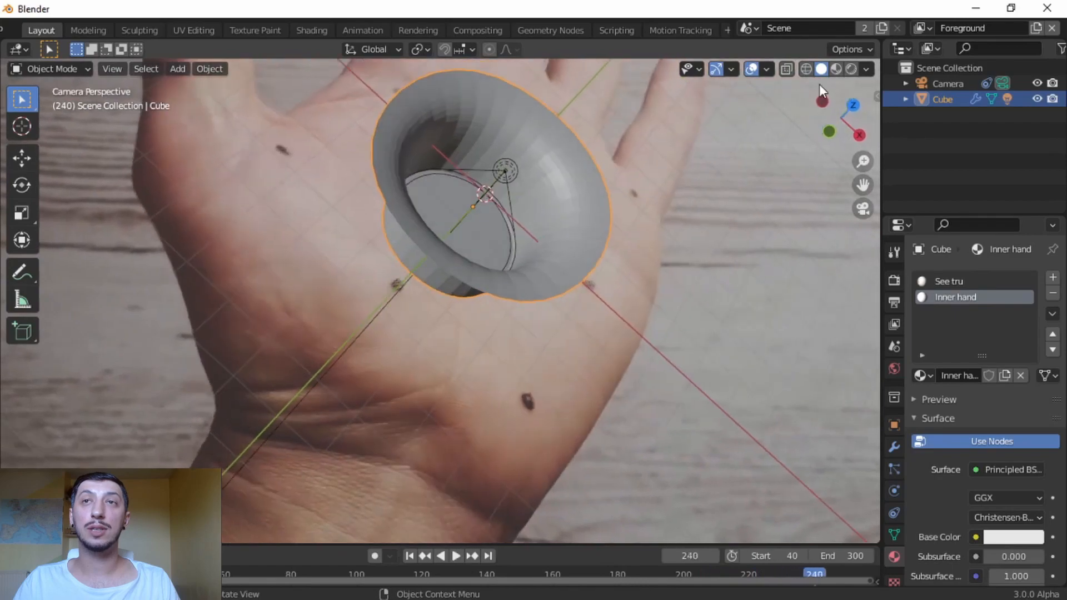
click(847, 67)
key(space)
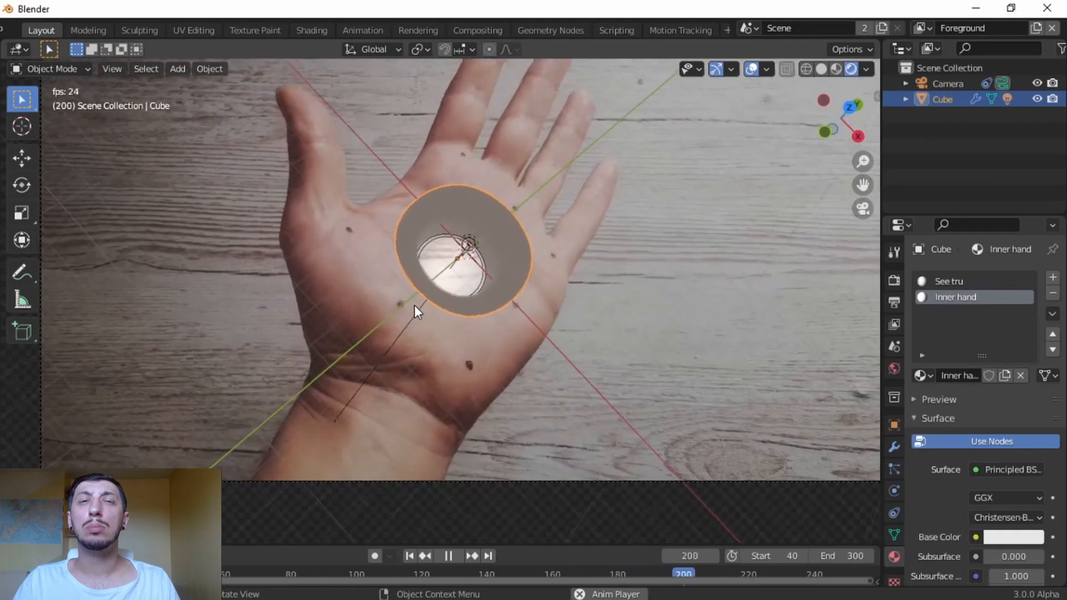
key(space)
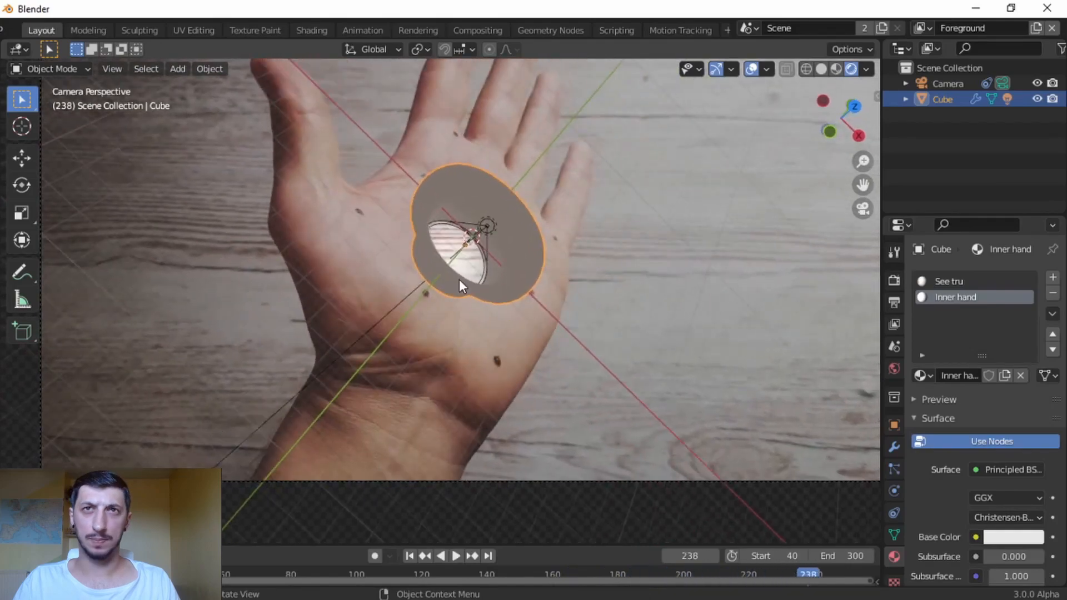
- Scale the cube to about 0.55 along global Z and play the animation to check the shallower hole
key(s)
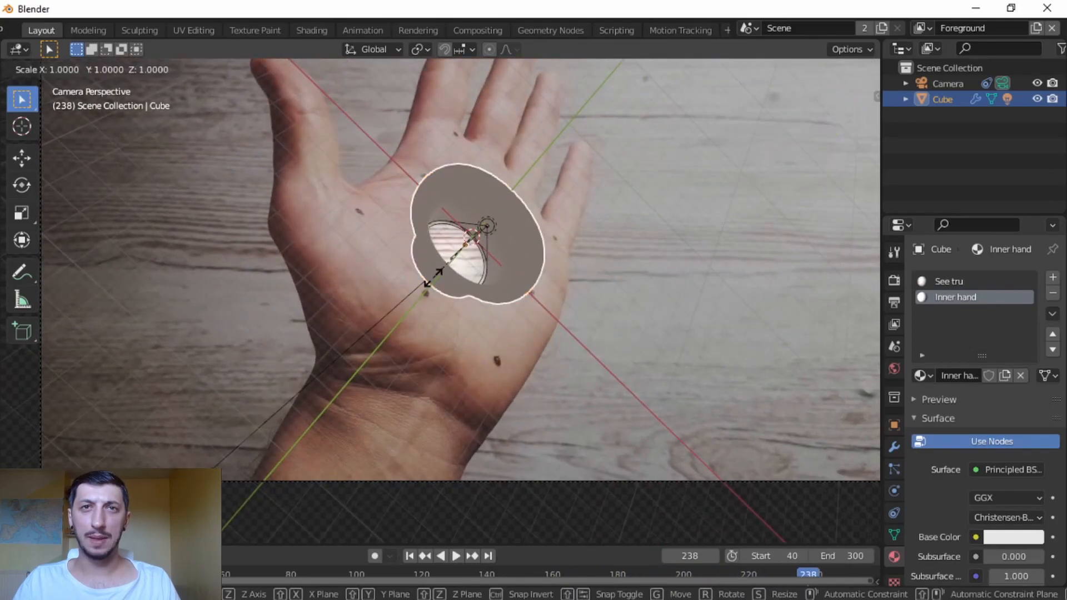
key(z)
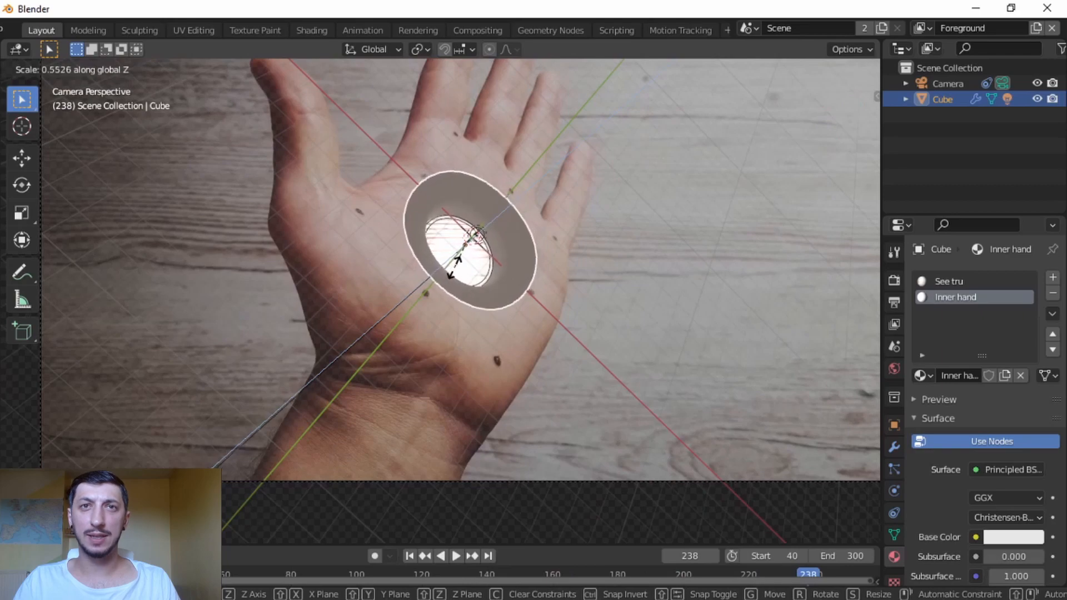
click(454, 268)
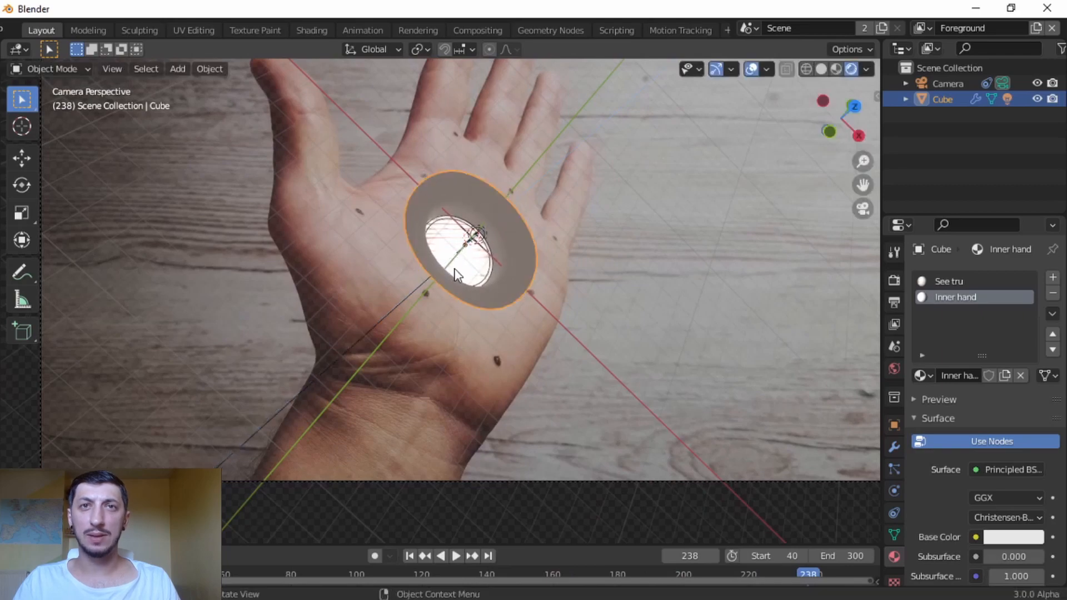
key(space)
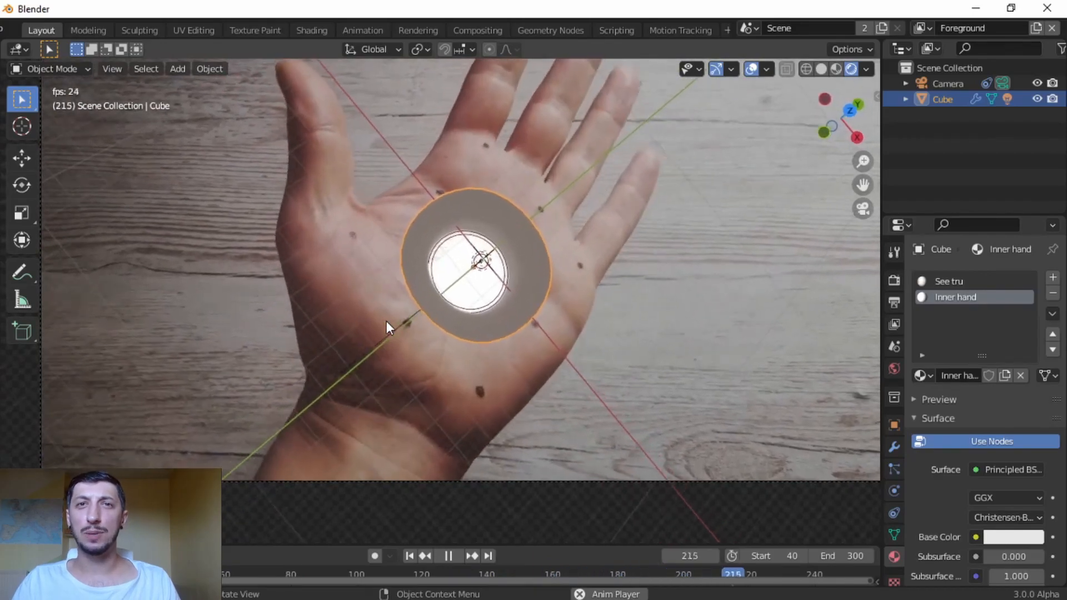
key(space)
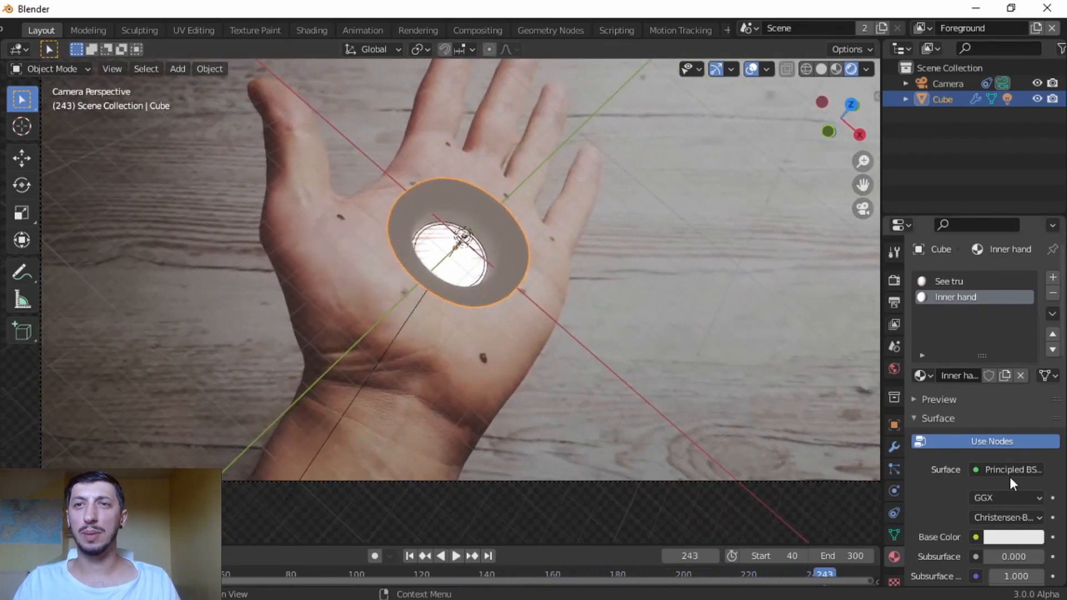
- Set the spot light's power to 120 W and play the animation to check the hole's brightness
click(467, 238)
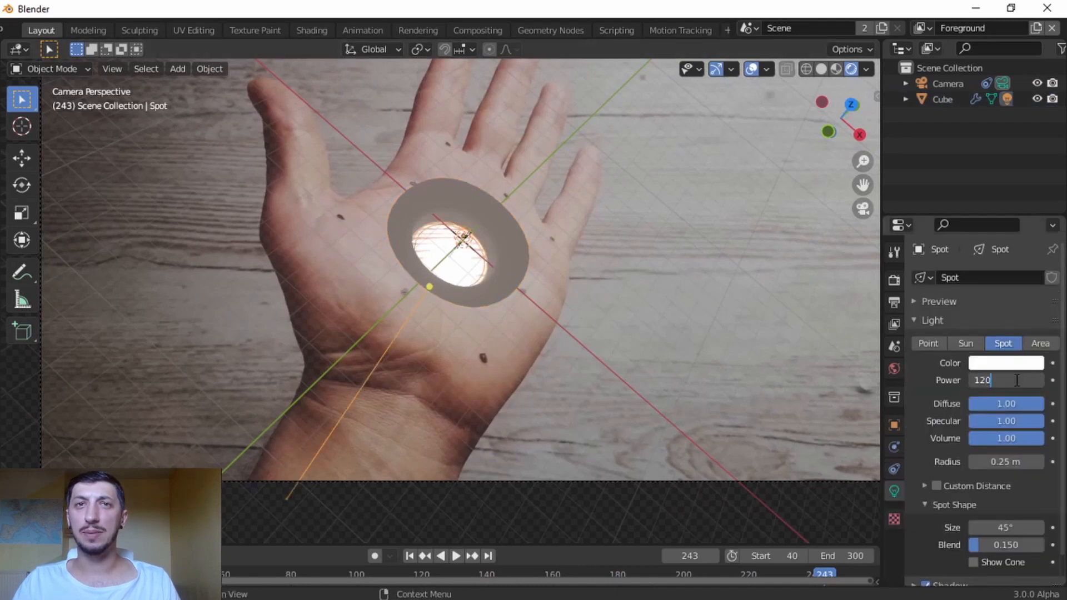
key(Return)
scroll(555, 323, down, 3)
key(space)
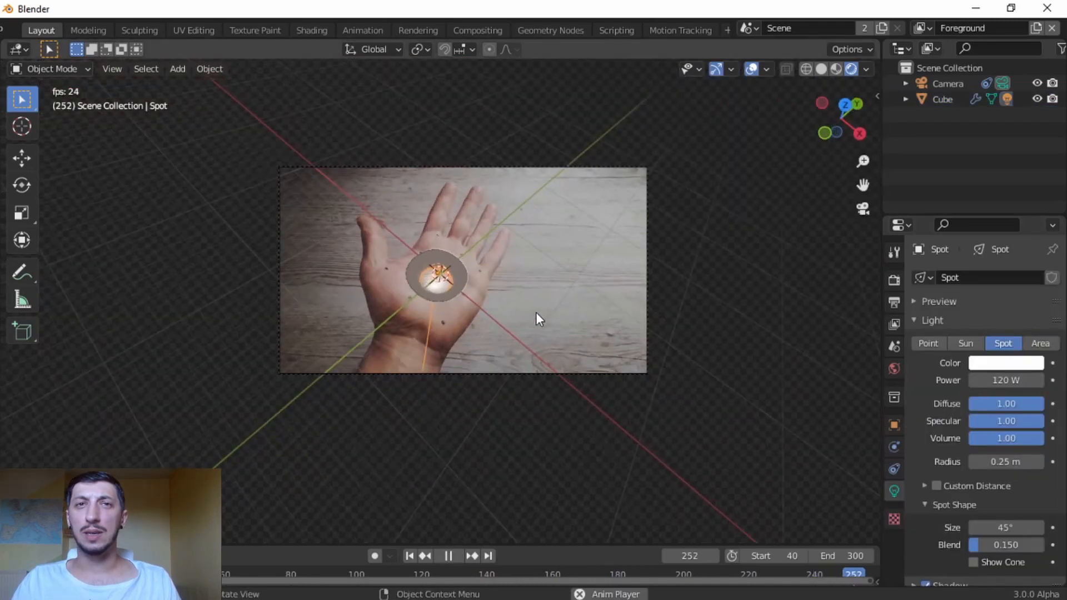
scroll(536, 313, up, 6)
scroll(535, 312, down, 3)
key(space)
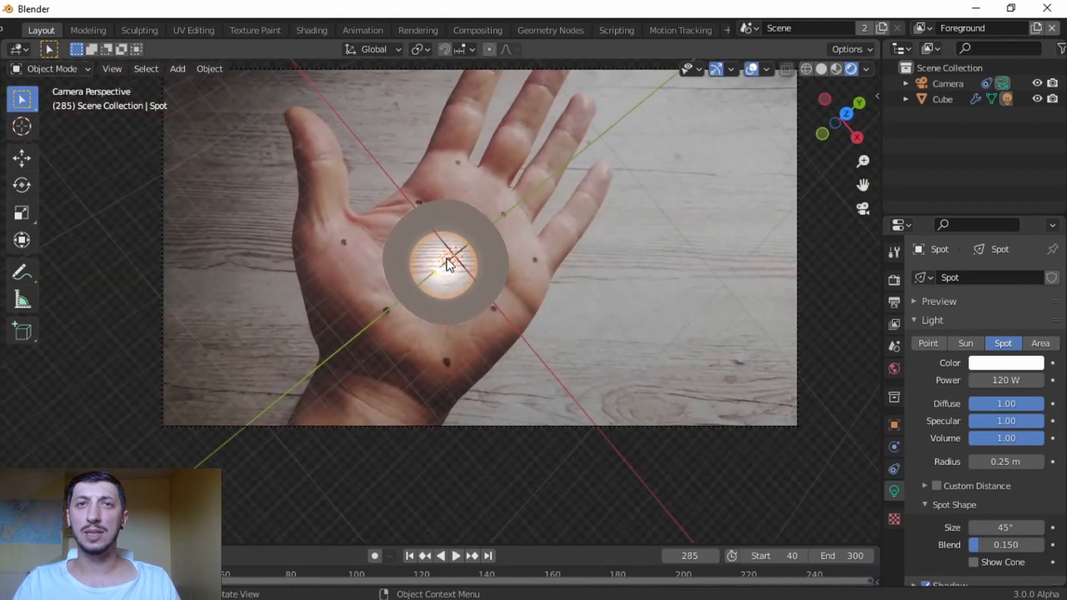
- Scale the cube to about 1.8 along global Z, check the deeper hole from an angle, and return to the camera view
scroll(457, 305, up, 3)
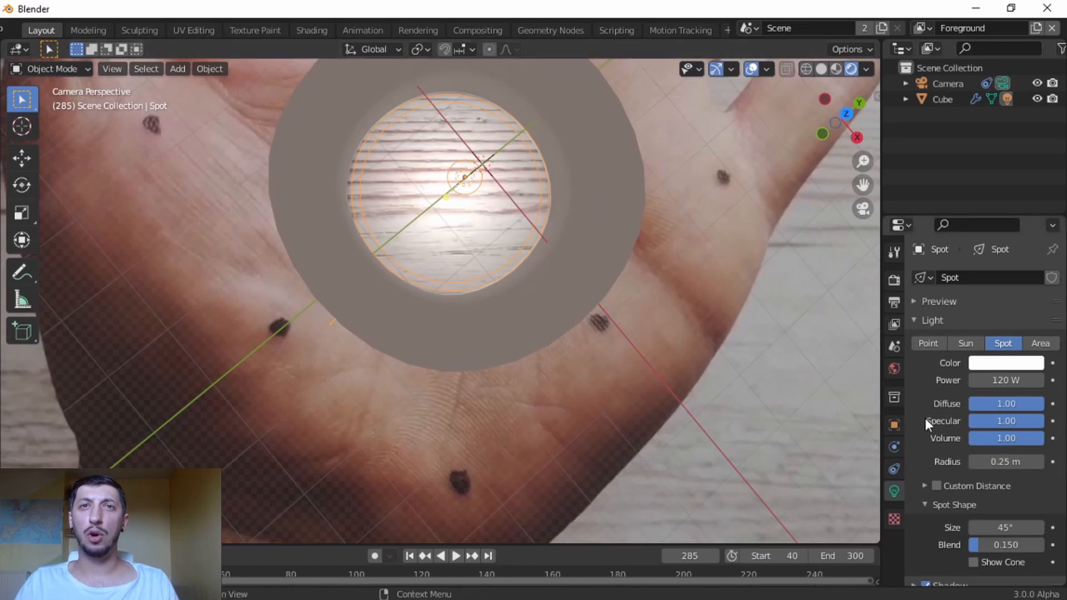
scroll(539, 359, down, 2)
click(545, 275)
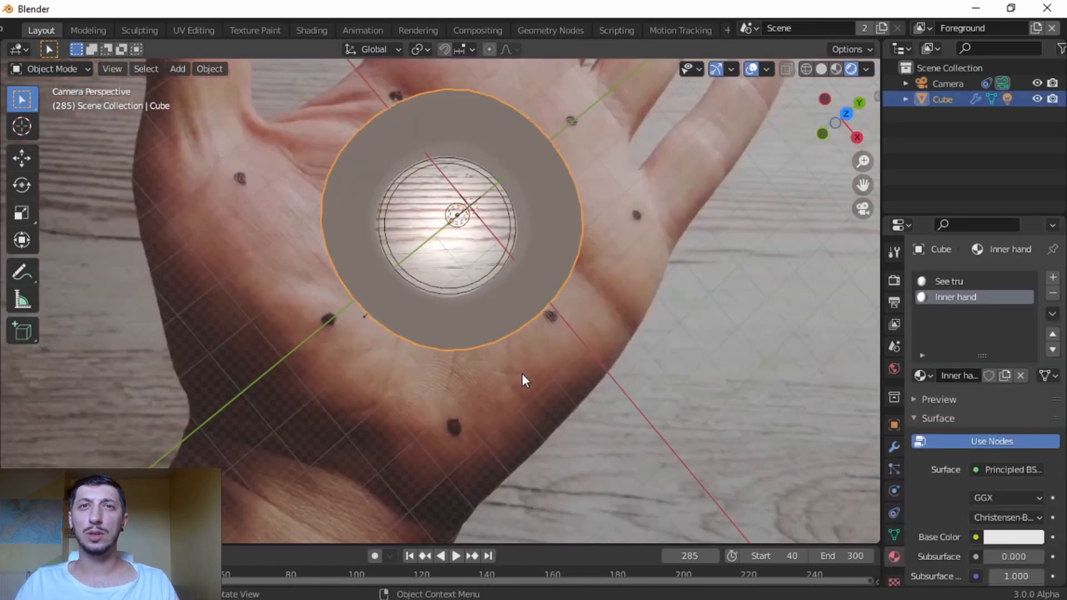
key(s)
key(z)
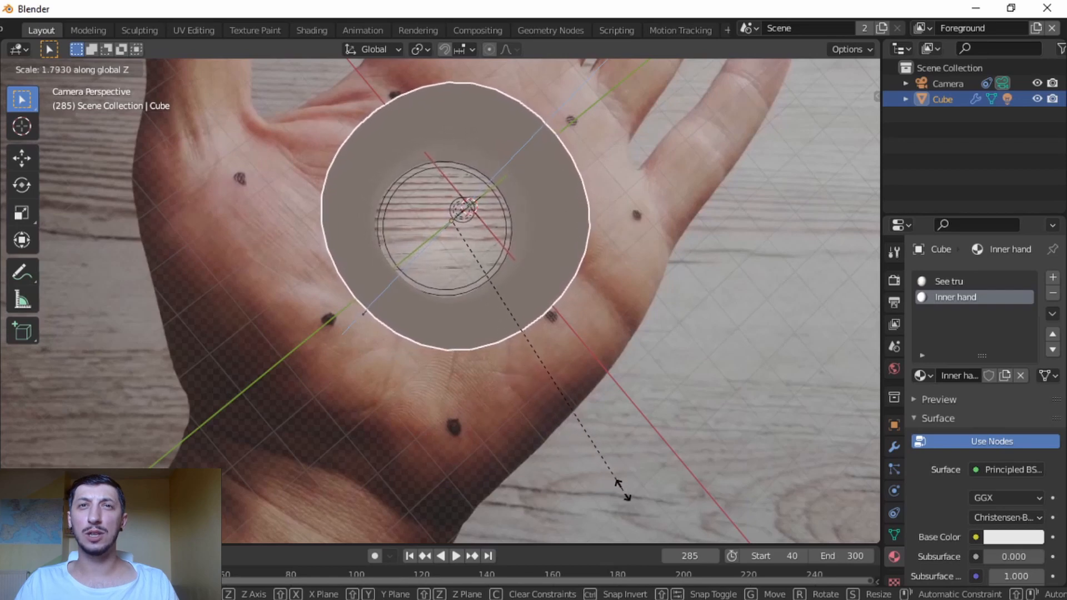
click(632, 498)
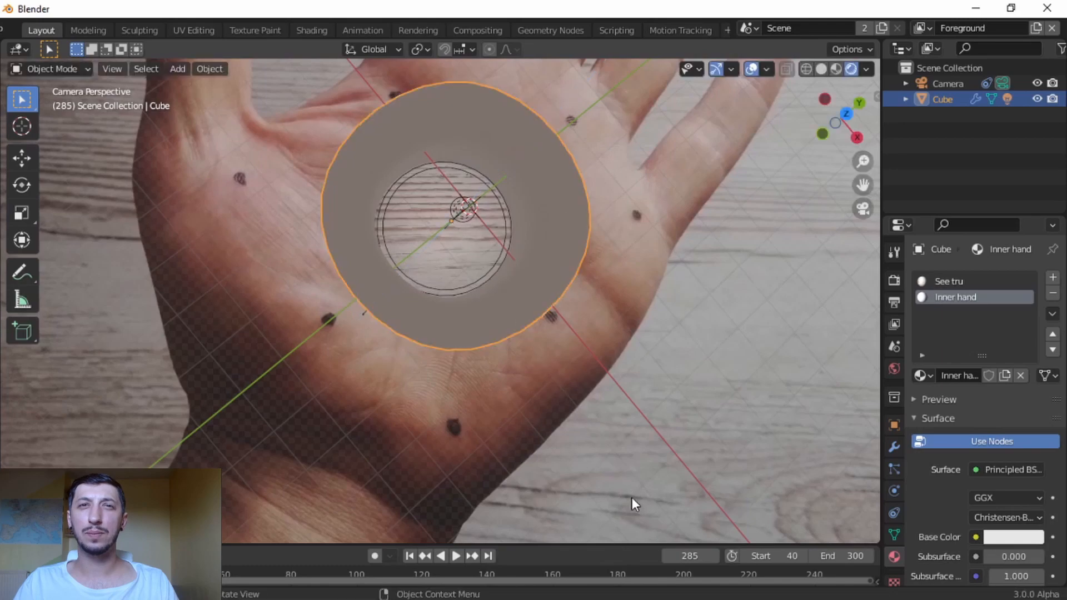
middle_drag(632, 498, 553, 365)
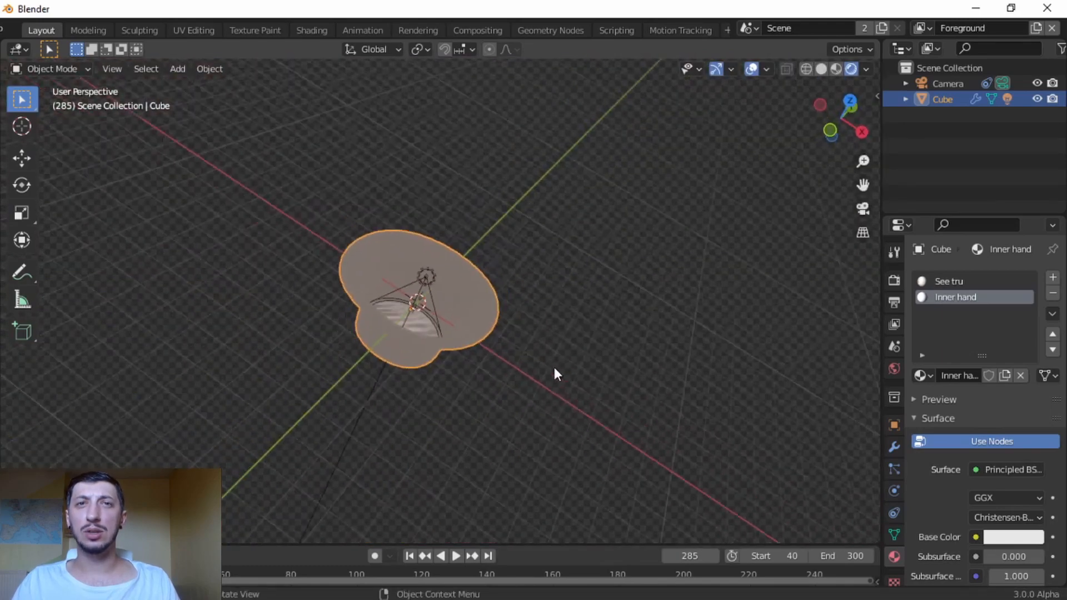
key(KP_0)
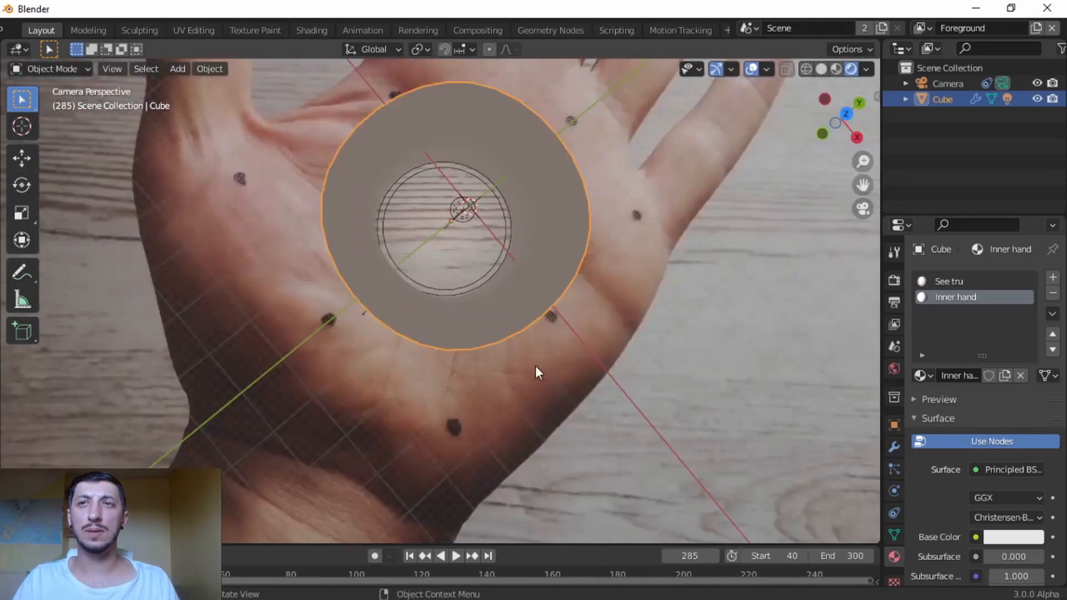
- Set the spot light's power to 200 W and play the animation with the whole frame in view to check the brightness
click(471, 207)
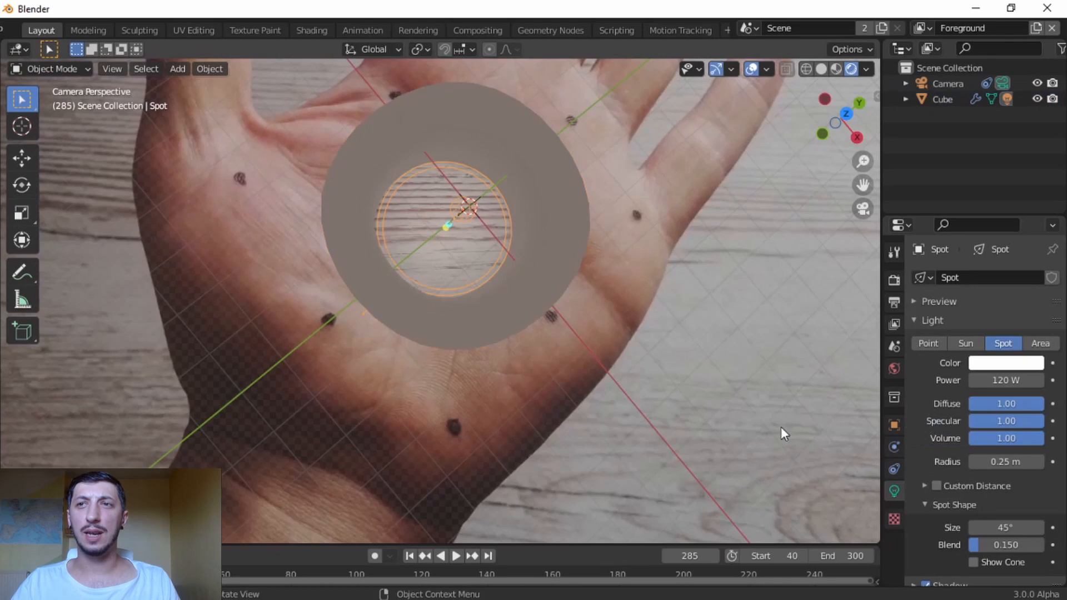
click(999, 379)
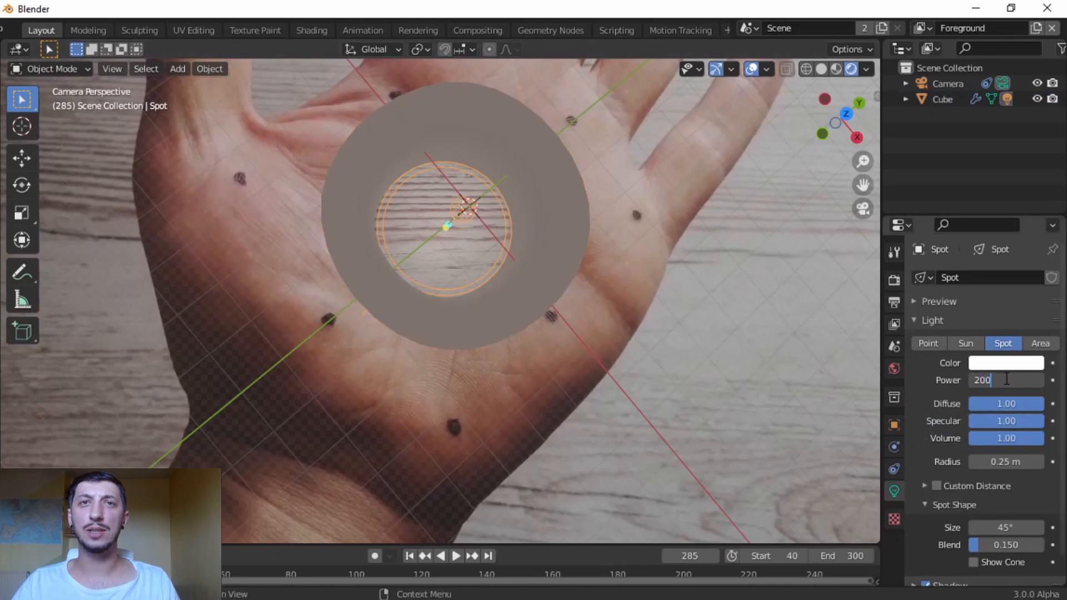
key(Return)
scroll(528, 370, down, 4)
key(space)
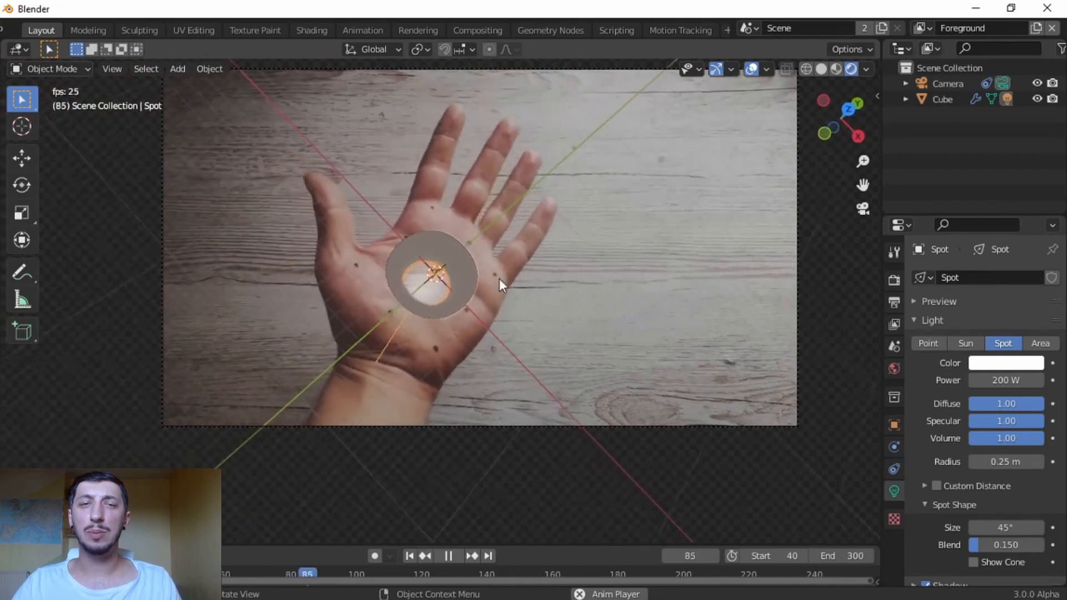
key(space)
- Try a spot light power of 220 W and settle on 250 W
click(1016, 380)
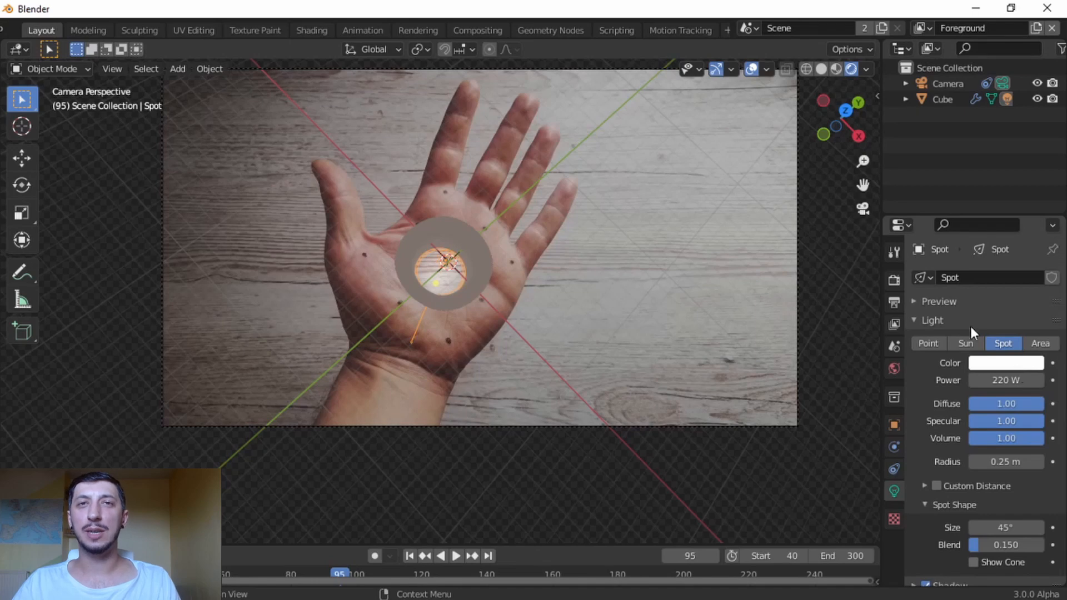
click(1002, 382)
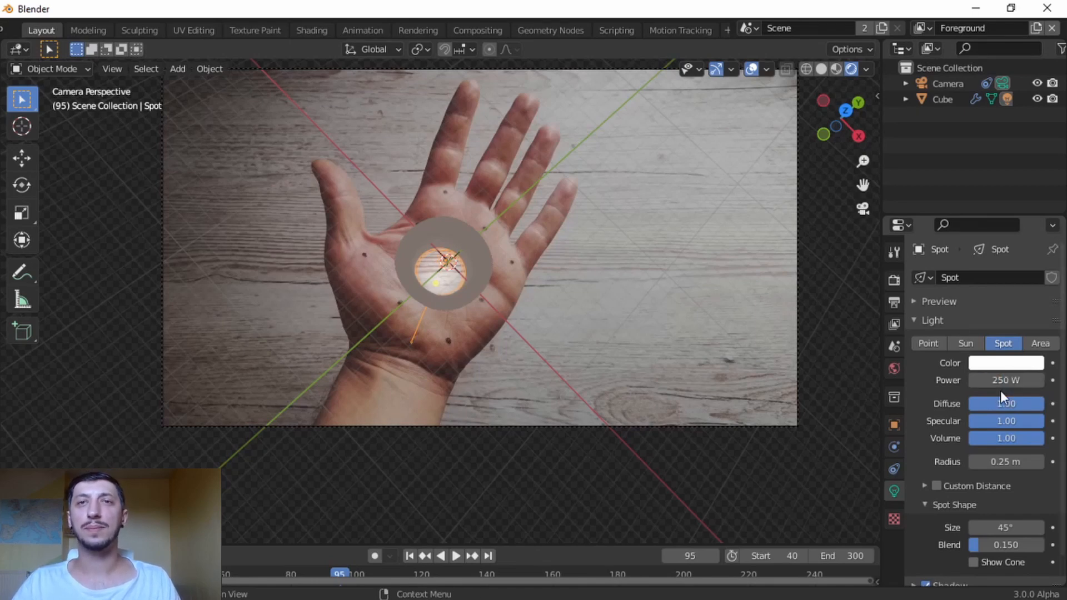
scroll(545, 172, down, 2)
scroll(545, 172, up, 1)
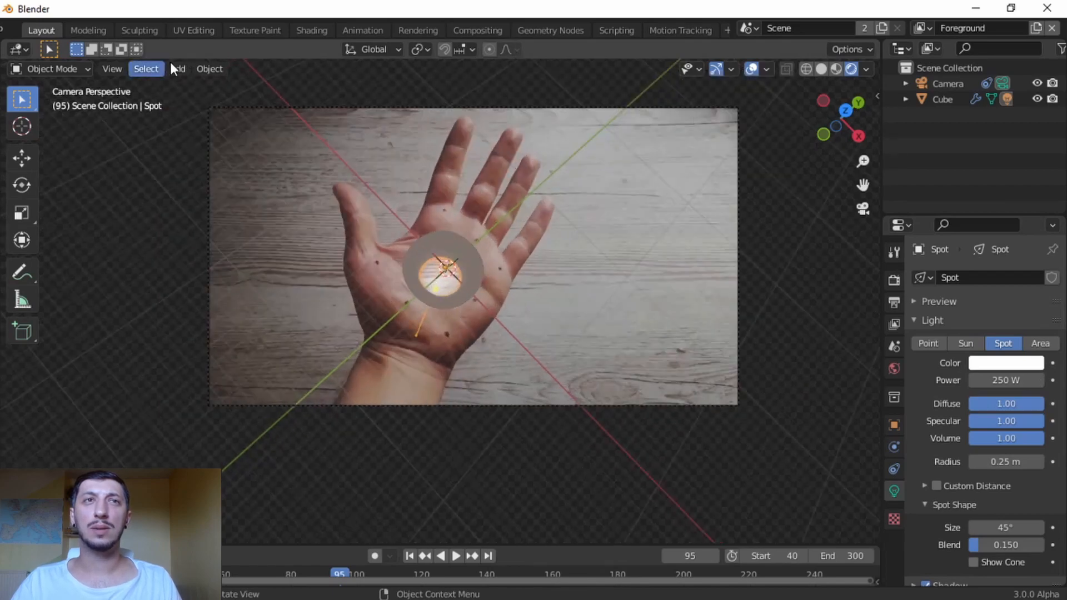
- Render frame 95 as a still image, examine the lit inner walls of the hole, and close the render
scroll(102, 26, up, 3)
click(101, 28)
click(123, 43)
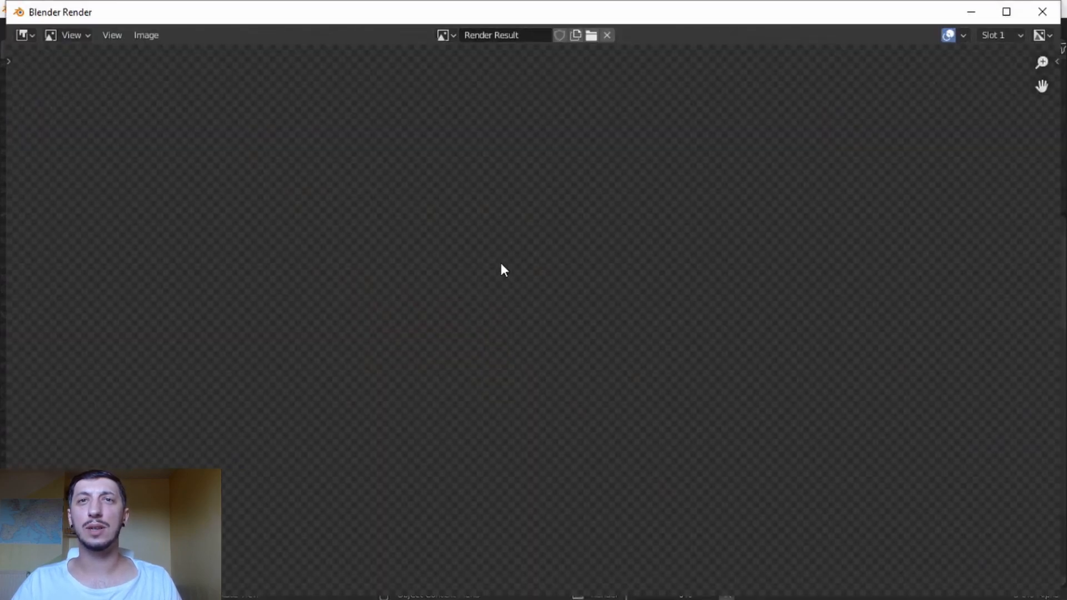
scroll(545, 352, up, 1)
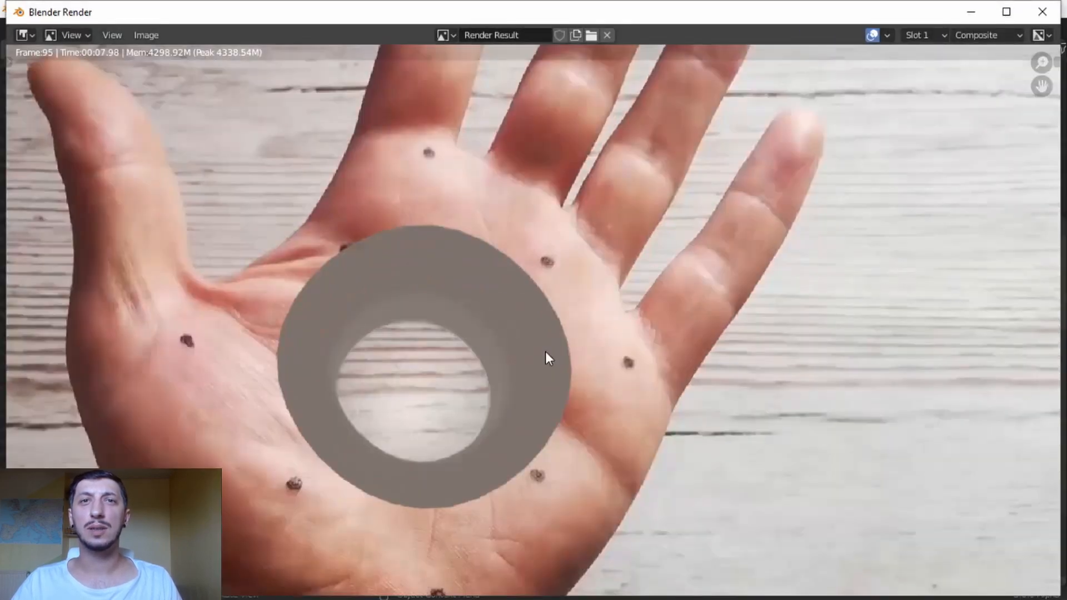
scroll(547, 353, down, 4)
key(Escape)
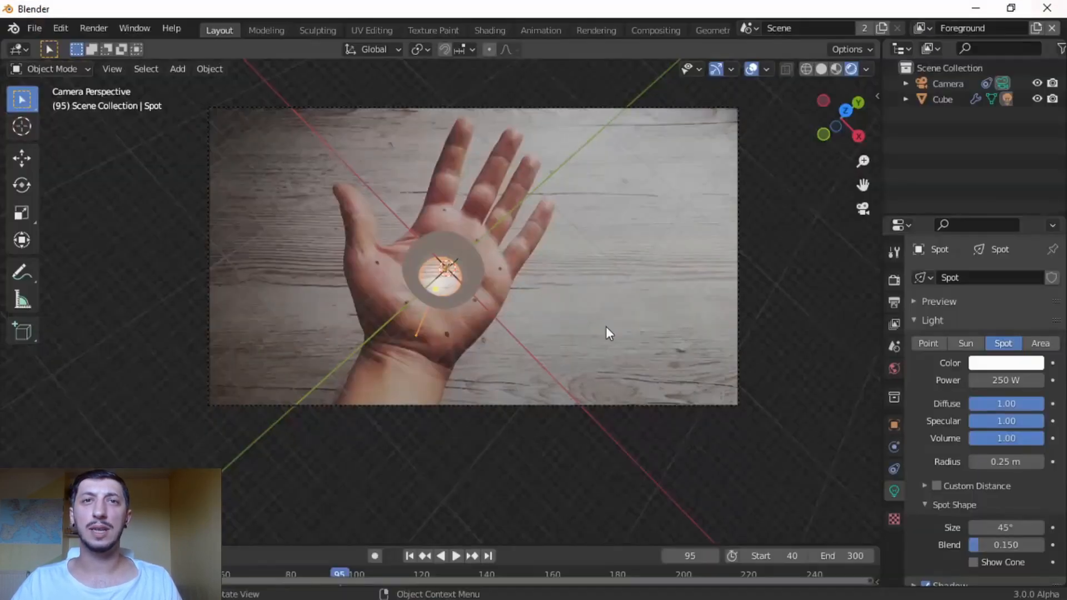
- Go to frame 219 and render it as a still image to check the hole at another hand angle
key(space)
key(space)
drag(561, 576, 746, 593)
click(94, 28)
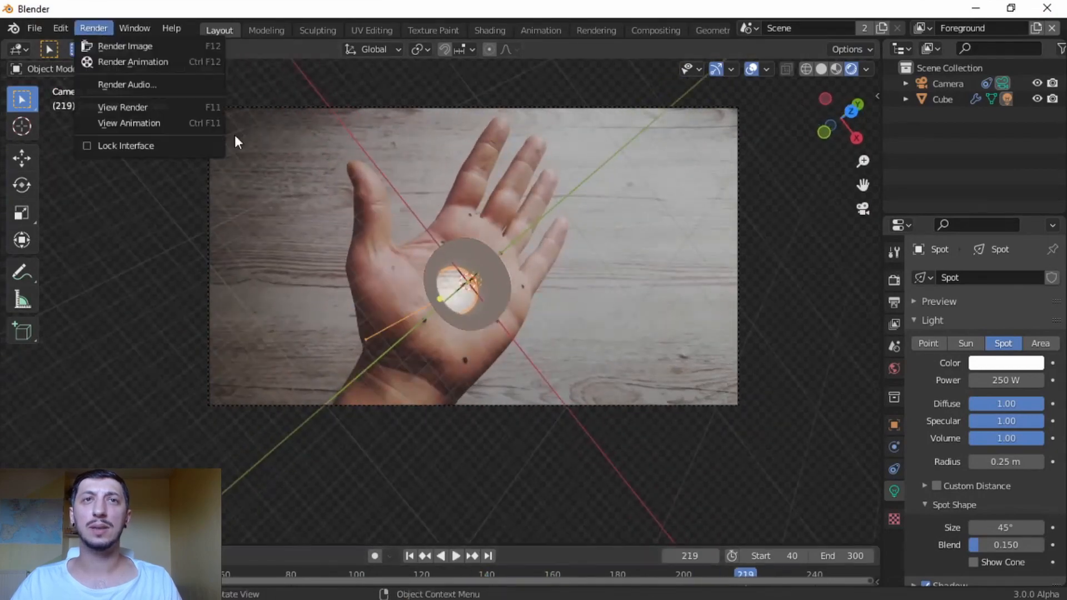
click(146, 62)
click(1046, 12)
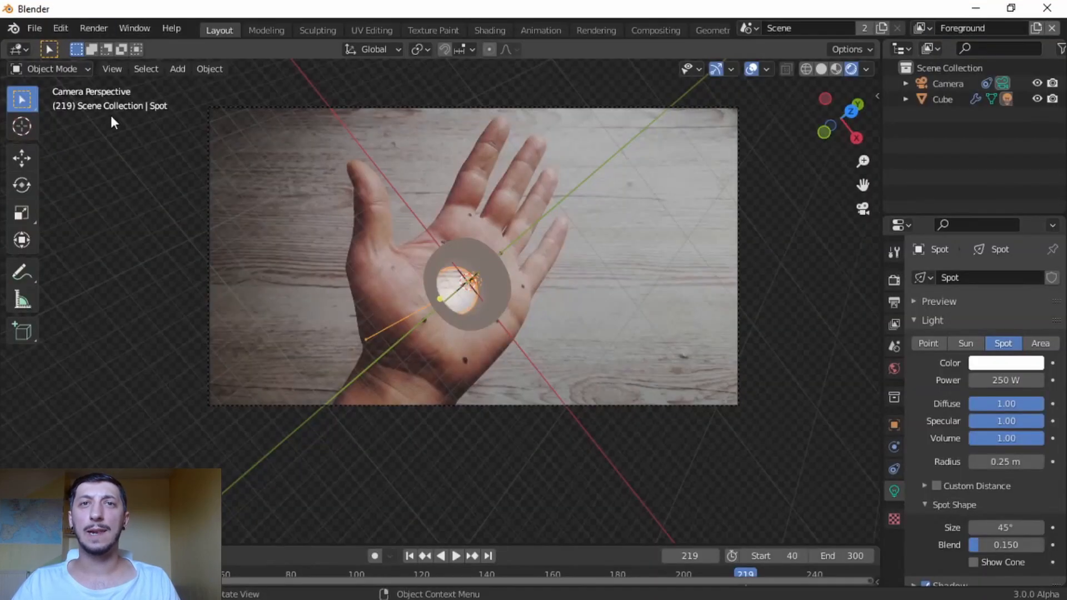
click(94, 30)
click(133, 54)
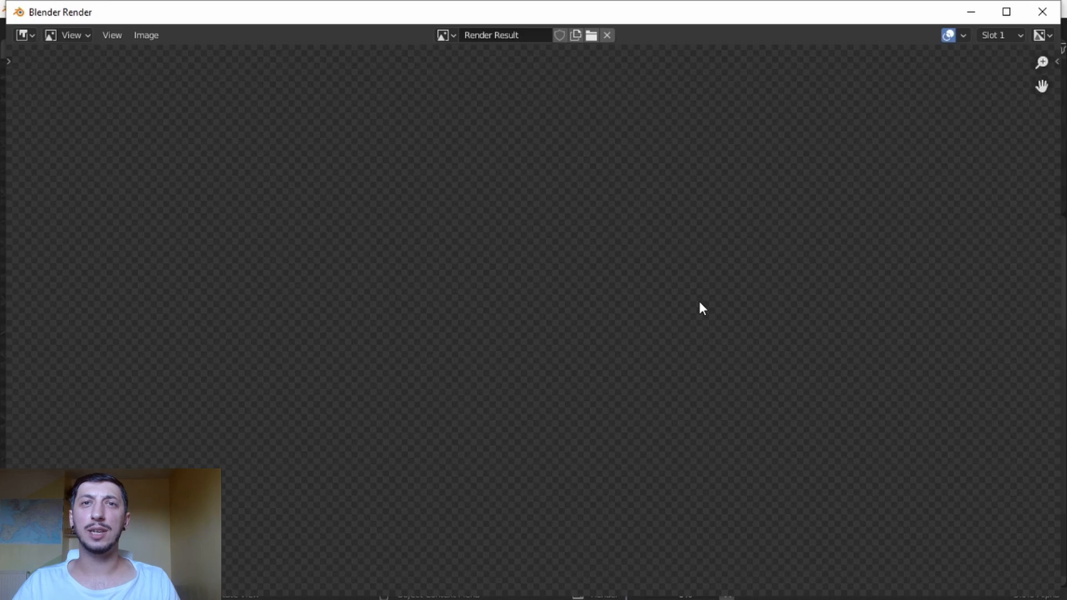
- Inspect the rendered image of frame 219 up close and as a whole, and close the render window
scroll(529, 384, up, 5)
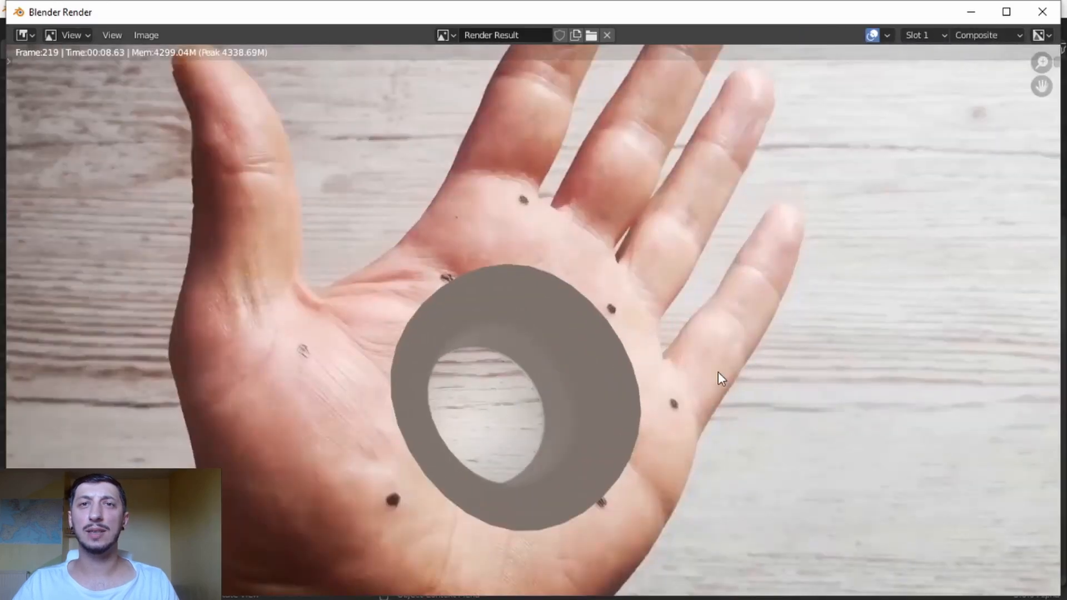
scroll(718, 372, down, 5)
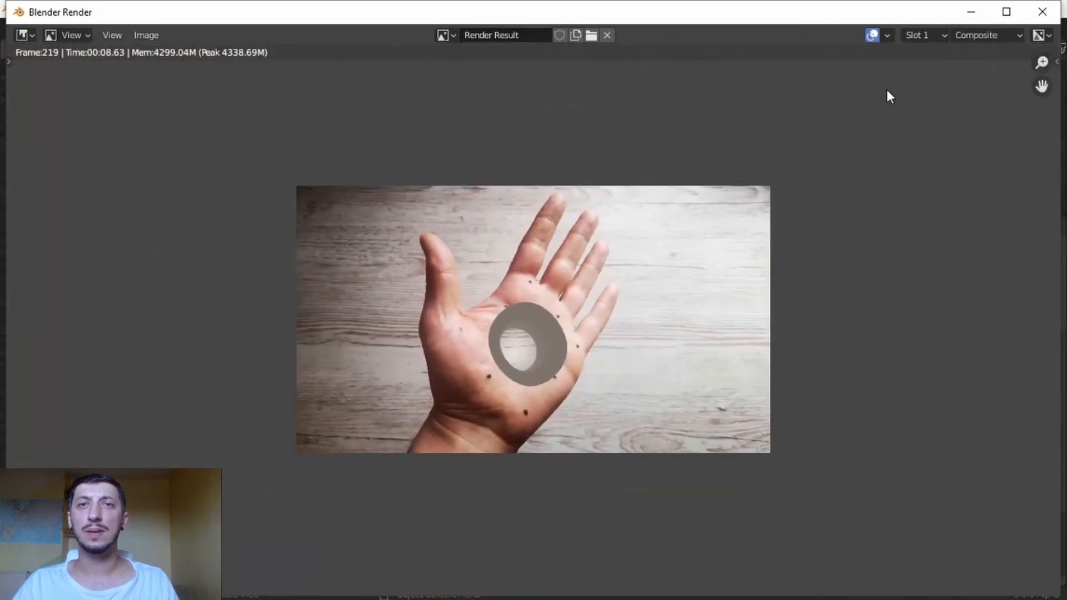
click(1043, 11)
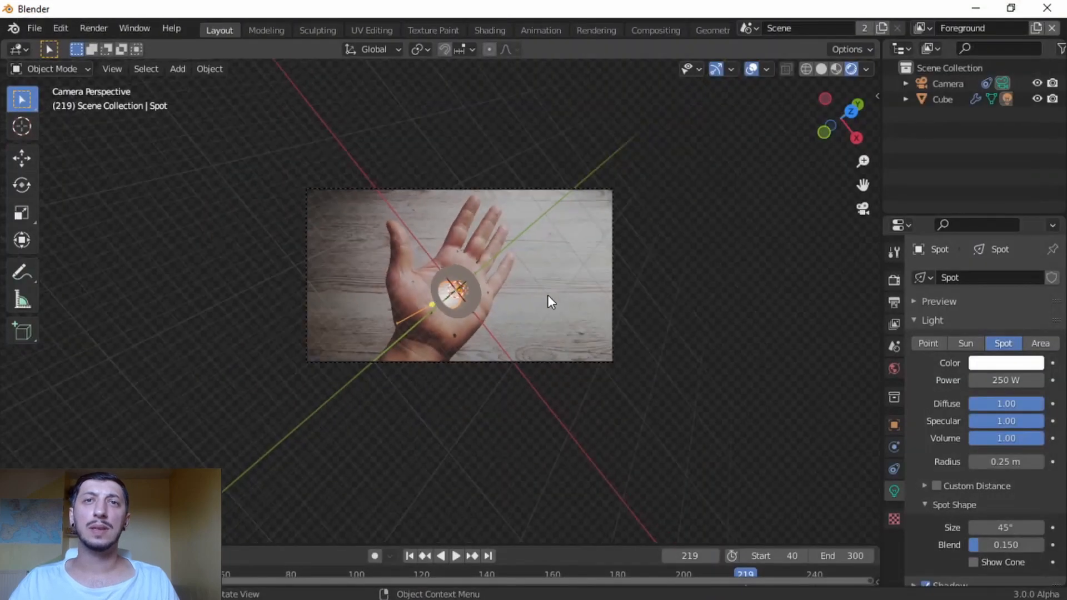
- Scale the outer border edge loop of the Cube mesh around the palm hole up by about 1.24 in Edit Mode
scroll(543, 297, up, 8)
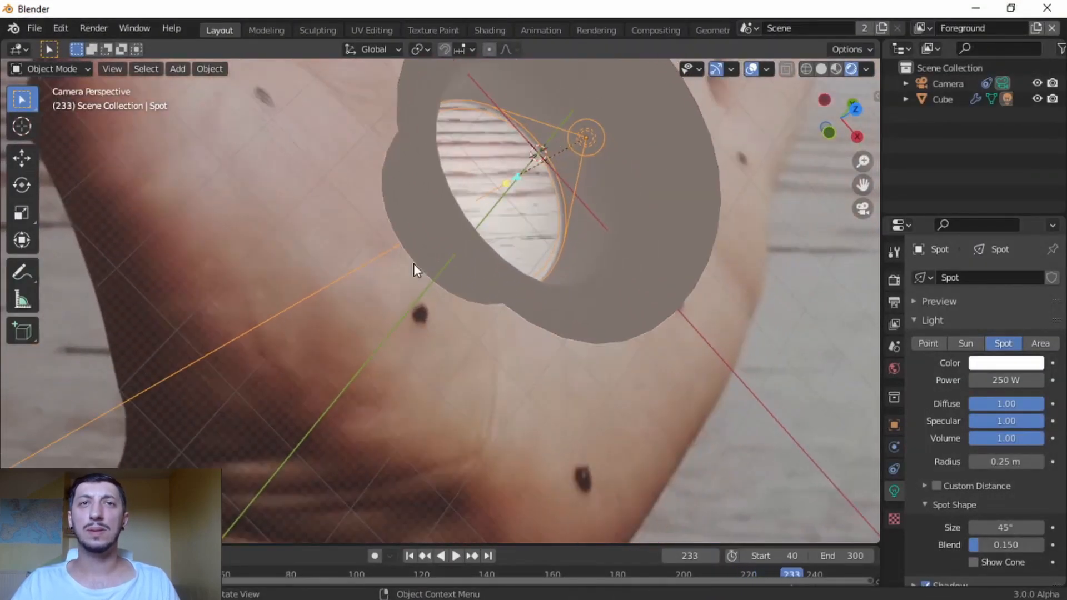
click(464, 237)
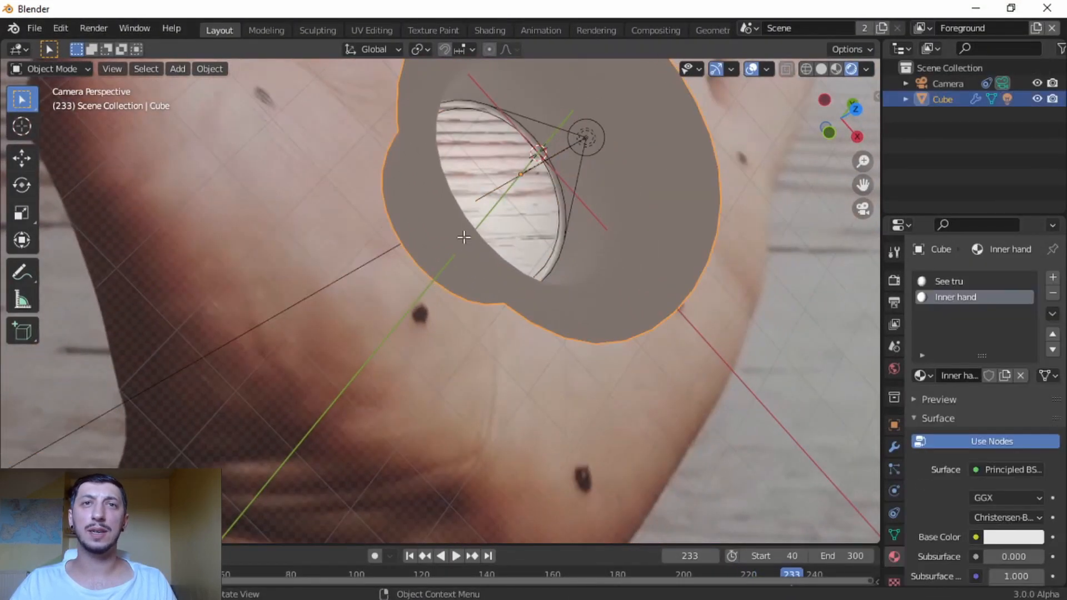
key(Tab)
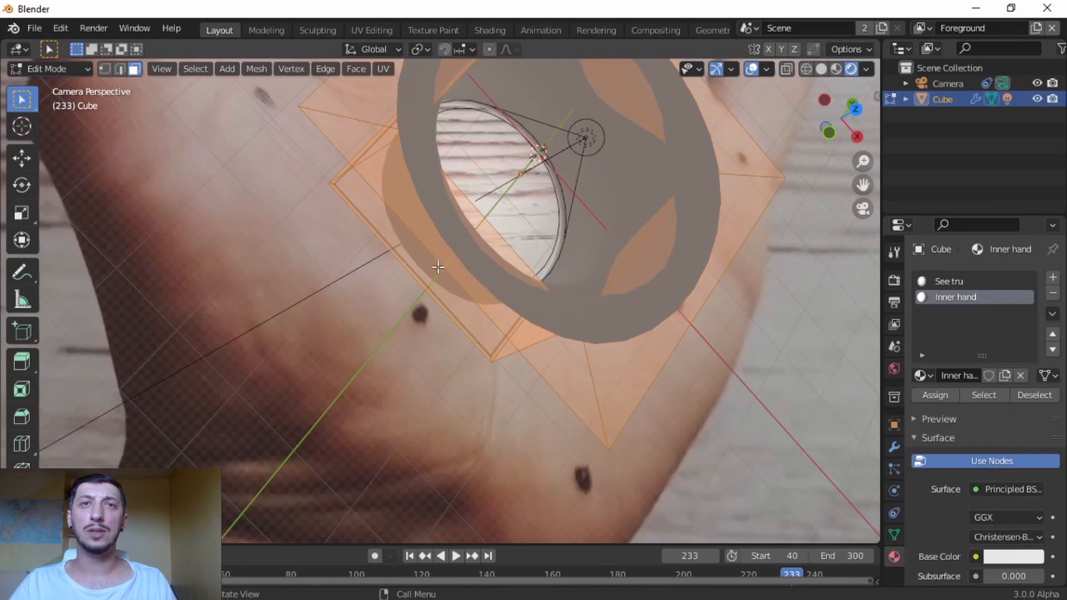
key(alt+a)
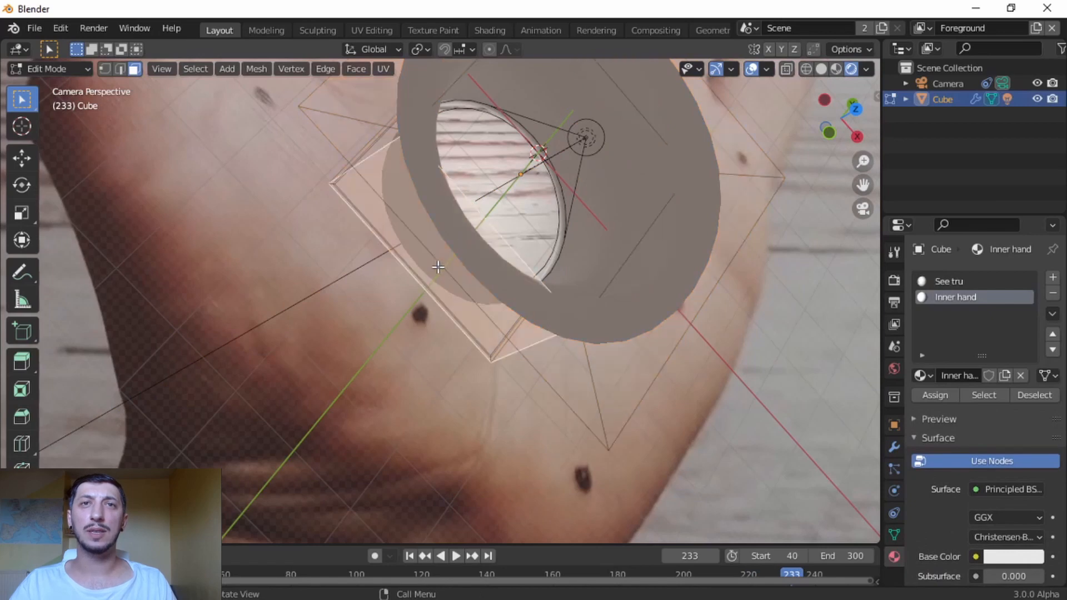
click(119, 71)
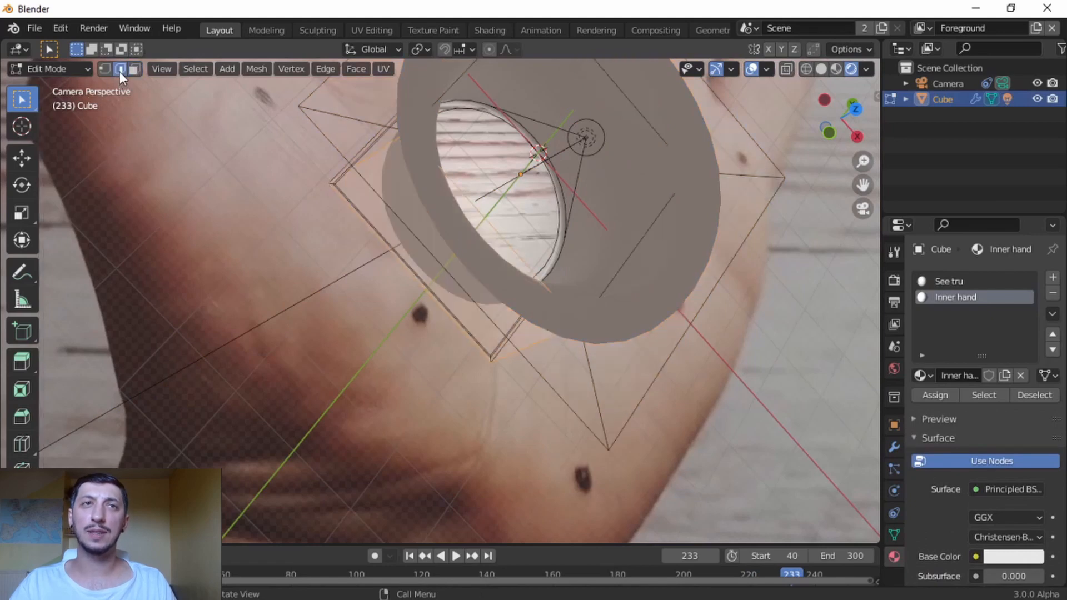
click(388, 201)
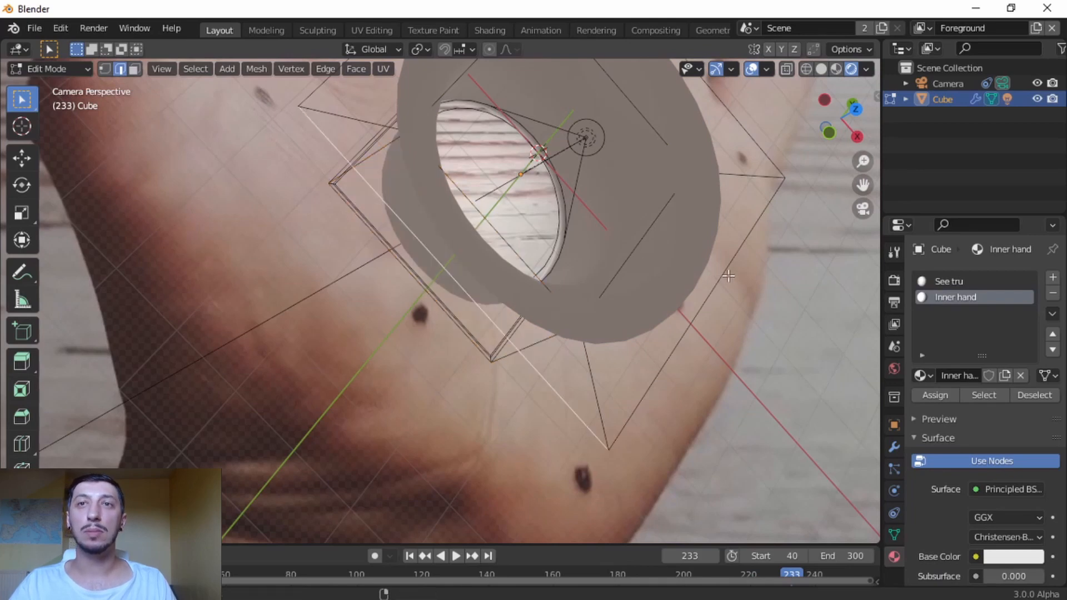
shift+middle_drag(723, 228, 619, 348)
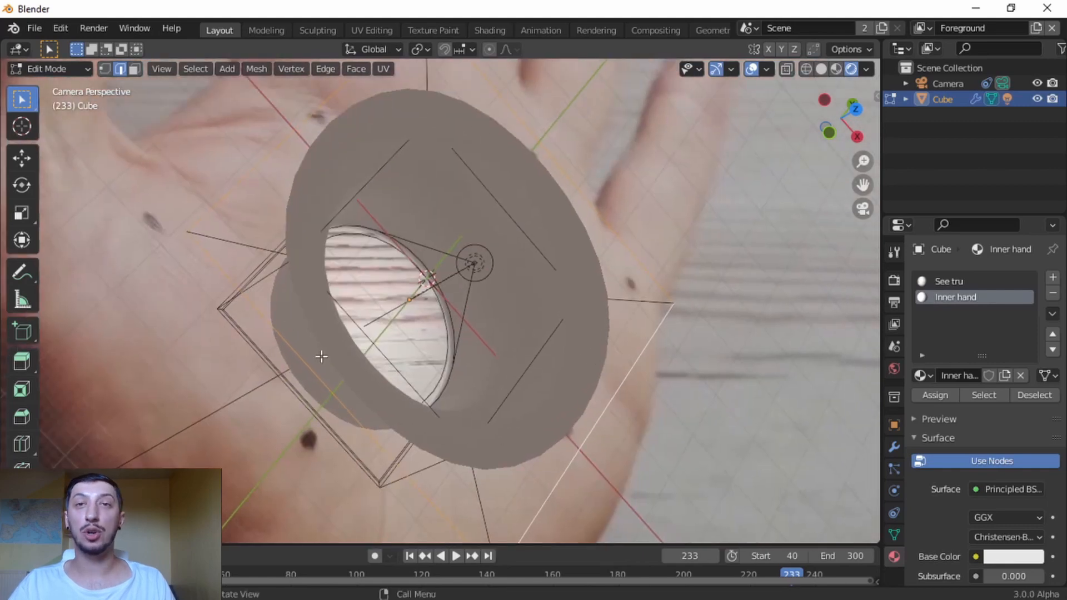
shift+middle_drag(560, 355, 621, 255)
scroll(508, 279, down, 2)
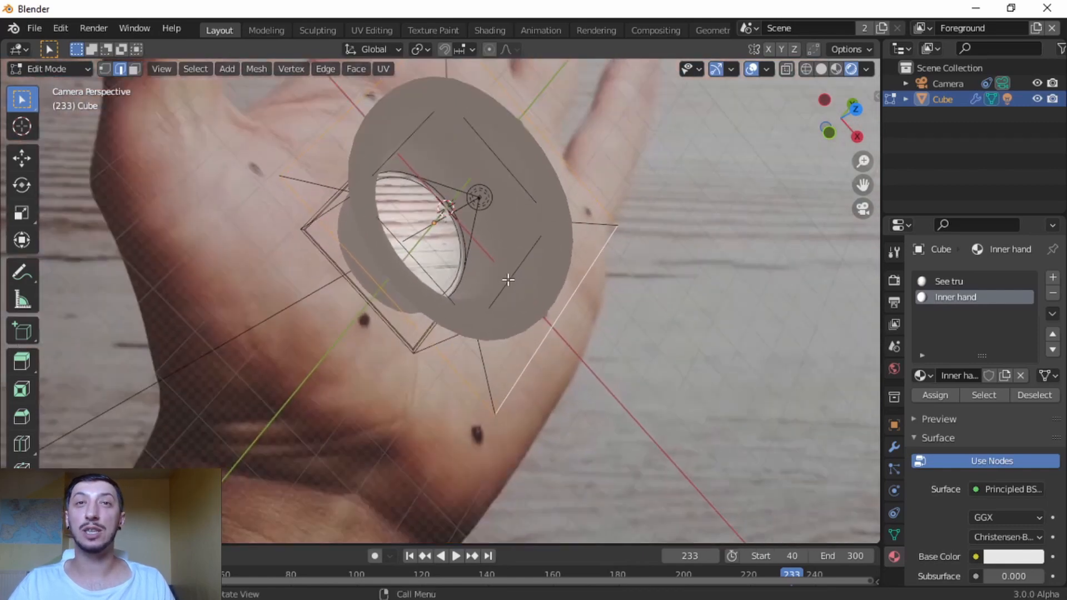
key(s)
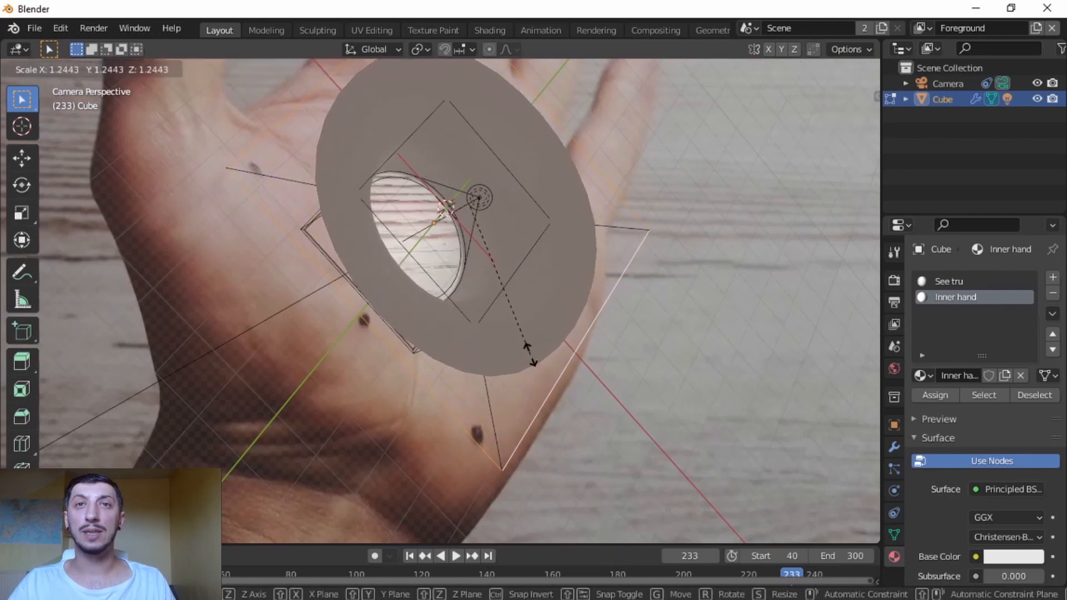
click(531, 355)
key(Tab)
- Play the animation up to frame 269 and scale the whole Cube object down slightly within the palm
key(space)
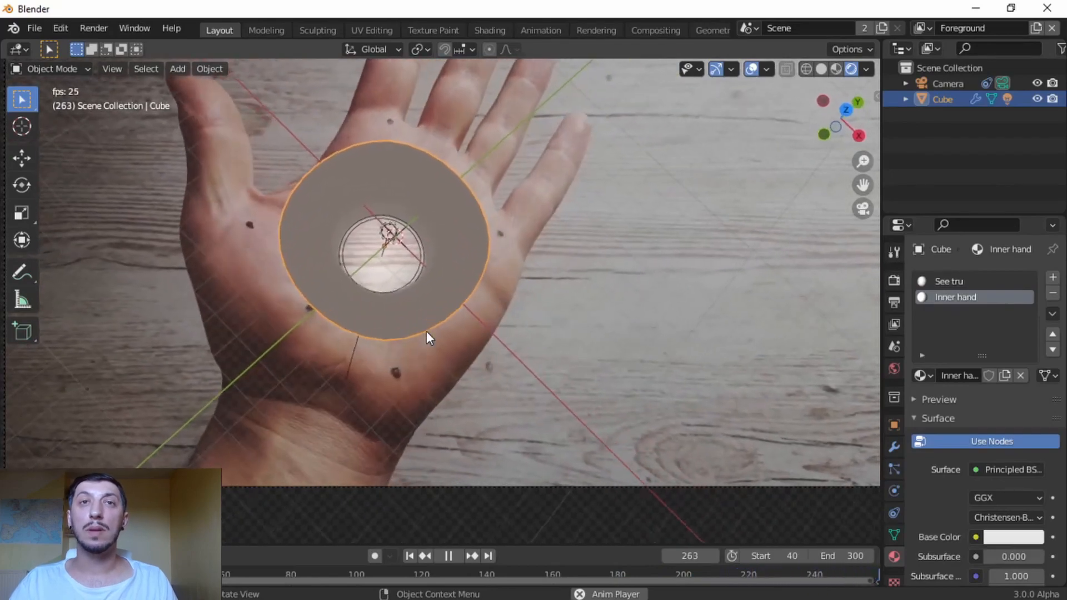
key(space)
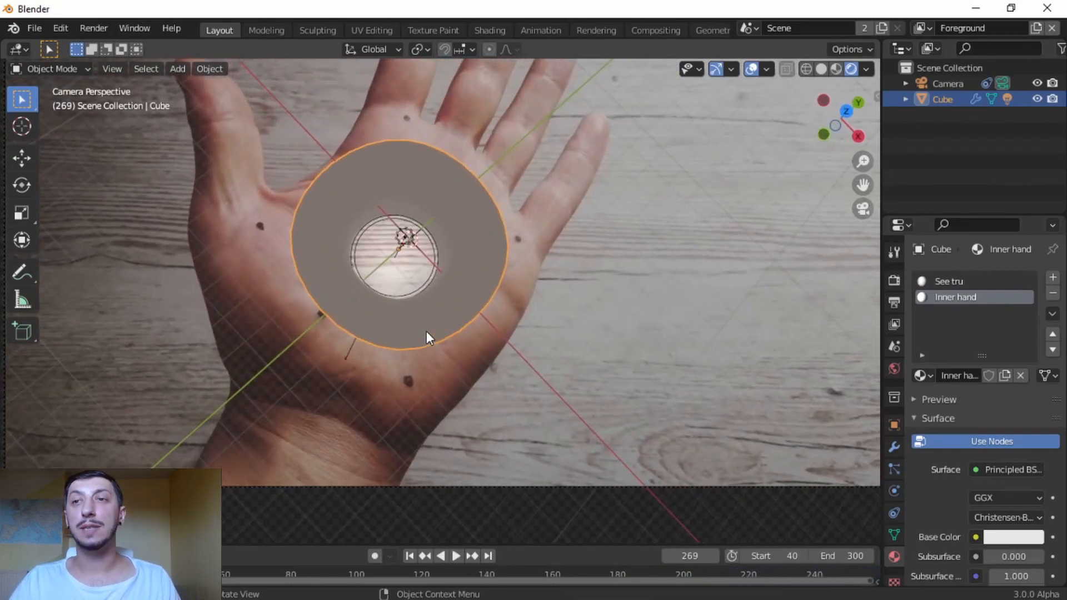
key(s)
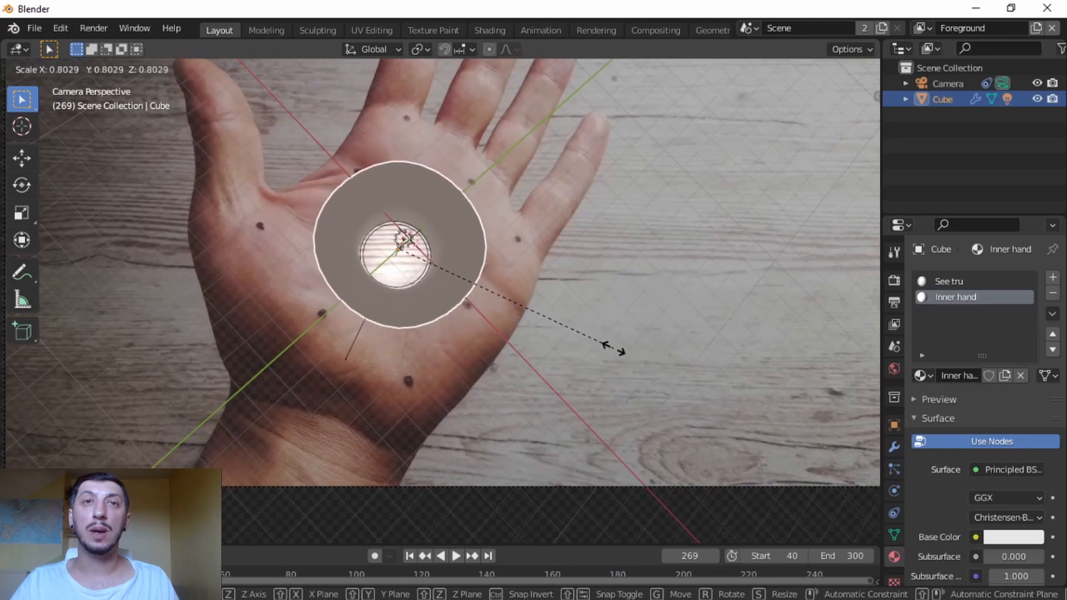
click(638, 353)
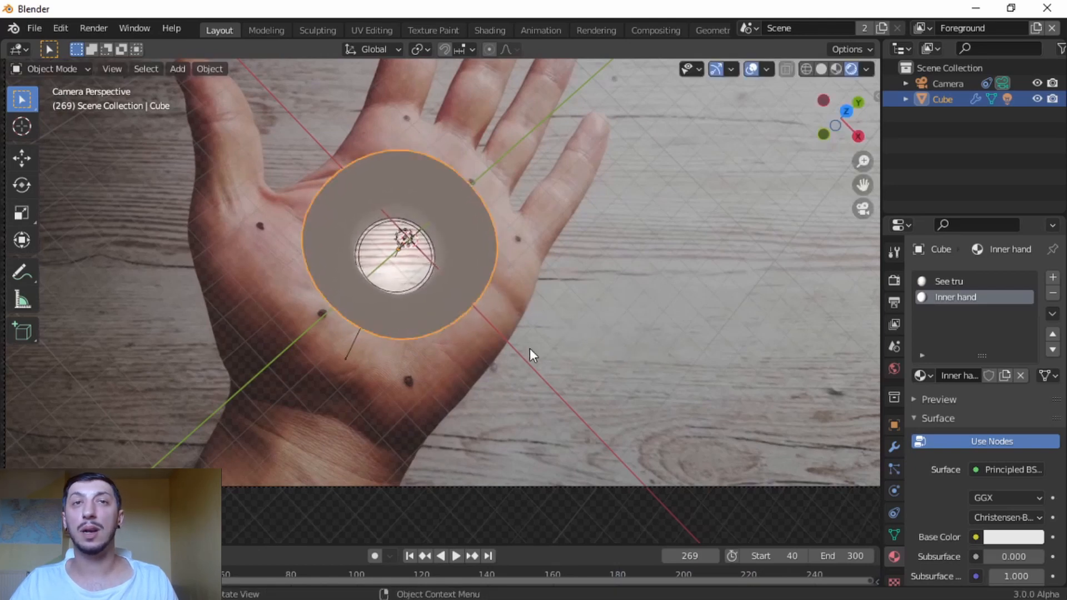
- Play the animation to frame 138 and examine how the resized hole sits between the palm's tracking dots
key(space)
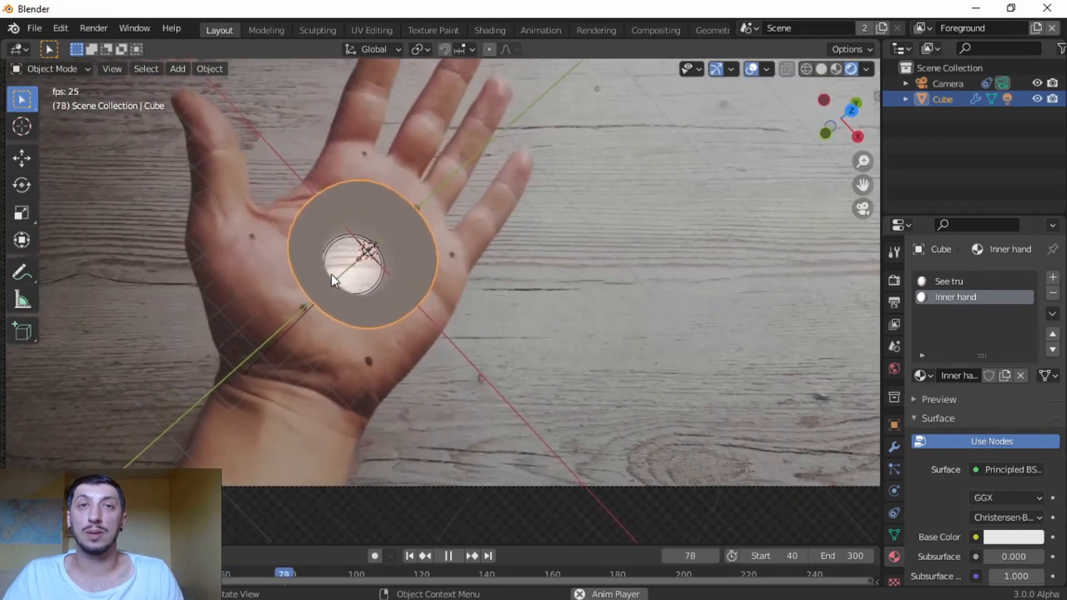
click(725, 329)
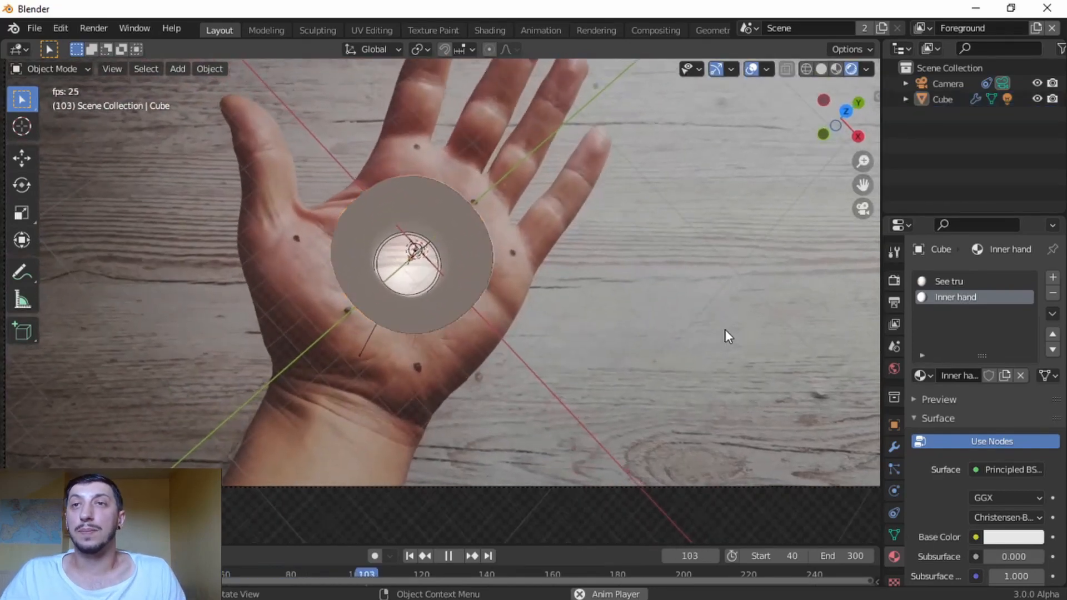
key(space)
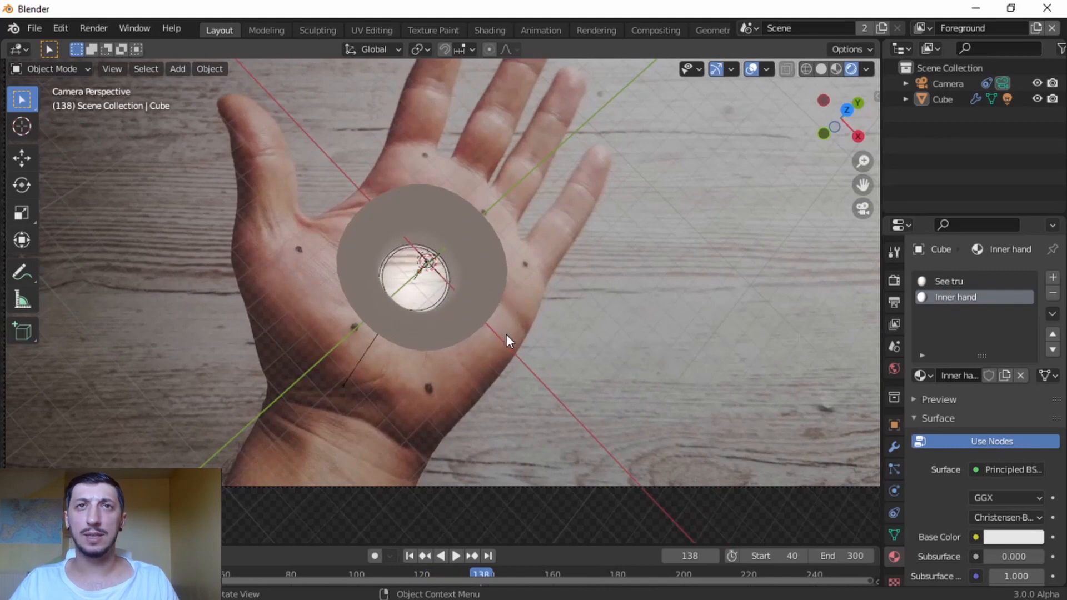
scroll(506, 334, up, 2)
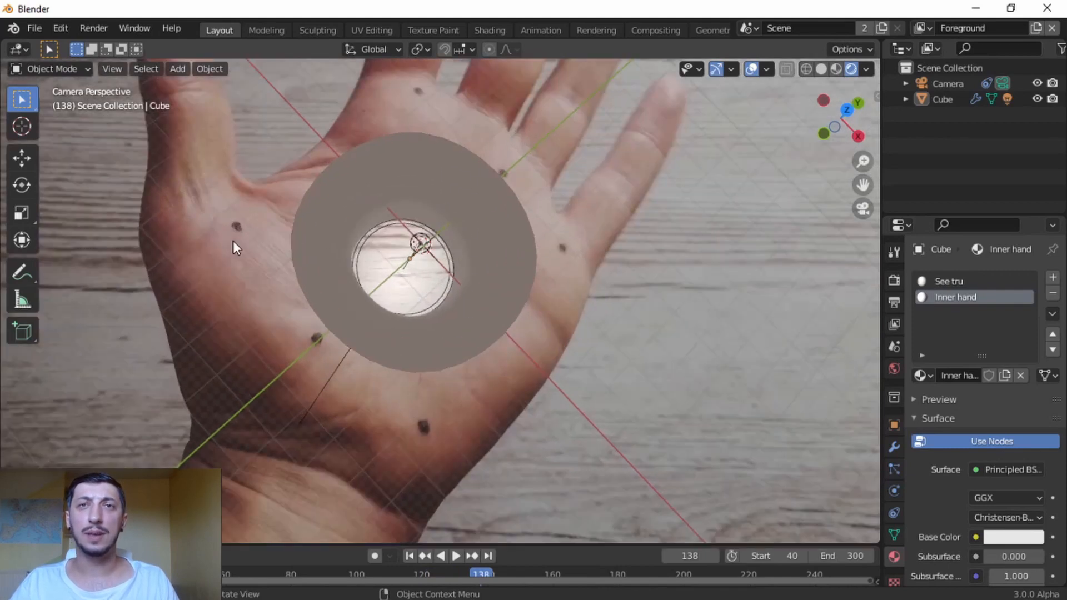
scroll(597, 29, down, 5)
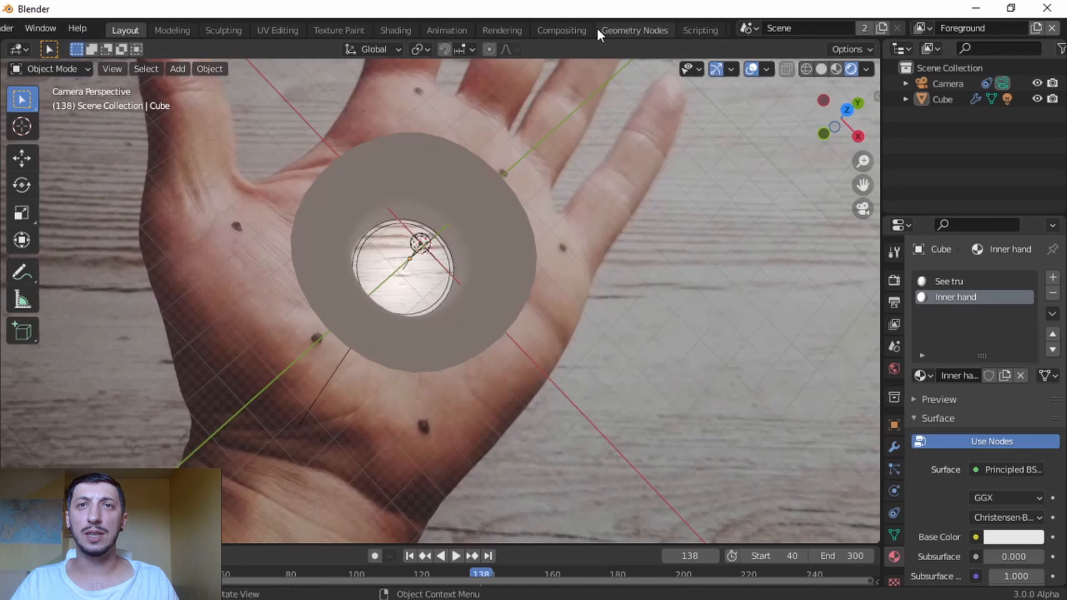
- Open the Compositing workspace, enlarge the node editor, hide its sidebar and shrink the backdrop image
click(544, 31)
scroll(443, 290, down, 5)
shift+middle_drag(412, 299, 412, 234)
drag(623, 422, 624, 453)
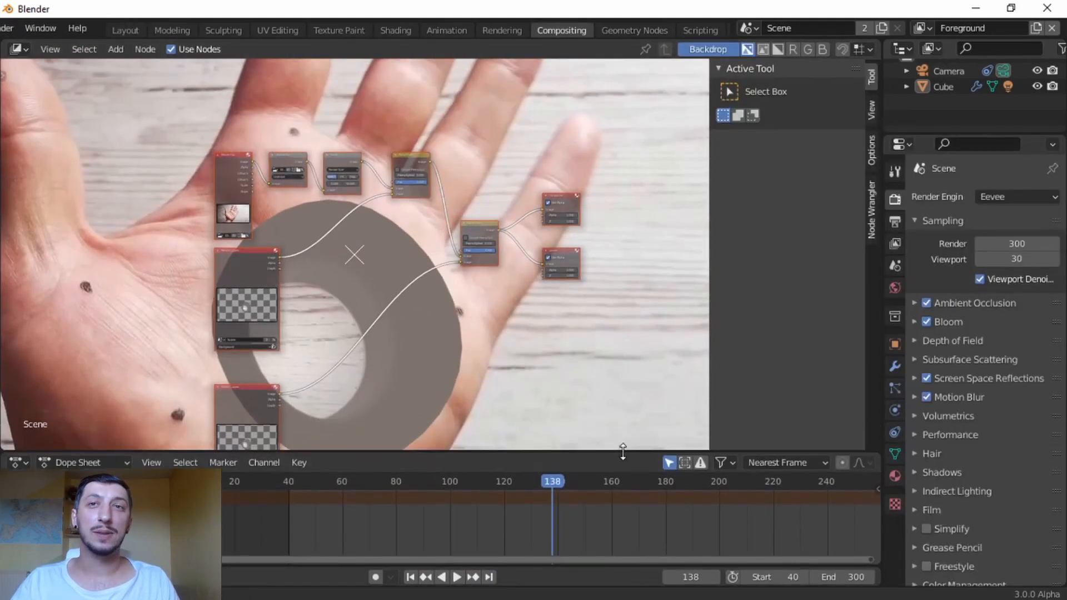
key(n)
scroll(618, 292, down, 3)
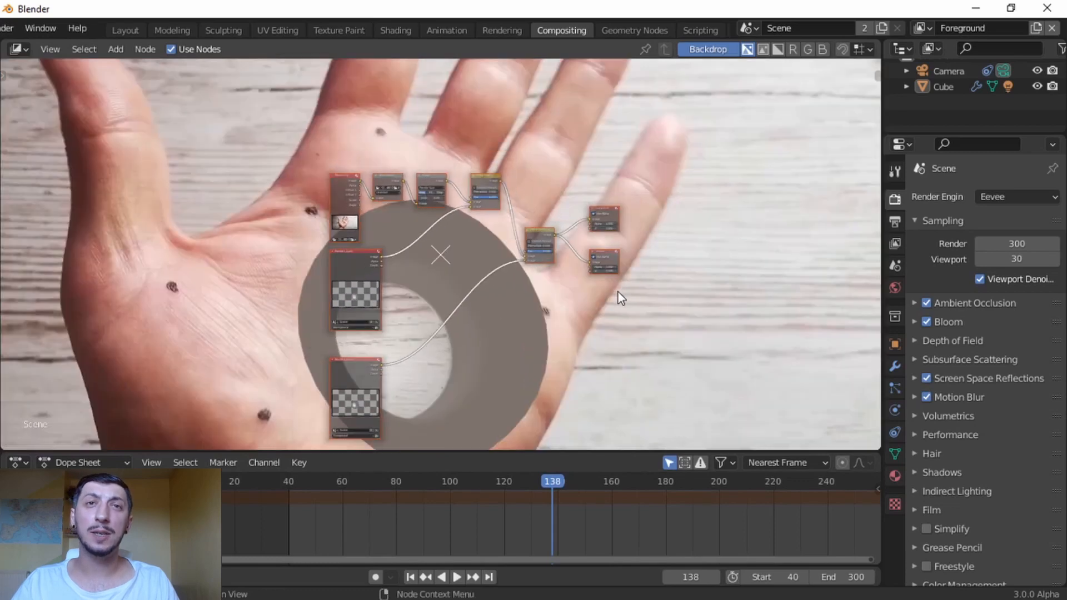
key(v)
key(v)
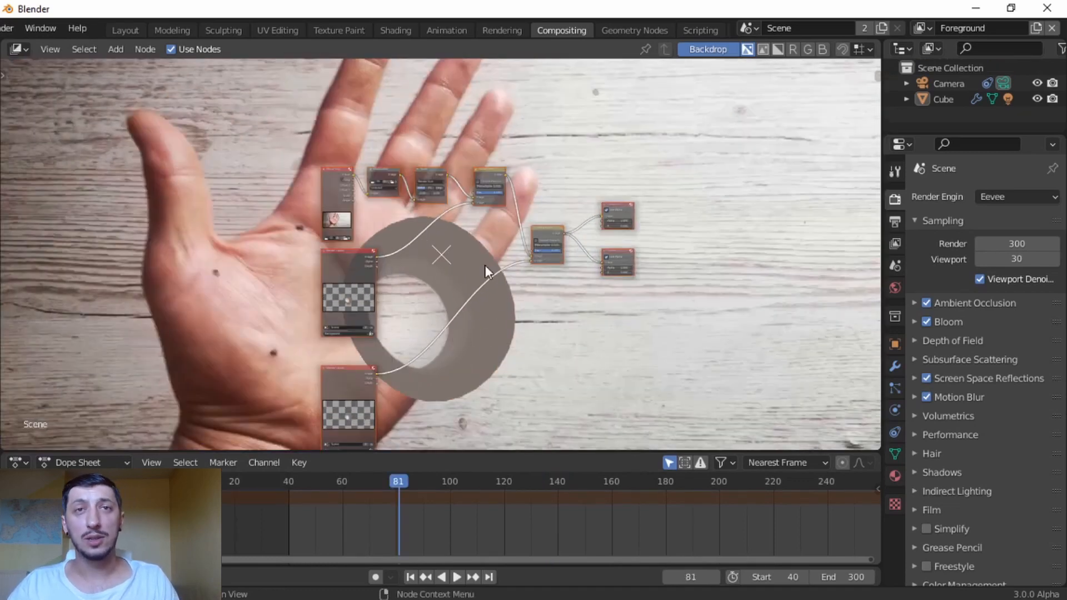
- Try disconnecting the lower Render Layers node from the last Alpha Over node, and undo it
scroll(479, 250, up, 2)
drag(536, 301, 478, 343)
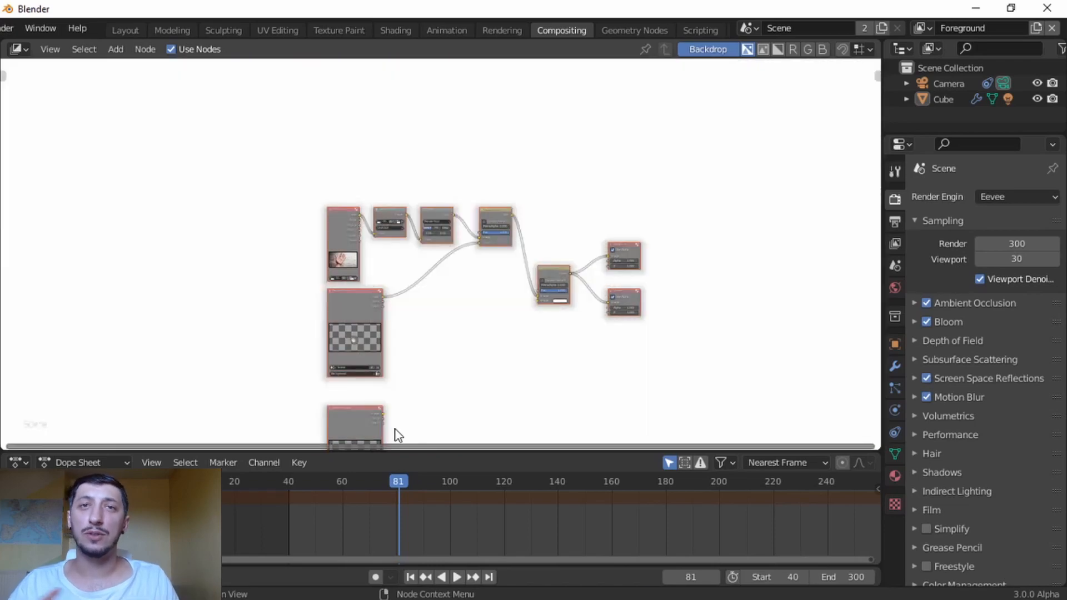
key(ctrl+z)
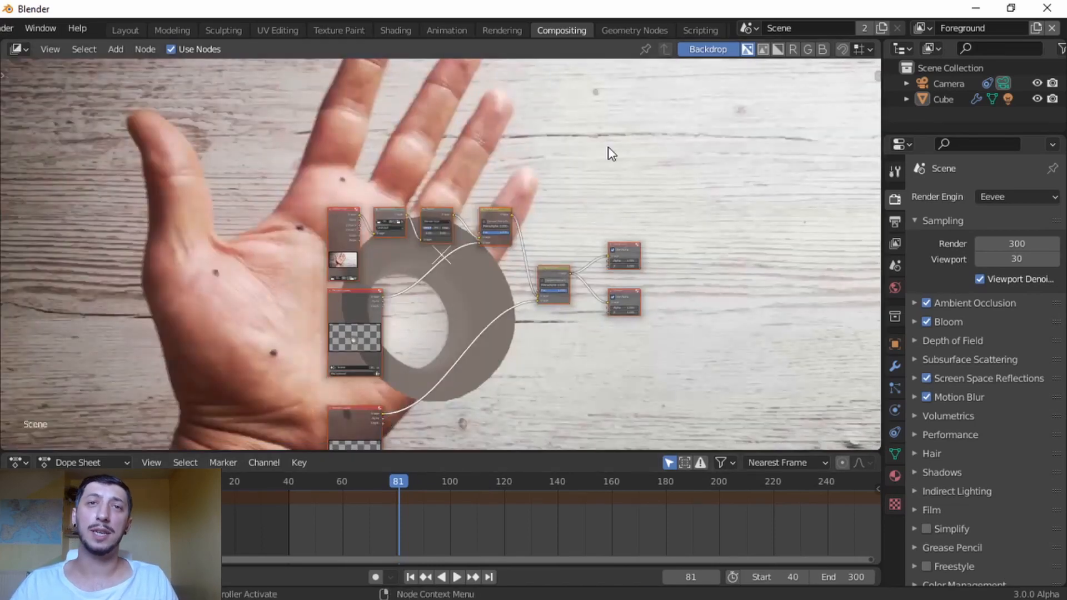
- Play the animation in the Layout workspace and again in Compositing, stopping at frame 123, to compare the hole
click(125, 30)
key(space)
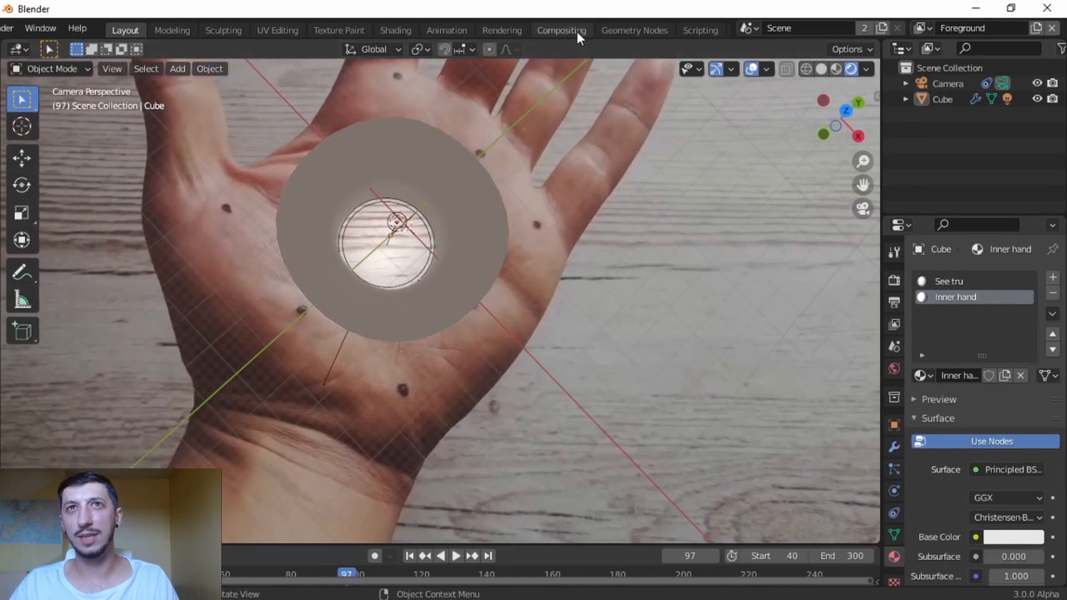
click(577, 31)
key(space)
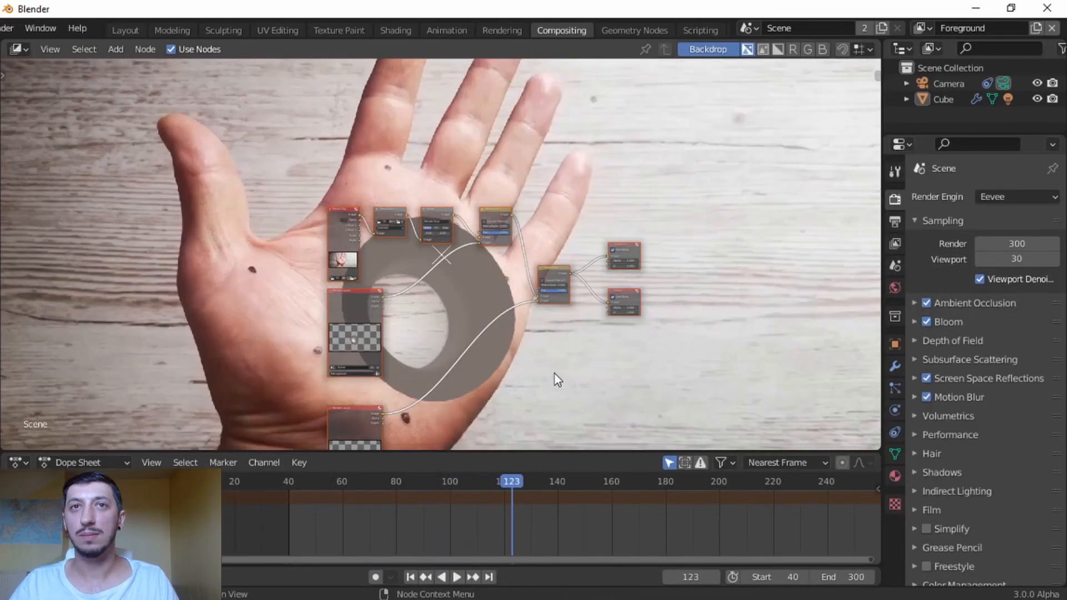
- Move the Movie Clip node farther left and down, leaving room before the Undistort node
scroll(494, 167, up, 2)
middle_drag(496, 276, 655, 316)
scroll(583, 303, up, 3)
drag(449, 214, 215, 299)
- Add a Mask node and place it above the Movie Clip node
key(shift+a)
click(265, 159)
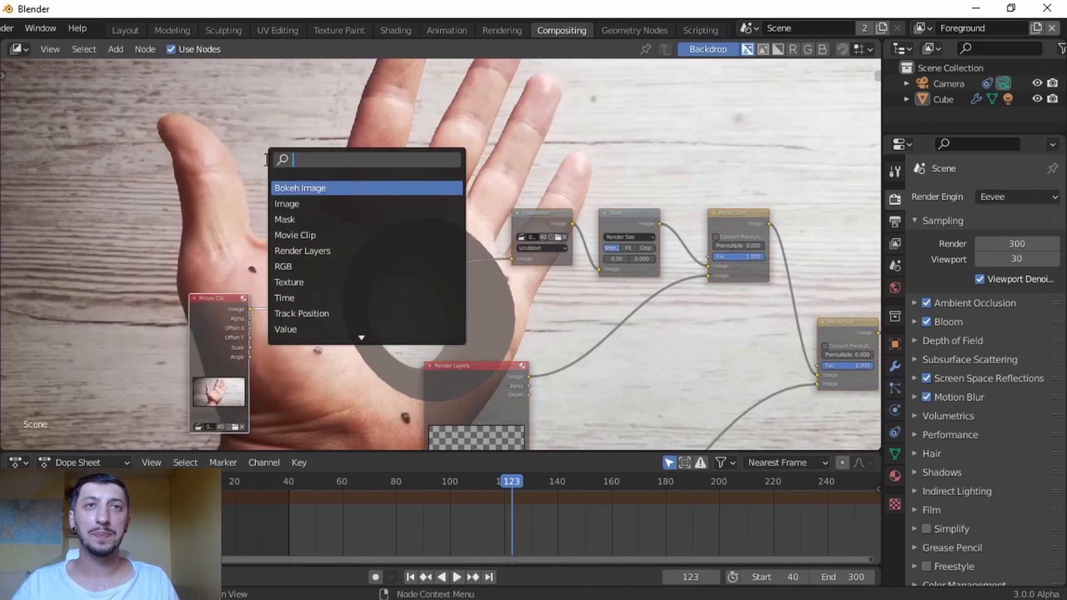
text(blu)
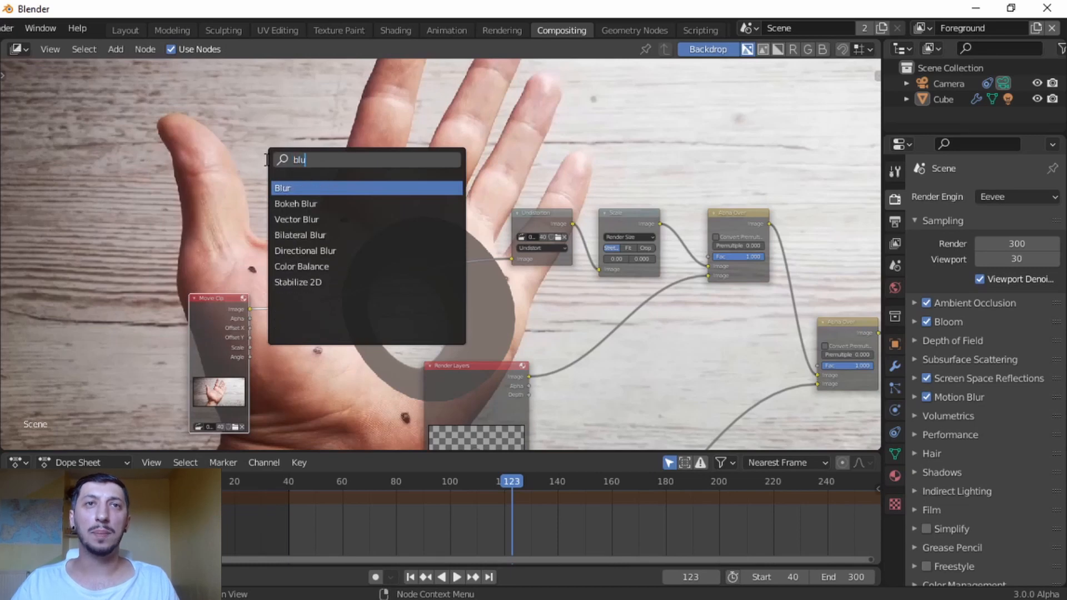
text(r)
key(BackSpace)
key(BackSpace)
key(BackSpace)
key(BackSpace)
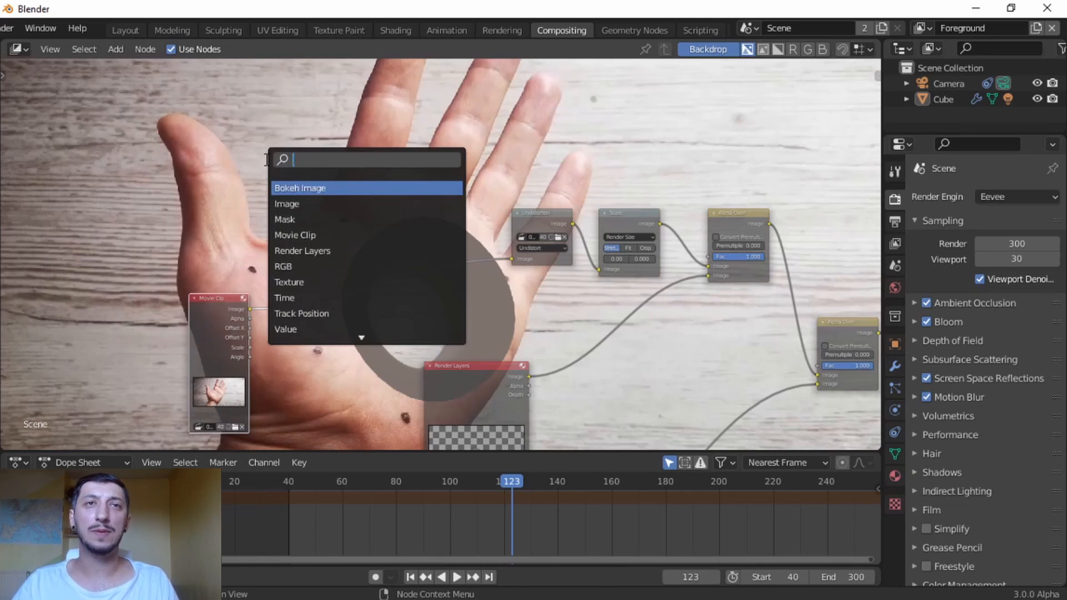
text(mask)
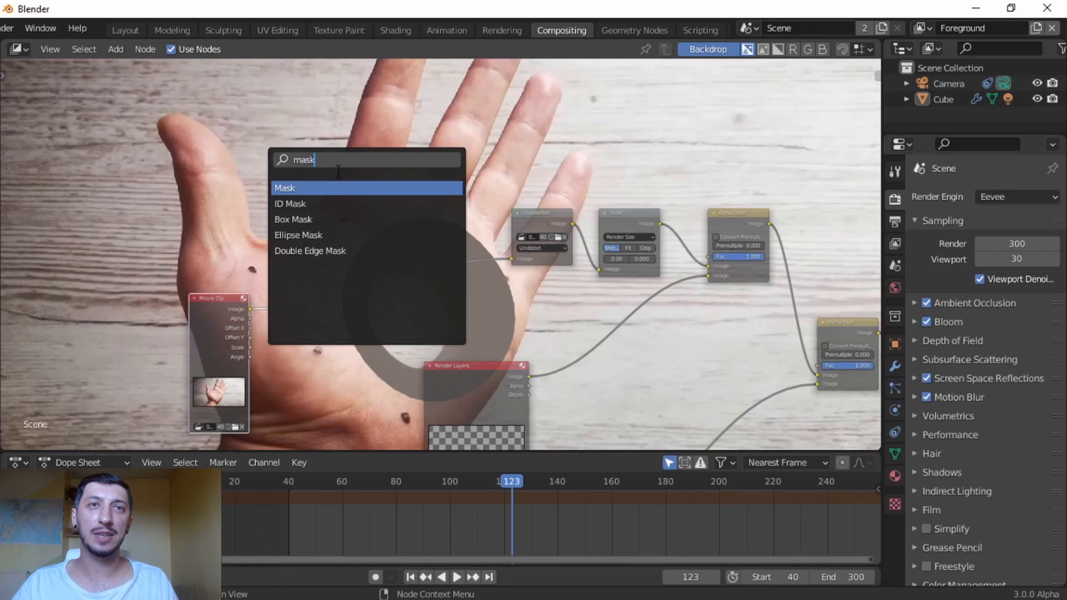
click(339, 189)
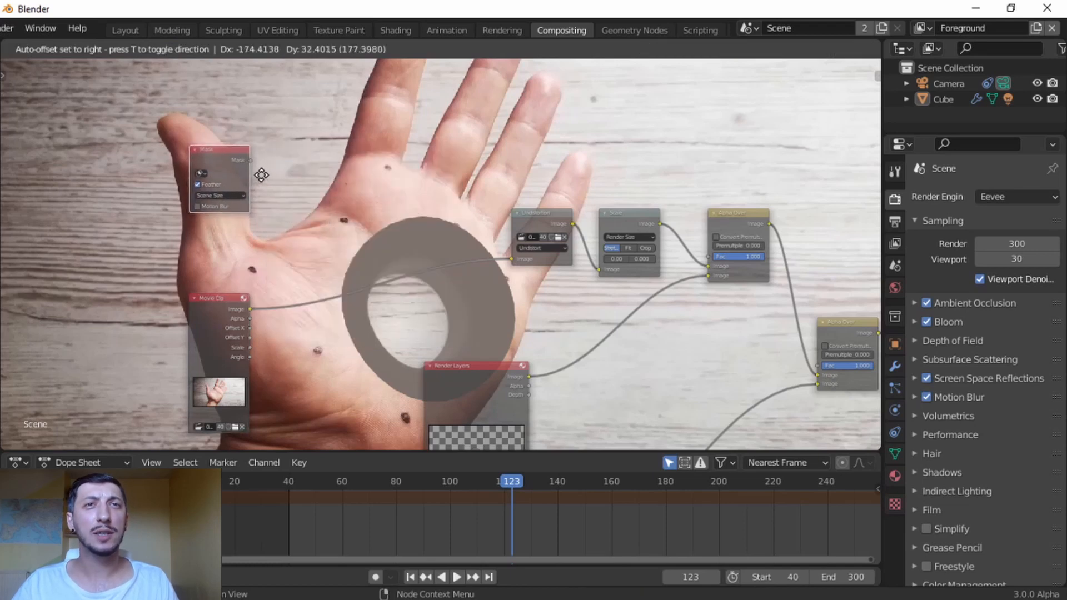
click(262, 175)
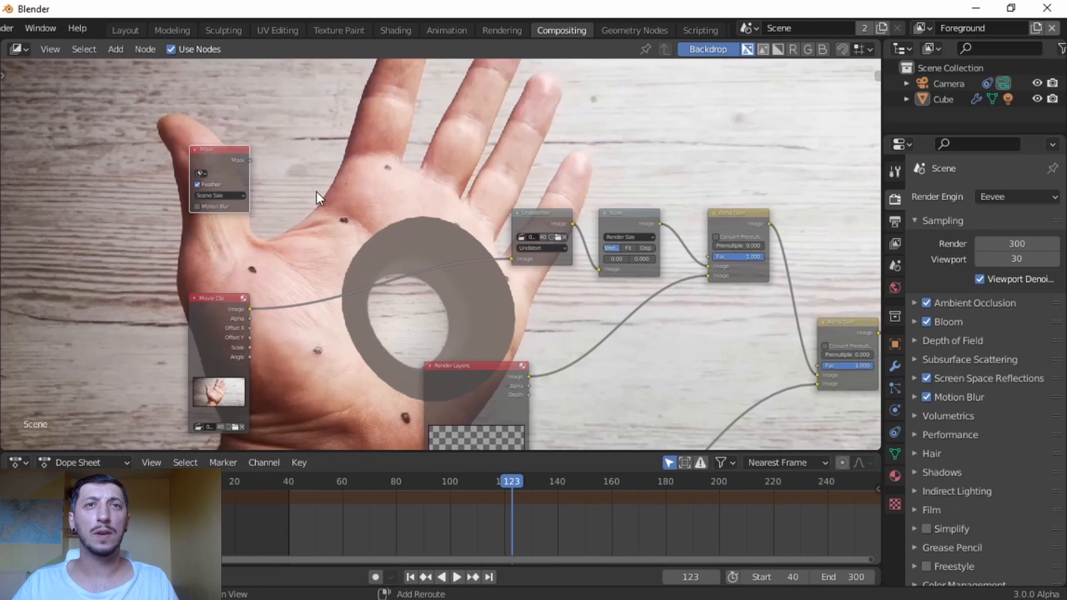
- Add a Dilate/Erode node and place it beside the Mask node
key(shift+a)
click(301, 190)
text(dial)
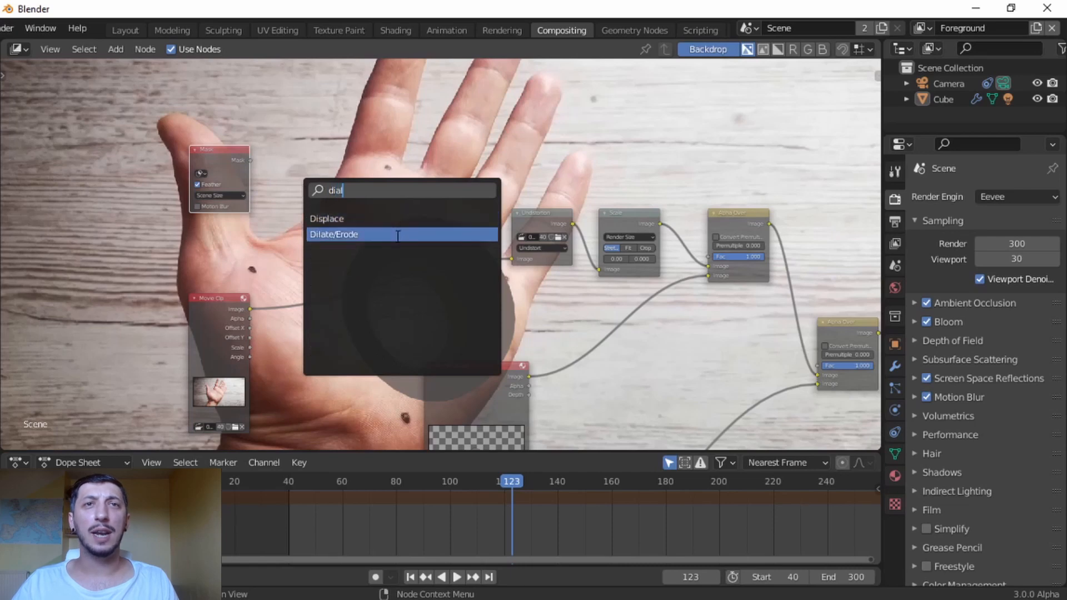
click(397, 235)
click(393, 201)
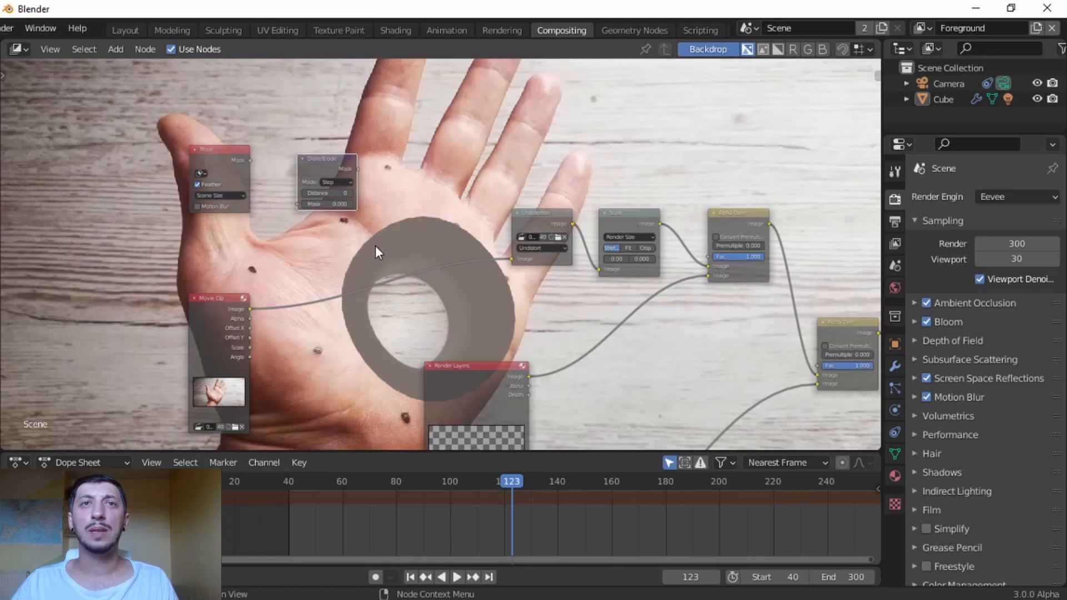
- Add an Alpha Over node and place it between the Dilate/Erode and Undistort nodes
key(shift+a)
click(351, 242)
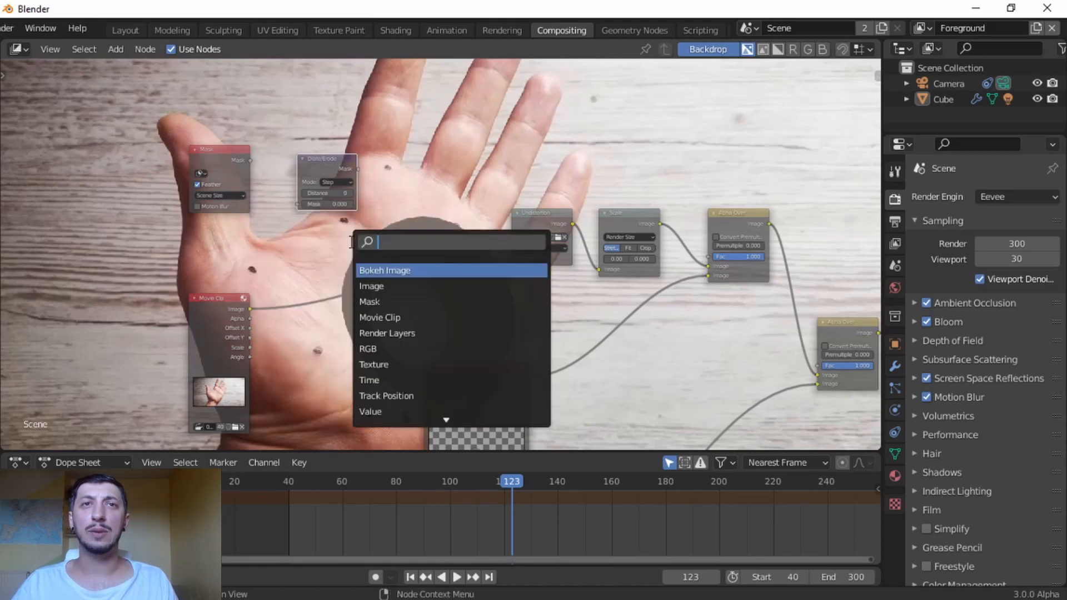
text(alp)
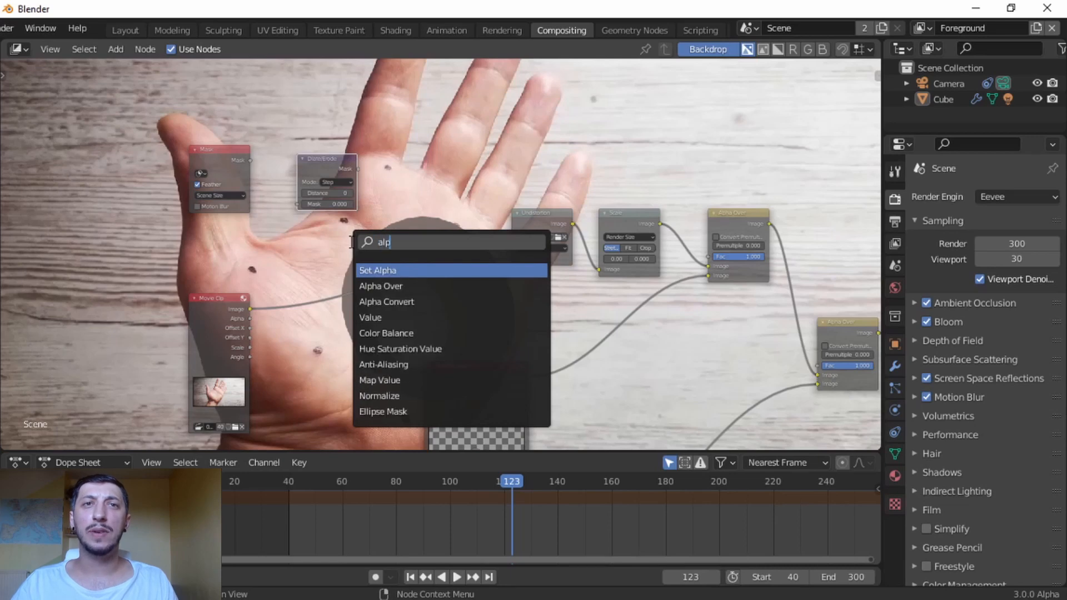
click(381, 285)
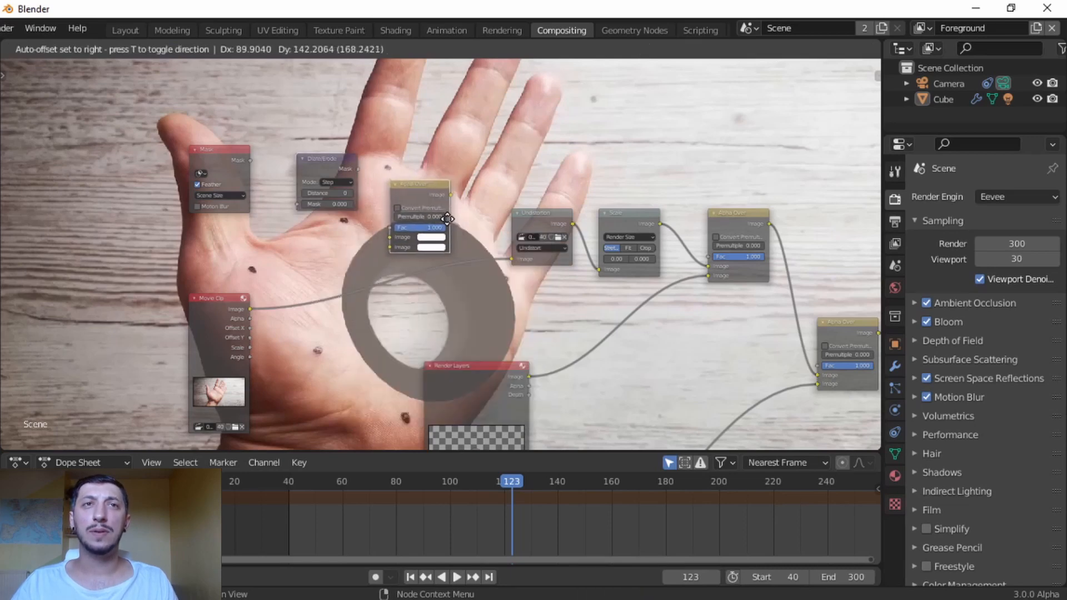
click(448, 219)
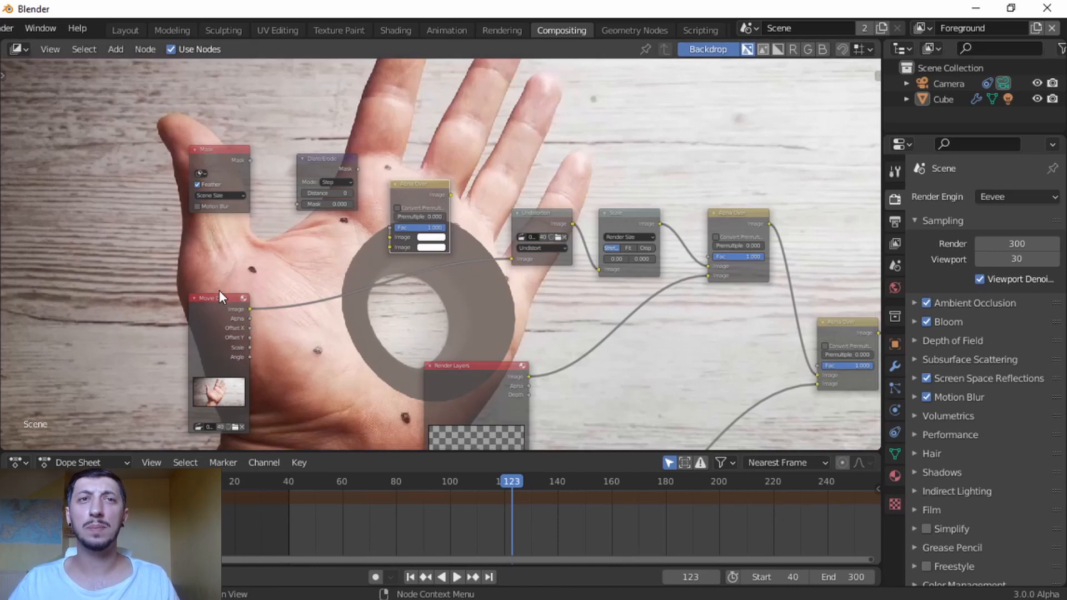
- Shift the Movie Clip node slightly outward and add a Blur node next to it
drag(219, 294, 202, 301)
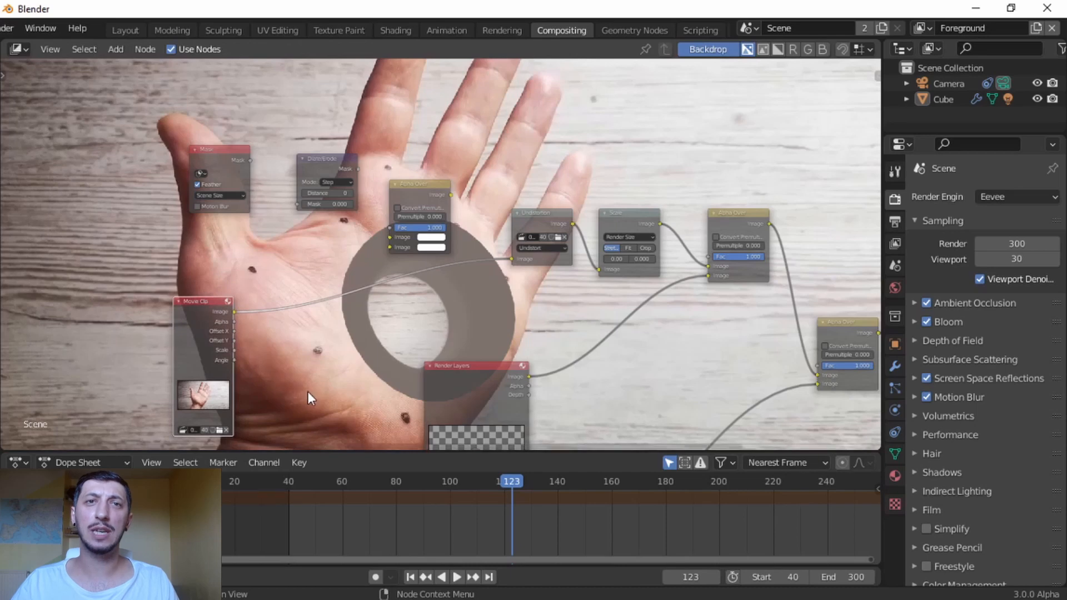
key(shift+a)
click(347, 401)
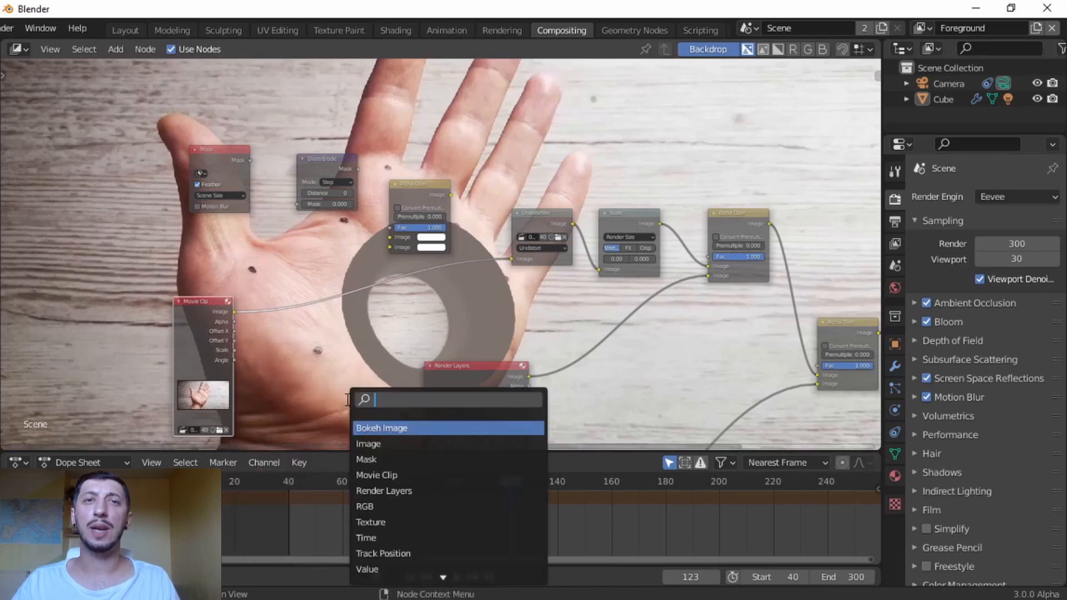
text(blur)
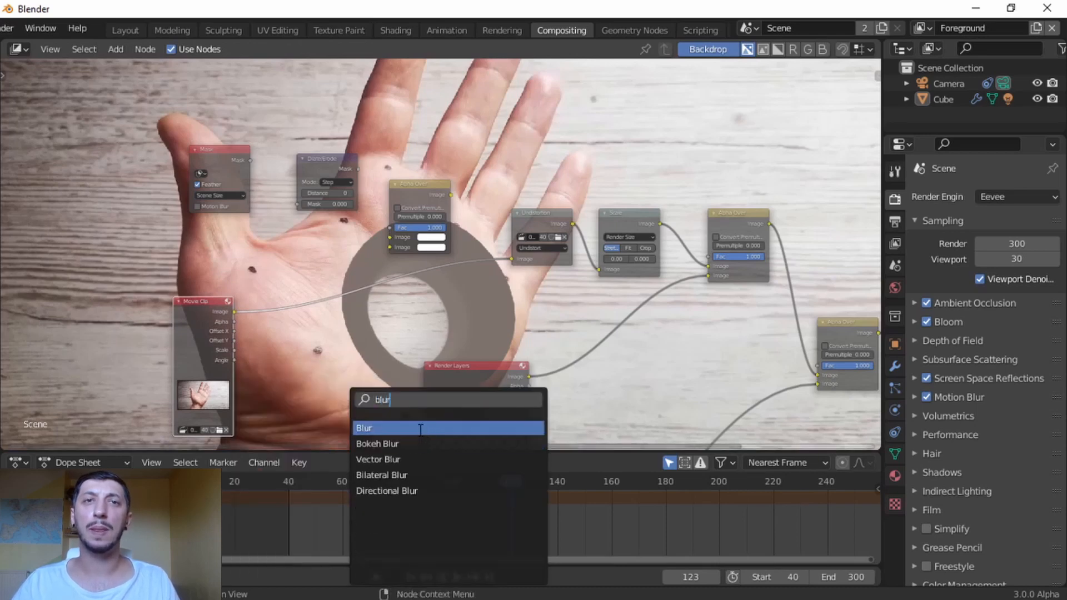
click(421, 428)
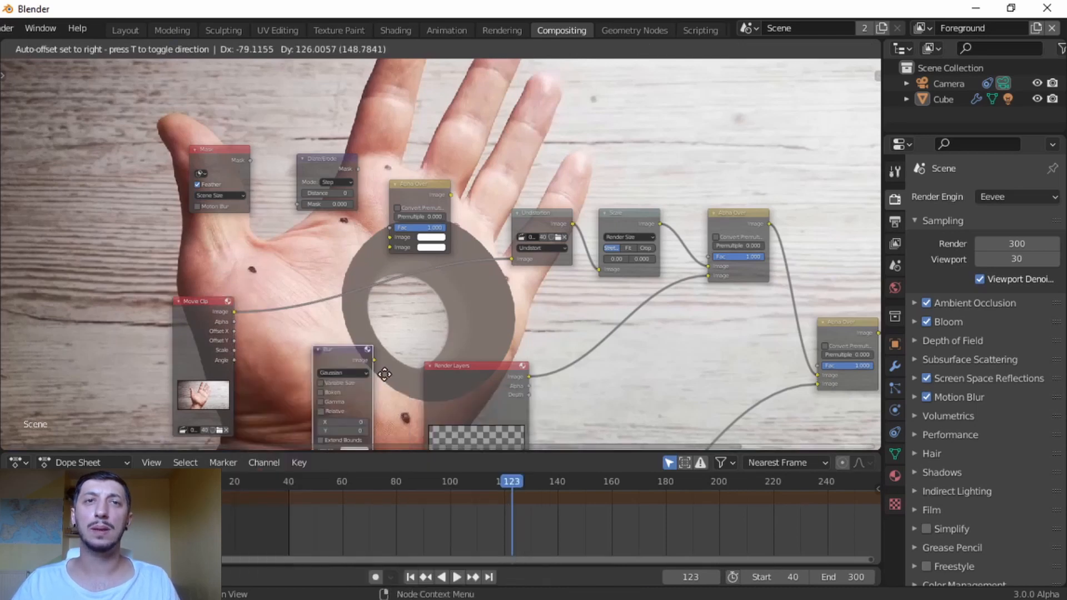
click(379, 341)
drag(347, 325, 303, 322)
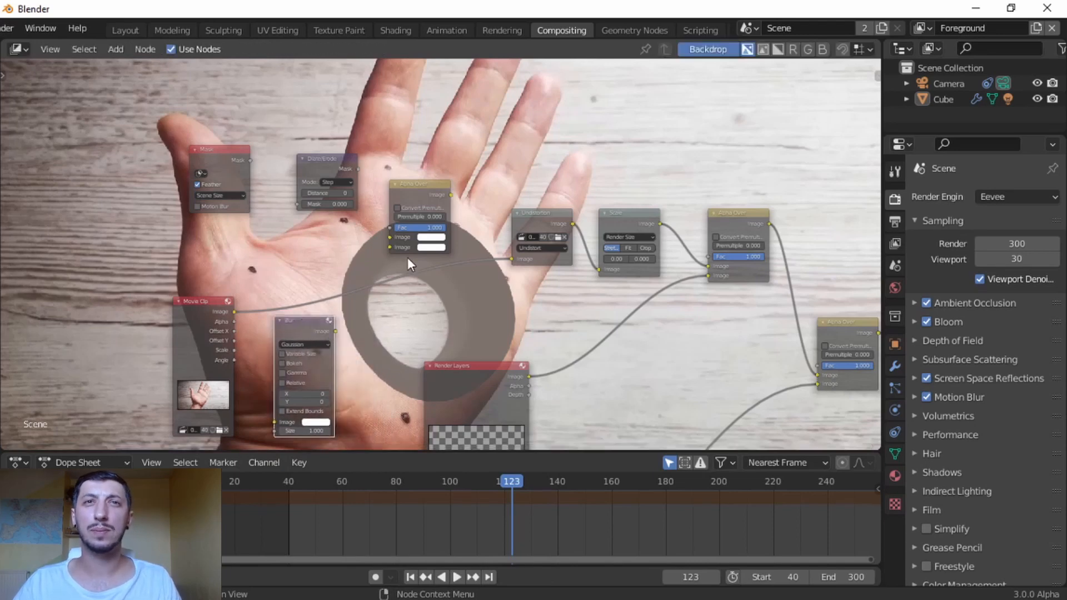
- Assign the existing mask to the Mask node and enable its Motion Blur with a shutter of 0.2
scroll(282, 204, up, 2)
click(273, 197)
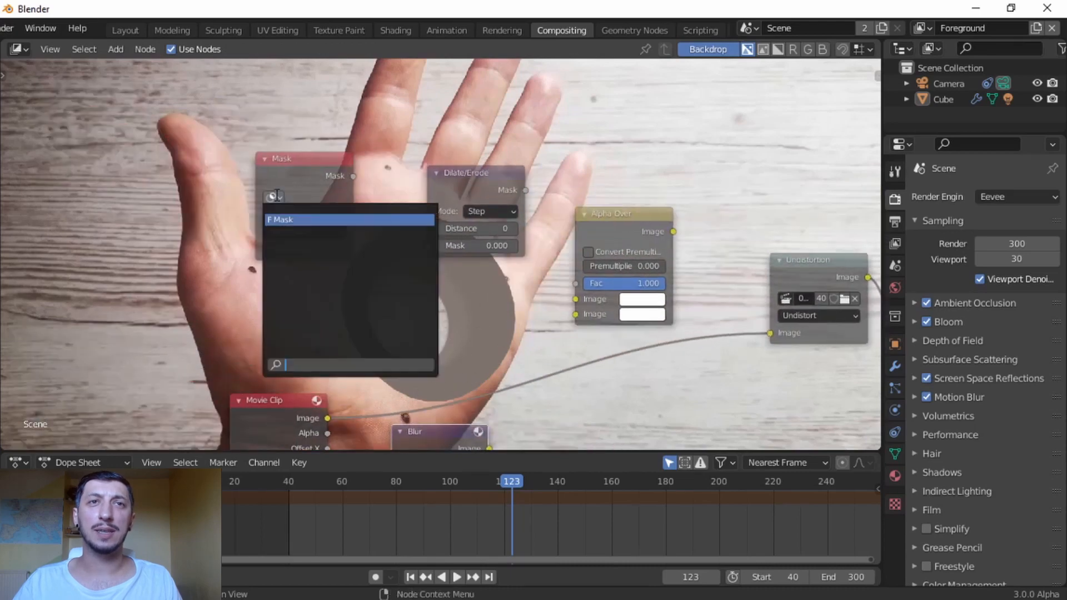
click(296, 220)
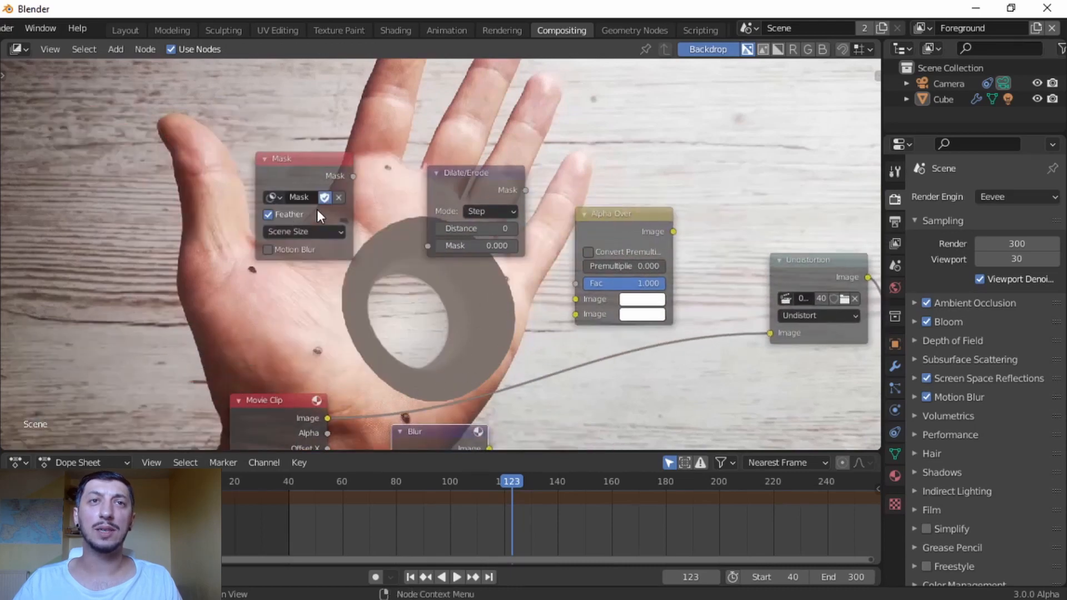
click(267, 249)
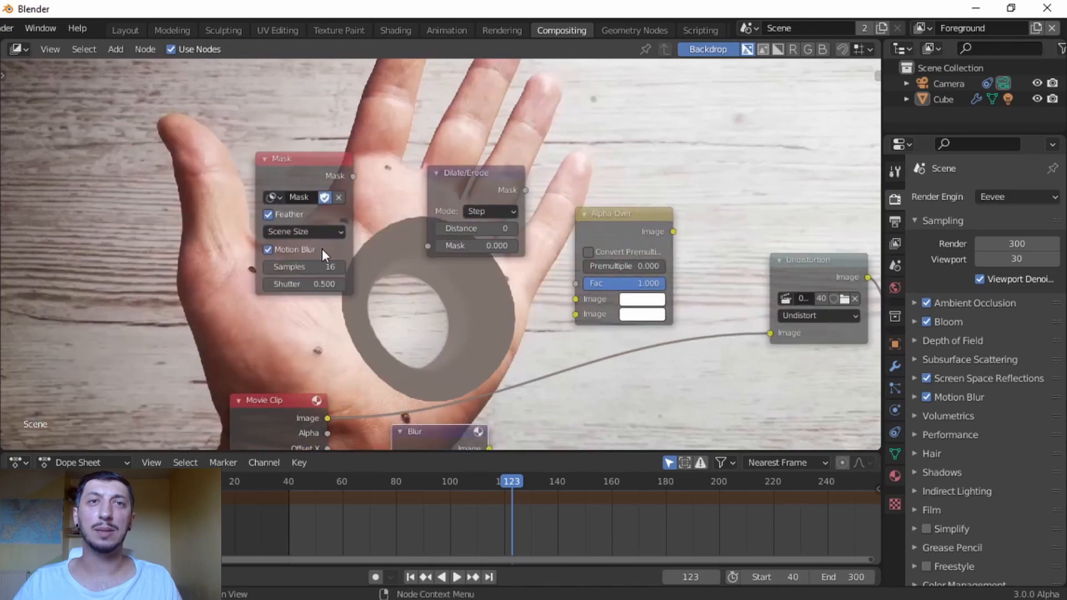
click(326, 284)
text(0.5)
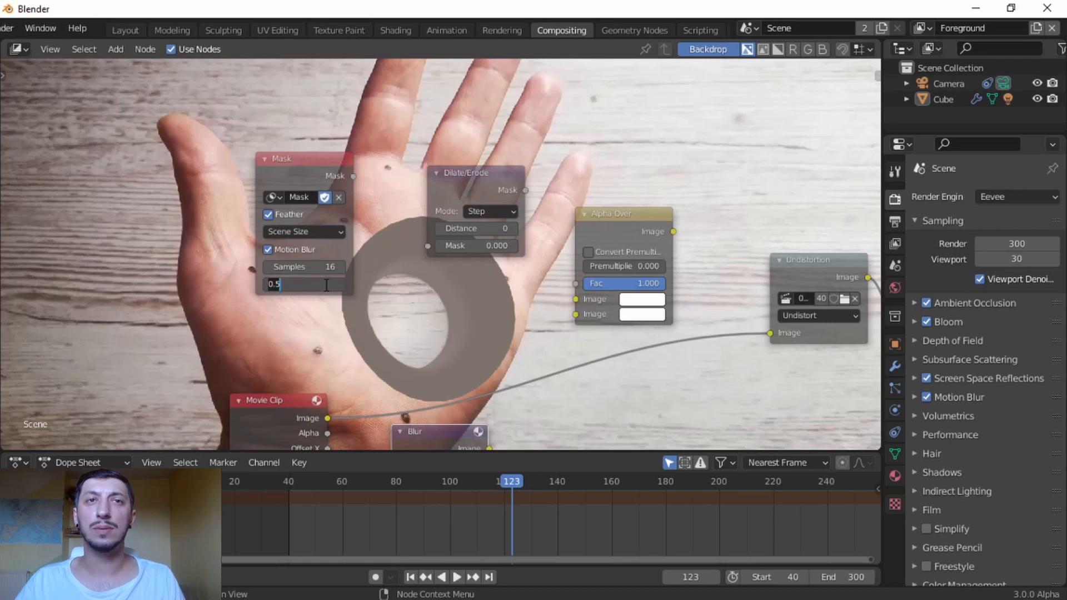
key(Return)
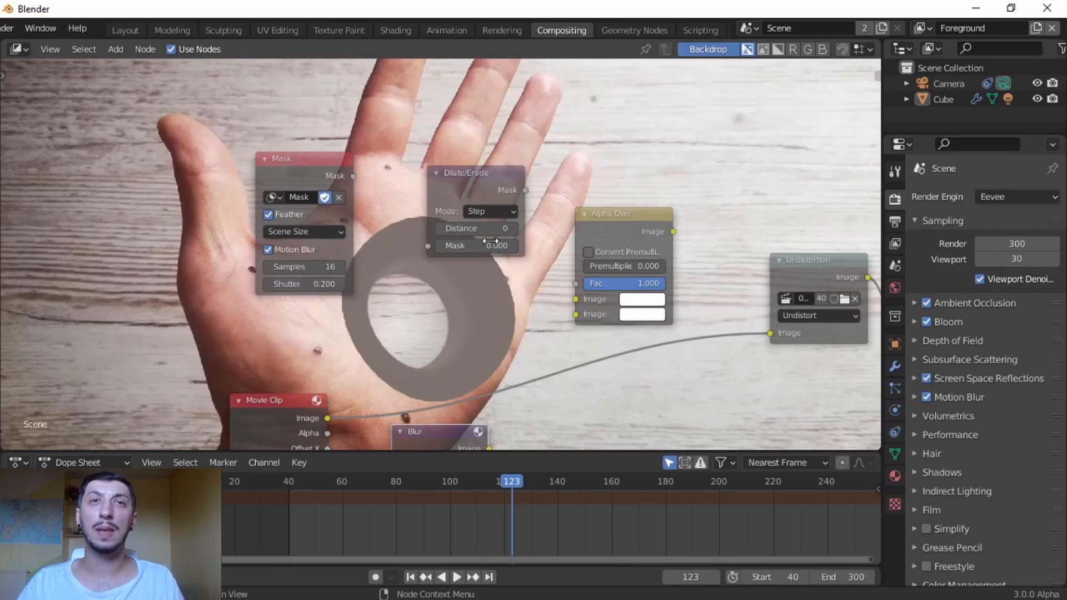
- Link the Mask node into Dilate/Erode, and link Dilate/Erode's output to the new Alpha Over node's Fac input
drag(353, 176, 428, 246)
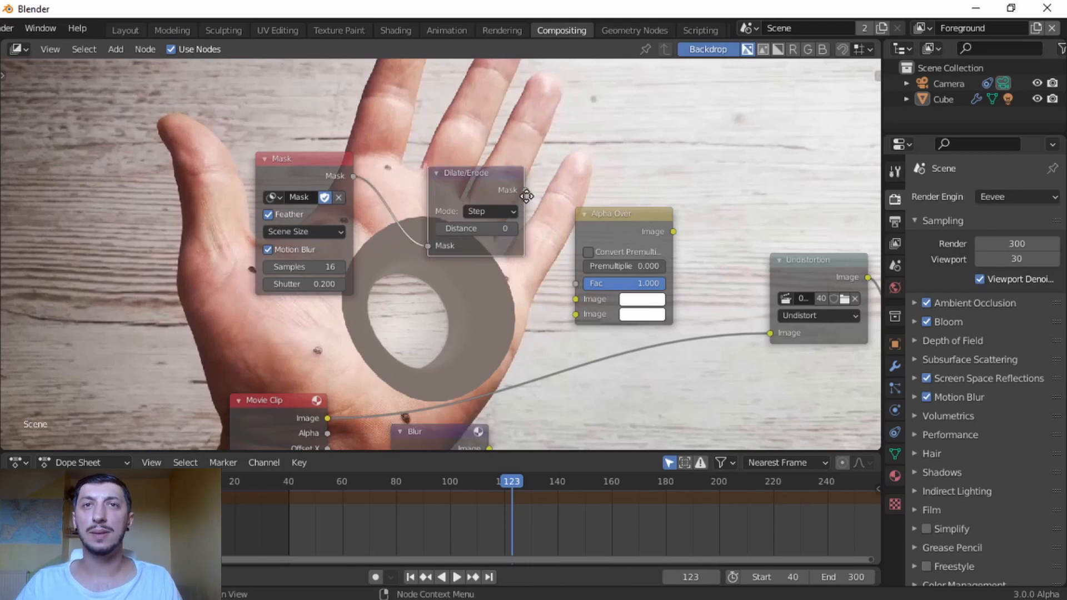
key(g)
click(509, 189)
drag(508, 185, 576, 284)
- Set the Dilate/Erode node to Feather mode with a distance of 20
click(486, 208)
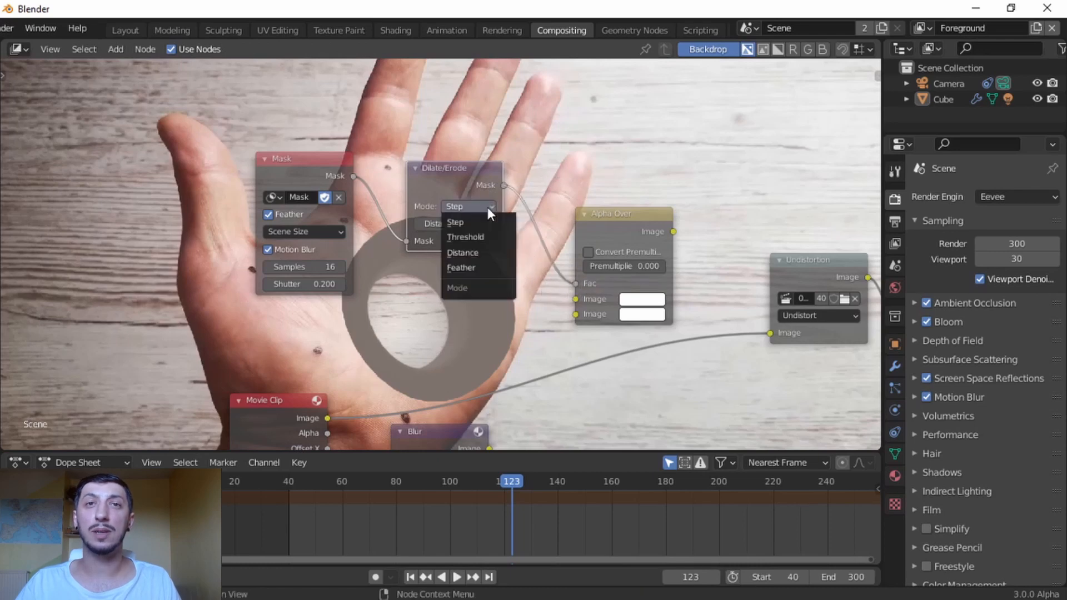
click(466, 262)
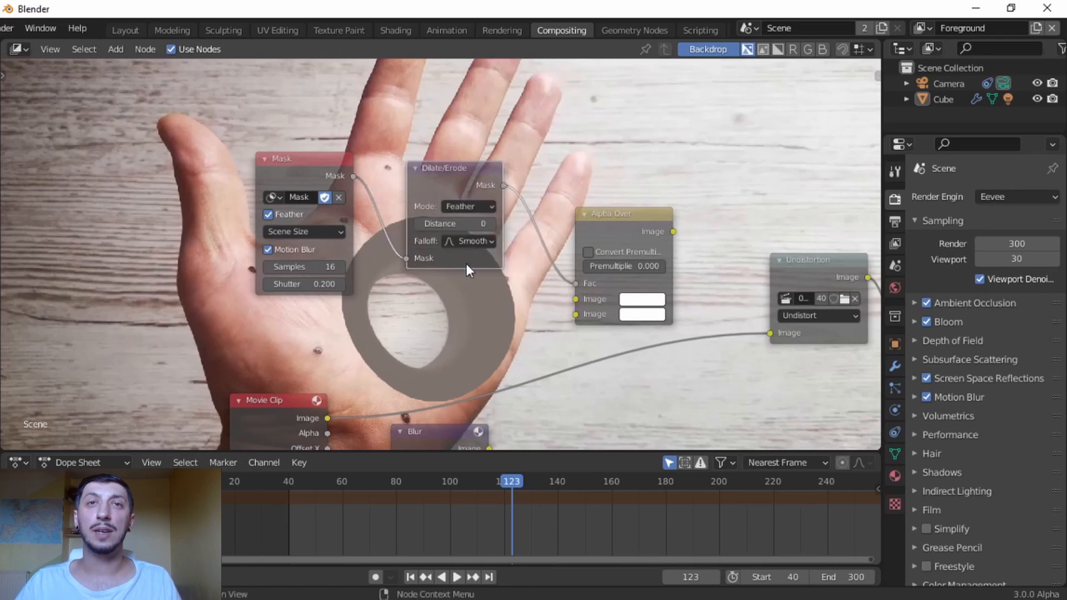
click(475, 225)
text(20)
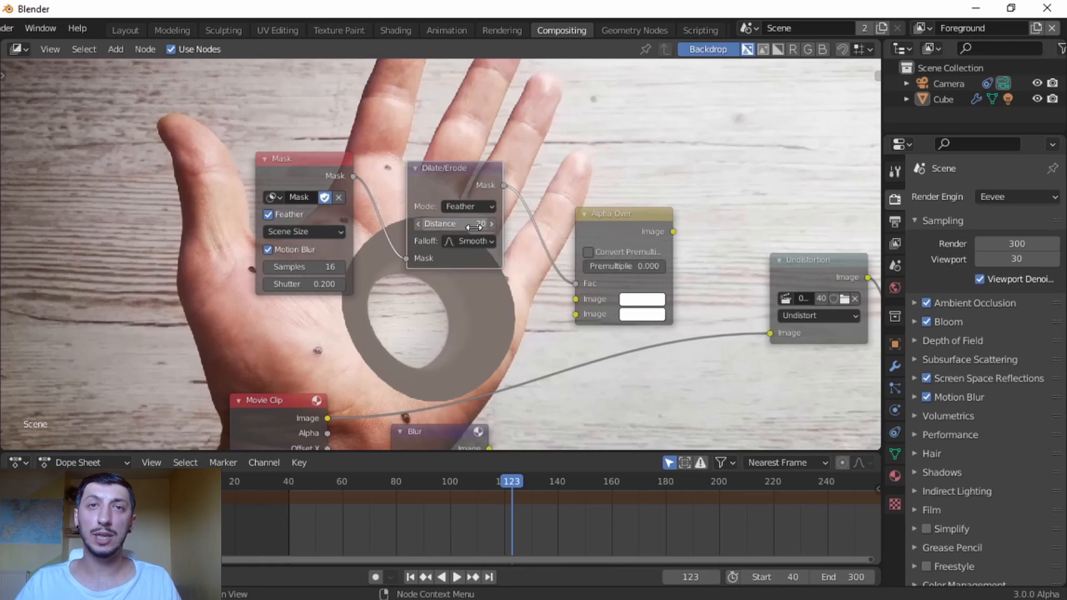
key(Return)
- Reroute the Movie Clip link from Undistort to the new Alpha Over's first Image input, and feed Alpha Over's output into Undistort
scroll(586, 376, down, 2)
middle_drag(586, 376, 537, 333)
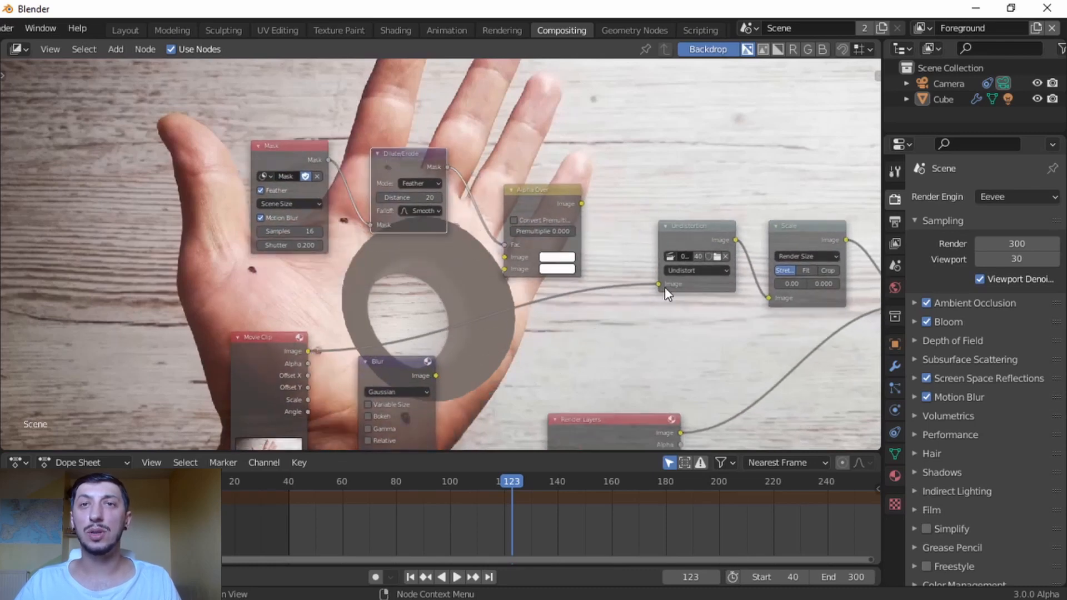
drag(658, 285, 504, 257)
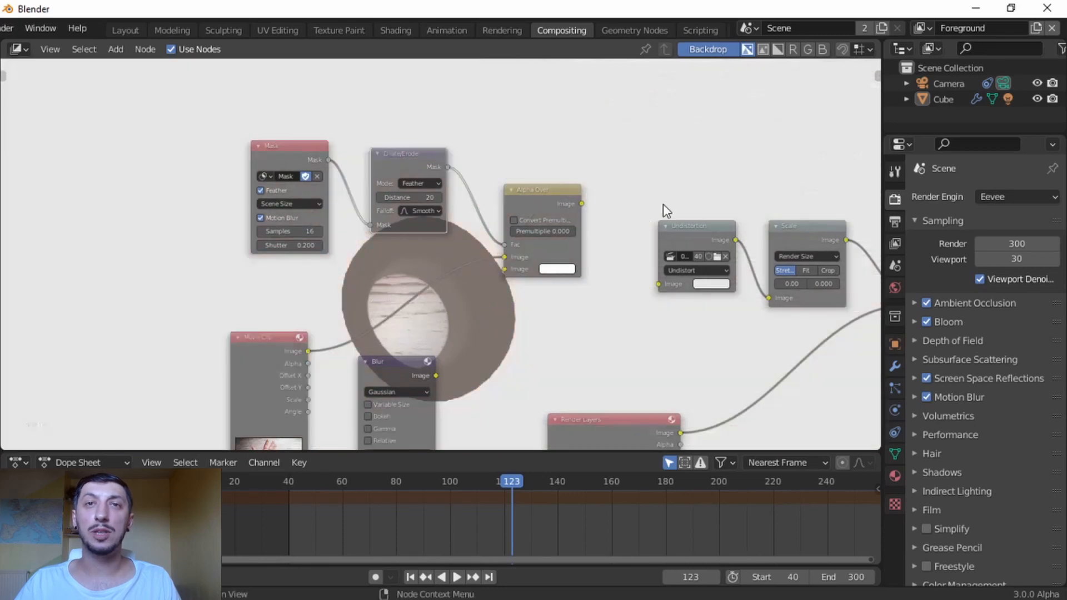
drag(582, 205, 661, 289)
middle_drag(549, 348, 649, 296)
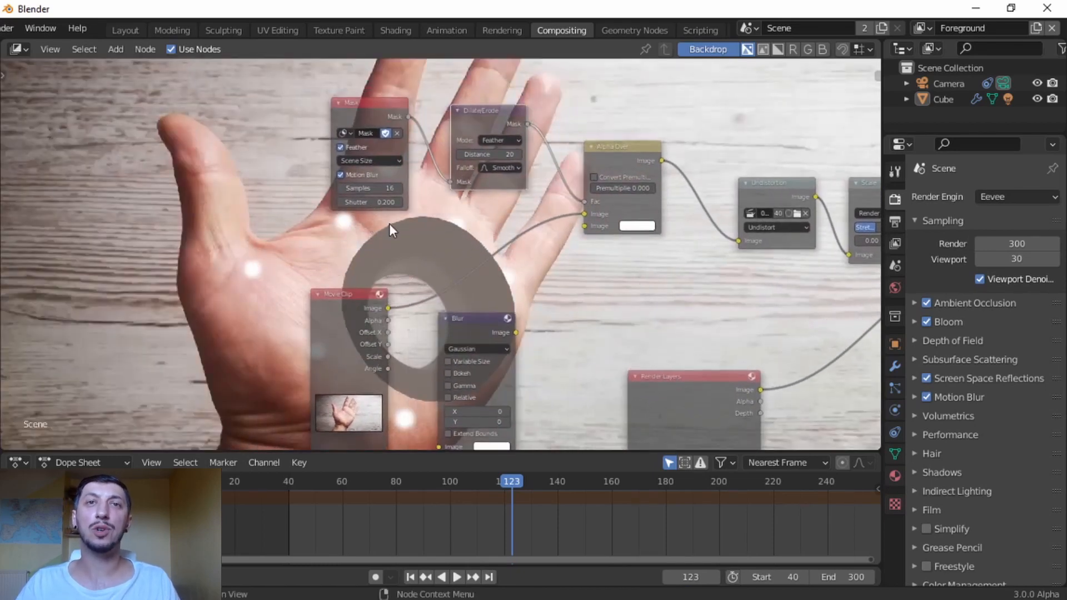
- Try a Dilate/Erode distance of 100 to enlarge the feathered mask spots
scroll(395, 223, up, 2)
middle_drag(465, 215, 479, 255)
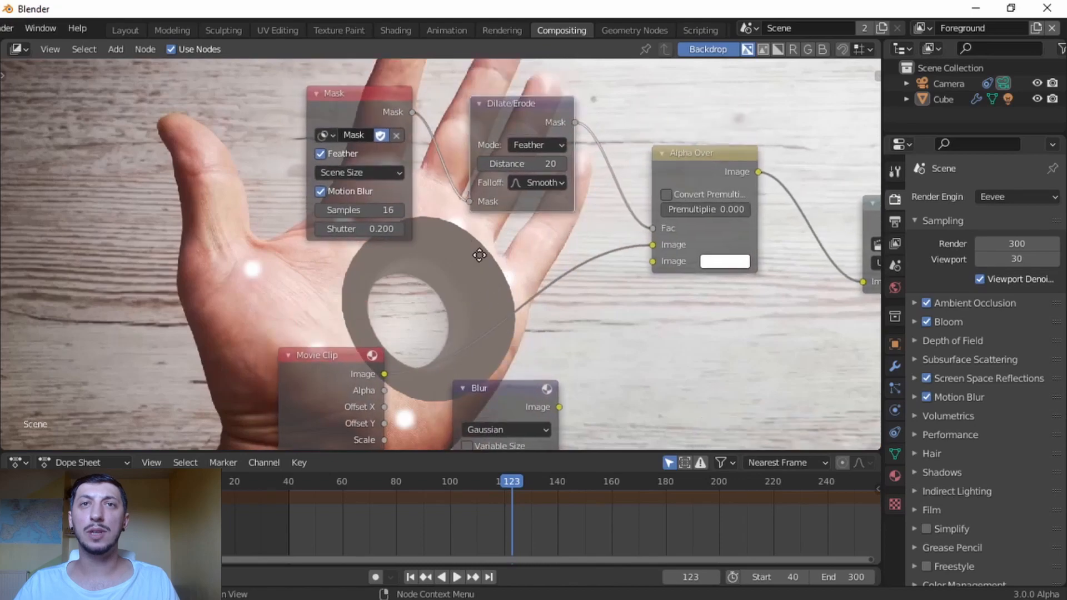
double_click(524, 163)
text(100)
key(Return)
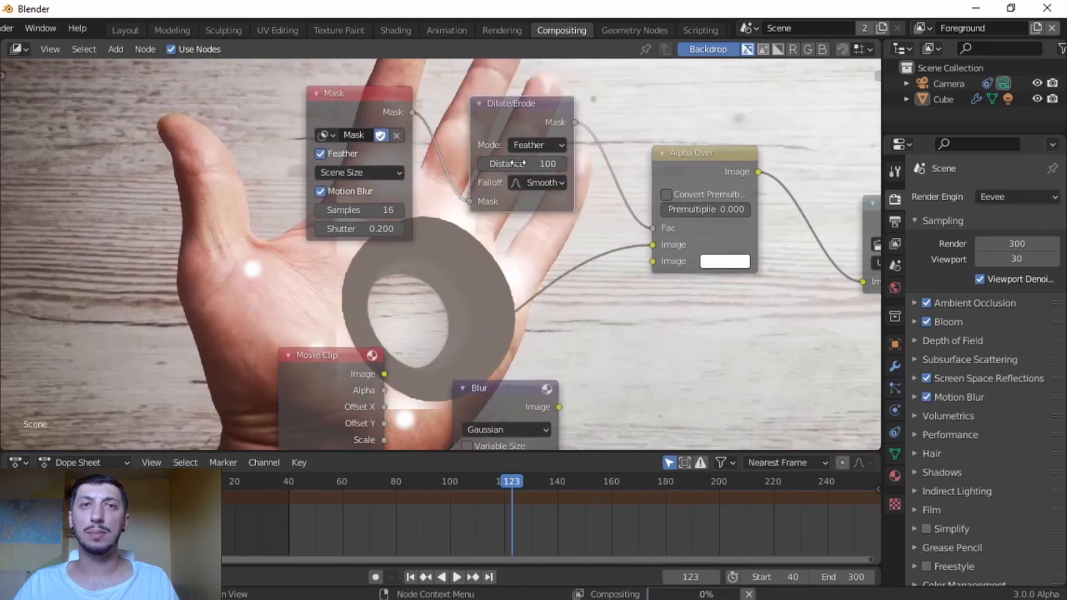
- Try a negative Dilate/Erode distance of -44, and flip it to 44
scroll(369, 282, down, 2)
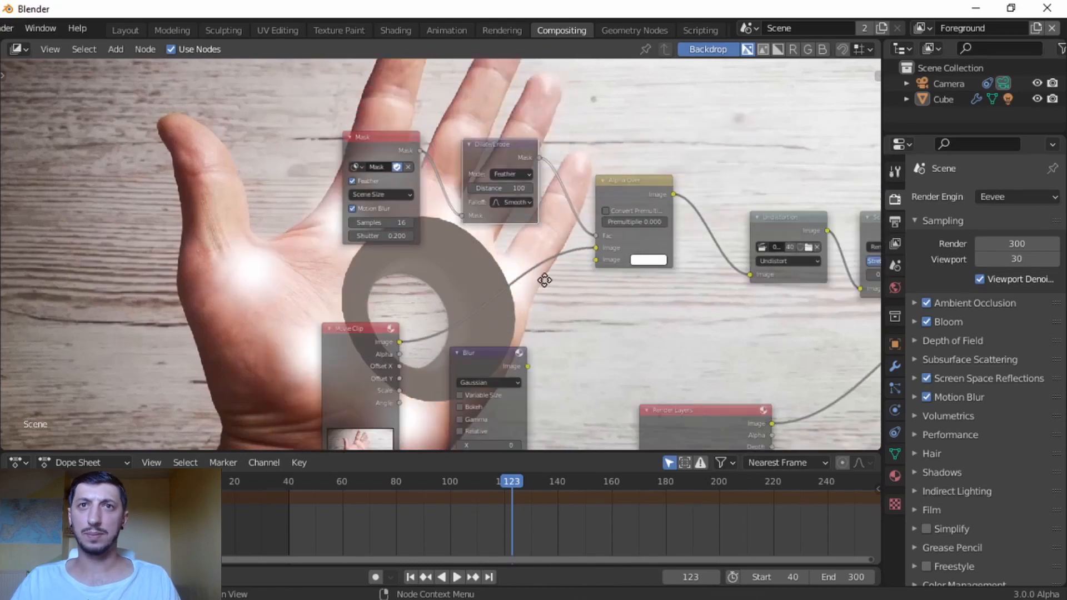
middle_drag(545, 281, 432, 259)
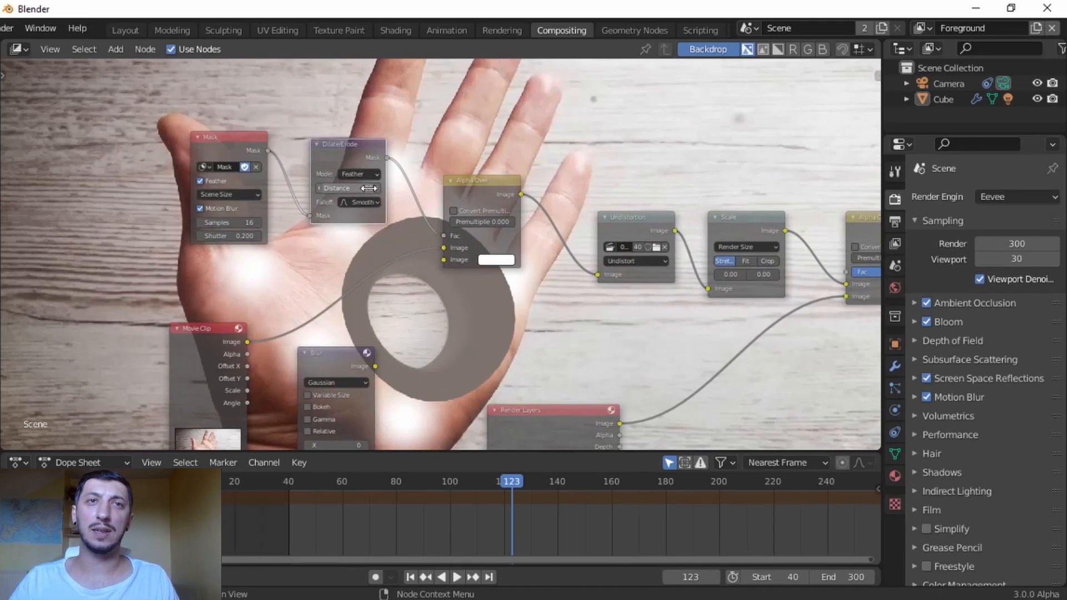
drag(369, 188, 339, 188)
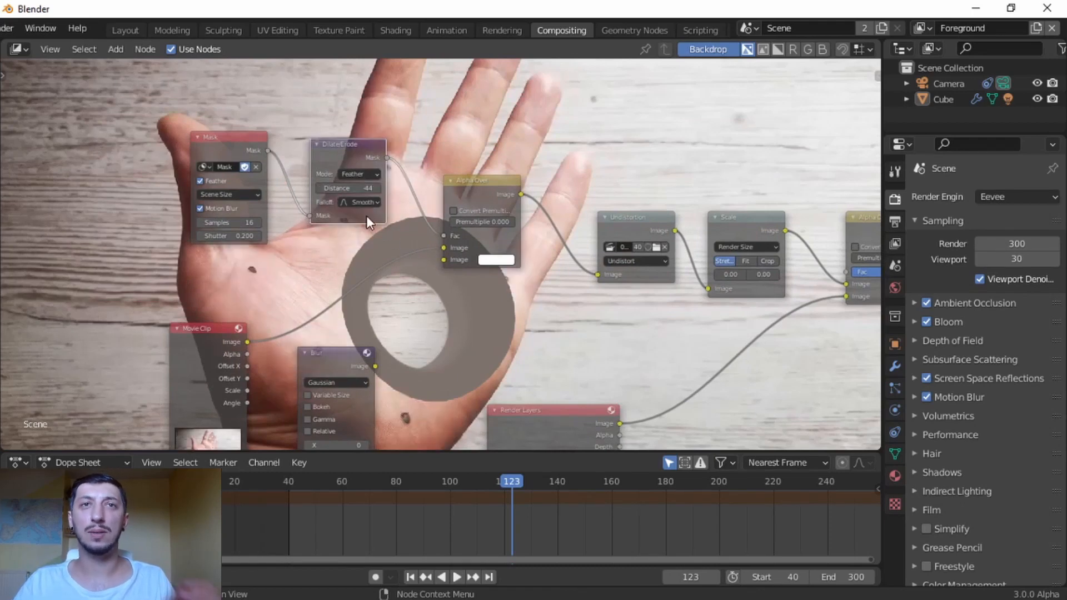
key(minus)
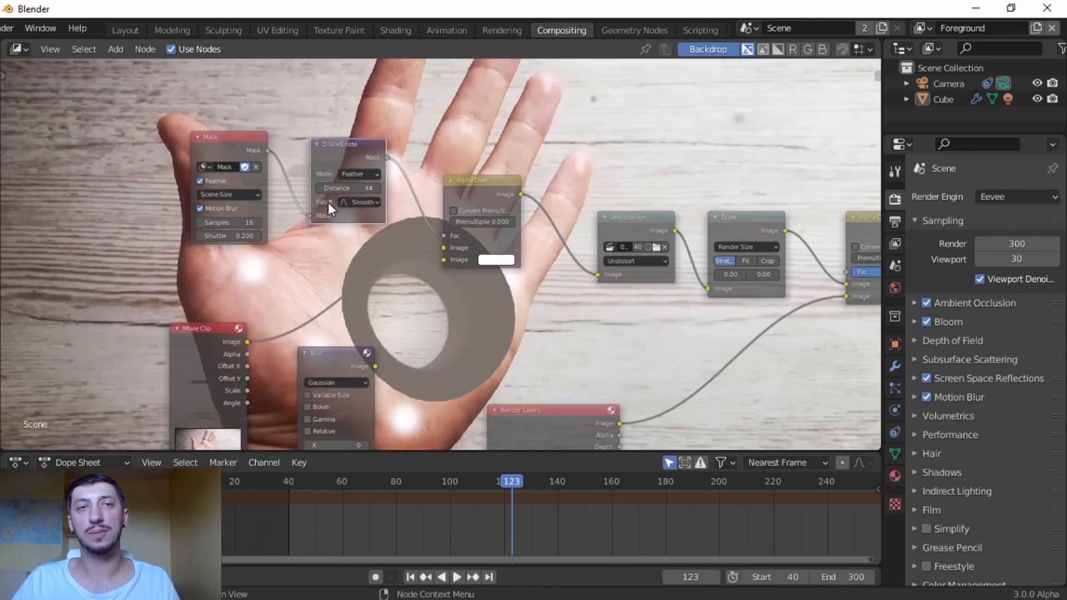
- Set the Dilate/Erode distance to 20, and increase it to 30
click(354, 189)
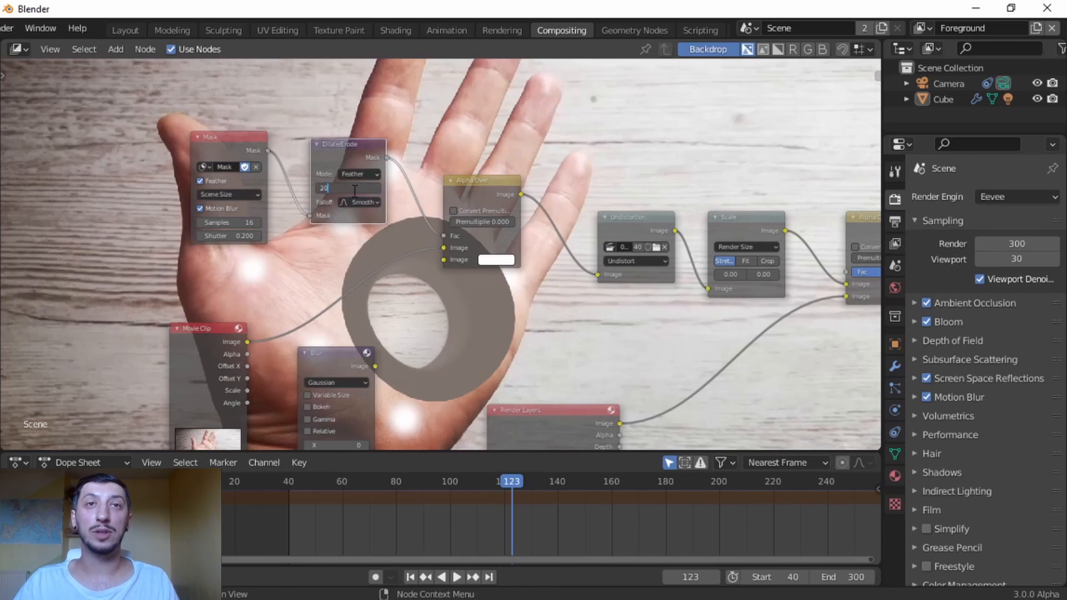
key(Return)
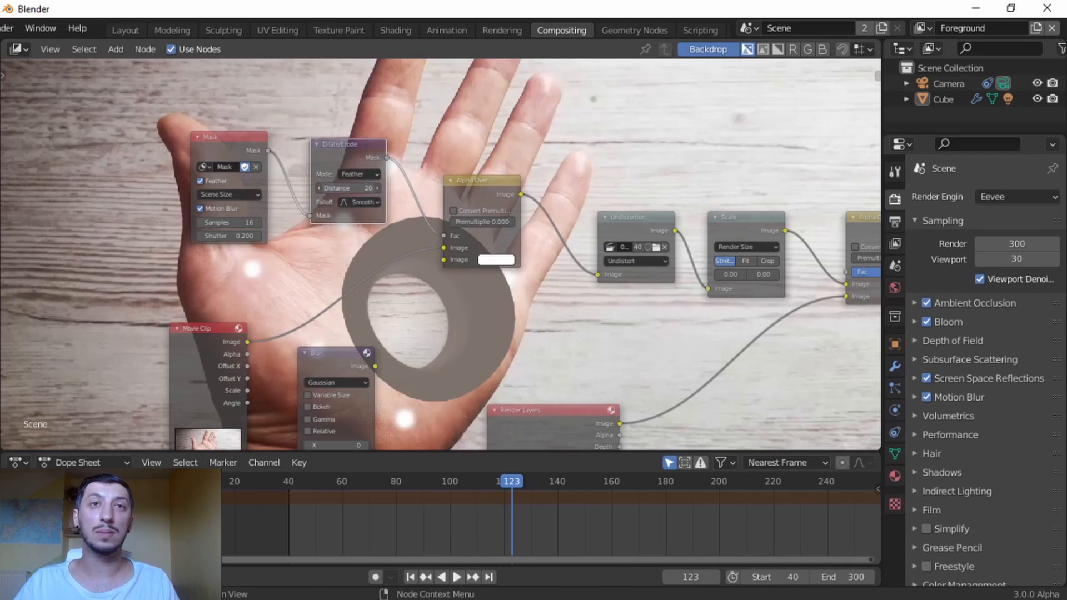
click(355, 189)
text(30)
key(Return)
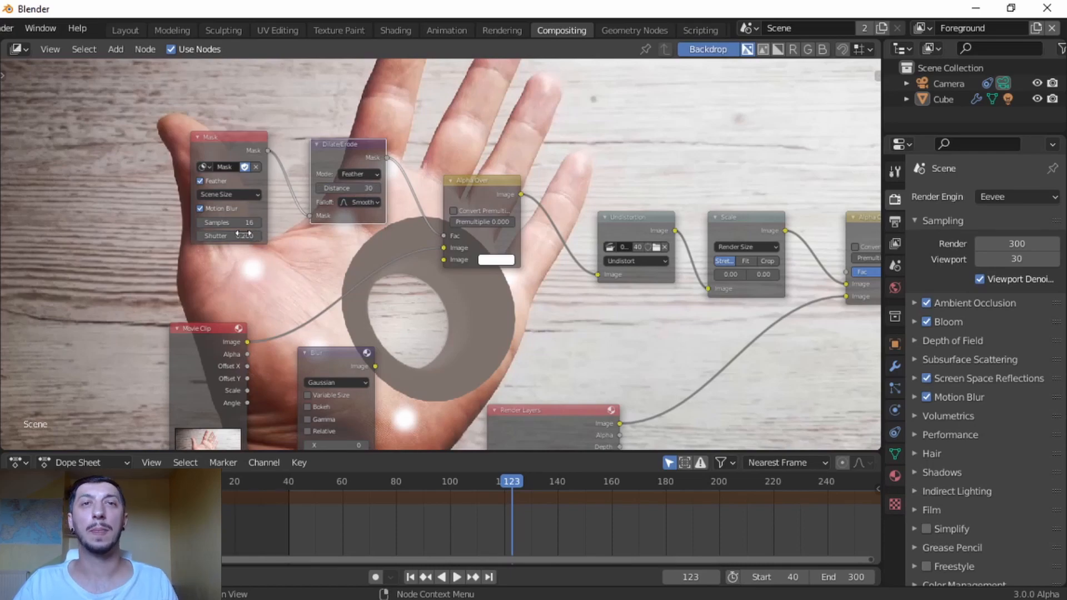
- Move the Blur node slightly away from the Movie Clip node and link the clip's Image output to Blur's Image input
middle_drag(396, 303, 423, 221)
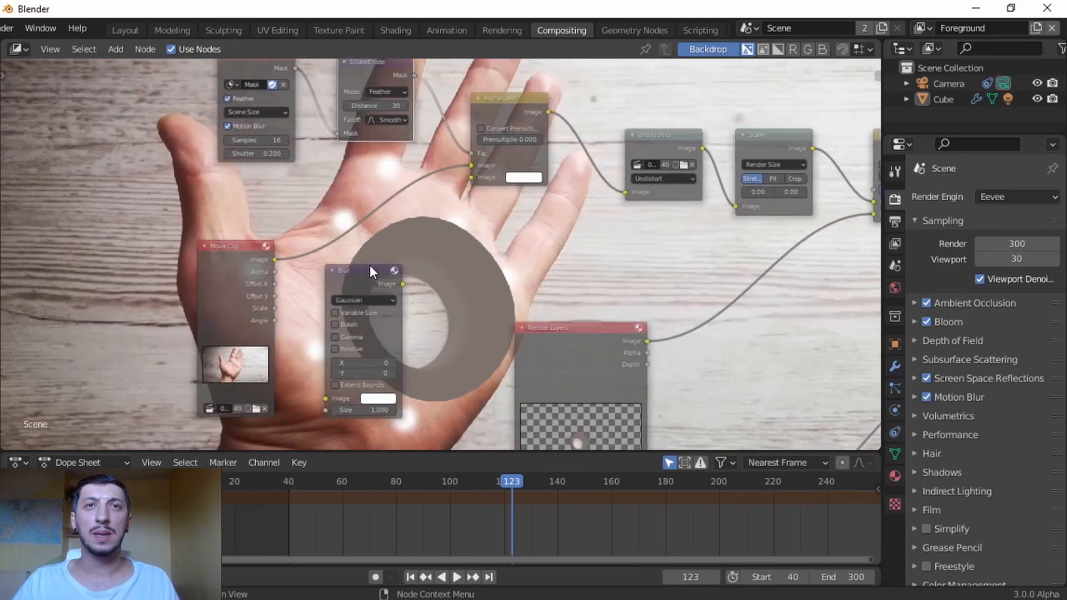
drag(369, 265, 394, 246)
drag(275, 260, 323, 256)
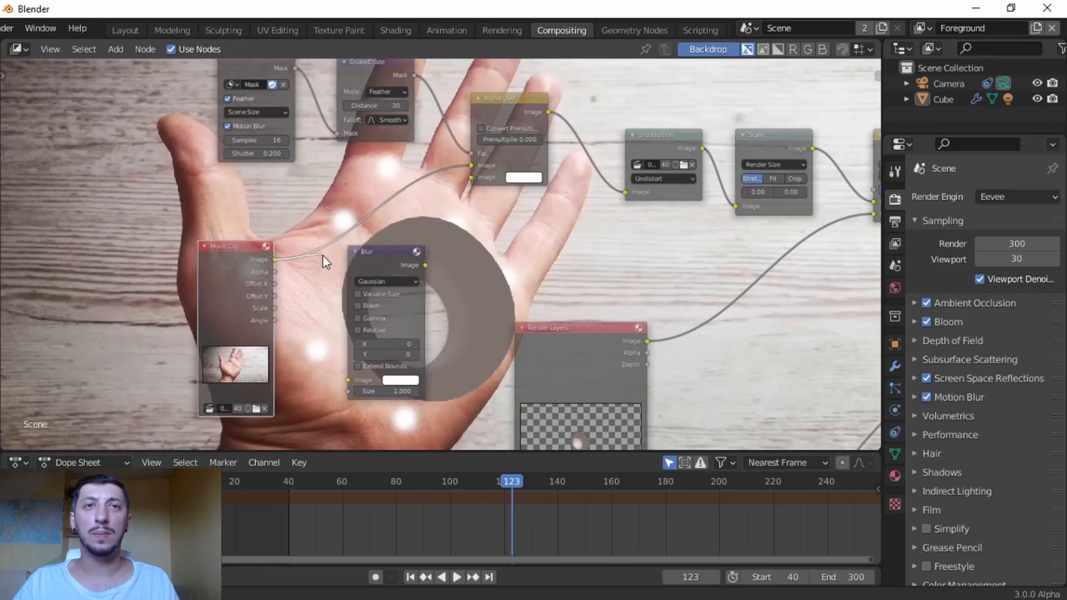
drag(318, 378, 348, 380)
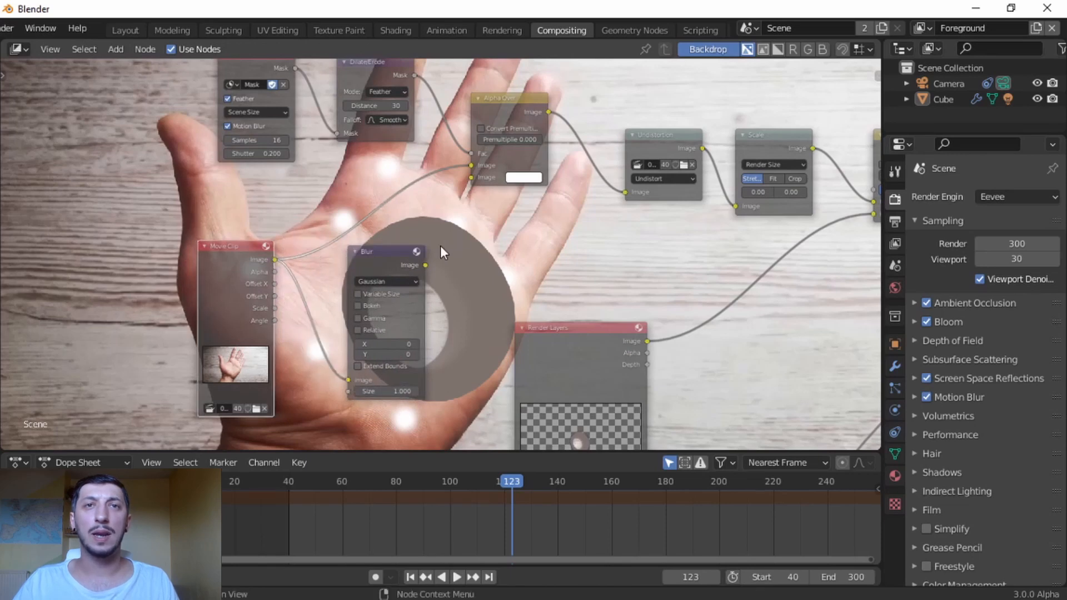
- Link the Blur node's Image output to the lower Image input of Alpha Over and nudge the Blur node closer to the Movie Clip node
drag(389, 247, 422, 203)
drag(480, 182, 478, 180)
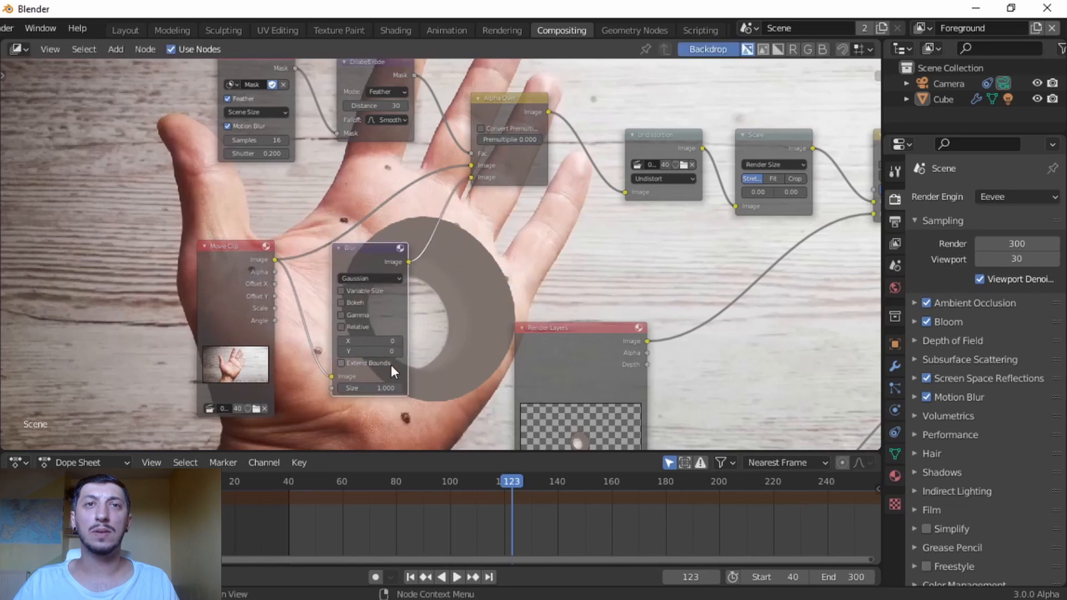
- Set the Blur node's X and Y to 40 and play the footage on to frame 134
scroll(386, 356, up, 1)
click(356, 354)
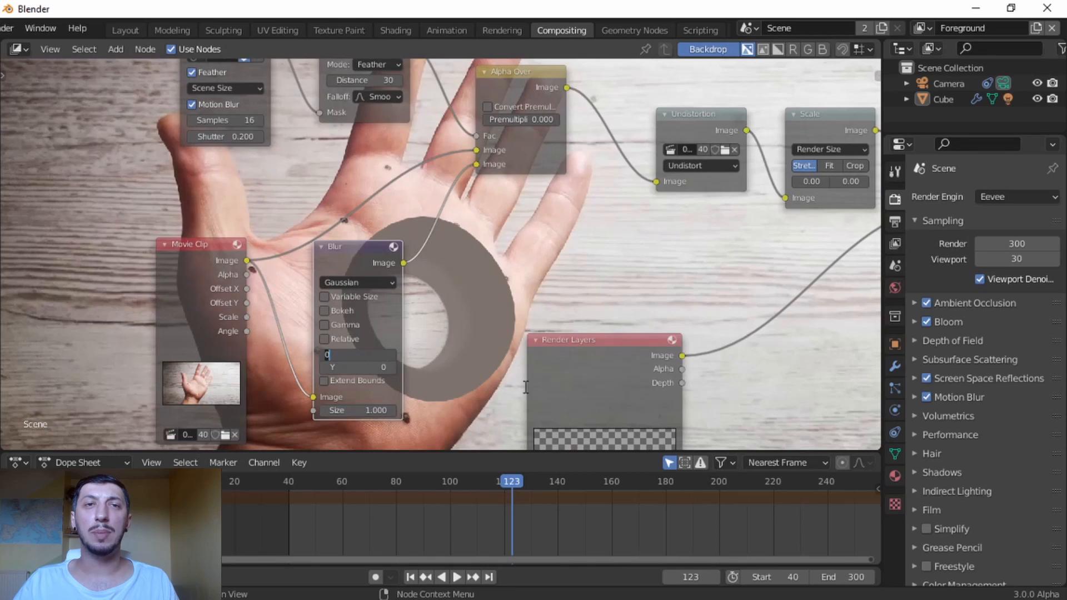
text(40)
key(Return)
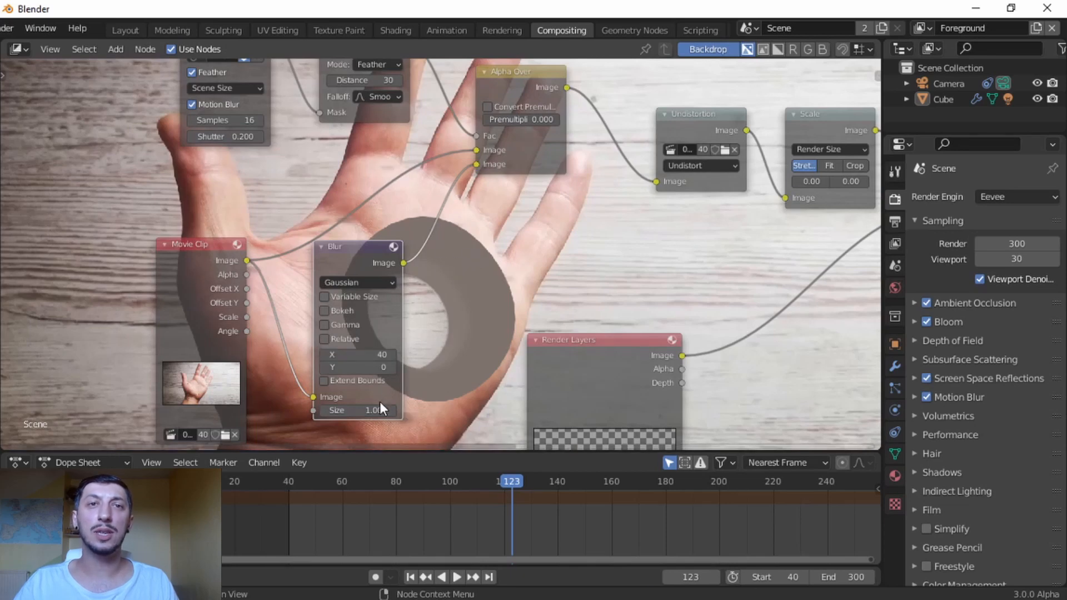
click(363, 367)
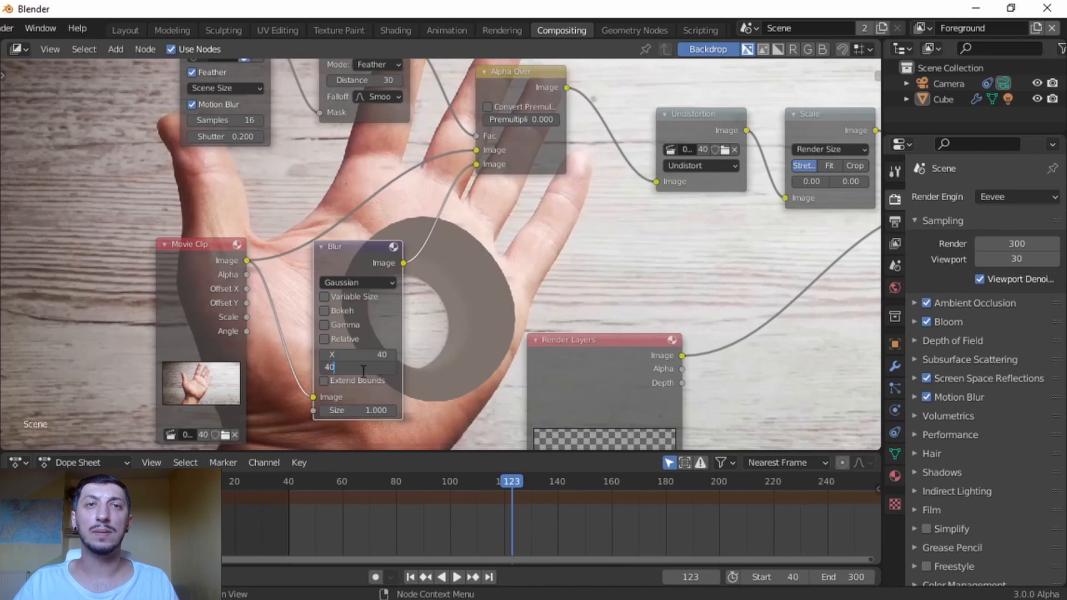
text(40)
key(Return)
scroll(392, 269, down, 3)
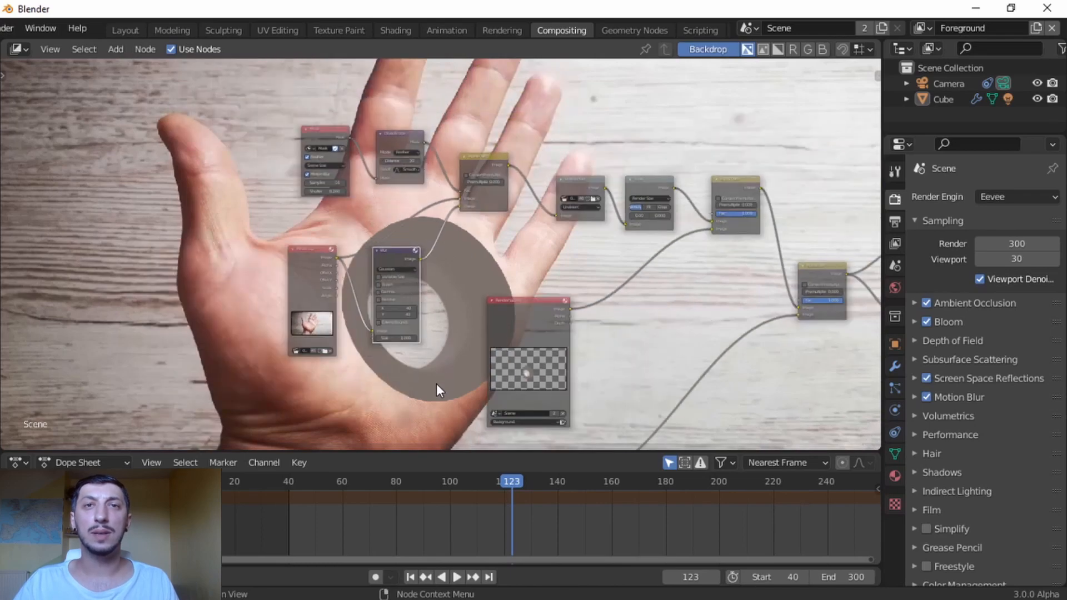
key(space)
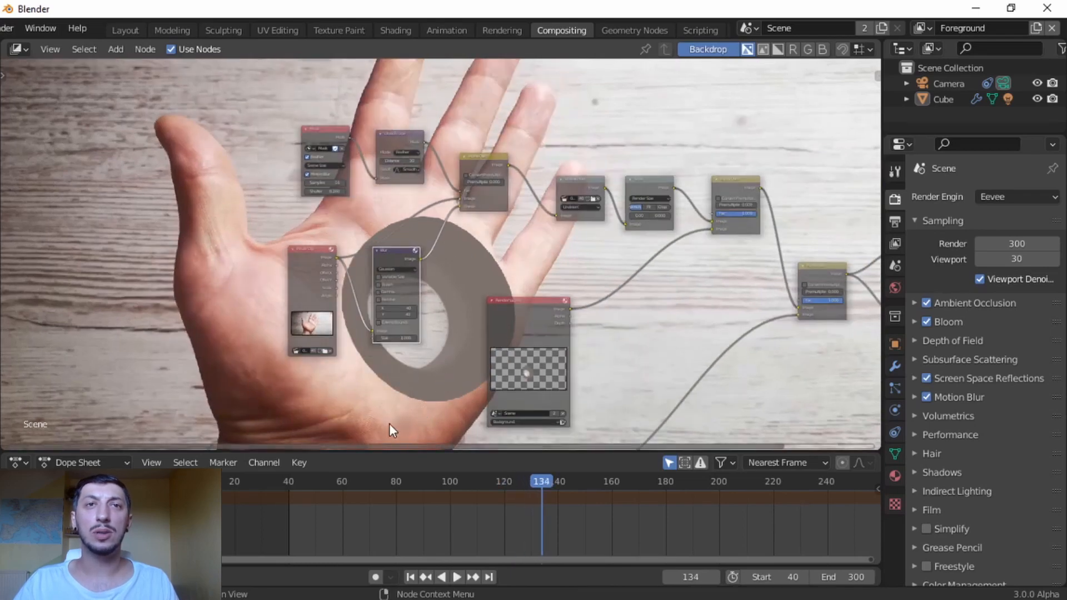
- Try a Blur Y value of 30, and set it back to 40
scroll(406, 325, up, 2)
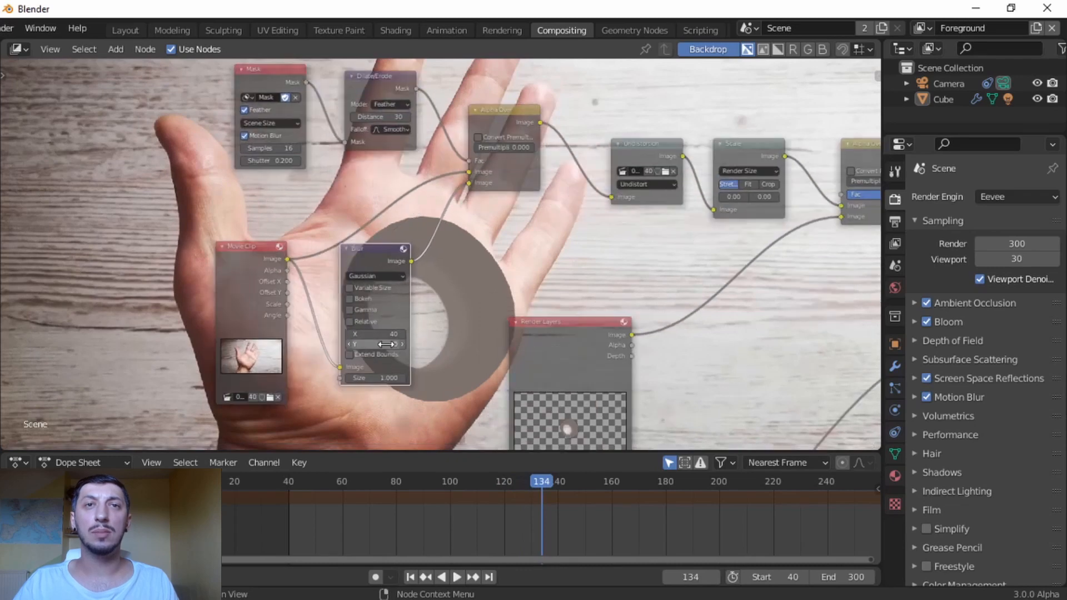
click(386, 345)
text(30)
key(Return)
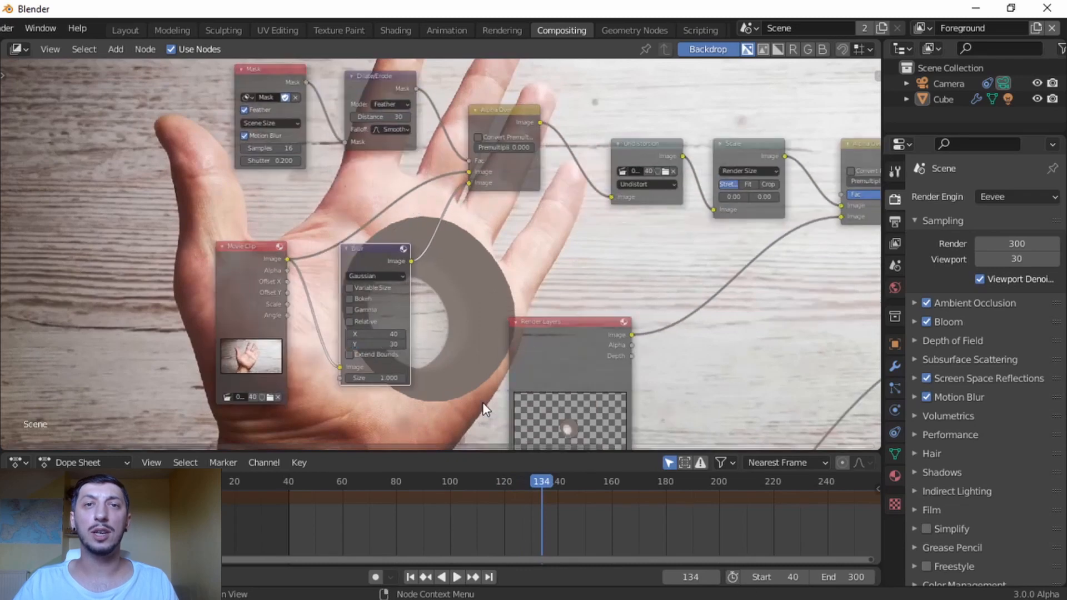
click(374, 344)
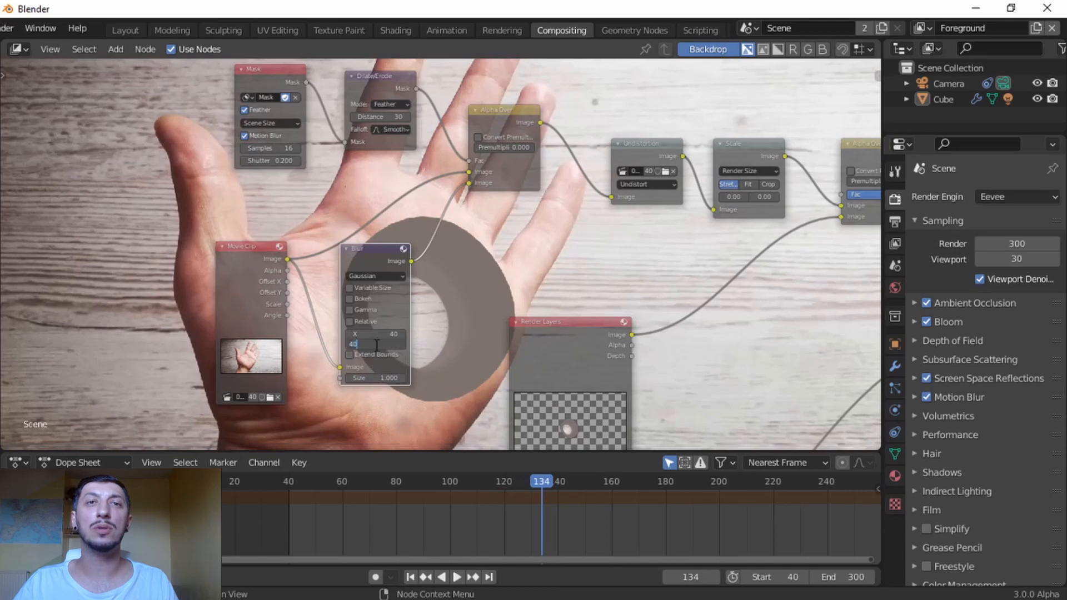
key(Return)
- Set the Dilate/Erode distance to 40 and look over the node tree against the backdrop
click(392, 117)
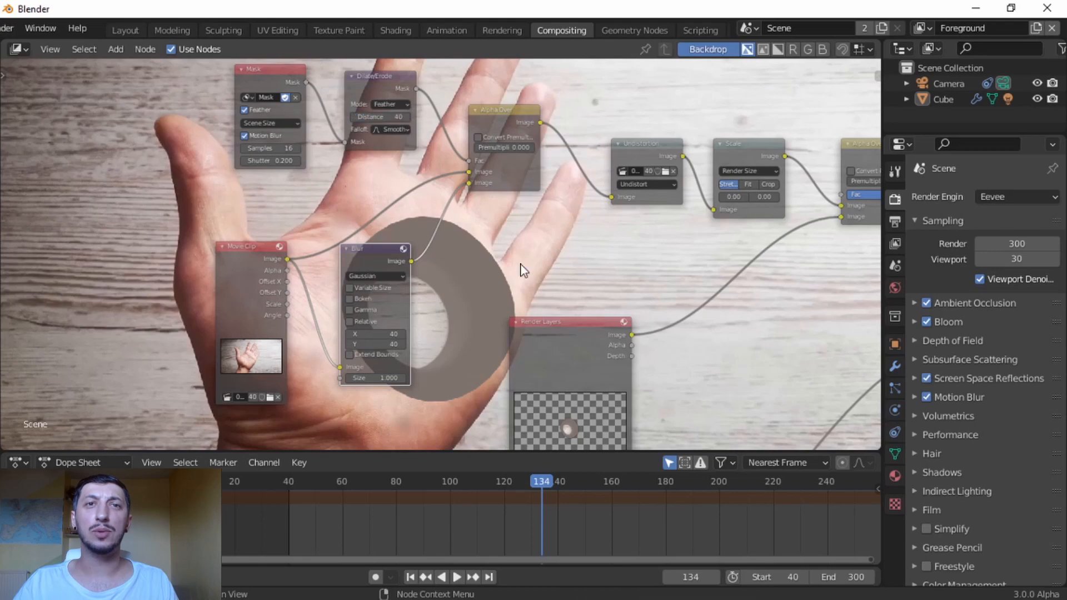
scroll(413, 415, down, 3)
scroll(406, 406, down, 2)
scroll(389, 389, up, 2)
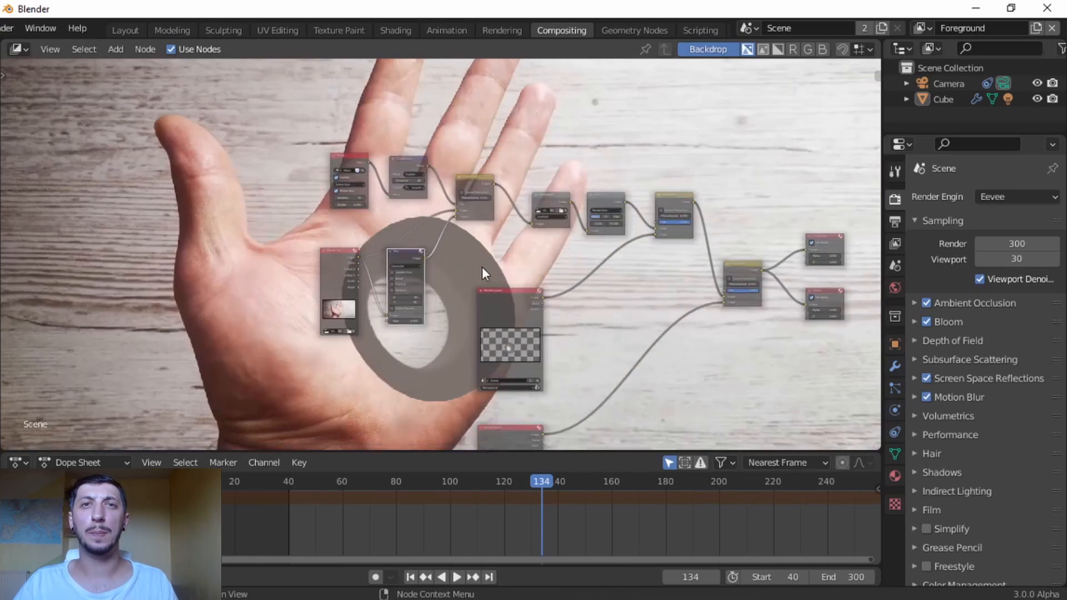
scroll(482, 267, up, 2)
scroll(59, 28, left, 5)
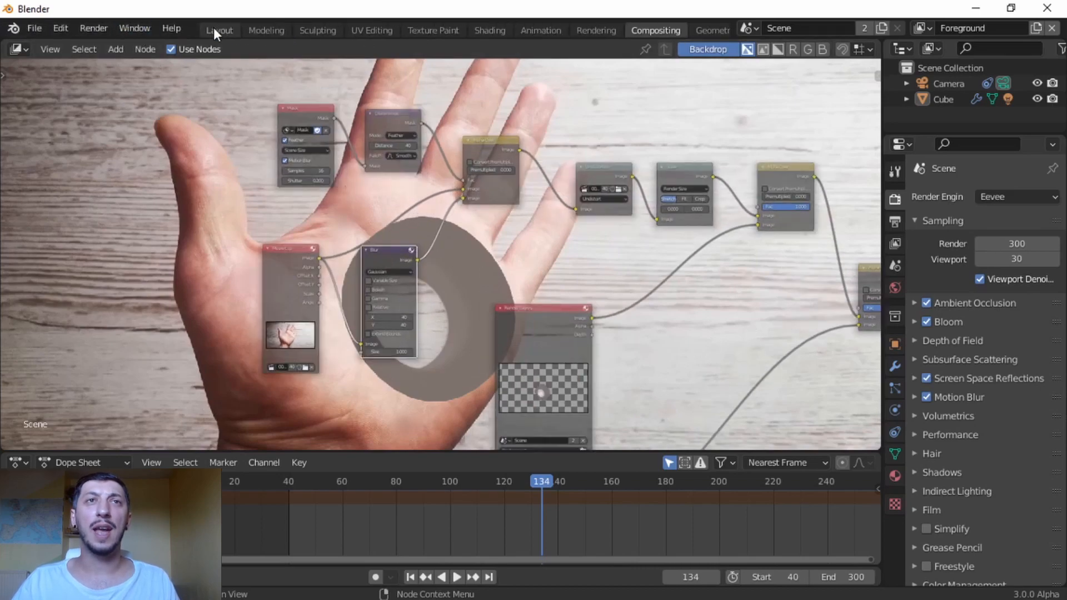
- Switch to the Layout workspace and render frame 134
click(214, 28)
scroll(501, 193, down, 3)
scroll(512, 252, up, 1)
key(F12)
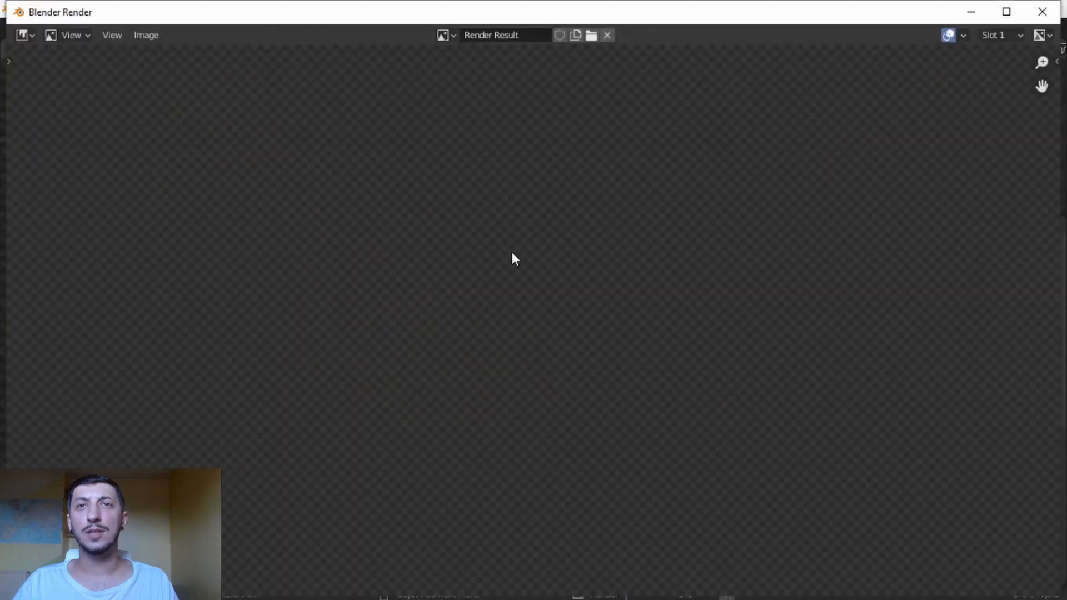
- Examine the rendered frame around the hole and the covered tracking markers up close, and close the render window
scroll(509, 318, up, 3)
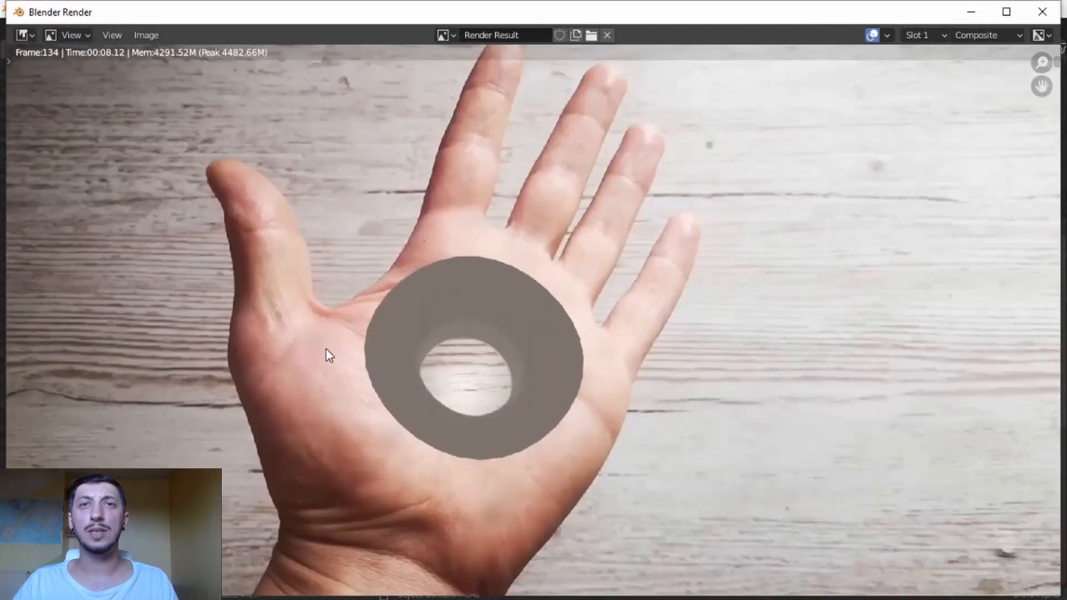
scroll(505, 487, up, 7)
middle_drag(734, 301, 784, 455)
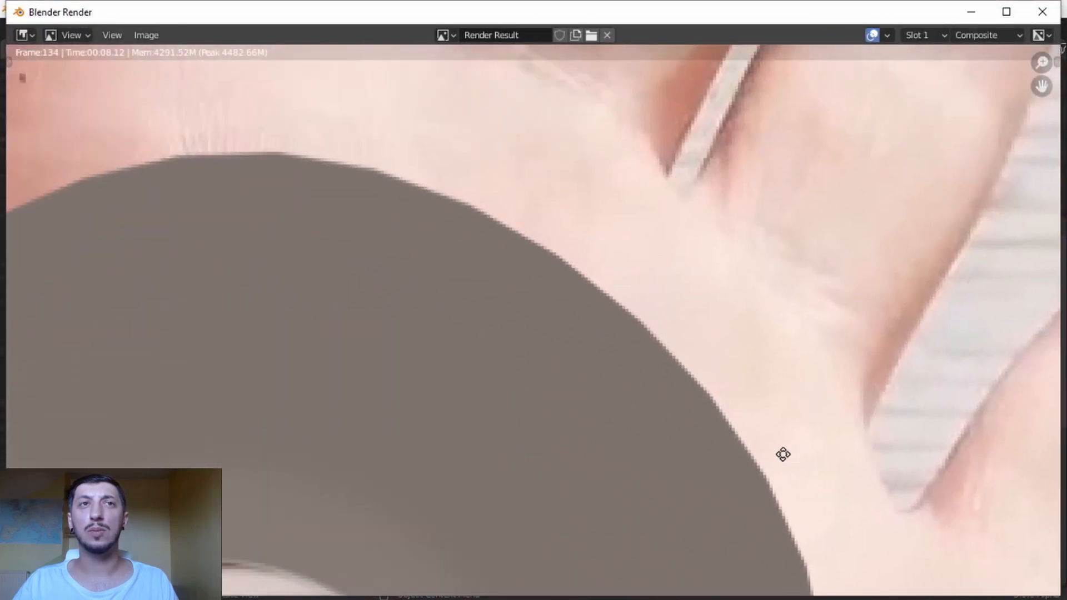
middle_drag(460, 214, 584, 286)
scroll(411, 186, down, 7)
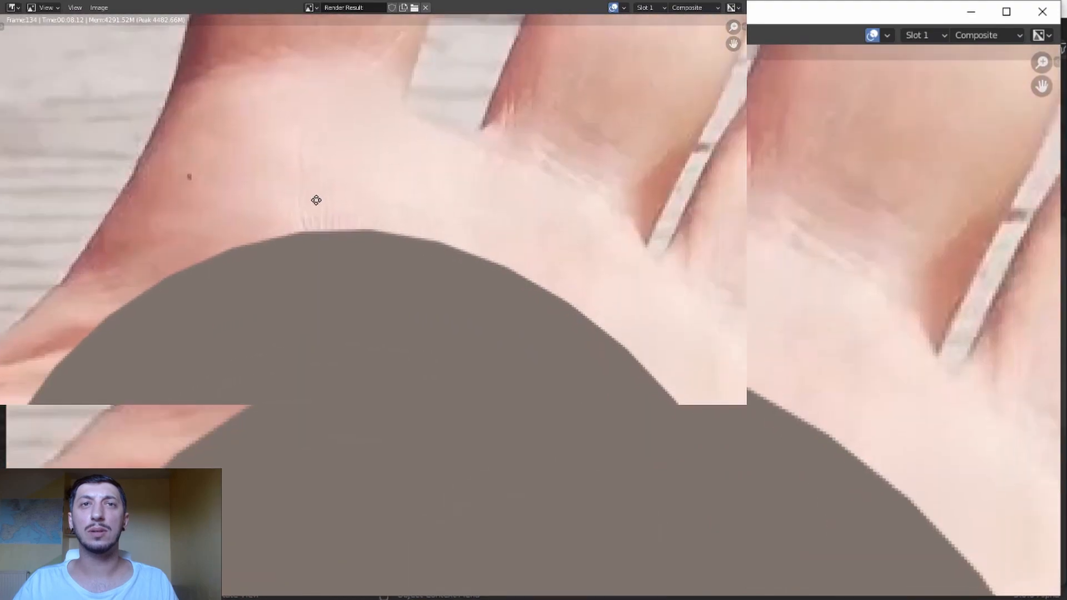
scroll(336, 187, down, 5)
scroll(434, 167, up, 6)
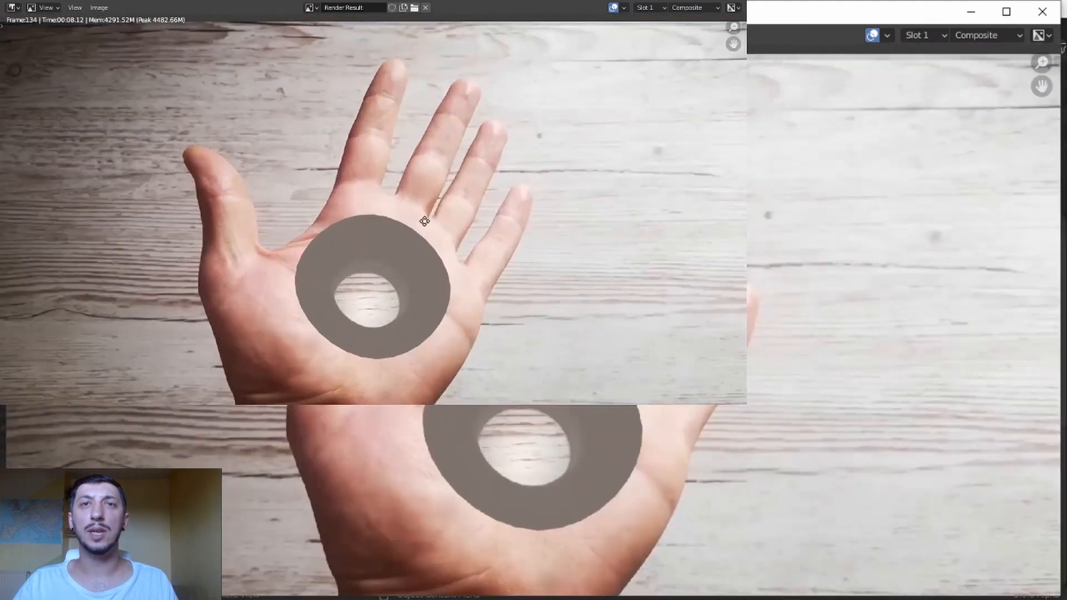
scroll(419, 216, down, 3)
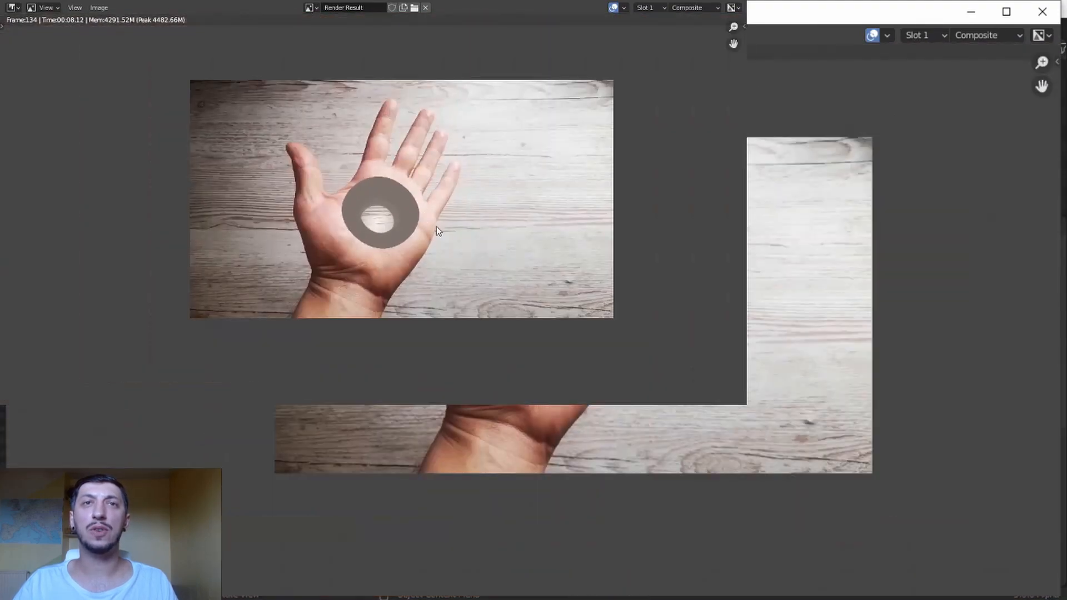
click(1042, 11)
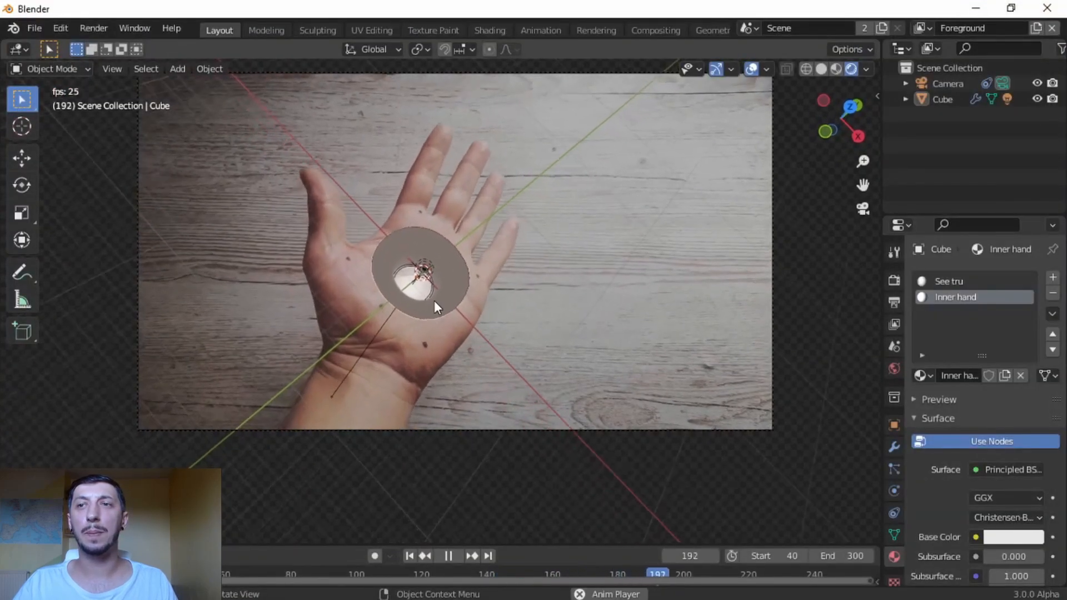
- Stop playback at frame 201 and make Inner hand the cube's active material slot
key(space)
scroll(483, 296, up, 2)
shift+middle_drag(578, 264, 611, 271)
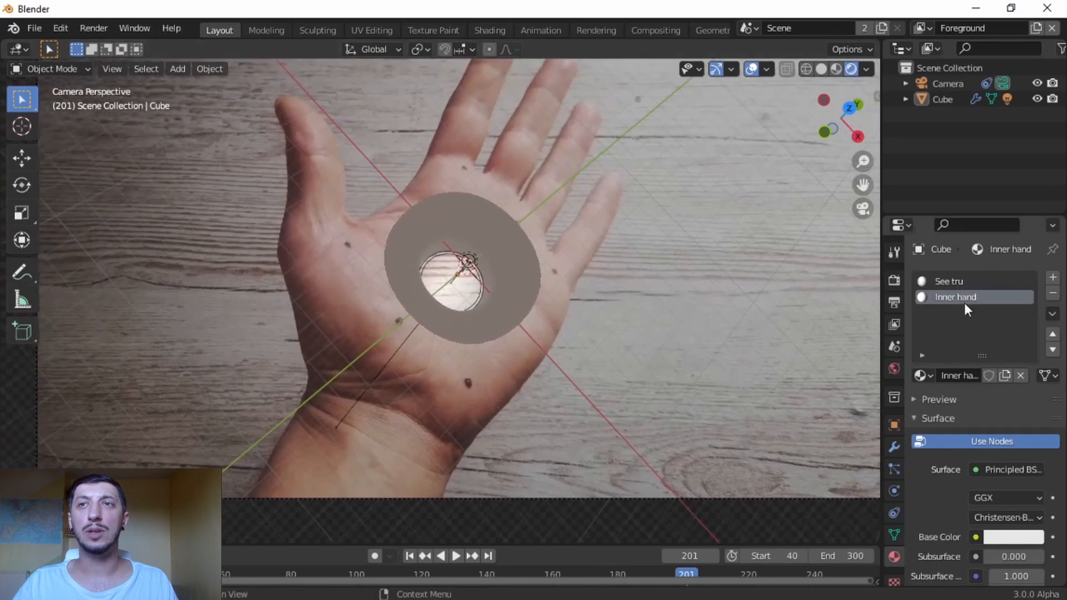
click(955, 281)
click(964, 298)
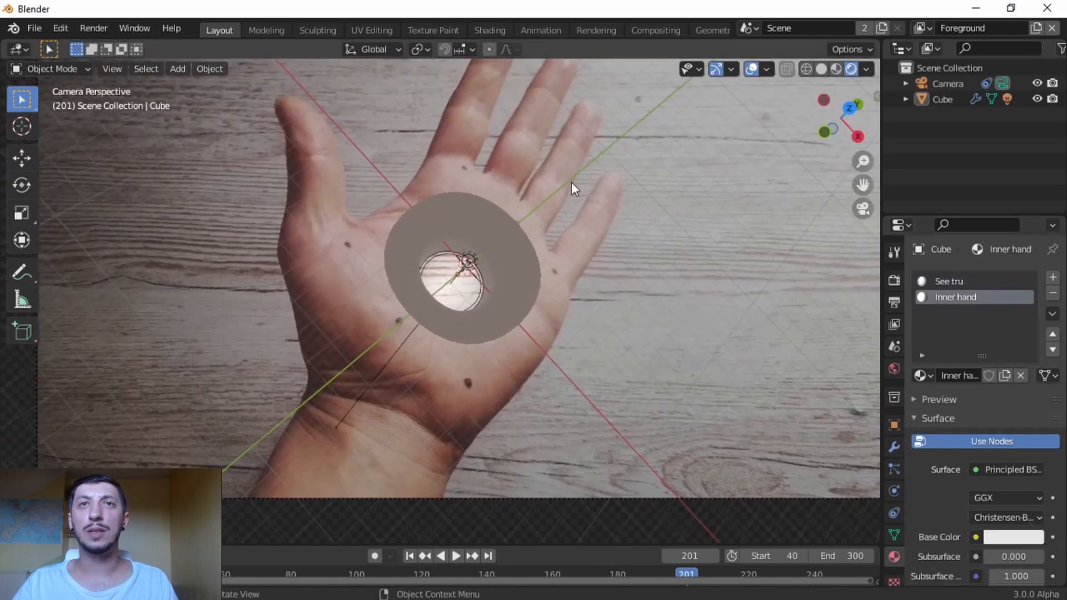
- Open the Shading workspace and show the hole through the camera in rendered viewport shading
click(485, 30)
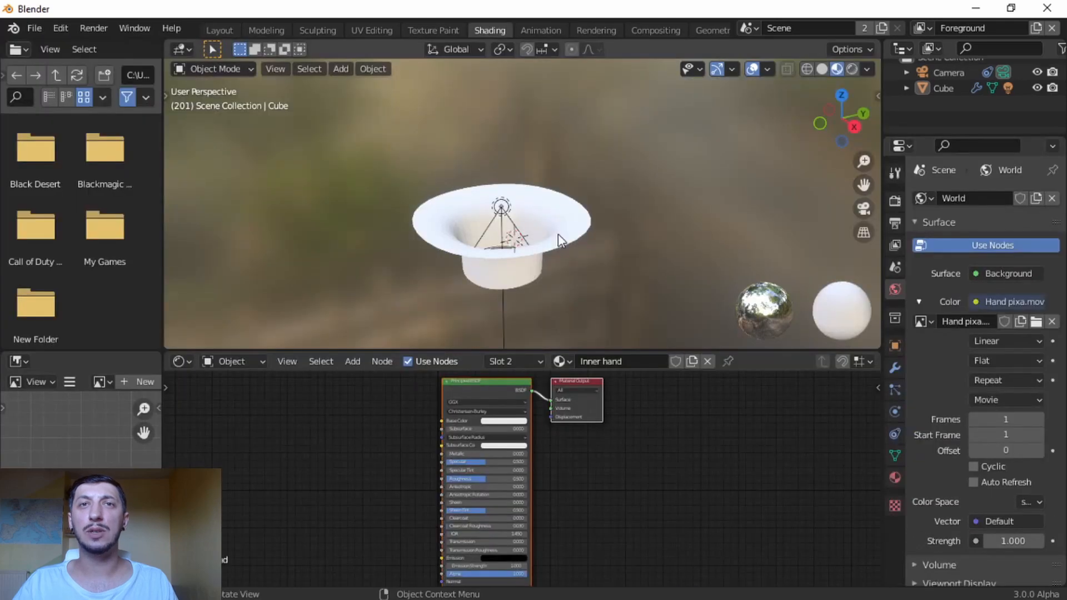
scroll(555, 235, down, 3)
middle_drag(555, 237, 628, 284)
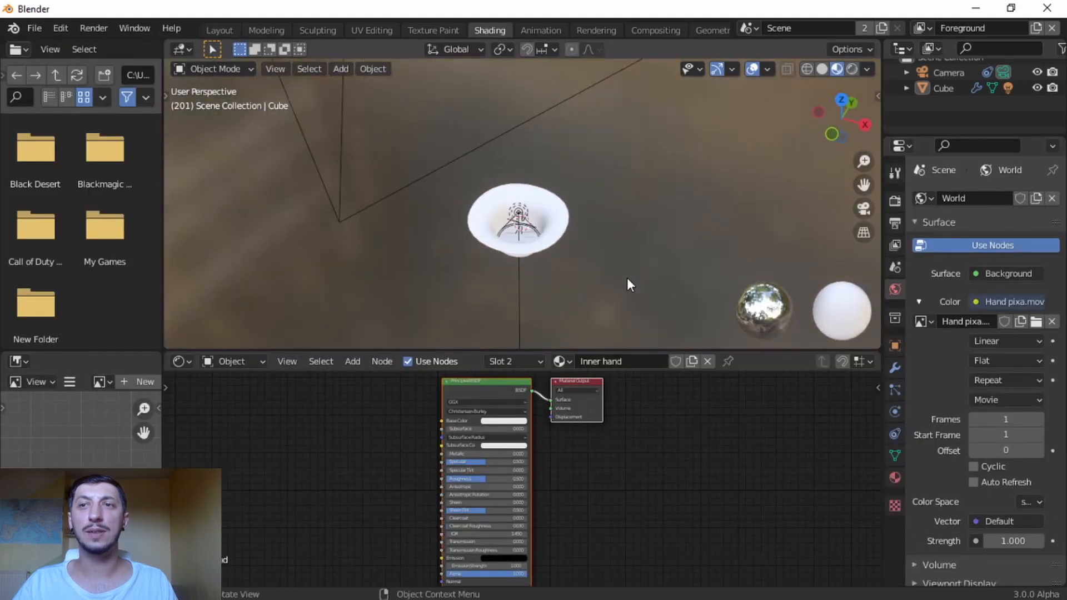
key(KP_0)
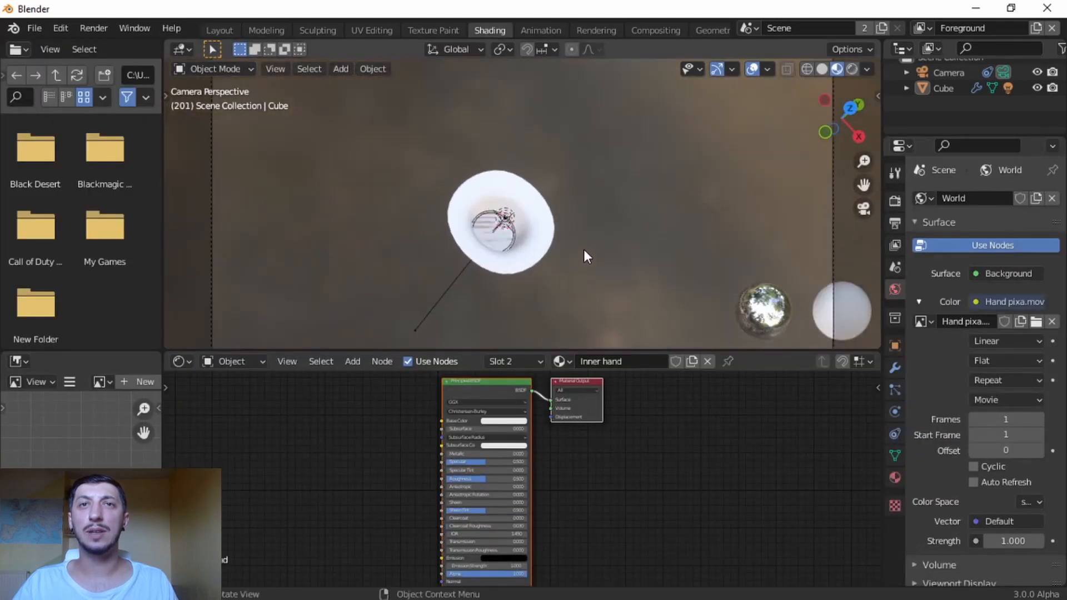
click(852, 69)
scroll(585, 255, up, 3)
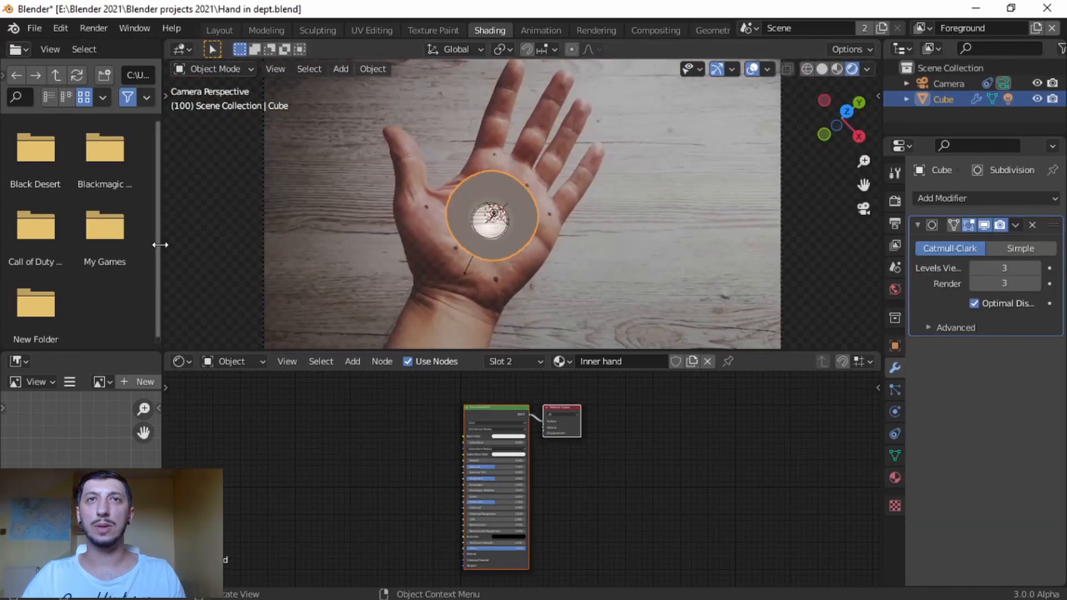
- Merge the file browser and image editor areas into their neighbours and enlarge the shader editor
right_click(160, 245)
click(162, 245)
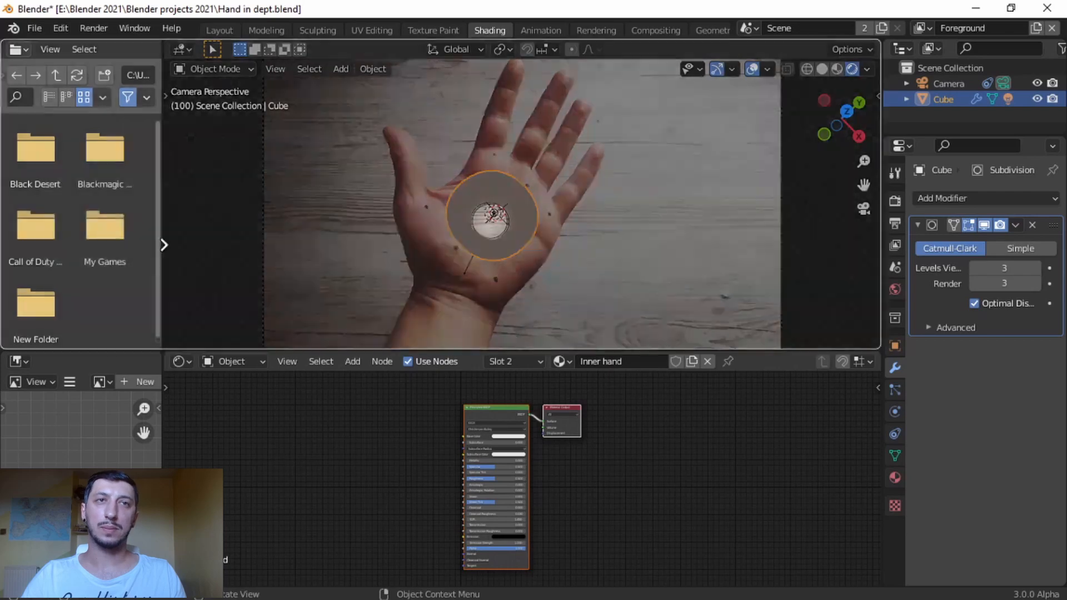
click(139, 244)
right_click(161, 455)
click(161, 455)
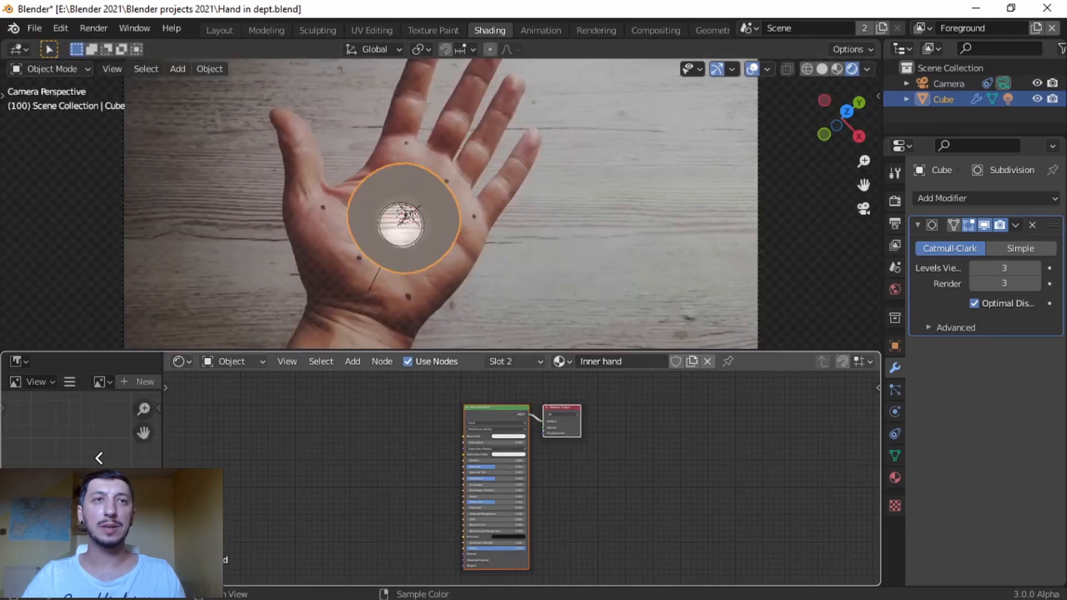
click(100, 456)
drag(593, 353, 595, 308)
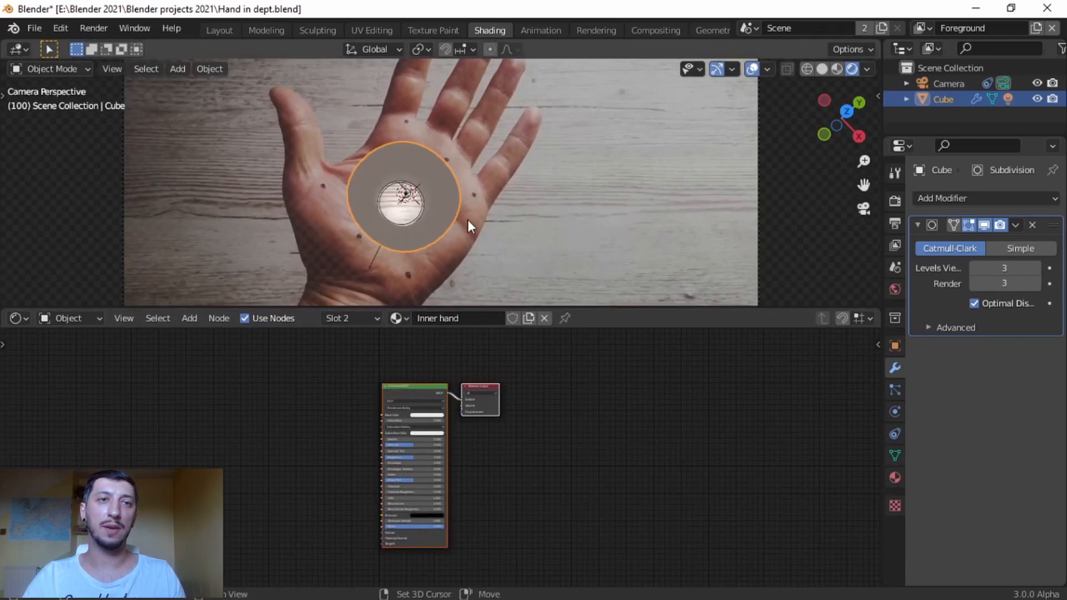
- Move the Material Output node of the Inner hand material well away from the Principled BSDF to make room between them
shift+middle_drag(468, 219, 591, 220)
scroll(548, 234, up, 2)
scroll(543, 451, up, 2)
middle_drag(506, 393, 612, 431)
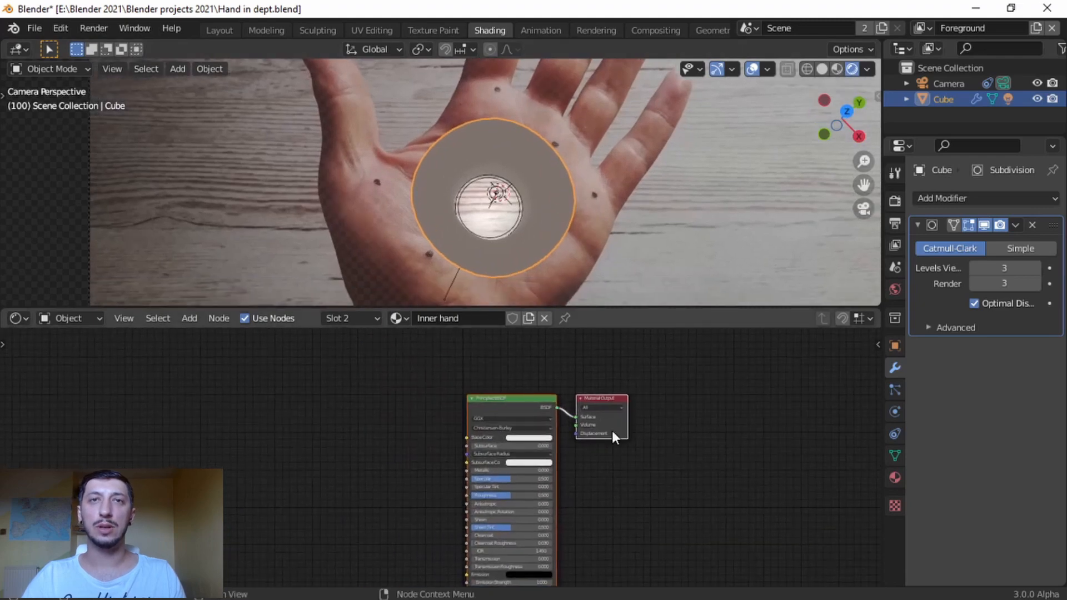
drag(557, 385, 501, 441)
drag(673, 394, 611, 431)
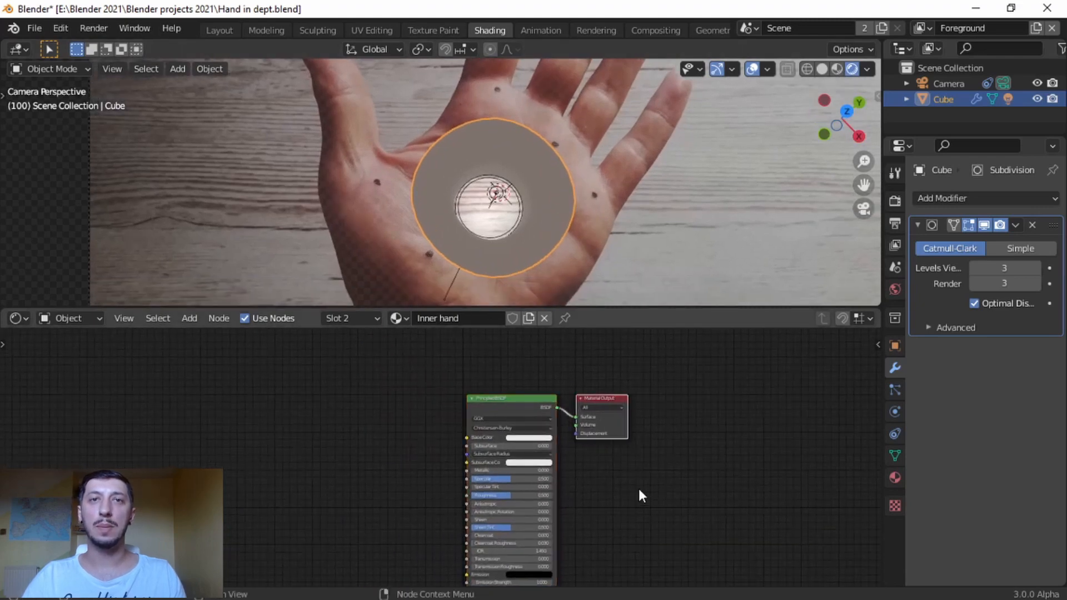
key(g)
click(799, 472)
- Disconnect the Principled BSDF from the Material Output's Surface input and place the shader node below it
click(534, 398)
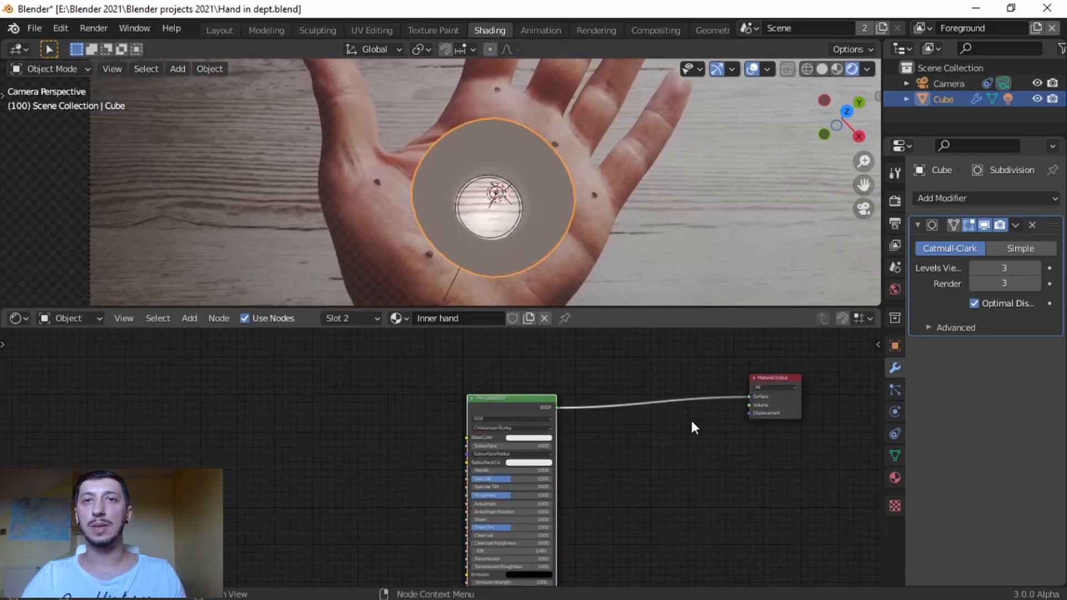
drag(748, 396, 738, 402)
drag(524, 409, 610, 524)
- Add a Texture Coordinate node to the Inner hand material at the far start of the node tree
key(shift+a)
click(214, 417)
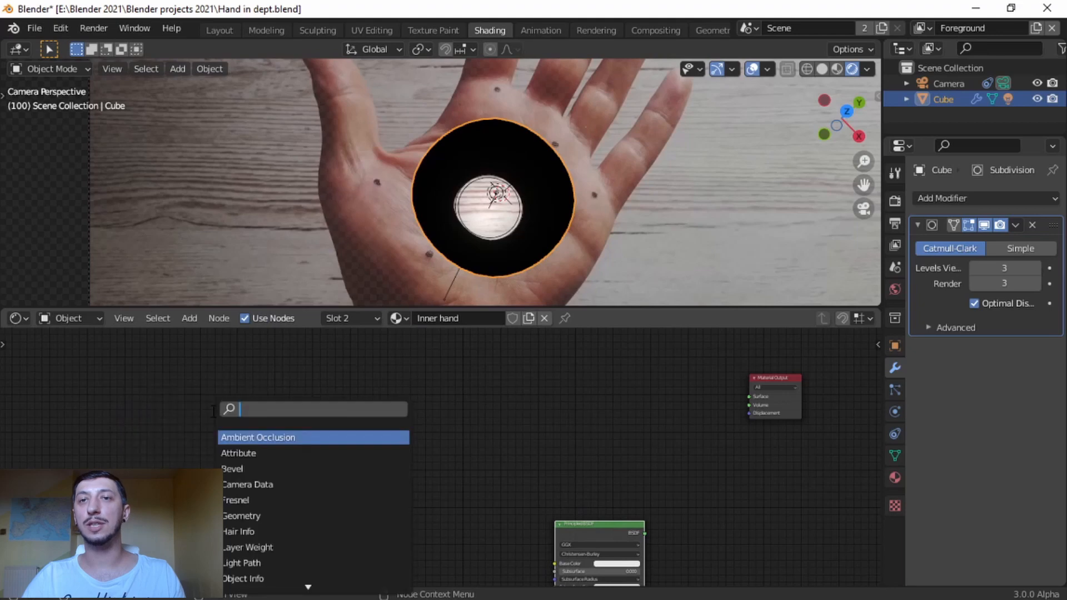
text(coo)
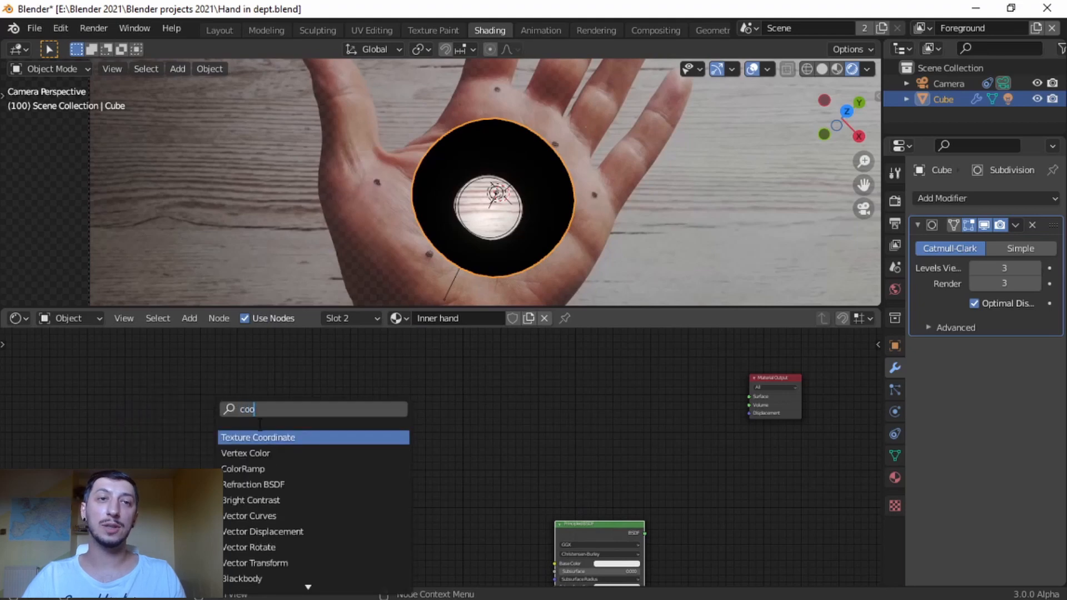
click(276, 438)
click(217, 426)
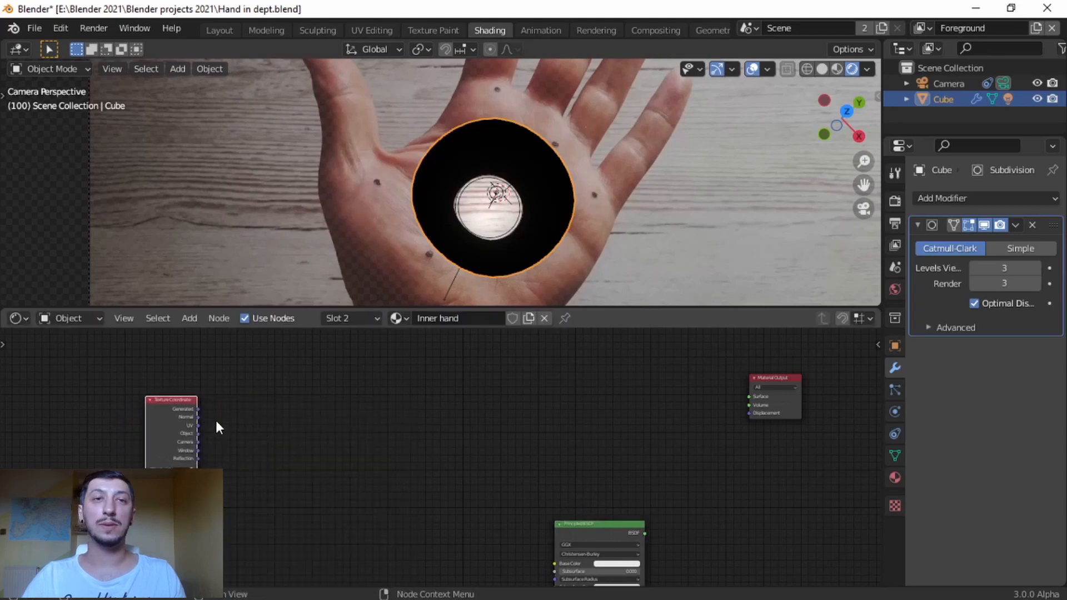
- Add a Noise Texture node just after the Texture Coordinate node in the Inner hand material
middle_drag(305, 406, 310, 455)
key(shift+a)
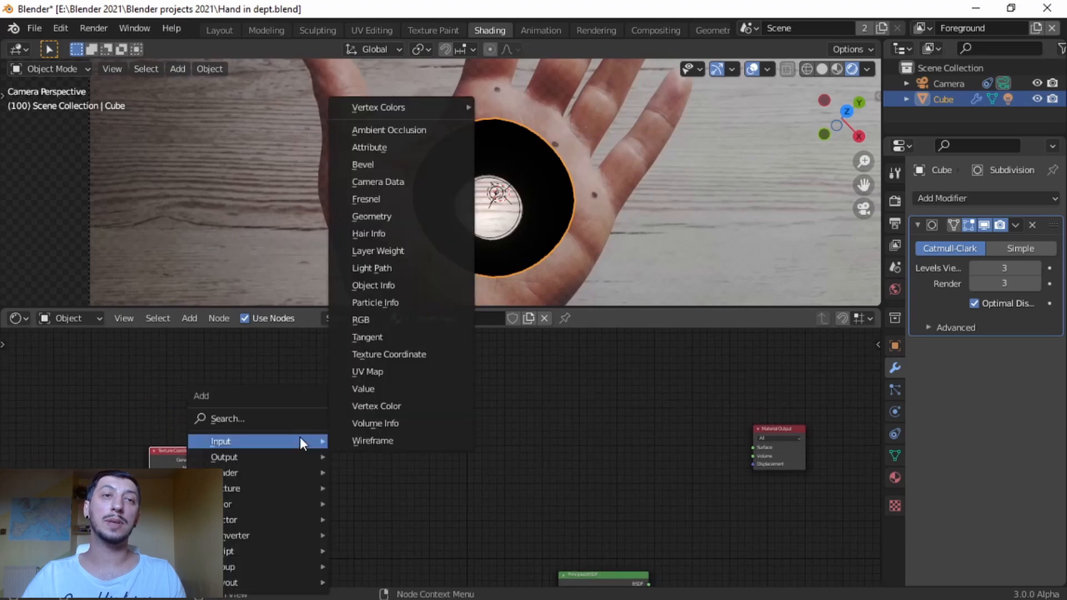
click(274, 417)
text(no)
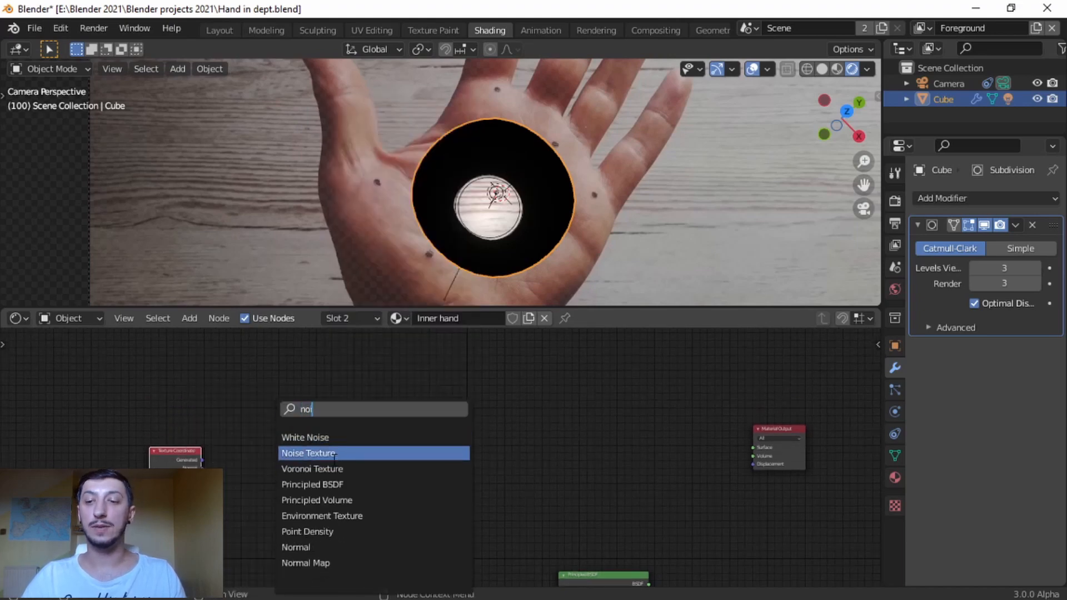
click(334, 453)
click(281, 401)
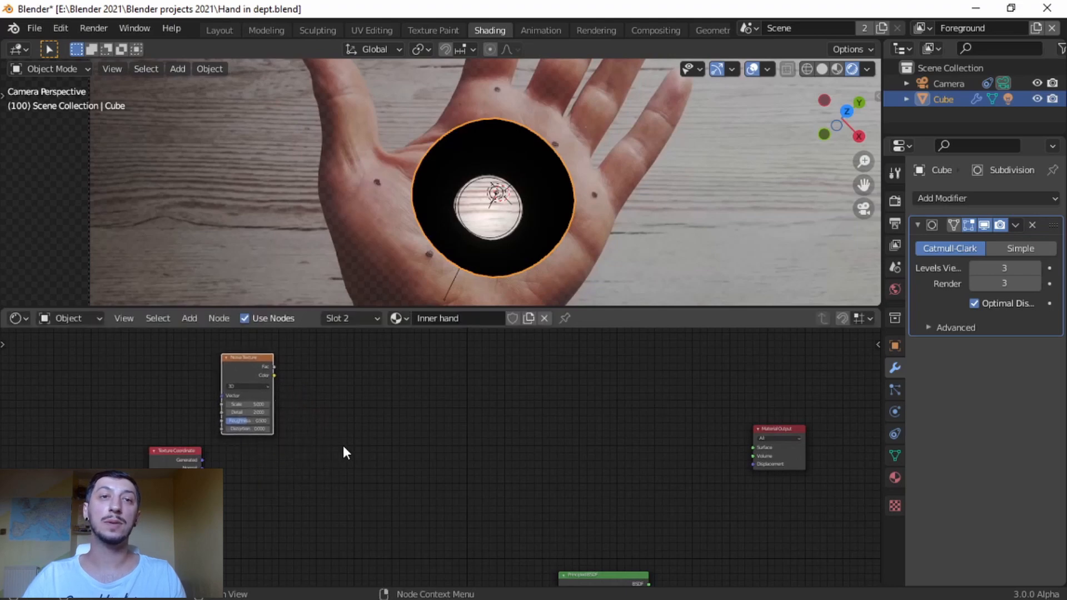
key(shift+a)
click(359, 420)
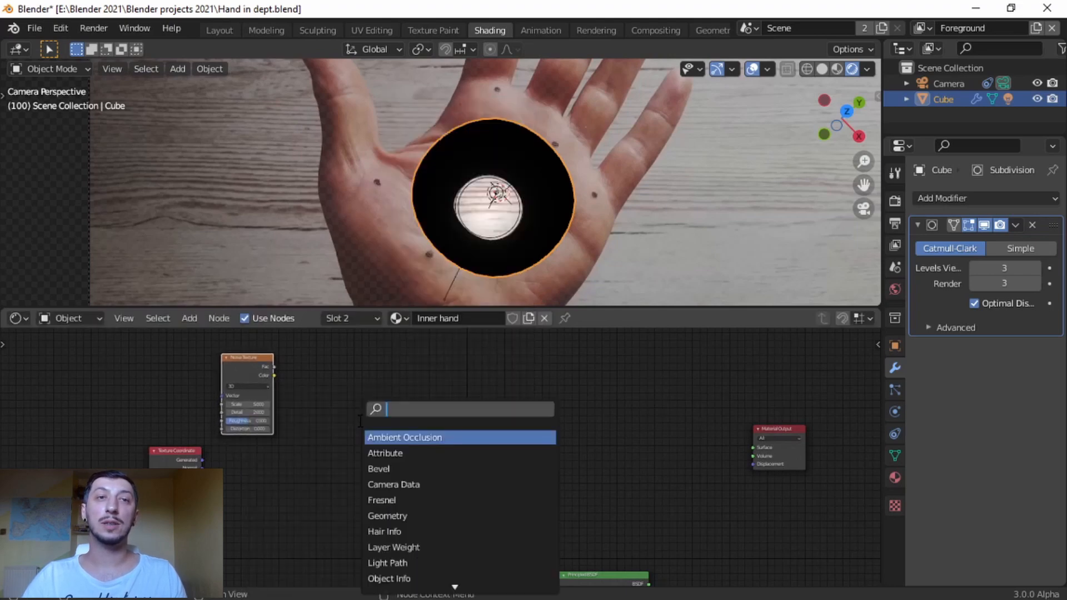
text(mix)
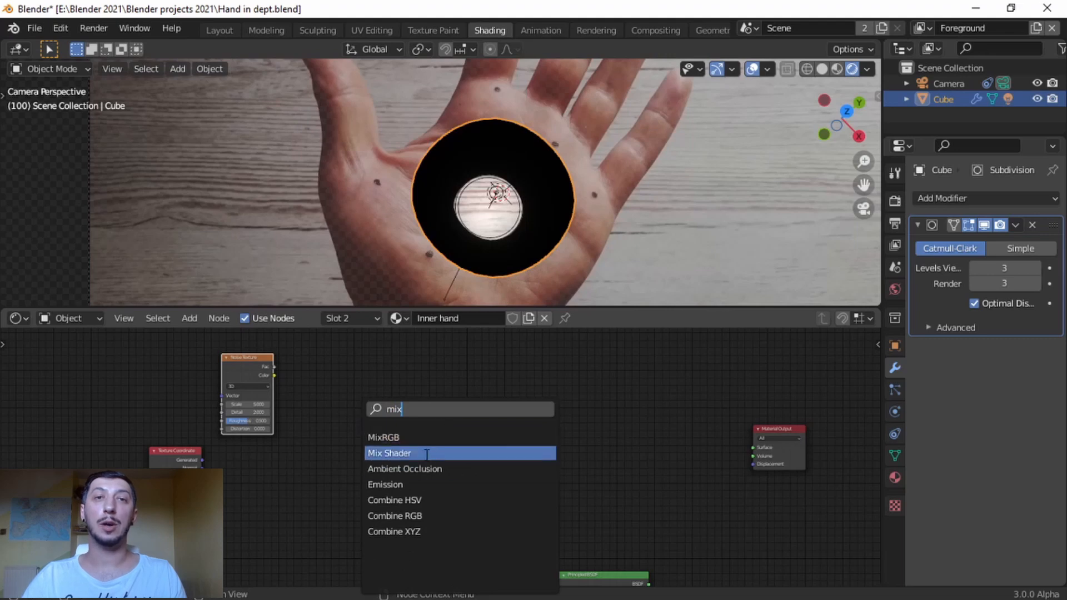
click(427, 454)
right_click(392, 409)
- Add a MixRGB node after the Noise Texture node
key(shift+a)
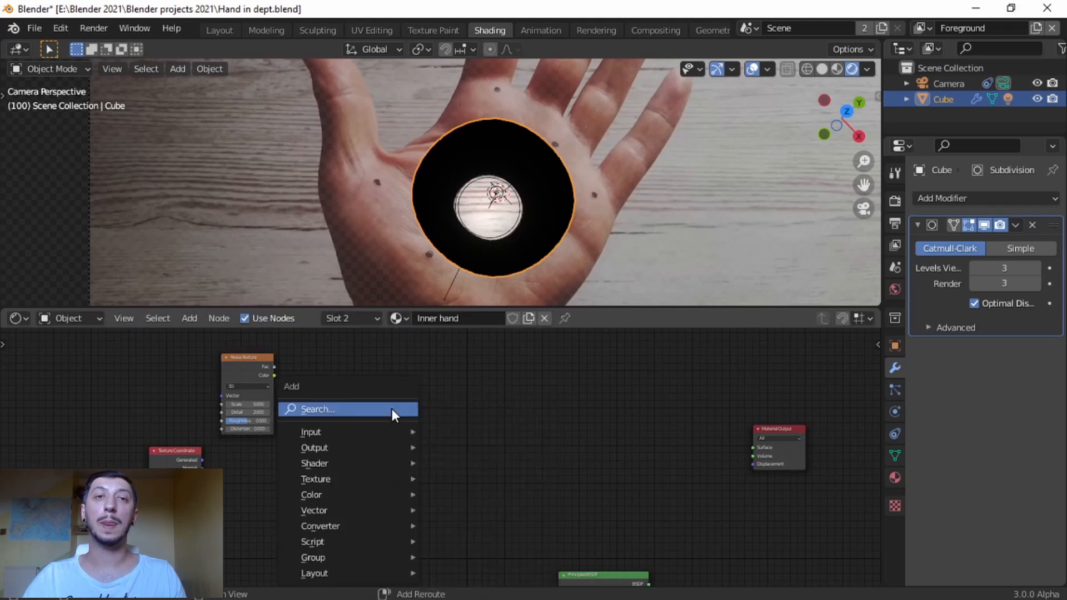
click(391, 409)
text(mix)
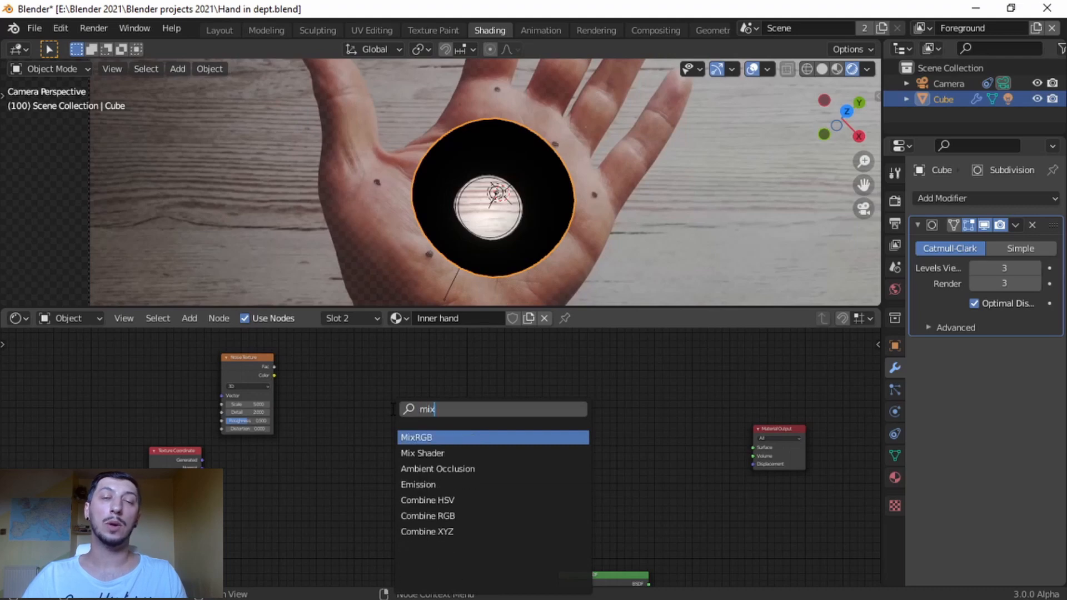
click(447, 438)
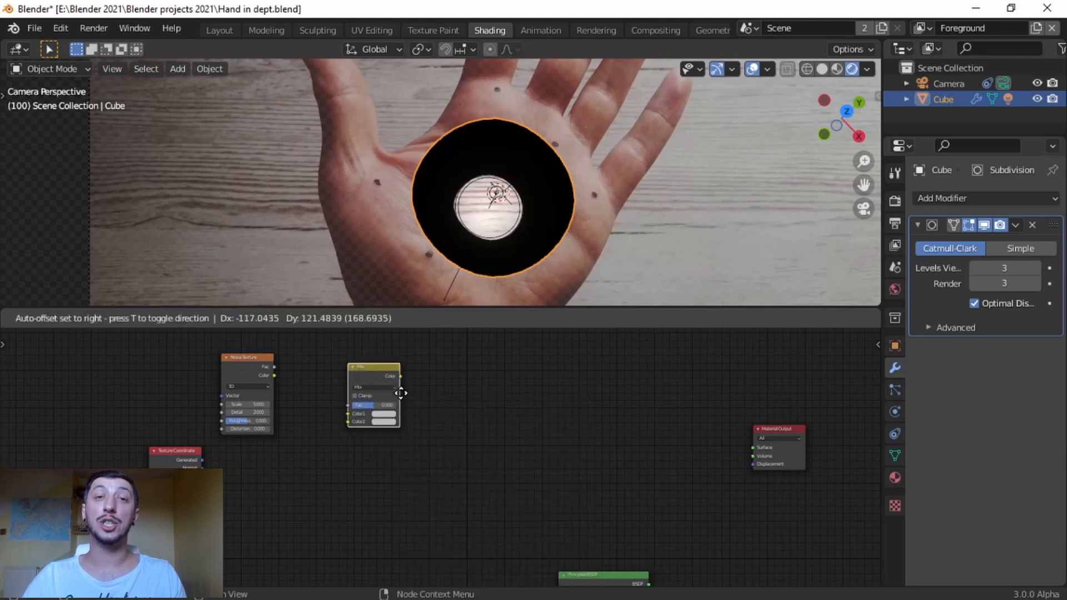
click(401, 393)
- Add a Separate RGB node after the MixRGB node
key(shift+a)
click(467, 415)
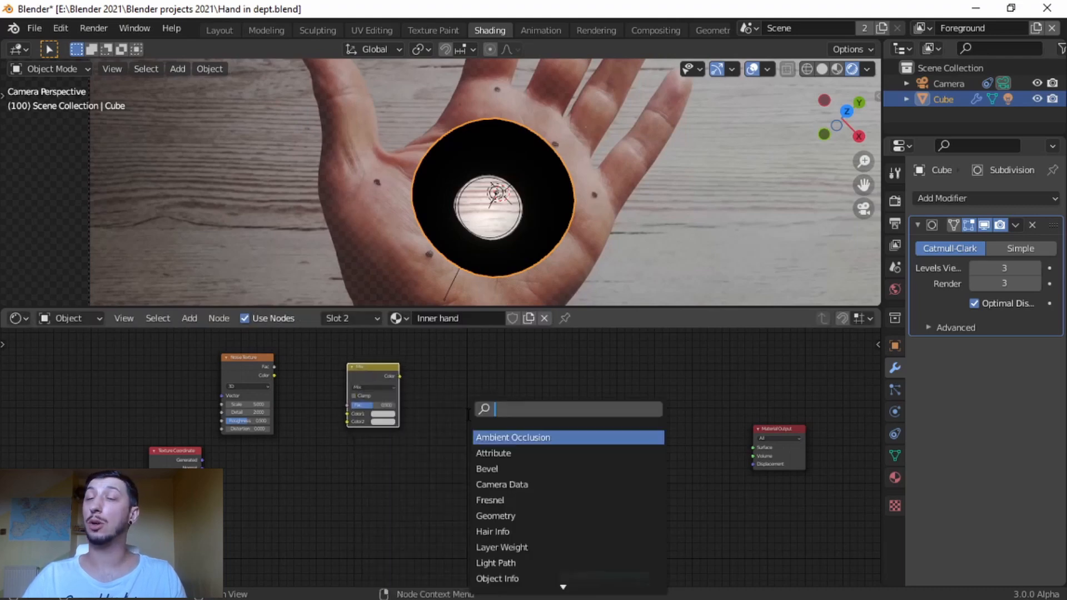
text(sepa)
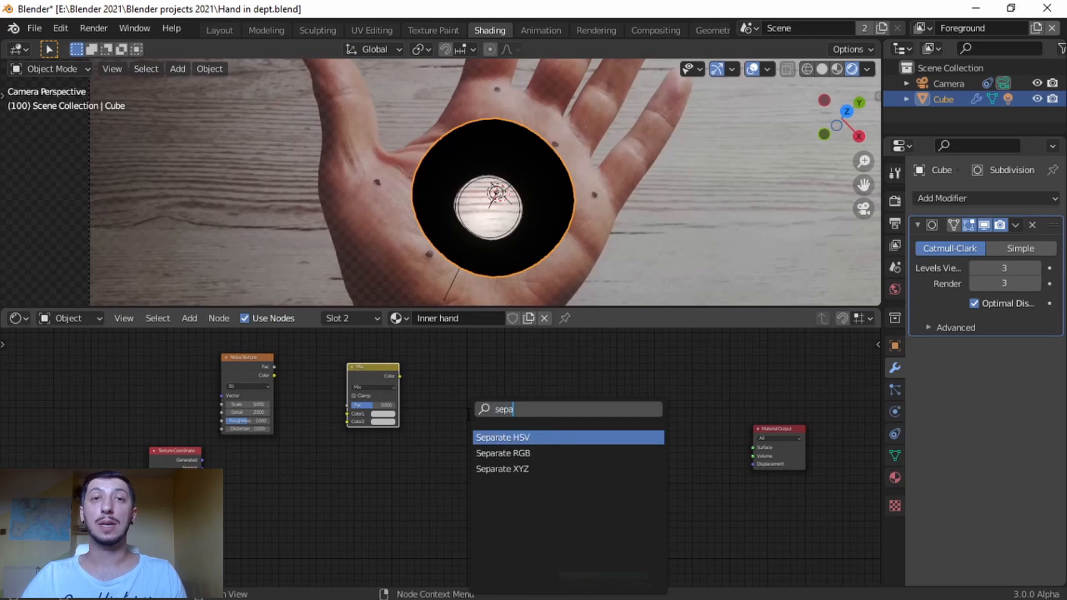
click(525, 453)
click(503, 406)
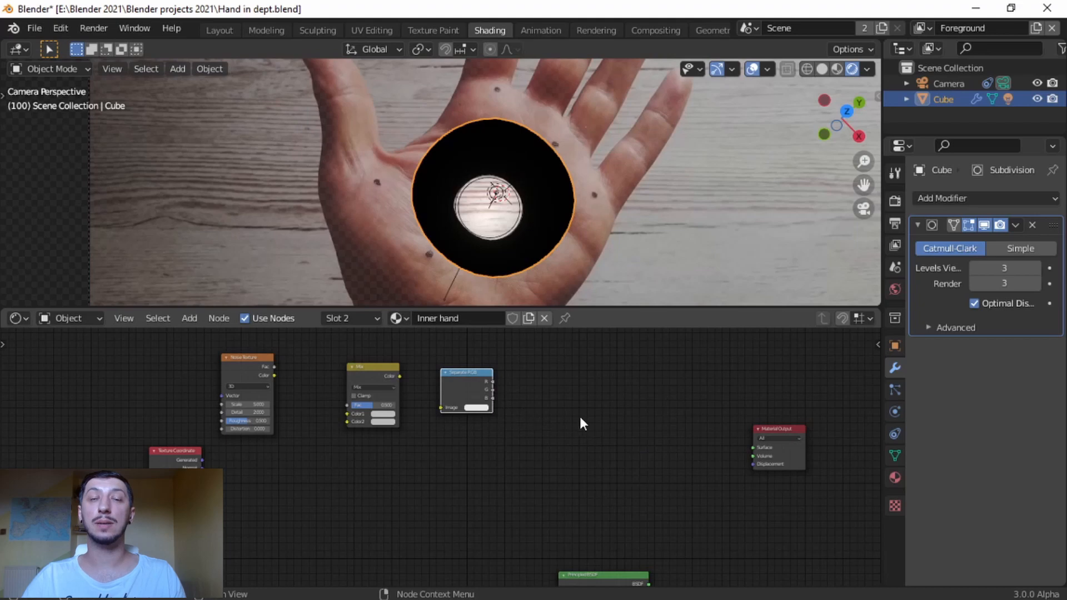
- Add a Math node after the Separate RGB node, leaving a gap before the Material Output
key(shift+a)
click(559, 402)
text(math)
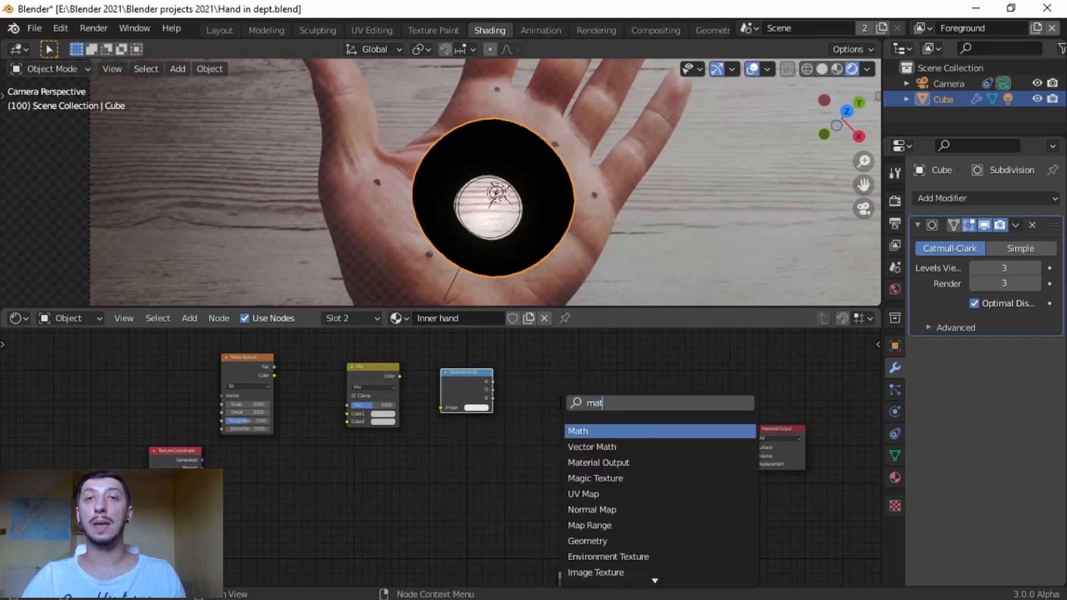
click(614, 432)
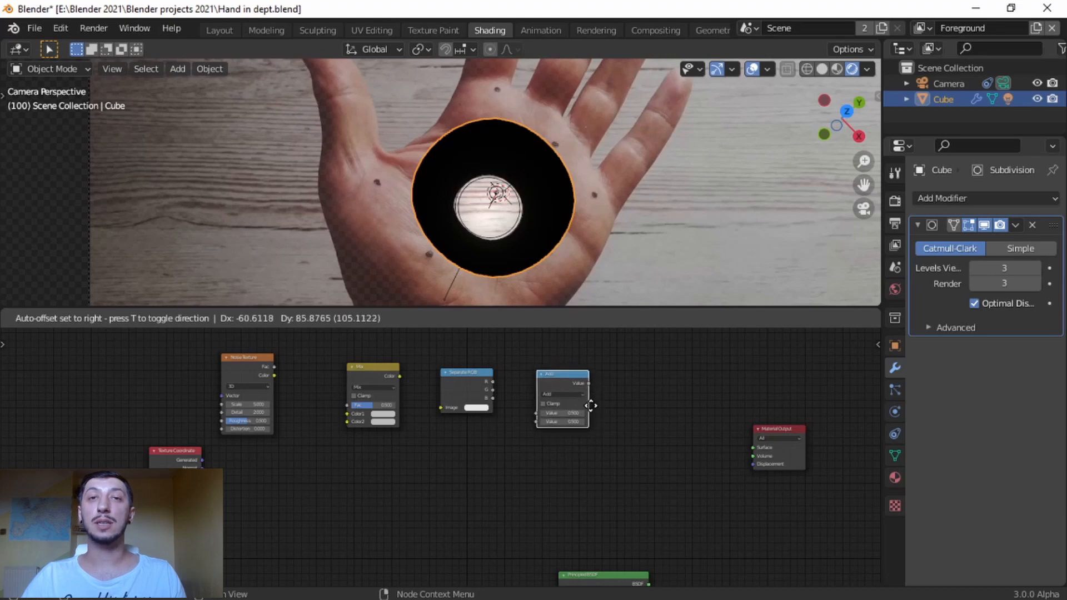
click(588, 401)
- Add a ColorRamp node between the Math node and the Material Output, and shift the Material Output slightly to line up with the row
key(shift+a)
click(638, 400)
text(colo)
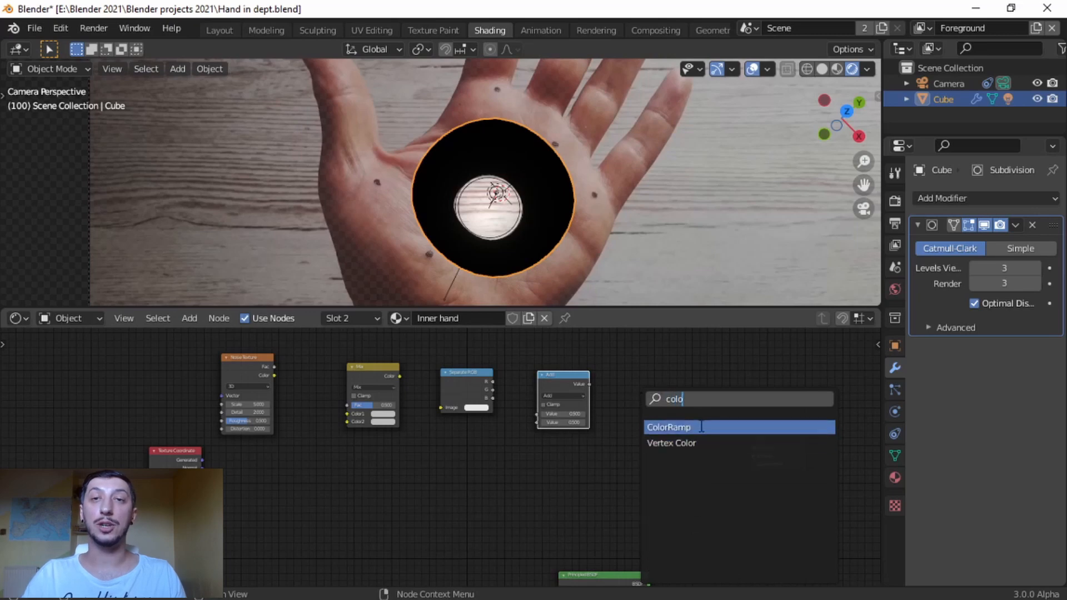
click(701, 427)
click(681, 409)
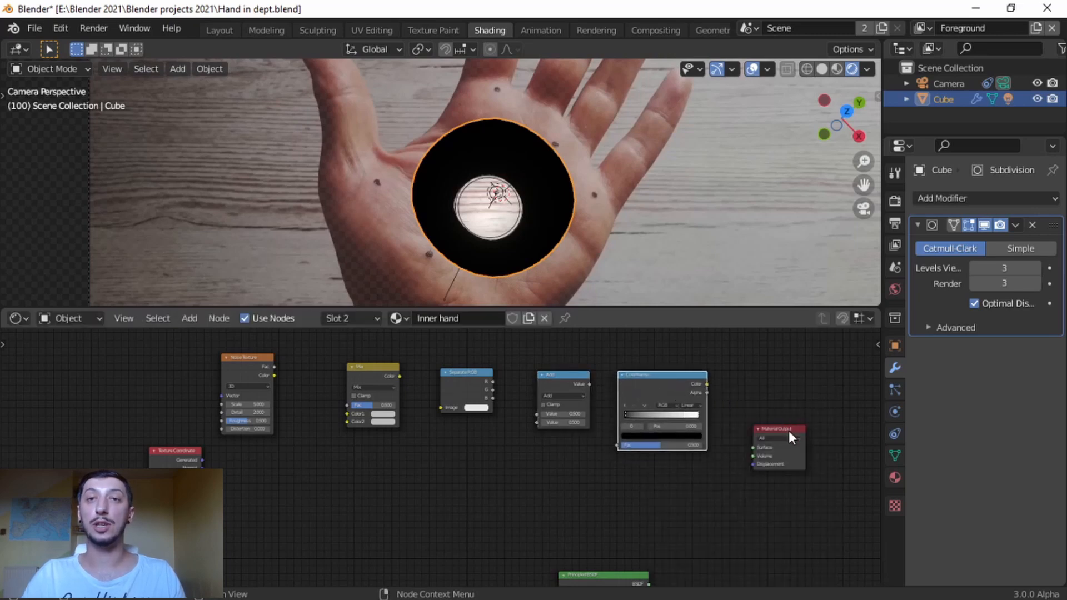
drag(788, 431, 795, 418)
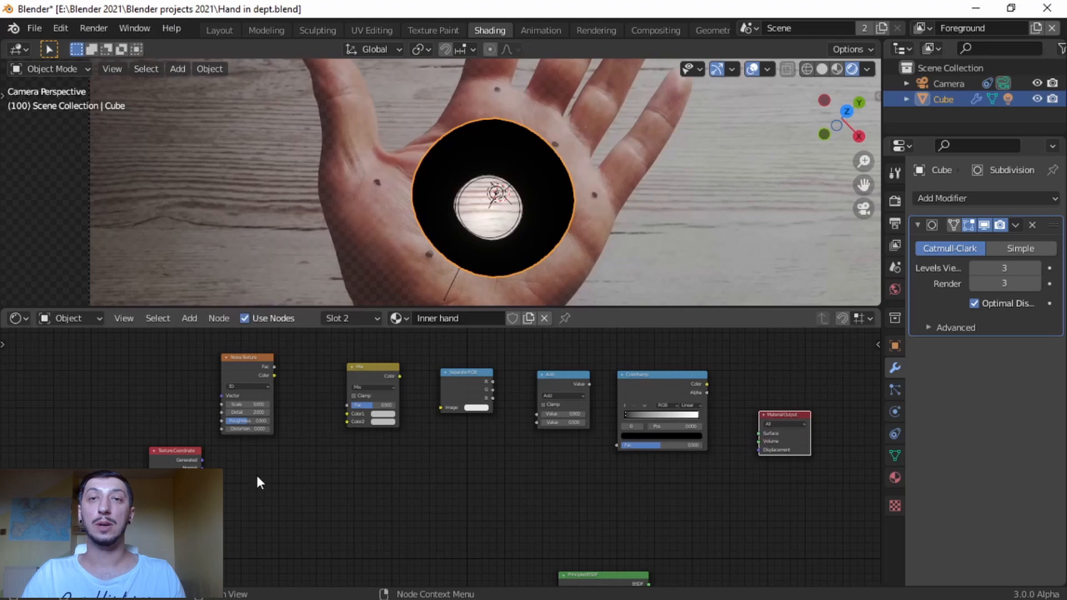
- Set the Noise Texture to 4D and link the Texture Coordinate's Generated output to its W input
scroll(289, 472, up, 2)
middle_drag(324, 467, 367, 471)
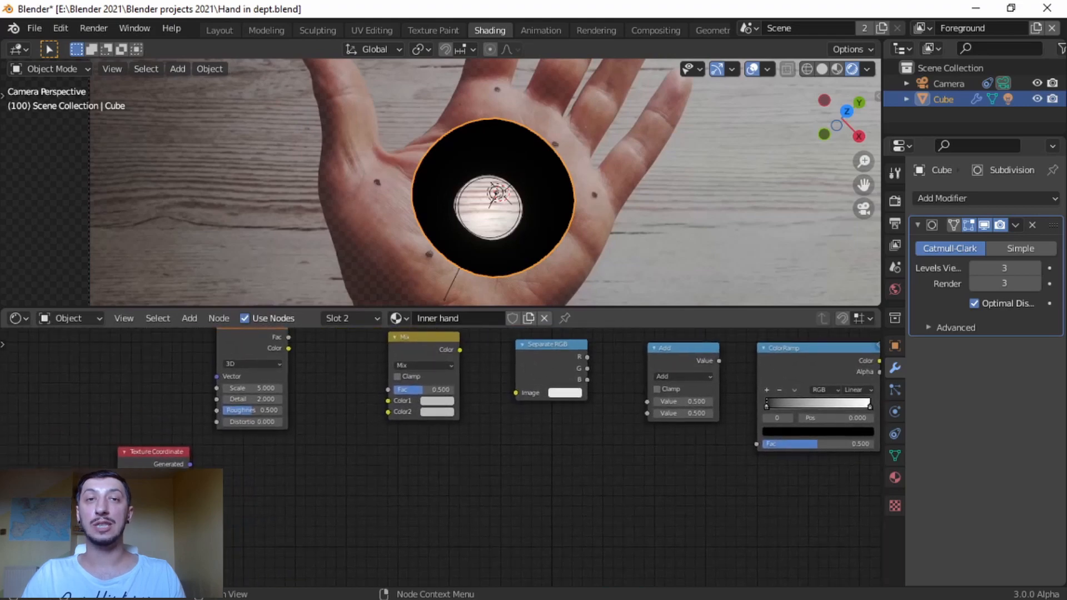
drag(190, 464, 216, 378)
middle_drag(349, 401, 371, 422)
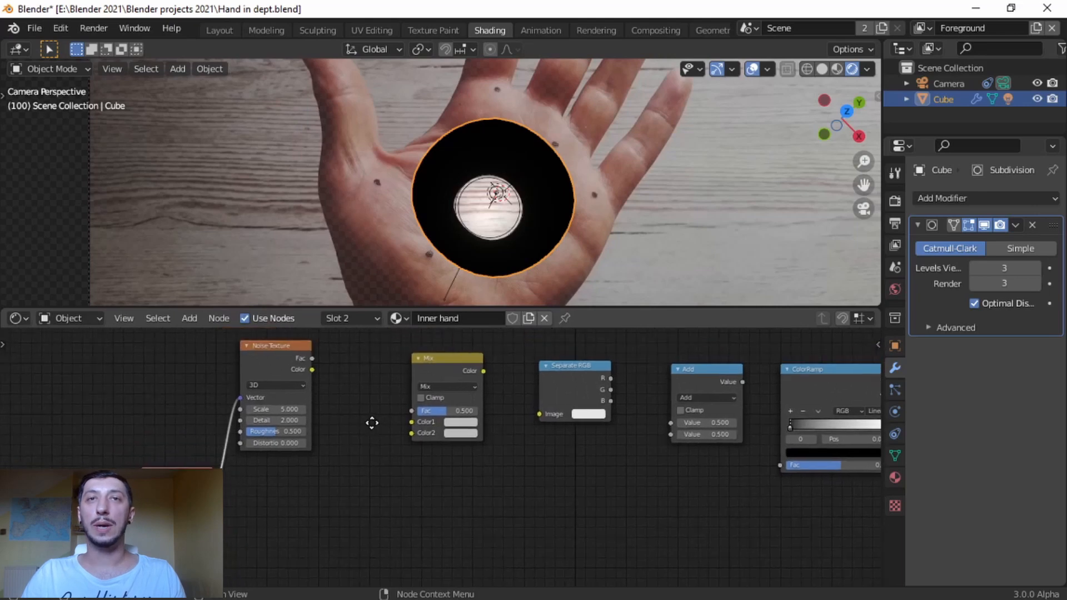
click(304, 384)
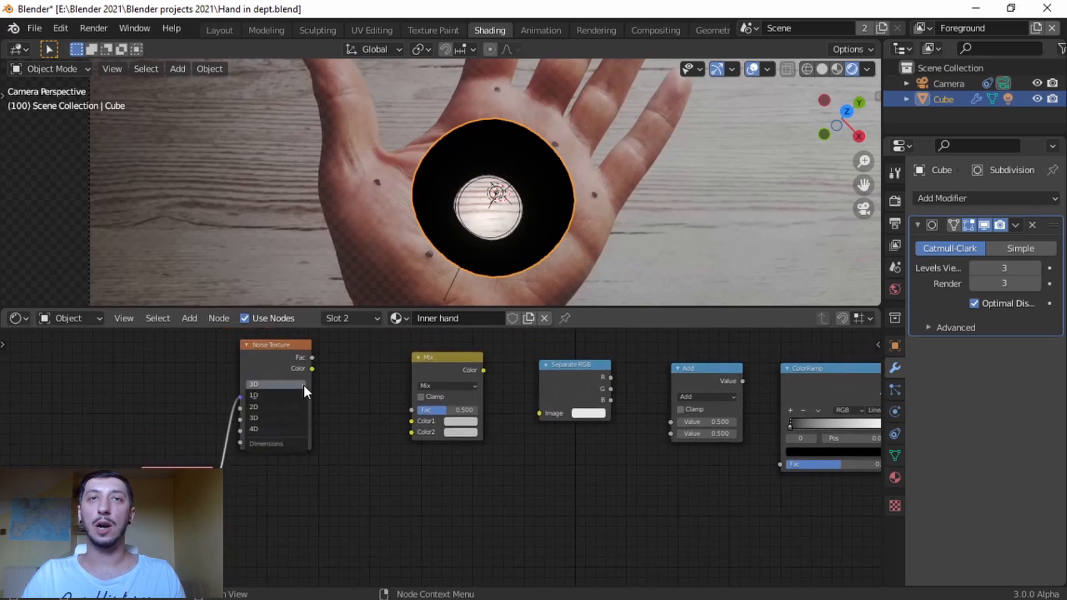
click(278, 428)
drag(216, 406, 243, 409)
drag(275, 351, 289, 373)
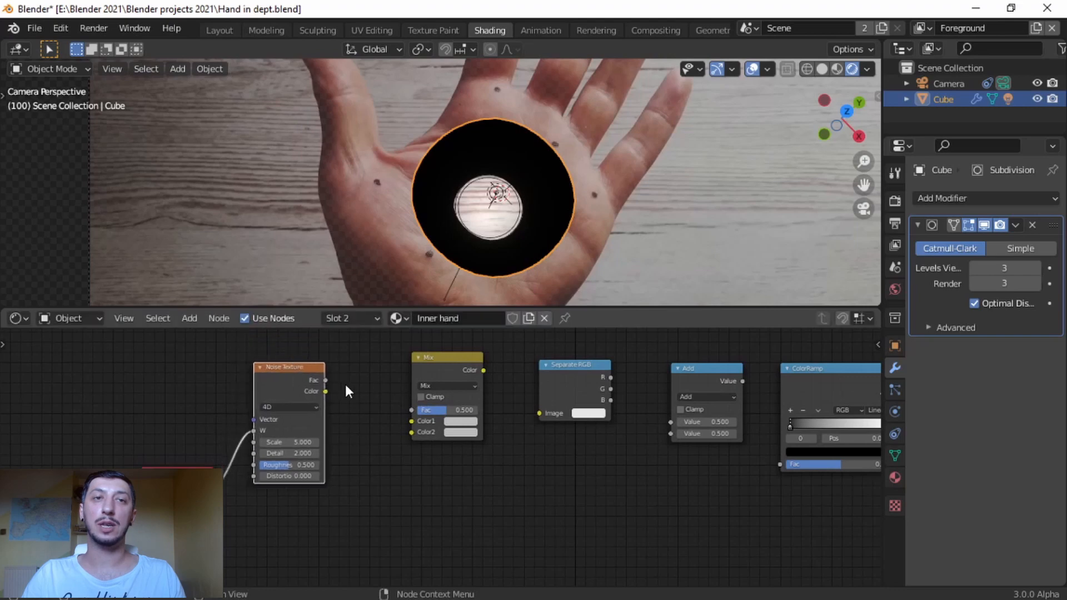
- Link the Texture Coordinate's Generated output to the Mix node's Color1 and the Noise Texture's Fac output to Color2
scroll(349, 425, down, 2)
shift+middle_drag(355, 454, 332, 438)
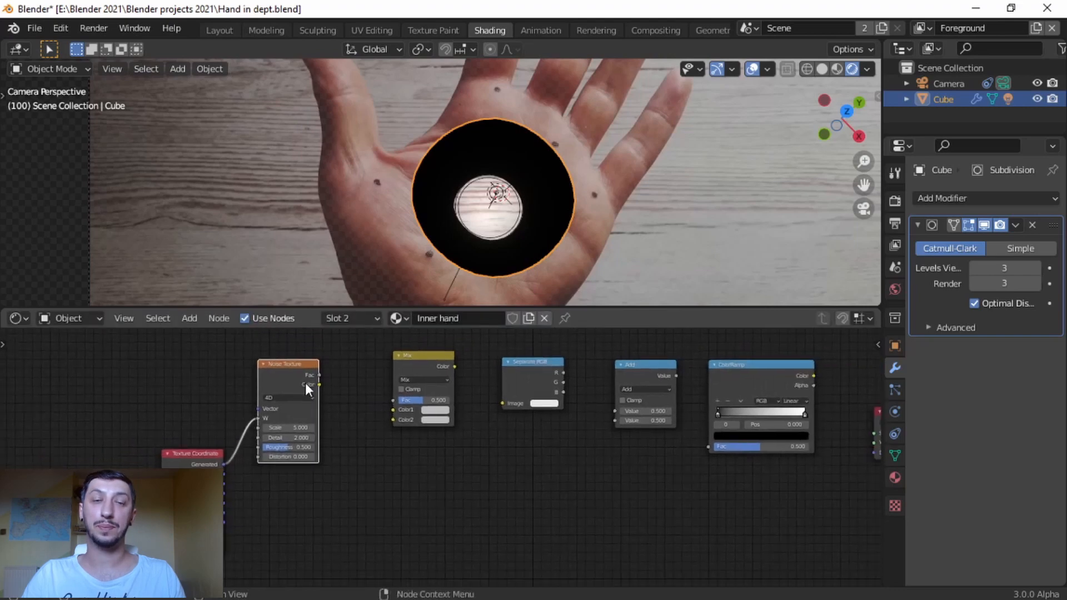
drag(319, 375, 392, 413)
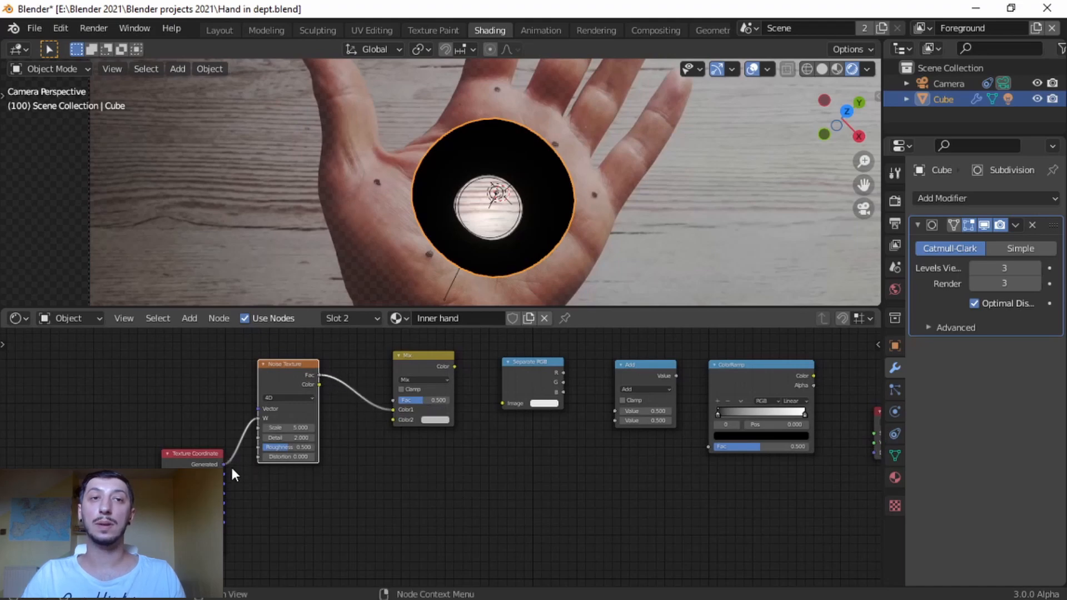
drag(223, 467, 391, 418)
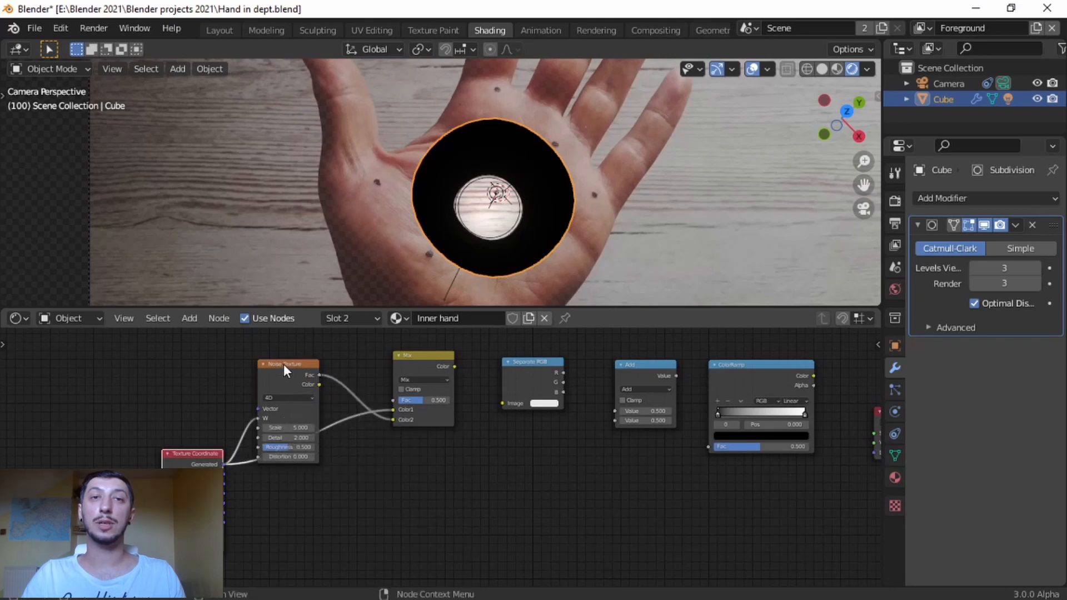
drag(283, 365, 288, 340)
middle_drag(498, 411, 472, 443)
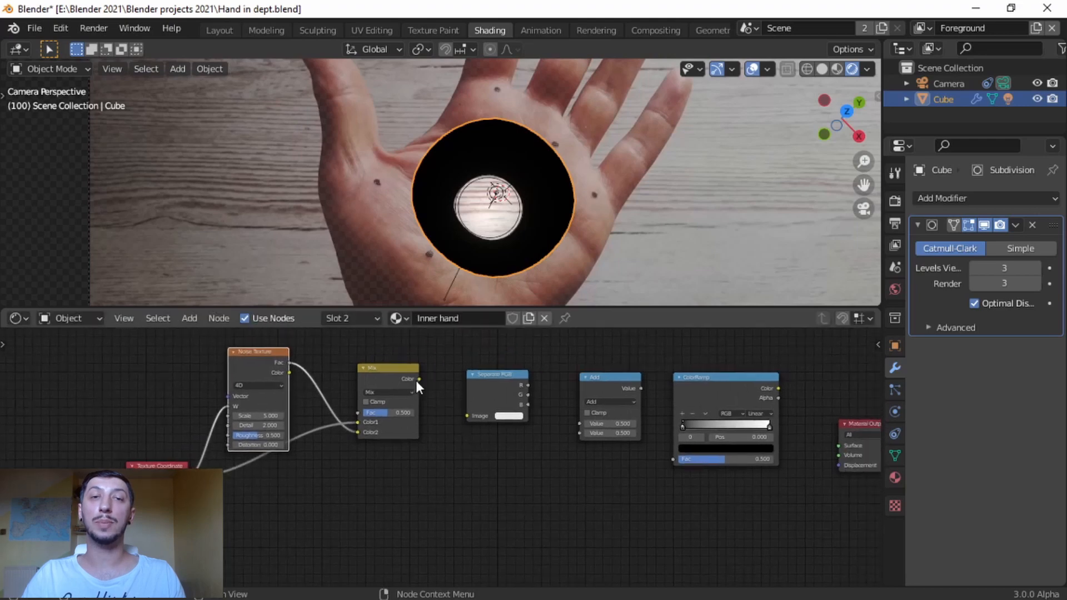
- Link the Mix node's Color output to Separate RGB's Image input, and set its blend mode to Linear Light with a factor of 0.175
drag(419, 378, 467, 416)
middle_drag(314, 467, 362, 452)
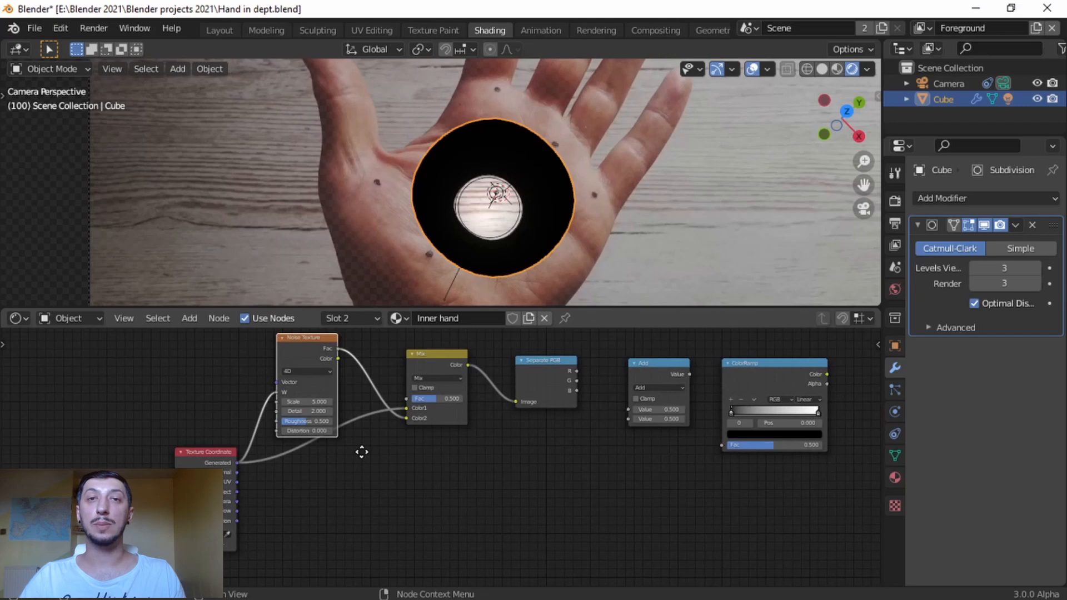
click(439, 379)
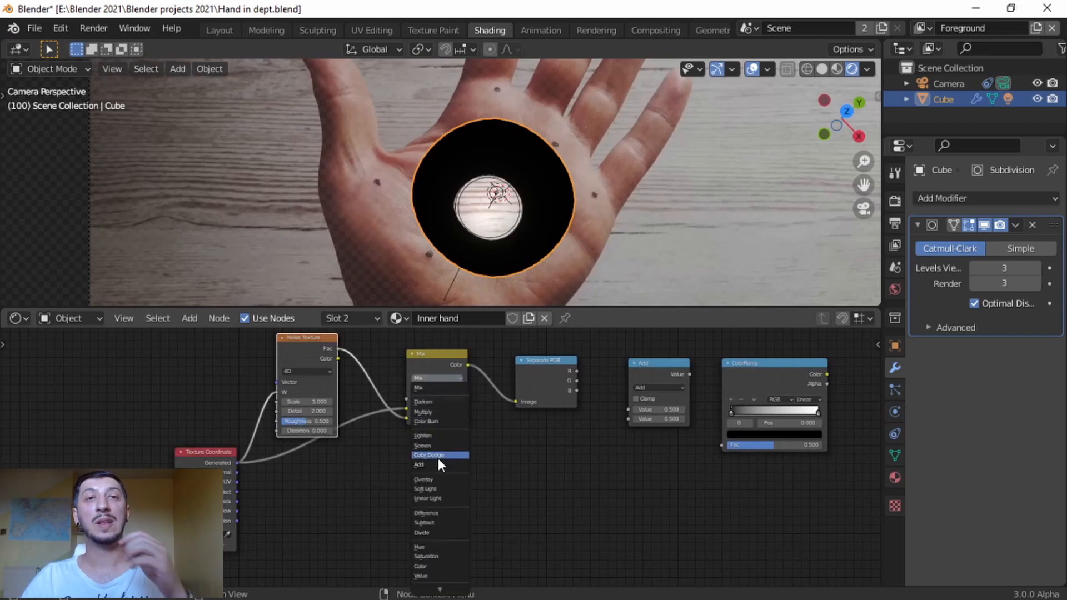
click(438, 496)
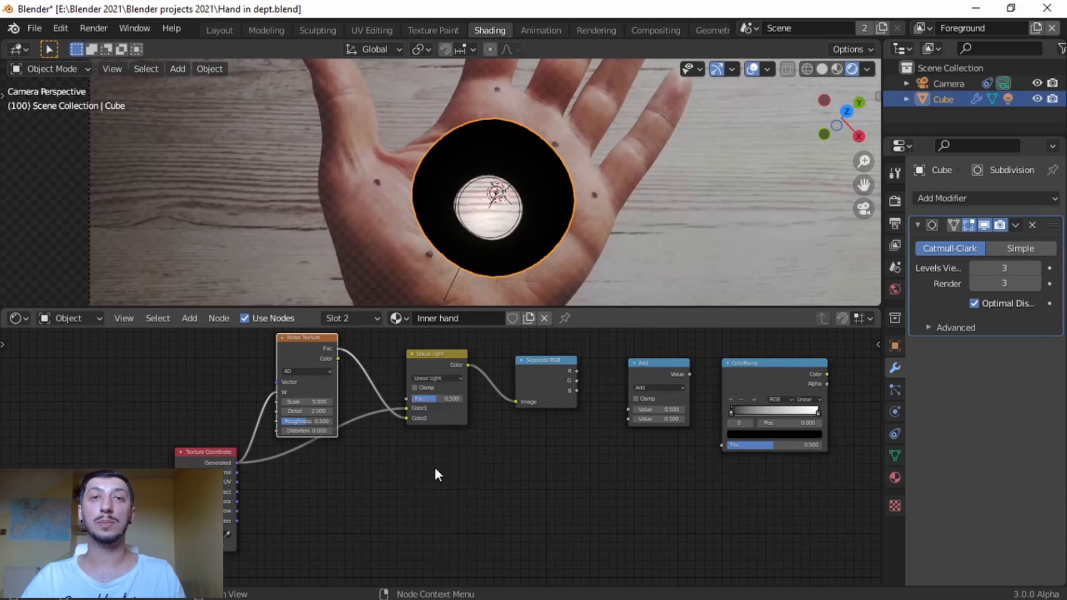
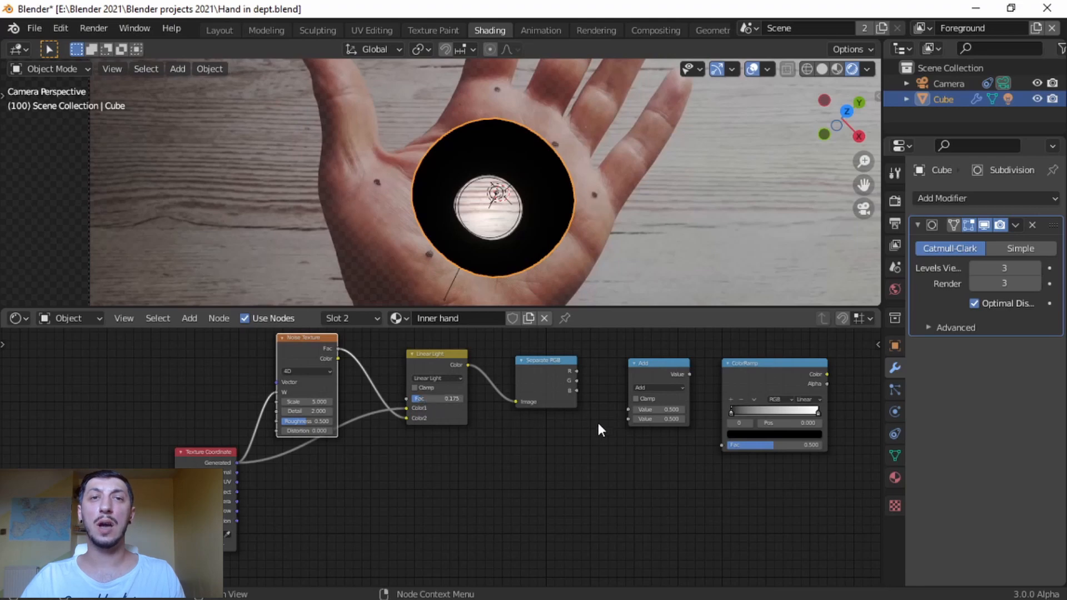
- Replace the Separate RGB node with a Separate XYZ node and link the Linear Light node's Color output to its Vector input
middle_drag(598, 424, 524, 427)
click(481, 362)
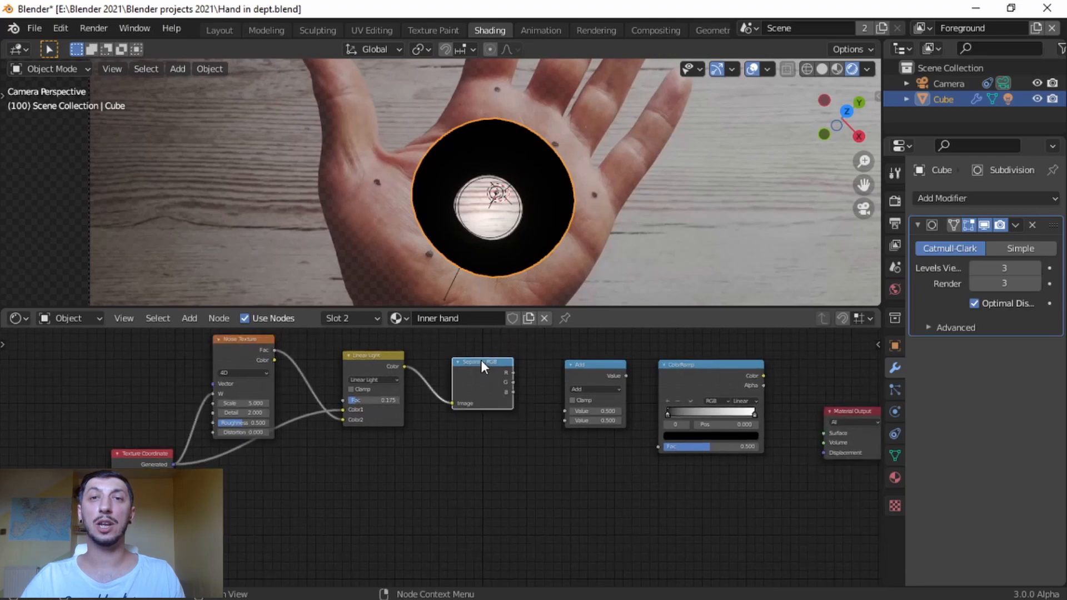
key(x)
key(shift+a)
click(489, 388)
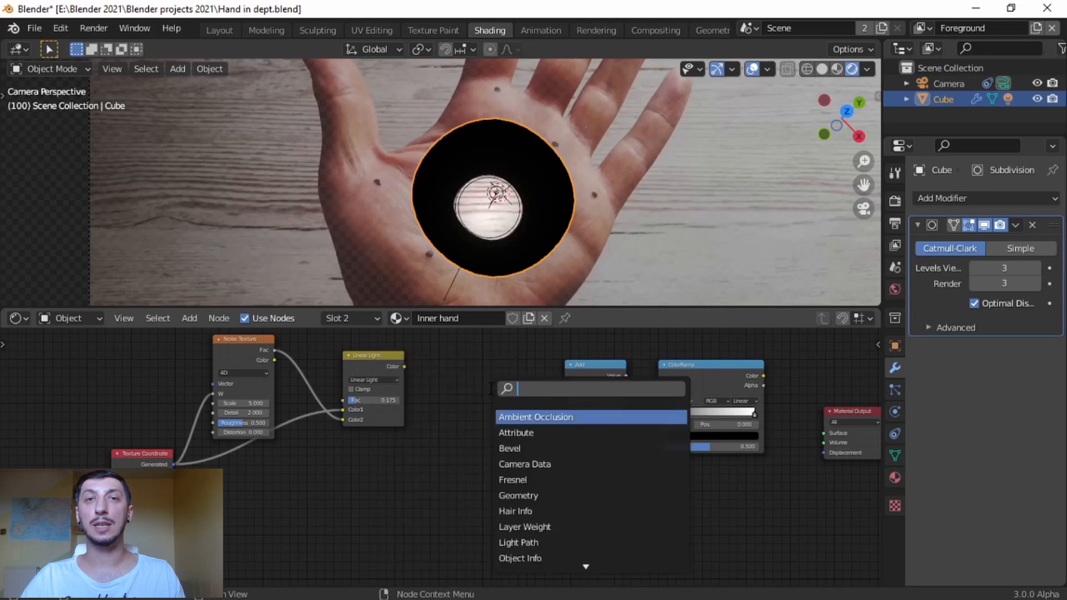
text(sep)
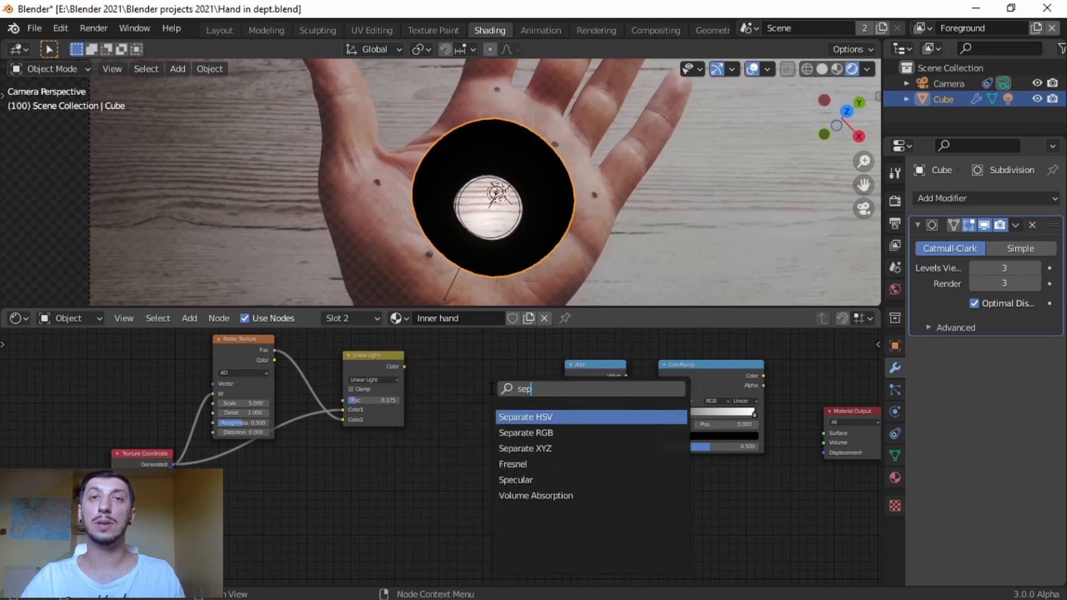
click(533, 448)
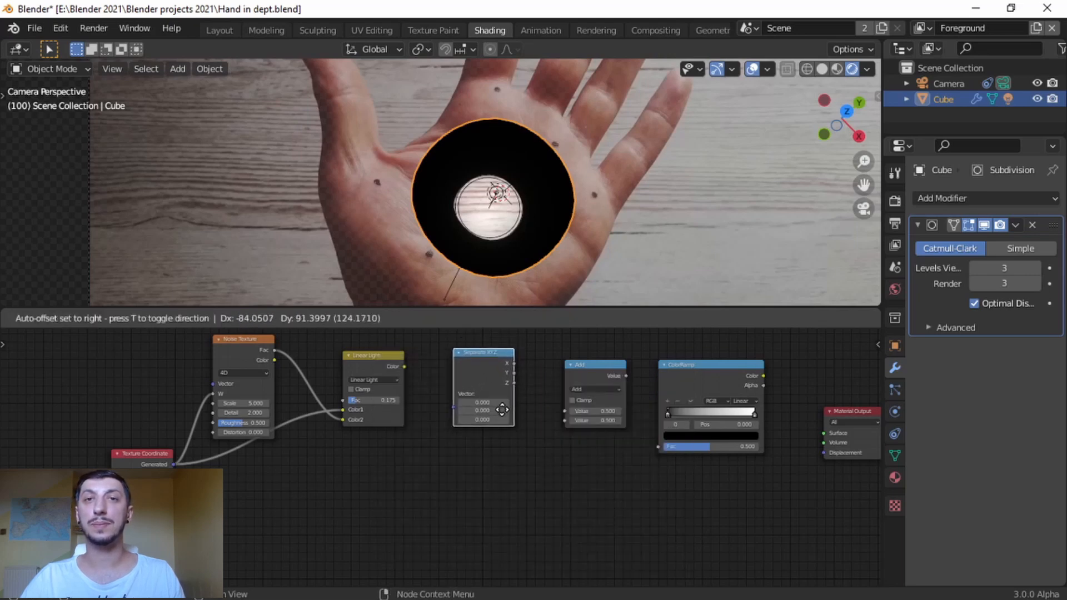
click(503, 416)
drag(403, 366, 456, 404)
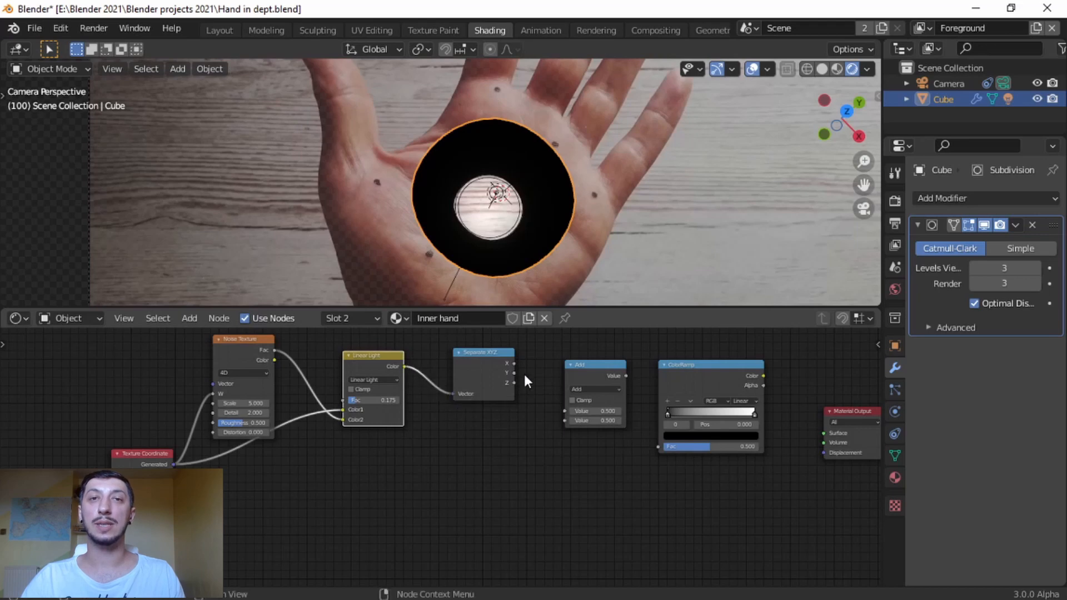
- Link the Separate XYZ node's Z output to the Math node's first Value input and set the operation to Subtract
drag(514, 383, 537, 390)
click(589, 381)
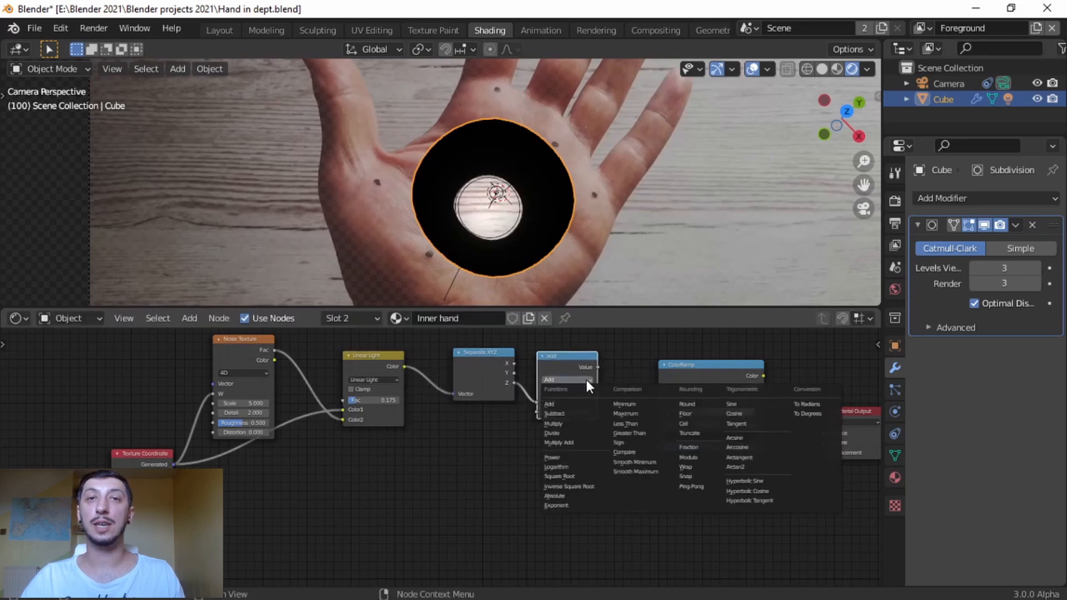
click(560, 416)
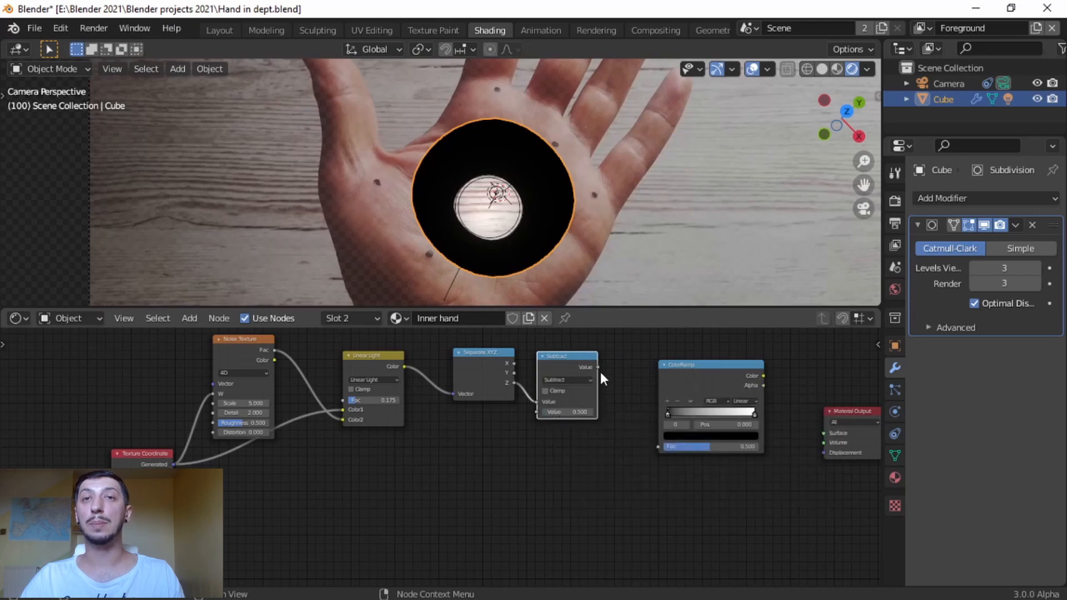
- Link the Subtract node's Value output to the ColorRamp's Fac and the ColorRamp's Color output to the Material Output's Surface
drag(598, 367, 617, 374)
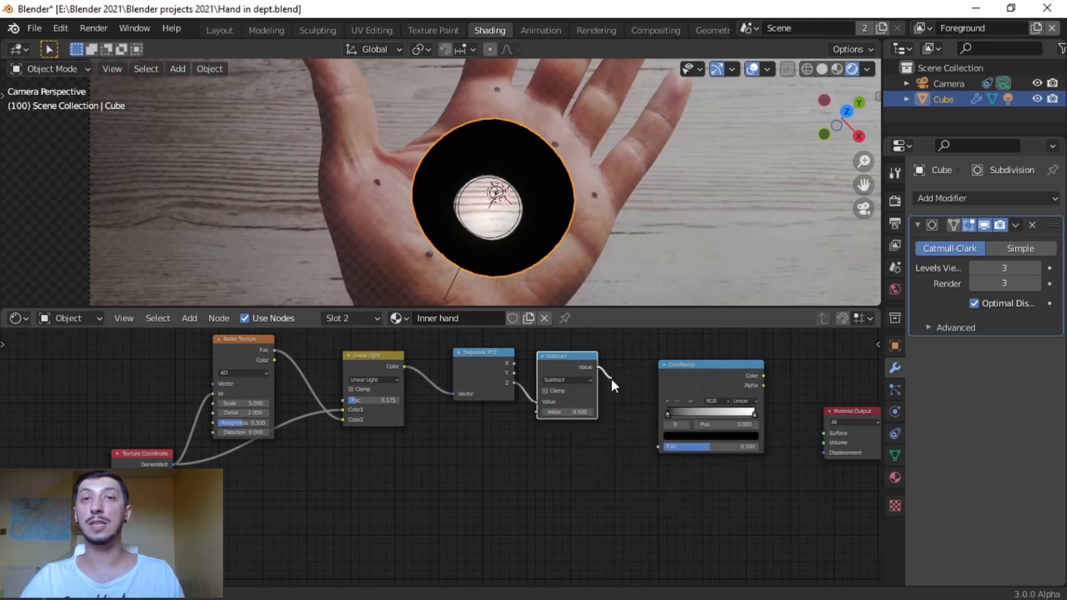
drag(645, 445, 658, 446)
ctrl+scroll(644, 472, right, 6)
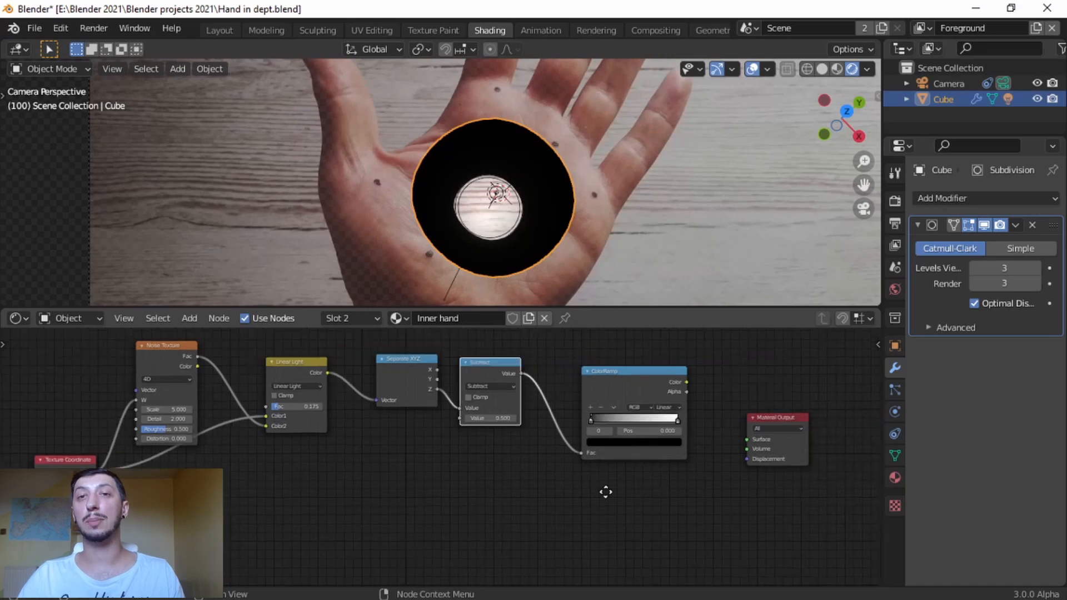
drag(580, 377, 642, 436)
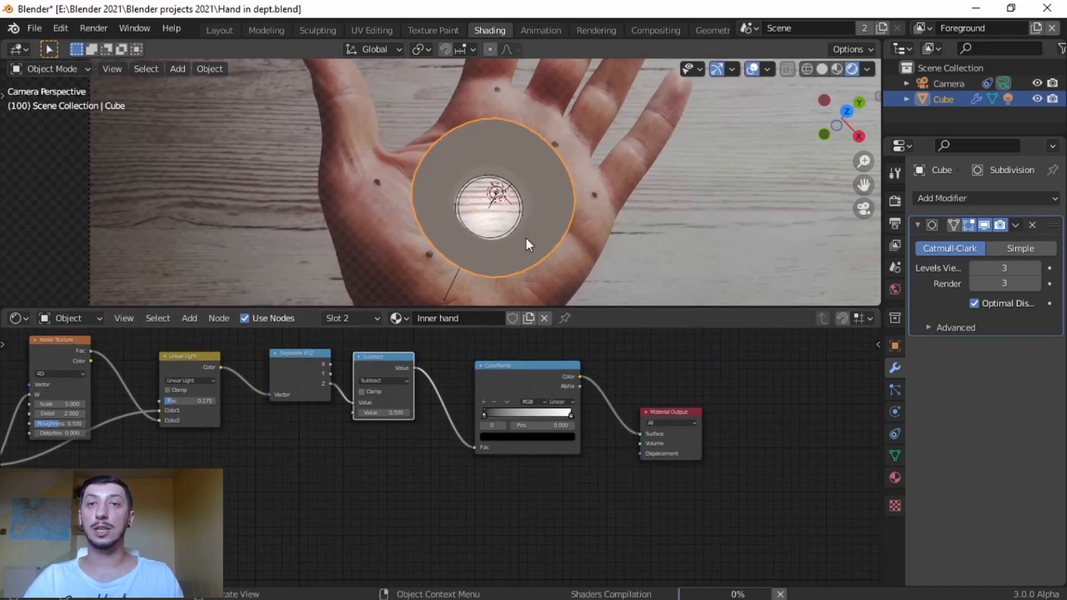
scroll(520, 232, up, 2)
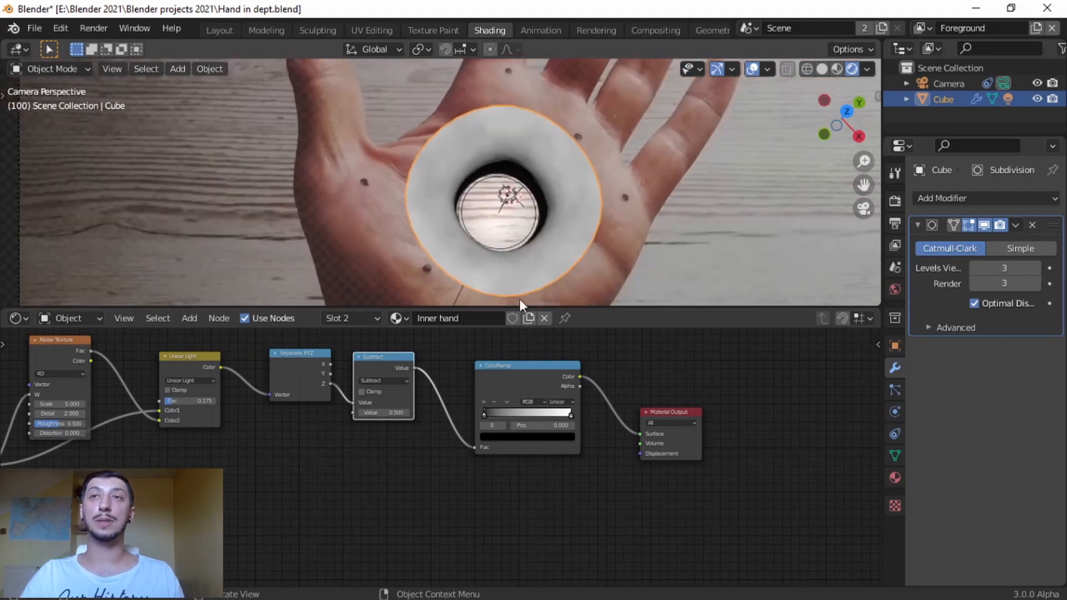
- Add a Holdout node below the ColorRamp and link it to the Material Output's Volume input
middle_drag(603, 496, 592, 483)
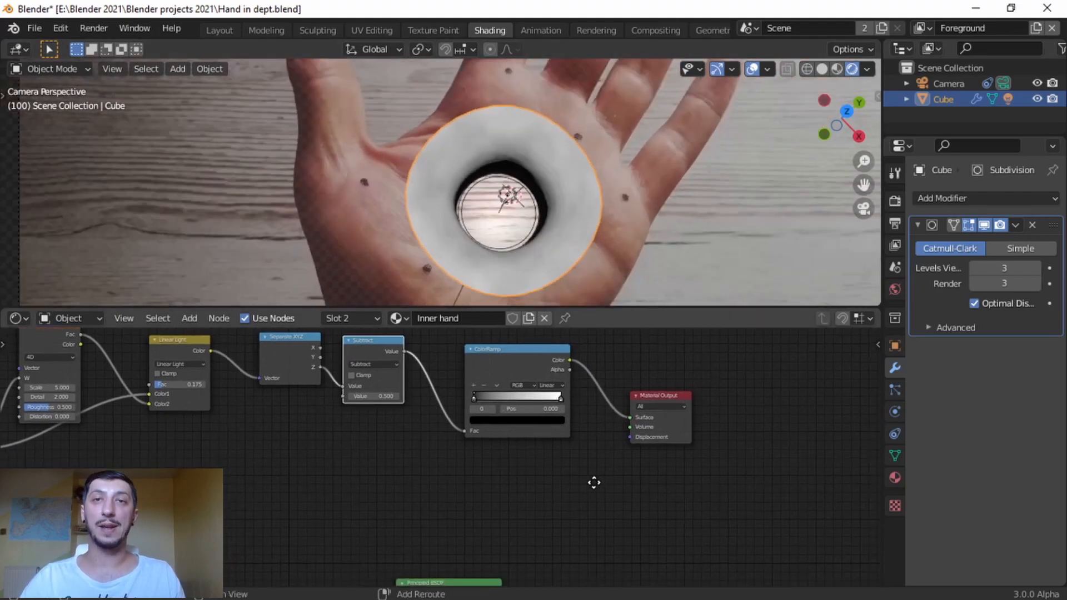
key(shift+a)
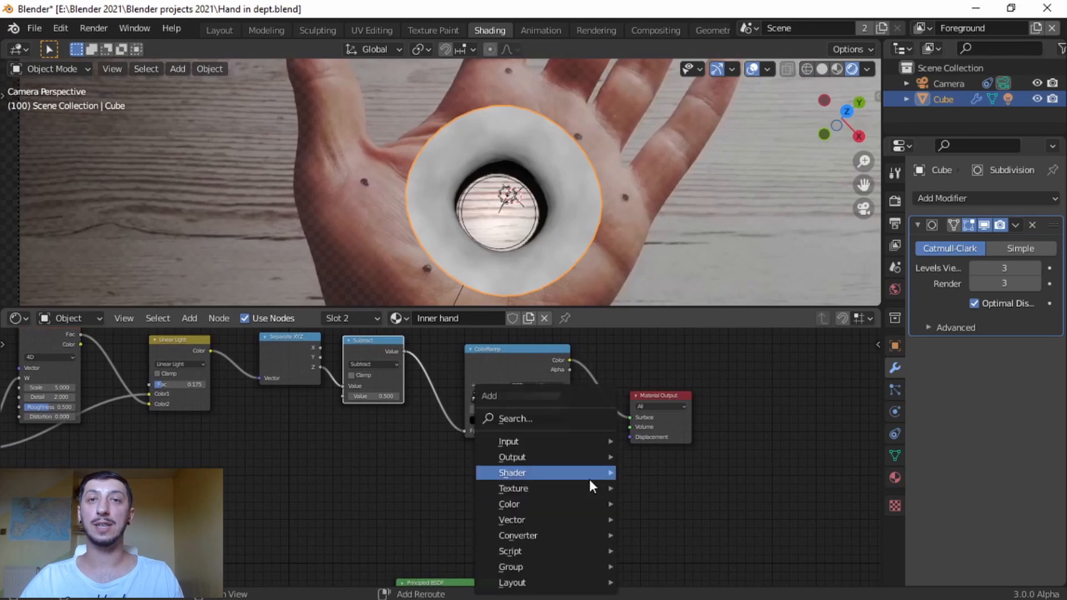
click(538, 417)
text(hold)
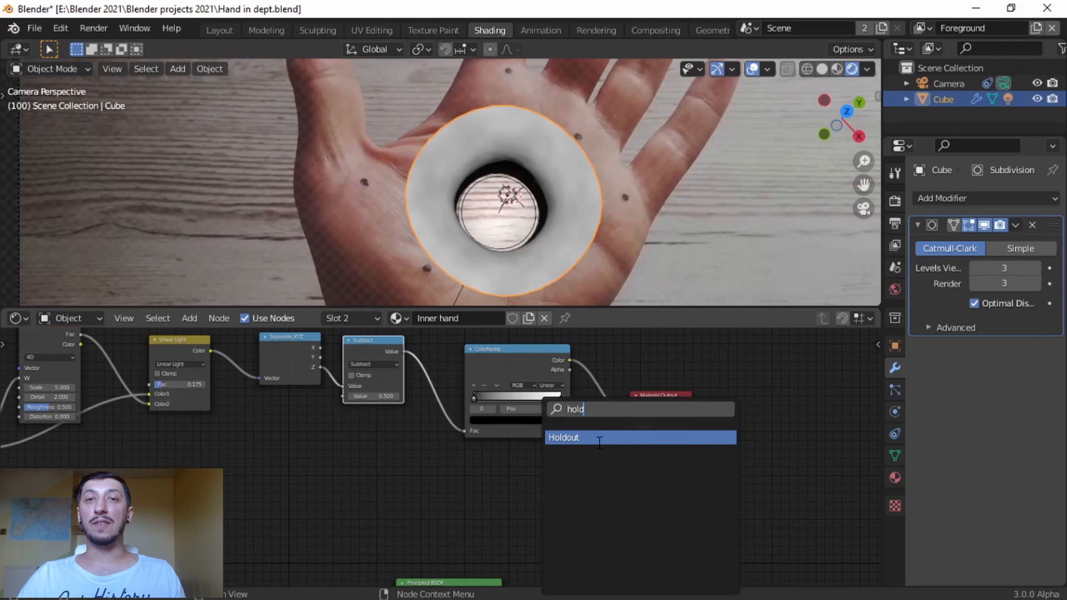
click(599, 439)
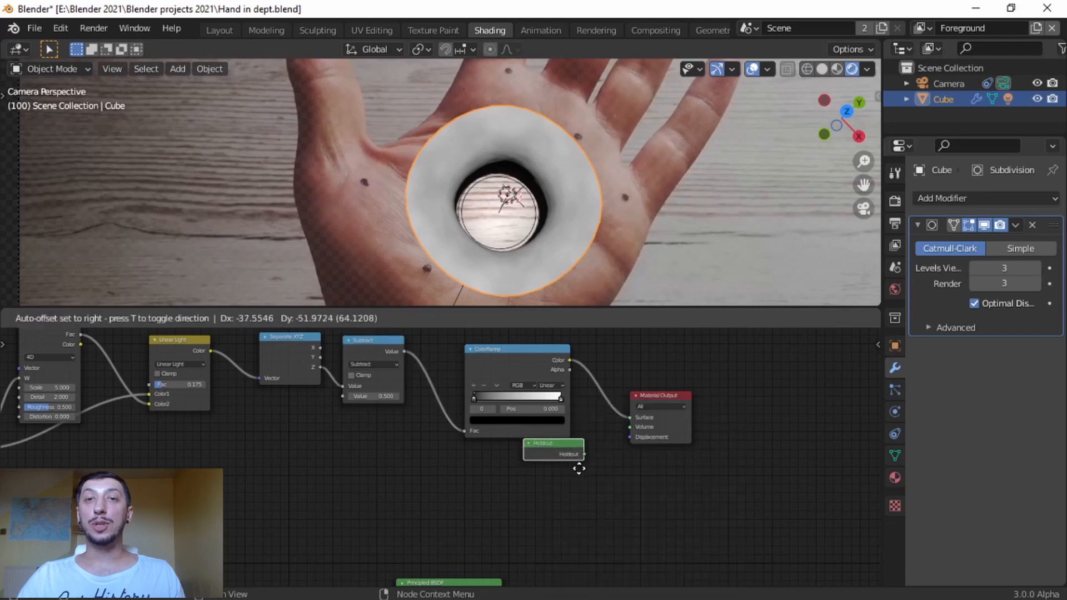
click(578, 459)
drag(574, 463, 628, 428)
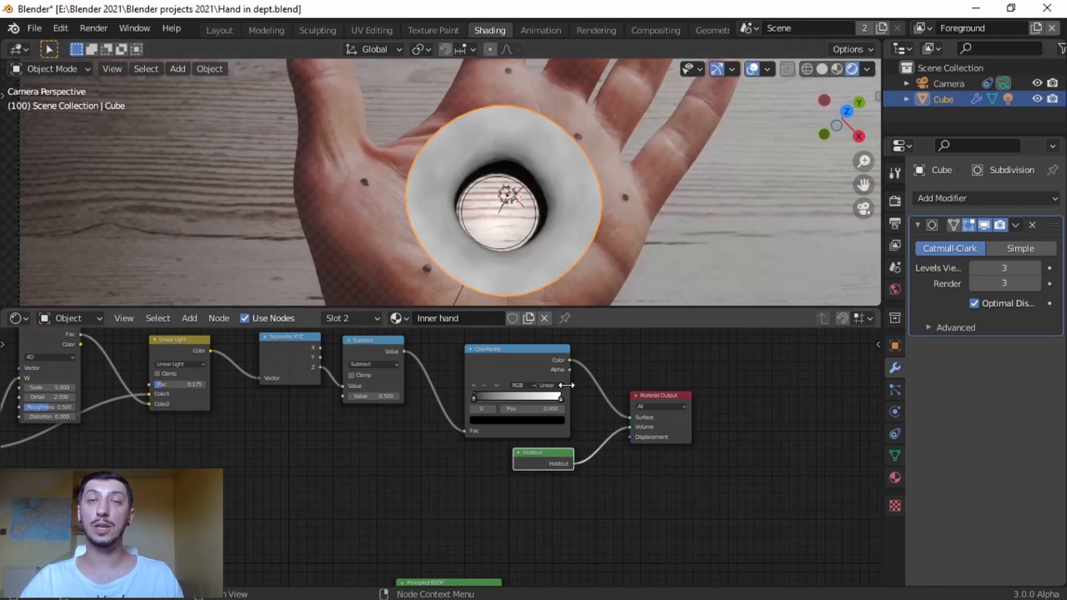
- Move the ColorRamp's white stop inward to position 0.859
scroll(542, 397, up, 1)
scroll(583, 405, up, 1)
click(586, 400)
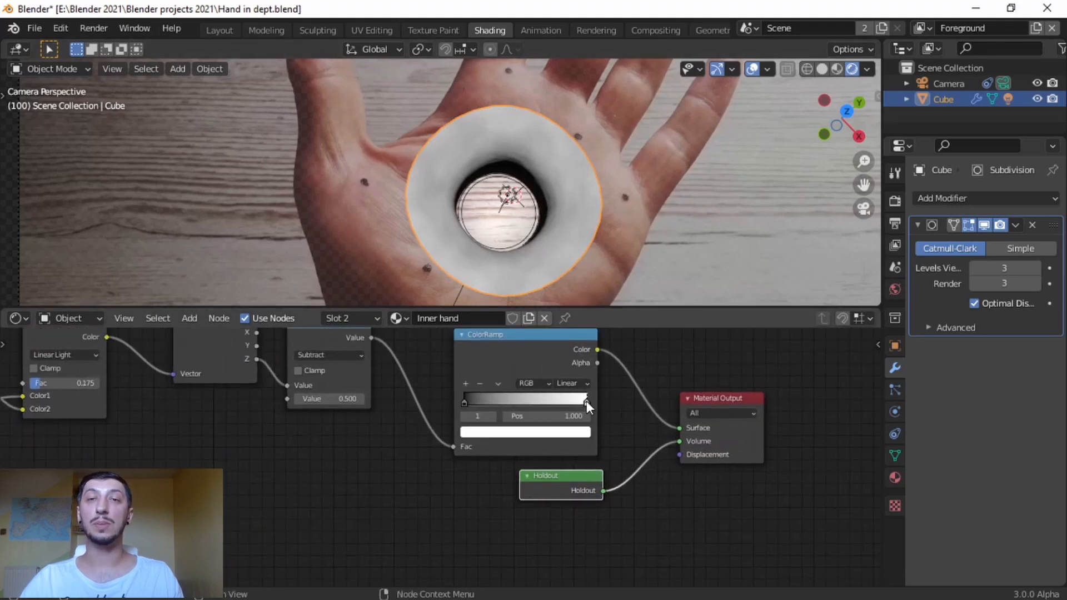
mouse_move(586, 401)
mouse_down()
mouse_move(495, 409)
mouse_move(586, 405)
mouse_up()
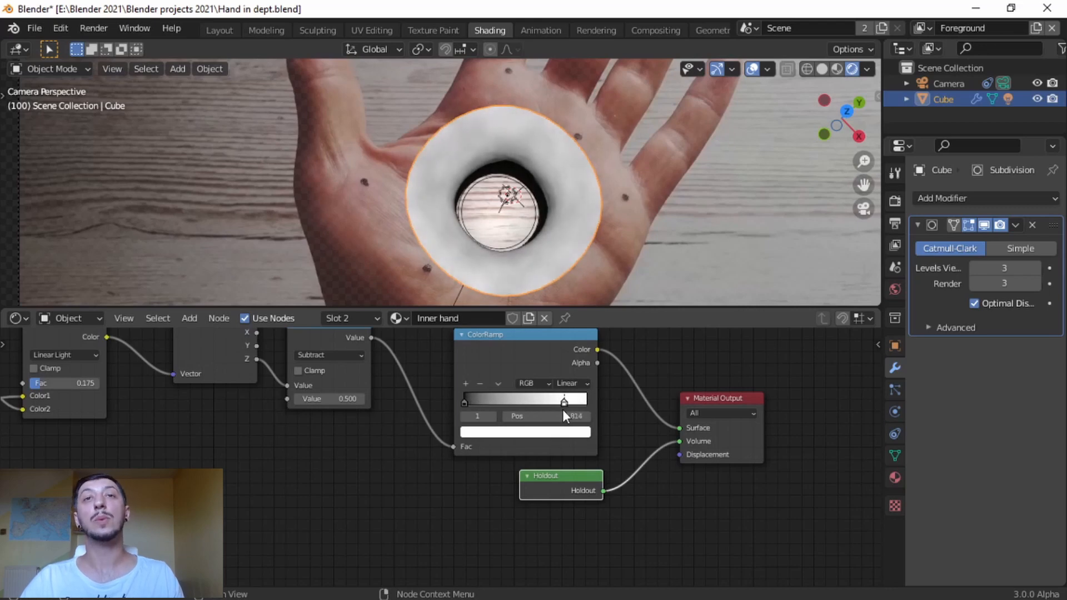
- Cut both links into the Material Output, move that node away from the ColorRamp, and add a Mix Shader node between them
drag(678, 441, 648, 397)
drag(723, 400, 806, 390)
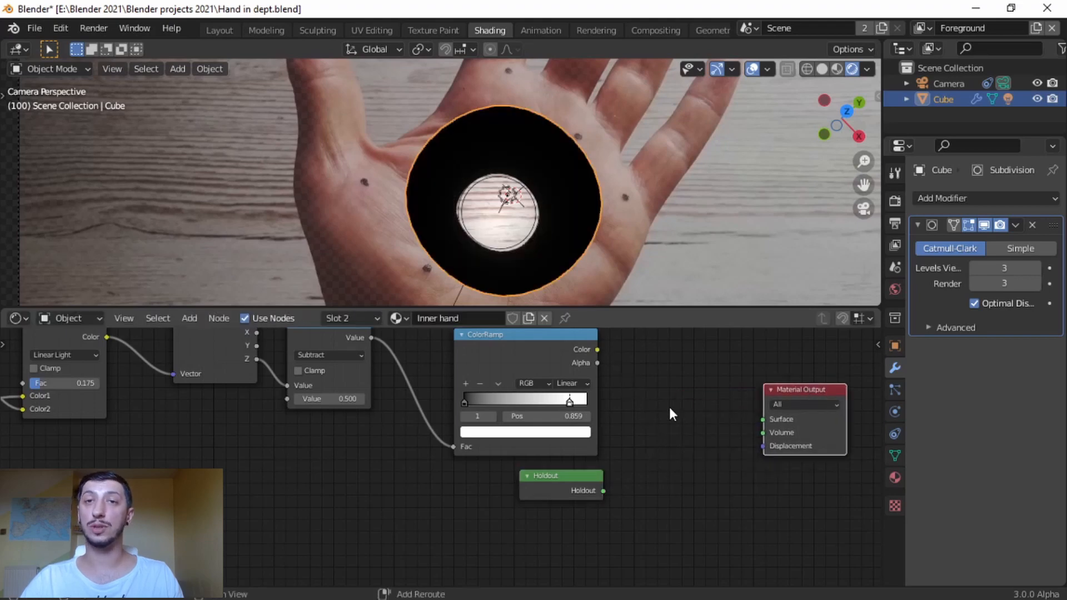
key(shift+a)
click(666, 408)
text(mix)
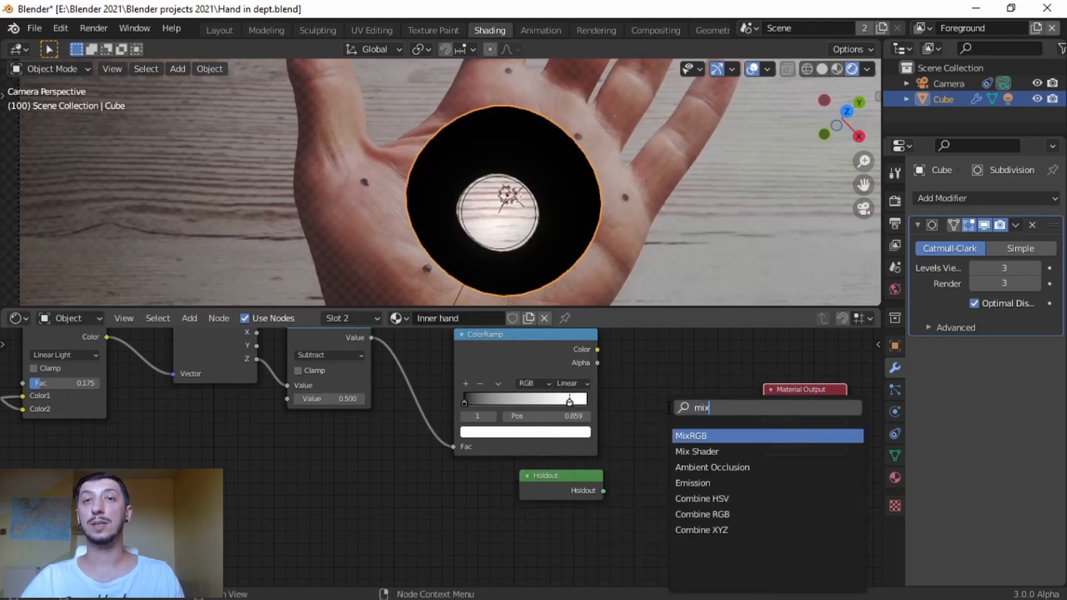
key(Down)
key(Return)
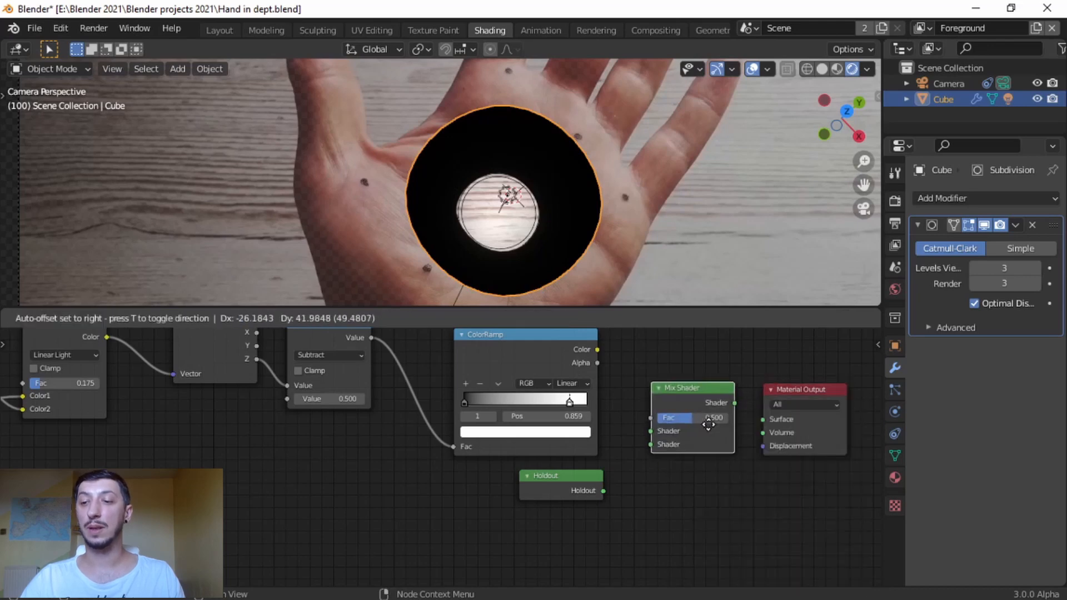
click(661, 399)
- Link the ColorRamp's Color to the Mix Shader's Fac, Holdout to its second Shader input, and its output to the Material Output's Surface
drag(597, 349, 634, 419)
drag(608, 492, 634, 433)
drag(712, 405, 772, 372)
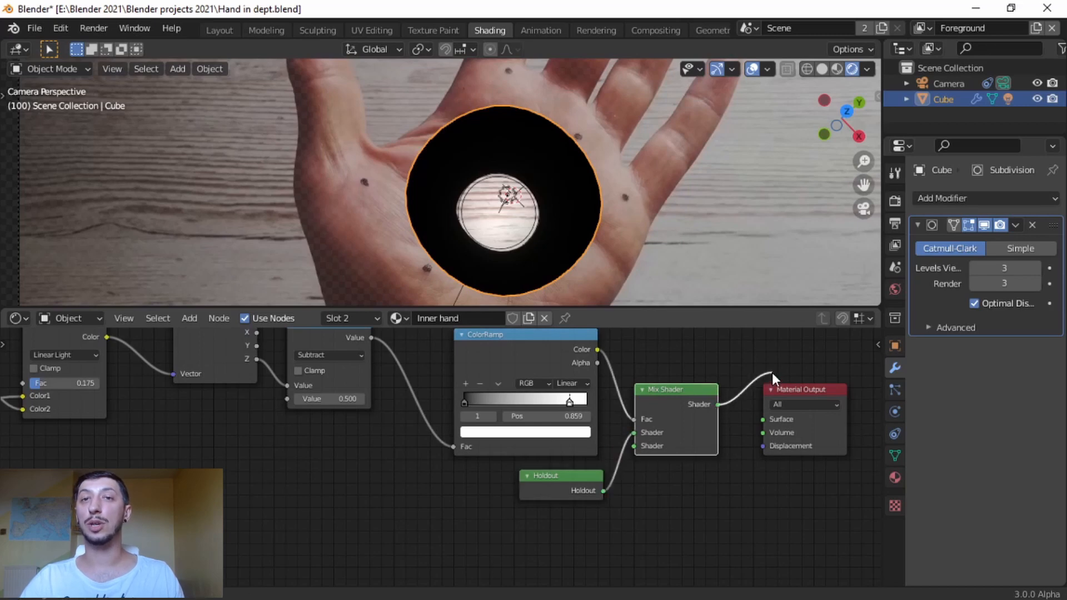
drag(766, 421, 765, 421)
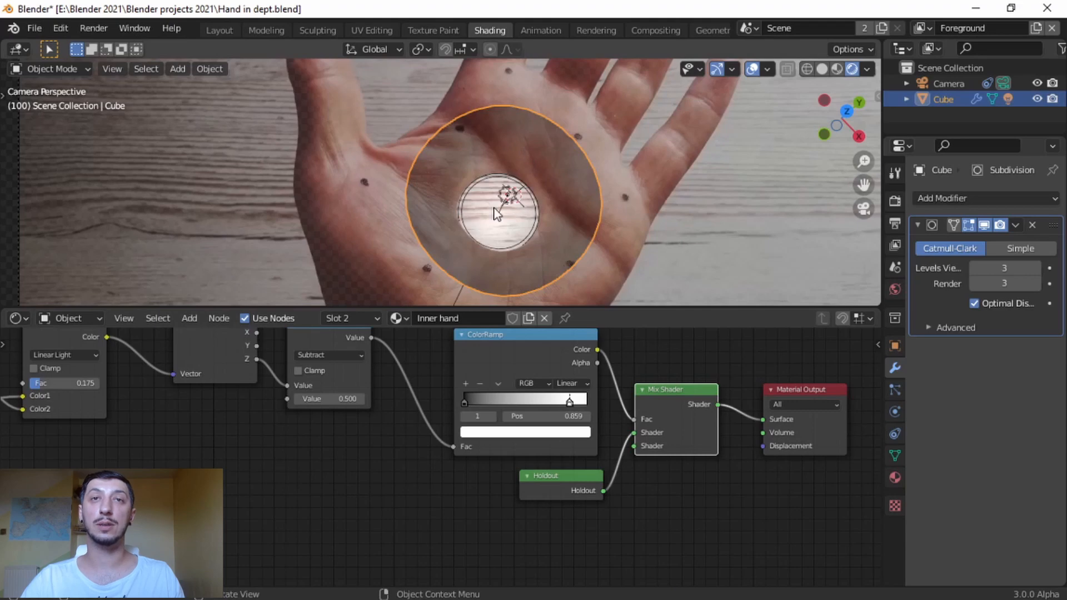
mouse_move(635, 431)
mouse_down()
mouse_move(624, 443)
mouse_move(639, 448)
mouse_up()
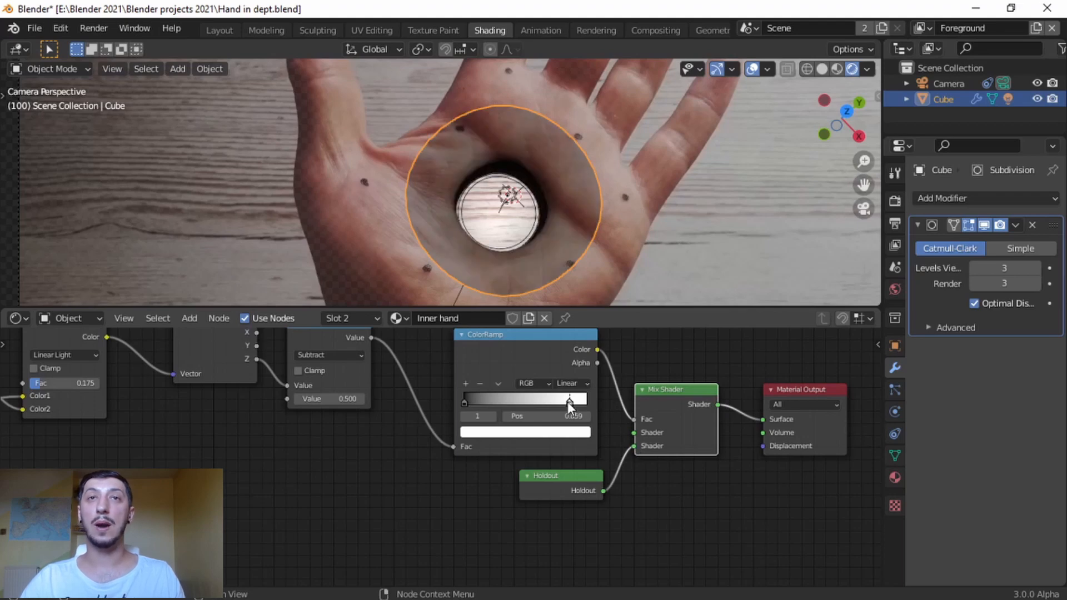
- Move the ColorRamp's white stop to 0.323 and the black stop slightly inward, and deselect the cube
mouse_move(568, 402)
mouse_down()
mouse_move(463, 402)
mouse_move(504, 405)
mouse_up()
click(669, 262)
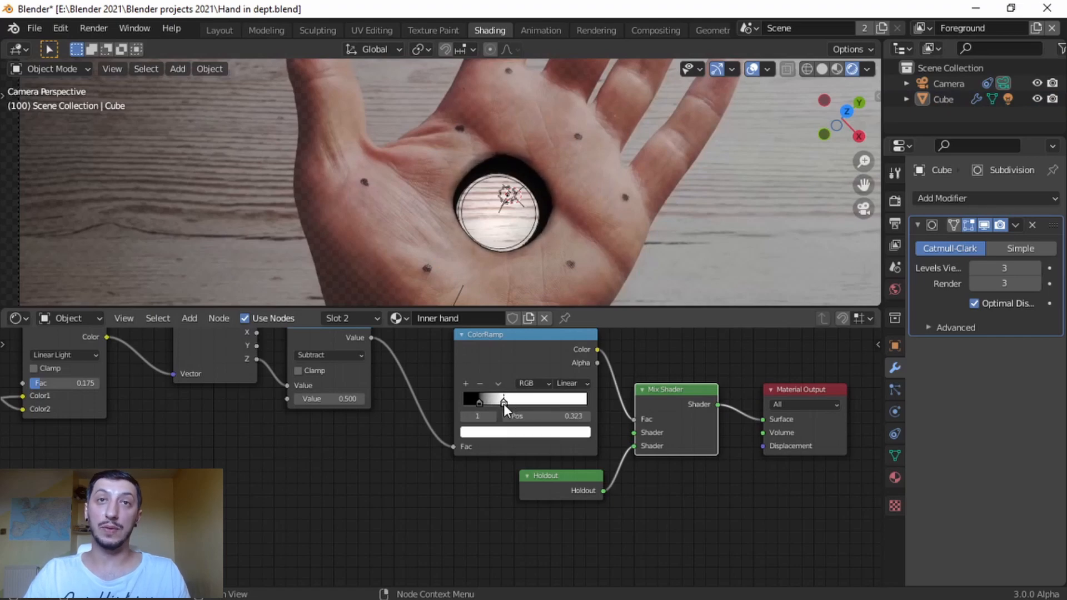
- Raise the Linear Light node's factor to 0.333
scroll(249, 432, down, 1)
scroll(250, 436, down, 2)
middle_drag(244, 437, 452, 439)
scroll(445, 442, up, 7)
scroll(374, 422, up, 1)
middle_drag(374, 403, 443, 422)
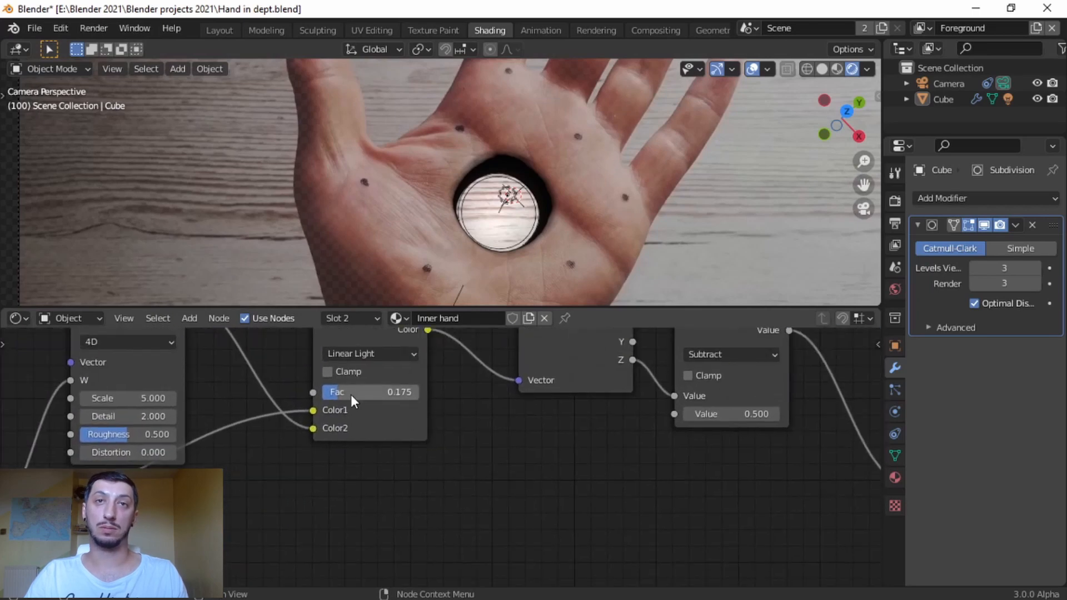
mouse_move(336, 392)
mouse_down()
mouse_move(389, 393)
mouse_move(334, 392)
mouse_move(354, 393)
mouse_up()
- Set the Noise Texture's Detail to 16 and its Roughness to 0.908
middle_drag(231, 375, 403, 394)
mouse_move(423, 437)
middle_down()
mouse_move(484, 370)
mouse_move(427, 453)
middle_up()
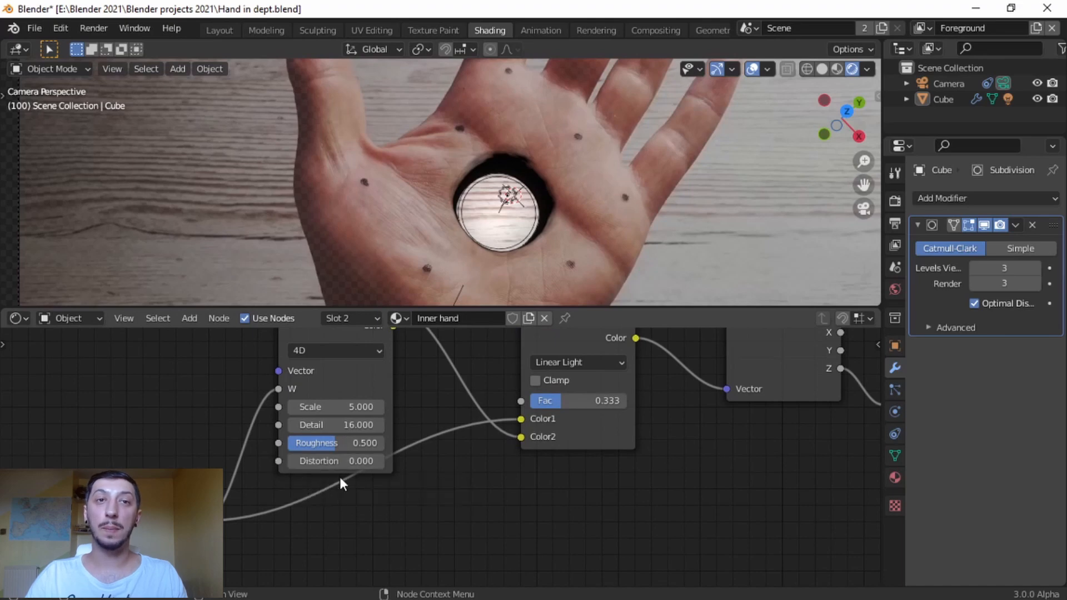
drag(334, 444, 366, 444)
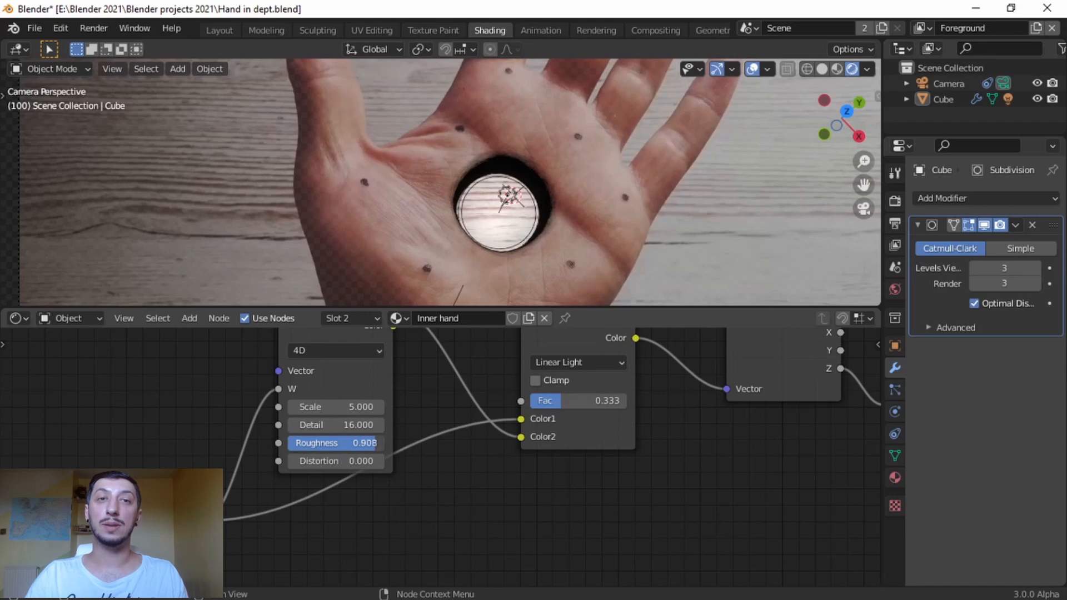
- Play the animation to frame 211 and scale the cube's outer edge loop down slightly in Edit Mode
scroll(591, 244, up, 5)
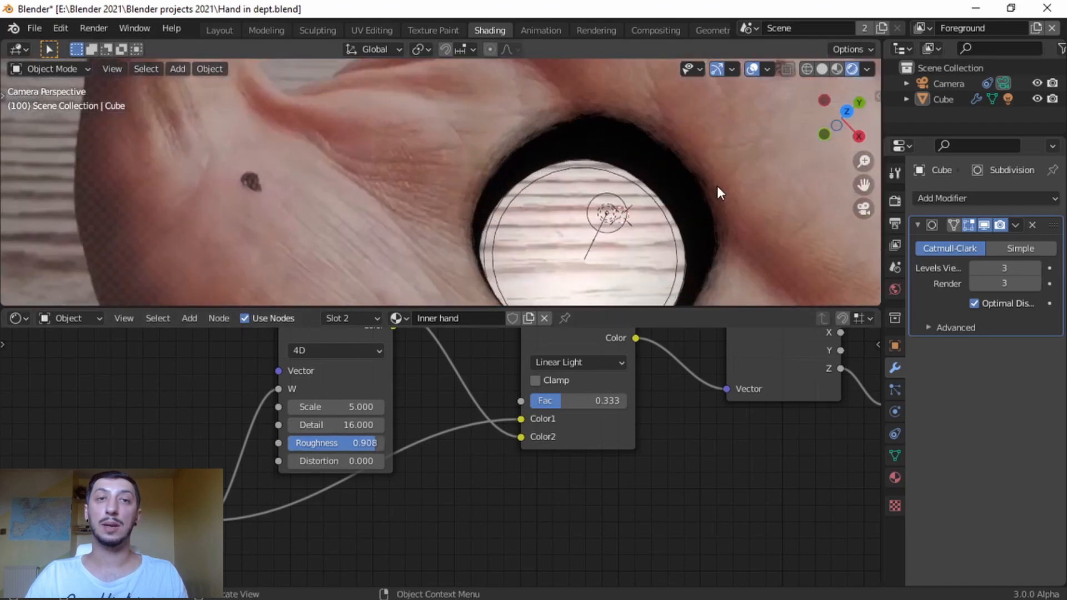
scroll(558, 199, down, 5)
key(space)
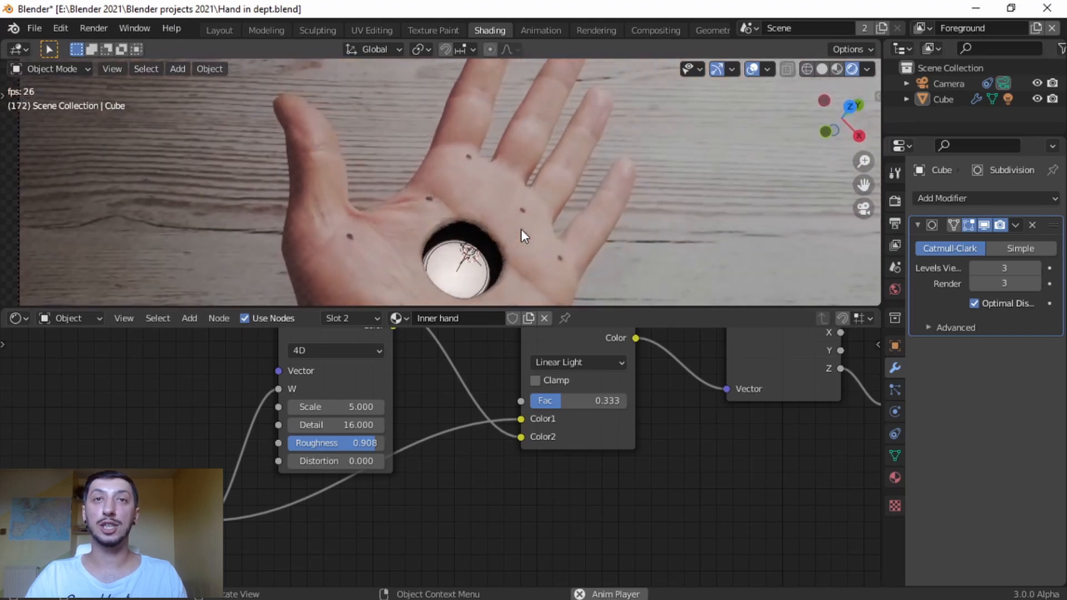
shift+middle_drag(645, 258, 621, 178)
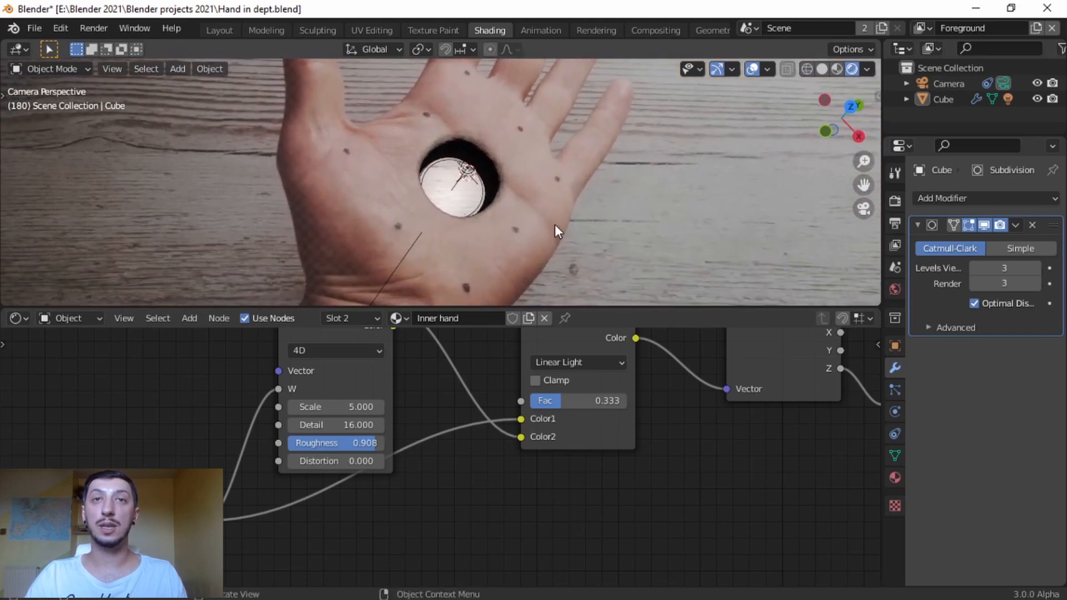
scroll(515, 236, up, 3)
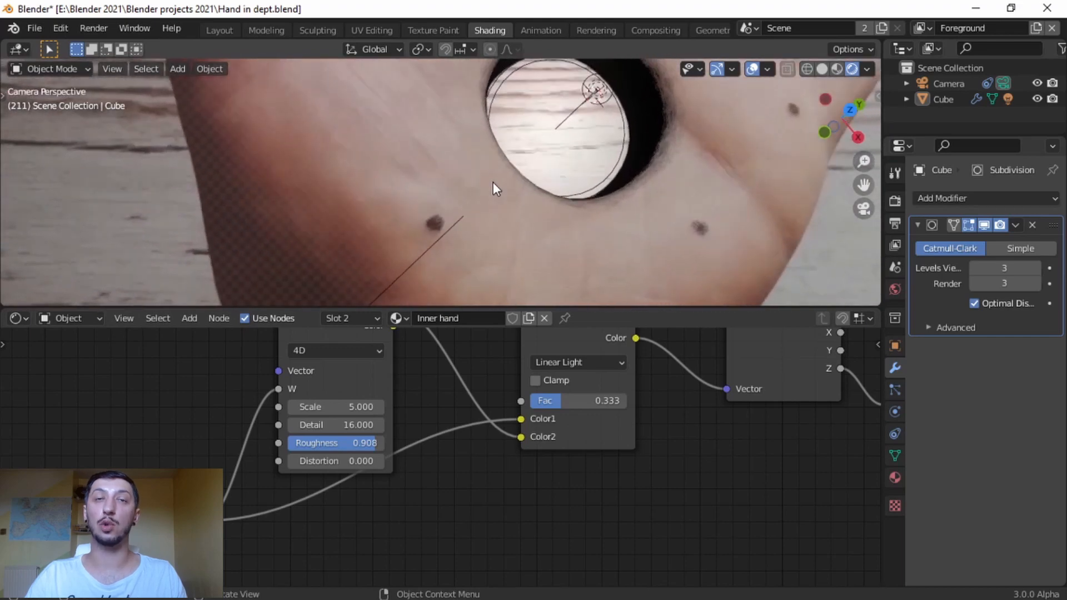
key(Tab)
scroll(444, 236, down, 2)
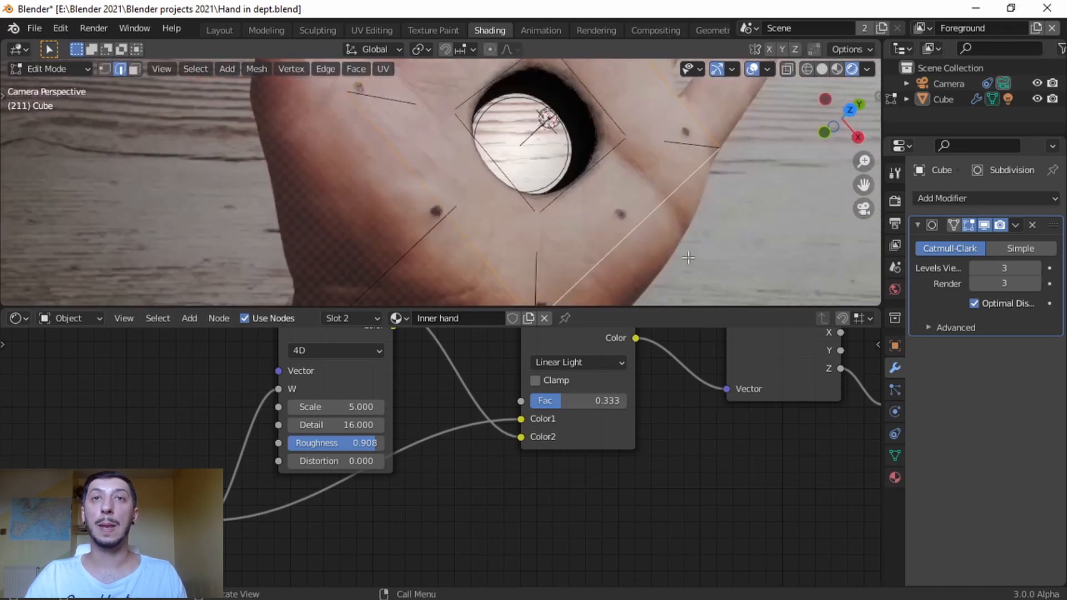
key(s)
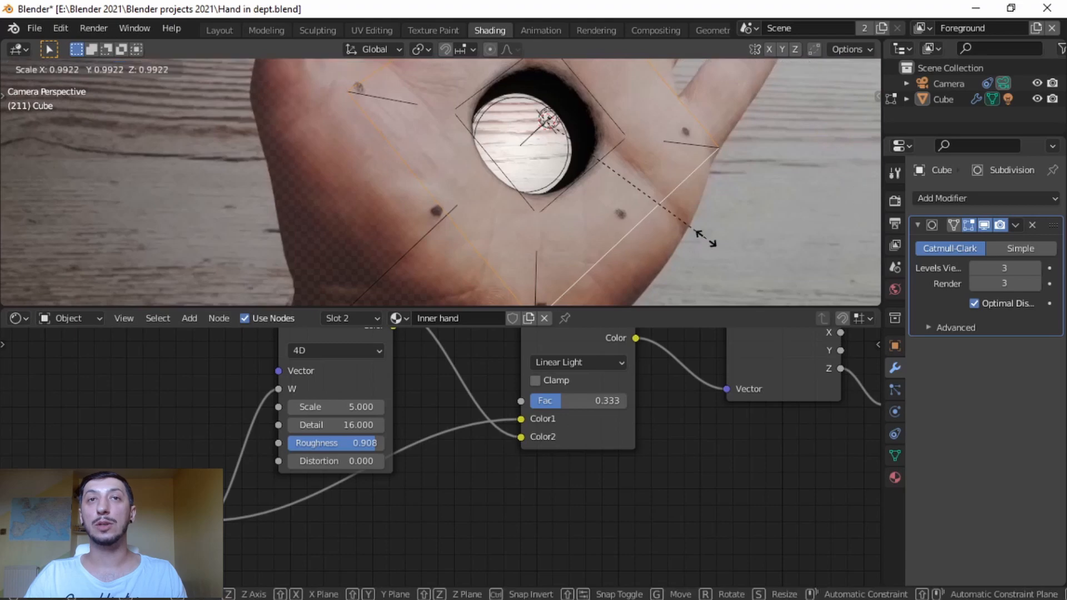
click(659, 222)
- Advance the playback to frame 232 and scale the cube's outer edge loop up by about 1.28
key(space)
key(space)
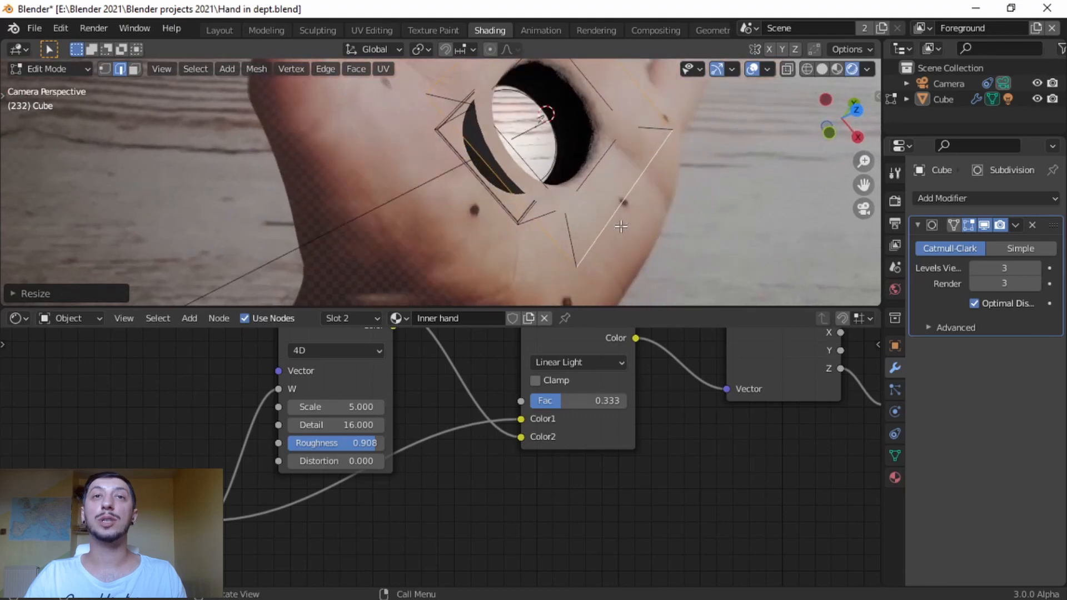
key(s)
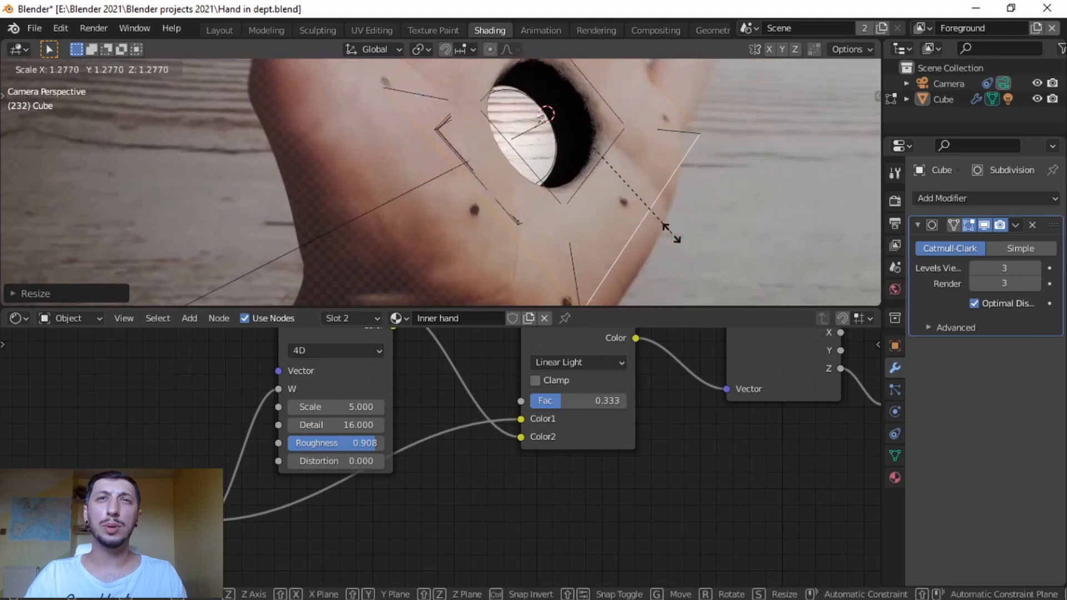
click(672, 233)
- Check further playback, step back to frame 239, and scale the cube's outer edge loop up slightly more
key(space)
key(space)
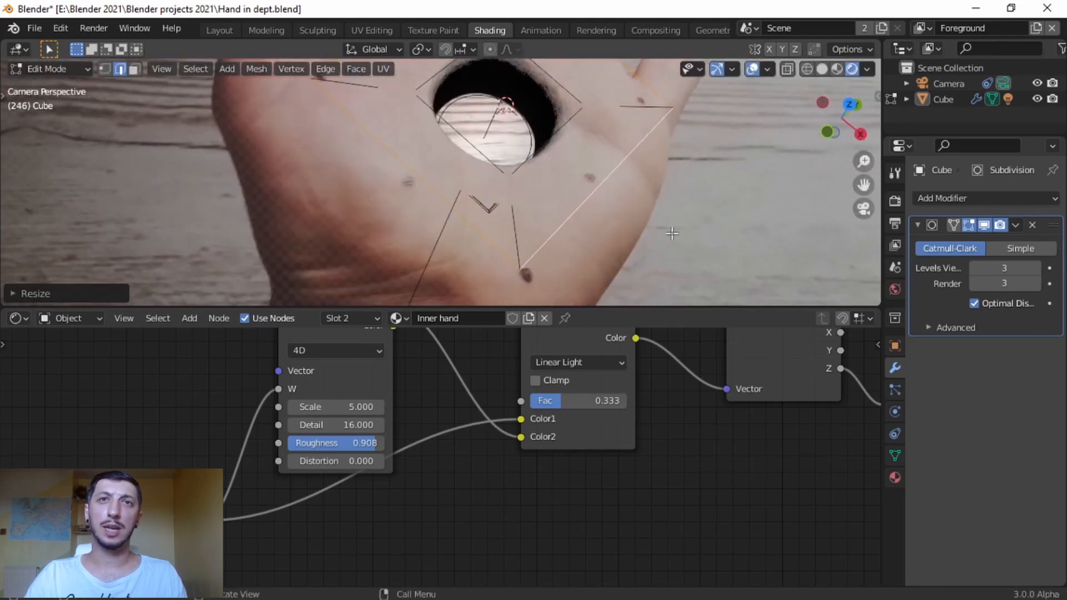
key(Left)
key(Left)
key(Left)
key(Left)
key(Left)
key(Left)
key(Left)
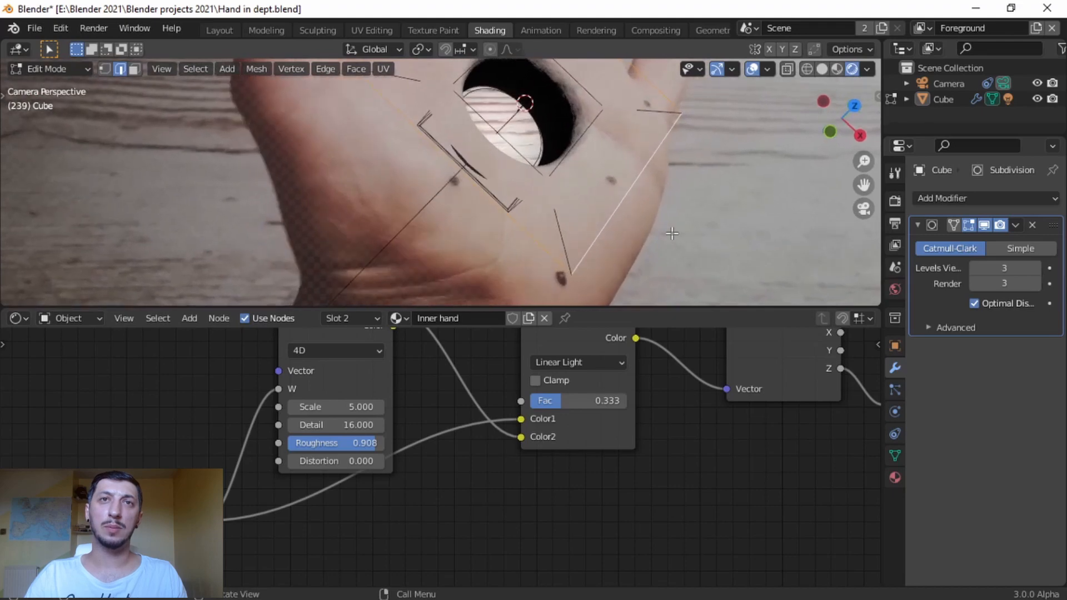
key(s)
click(754, 233)
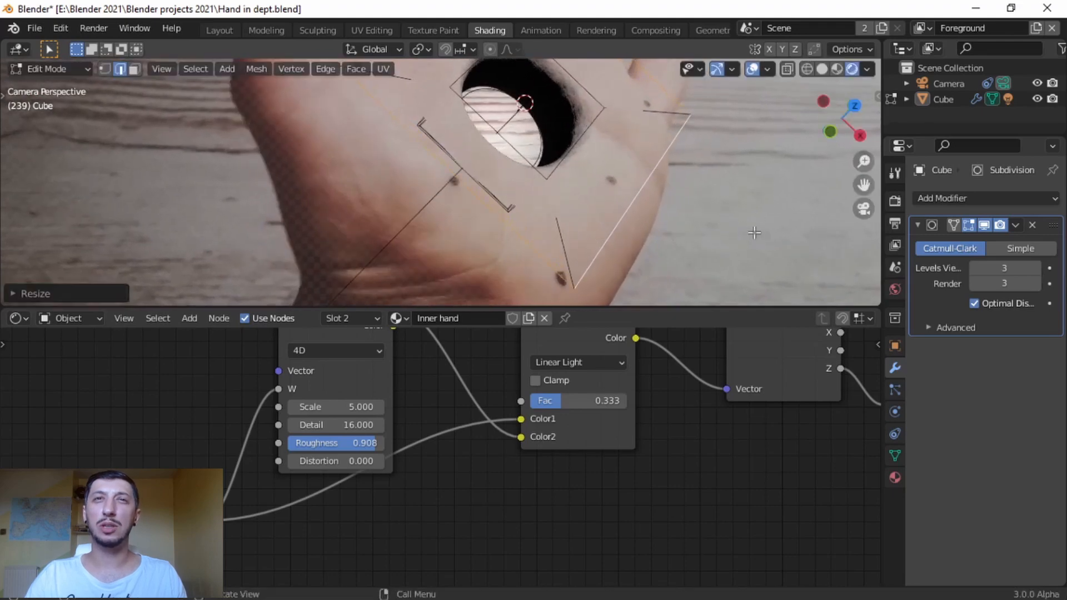
- Review the hole in playback, return to Object Mode, and examine the hole's edge at frame 119
key(space)
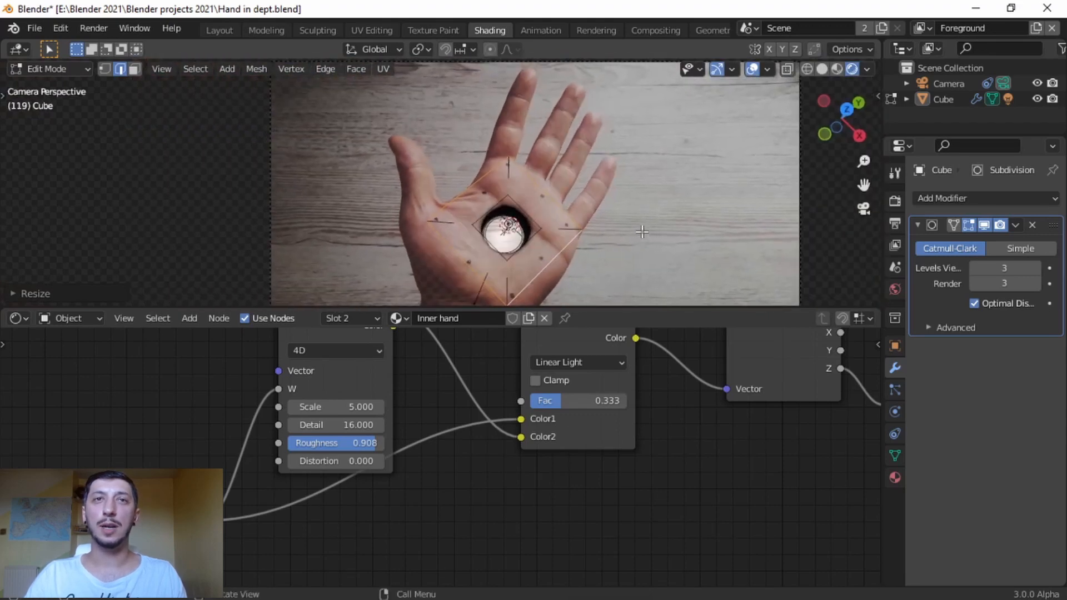
key(Tab)
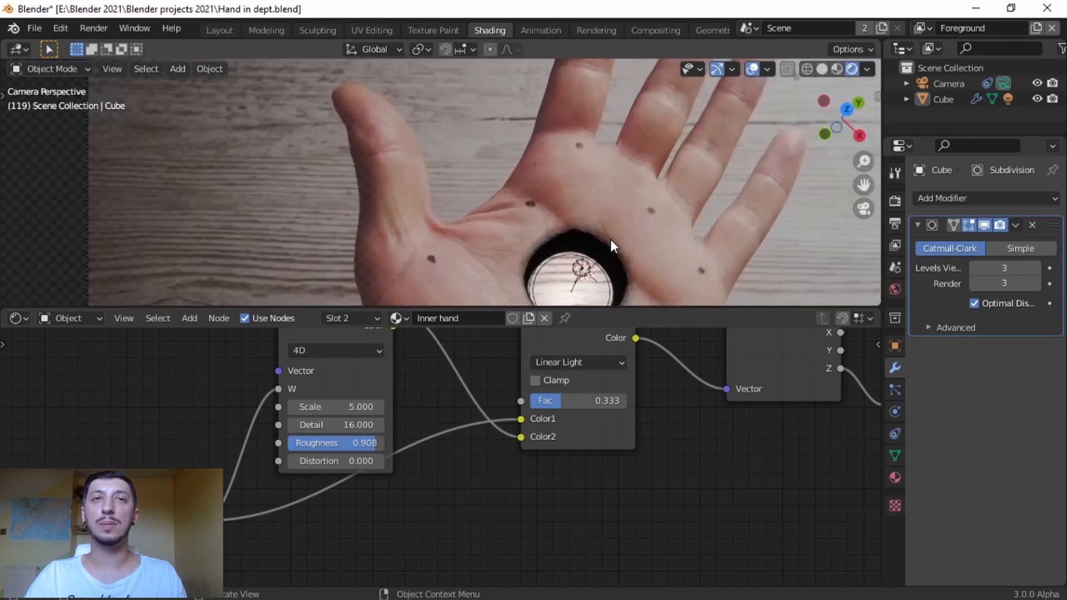
scroll(639, 228, up, 3)
shift+middle_drag(691, 248, 655, 178)
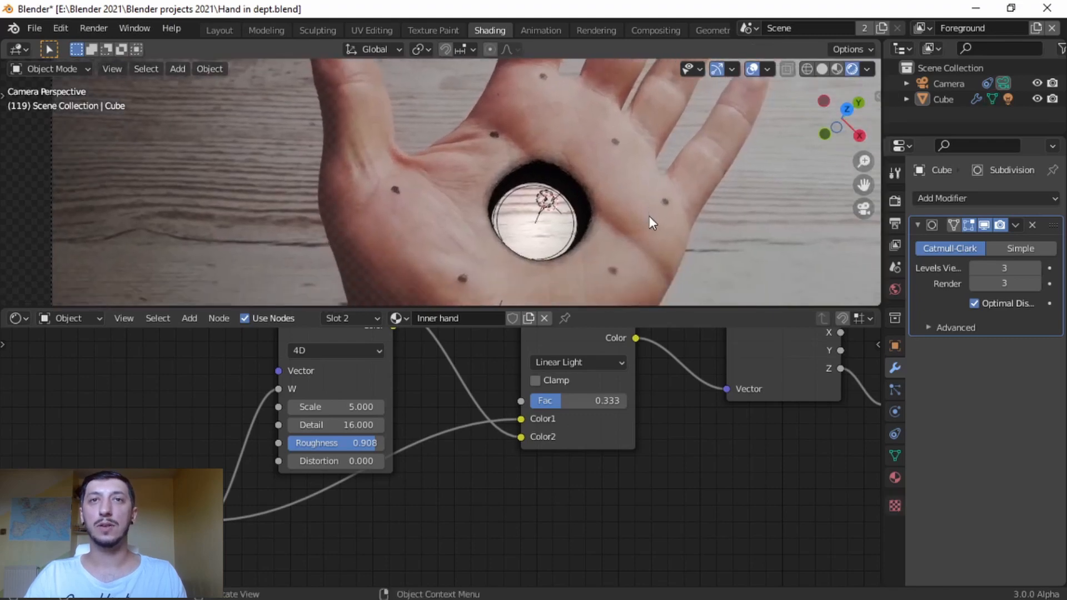
- Move the Inner hand ColorRamp's black stop toward the white one and set the white stop's position to about 0.218 at frame 205
drag(648, 307, 648, 410)
key(space)
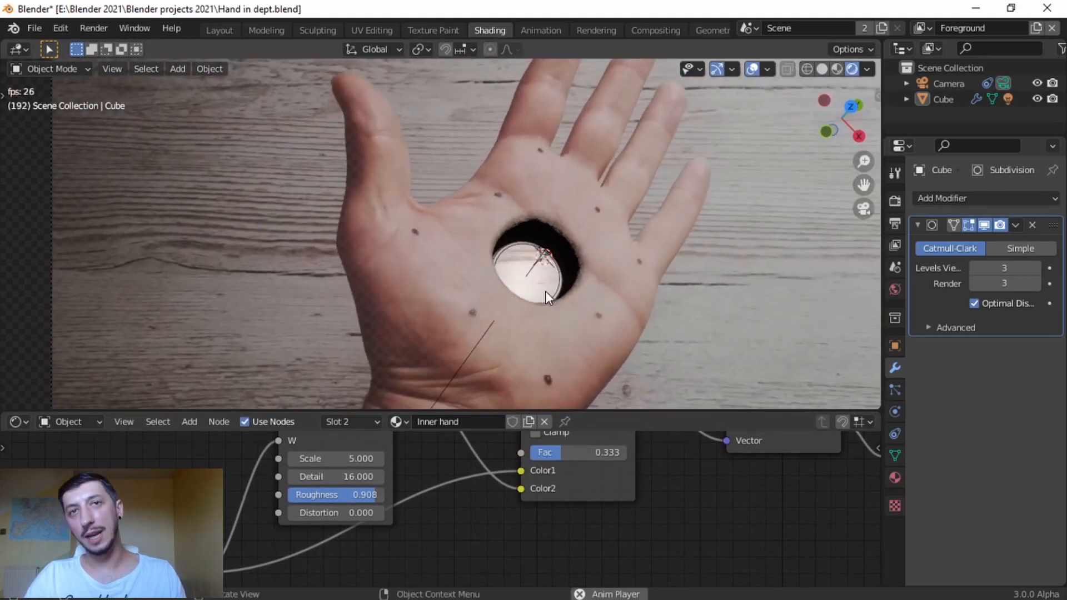
key(space)
middle_drag(722, 477, 444, 521)
middle_drag(755, 467, 479, 444)
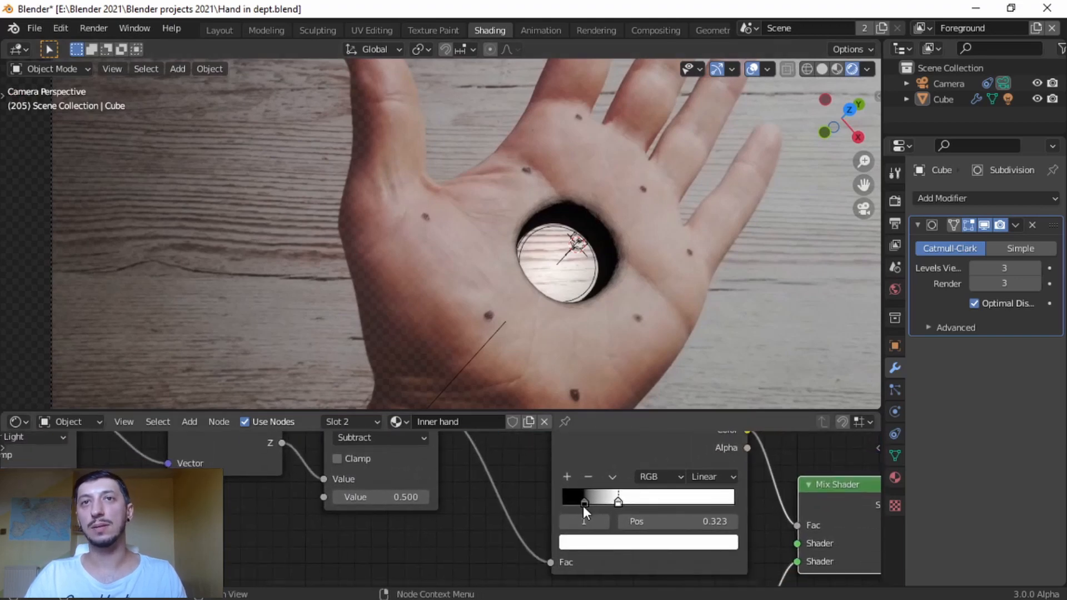
mouse_move(582, 506)
mouse_down()
mouse_move(628, 507)
mouse_move(584, 506)
mouse_move(614, 505)
mouse_move(595, 509)
mouse_up()
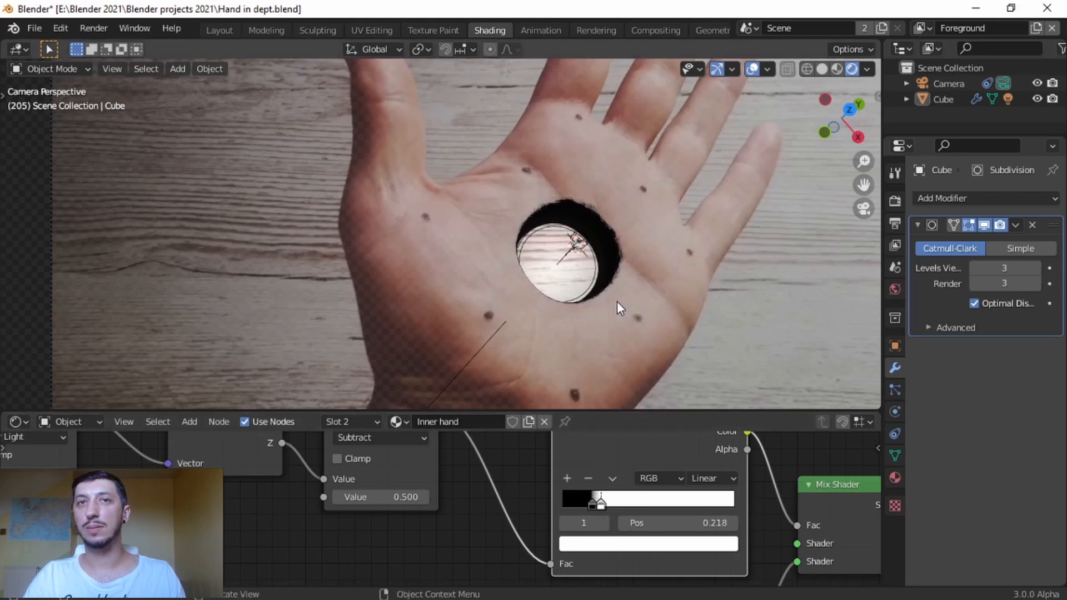
- Play the animation with the whole camera frame in view to examine the hole's sharper edge up to frame 278
scroll(617, 301, down, 5)
key(space)
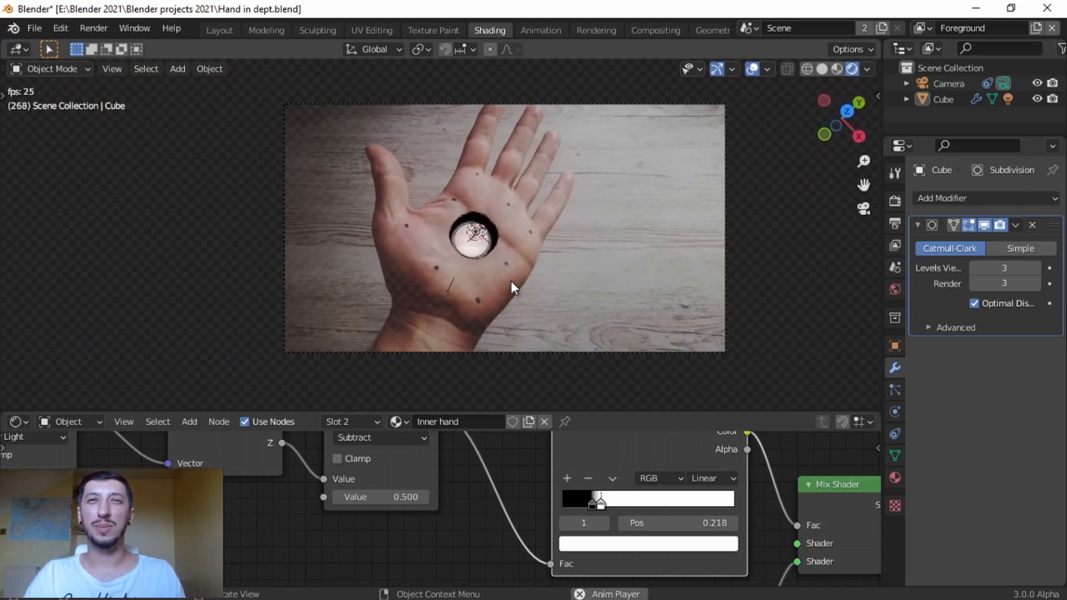
key(space)
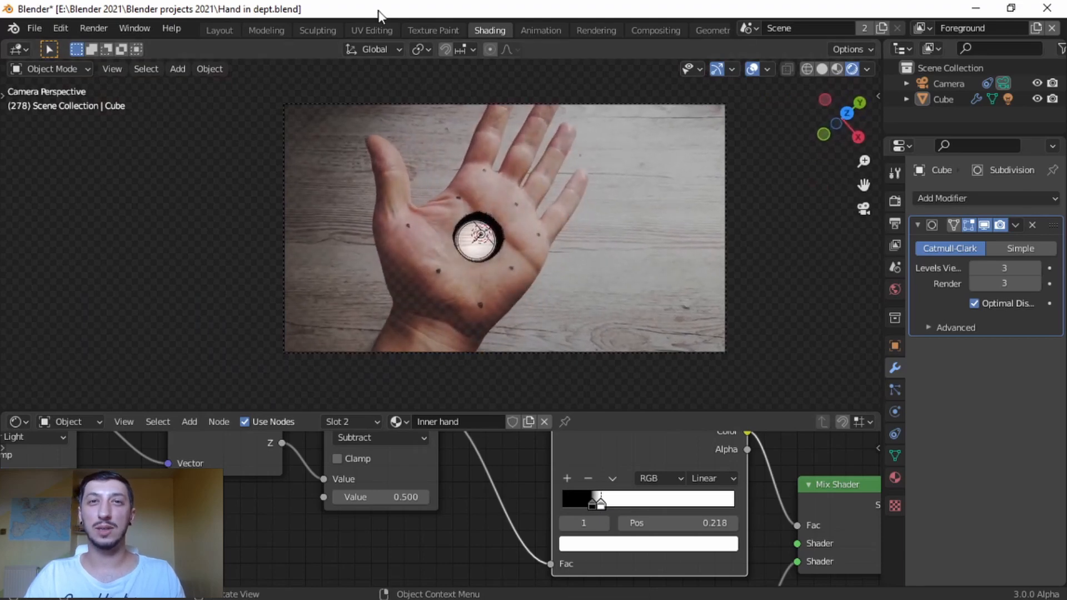
- Switch to the Layout workspace and select the hole's cube together with the spot light
click(222, 29)
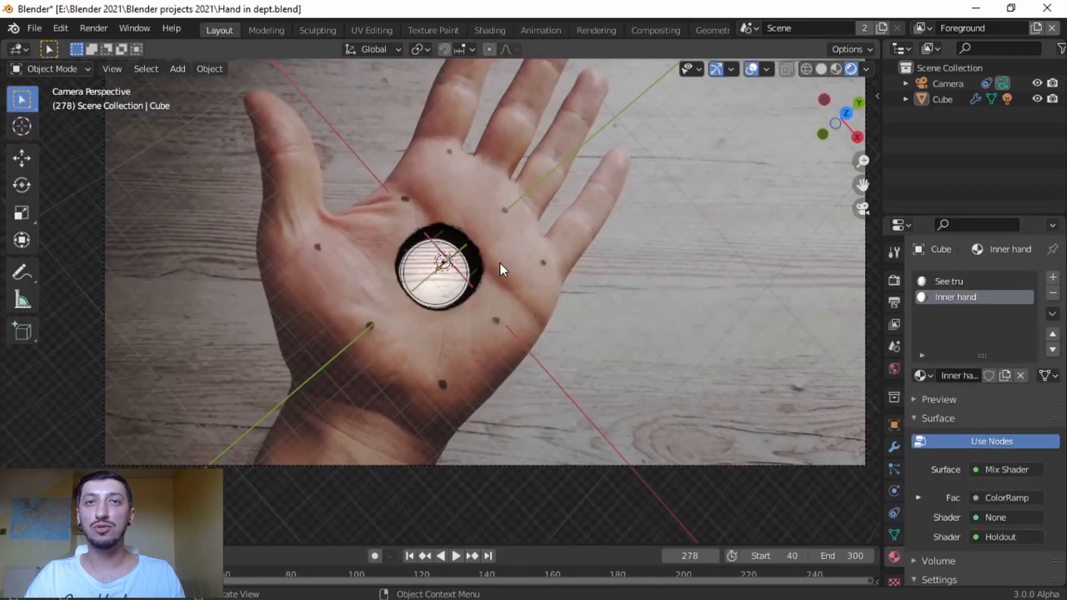
scroll(499, 262, down, 3)
scroll(538, 308, up, 4)
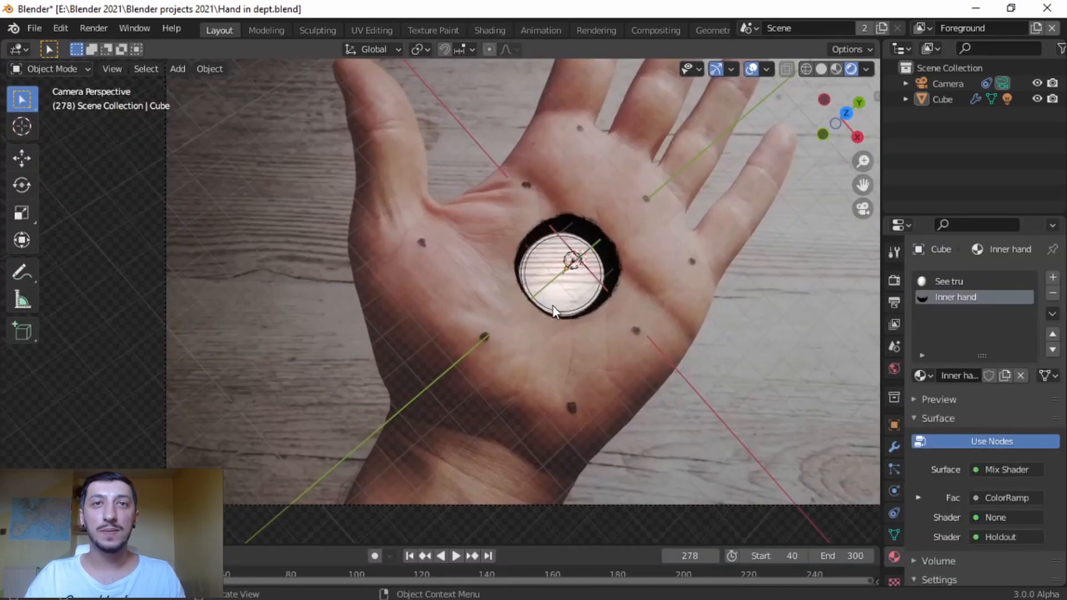
click(554, 267)
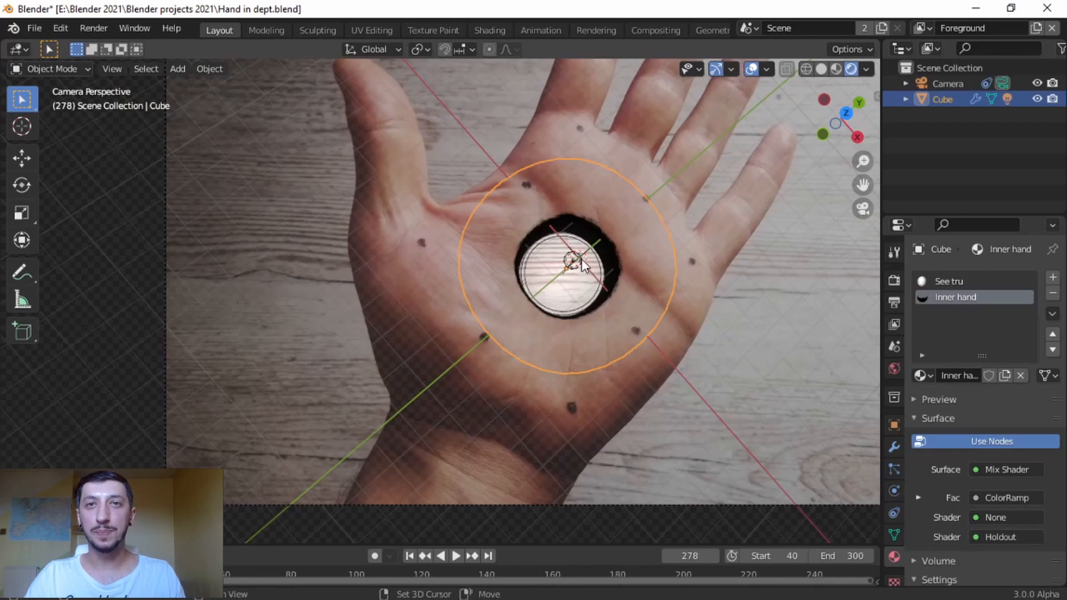
click(581, 259)
- Inspect the cube and spot light from outside the camera, return to camera view, and scale both down to a tiny hole in the palm
middle_drag(555, 348, 600, 167)
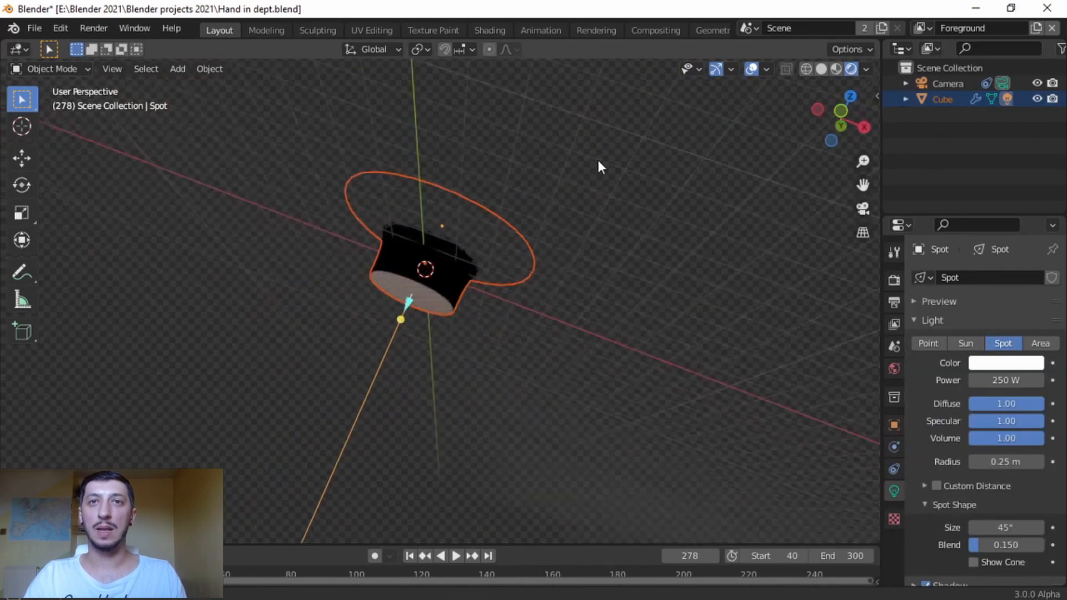
scroll(439, 333, up, 5)
shift+middle_drag(423, 334, 548, 323)
scroll(578, 261, down, 6)
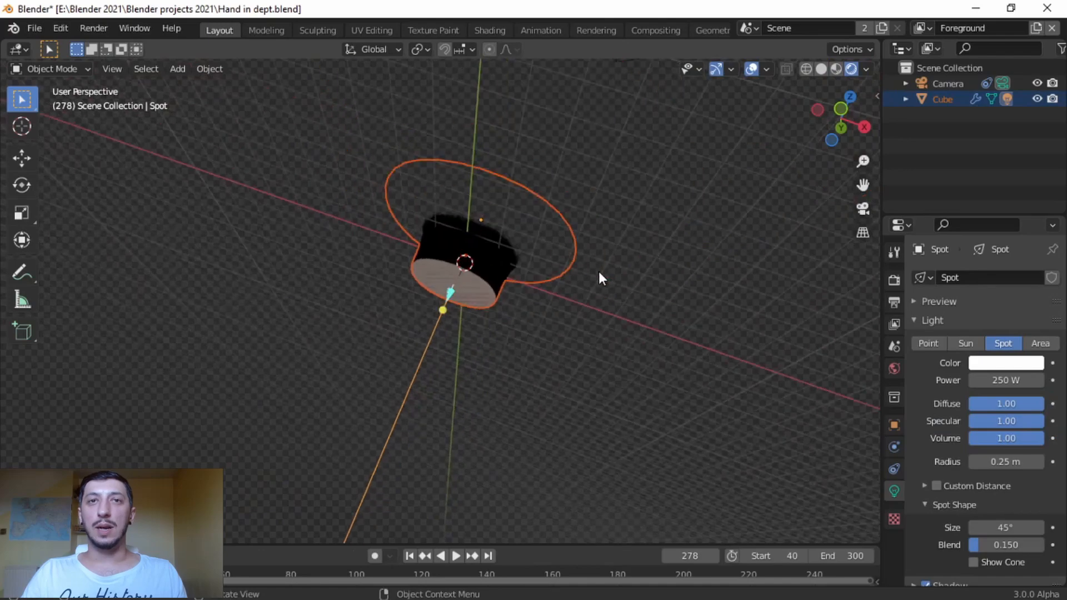
middle_drag(599, 271, 502, 335)
key(KP_0)
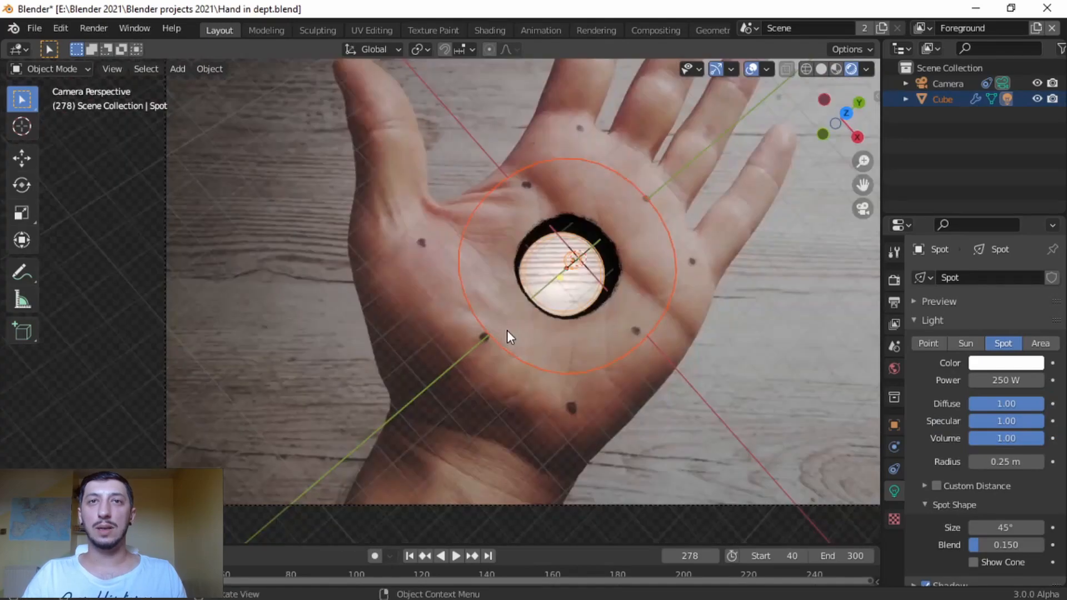
key(s)
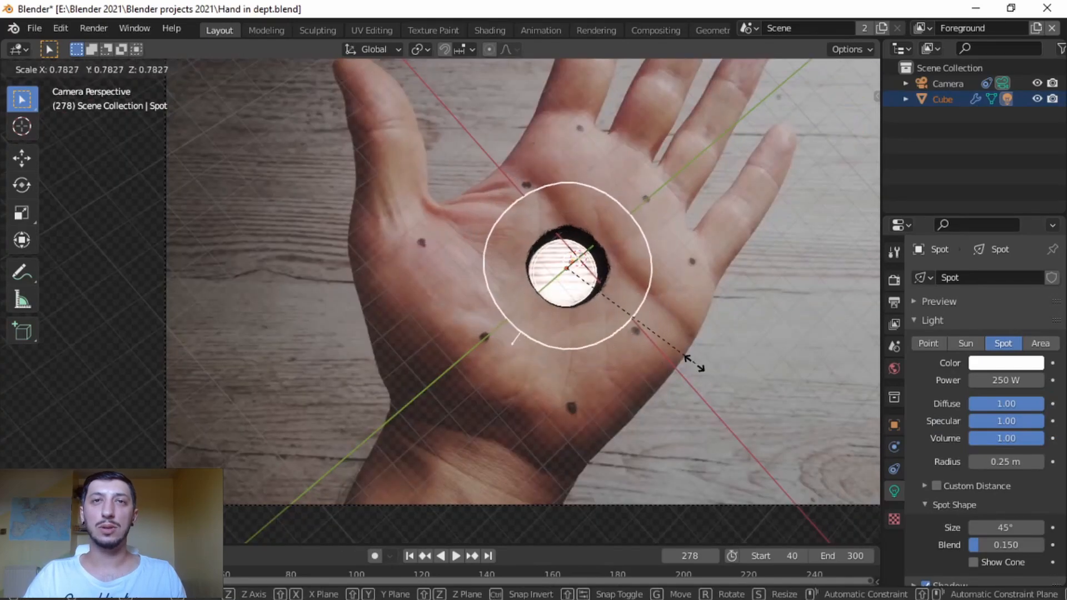
click(578, 288)
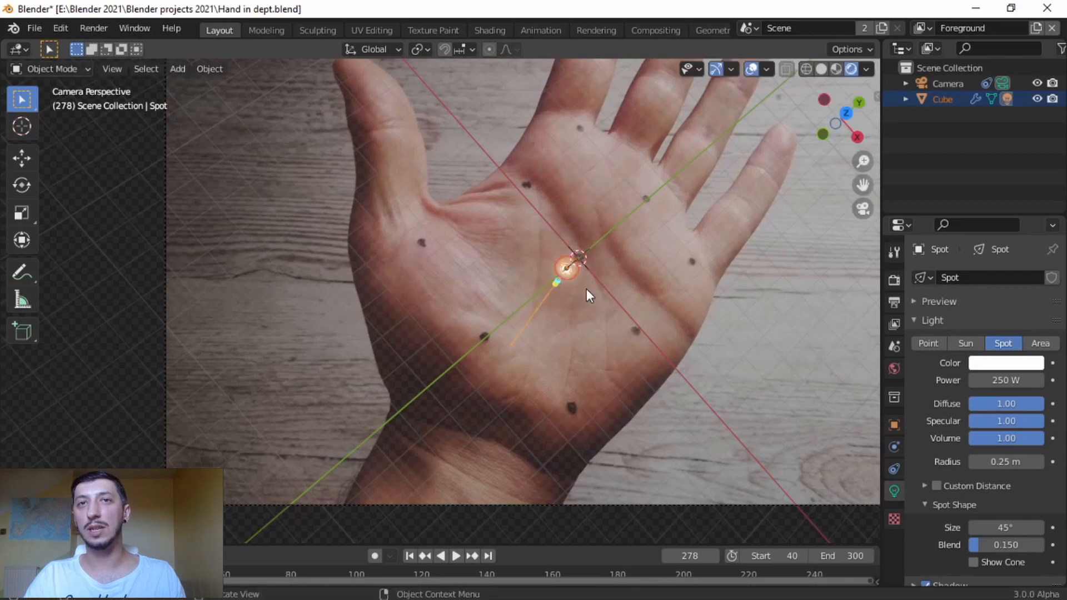
- Select only the spot light and reduce its power, first to 30 W and finally to 10 W
scroll(586, 288, up, 5)
shift+middle_drag(743, 311, 426, 395)
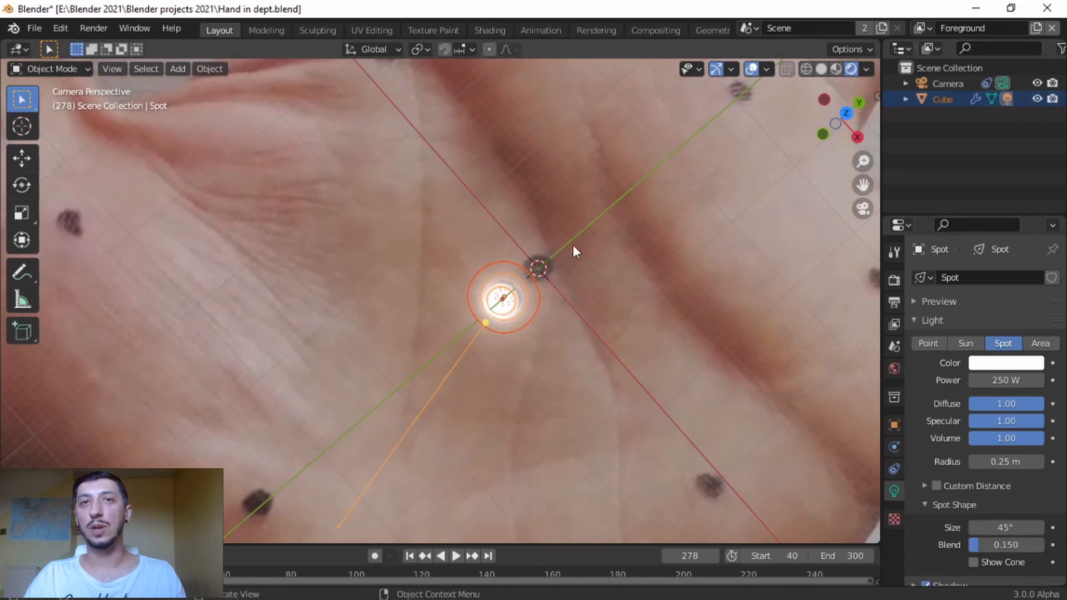
click(538, 269)
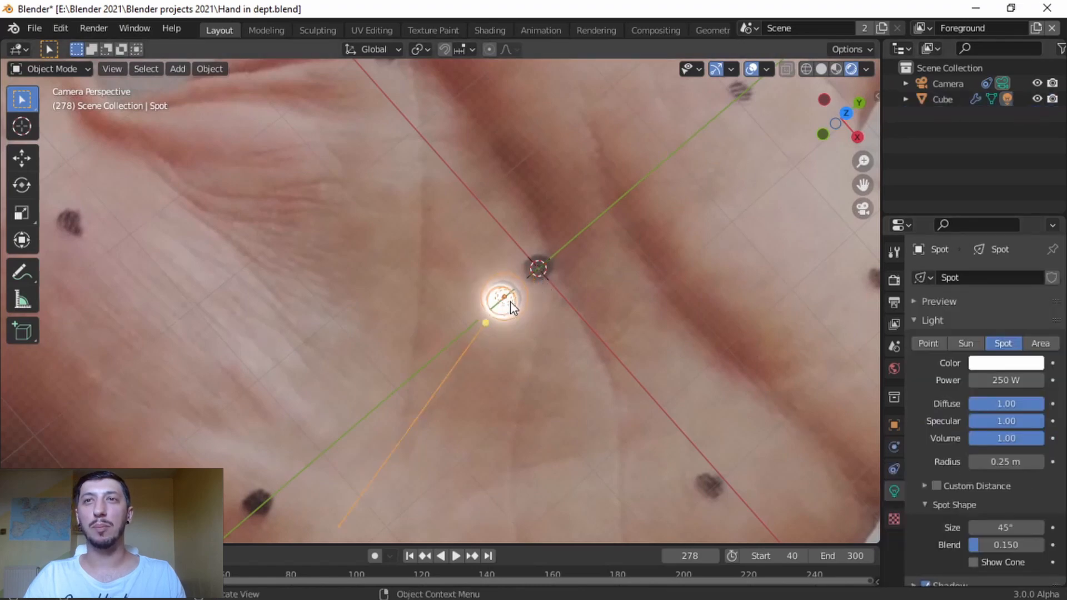
click(1021, 381)
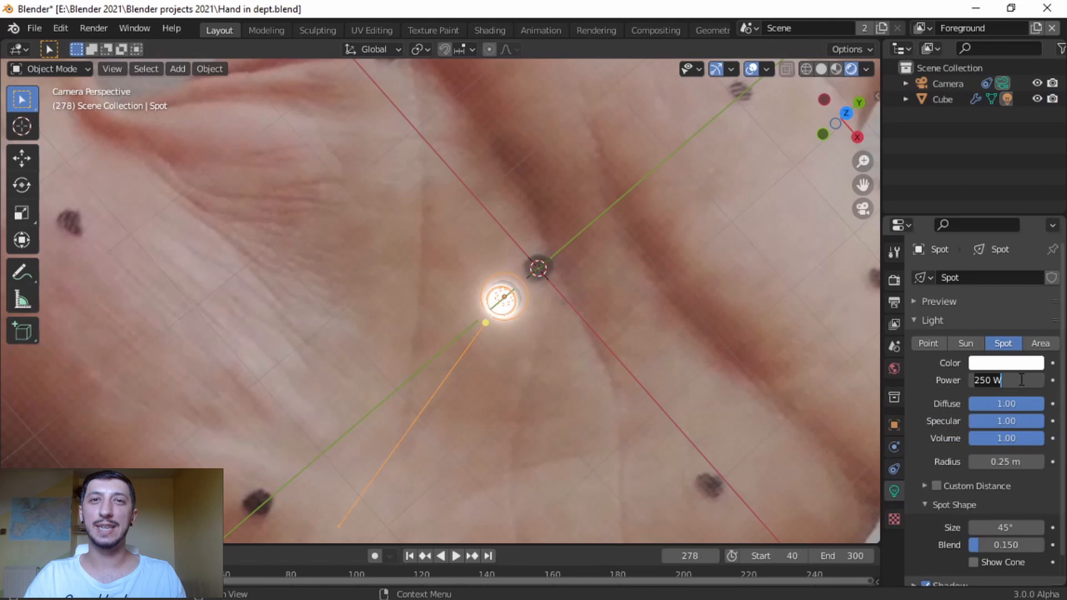
text(30)
key(Return)
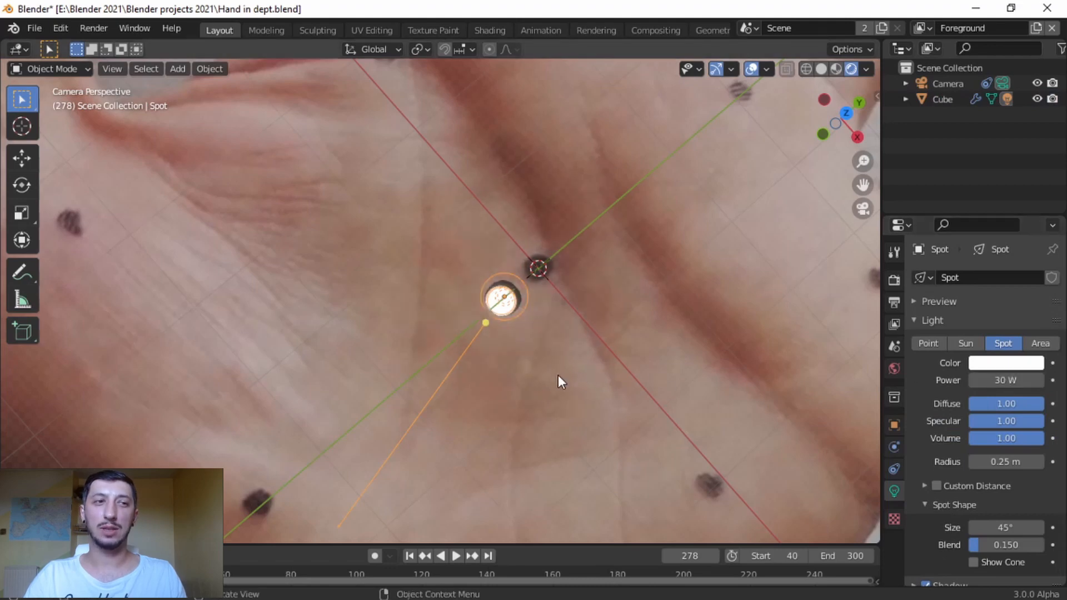
scroll(555, 359, up, 3)
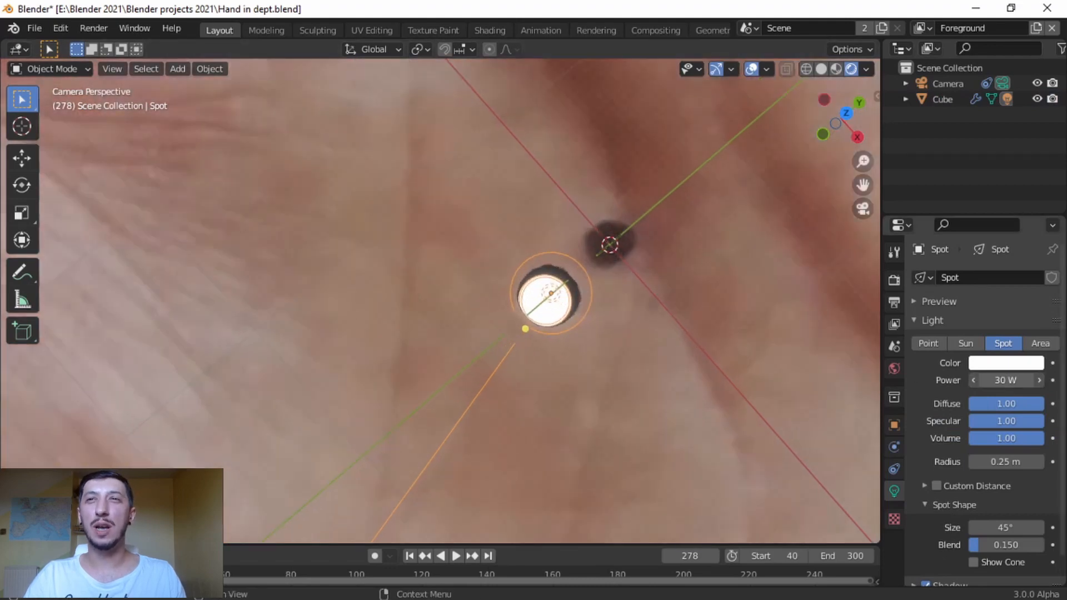
key(Return)
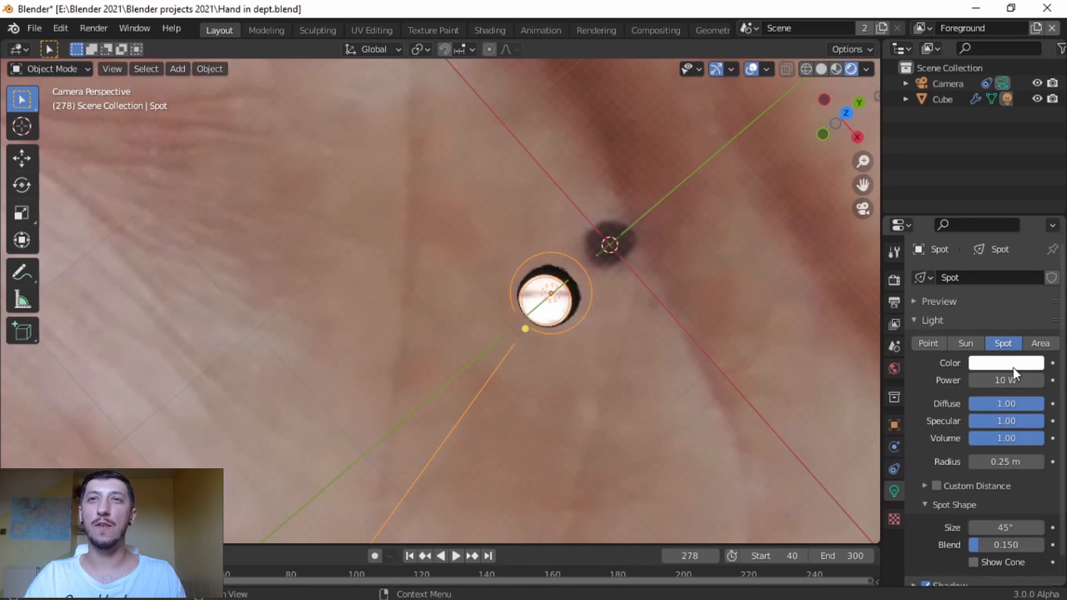
- Play the animation to frame 72 and scale the spot light by about 1.32 along the global Z axis
key(space)
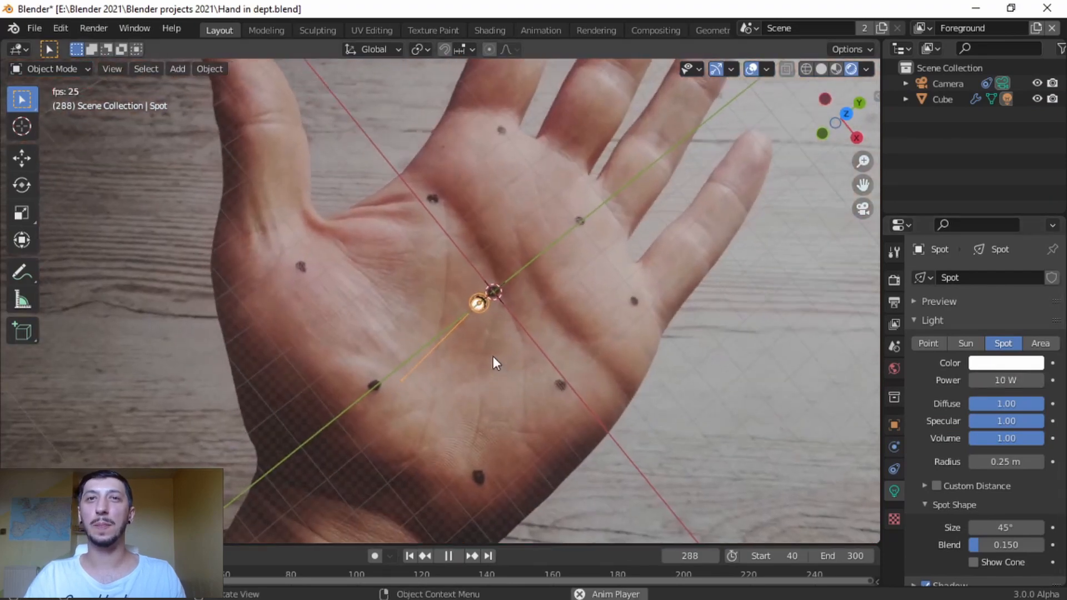
key(space)
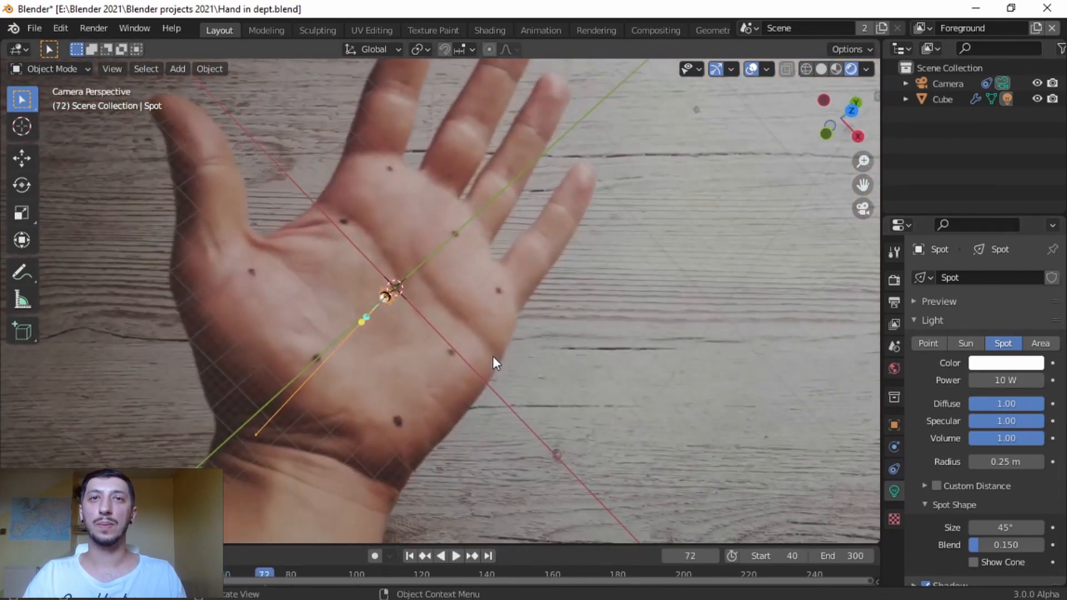
key(s)
key(z)
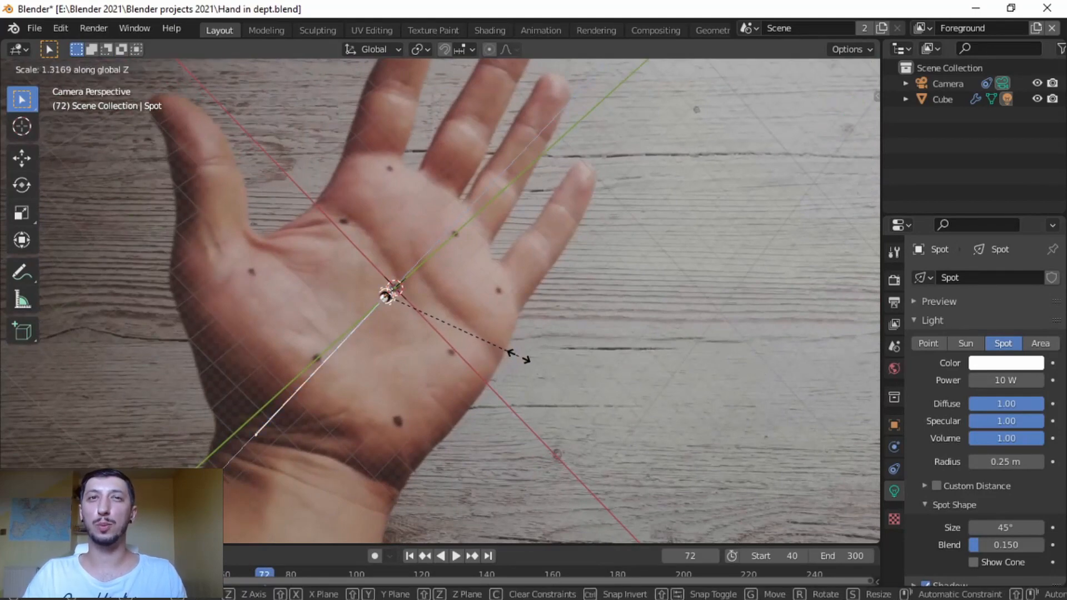
click(525, 358)
- Advance the playback to frame 126, reselect the spot light at the hole, and scale it up slightly
key(space)
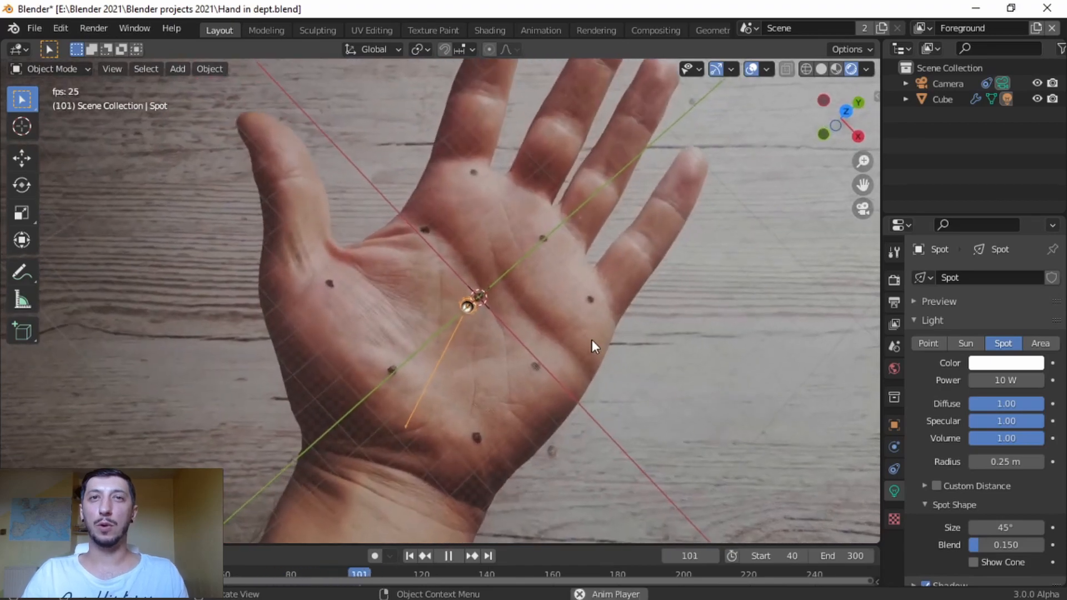
key(space)
scroll(556, 371, up, 6)
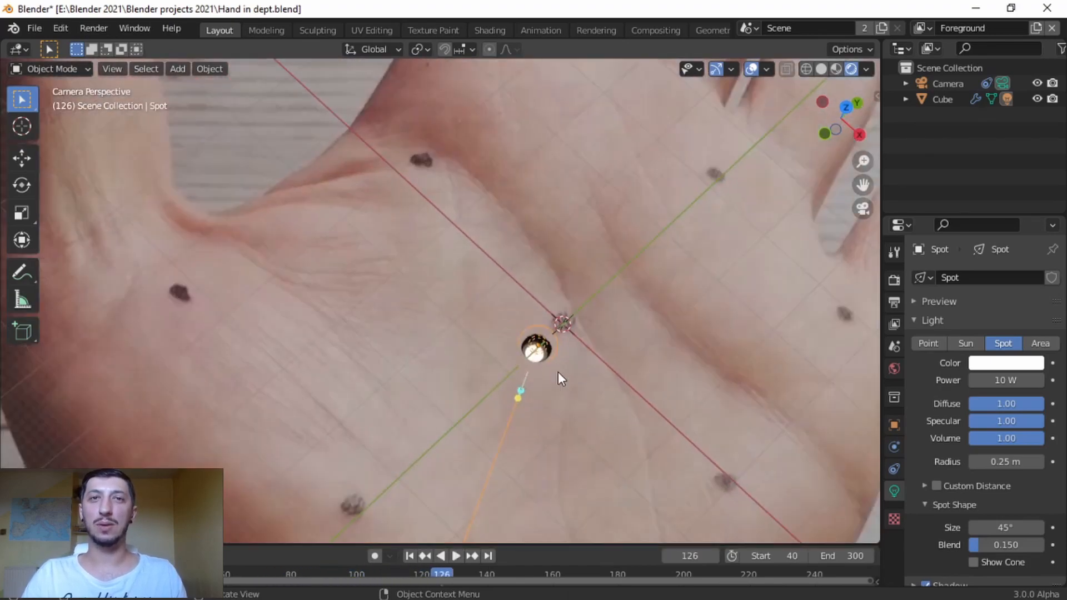
scroll(558, 378, up, 6)
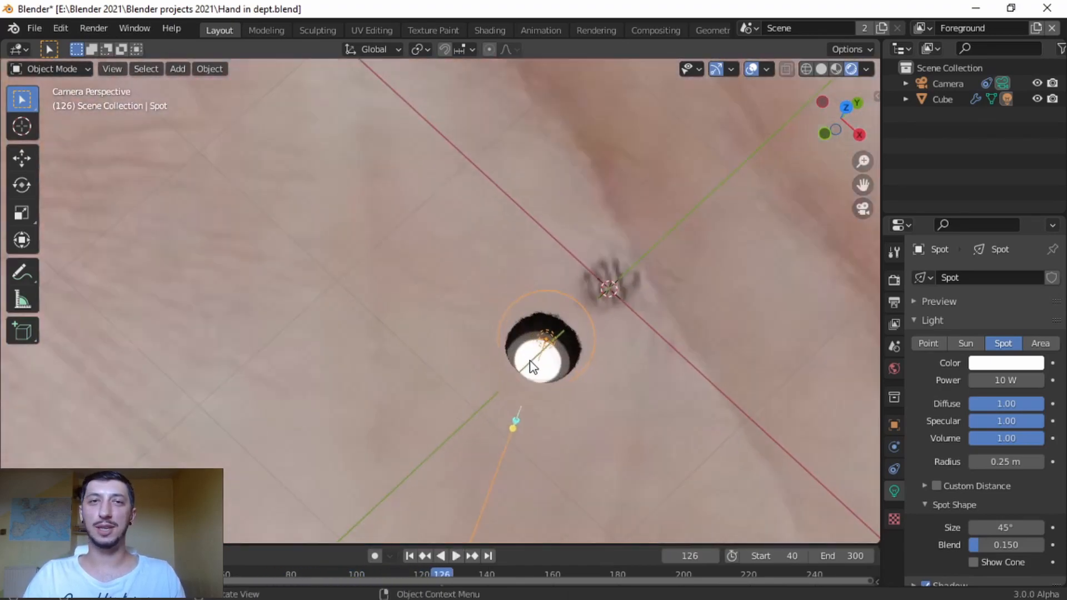
click(497, 290)
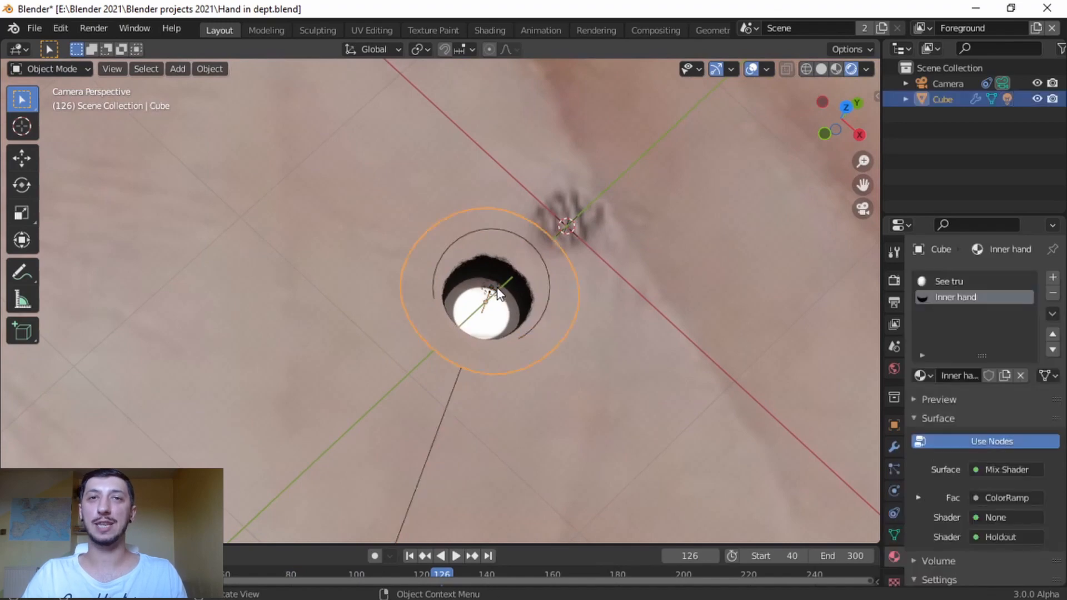
click(492, 292)
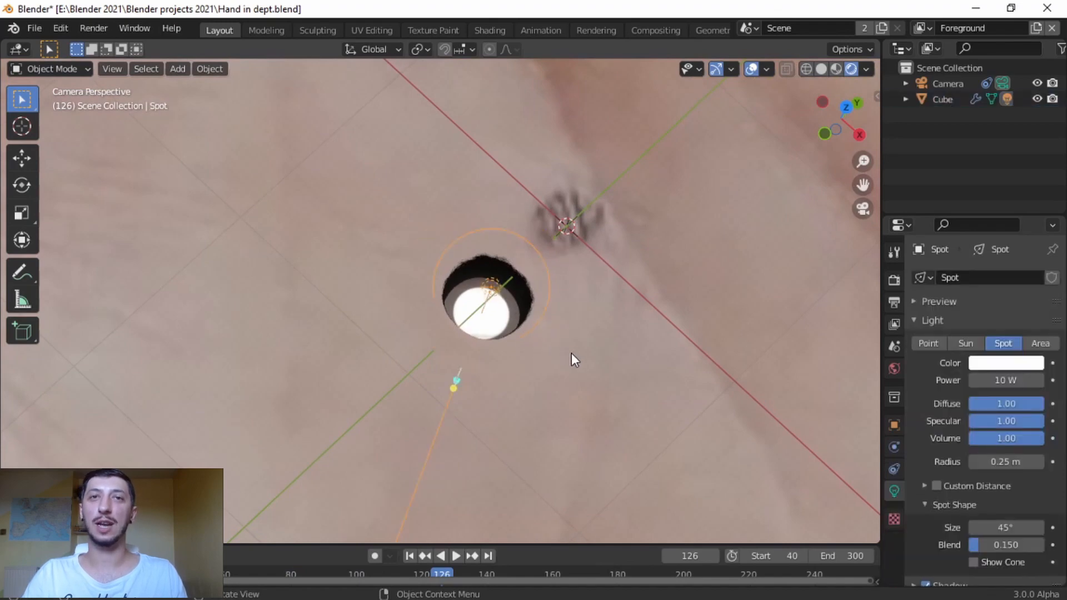
key(s)
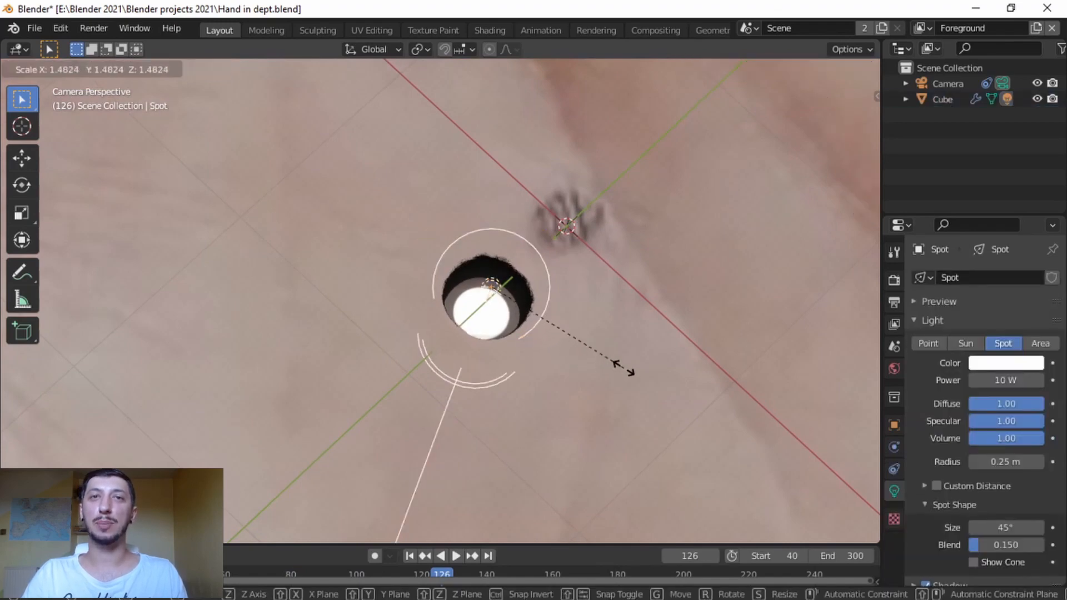
click(600, 359)
- Move the spot light up about 0.1 m along the global Z axis
key(g)
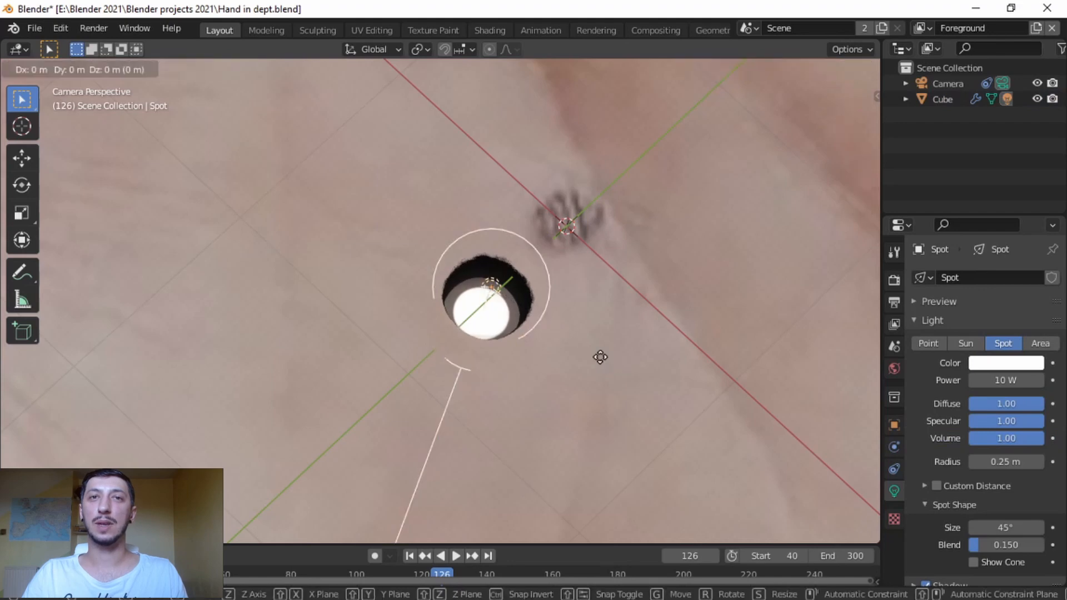
key(z)
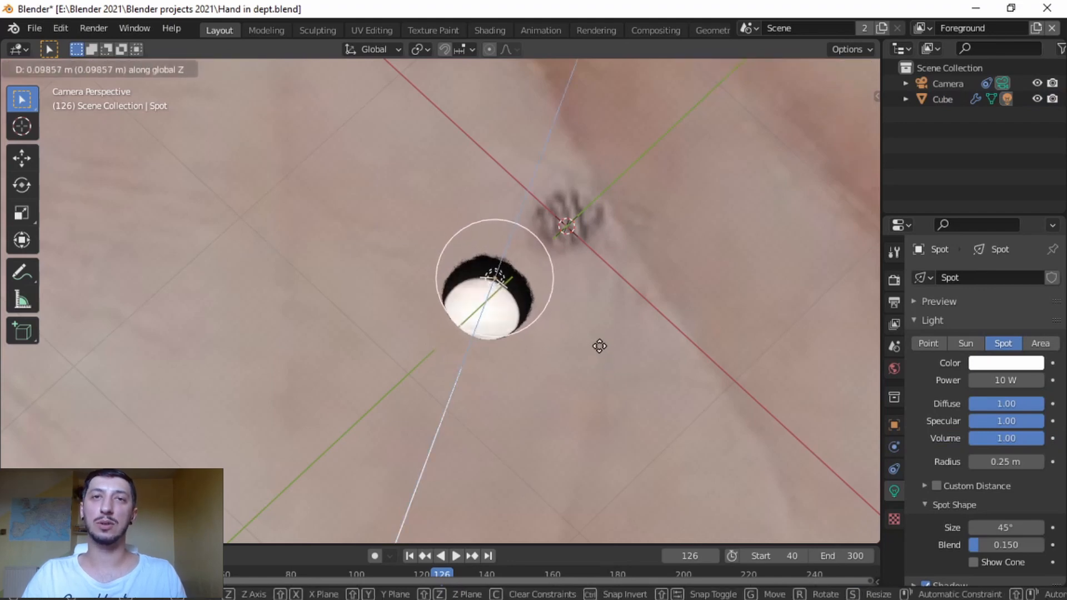
click(600, 345)
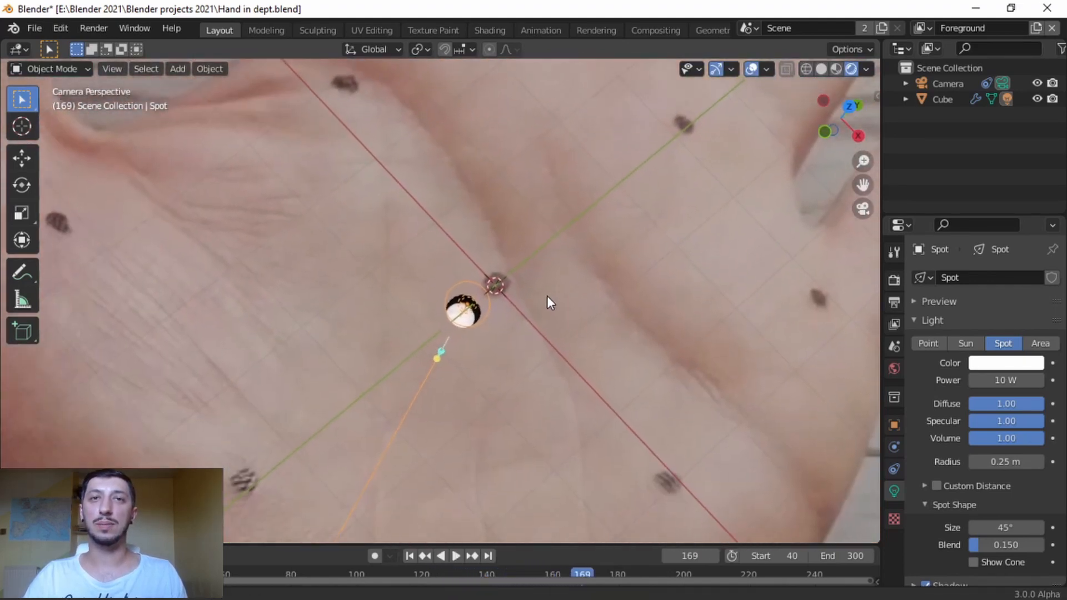
- Check the tiny hole's lighting up close and across the whole hand through frame 228
scroll(617, 287, up, 3)
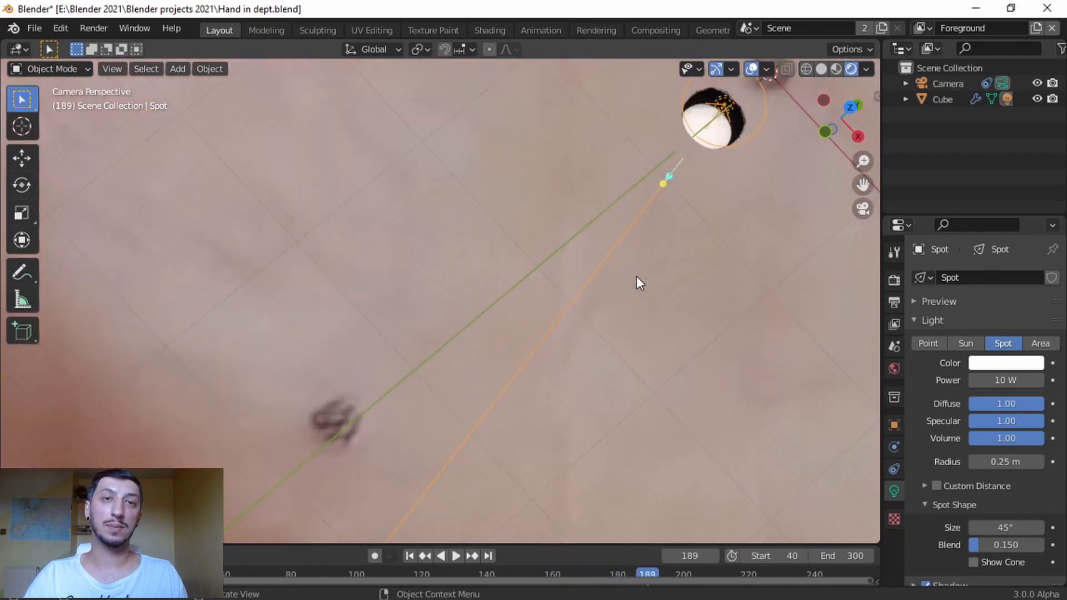
shift+middle_drag(647, 269, 421, 426)
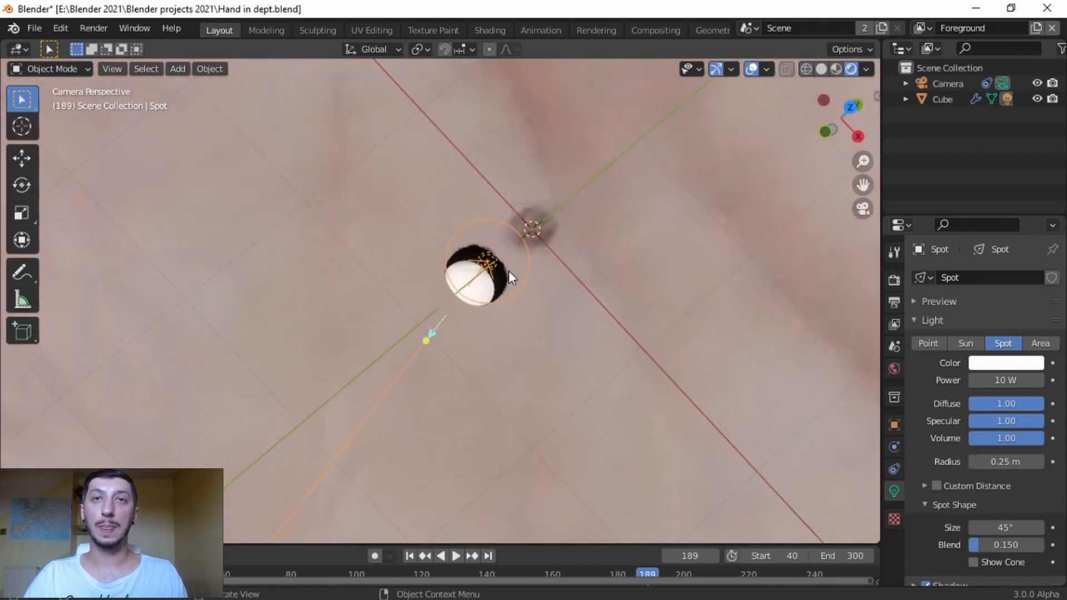
scroll(509, 271, down, 6)
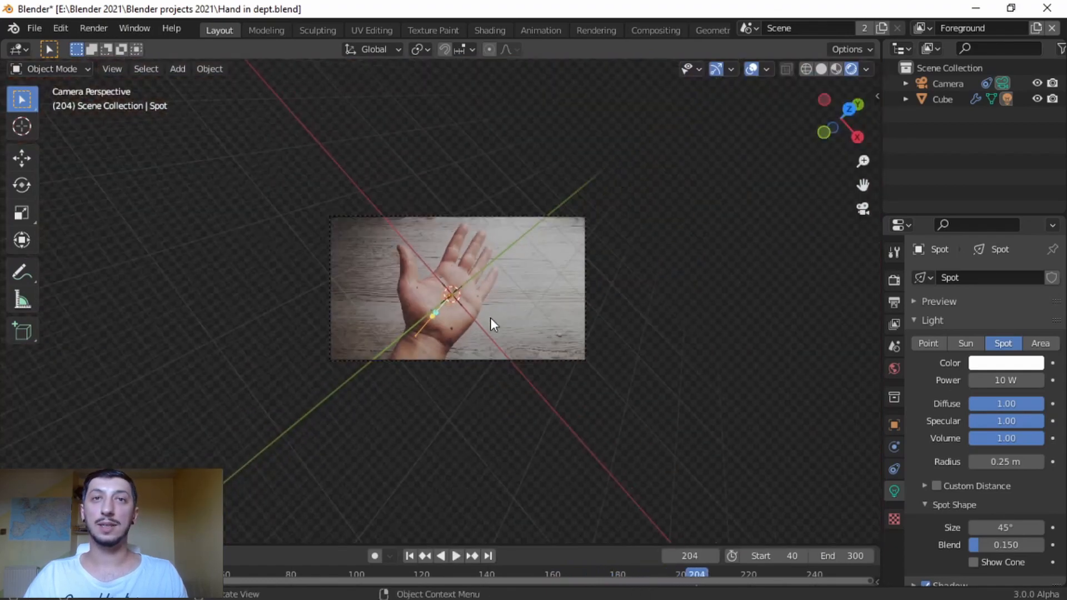
scroll(468, 322, up, 5)
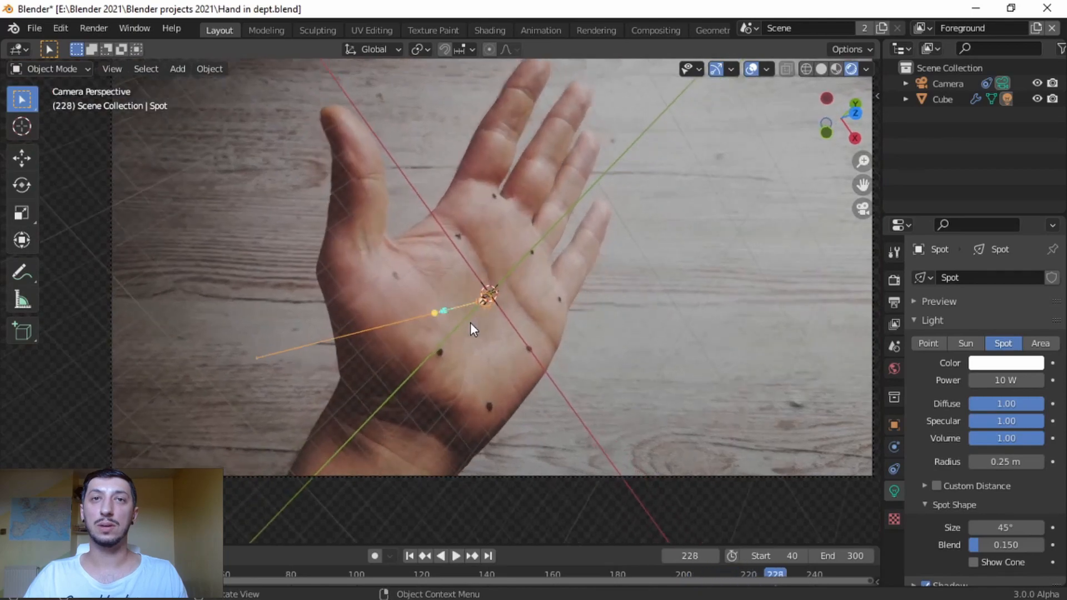
- Play the animation on to frame 281 and inspect the lit hole up close and against the whole hand
scroll(519, 324, up, 6)
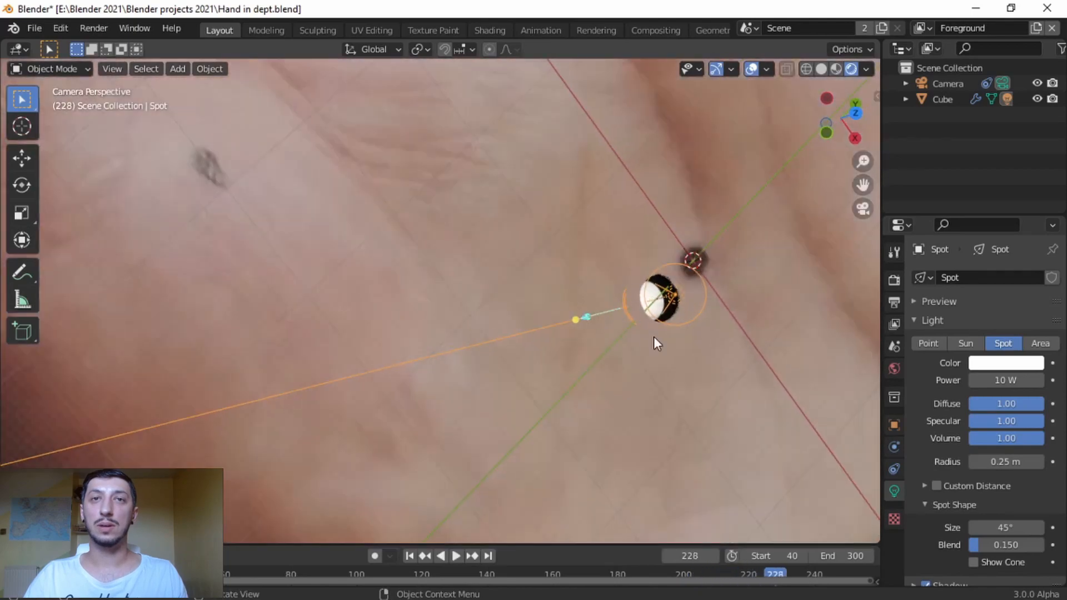
scroll(653, 336, down, 5)
key(space)
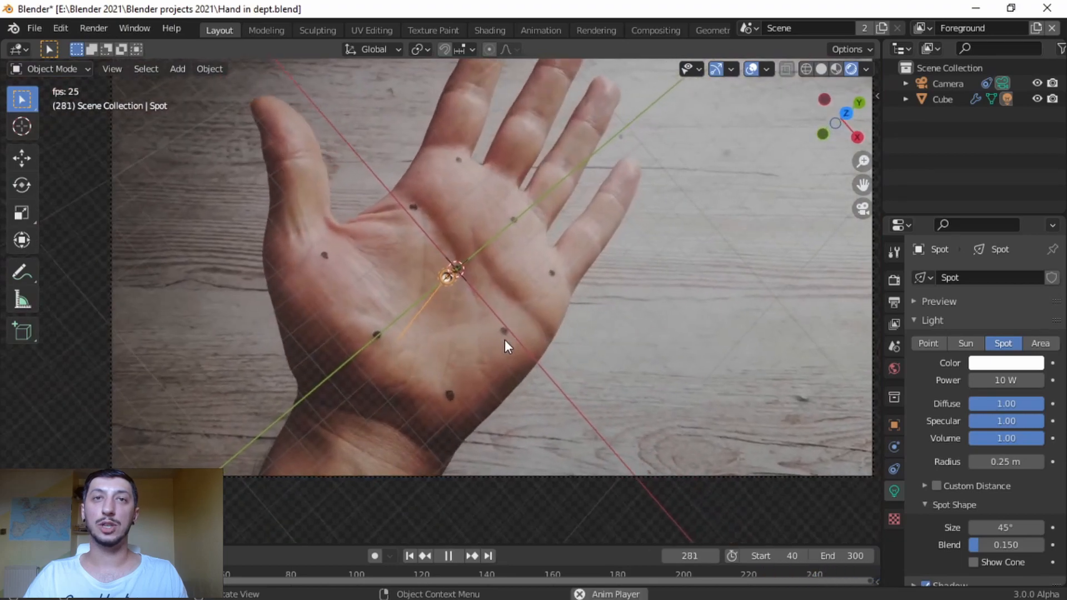
key(space)
scroll(501, 341, up, 4)
scroll(581, 378, down, 4)
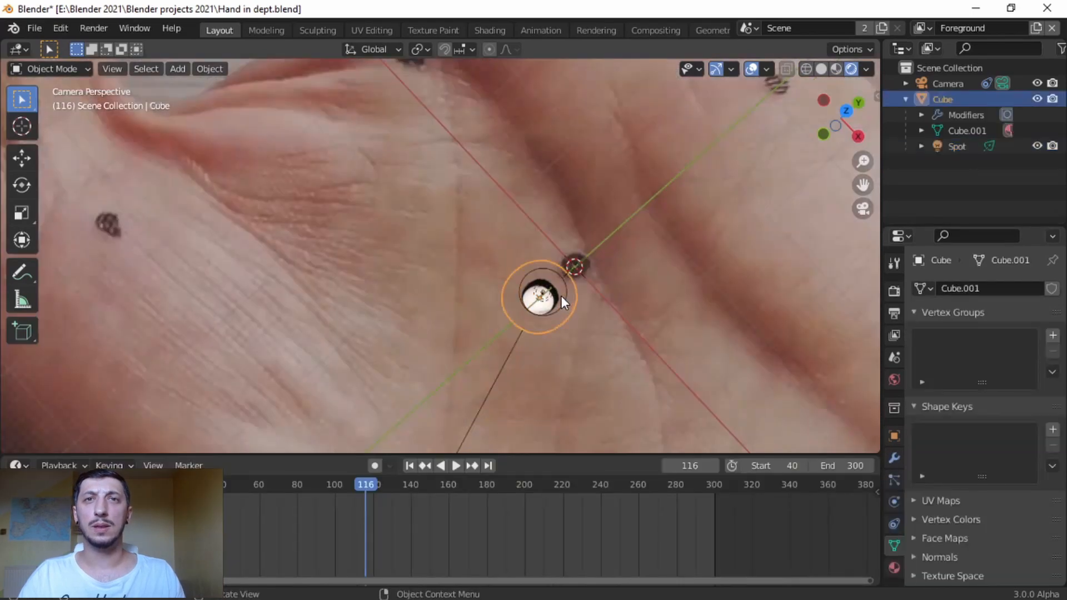
- Switch to the Shading workspace and display the Inner hand material's nodes with the hole framed up close
click(489, 30)
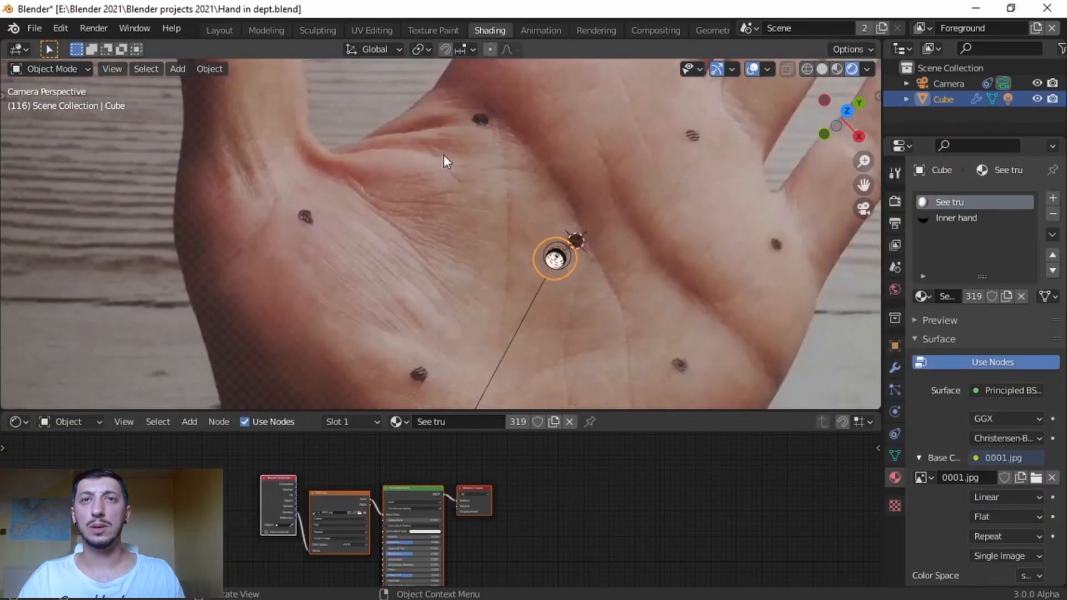
middle_drag(372, 493, 484, 495)
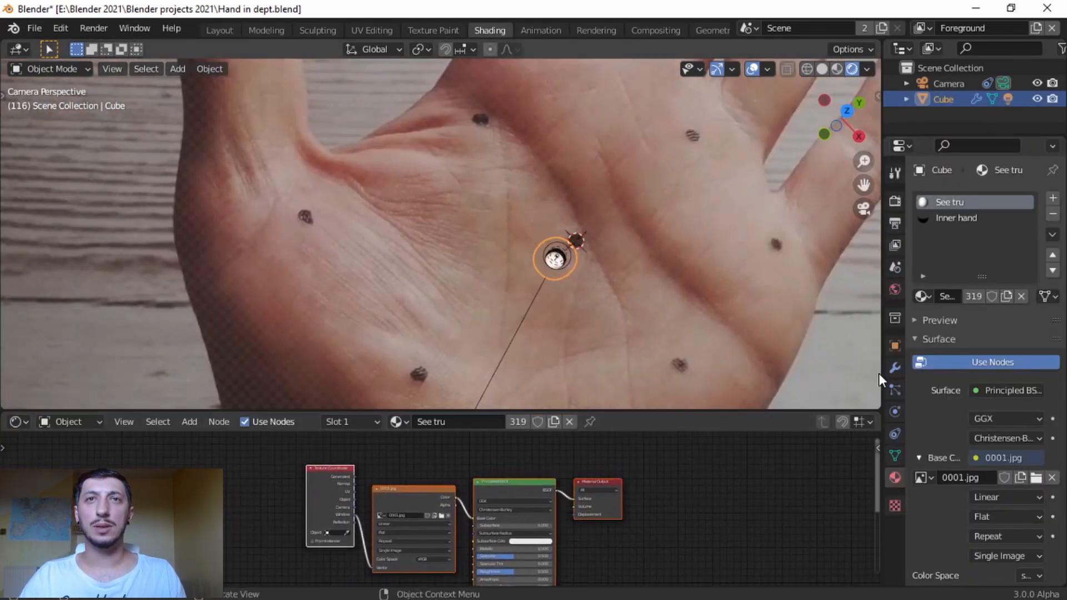
click(962, 217)
scroll(621, 322, up, 5)
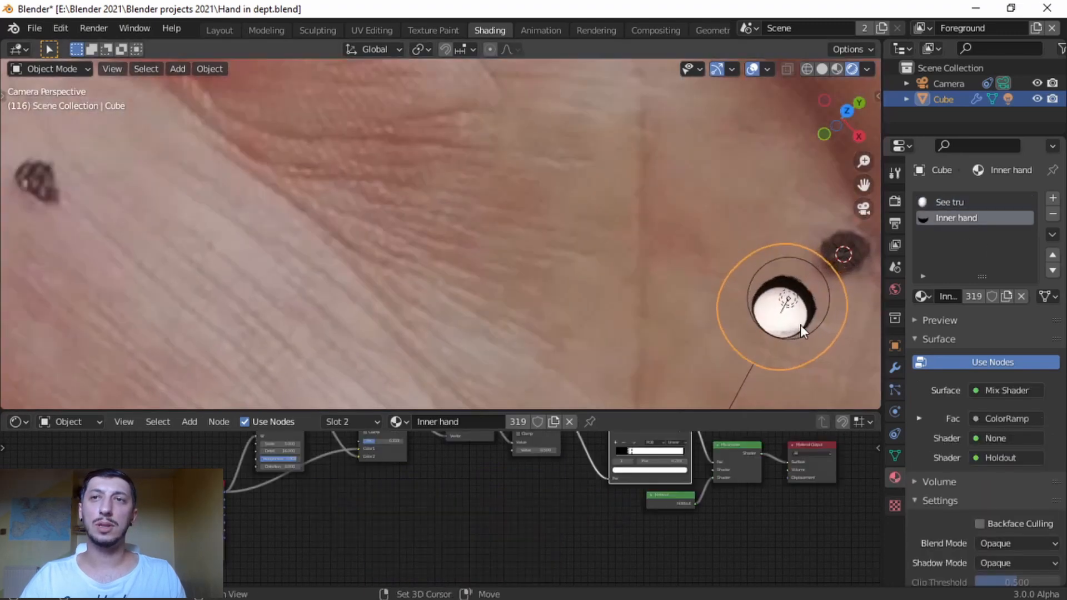
shift+middle_drag(798, 327, 548, 237)
scroll(664, 494, down, 2)
scroll(664, 495, up, 3)
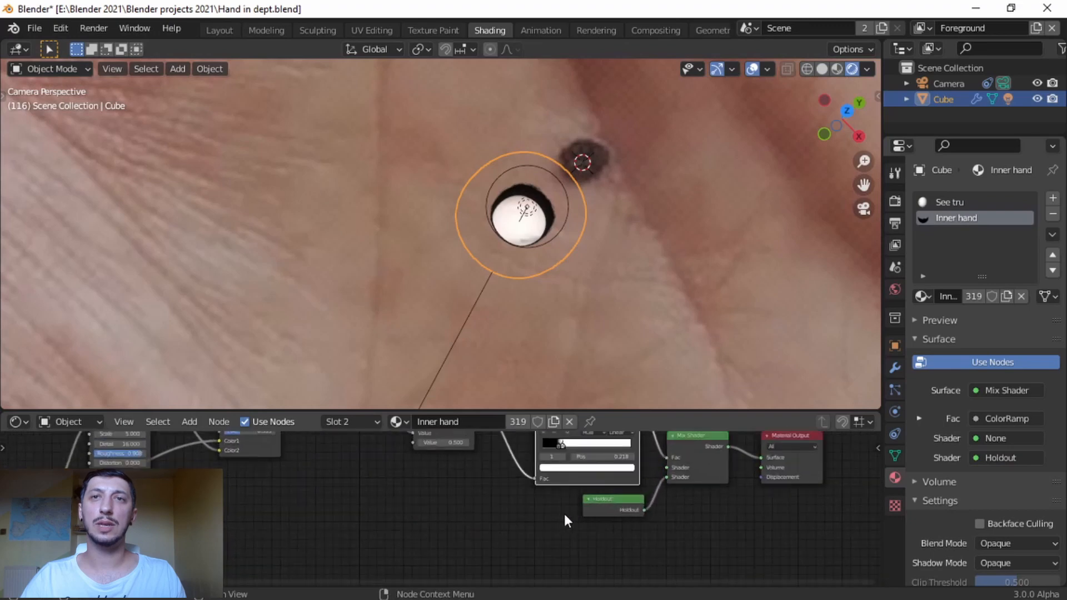
- Move both ColorRamp stops of the Inner hand material toward white, placing the black stop at 0.332, to widen the hole's dark rim
scroll(549, 512, up, 2)
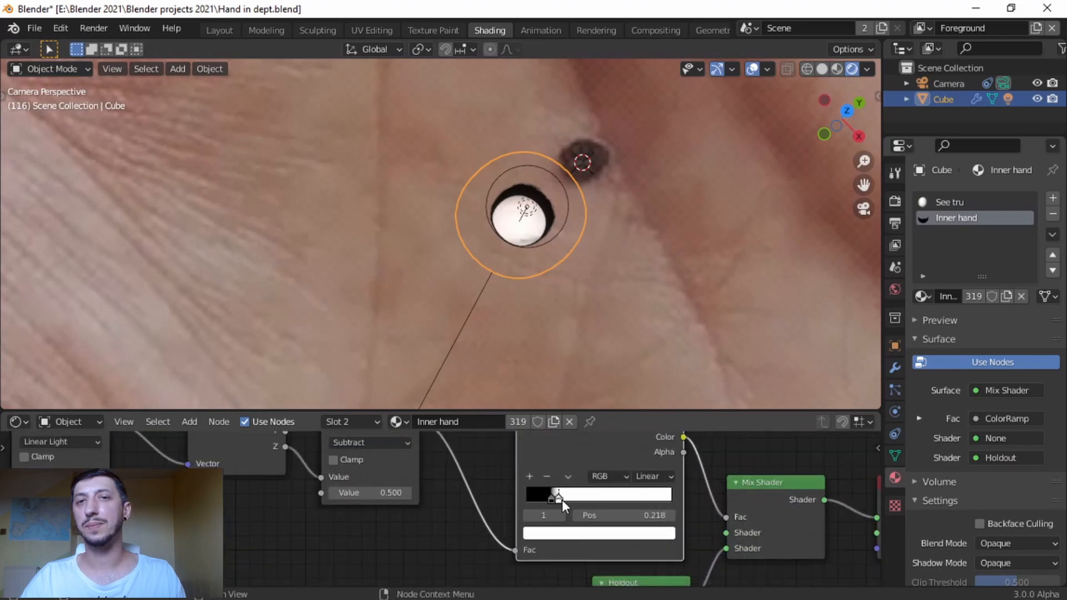
drag(562, 499, 585, 505)
click(742, 351)
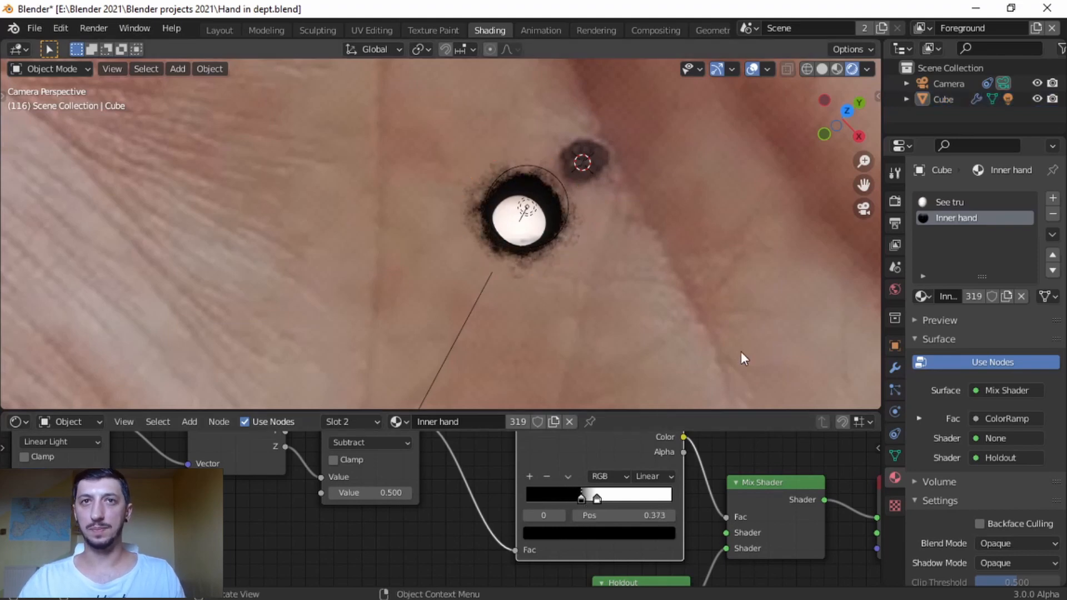
scroll(549, 264, up, 2)
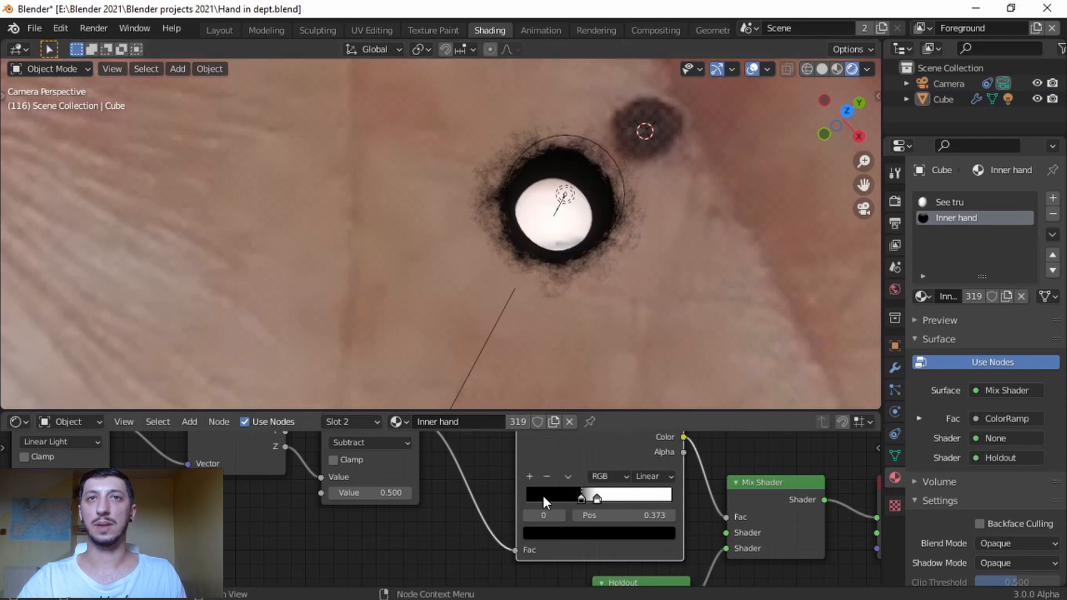
drag(579, 497, 573, 499)
- Examine the hole's dark, soft rim up close and against the whole hand in the camera view
scroll(624, 296, down, 5)
scroll(493, 296, up, 5)
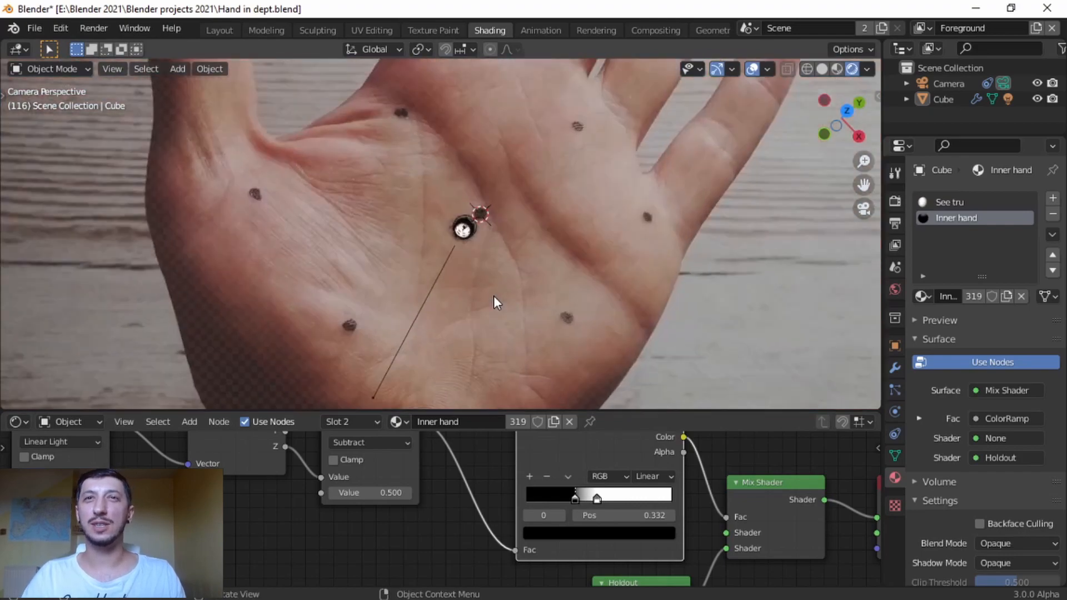
scroll(496, 294, down, 6)
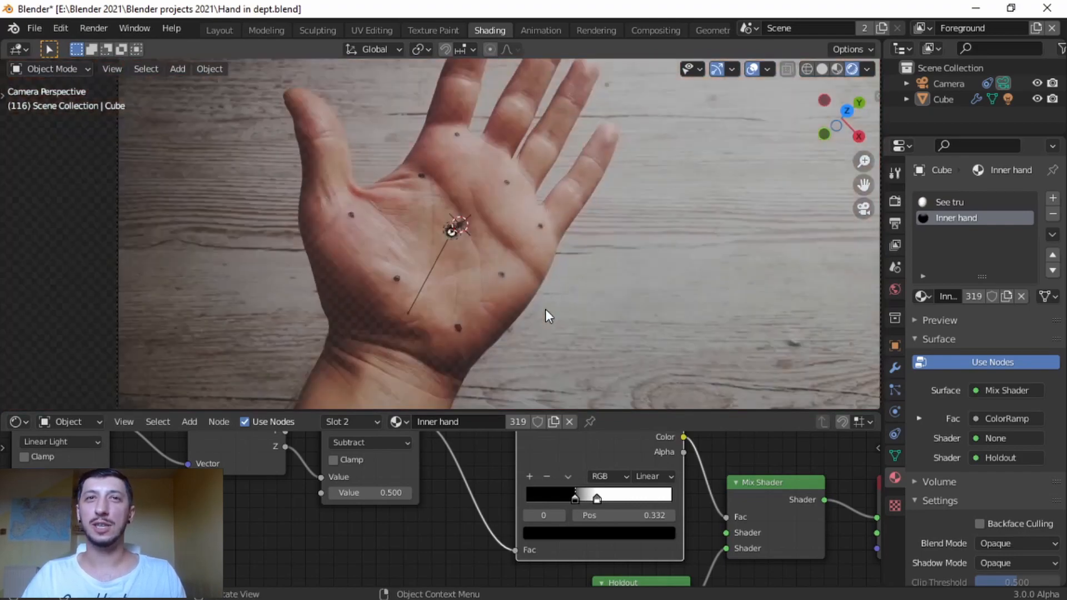
scroll(546, 309, up, 3)
scroll(511, 304, up, 5)
middle_drag(611, 301, 640, 231)
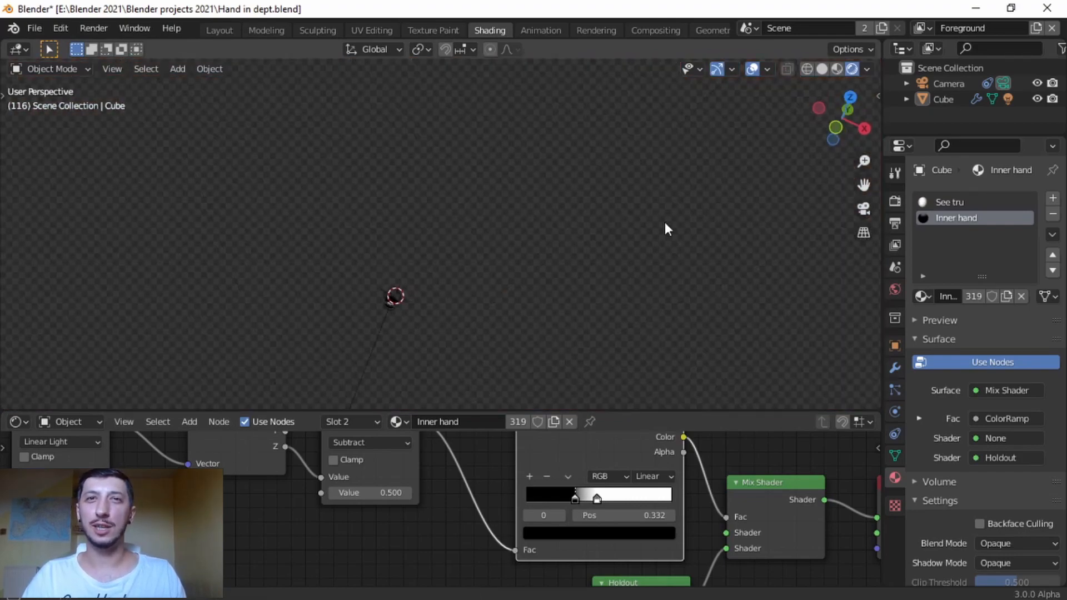
key(KP_0)
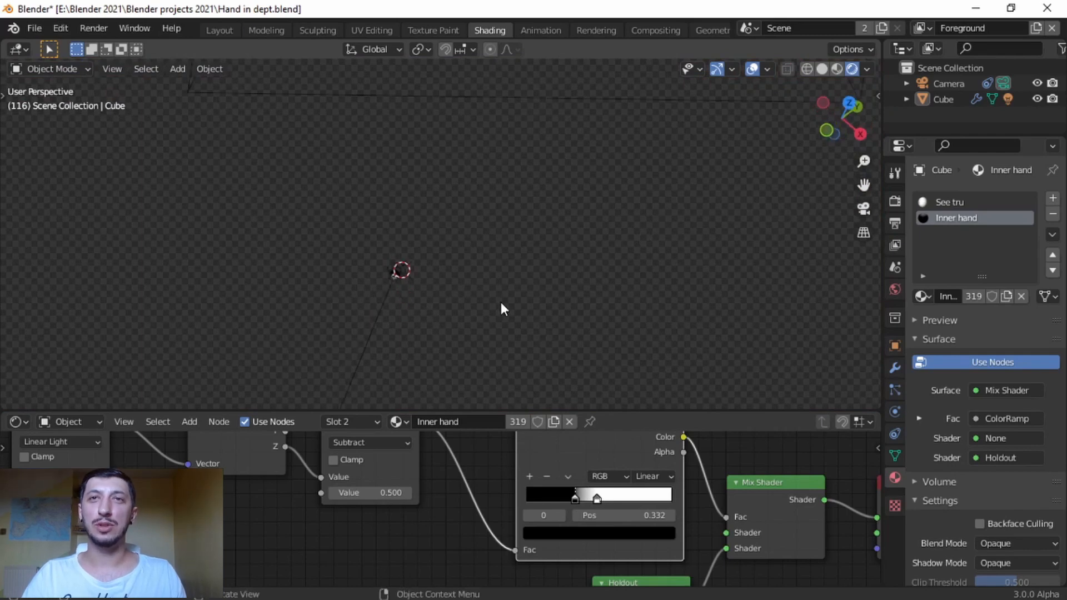
scroll(592, 287, down, 4)
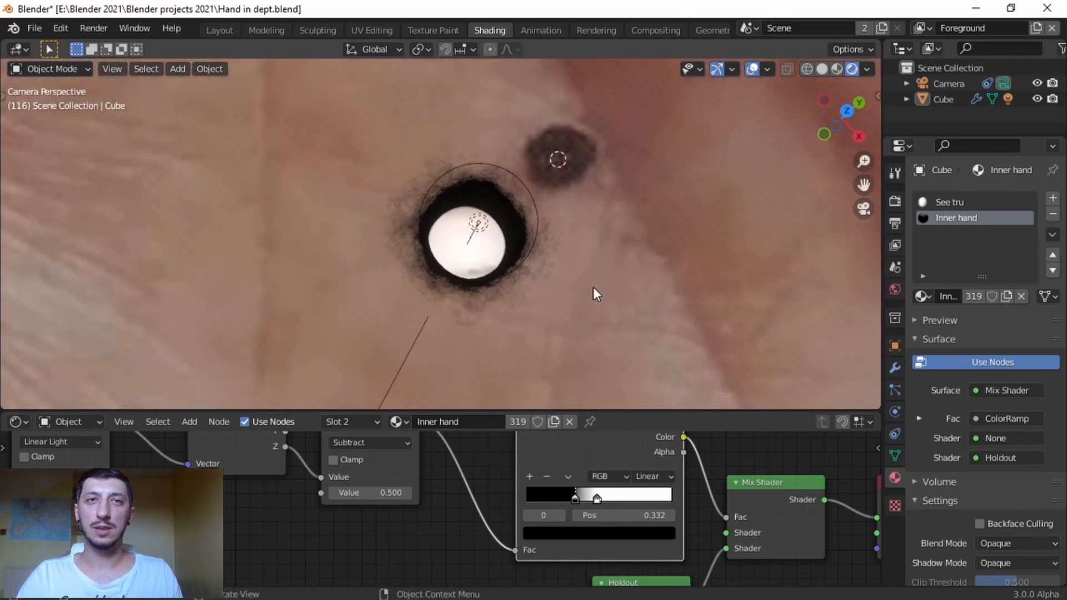
scroll(523, 289, up, 4)
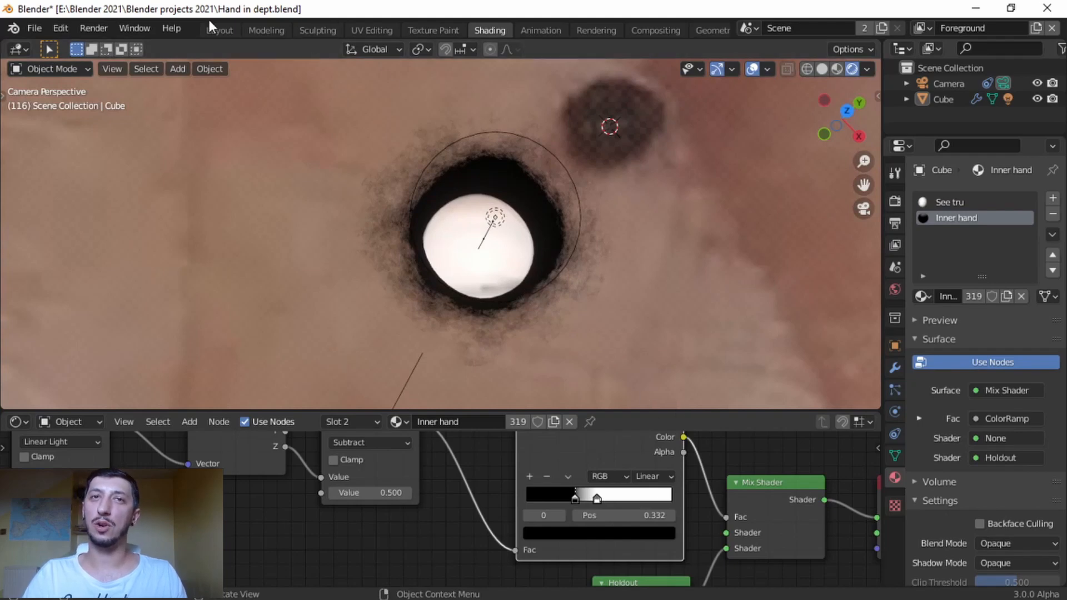
- Return to the Layout workspace, select the hole object, and frame its underside outside the camera view
click(220, 30)
scroll(611, 389, up, 2)
scroll(598, 355, up, 4)
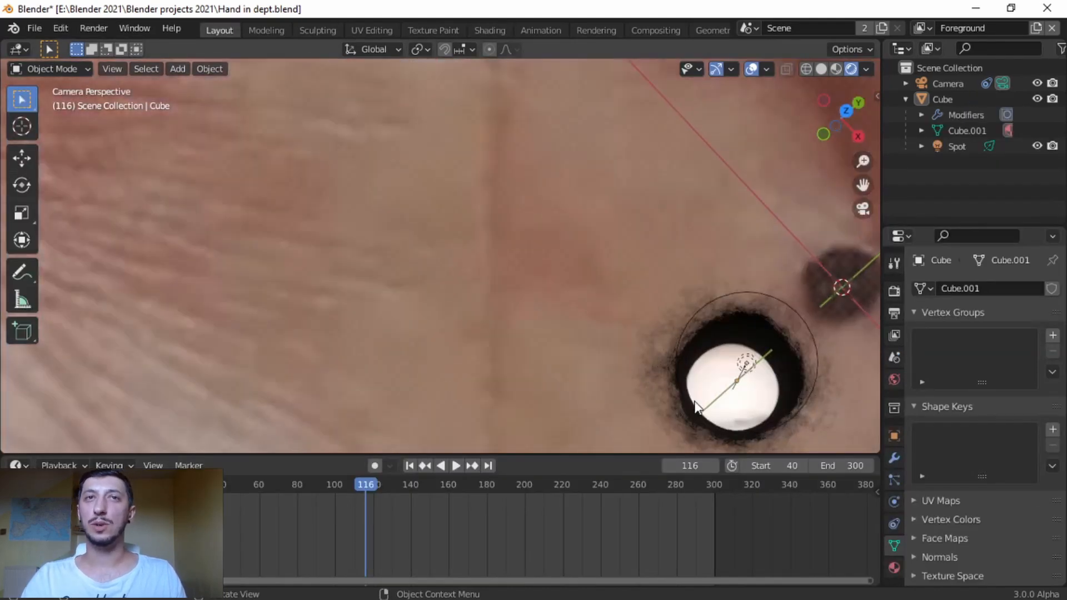
click(674, 400)
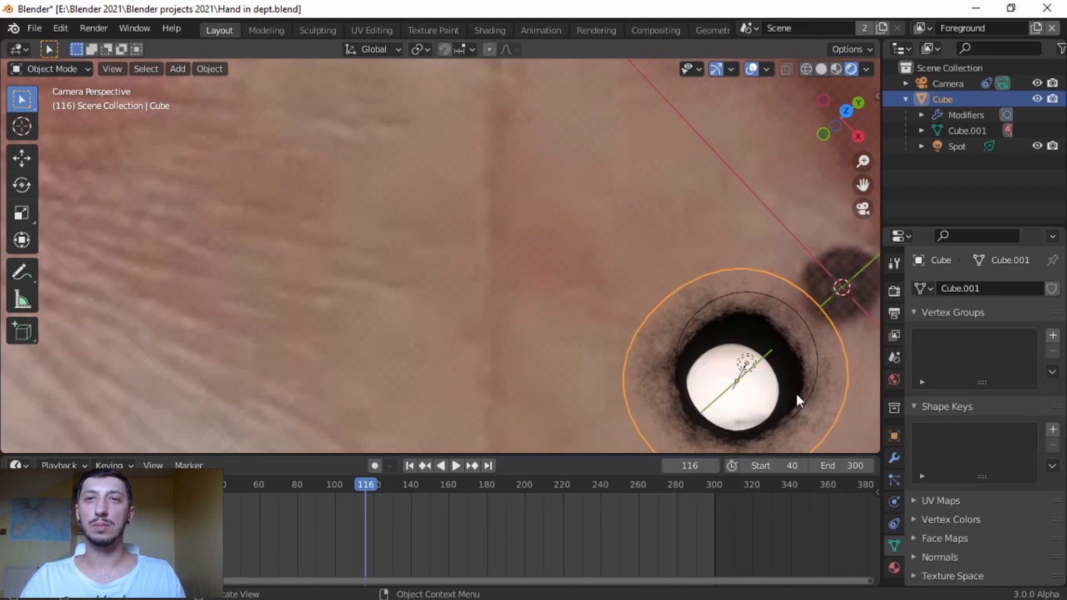
key(KP_Decimal)
middle_drag(492, 380, 485, 332)
scroll(486, 335, up, 5)
shift+middle_drag(555, 351, 517, 328)
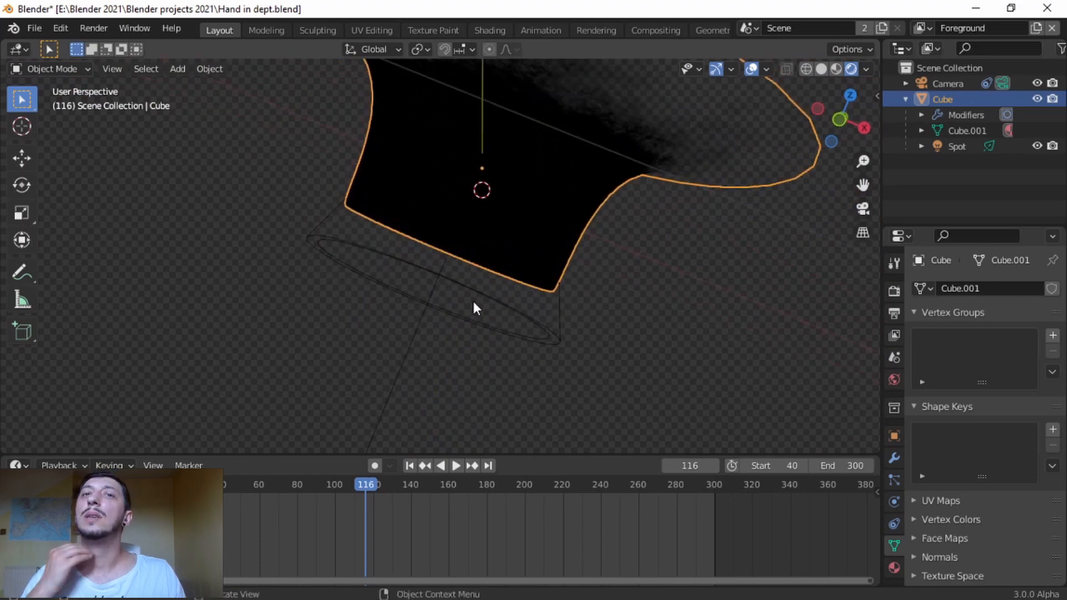
- Select the hole mesh's bottom face in Edit Mode and move it about 0.33 m down along the global Z axis
key(Tab)
middle_drag(505, 300, 520, 240)
click(476, 237)
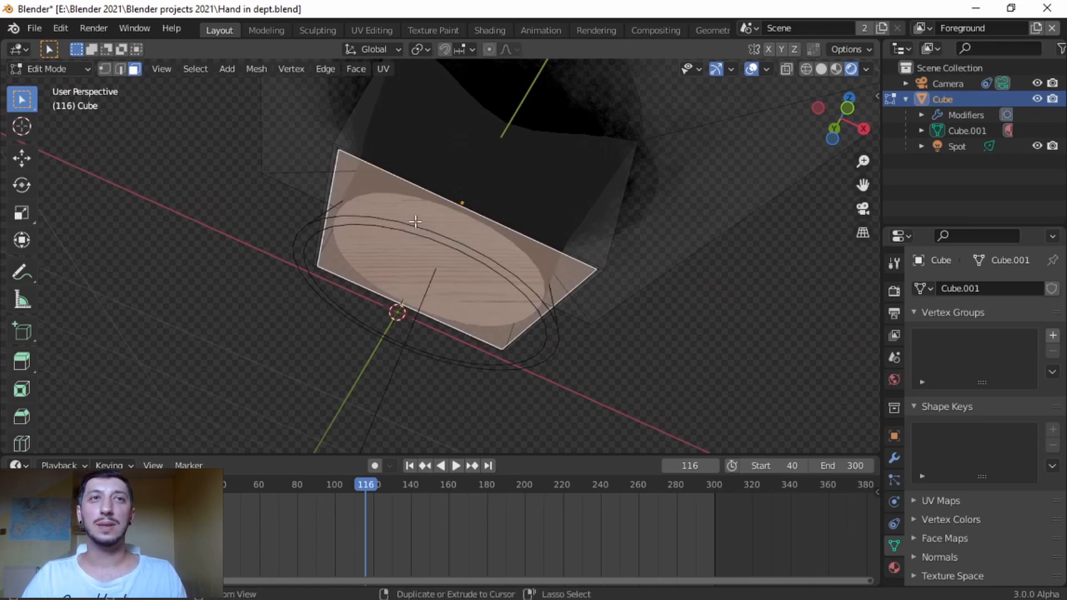
key(ctrl+KP_Add)
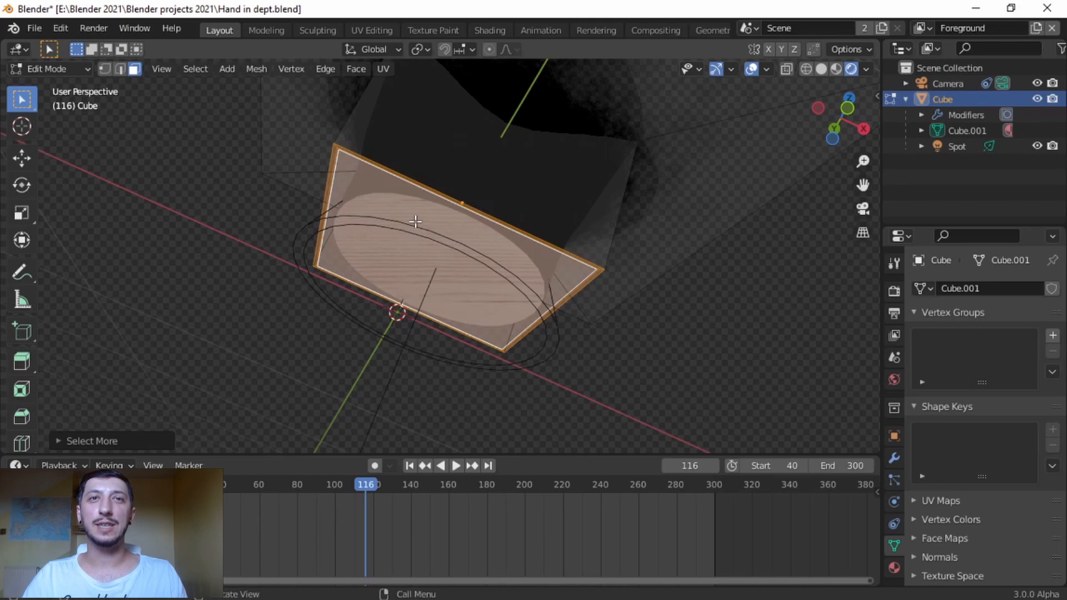
key(KP_0)
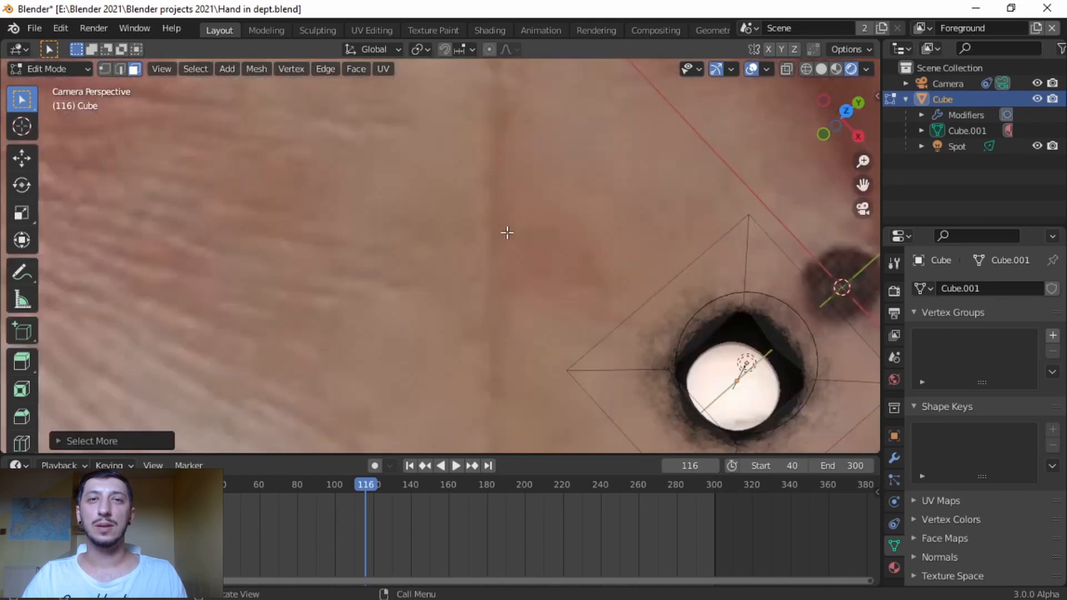
shift+middle_drag(796, 440, 578, 300)
key(g)
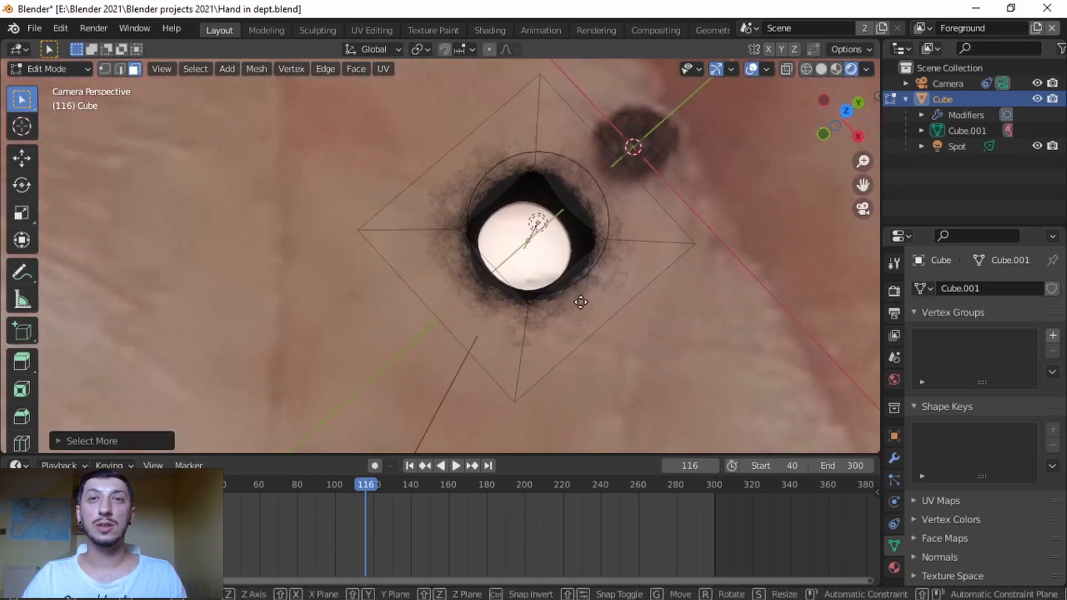
key(z)
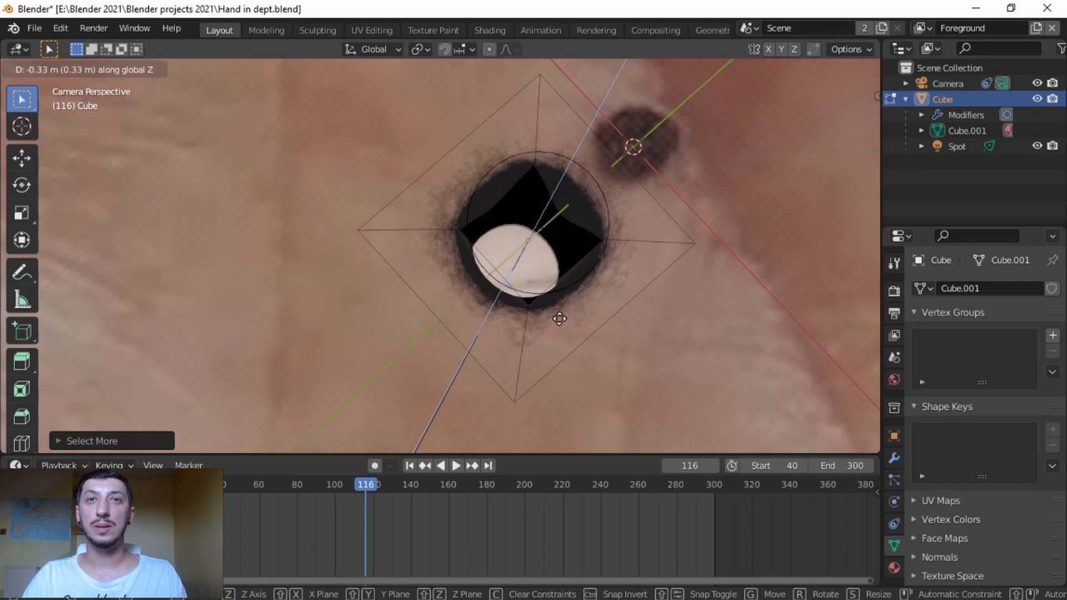
click(560, 318)
- Raise the hole's bottom face by about 0.27 m along the global Z axis and return to the camera view
key(KP_0)
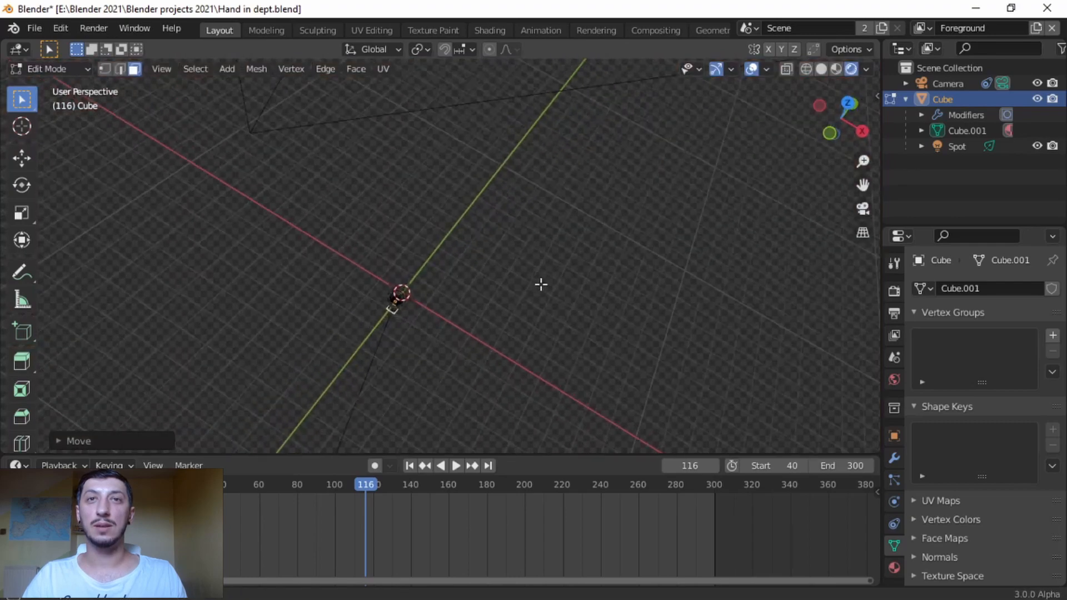
key(KP_Decimal)
middle_drag(502, 344, 540, 263)
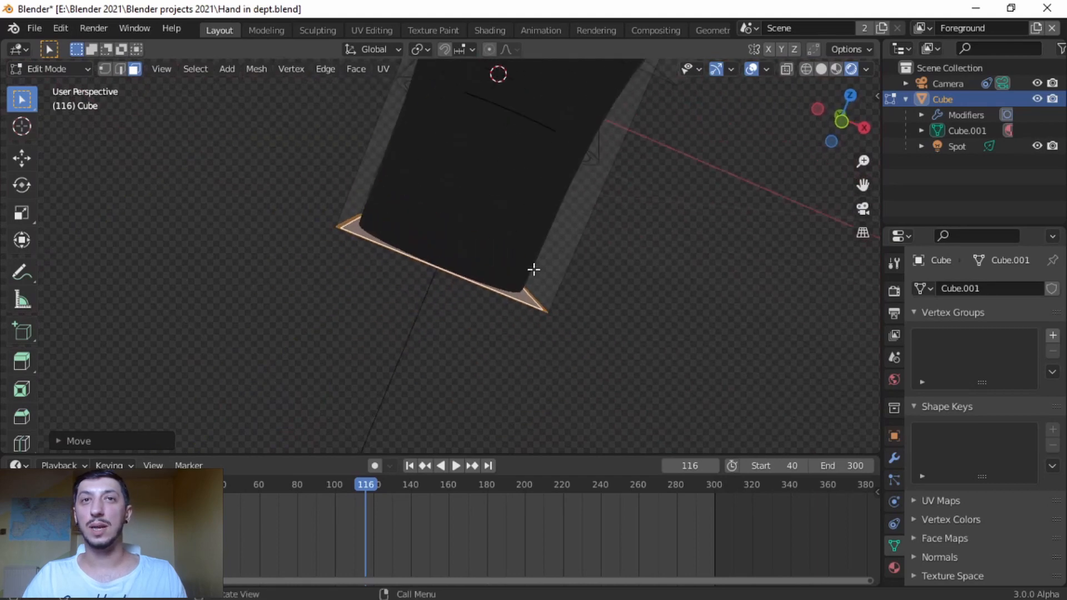
key(g)
key(z)
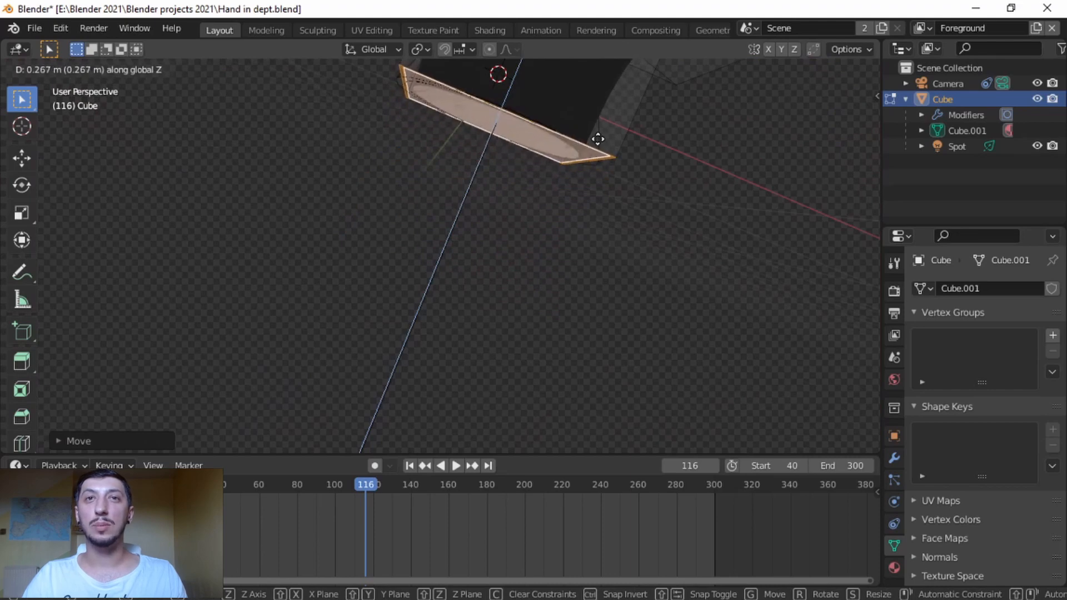
click(596, 142)
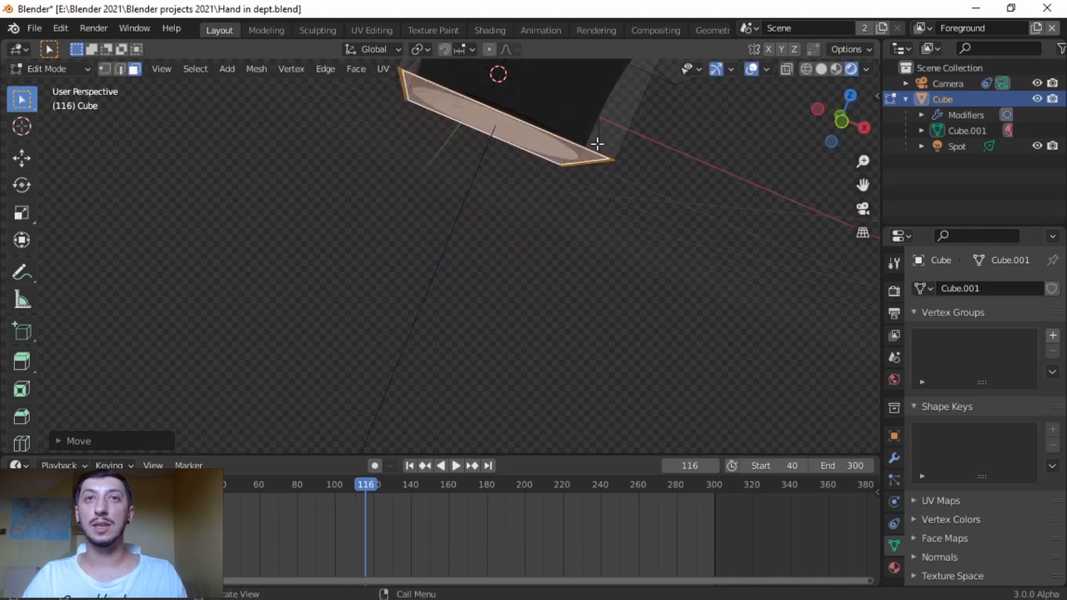
key(KP_0)
- Leave Edit Mode, play the animation, step back to frame 236, and inspect the hole's depth up close
scroll(592, 303, down, 6)
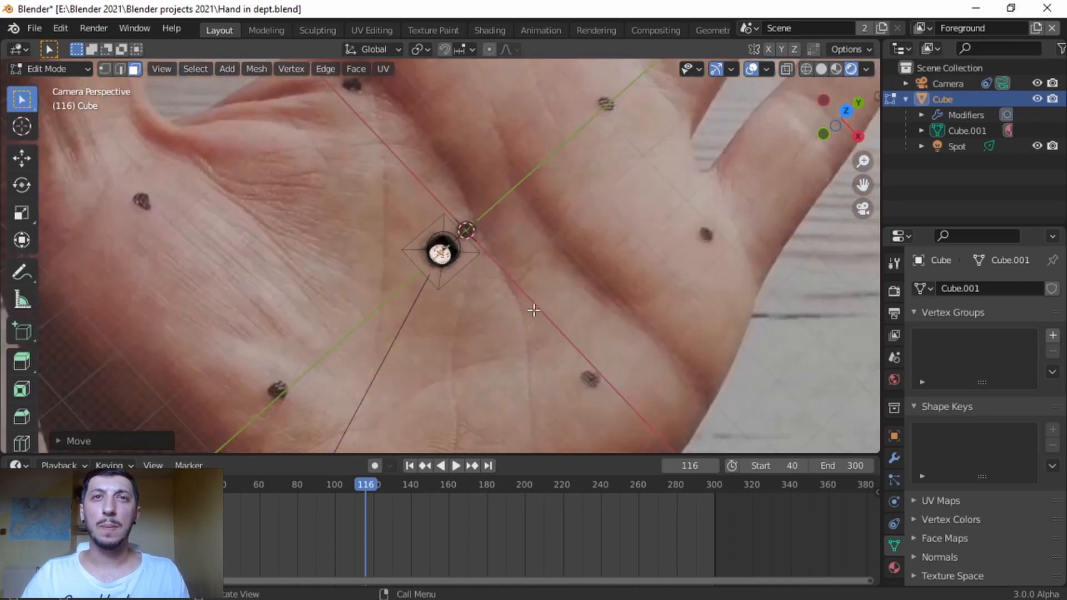
key(Tab)
key(space)
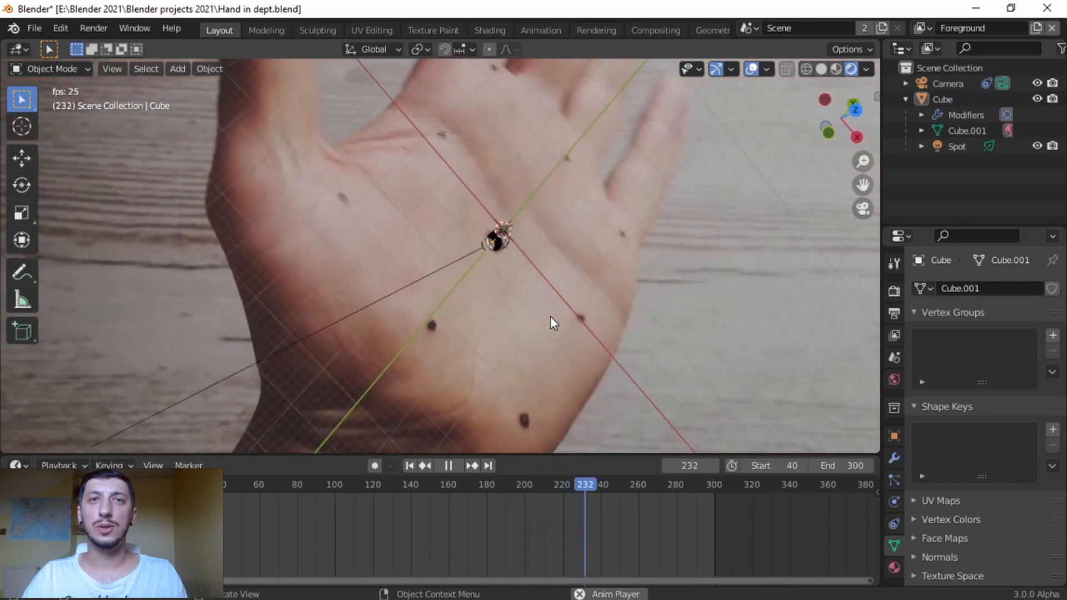
key(space)
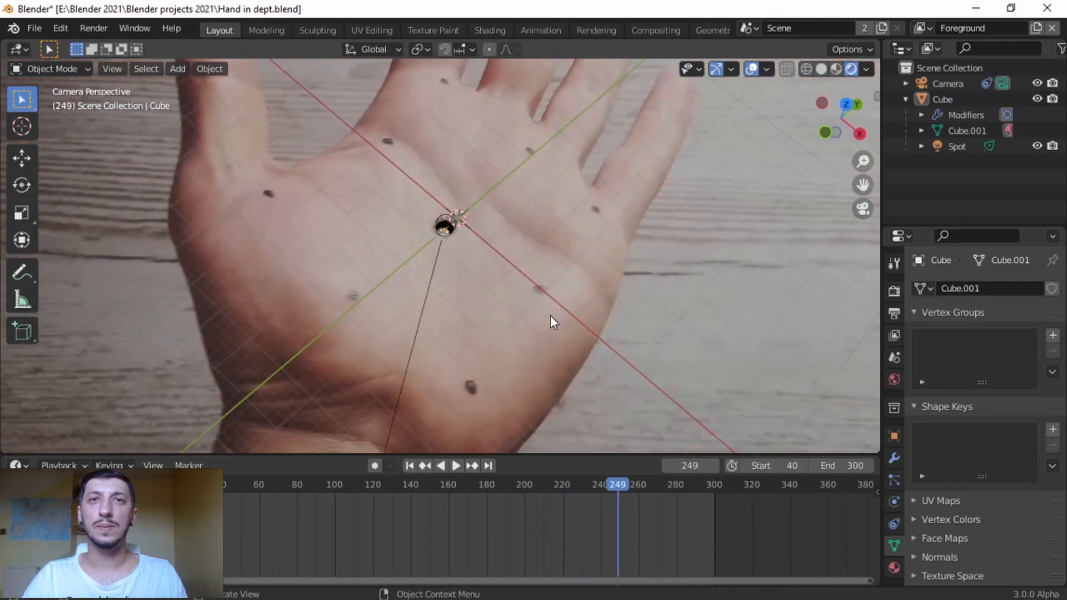
key(Left)
key(Left)
key(Left)
key(Left)
key(Left)
key(Left)
key(Left)
key(Left)
key(Left)
key(Left)
key(Left)
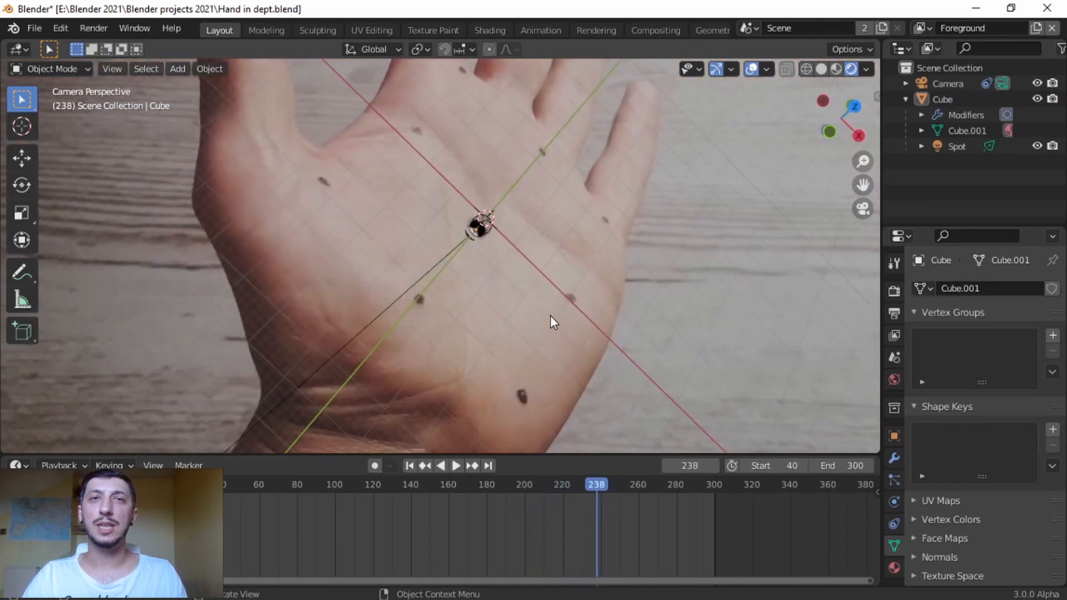
key(Left)
key(Left)
scroll(559, 272, up, 3)
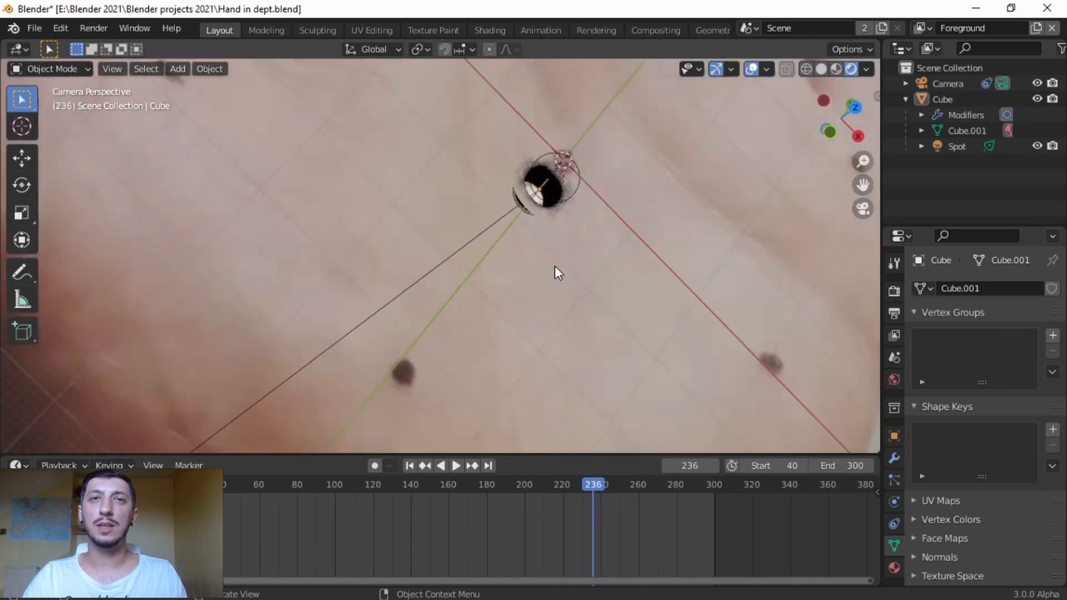
scroll(555, 266, up, 4)
shift+middle_drag(635, 169, 452, 302)
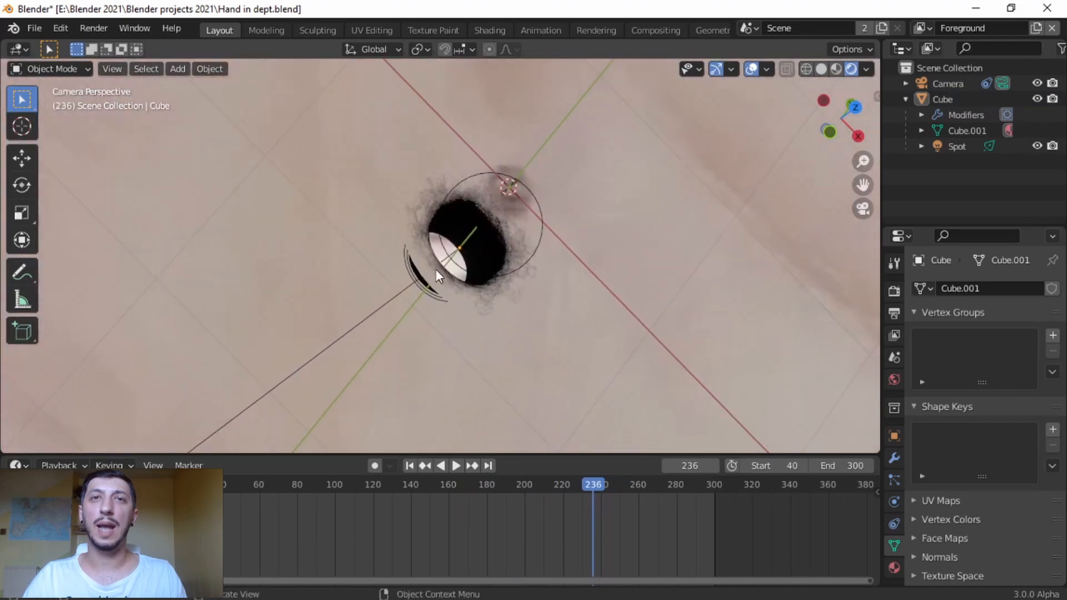
- In Edit Mode, move the selected outer edge of the hole mesh about -0.06 m along the global Y axis
click(431, 284)
key(Tab)
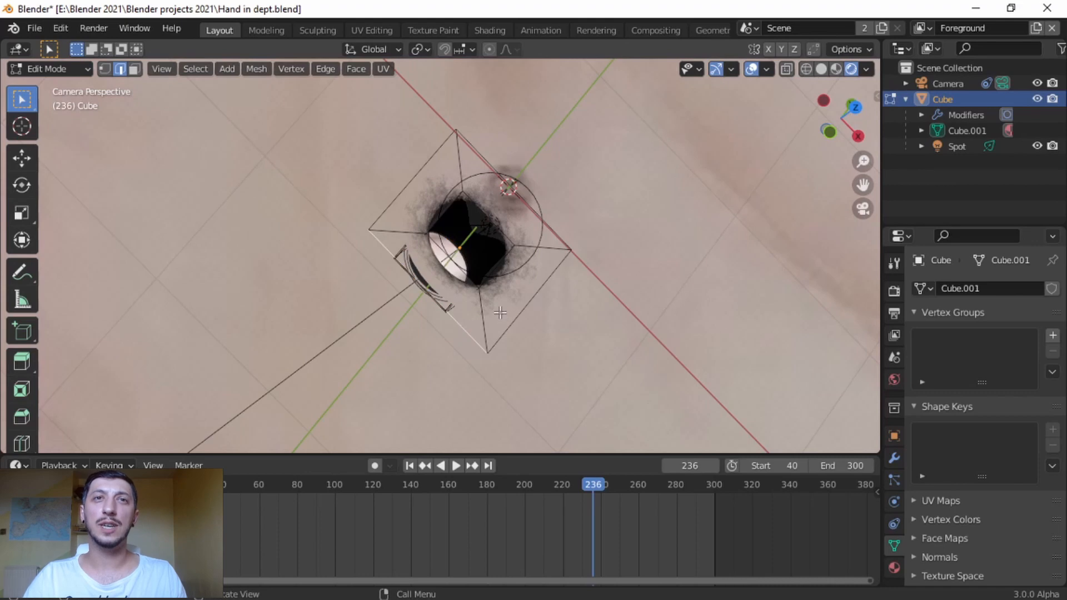
key(g)
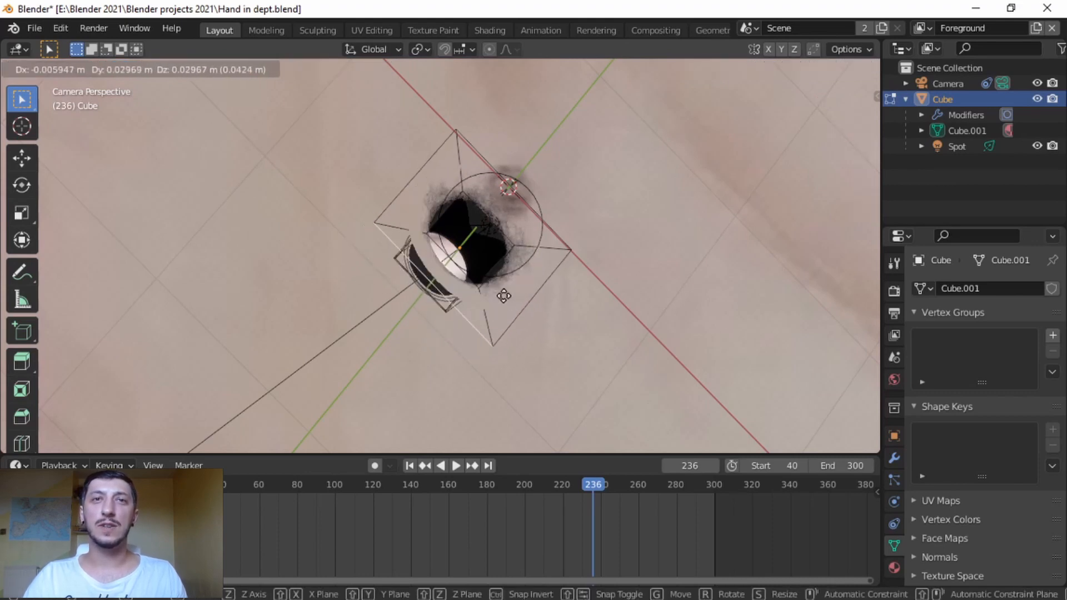
key(y)
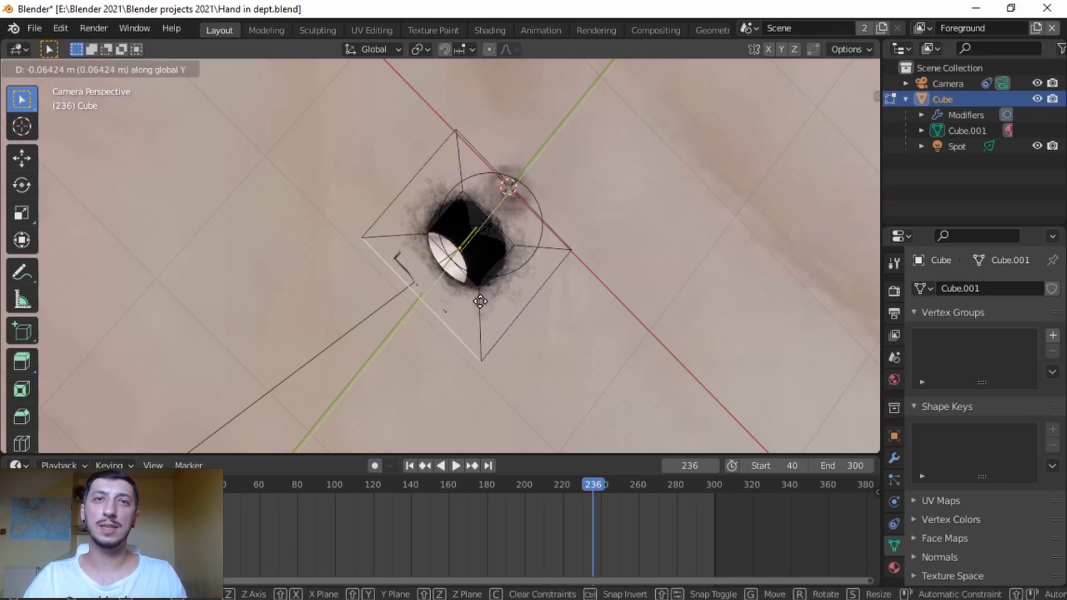
click(478, 302)
- Play the animation, leave Edit Mode and deselect the hole, and inspect its edge up close around frame 239
key(space)
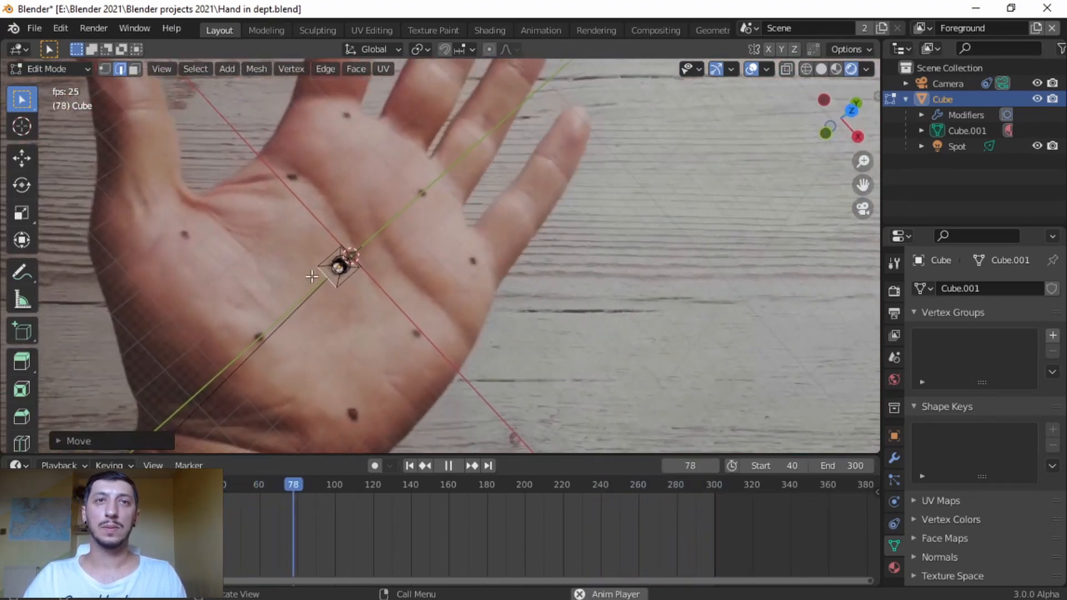
key(Tab)
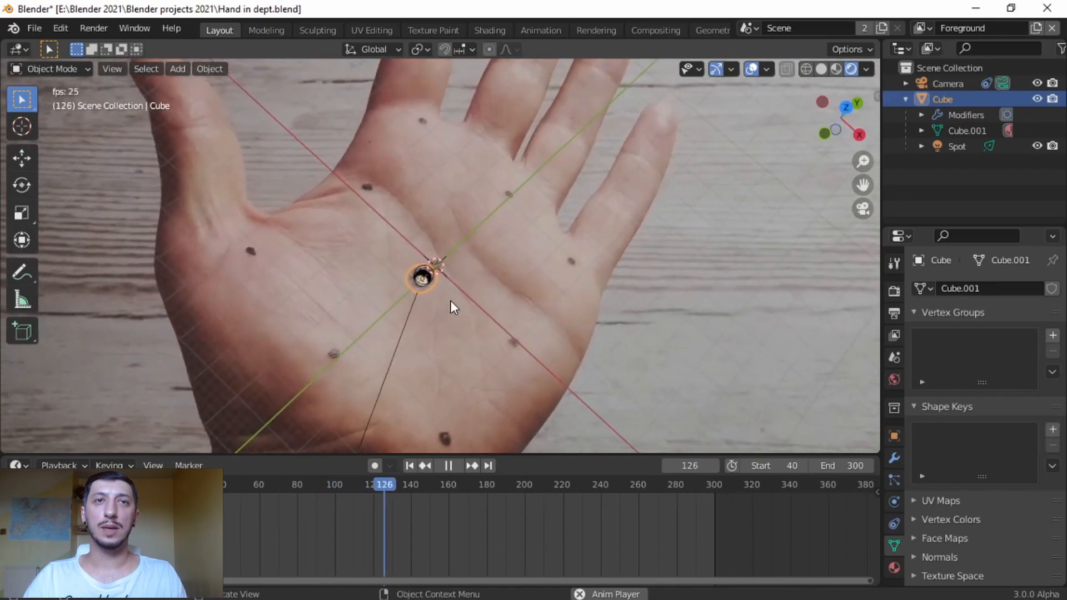
click(610, 298)
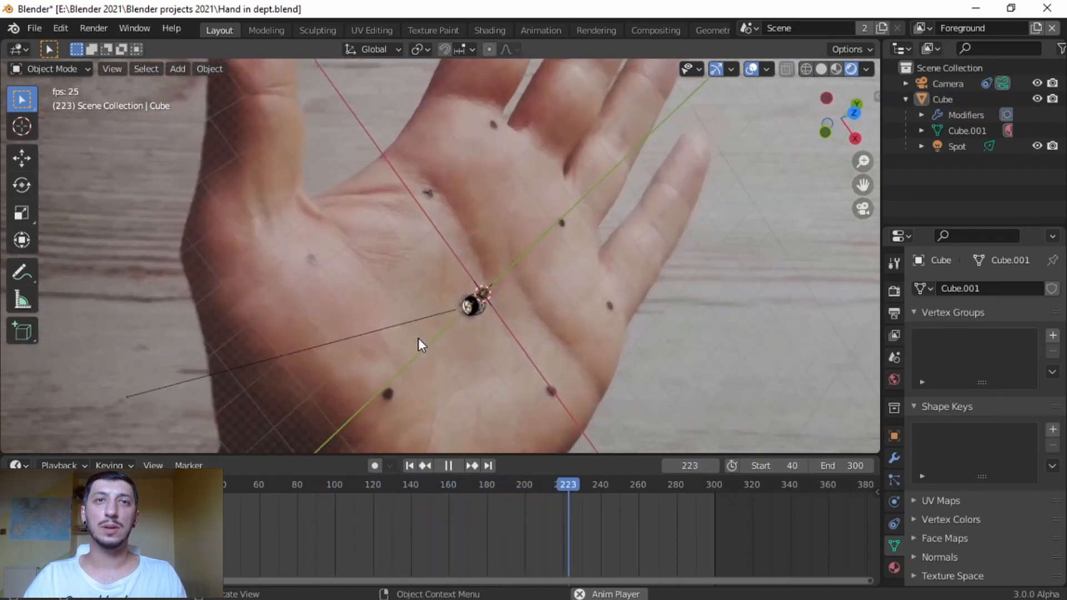
key(space)
scroll(436, 282, up, 5)
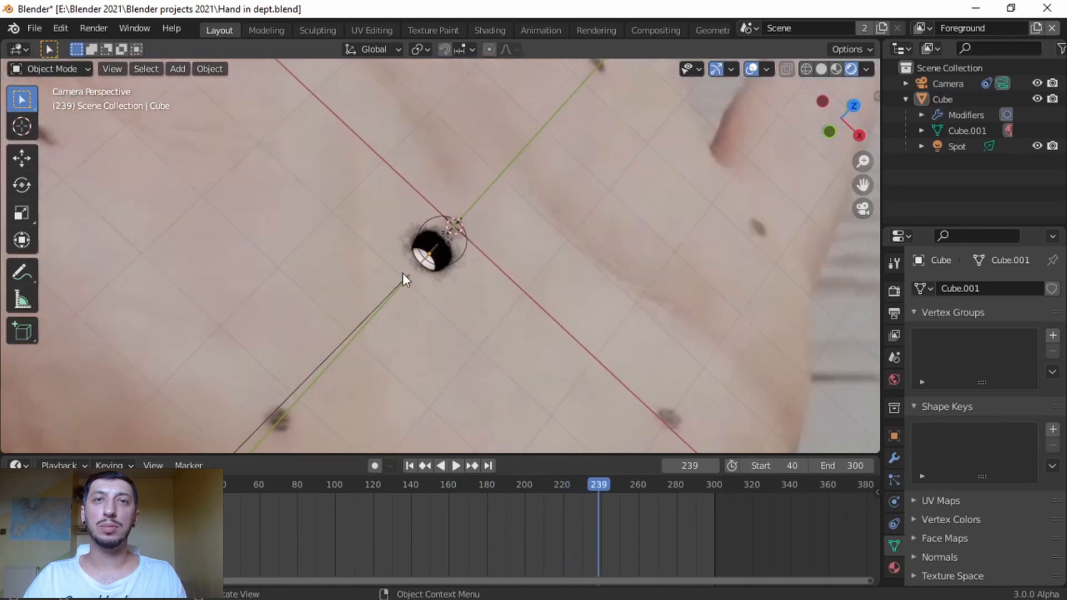
scroll(470, 302, down, 8)
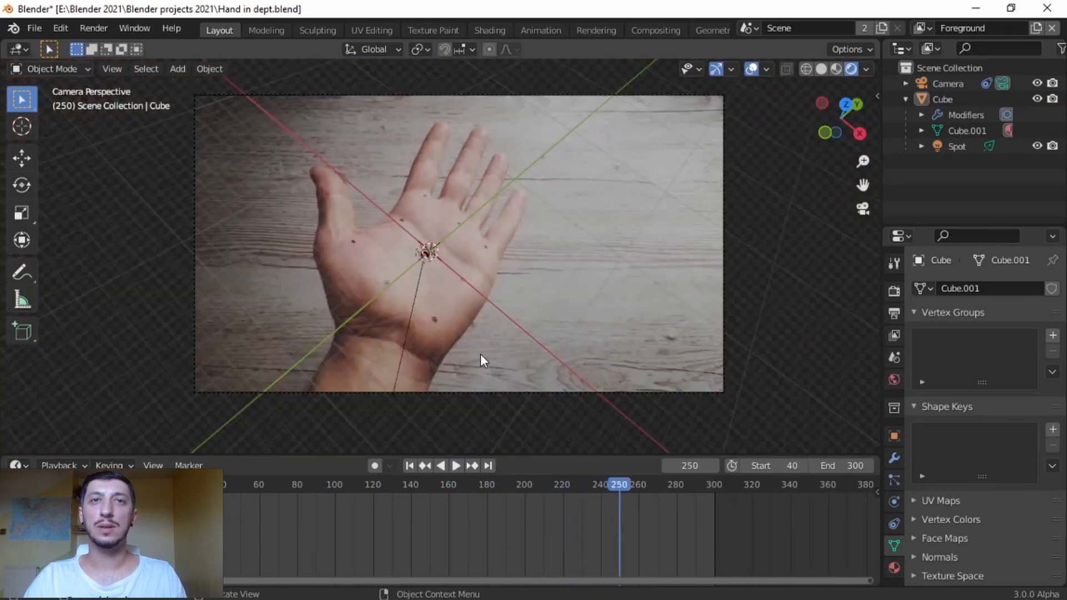
- Go to frame 146 and add a plane over the palm of the hand
drag(619, 485, 422, 485)
scroll(466, 302, up, 5)
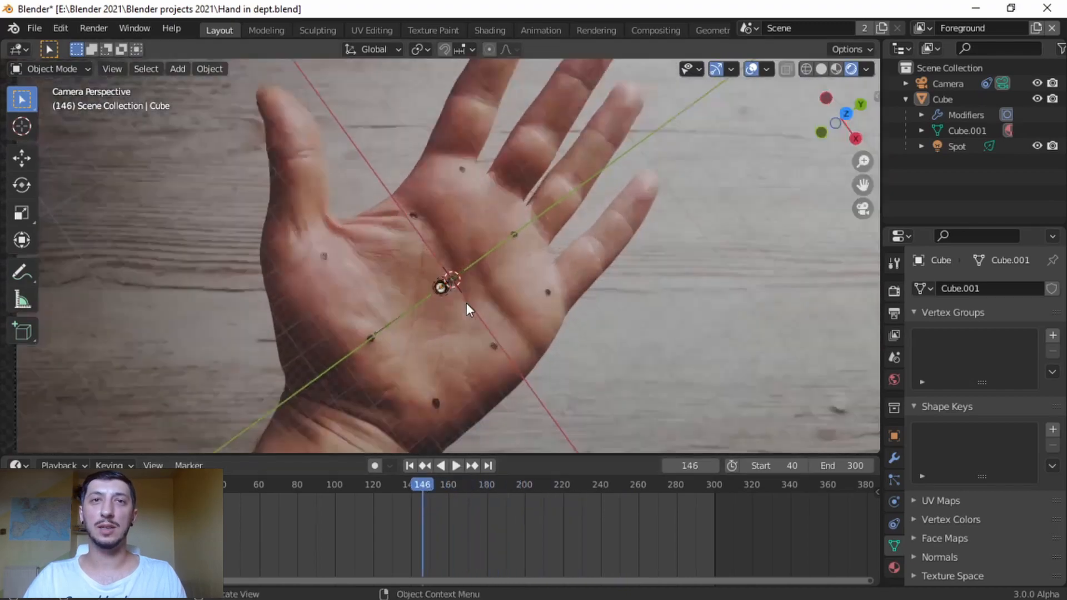
shift+middle_drag(565, 267, 557, 300)
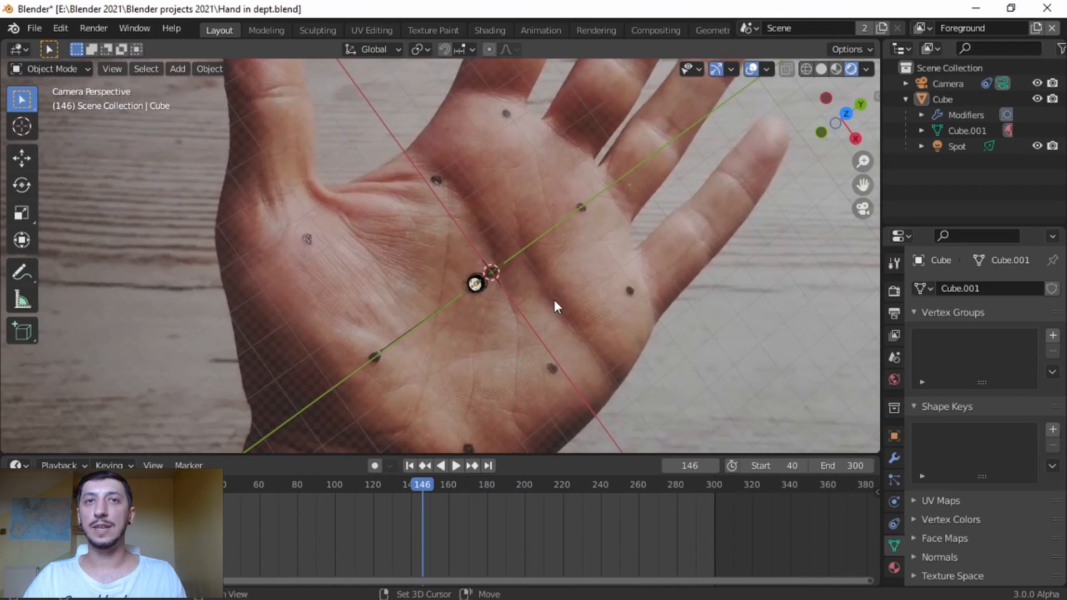
click(905, 99)
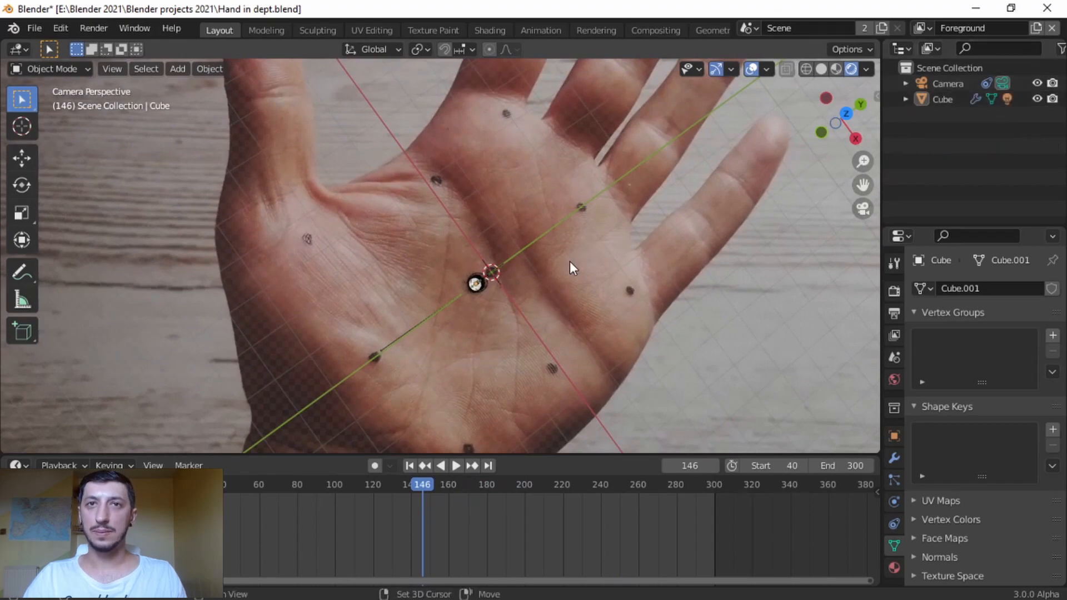
key(shift+a)
mouse_move(570, 261)
click(630, 259)
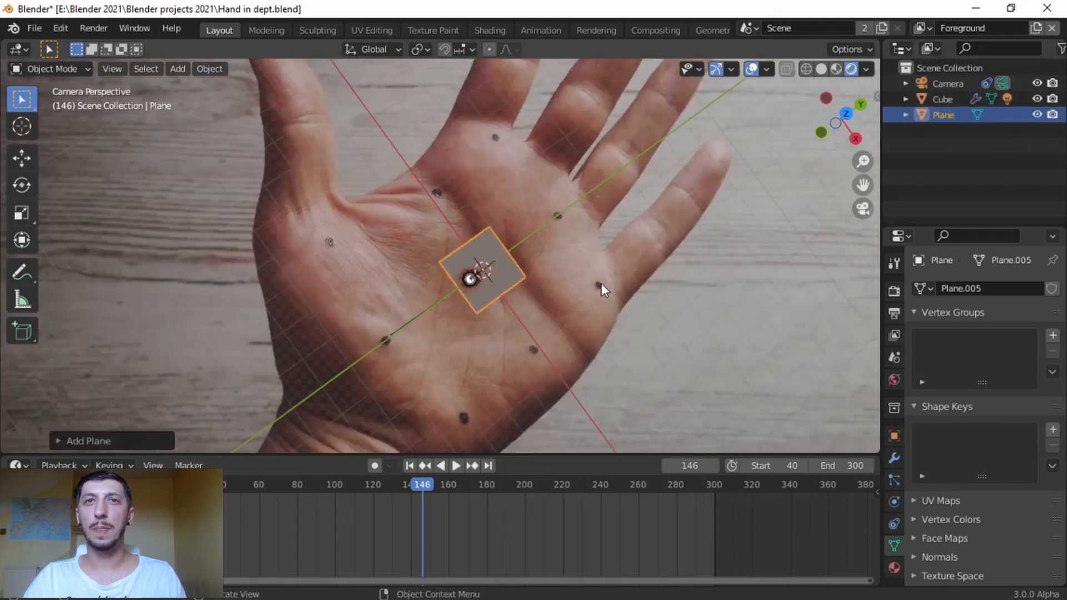
- Scale the plane up about 3.13 times so it reaches the outer tracking markers on the palm
scroll(602, 283, down, 2)
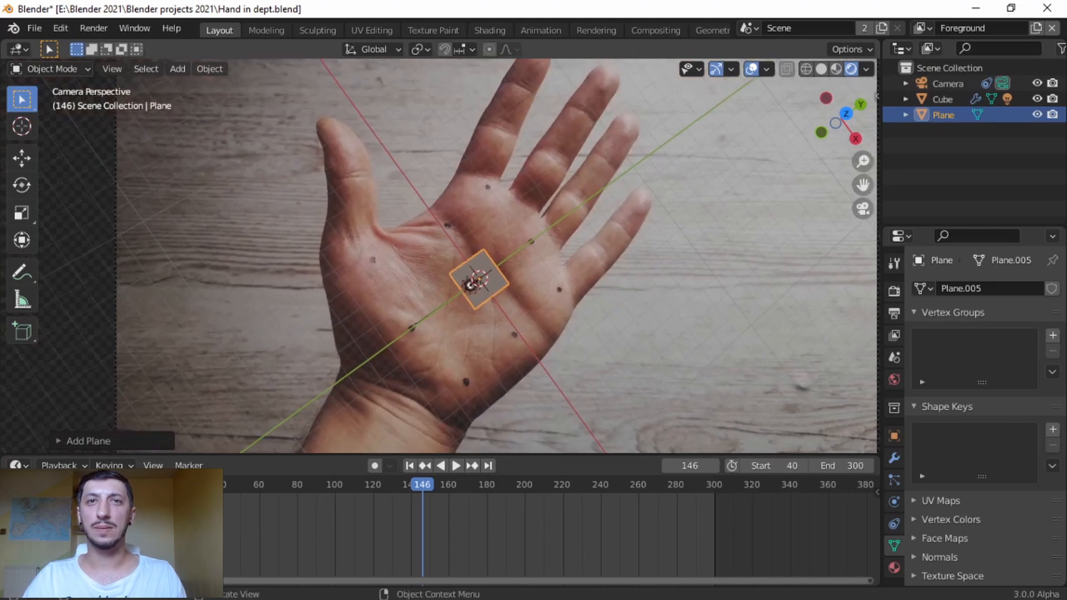
key(r)
click(614, 324)
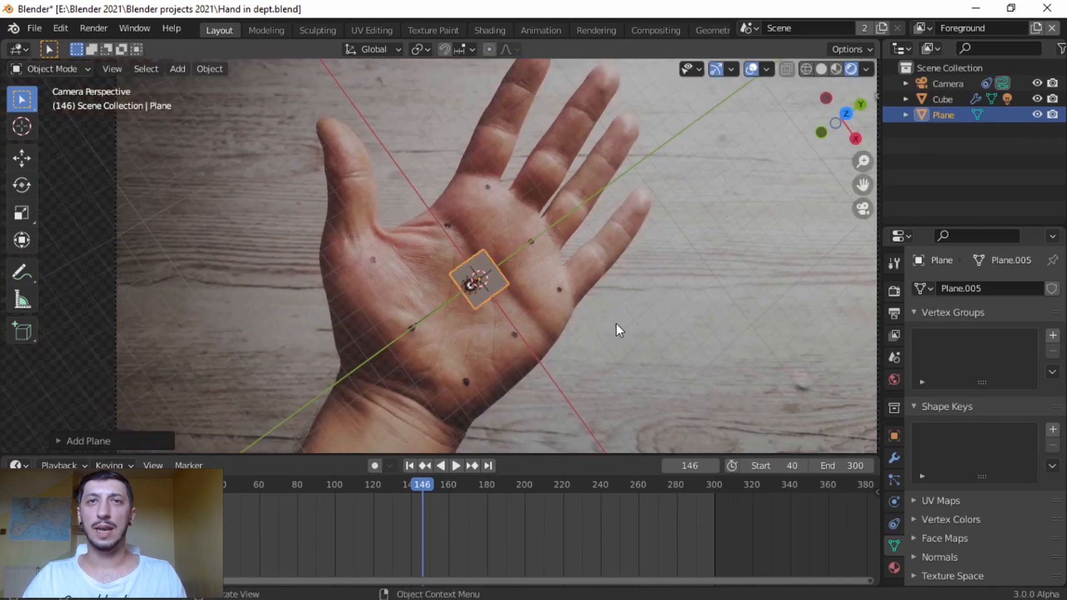
key(s)
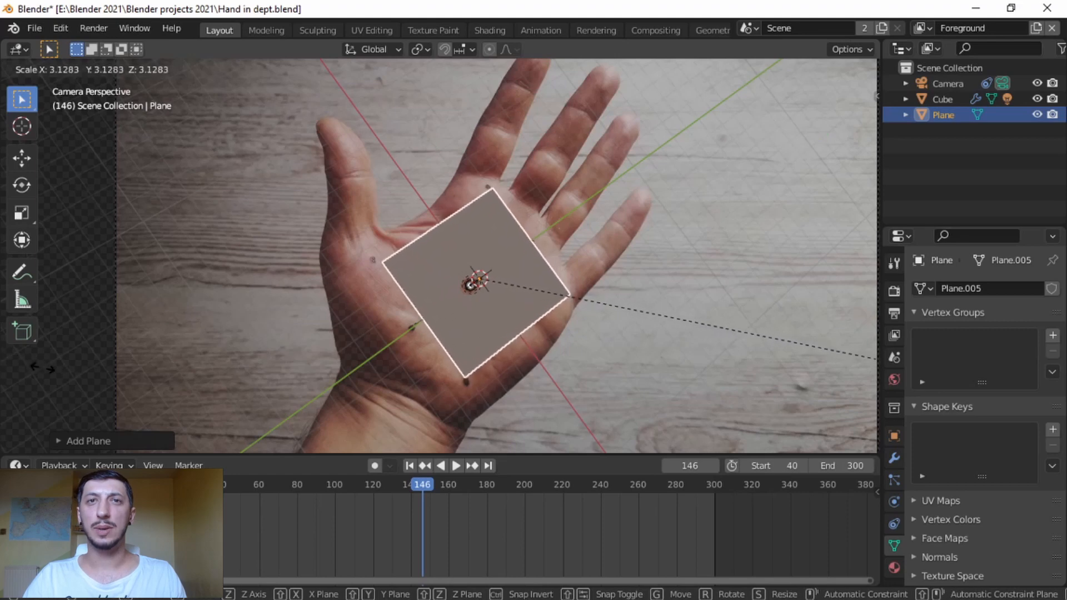
click(44, 369)
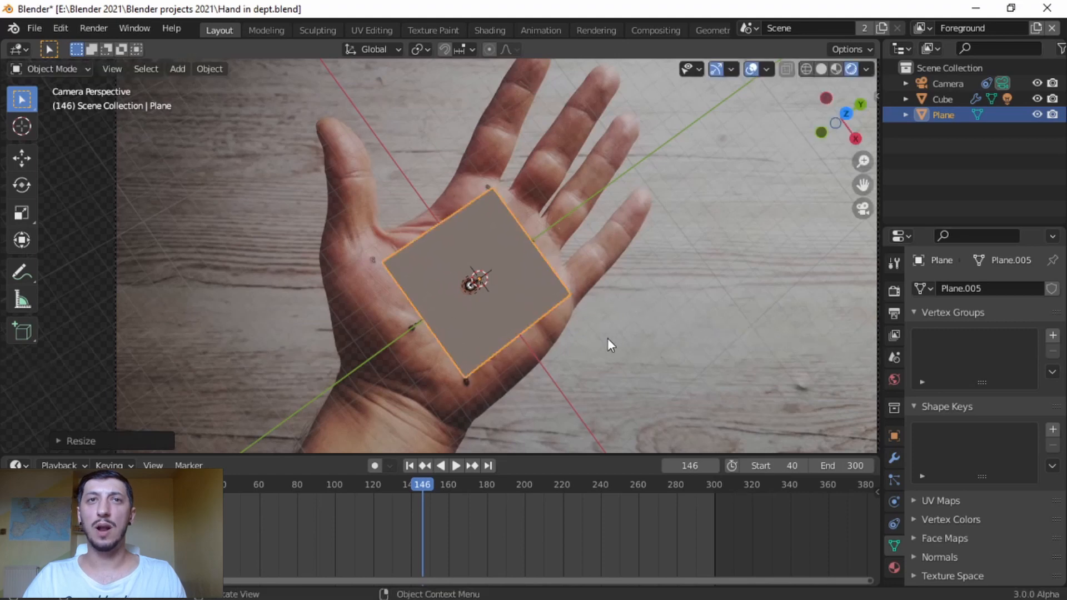
- Move the plane about 0.29 m to align it with the palm's tracking markers and enlarge it by about 1.07
key(g)
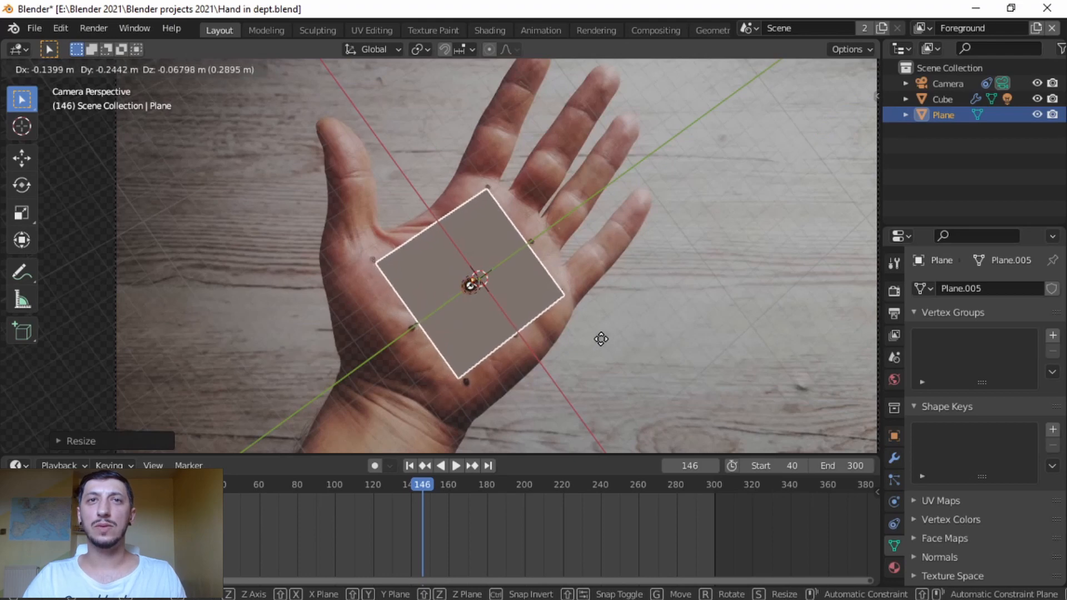
click(600, 339)
key(s)
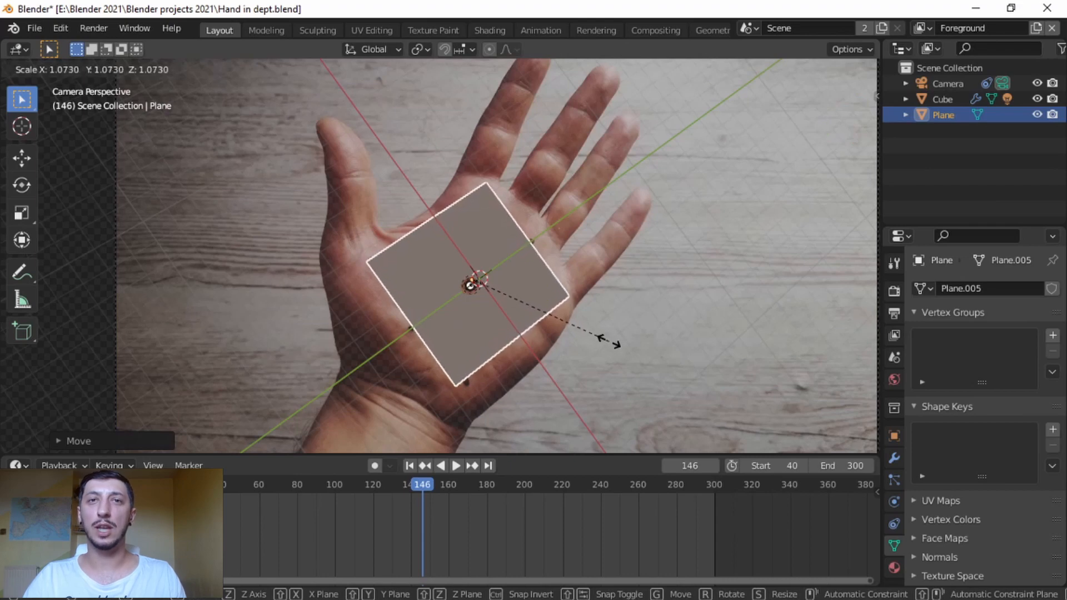
click(609, 342)
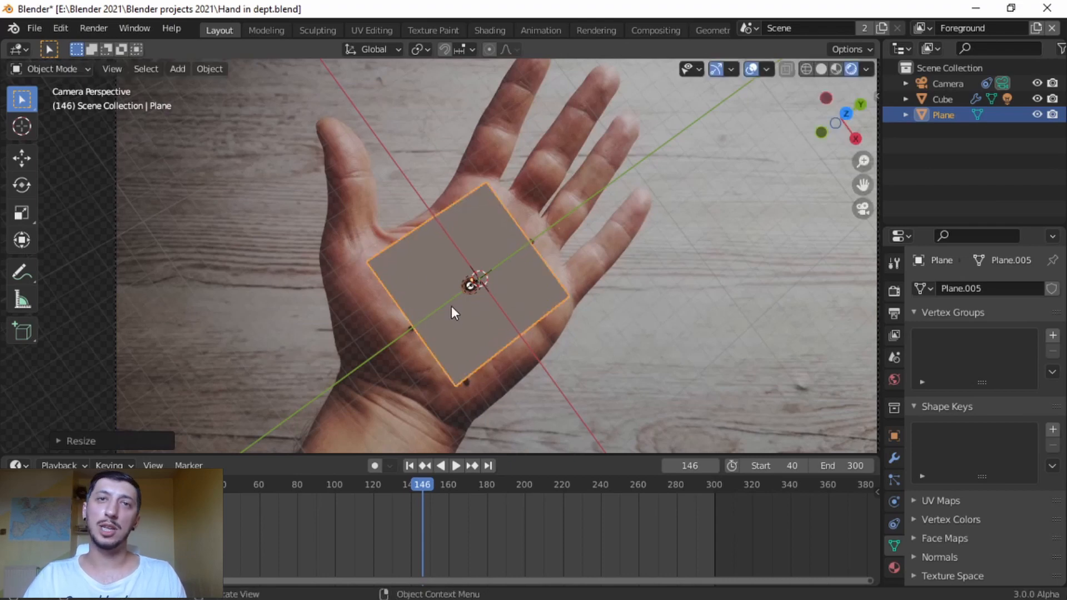
- View the scene from the top with the whole plane in sight and hide the camera
click(846, 114)
scroll(639, 245, down, 10)
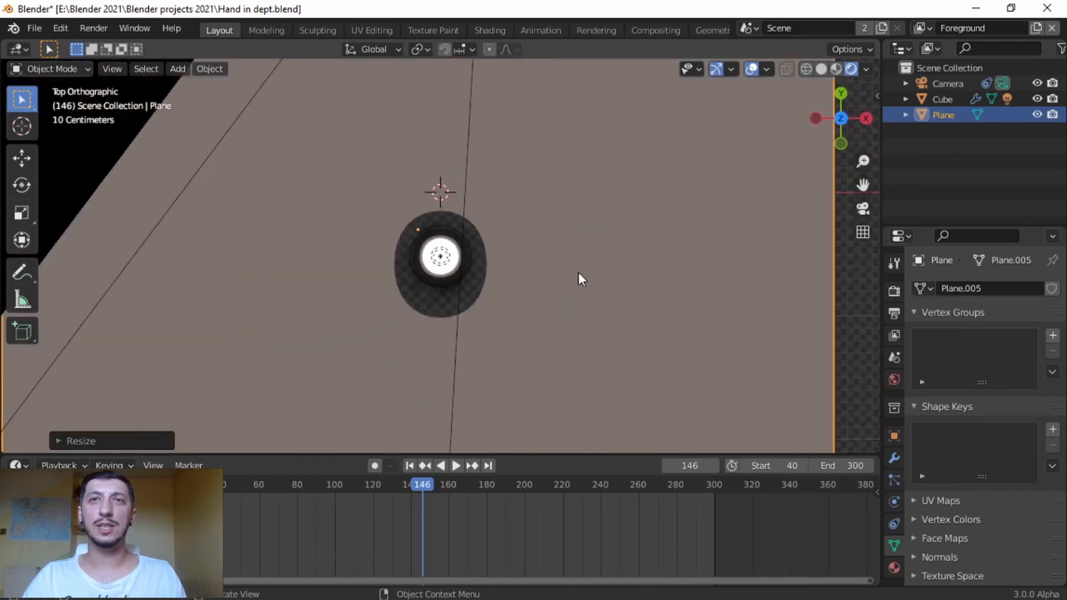
scroll(547, 272, up, 1)
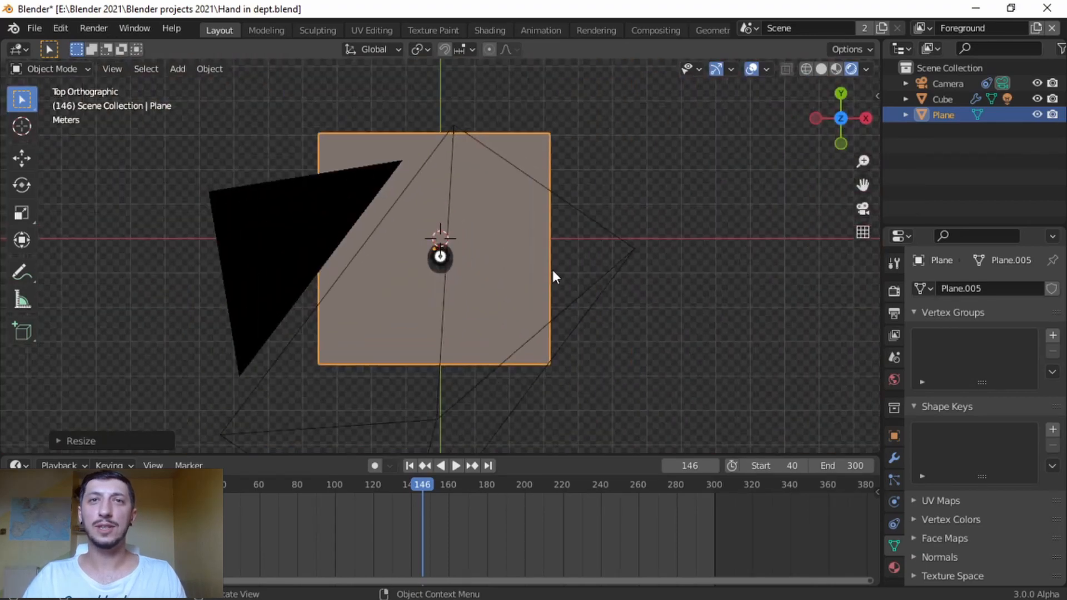
click(1038, 83)
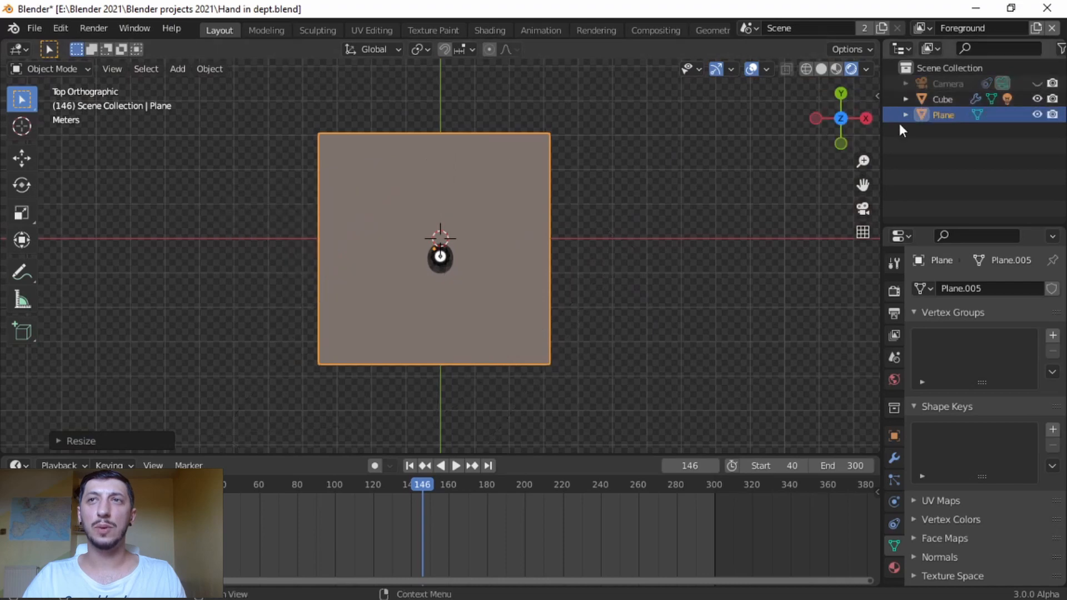
- Duplicate the hole with its spot light onto the plane's corner, about -3.32 m in X and 3.38 m in Y
click(906, 98)
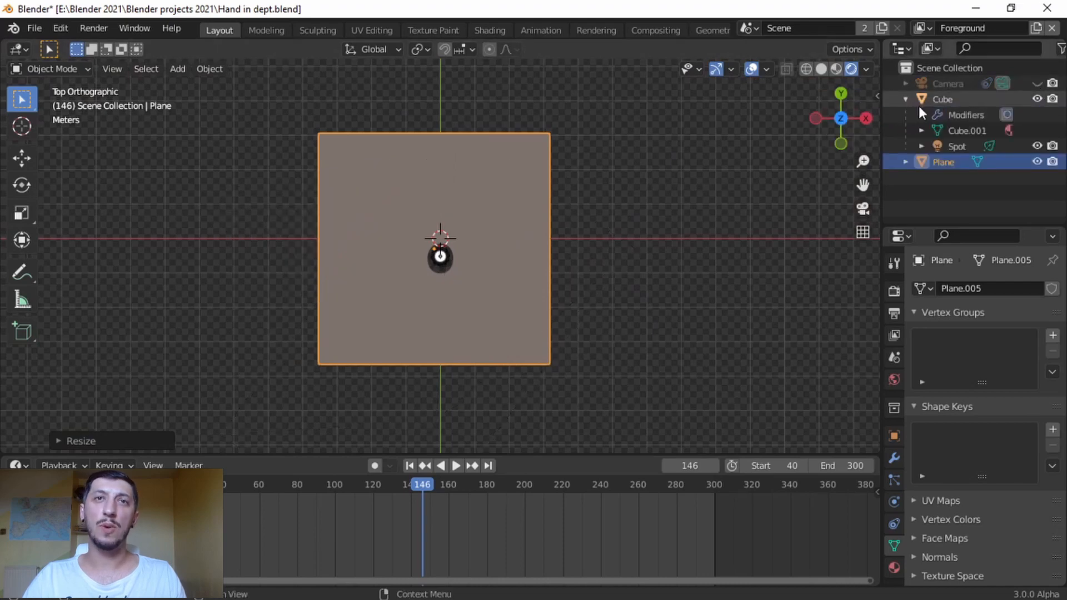
click(949, 98)
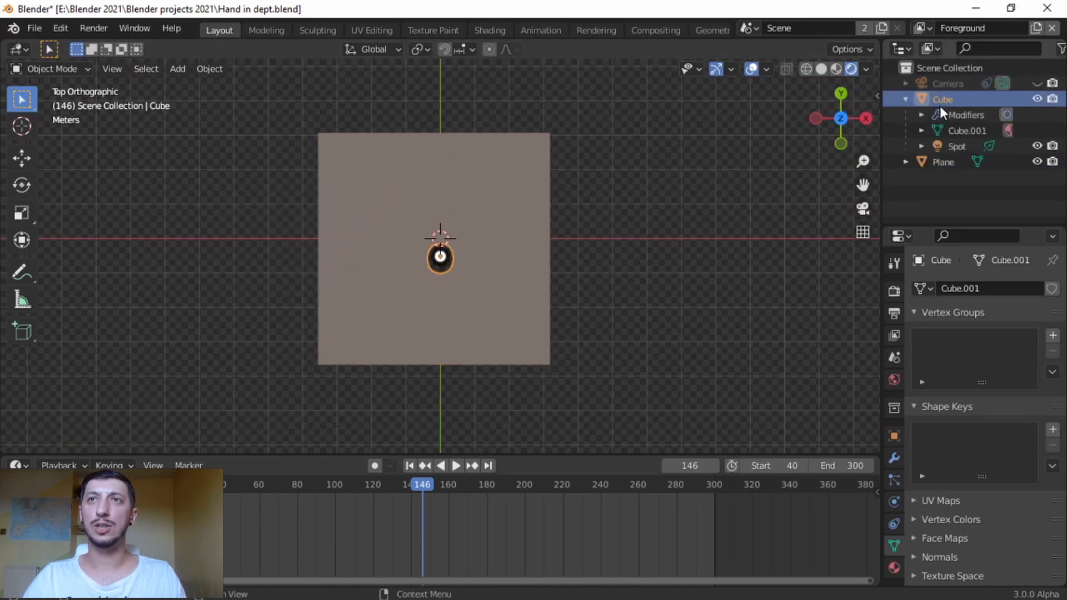
shift+click(946, 145)
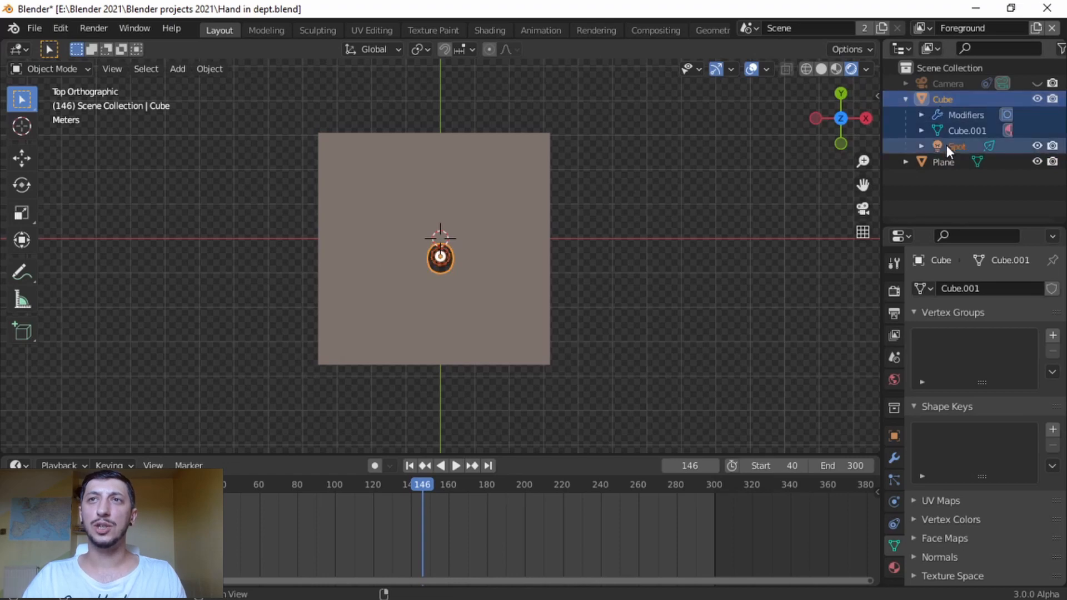
scroll(485, 276, up, 4)
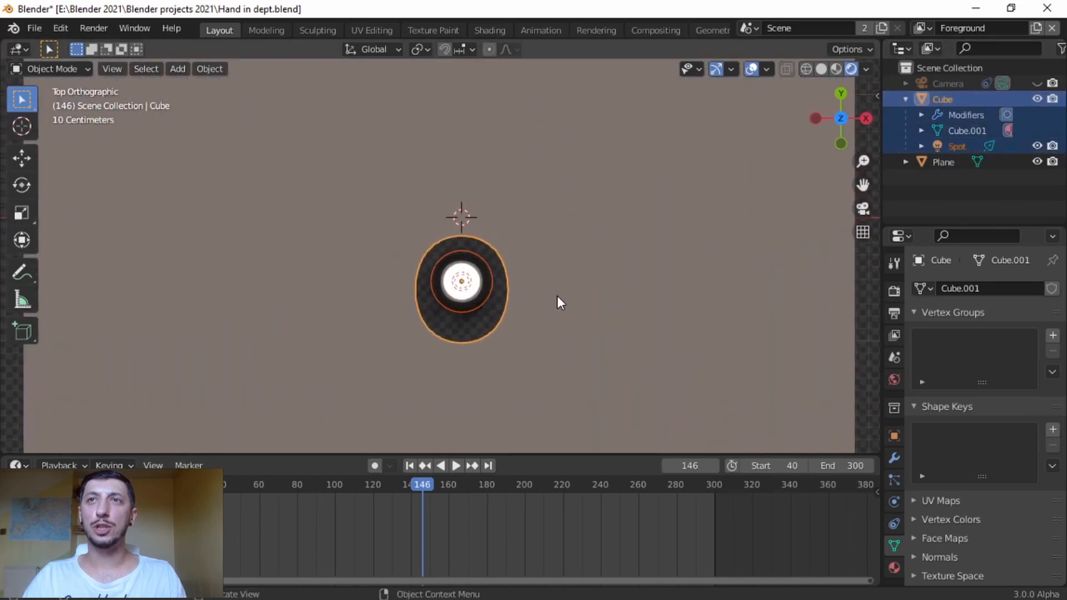
scroll(558, 300, down, 2)
shift+middle_drag(518, 282, 546, 303)
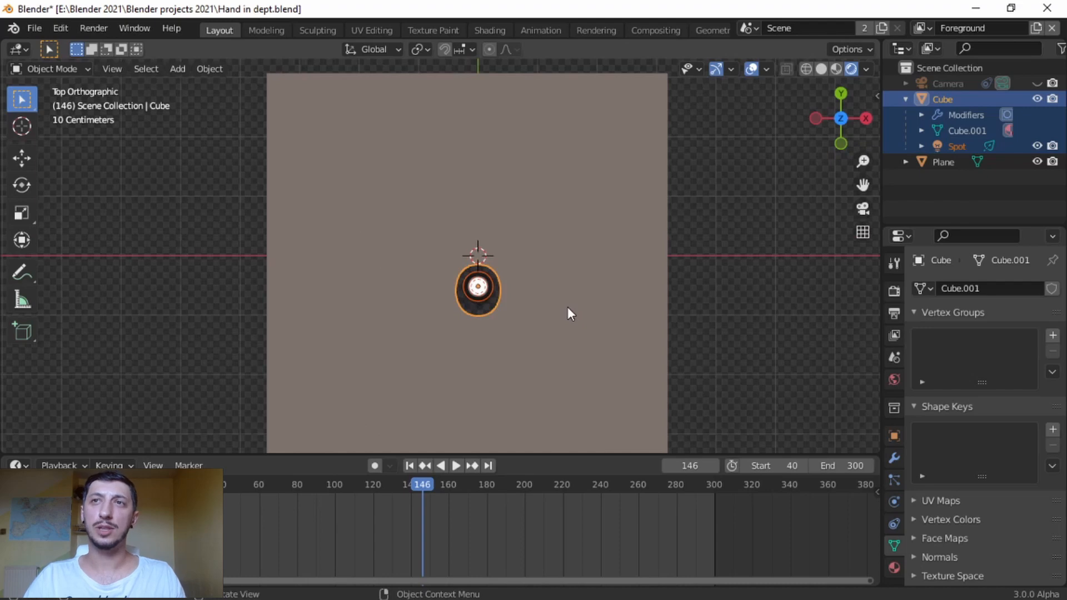
key(shift+d)
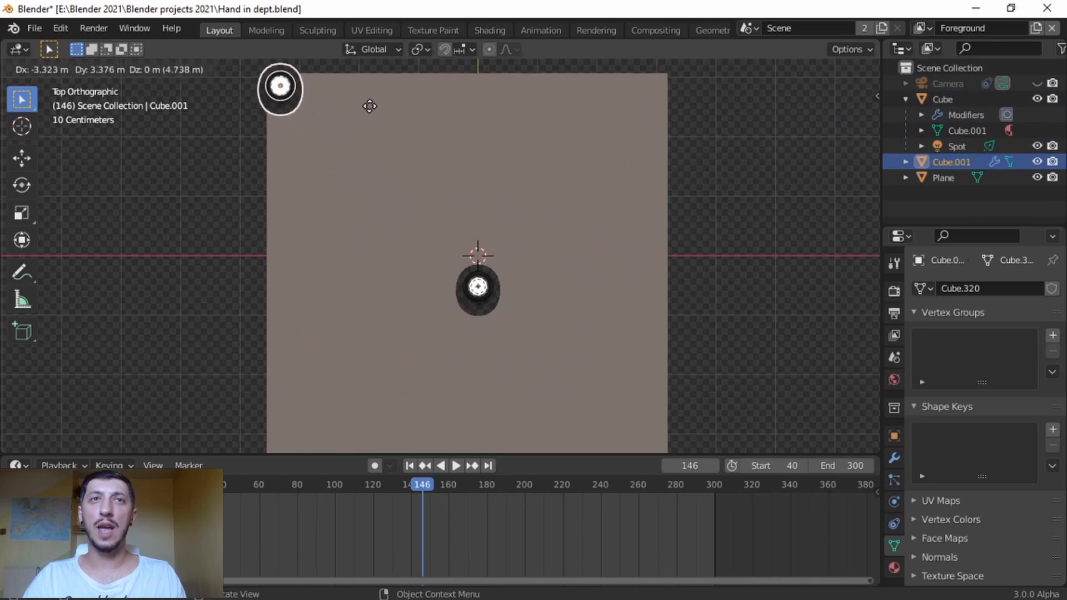
click(370, 106)
- Return to the camera view and unhide the camera so the hand footage shows behind the plane
shift+middle_drag(345, 160, 426, 184)
scroll(445, 192, down, 4)
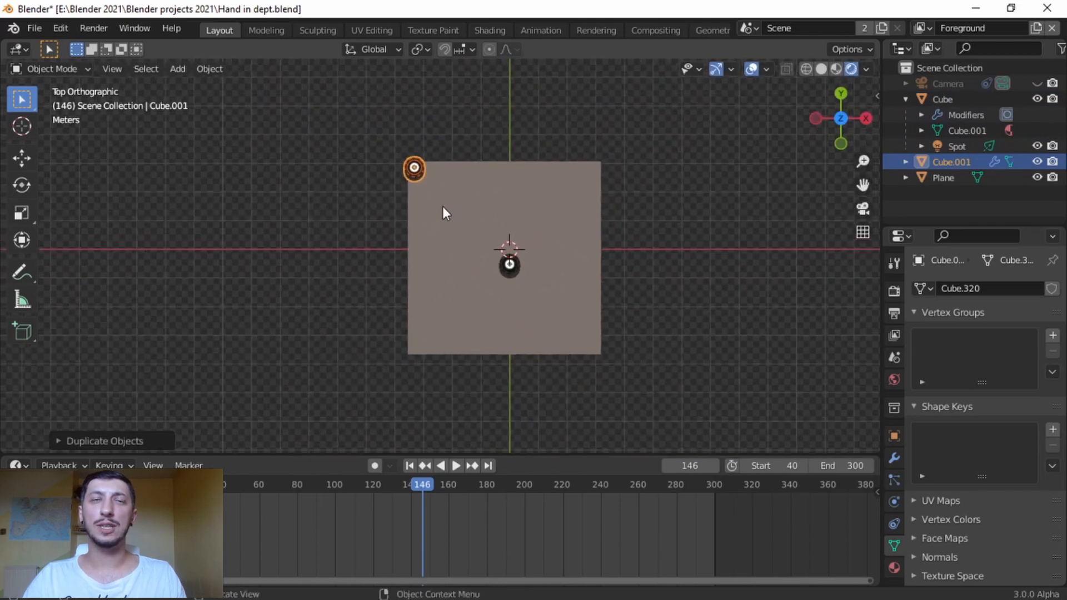
key(KP_0)
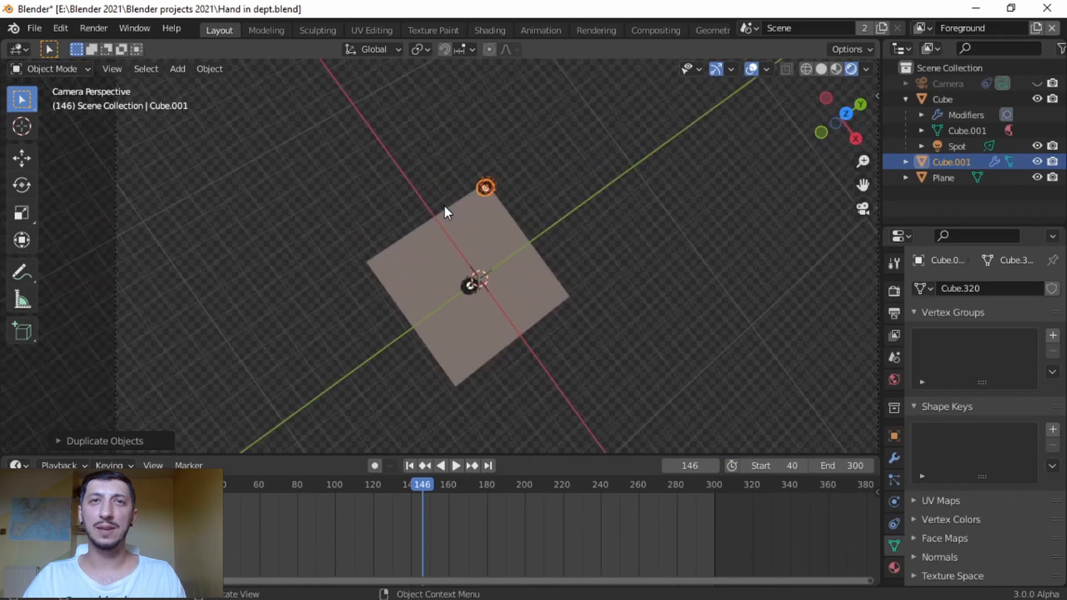
click(1037, 83)
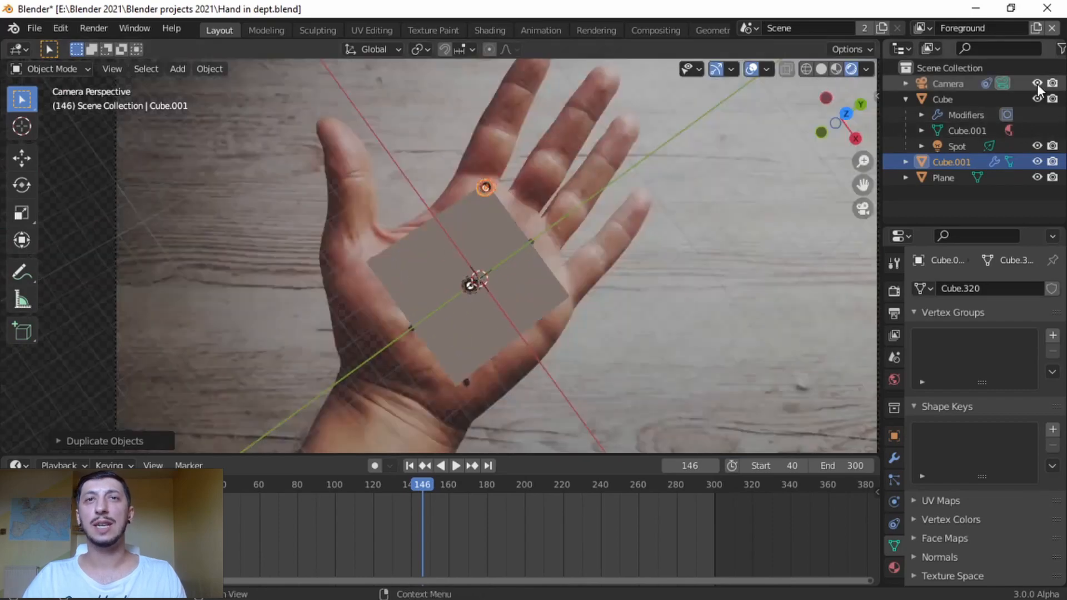
- Try to raise the duplicated hole's spot light about 0.13 m along the Z axis
scroll(492, 231, up, 7)
shift+middle_drag(581, 183, 496, 321)
scroll(459, 189, down, 5)
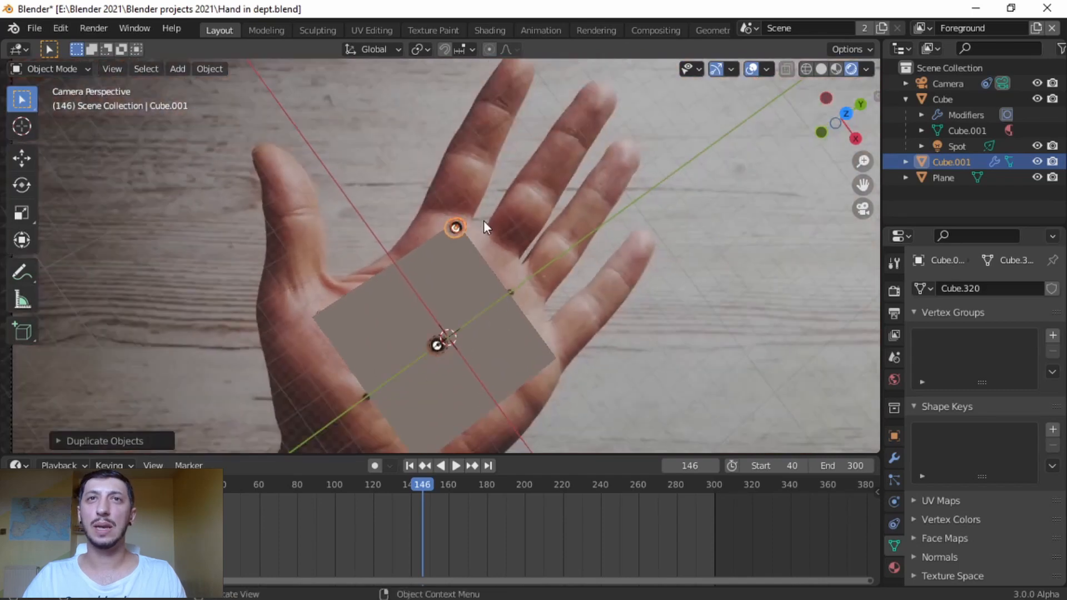
scroll(489, 270, up, 8)
shift+middle_drag(545, 215, 489, 303)
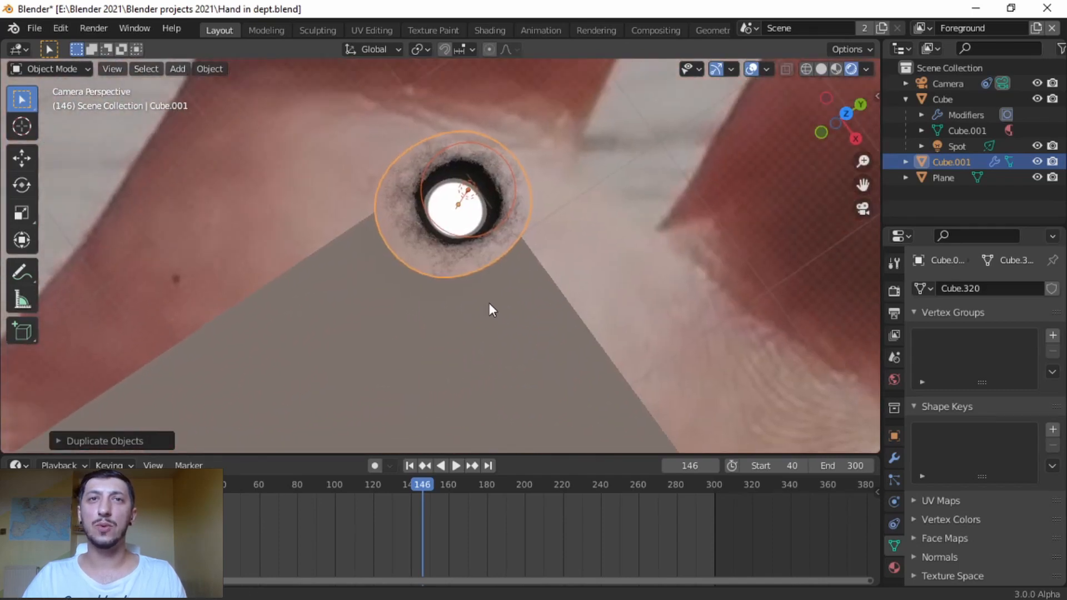
click(469, 195)
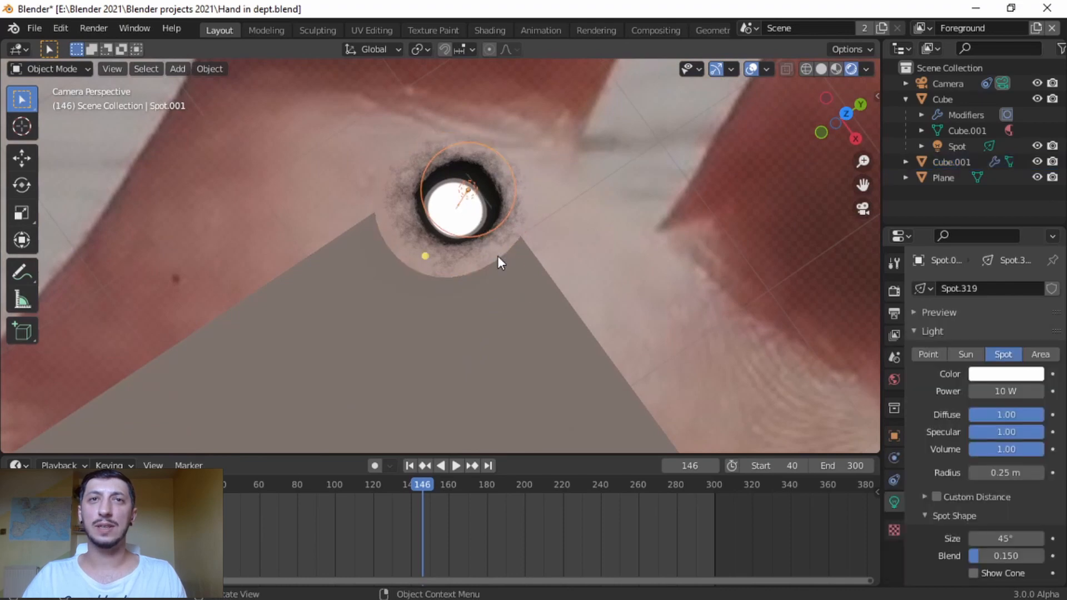
key(g)
key(z)
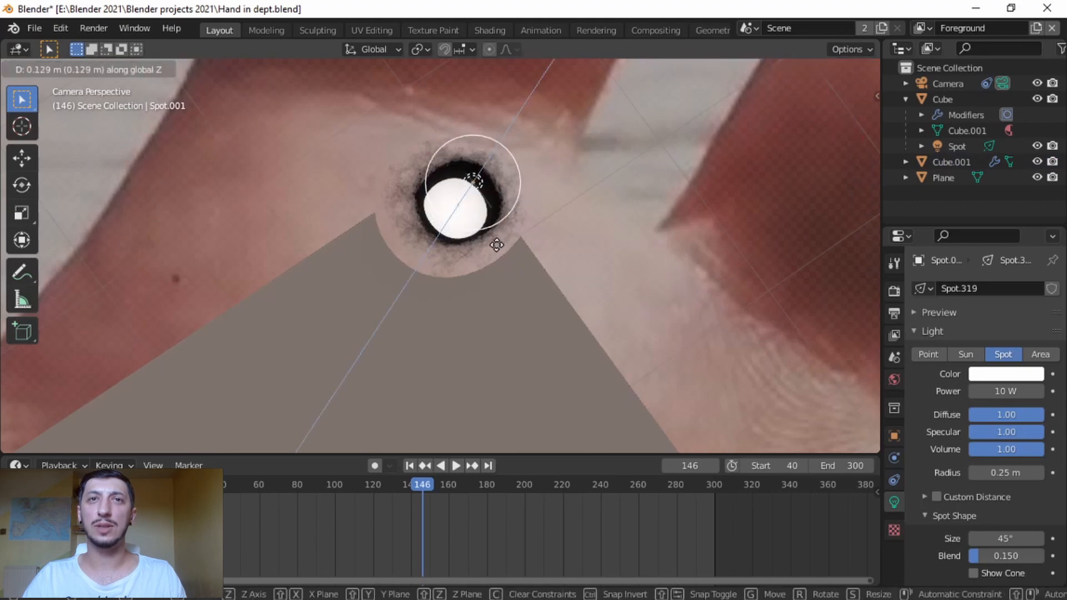
click(497, 242)
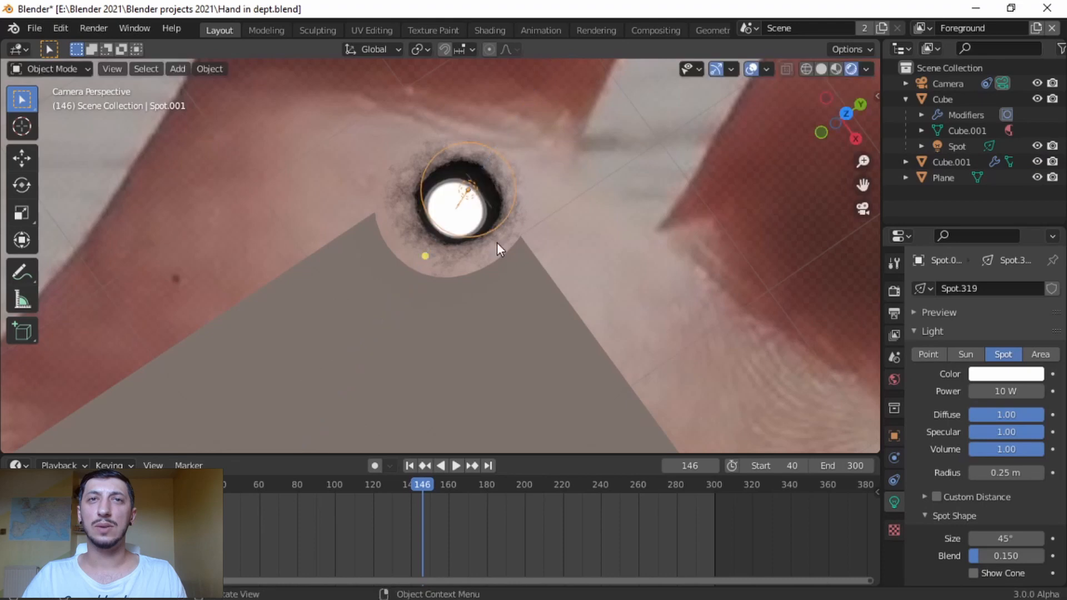
scroll(499, 248, down, 5)
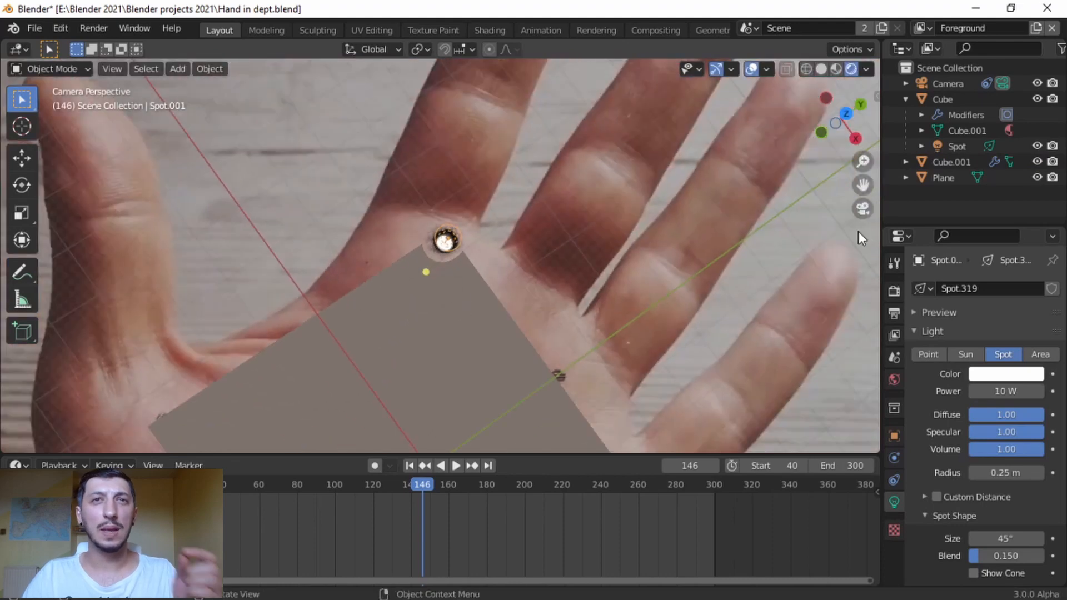
- Temporarily hide the plane to inspect how the duplicated hole sits on the palm, and show the plane again
click(1036, 178)
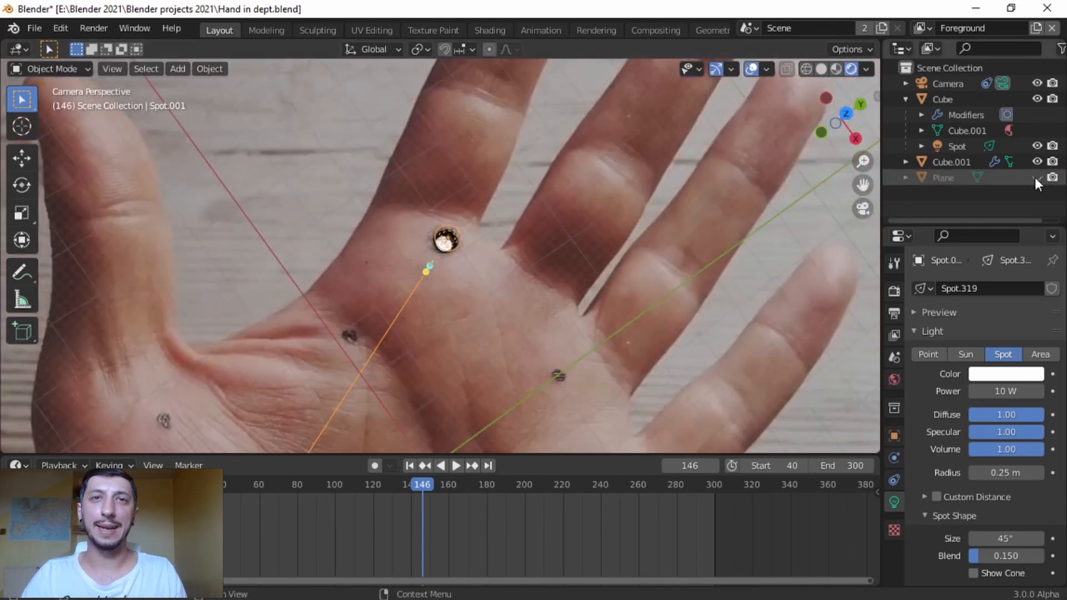
click(1035, 178)
click(1035, 178)
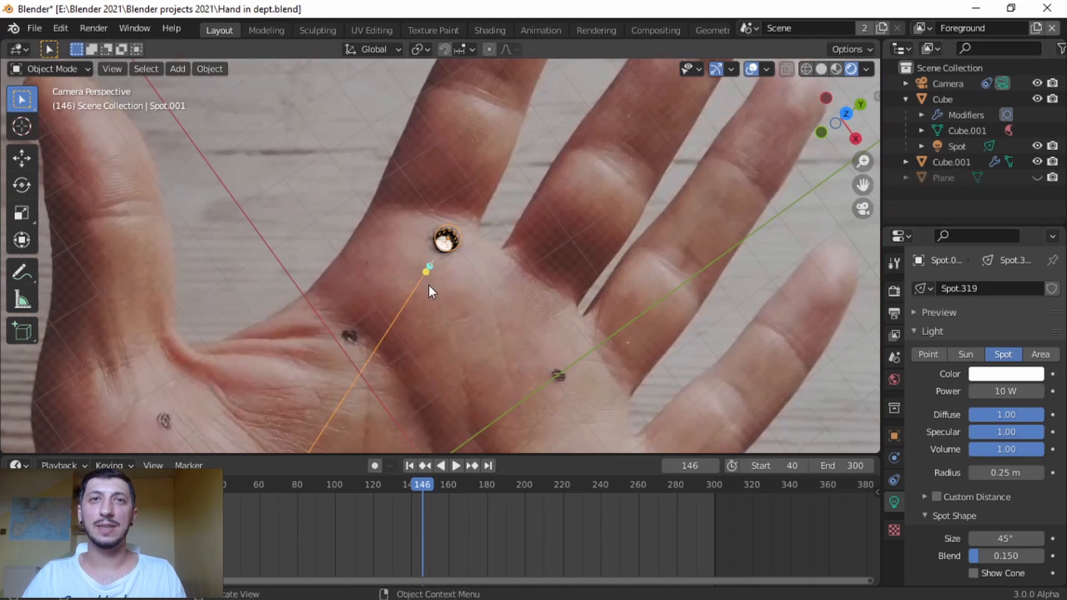
scroll(429, 284, up, 5)
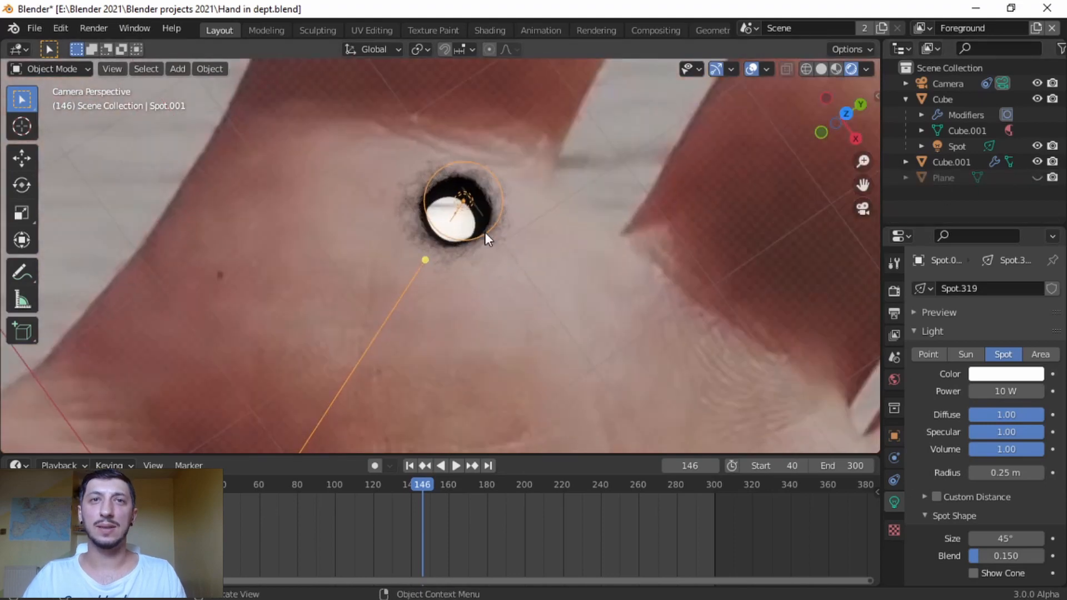
click(1036, 177)
click(1036, 177)
click(1036, 176)
scroll(445, 288, down, 5)
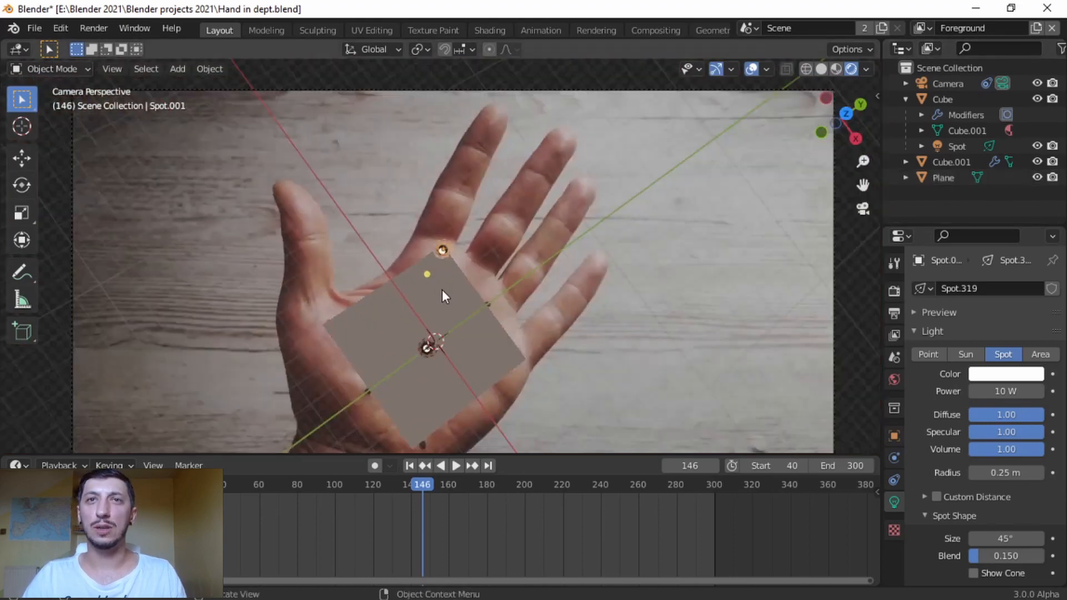
scroll(446, 295, up, 1)
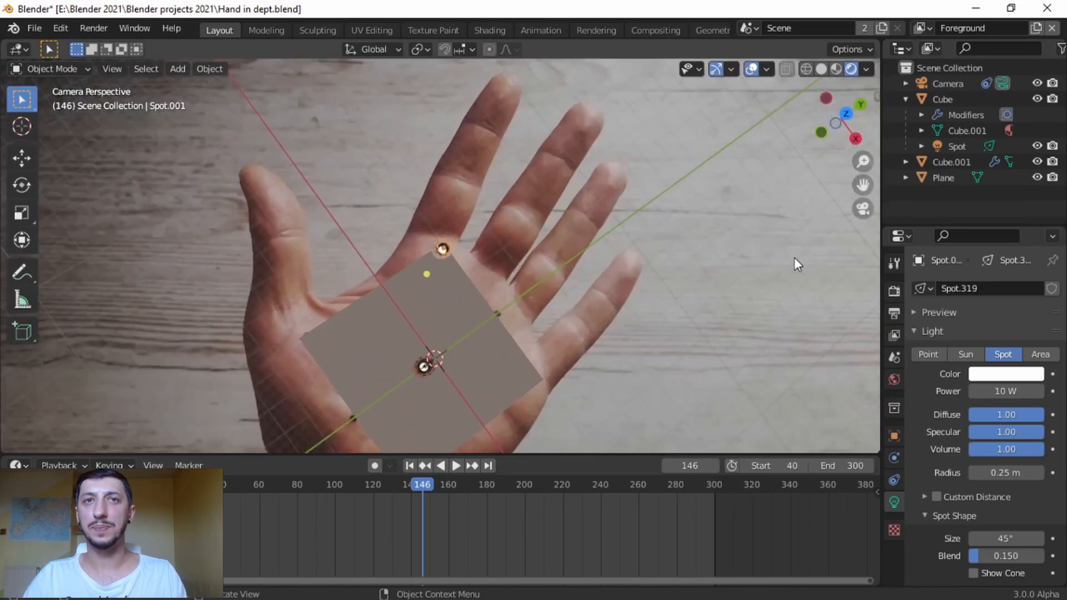
- In top view with the camera hidden, duplicate the original hole and its spot light to the plane's upper-right corner, about 2.91 m in X and 3.30 m in Y
click(949, 100)
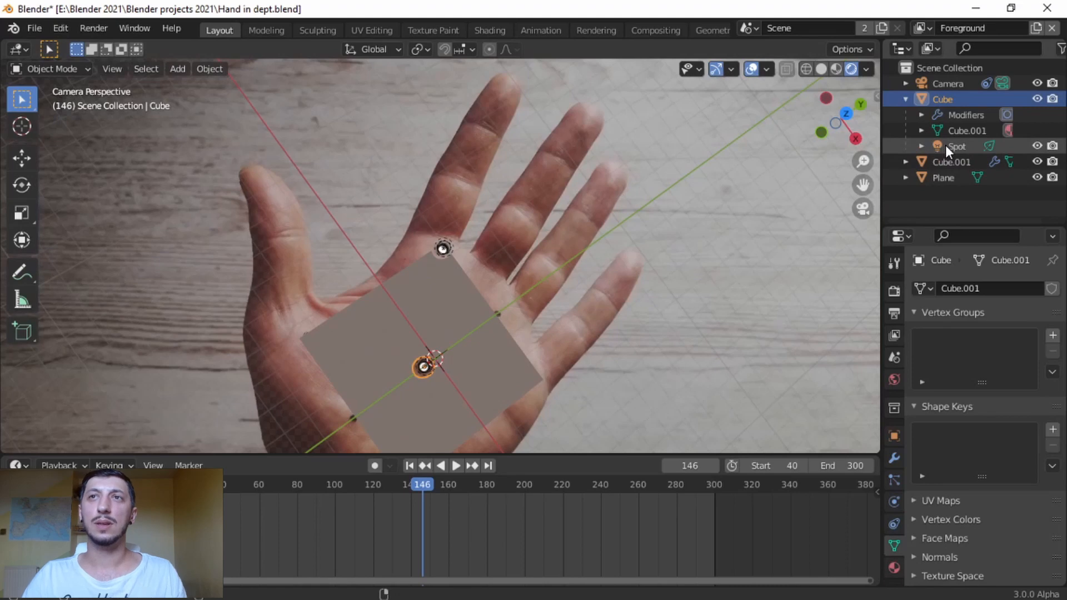
click(946, 145)
click(943, 101)
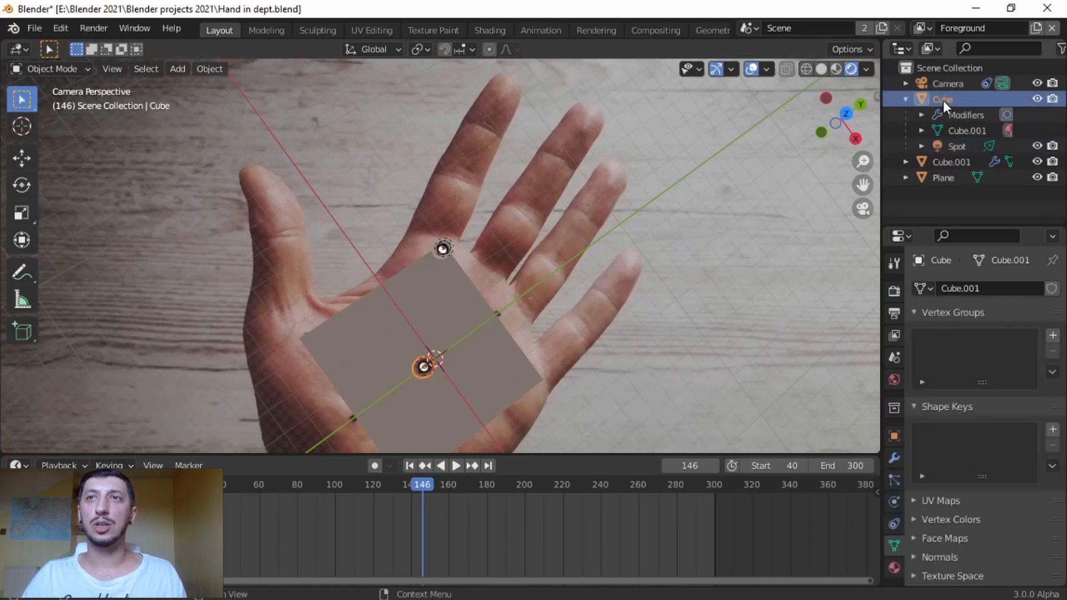
shift+click(945, 145)
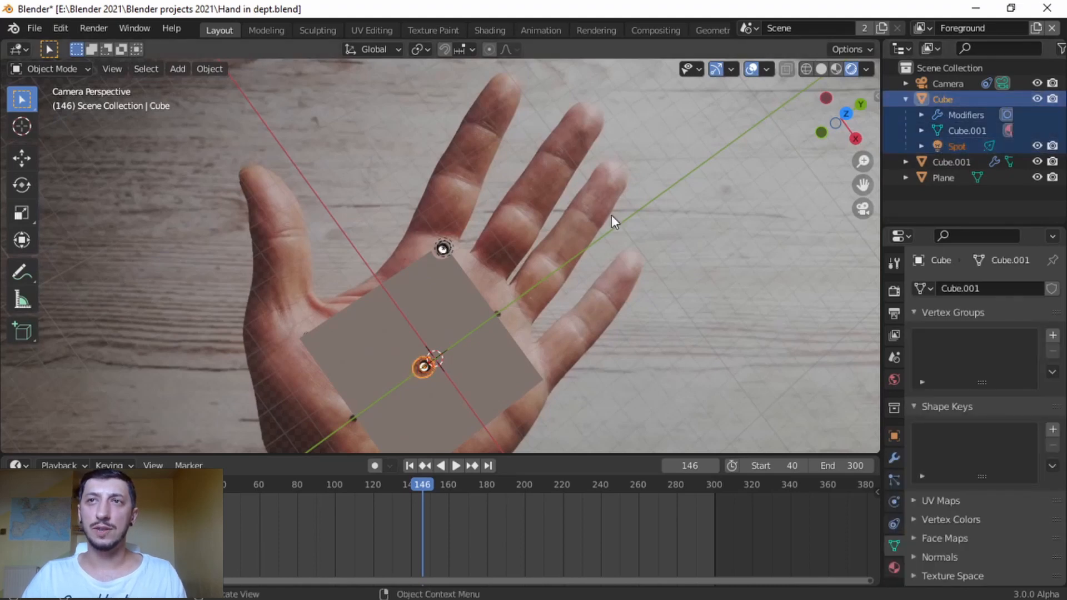
click(846, 115)
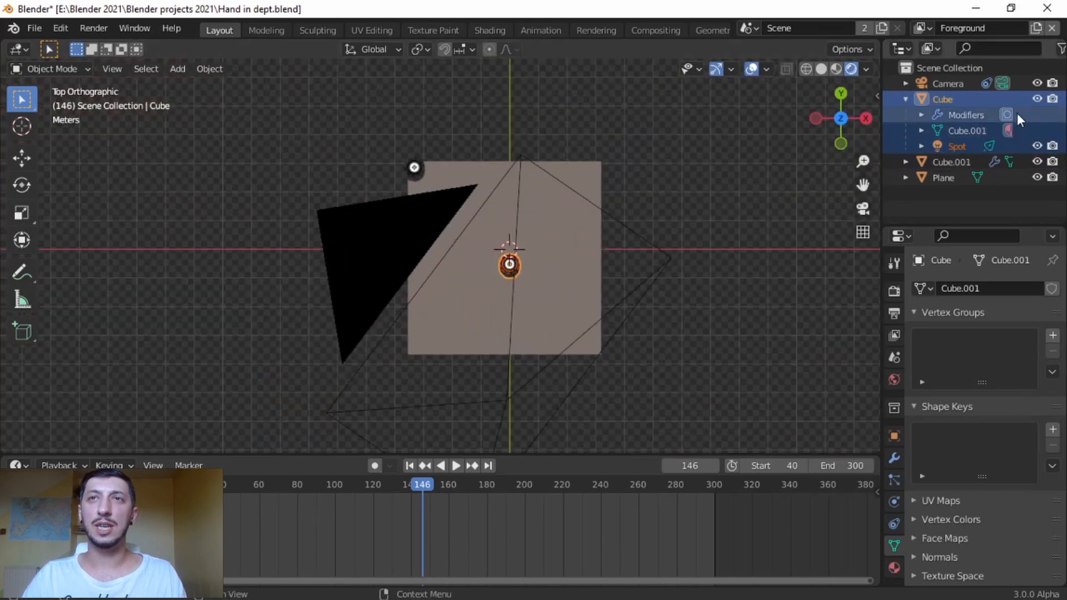
click(1037, 83)
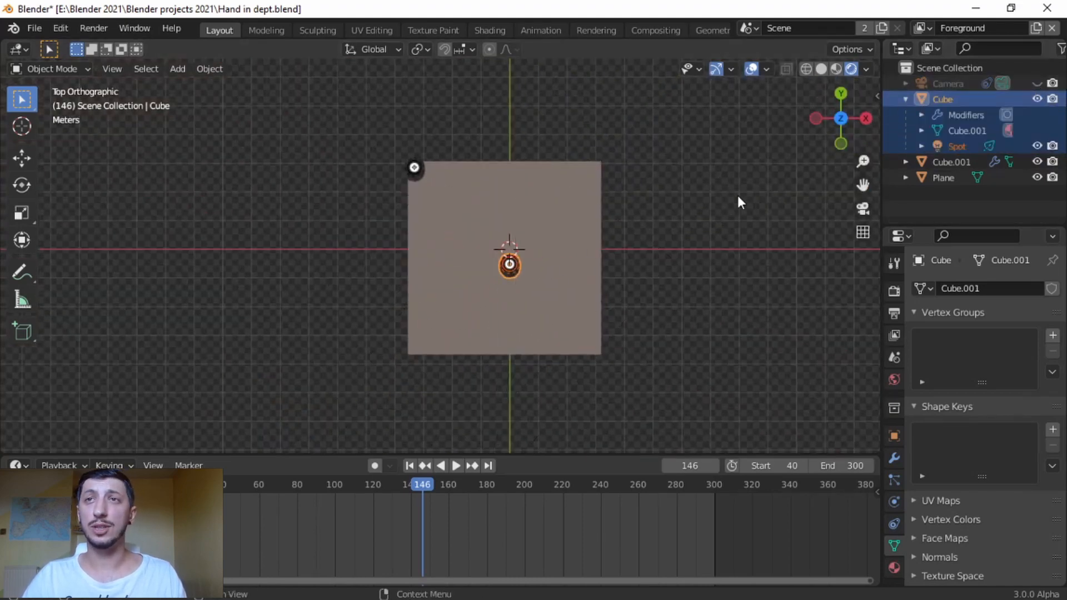
scroll(477, 208, up, 2)
shift+middle_drag(532, 211, 568, 309)
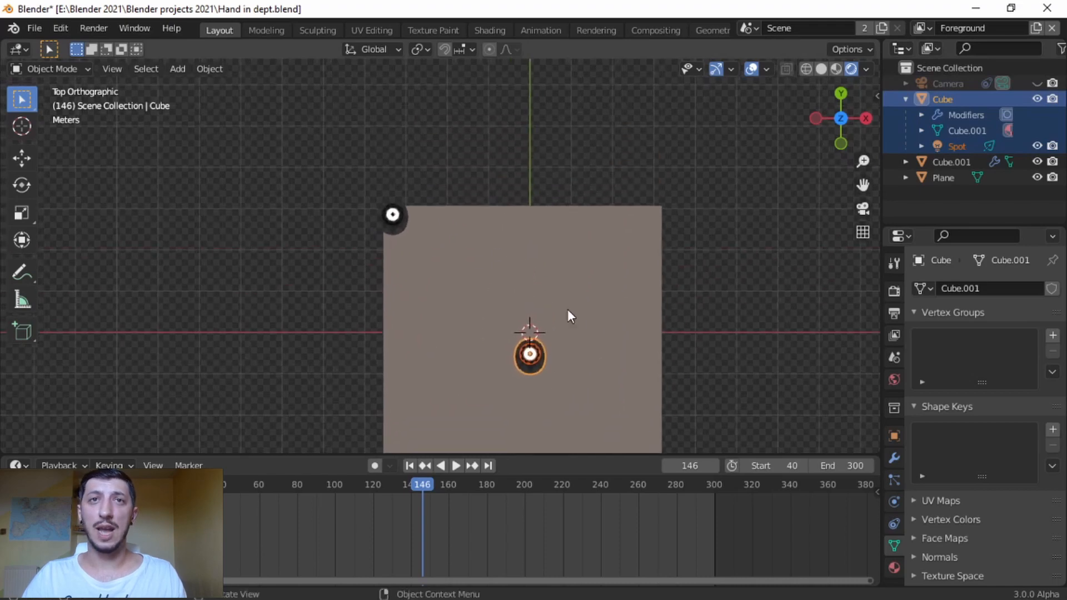
key(shift+d)
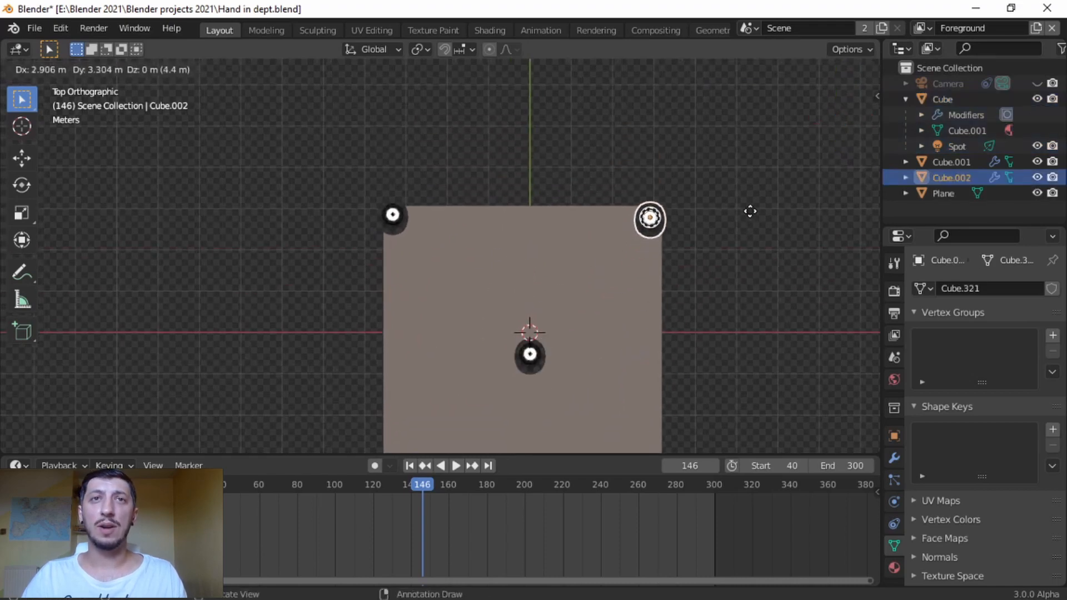
click(750, 212)
- Duplicate the hole with its spot light repeatedly along the plane's upper edge, with irregular spacing, from the right corner towards the left
key(shift+d)
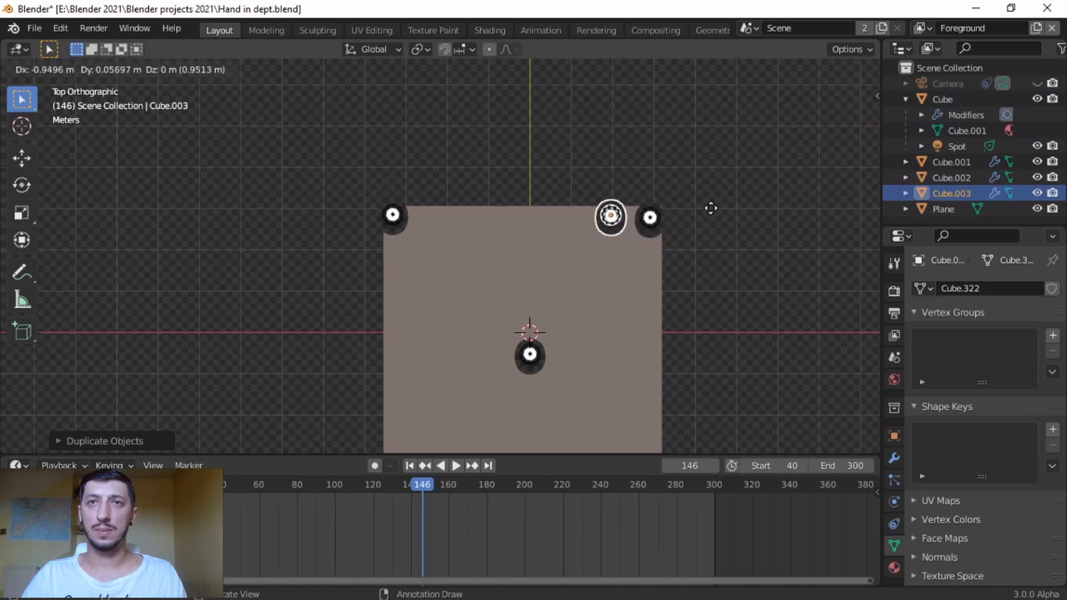
click(713, 201)
key(shift+d)
click(688, 228)
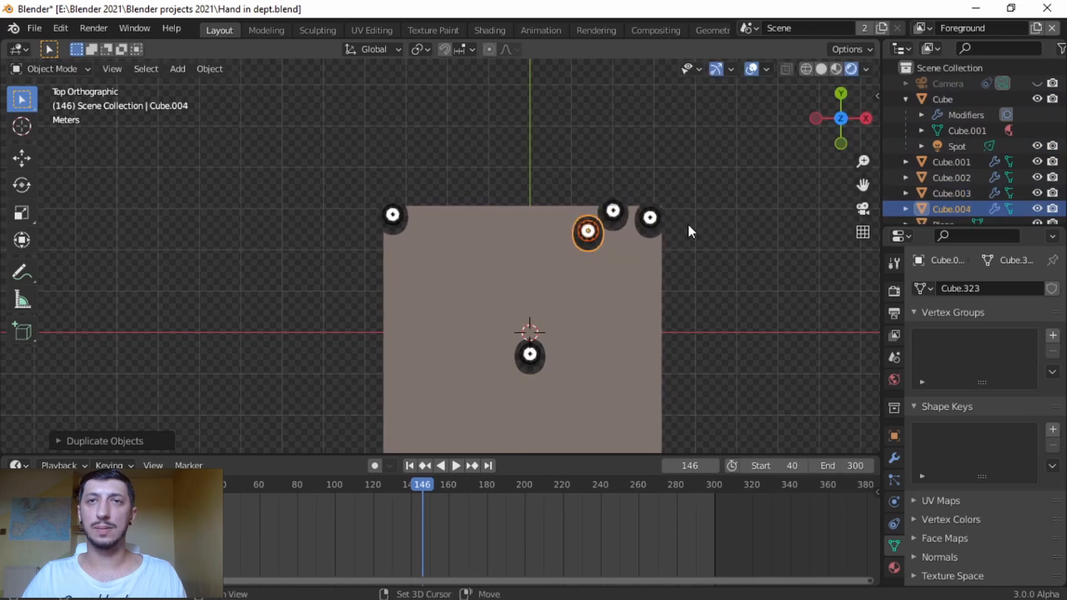
key(shift+d)
click(659, 215)
key(shift+d)
click(627, 226)
key(shift+d)
click(599, 247)
key(shift+d)
click(597, 212)
key(shift+d)
click(566, 217)
key(shift+d)
click(502, 239)
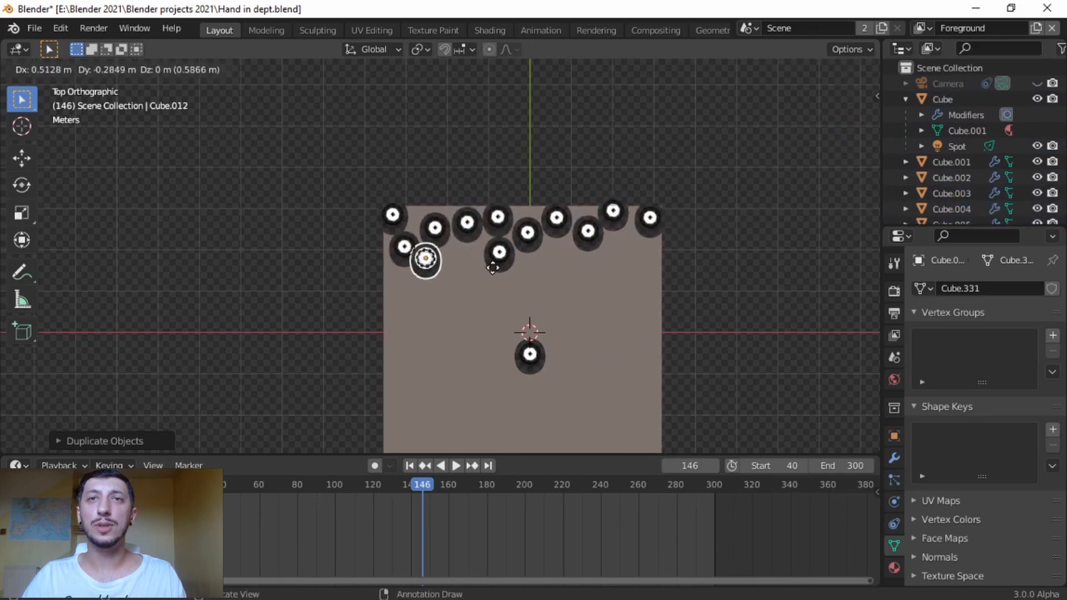
- Fill the plane's upper-left area with closely packed hole duplicates, from the left edge diagonally back towards the upper-right corner
click(545, 282)
key(shift+d)
click(476, 319)
key(shift+d)
click(430, 327)
key(shift+d)
click(419, 358)
key(shift+d)
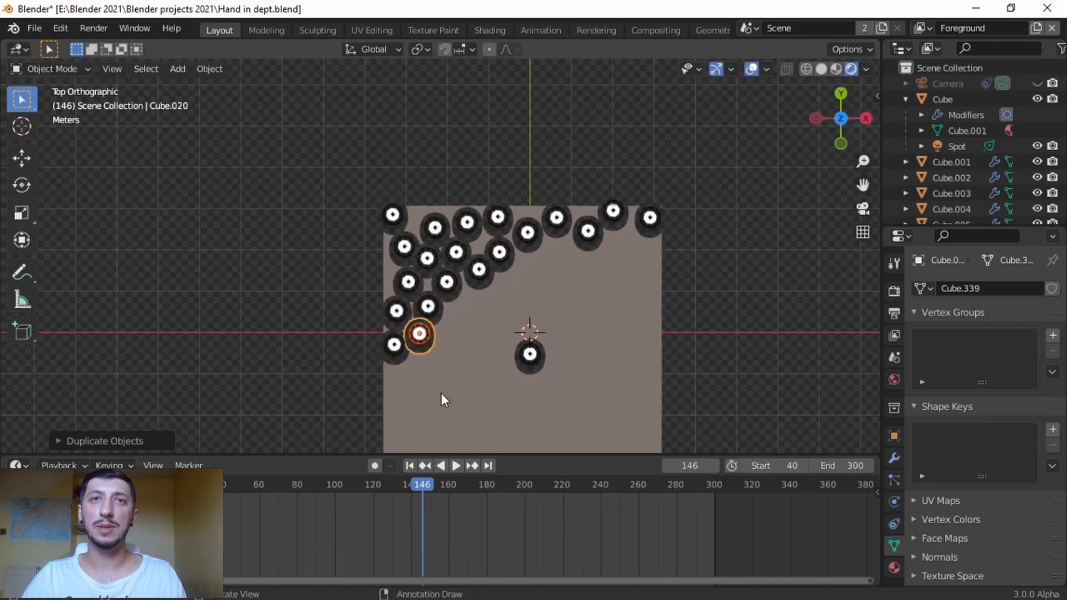
click(509, 358)
key(shift+d)
click(535, 341)
key(shift+d)
click(559, 323)
key(shift+d)
click(589, 309)
key(shift+d)
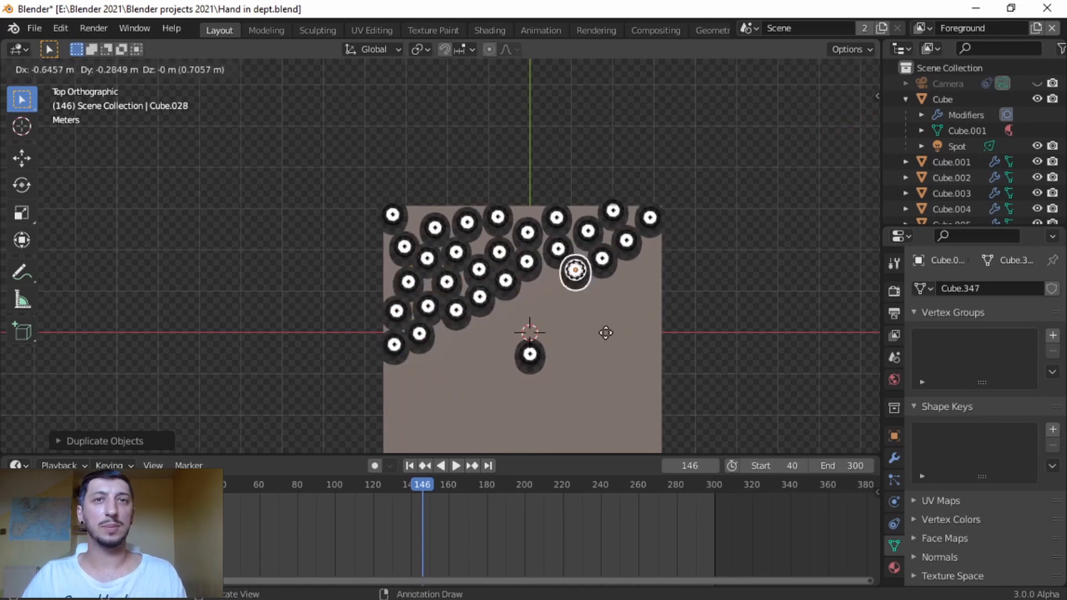
- Continue duplicating the hole with its light through the diagonal band and down the plane's left side to the lower-left corner
click(550, 372)
key(shift+d)
click(525, 387)
shift+middle_drag(600, 398, 617, 332)
key(shift+d)
click(591, 349)
key(shift+d)
click(560, 362)
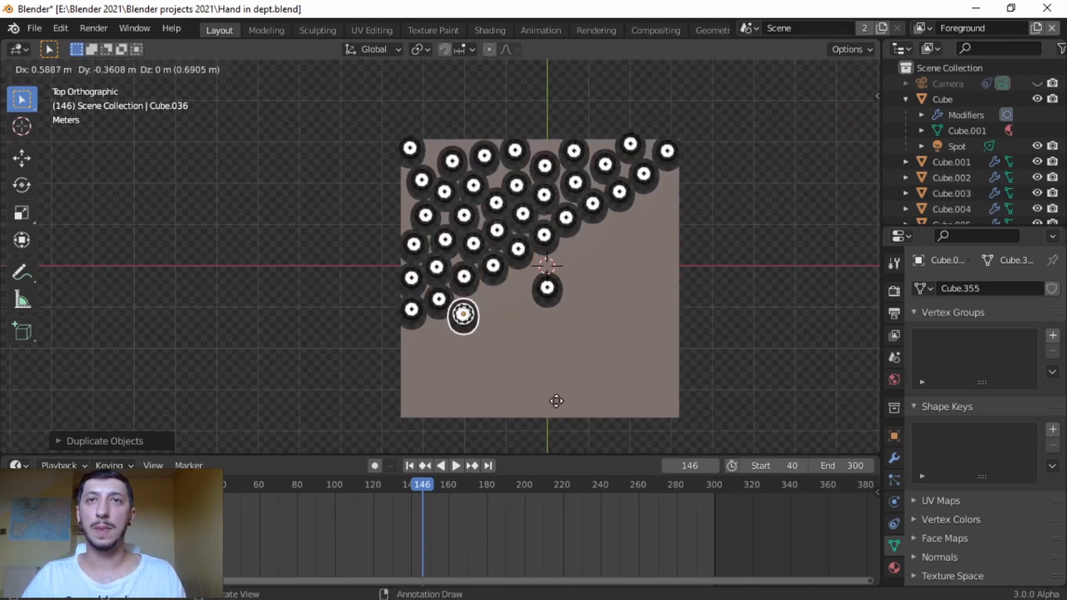
key(shift+d)
click(508, 81)
key(shift+d)
click(537, 94)
key(shift+d)
click(566, 97)
key(shift+d)
click(552, 68)
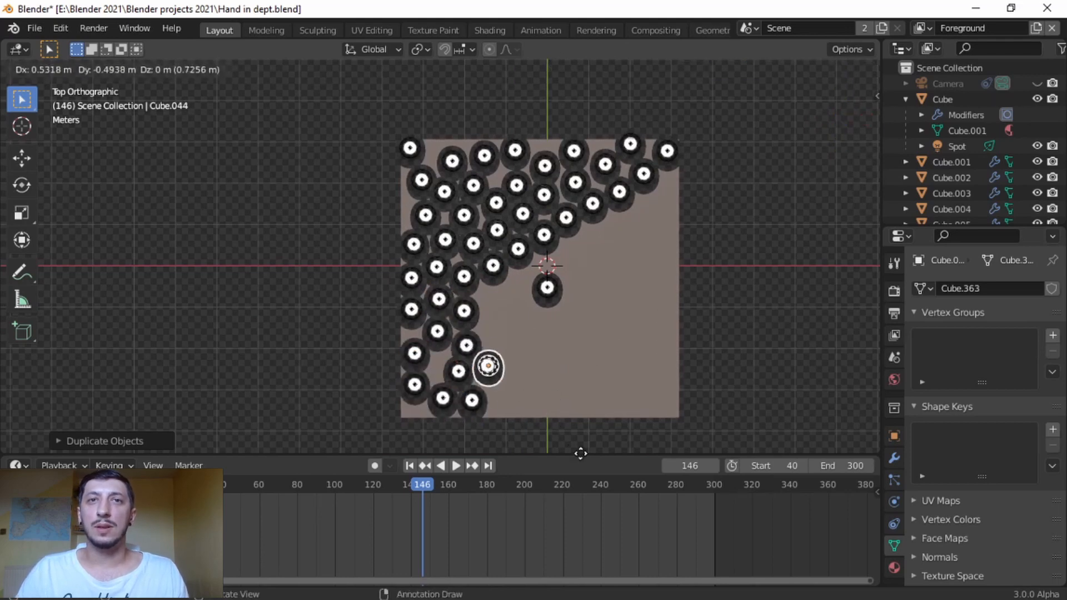
- Place further hole duplicates along the plane's bottom edge and up its right edge
click(629, 93)
key(shift+d)
click(624, 445)
key(shift+d)
click(662, 93)
key(shift+d)
click(646, 447)
key(shift+d)
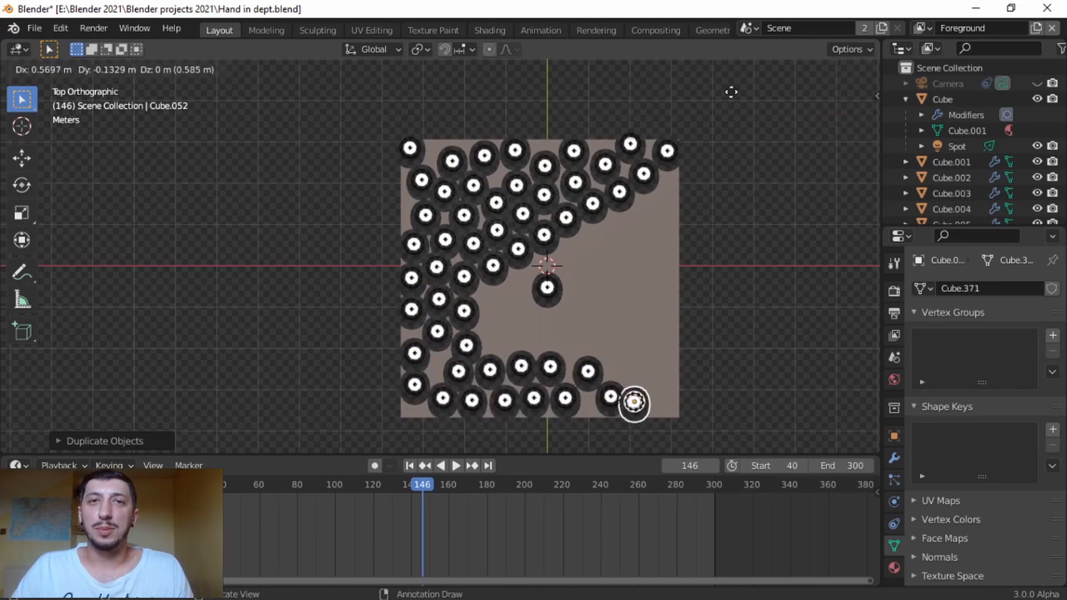
click(775, 70)
key(shift+d)
click(770, 424)
key(shift+d)
click(744, 404)
key(shift+d)
click(772, 390)
key(shift+d)
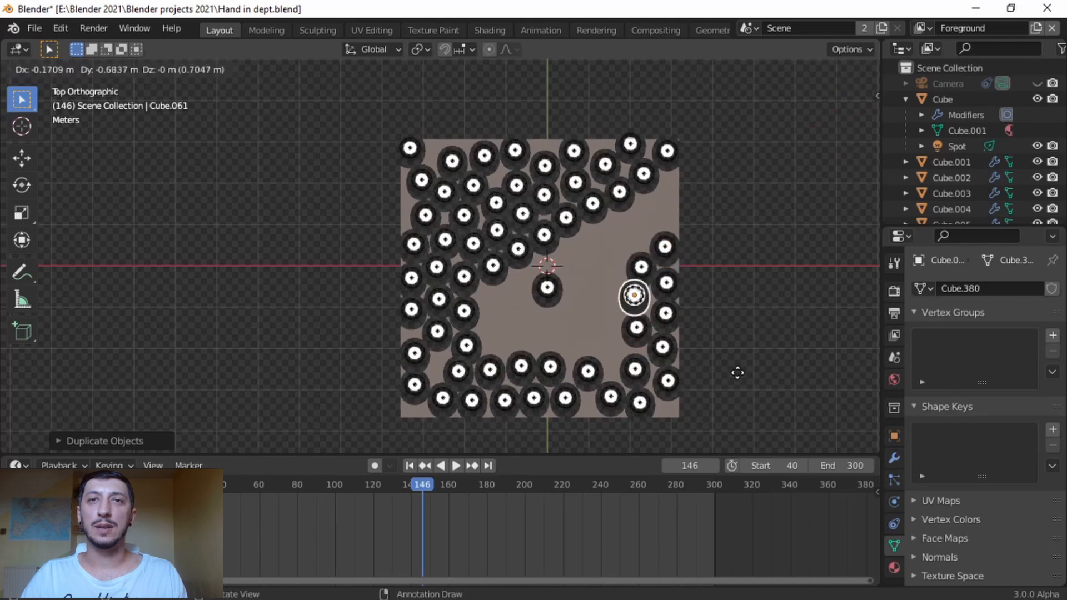
- Fill the remaining gaps in the plane's centre and upper-right area with duplicates of the hole and its light
key(shift+d)
click(676, 420)
key(shift+d)
click(646, 411)
key(shift+d)
click(628, 383)
key(shift+d)
click(621, 356)
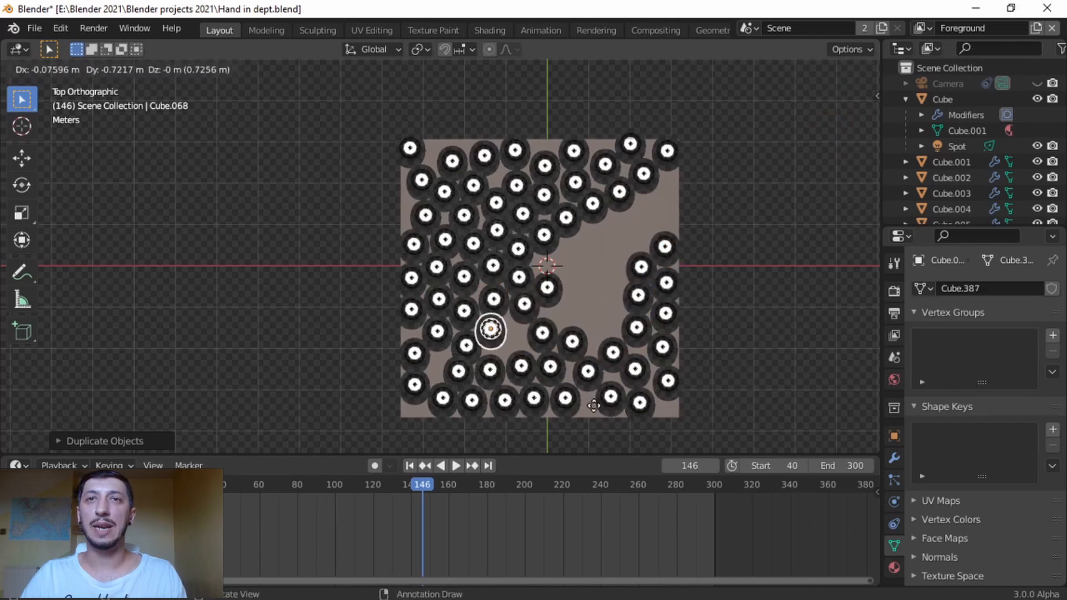
click(728, 334)
key(shift+d)
click(733, 298)
key(shift+d)
click(755, 301)
key(shift+d)
click(760, 274)
key(shift+d)
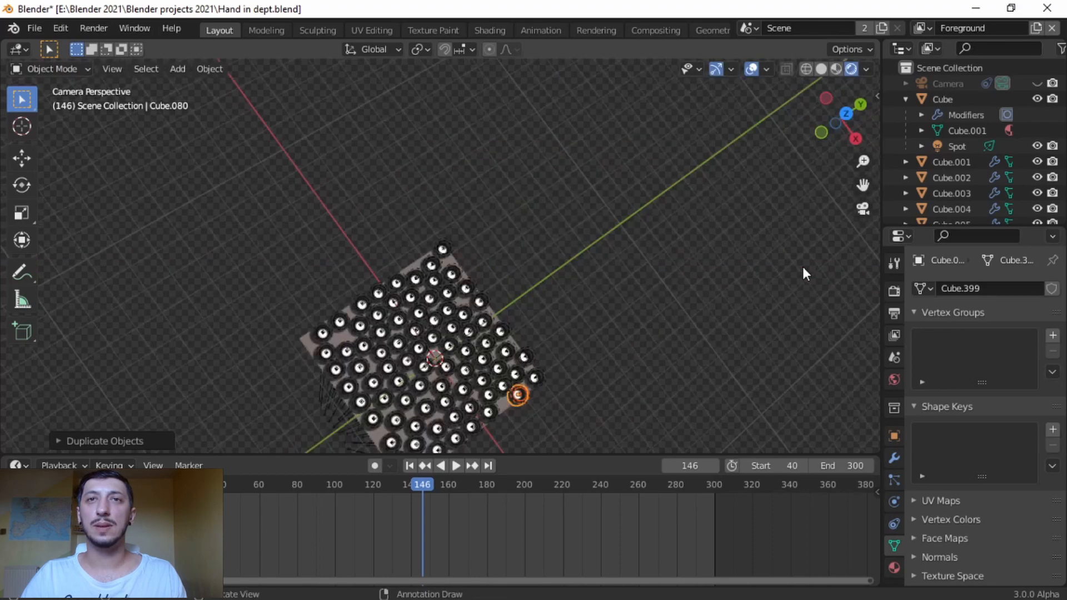
- Return to the camera view and unhide the camera to show the hand footage behind the full set of holes
click(1037, 84)
scroll(478, 373, down, 3)
shift+middle_drag(568, 336, 596, 309)
scroll(539, 361, up, 4)
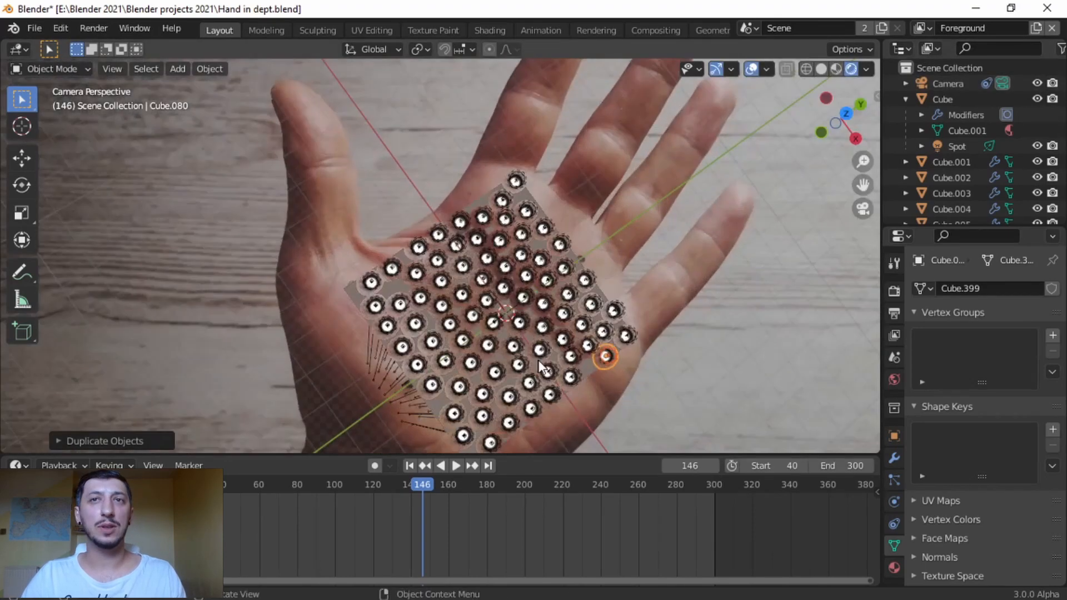
shift+middle_drag(542, 366, 569, 315)
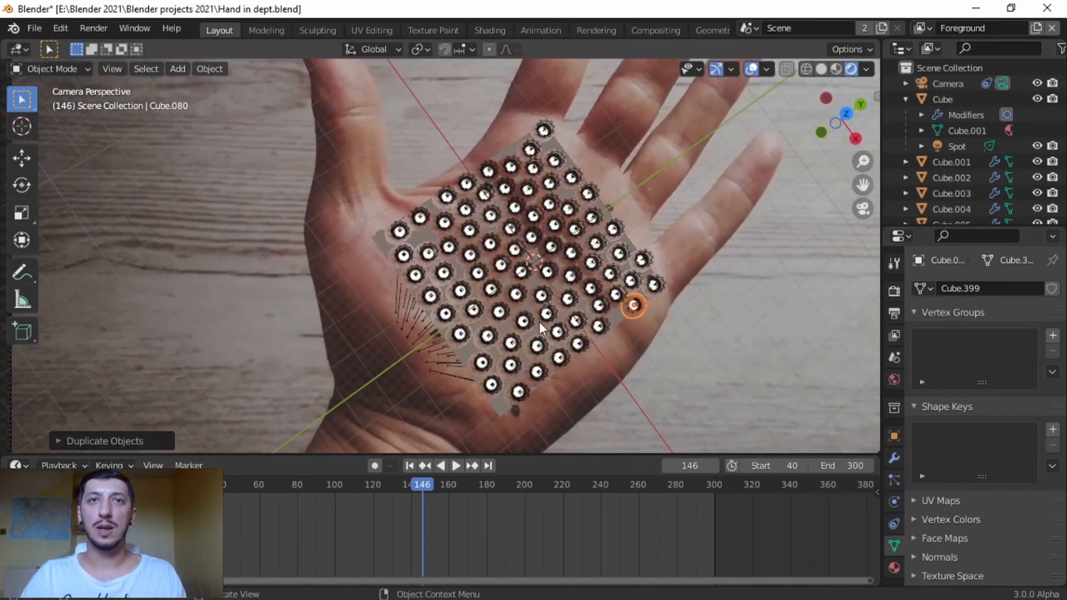
- Delete the guide plane from beneath the holes
click(461, 358)
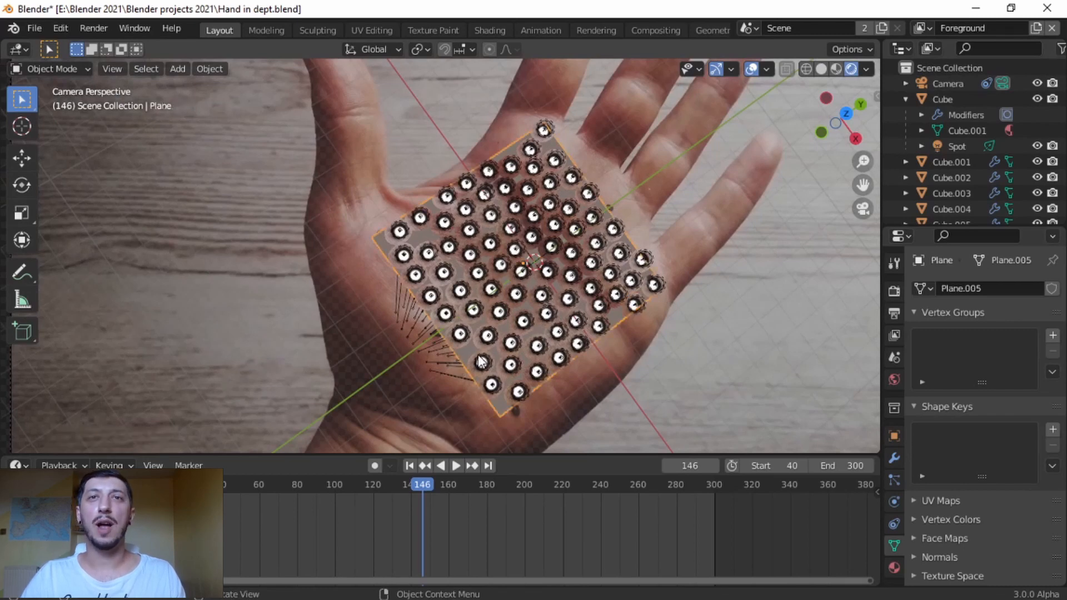
key(x)
click(469, 355)
- Play the animation in the camera view to check that the holes follow the palm
scroll(552, 344, down, 3)
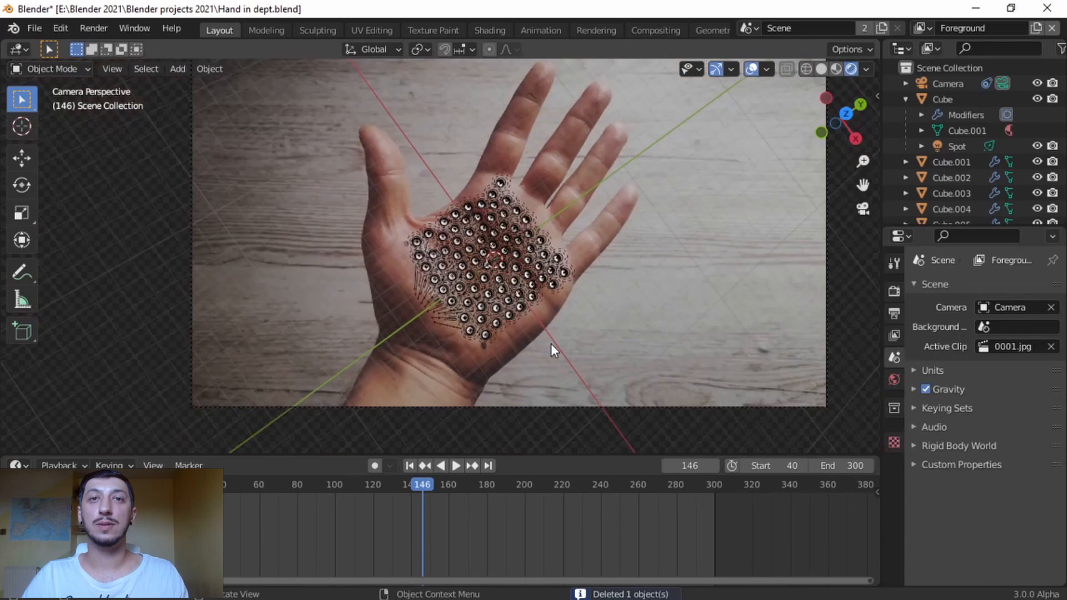
scroll(551, 343, up, 5)
scroll(588, 298, down, 5)
key(space)
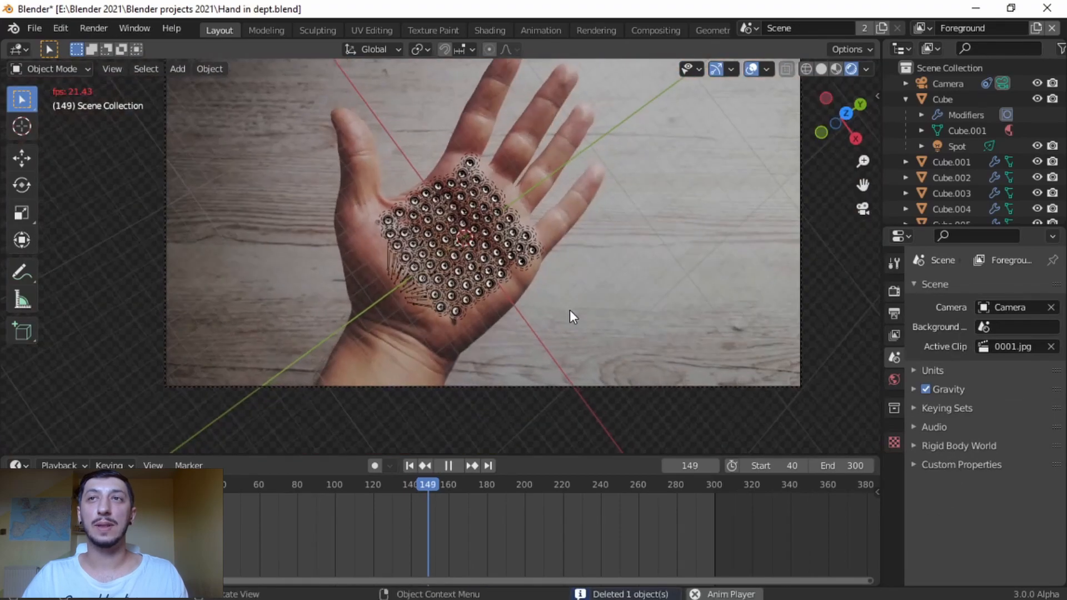
scroll(541, 309, up, 2)
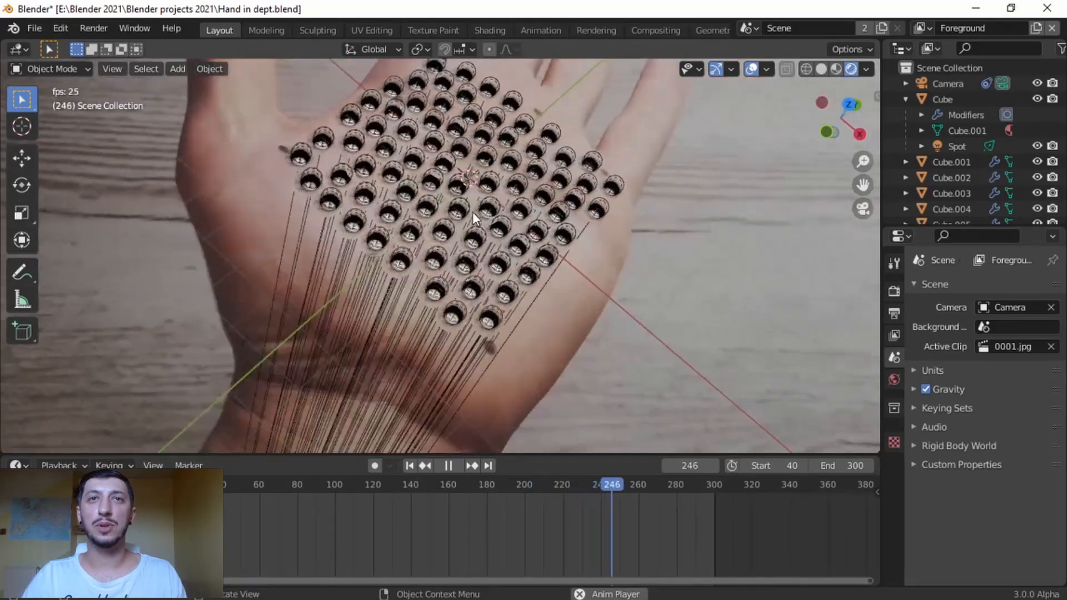
- Examine the full set of holes at different zoom levels during playback and stop the animation
scroll(542, 303, down, 2)
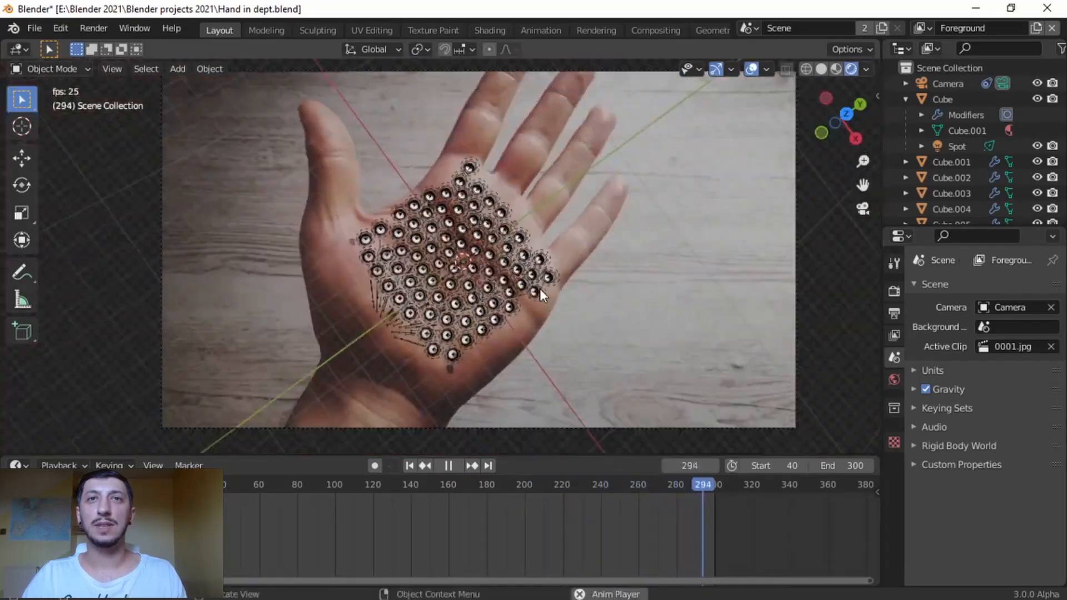
scroll(540, 288, up, 2)
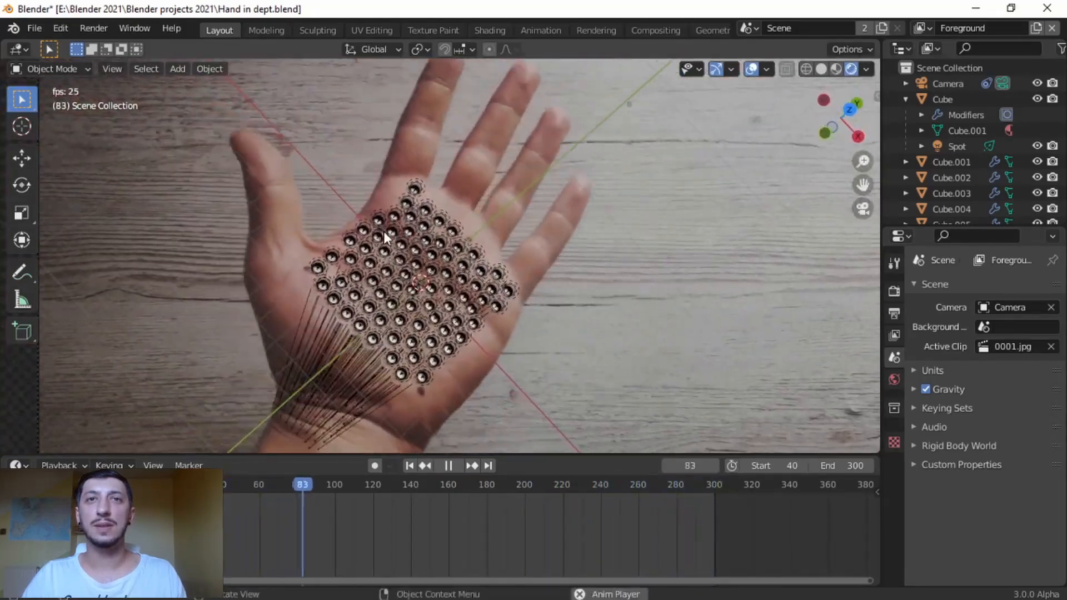
key(space)
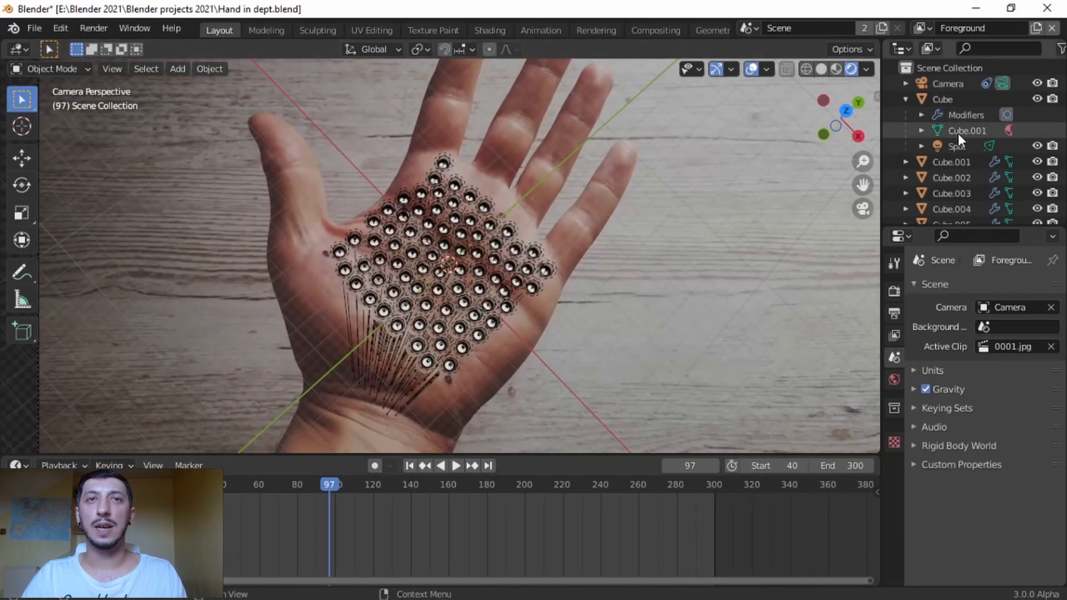
- Select the original hole, Cube, together with its Spot light
click(941, 99)
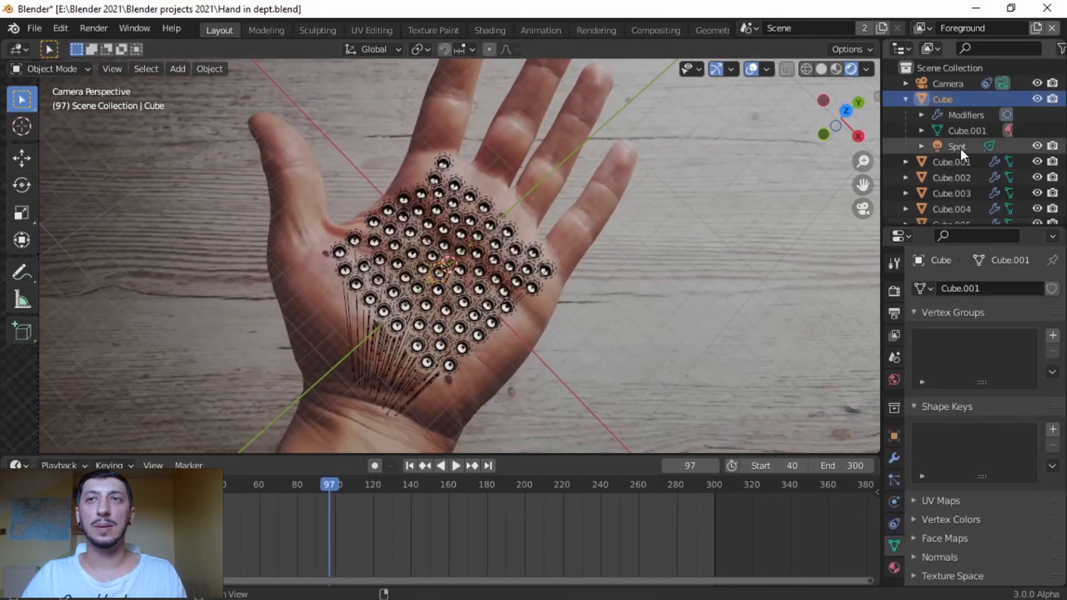
shift+click(960, 145)
scroll(518, 286, up, 1)
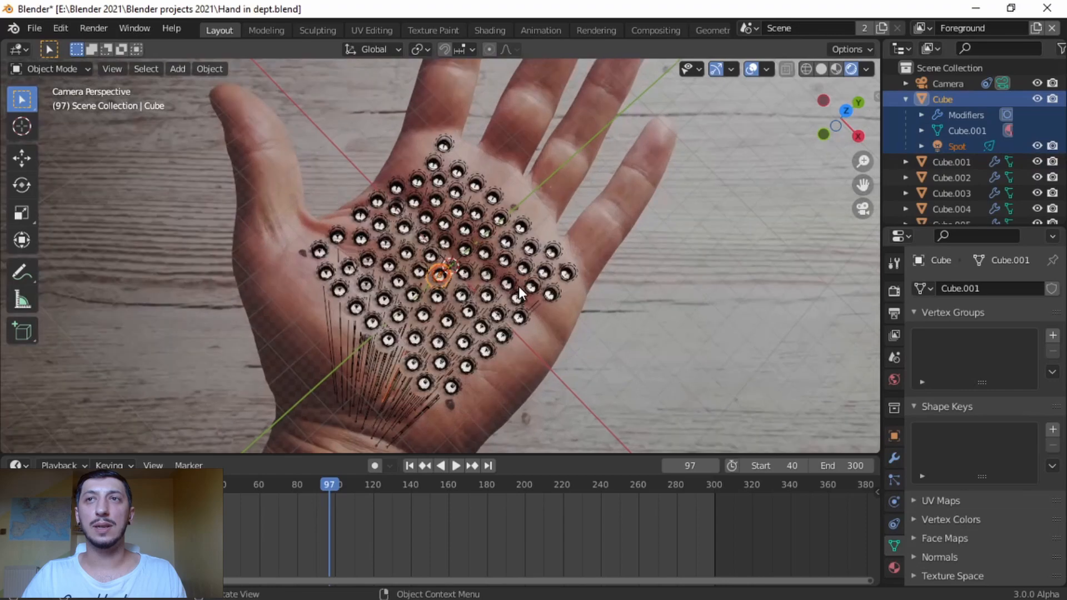
scroll(437, 285, up, 2)
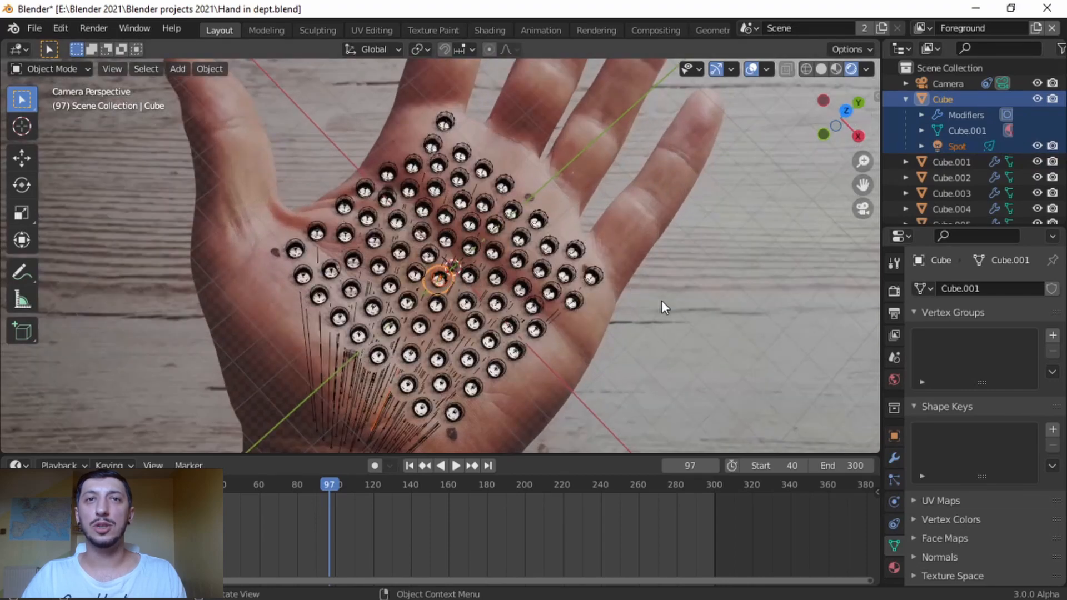
- Try to duplicate the hole and its light directly in the camera view beside the thumb base, checking the copy in playback
key(shift+d)
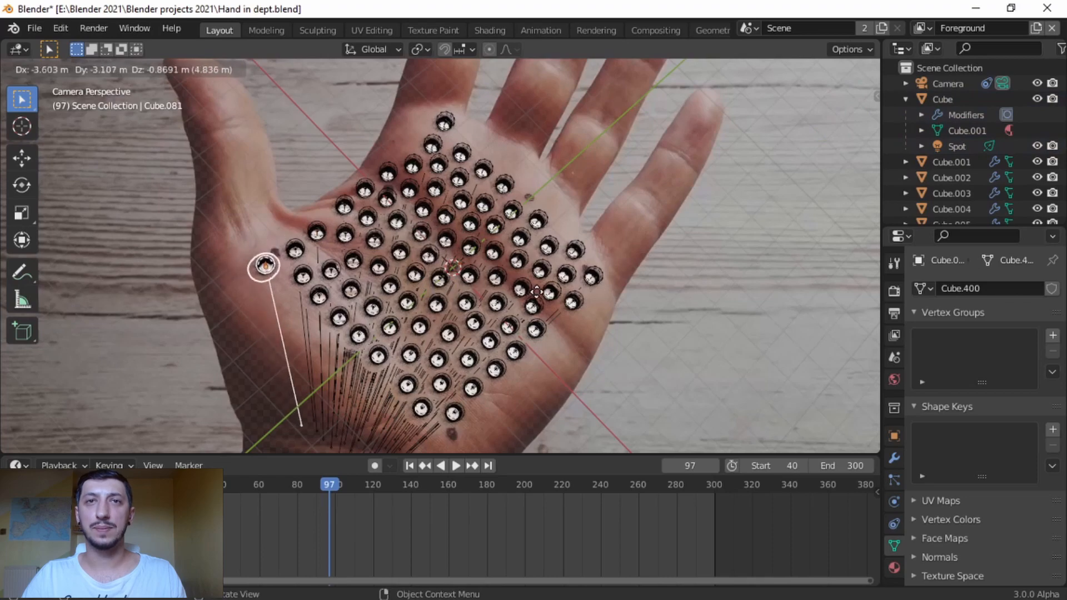
click(517, 312)
key(space)
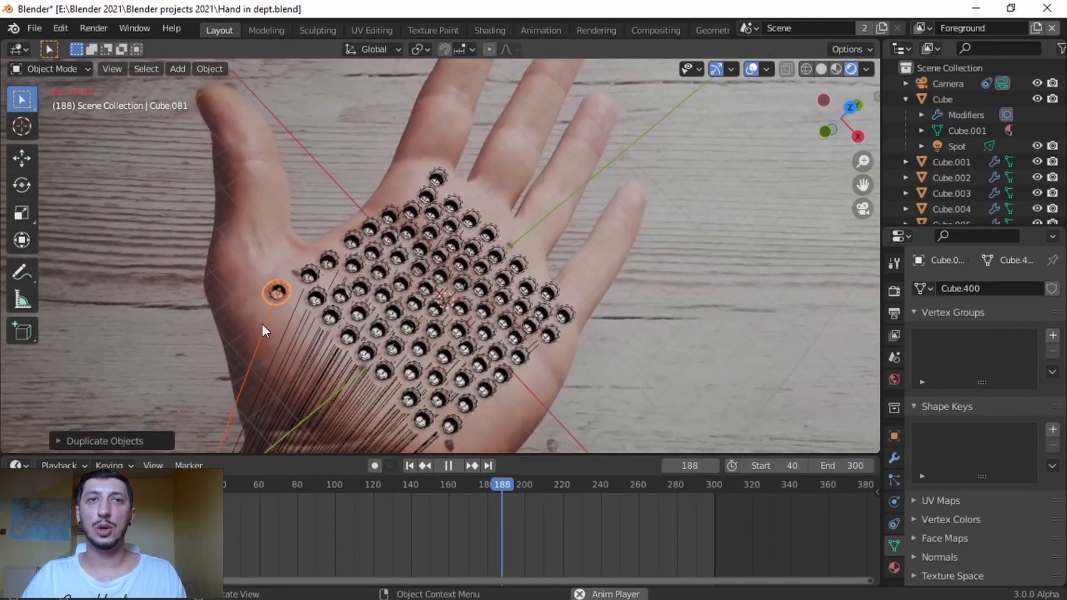
key(space)
- Inspect the duplicate's height against the other holes in front view and undo the duplication
drag(821, 132, 815, 138)
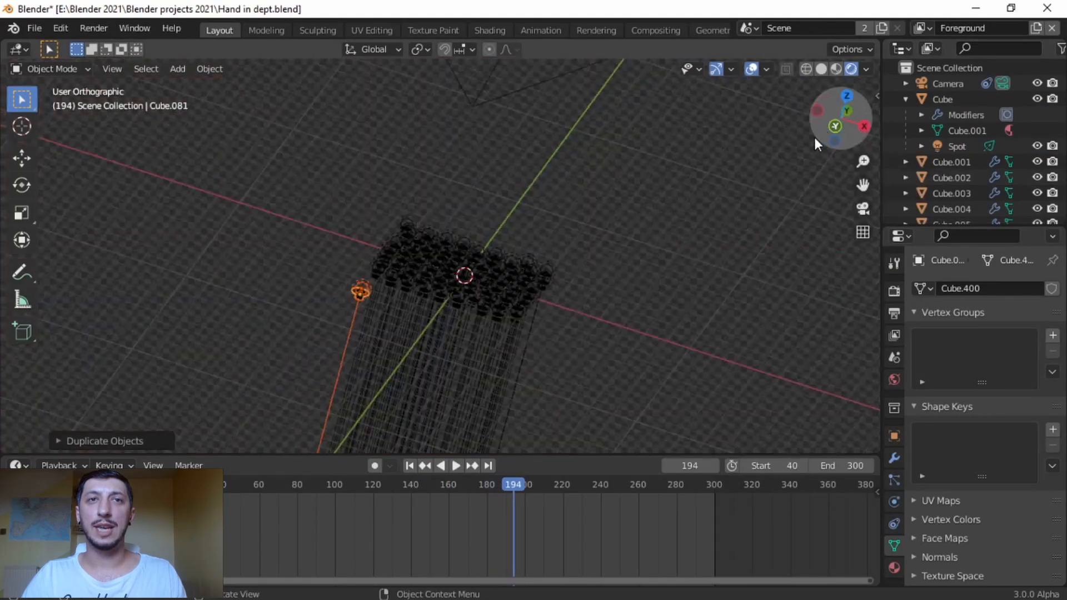
scroll(511, 291, up, 6)
shift+middle_drag(470, 256, 272, 285)
scroll(602, 277, down, 4)
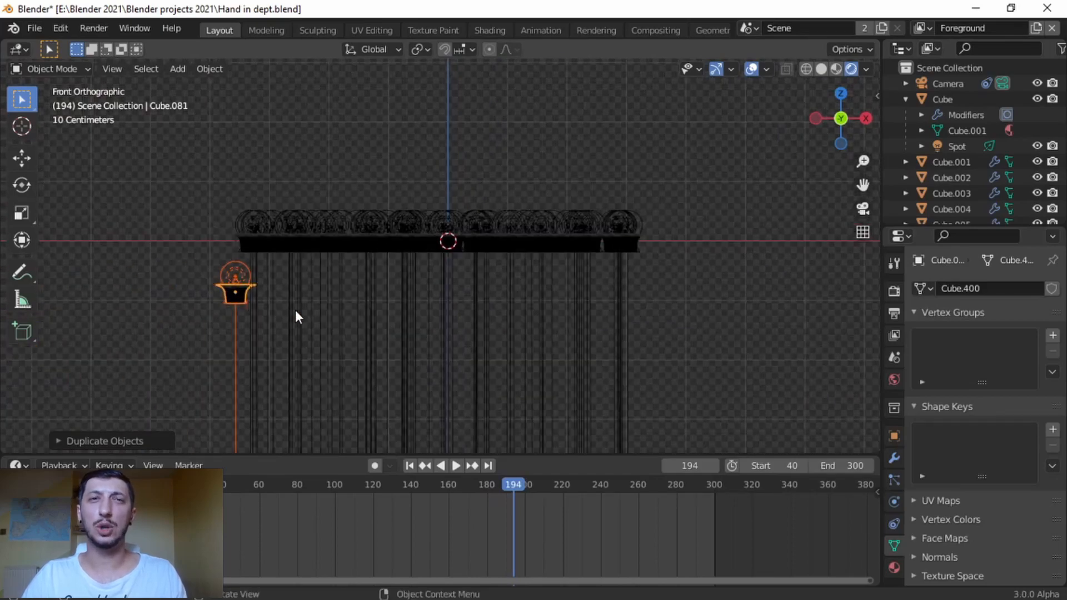
key(ctrl+z)
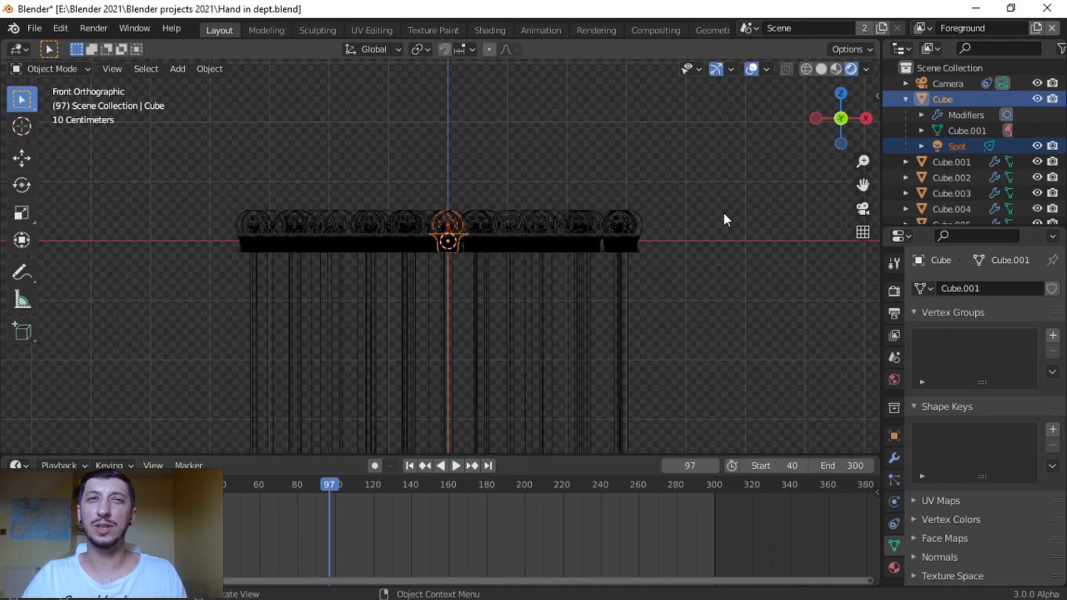
- Duplicate the hole and its light in top view, placing the copy just outside the grid's upper-left edge
key(KP_0)
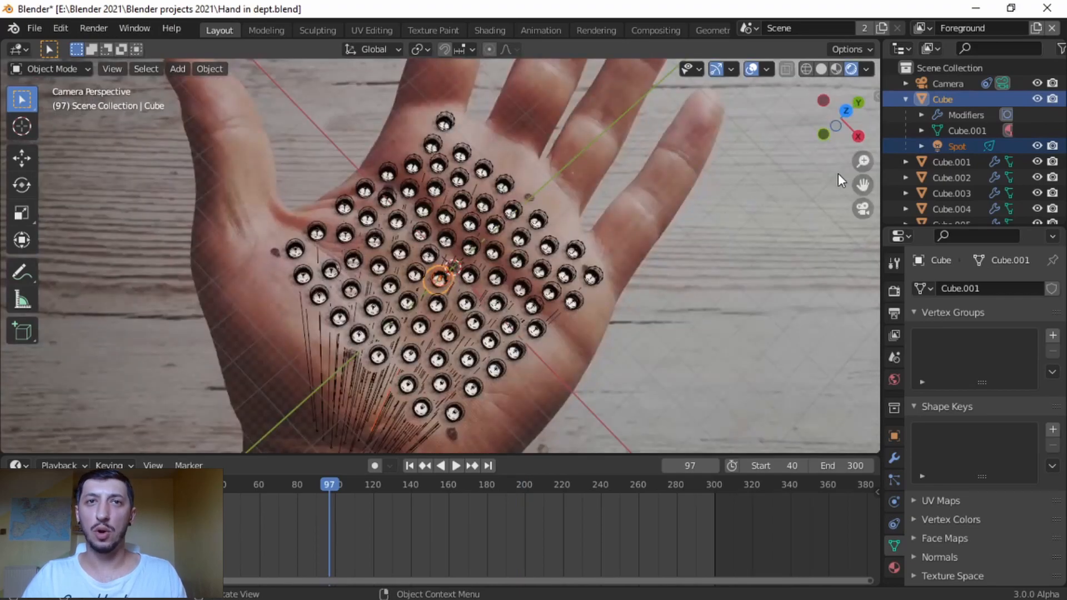
click(846, 111)
scroll(596, 285, up, 5)
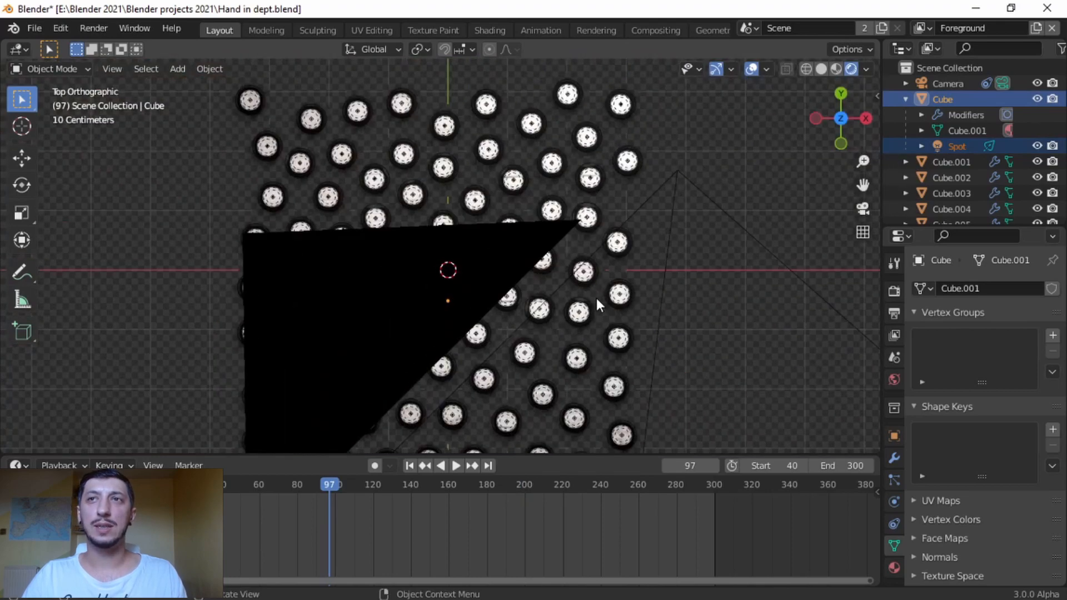
shift+middle_drag(640, 328, 701, 299)
key(shift+d)
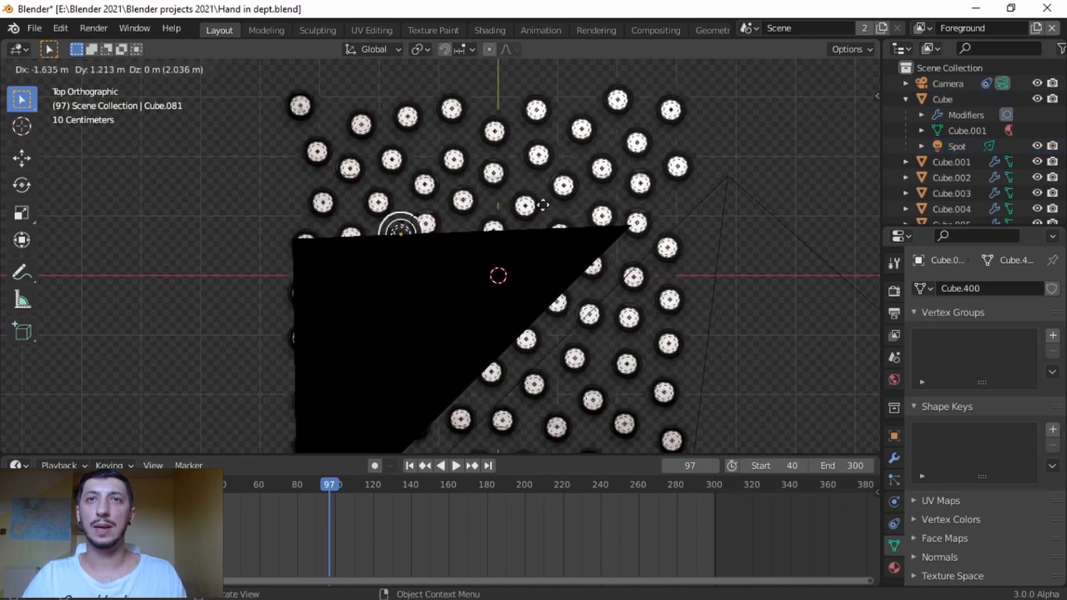
click(488, 175)
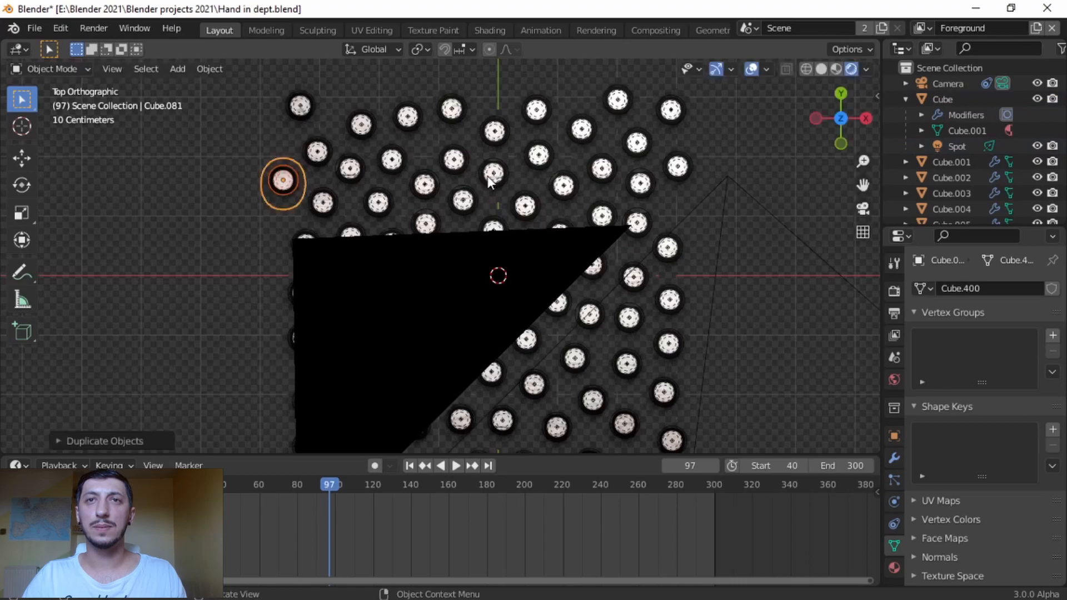
- Play the animation in the camera view to check how the hole added below the index finger follows the palm
key(KP_0)
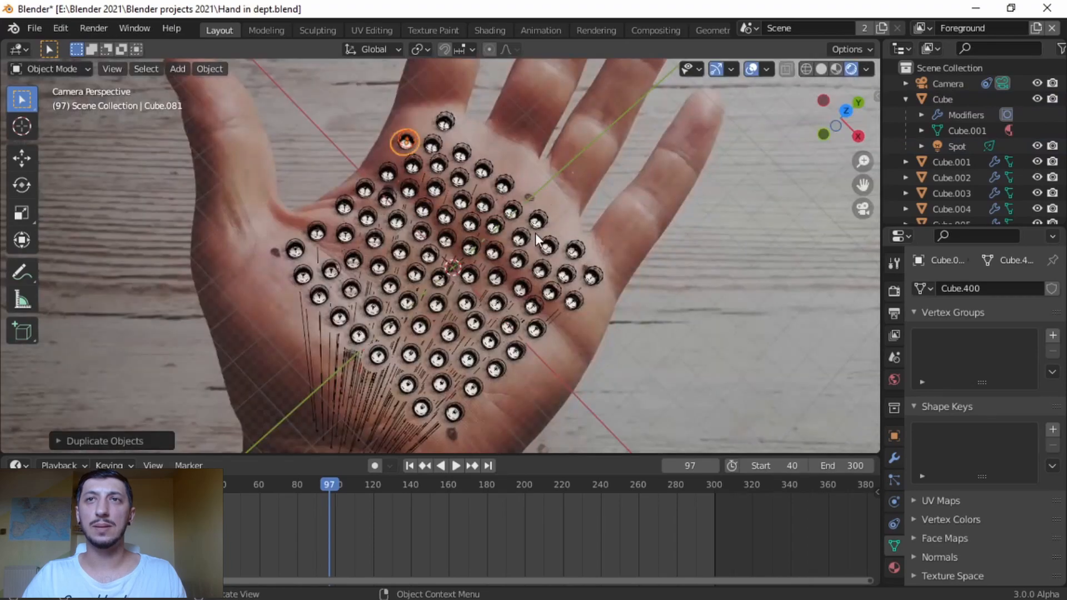
key(space)
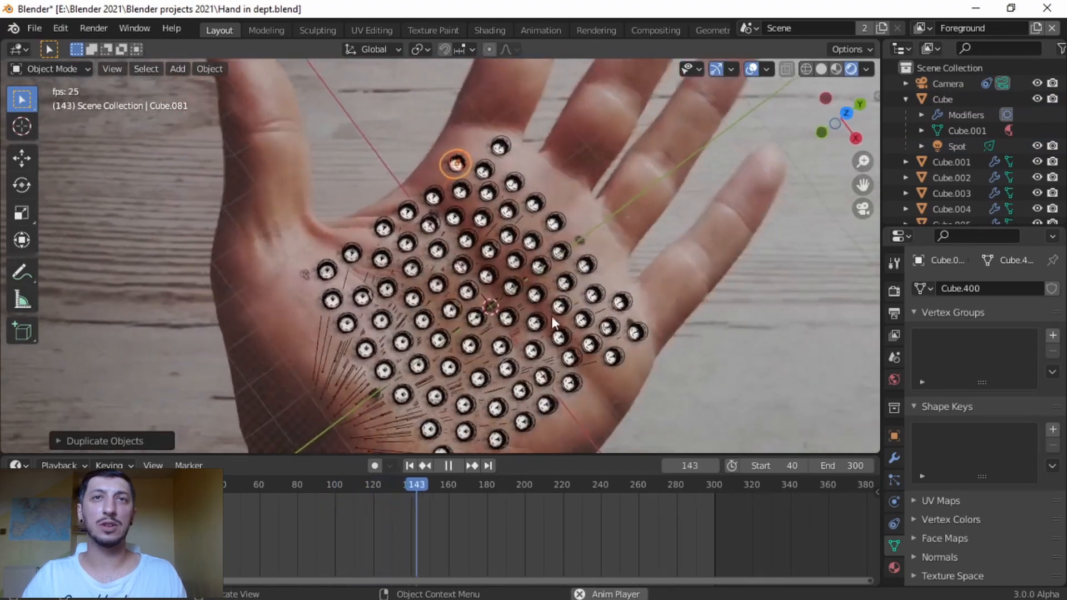
key(space)
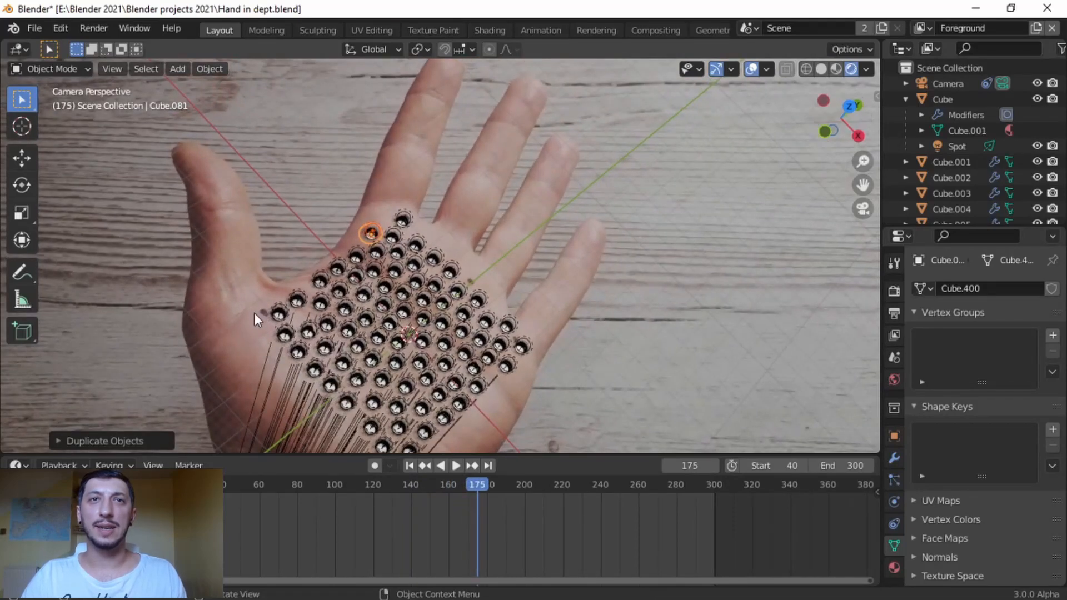
- Duplicate the selected hole and light in top view, placing the copy just below the grid's lower-left corner
click(852, 110)
shift+middle_drag(529, 320, 623, 161)
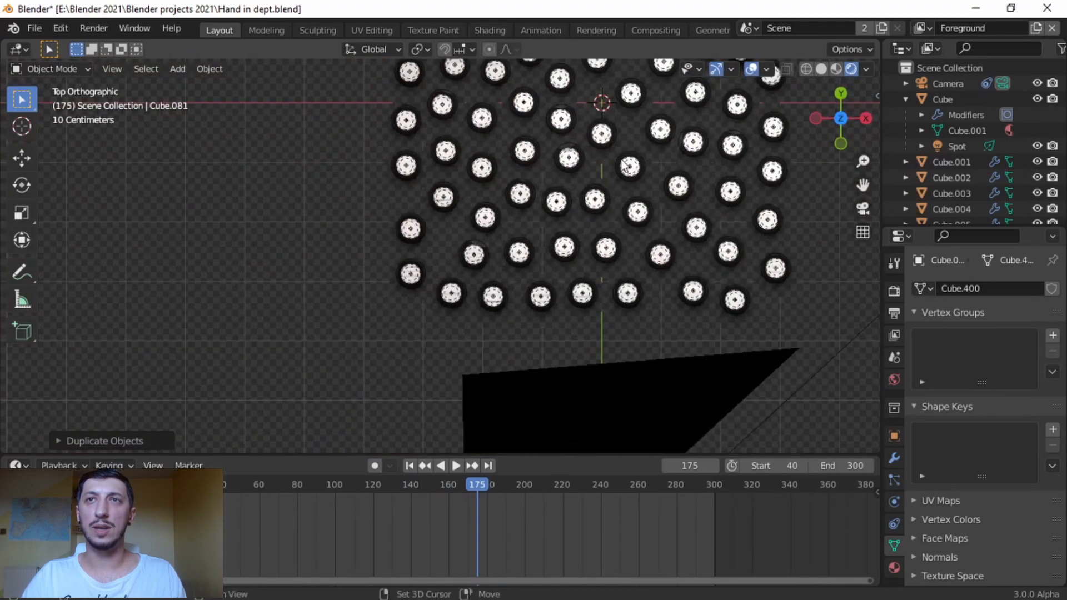
scroll(627, 166, down, 5)
key(shift+d)
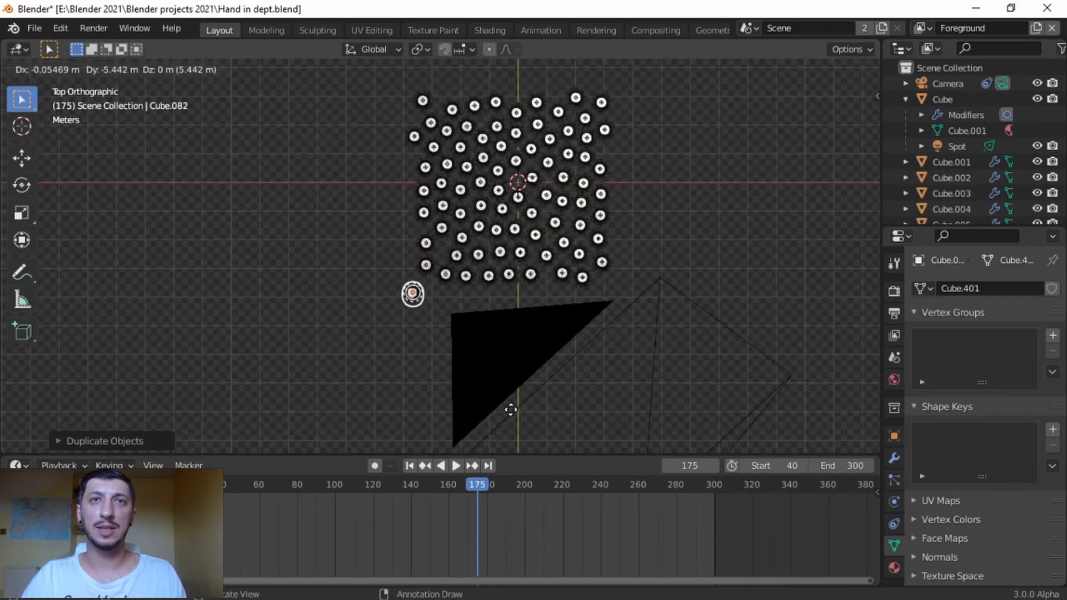
click(523, 406)
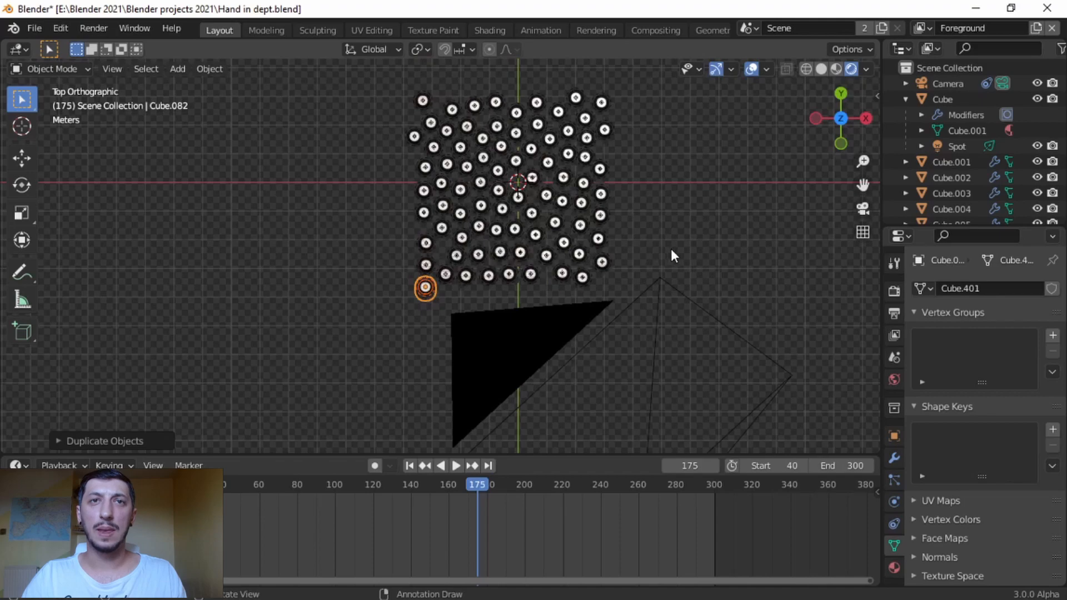
- Check the hole added near the thumb base by playing the animation in the camera view and examining it up close
key(KP_0)
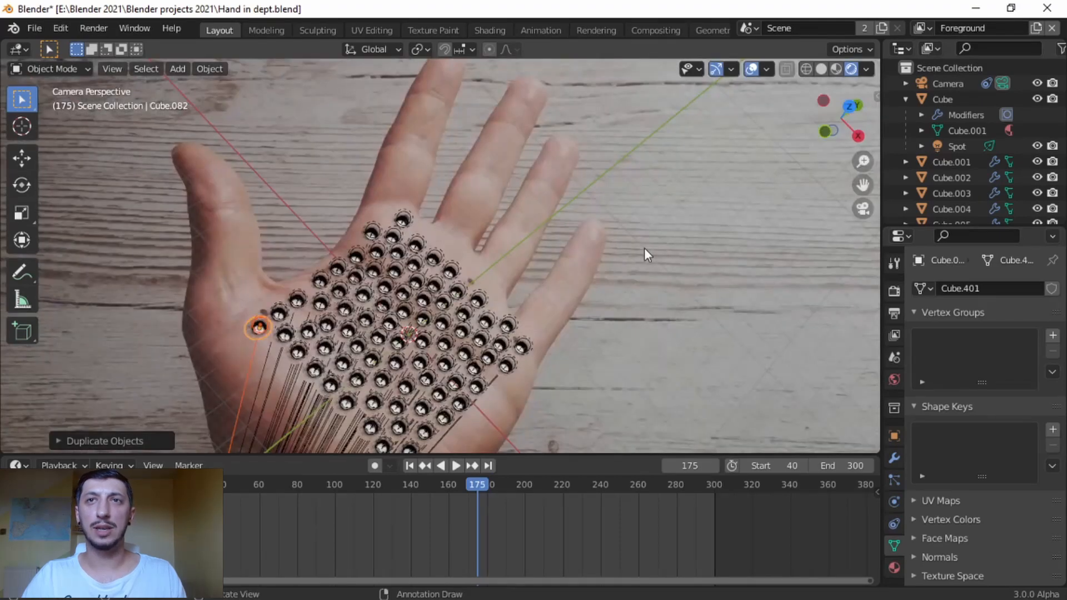
key(space)
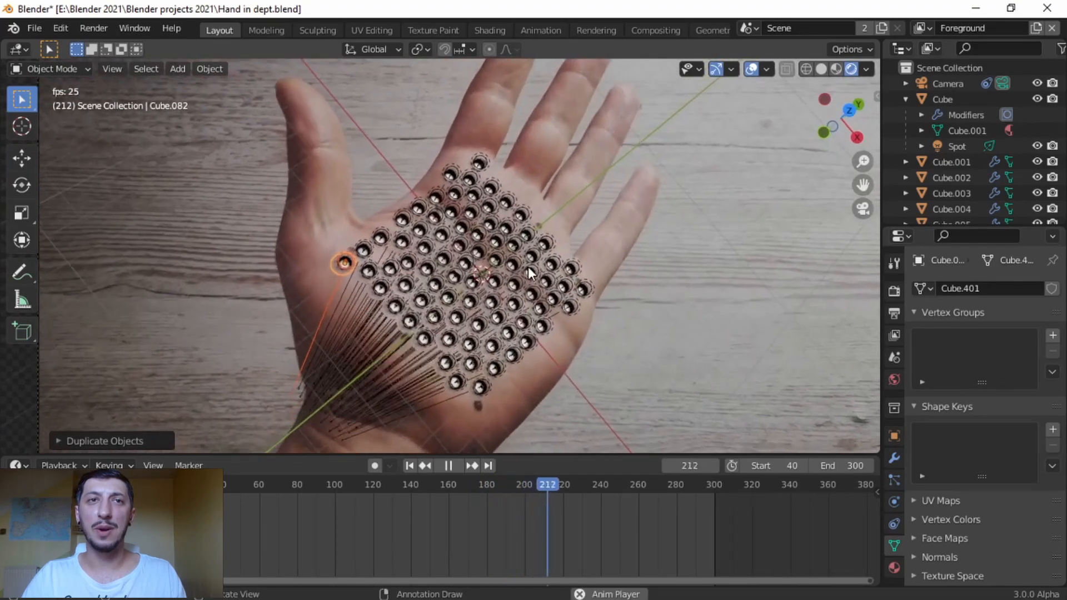
key(space)
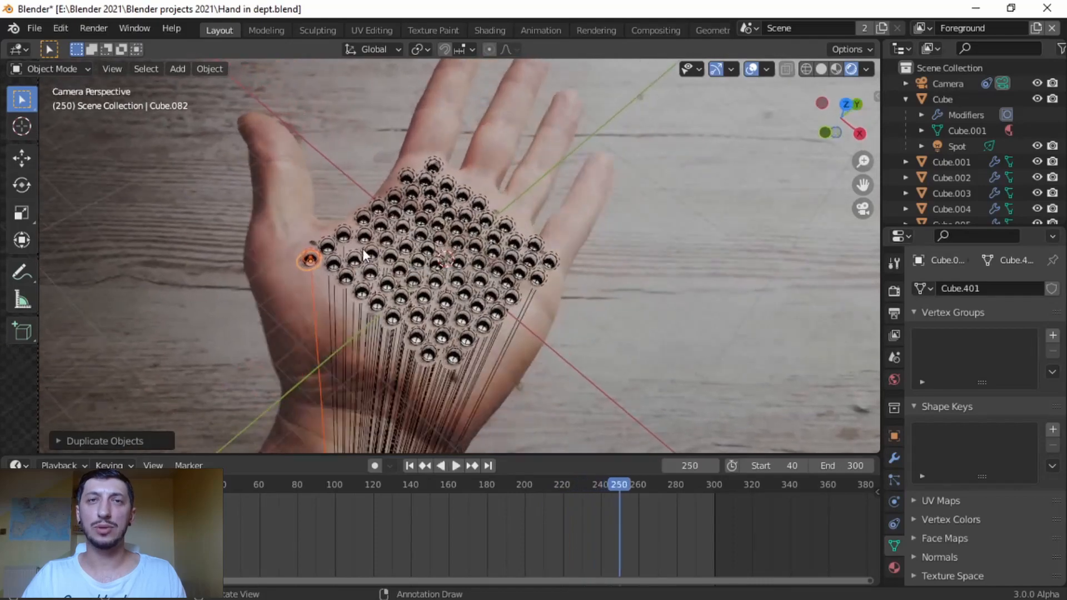
scroll(355, 265, up, 3)
scroll(262, 248, up, 2)
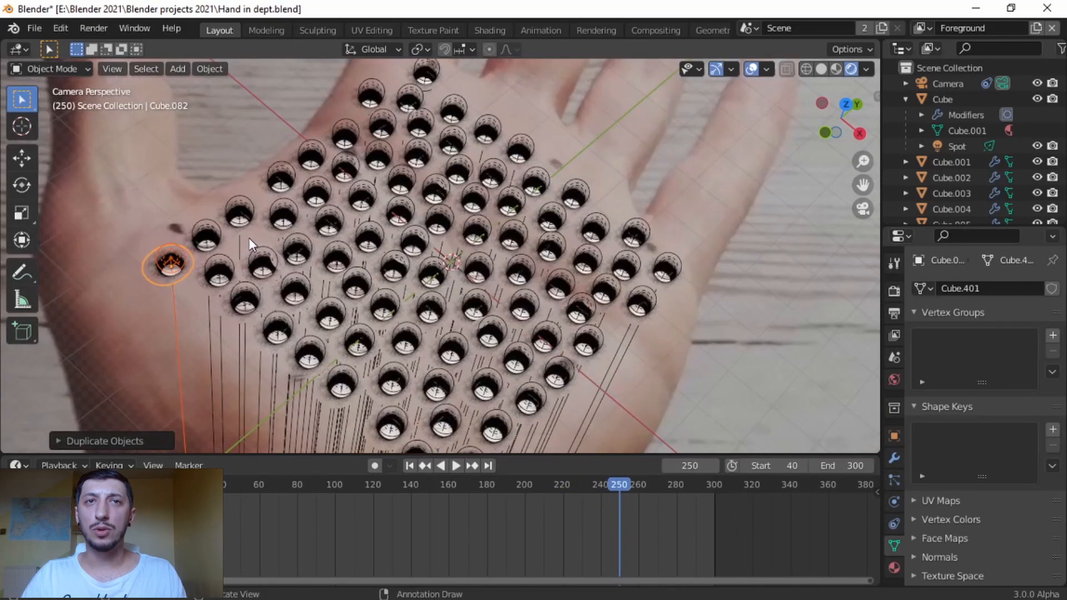
- Duplicate the corner hole and its light in top view, moving the copy about 0.58 m in X and 1.41 m in Y into the grid
click(846, 105)
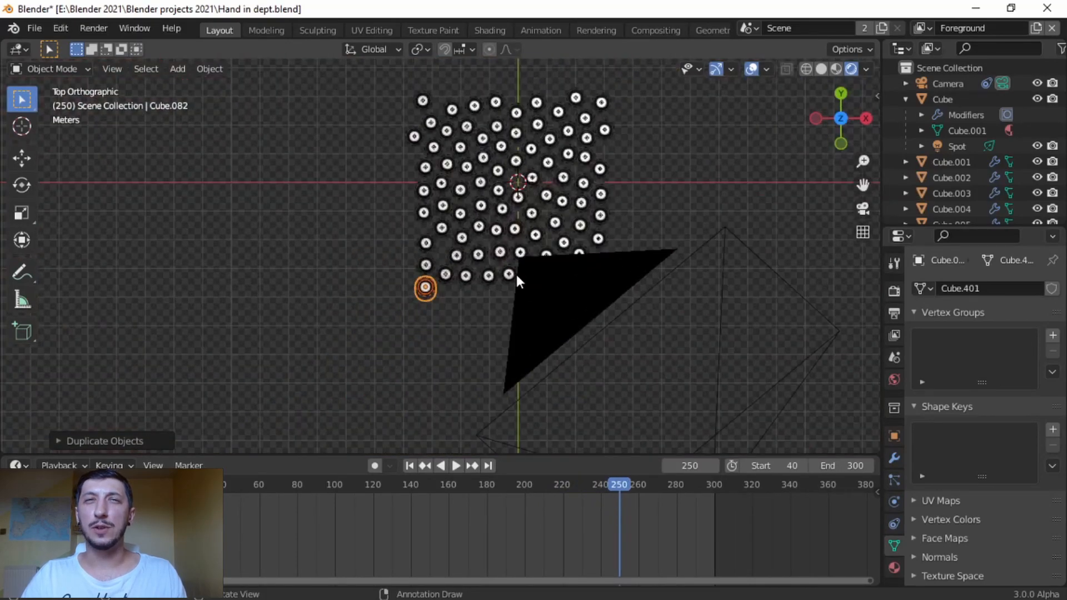
scroll(506, 306, up, 5)
key(shift+d)
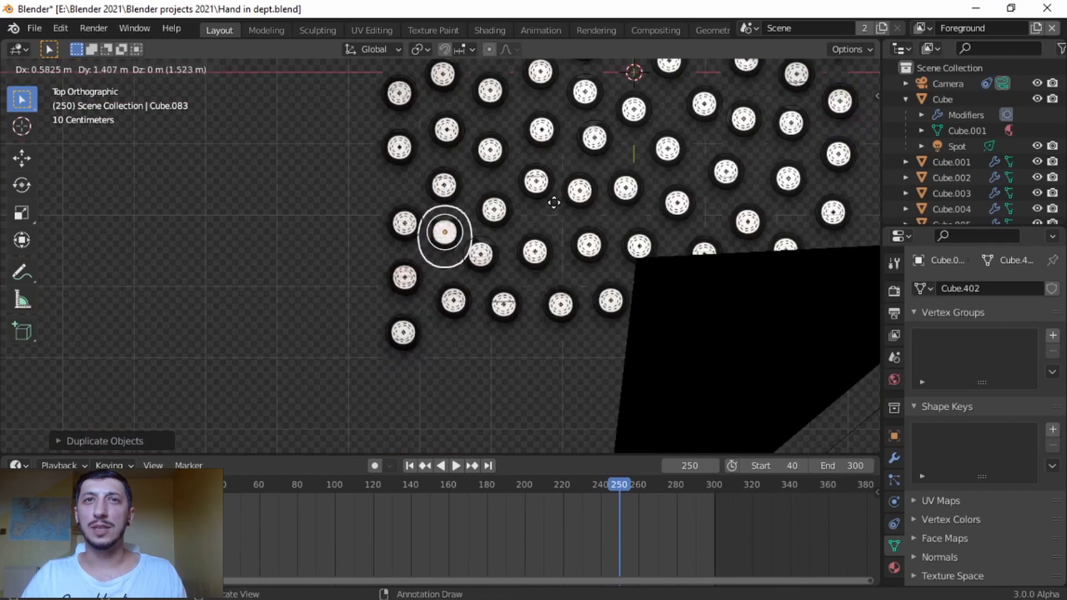
click(554, 202)
- Examine in the camera view how the rims of closely spaced holes overlap, comparing the new hole with others across the palm
key(KP_0)
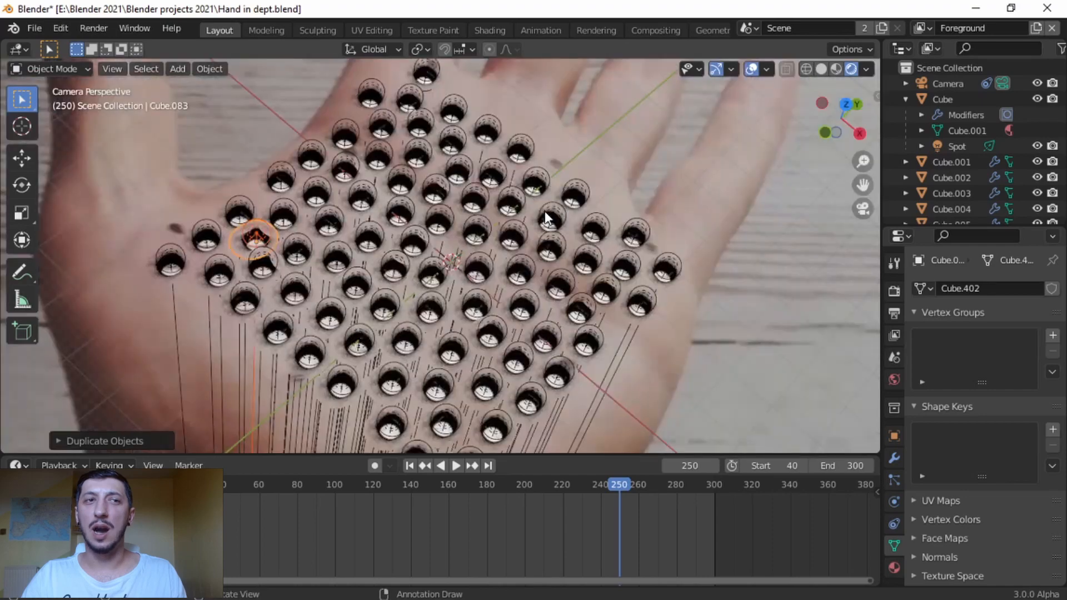
scroll(412, 264, up, 10)
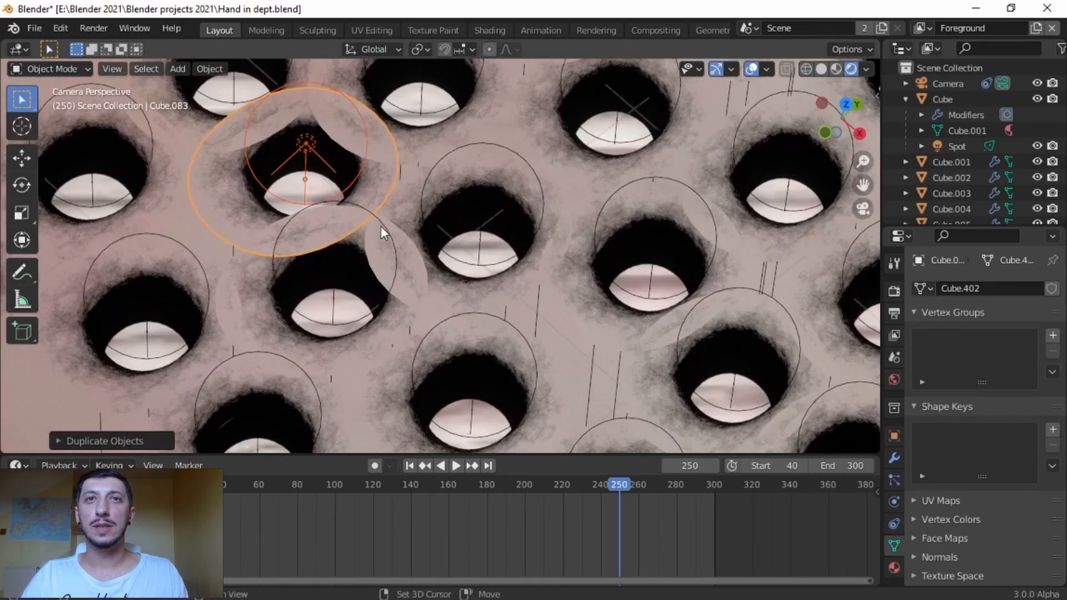
shift+middle_drag(382, 225, 547, 262)
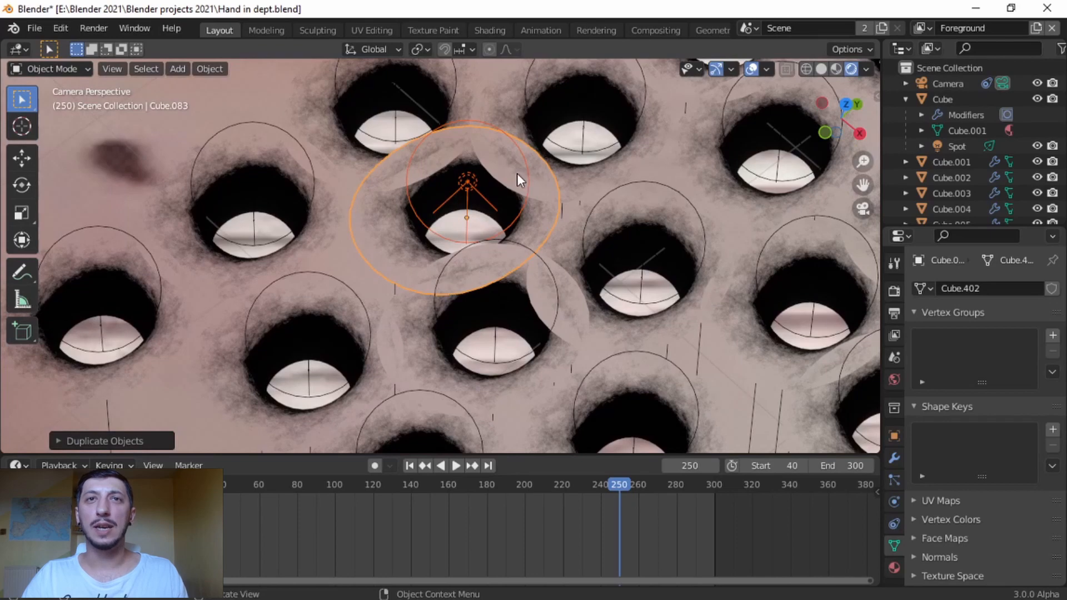
scroll(418, 164, down, 8)
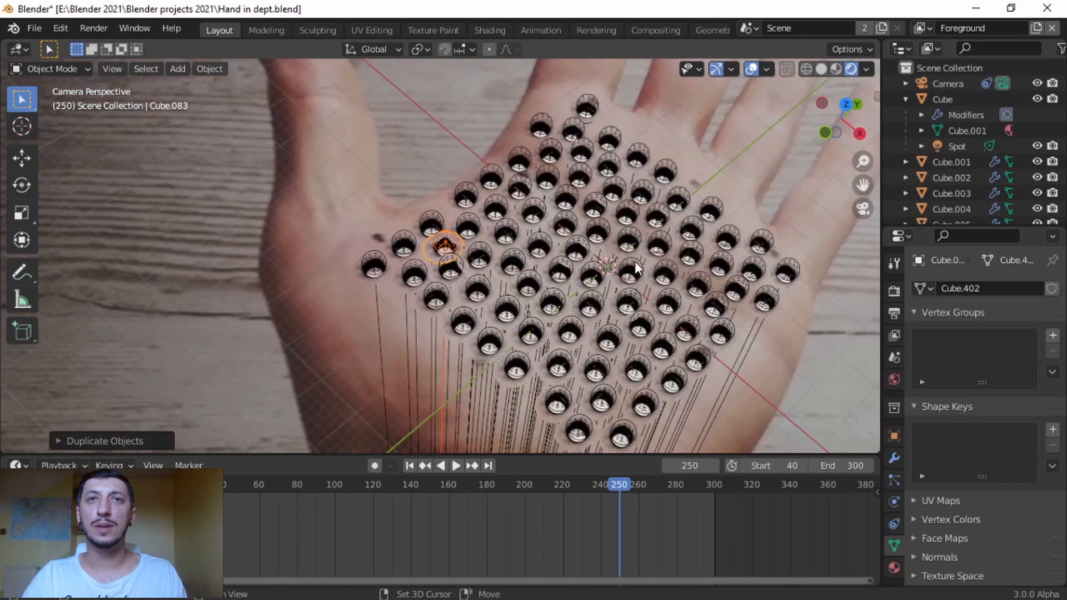
scroll(545, 247, down, 3)
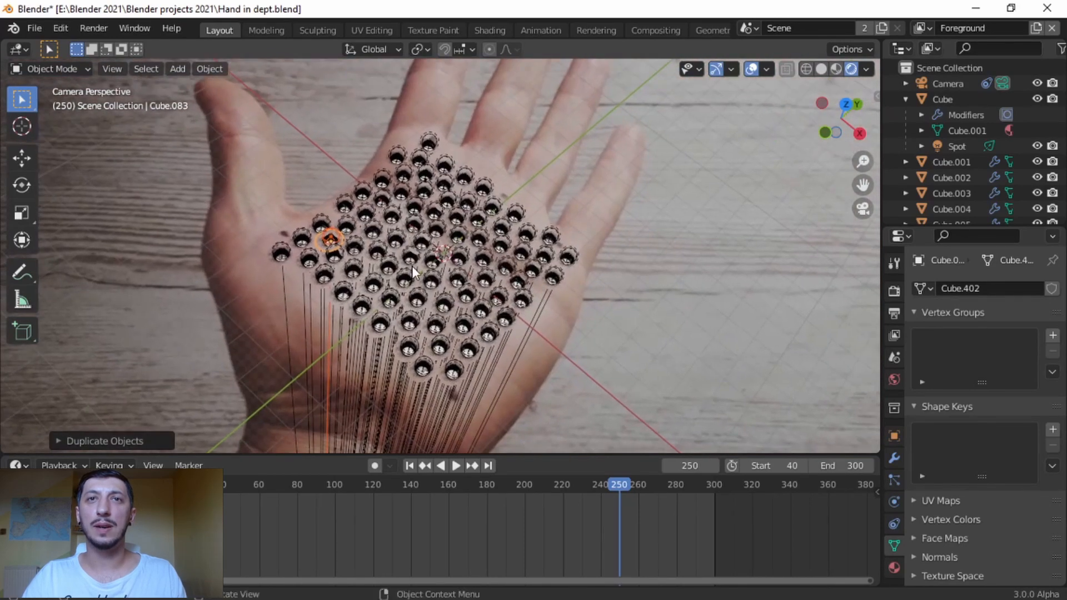
scroll(546, 279, up, 10)
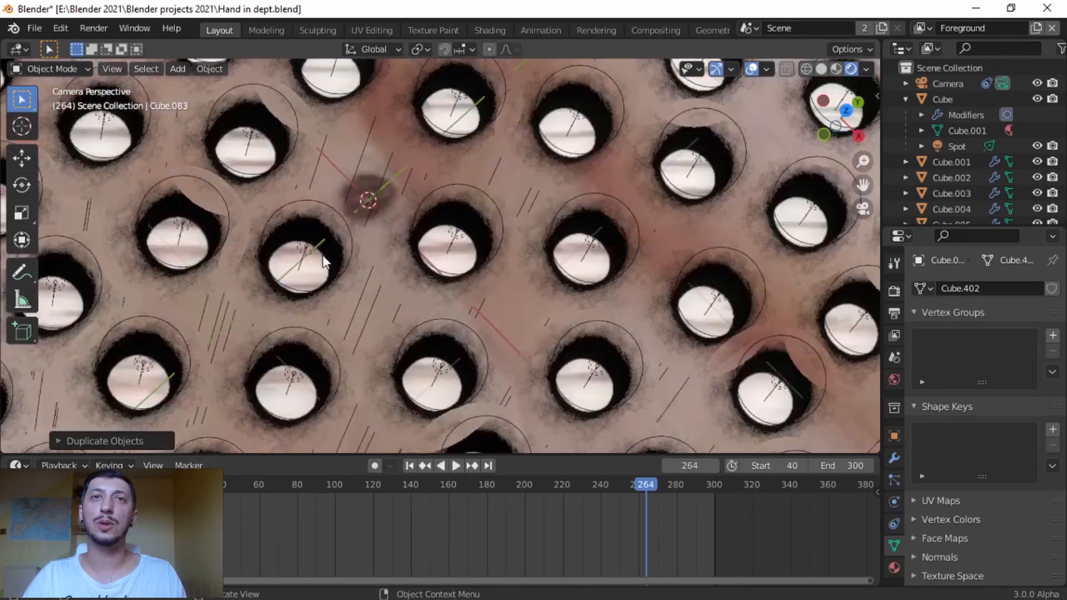
shift+middle_drag(546, 278, 631, 269)
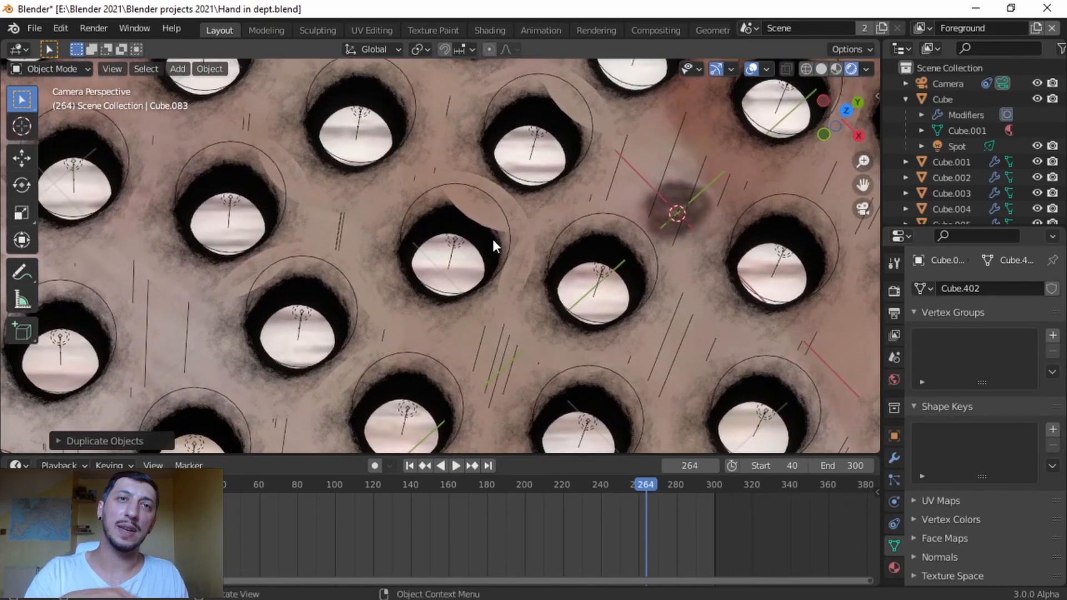
shift+middle_drag(426, 207, 593, 249)
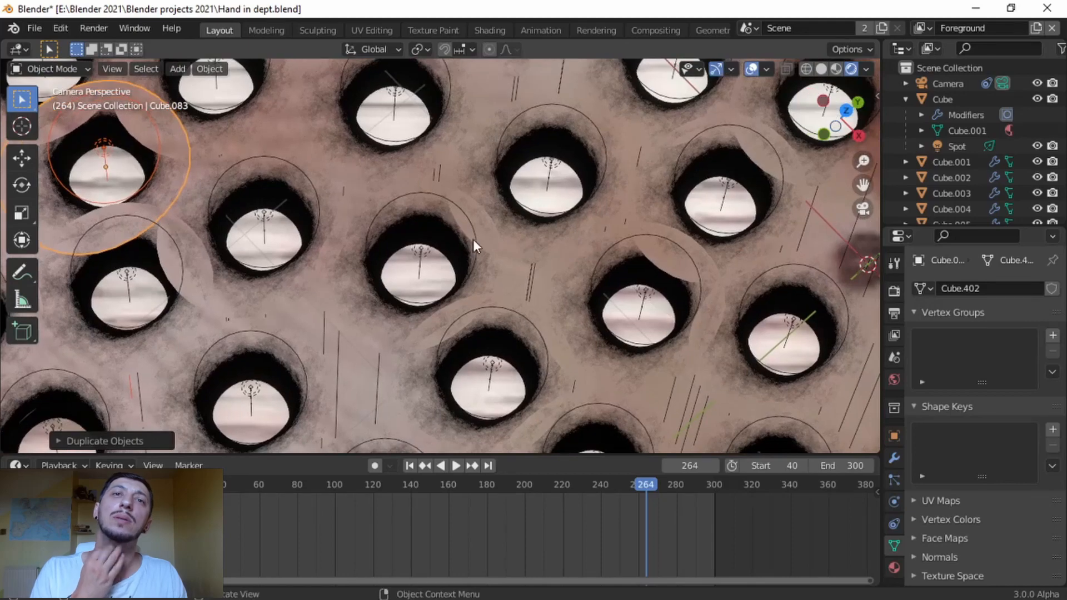
- Examine the hole rims across the palm up close in the camera view, checking where neighbouring holes cut into each other
shift+middle_drag(481, 266, 583, 153)
scroll(489, 248, down, 5)
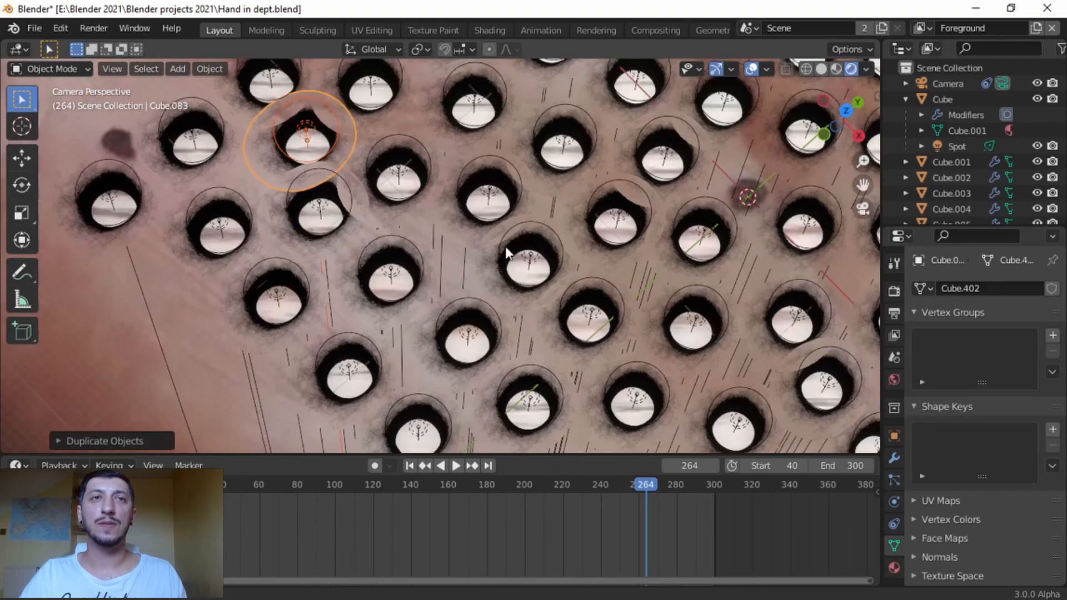
shift+middle_drag(505, 246, 563, 195)
scroll(448, 304, up, 5)
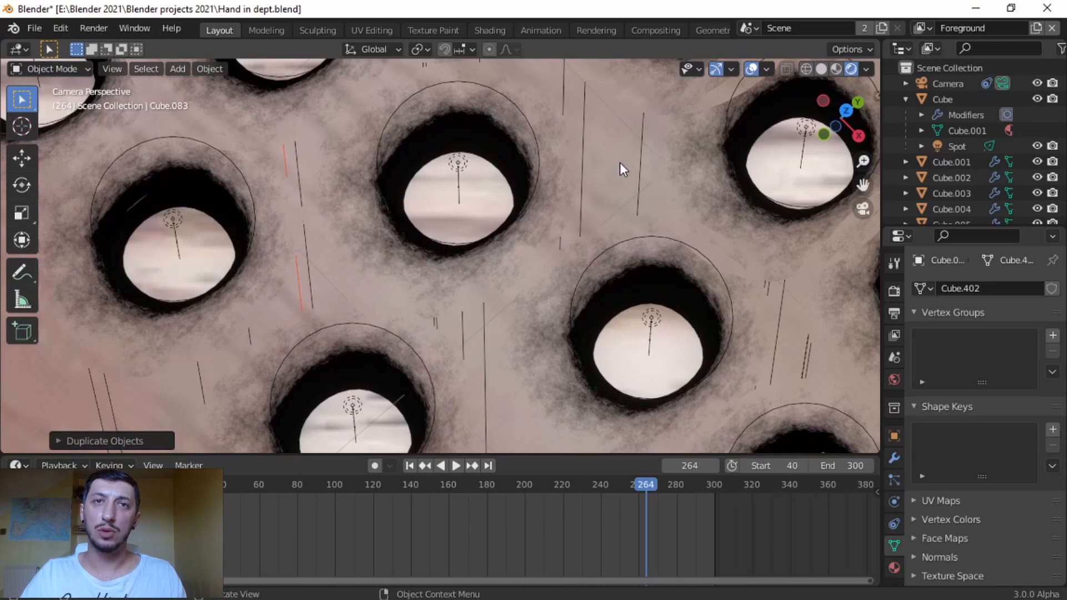
scroll(616, 163, down, 4)
shift+middle_drag(616, 165, 553, 305)
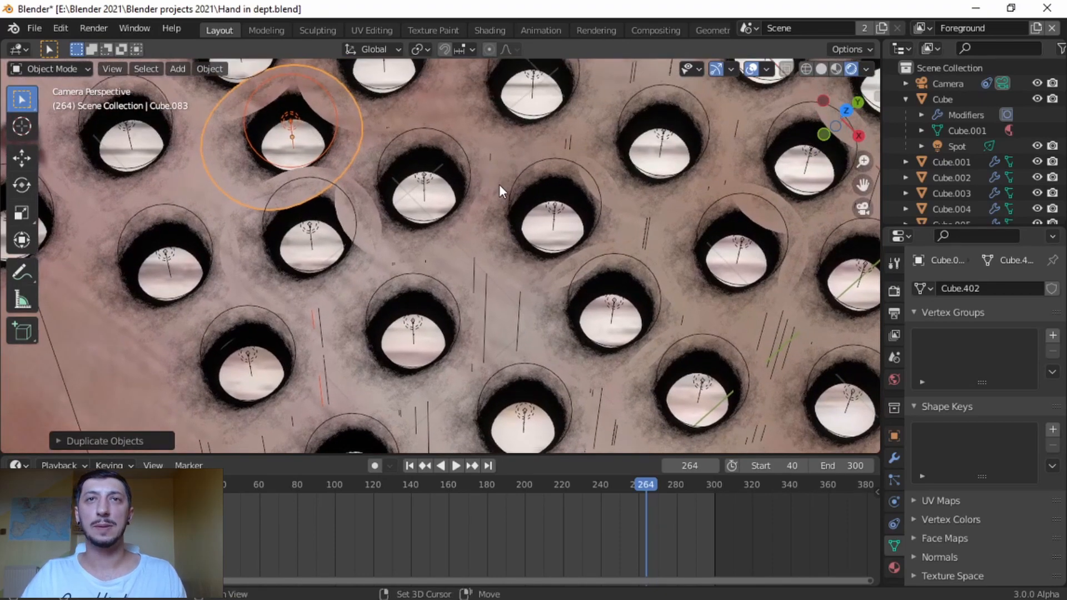
shift+middle_drag(499, 189, 481, 314)
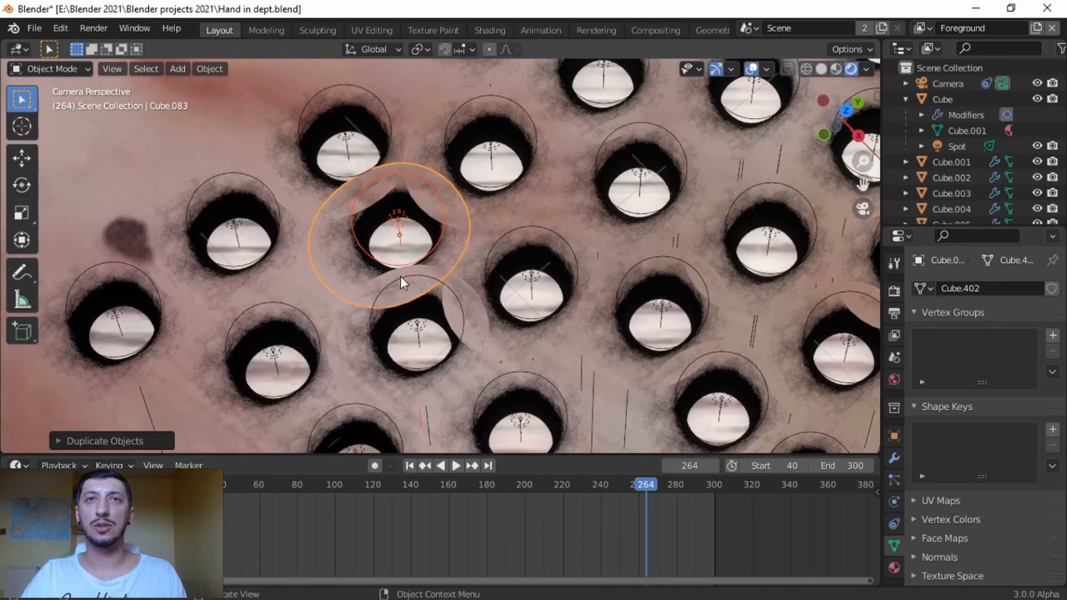
scroll(538, 255, down, 9)
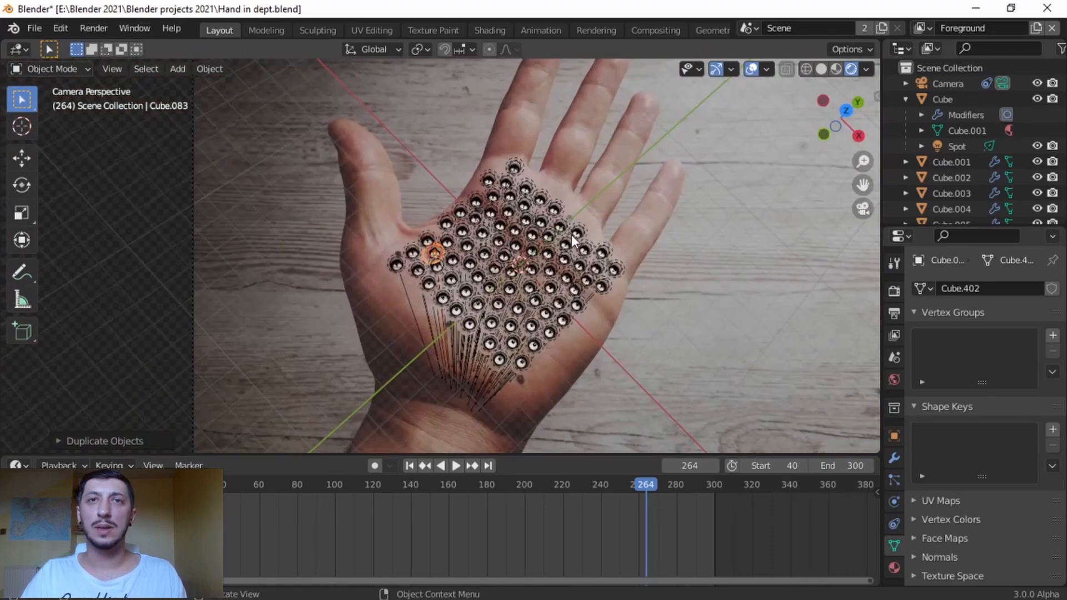
- Render frame 264 and inspect the rim overlaps between neighbouring holes in the rendered image
key(F12)
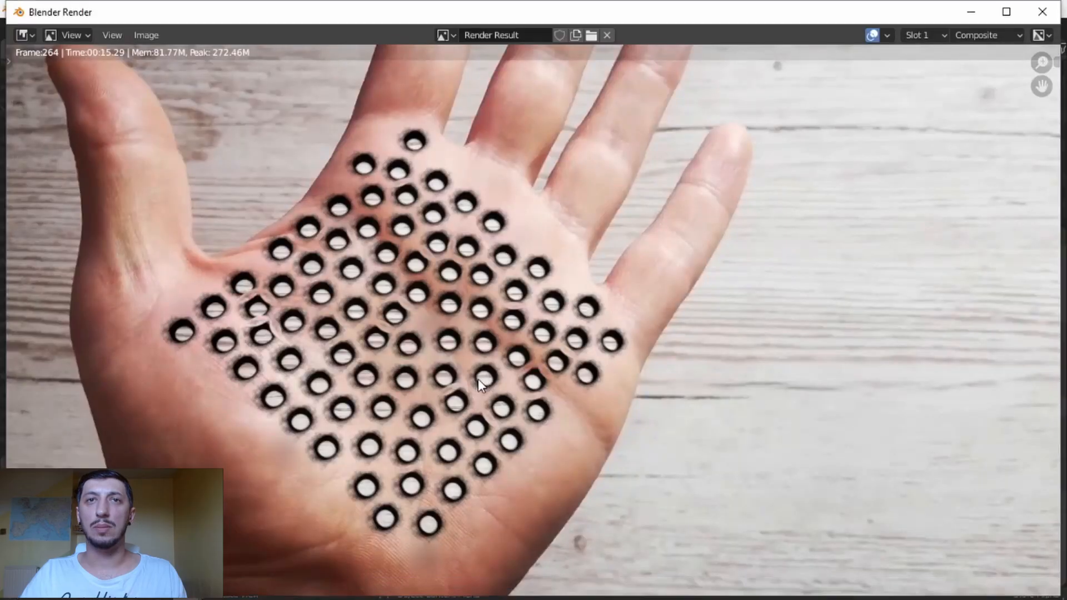
scroll(478, 379, down, 3)
scroll(499, 382, up, 3)
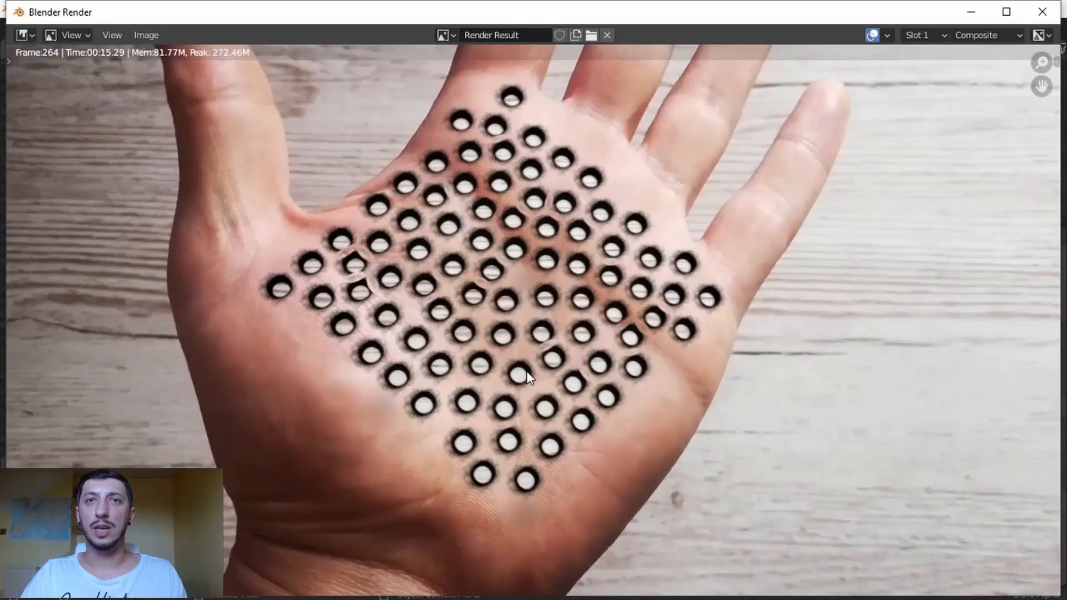
scroll(525, 371, down, 4)
scroll(519, 323, up, 4)
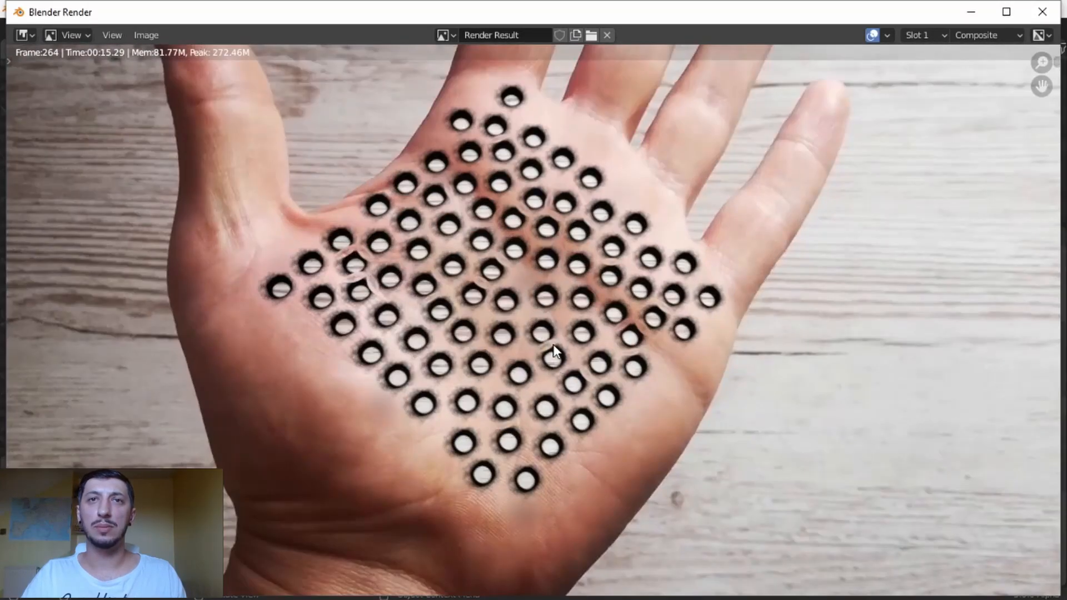
scroll(338, 284, down, 3)
scroll(412, 298, up, 3)
scroll(378, 288, down, 5)
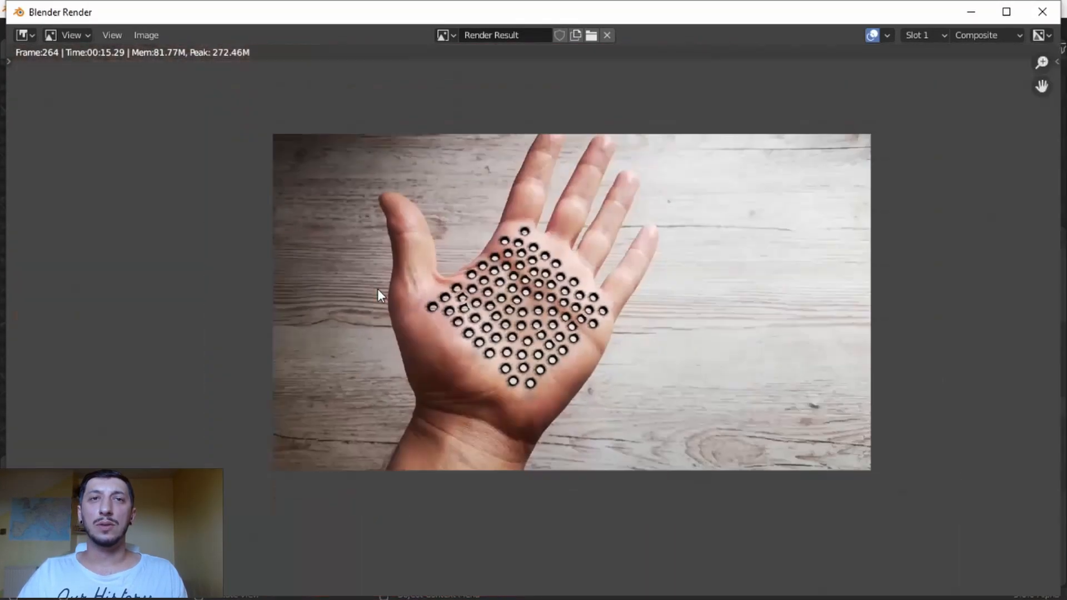
scroll(508, 316, up, 3)
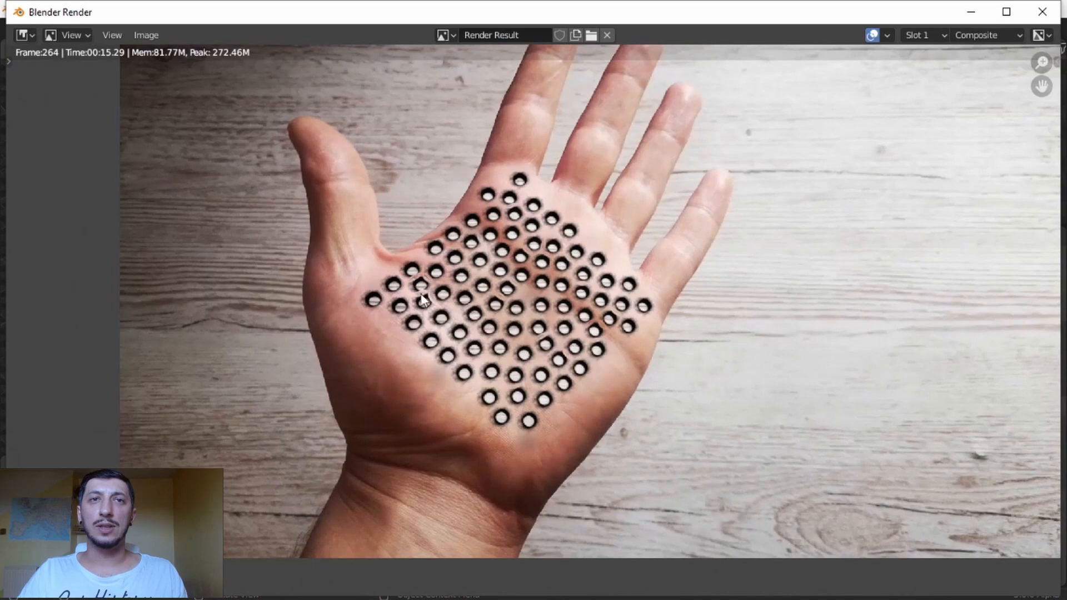
click(1043, 12)
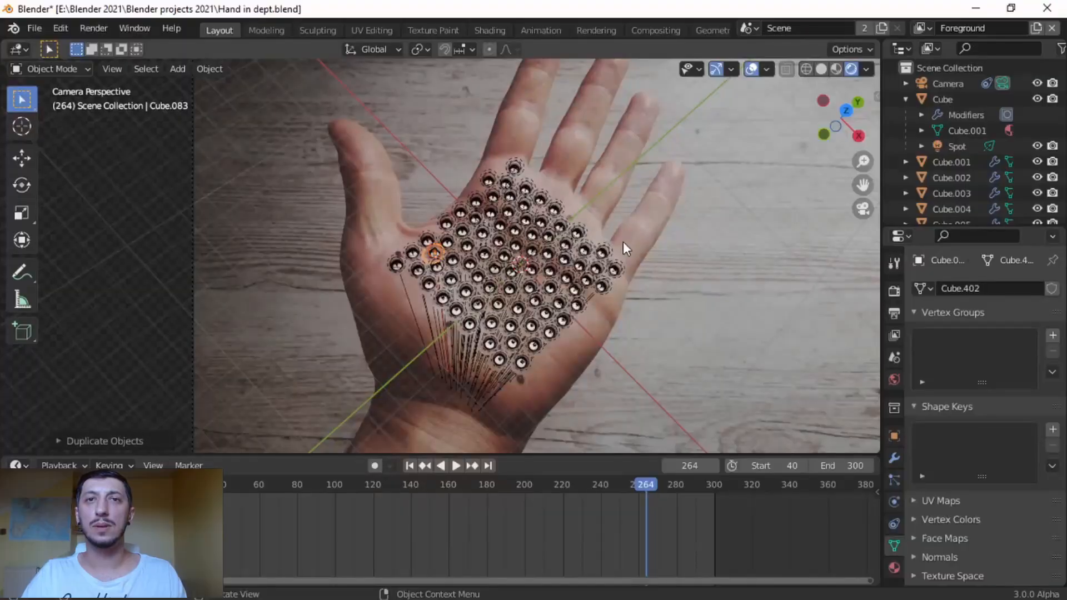
- Undo the most recent hole duplications near the thumb base
scroll(623, 241, up, 7)
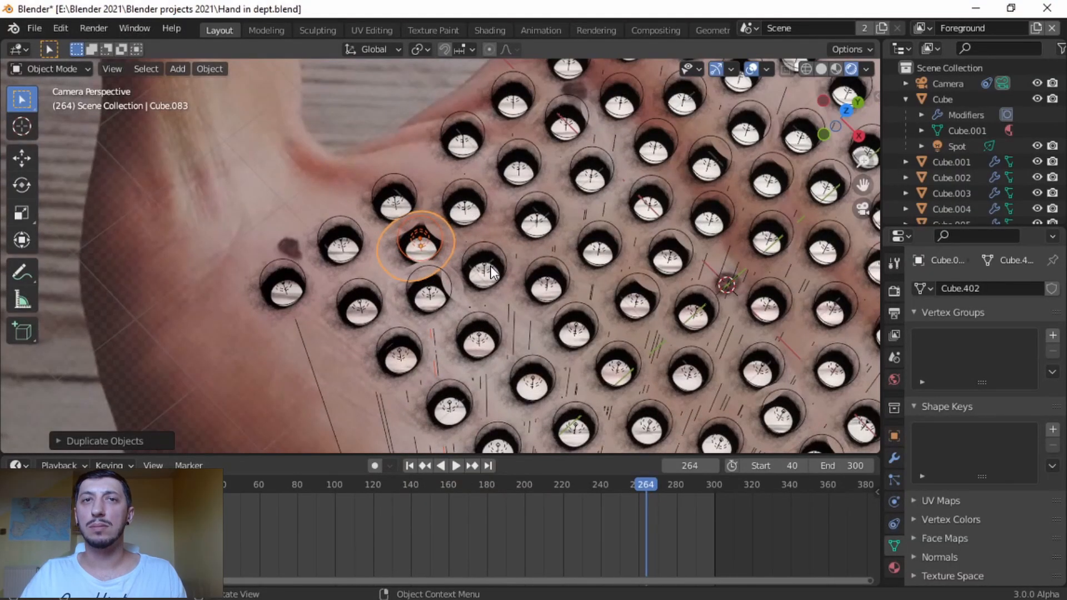
key(ctrl+z)
key(ctrl+z)
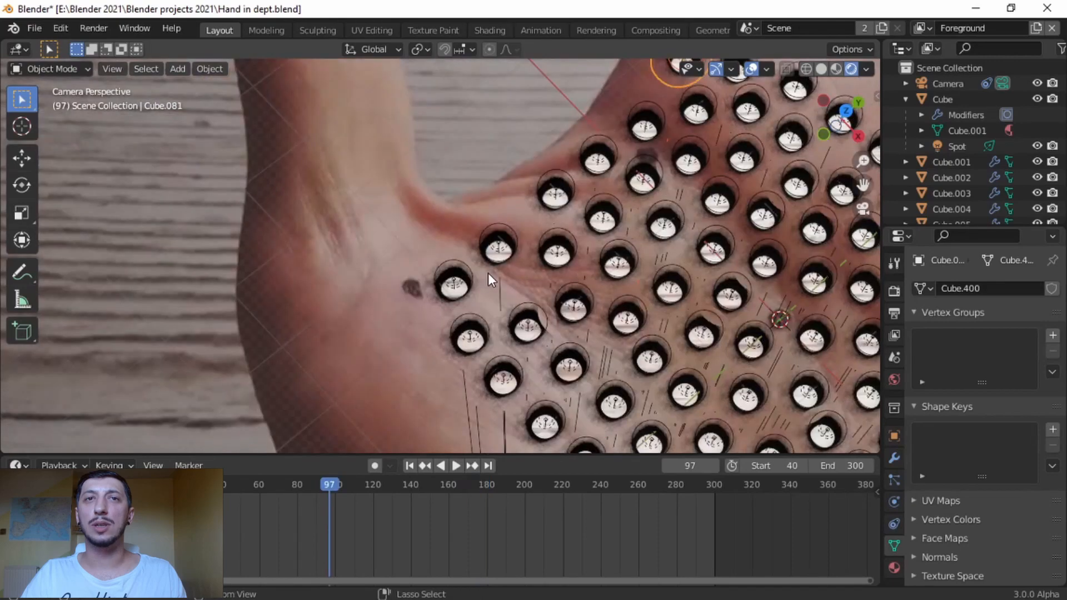
- In top view with the camera footage hidden, move one hole near the thumb base and its light about -0.04 m in X and 0.14 m in Y
shift+middle_drag(632, 302, 581, 223)
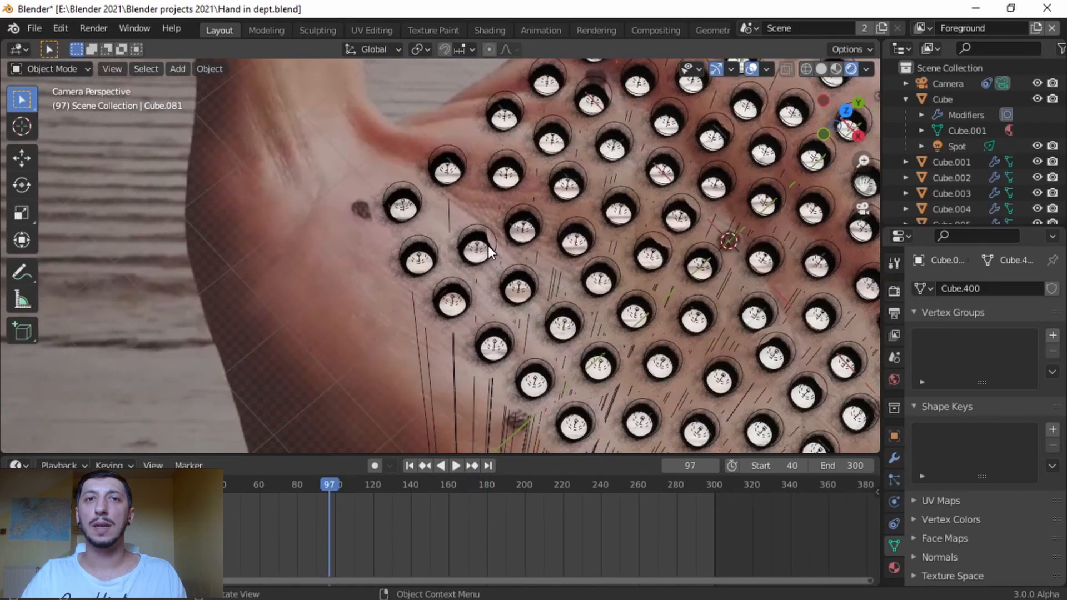
click(528, 238)
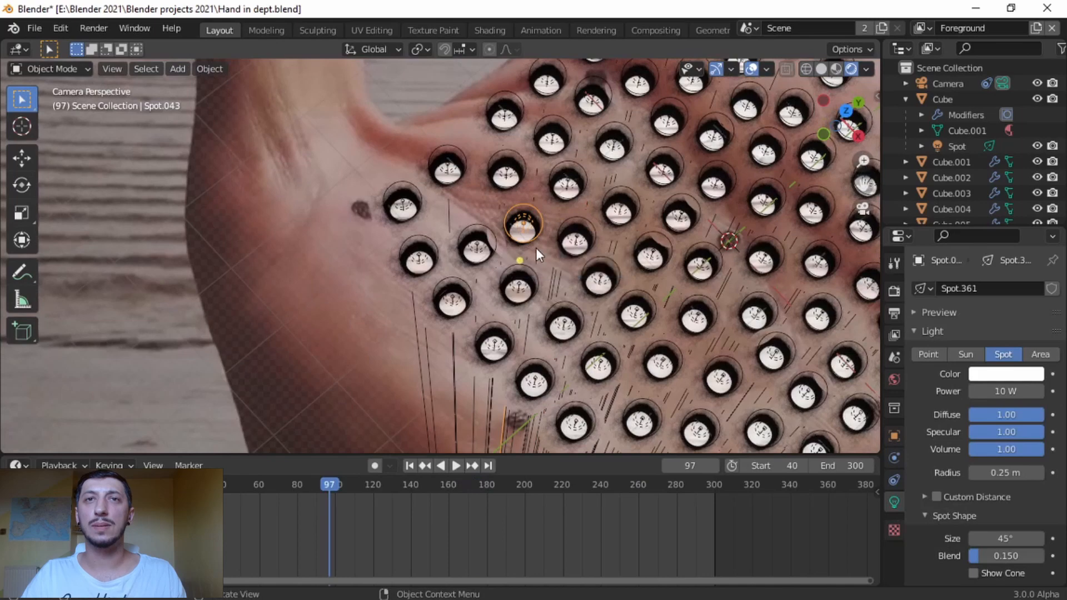
click(536, 250)
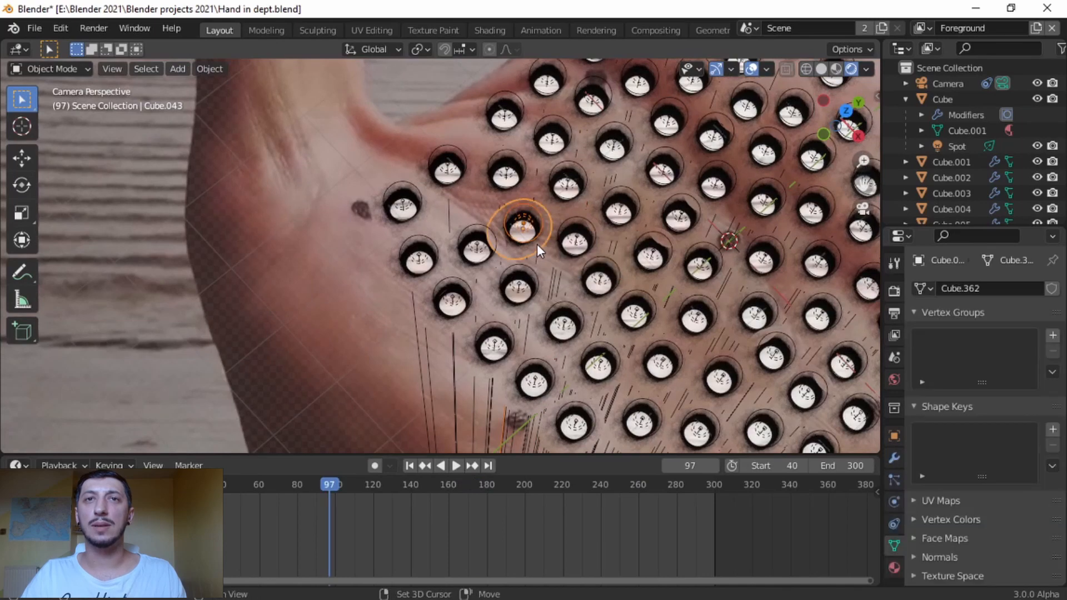
click(847, 112)
scroll(595, 310, up, 3)
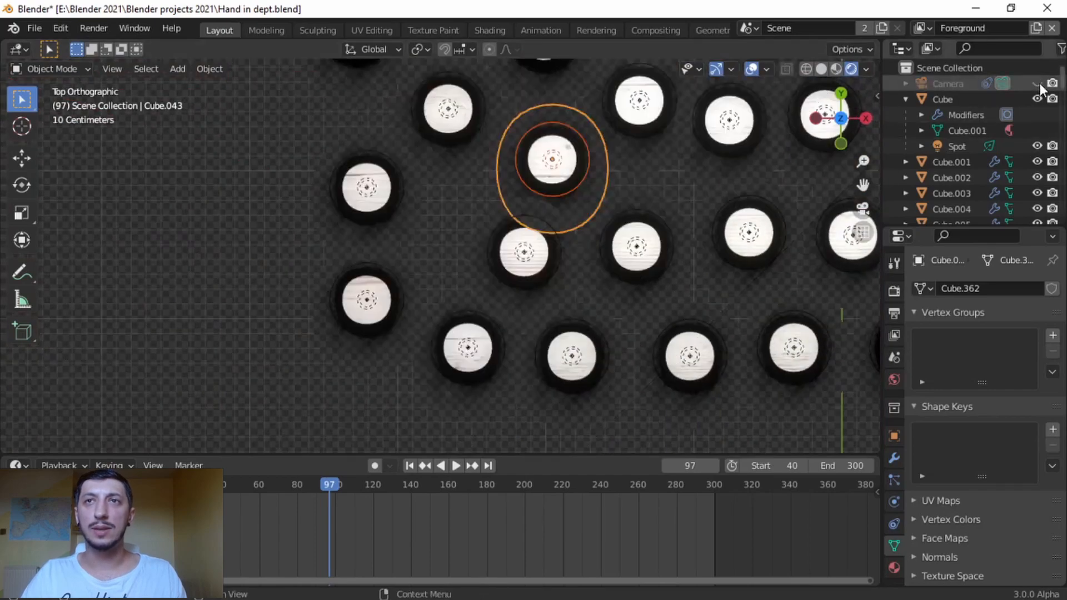
shift+middle_drag(627, 298, 596, 351)
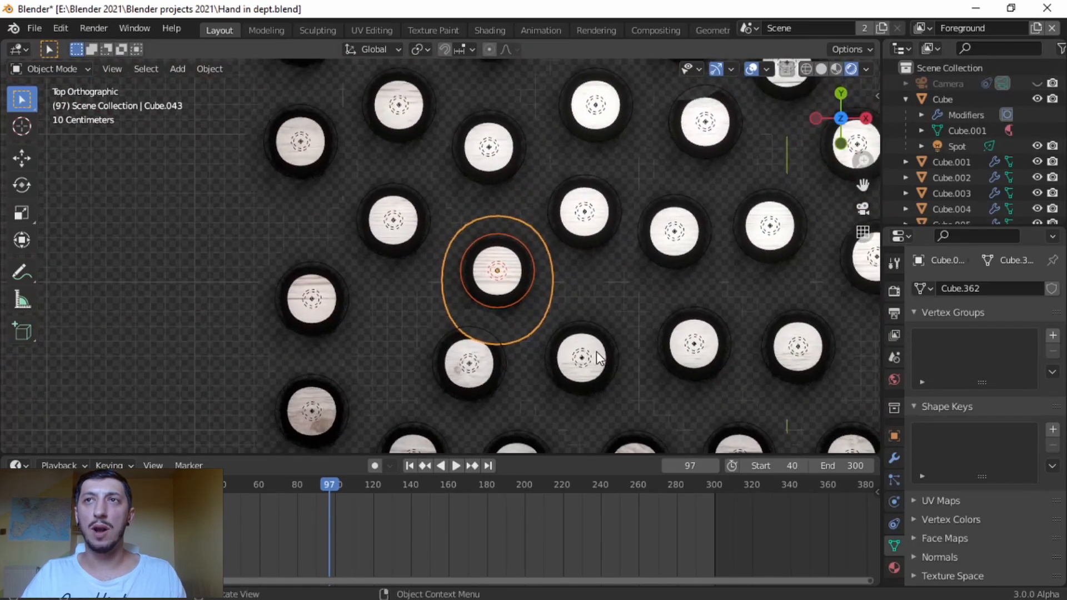
key(g)
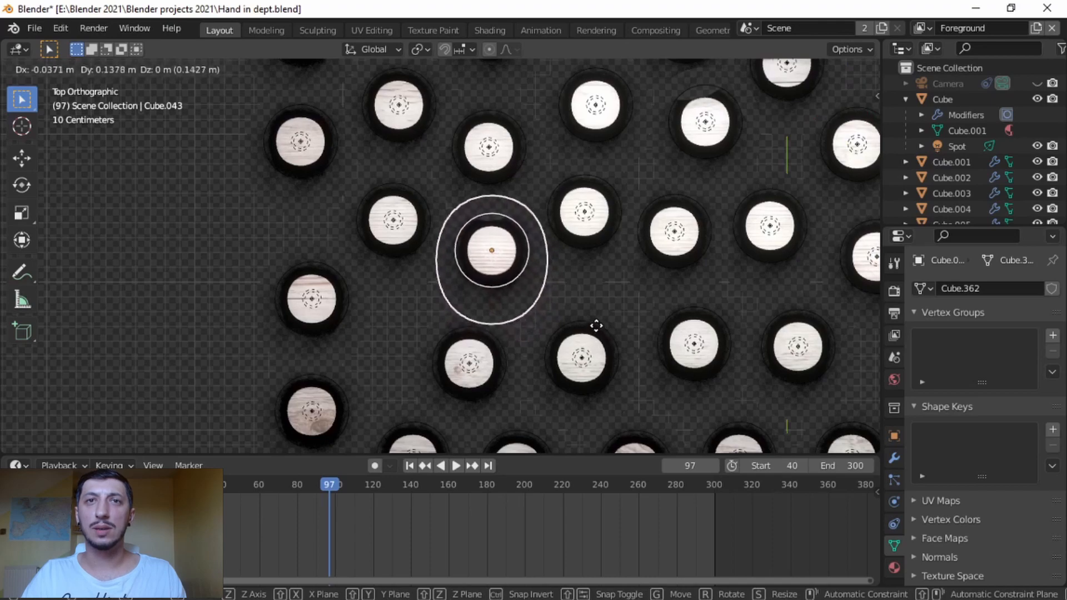
click(597, 328)
key(KP_0)
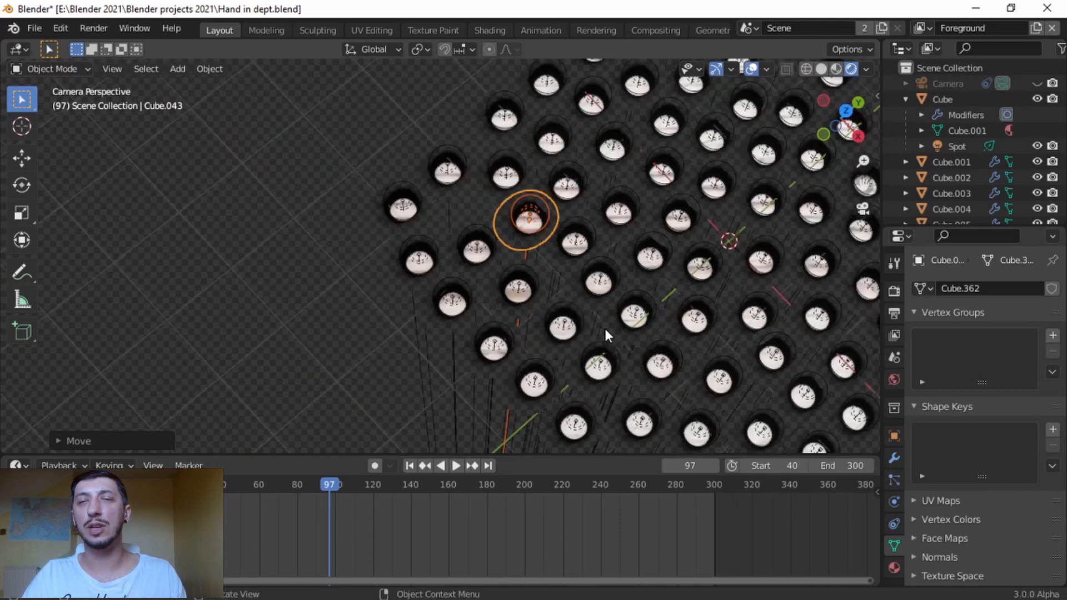
click(1037, 84)
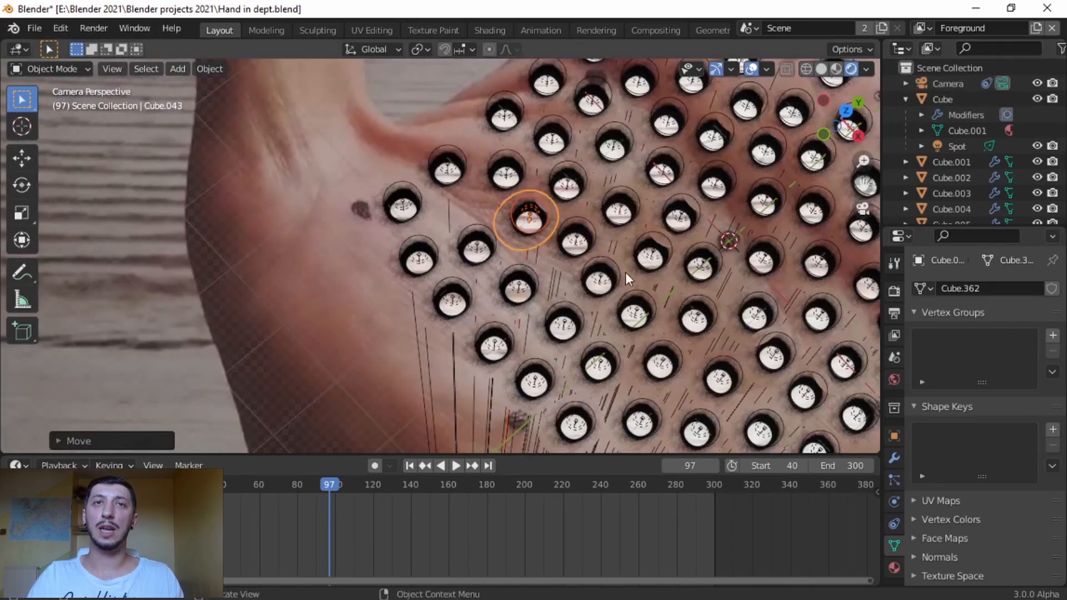
- Examine the moved hole up close in the camera view and shift it with its light about -0.07 m along global Y
shift+middle_drag(626, 272, 562, 285)
scroll(480, 244, up, 5)
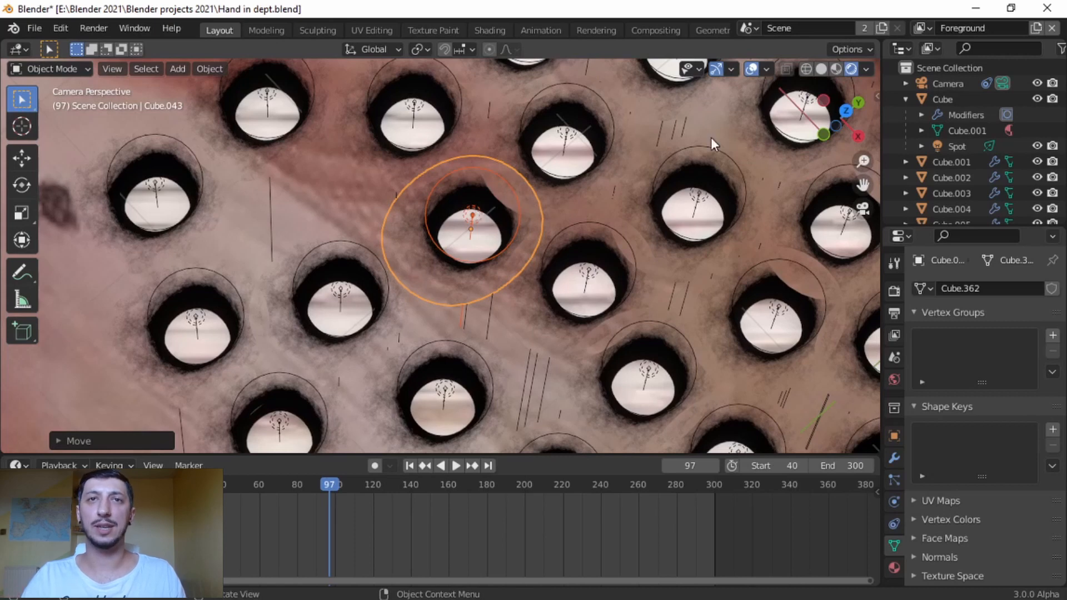
key(g)
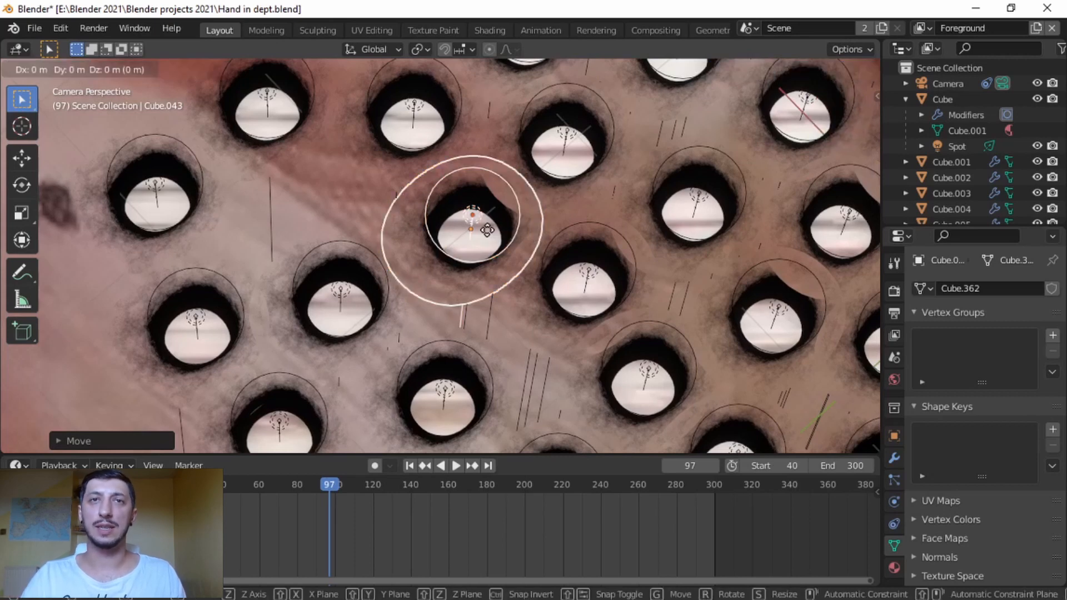
key(x)
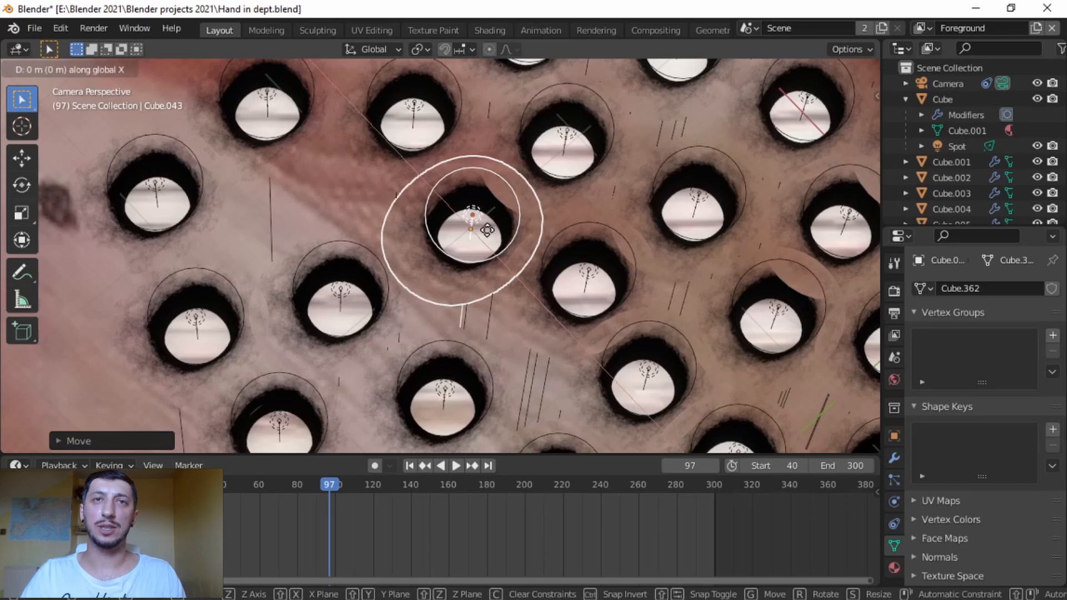
key(y)
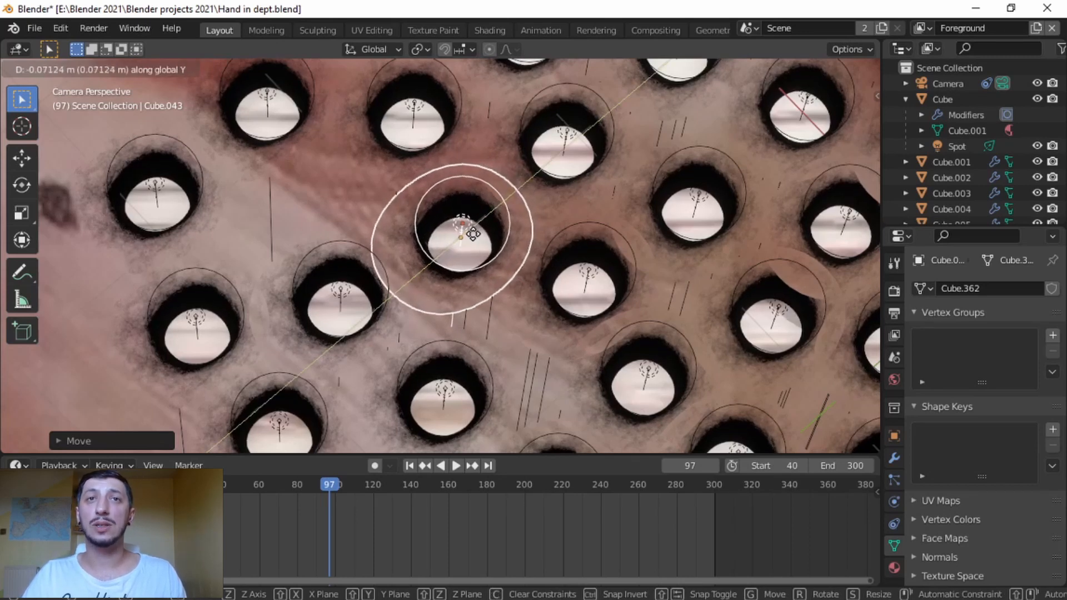
click(475, 233)
- Move the selected hole and its light about -0.11 m along global X and 0.05 m along global Y
key(g)
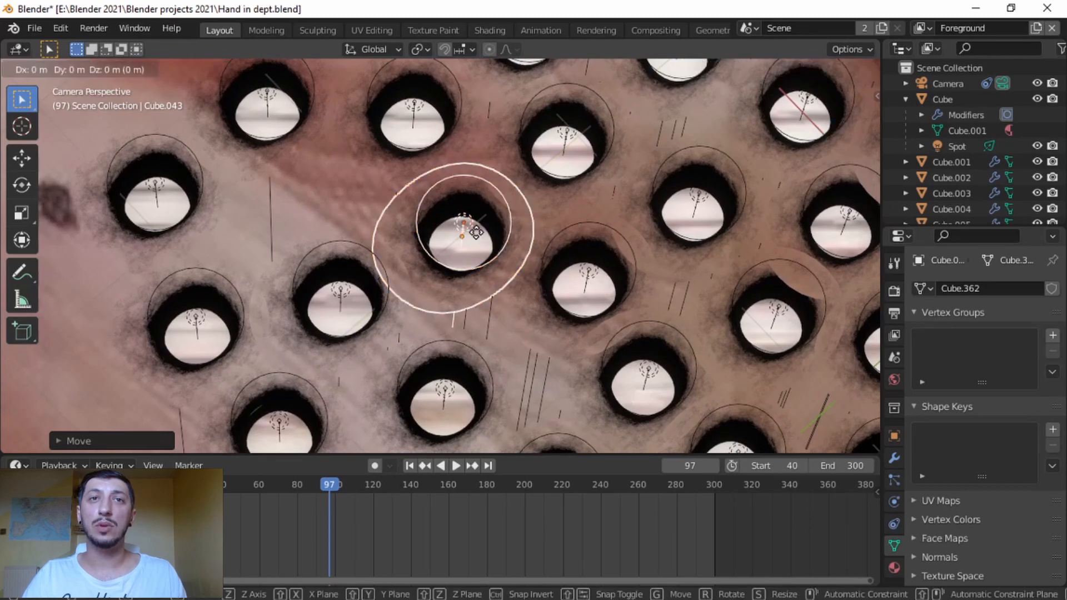
key(x)
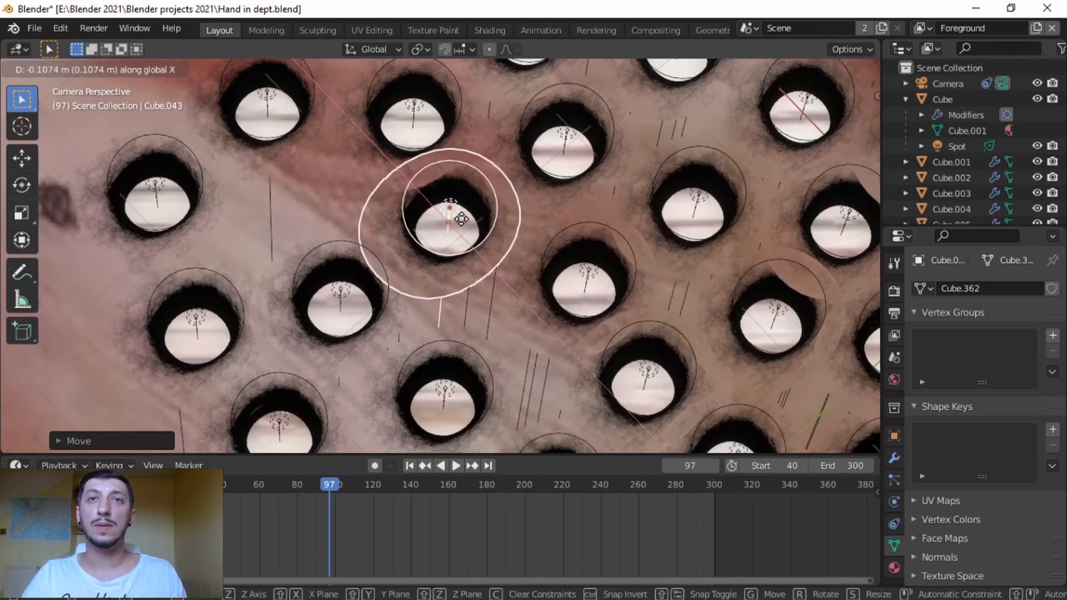
click(461, 217)
key(g)
key(y)
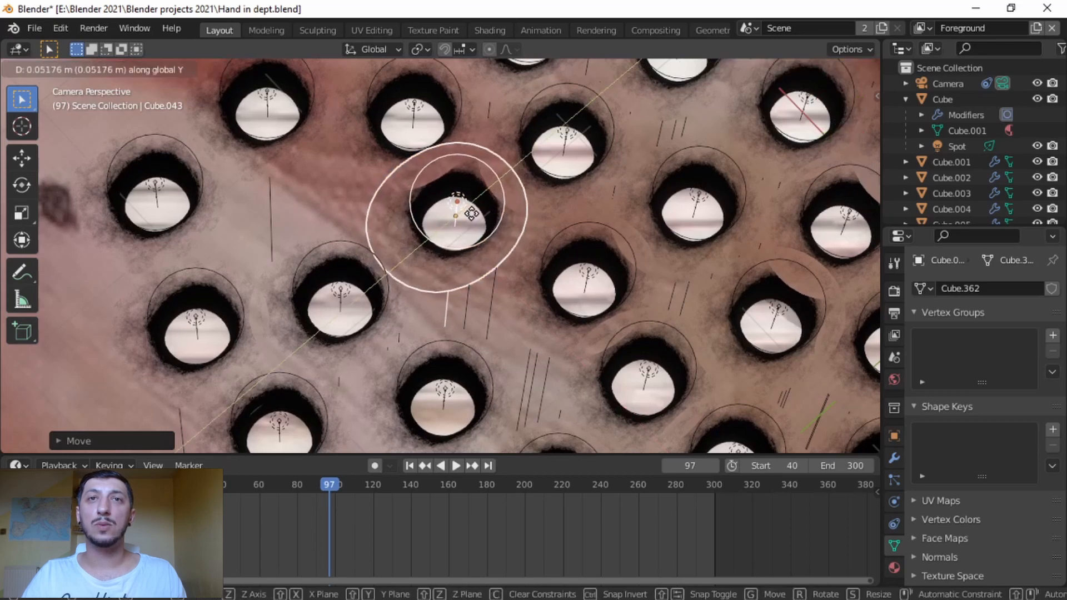
click(472, 214)
- Try deleting the selected hole together with its light
key(Delete)
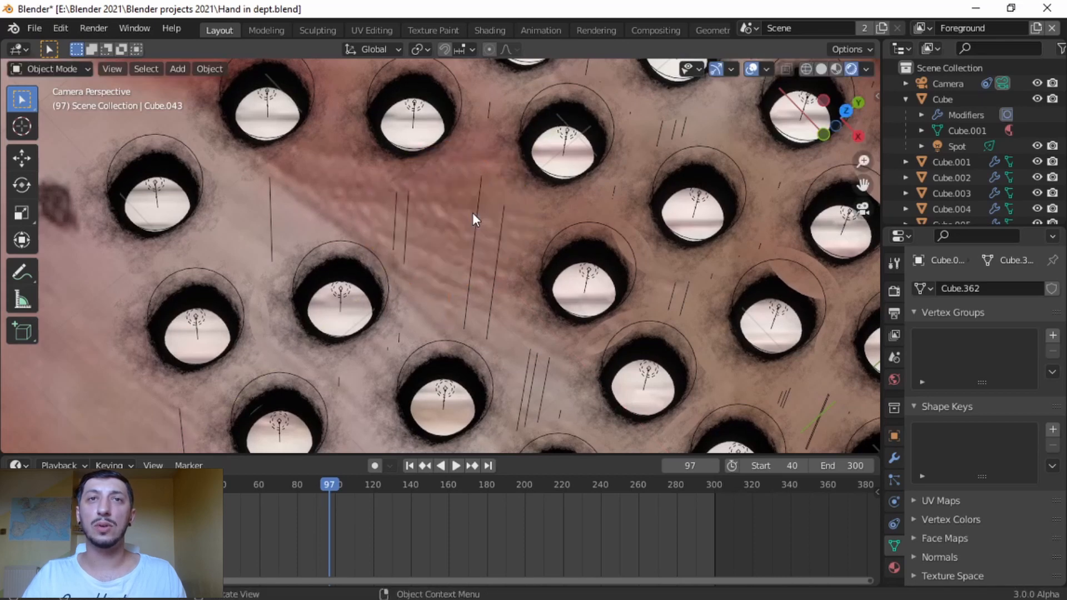
key(ctrl+z)
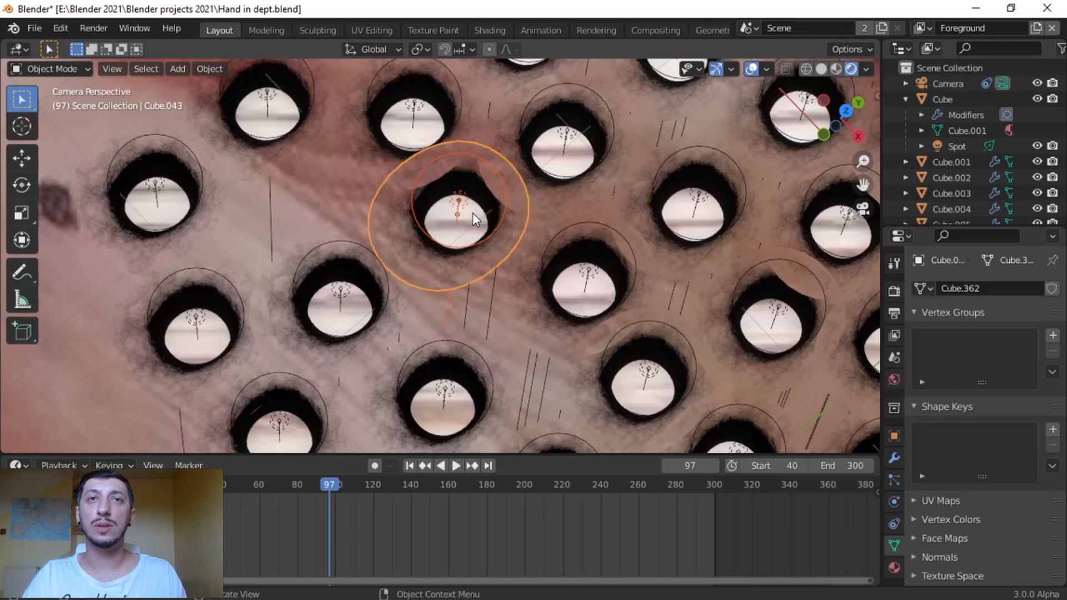
key(Delete)
key(x)
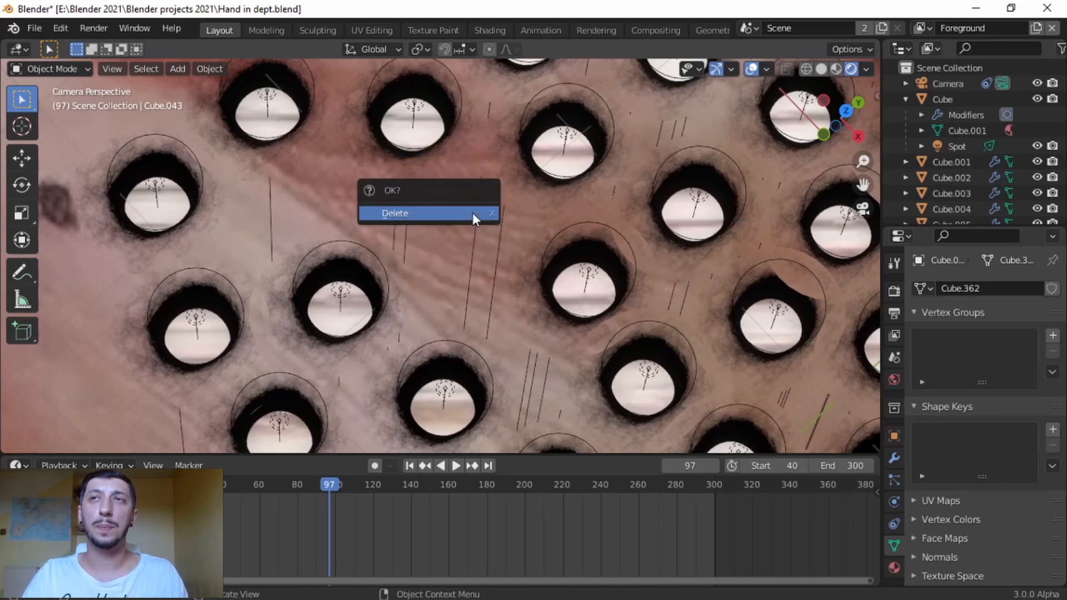
right_click(472, 213)
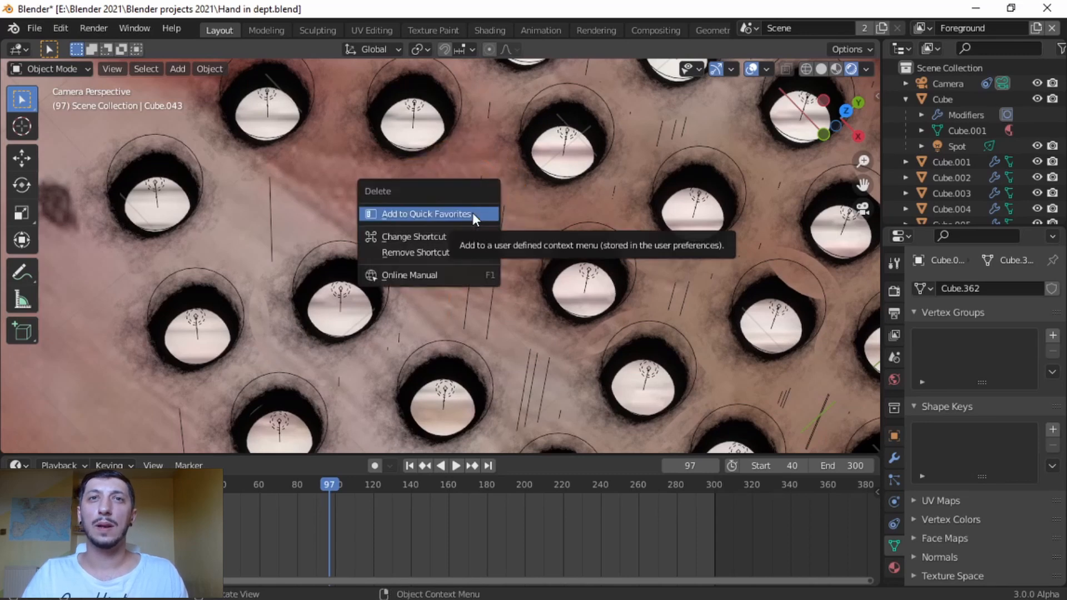
key(Escape)
key(ctrl+z)
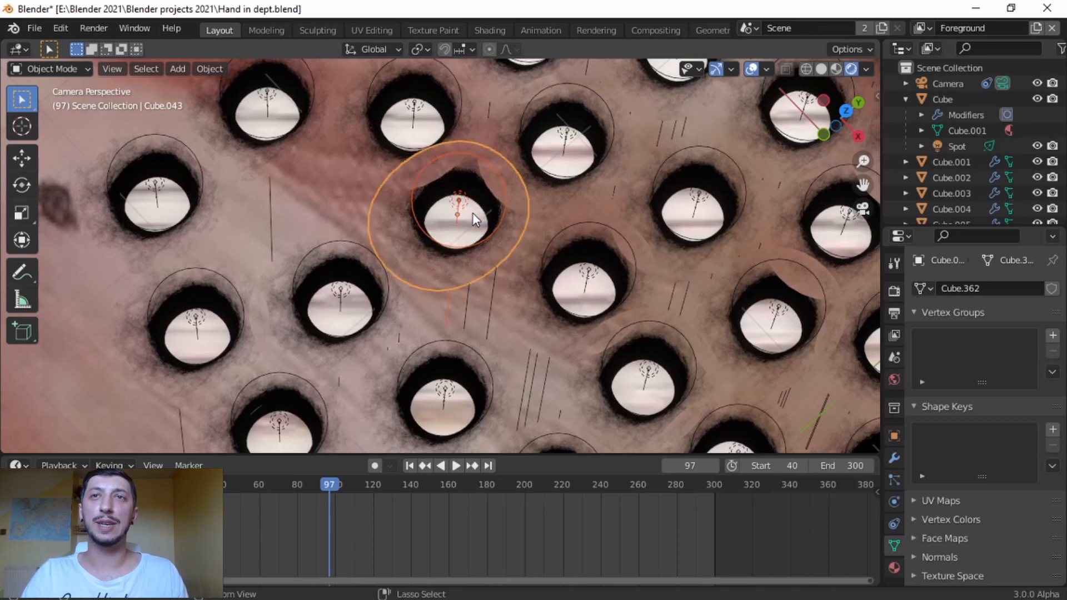
- Move the selected hole and its light about -0.06 m along global Y and 0.08 m along global X, then deselect them
key(g)
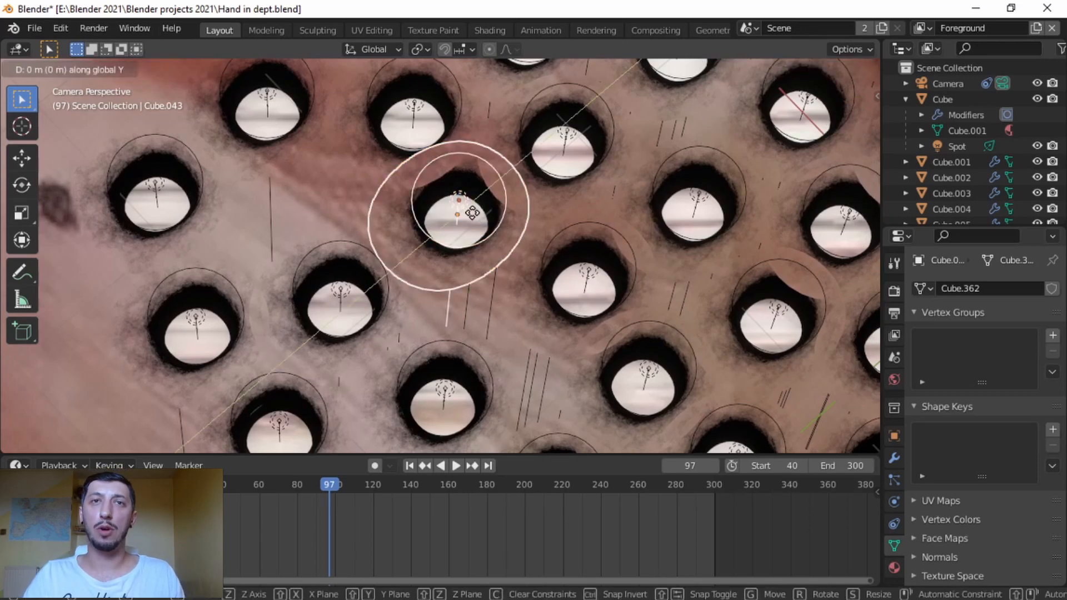
key(y)
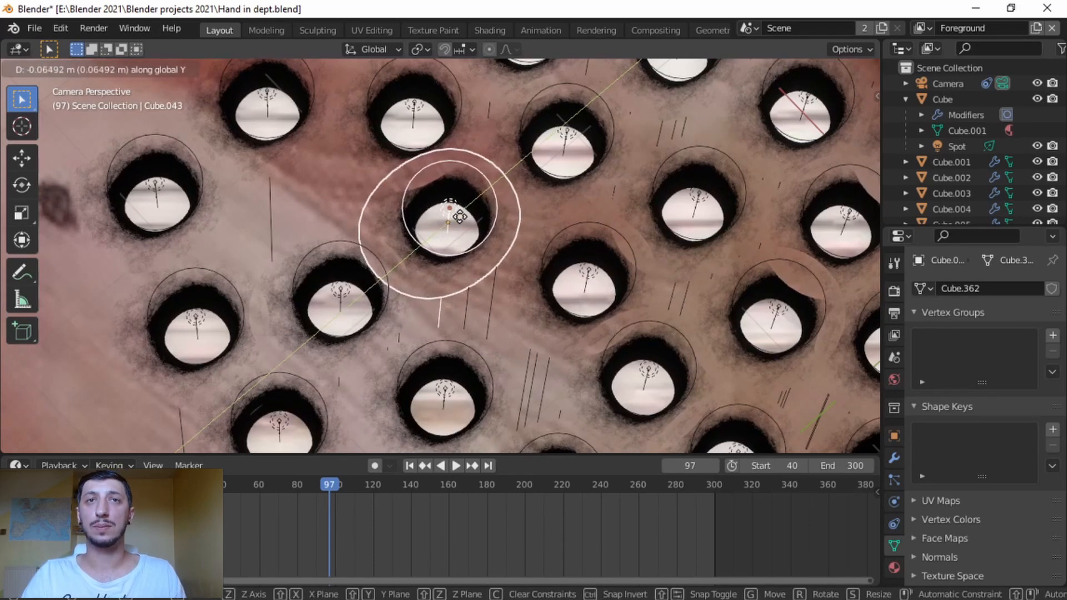
click(459, 216)
key(g)
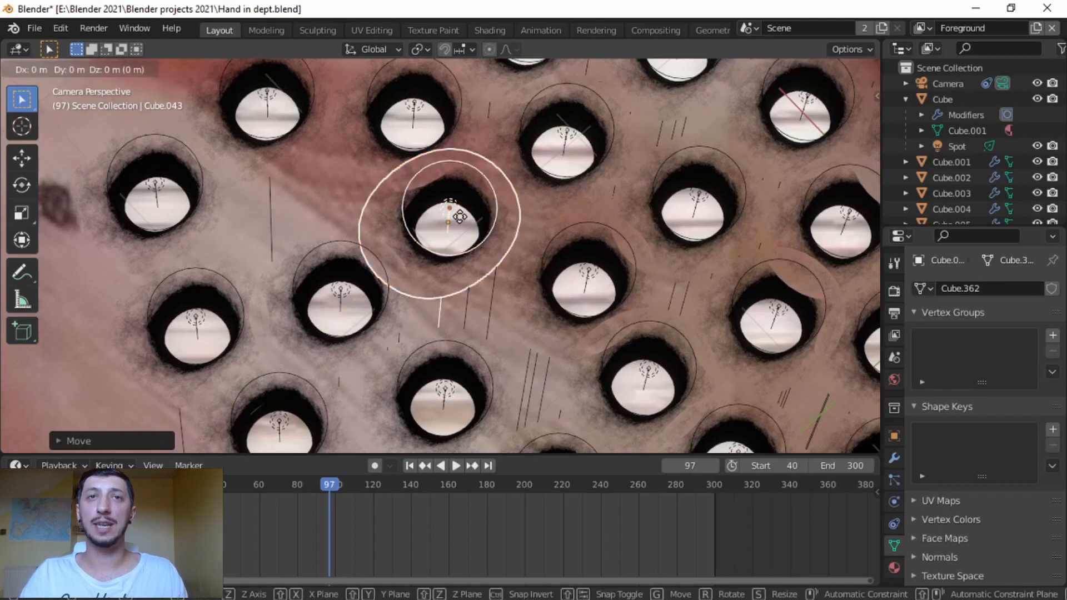
key(z)
key(x)
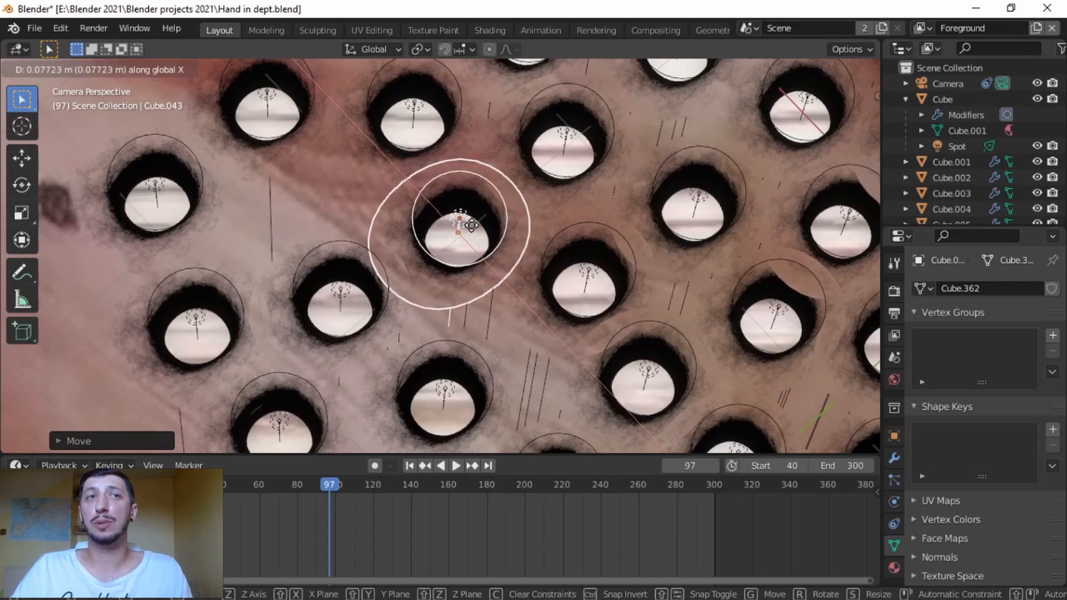
click(475, 233)
scroll(484, 231, down, 3)
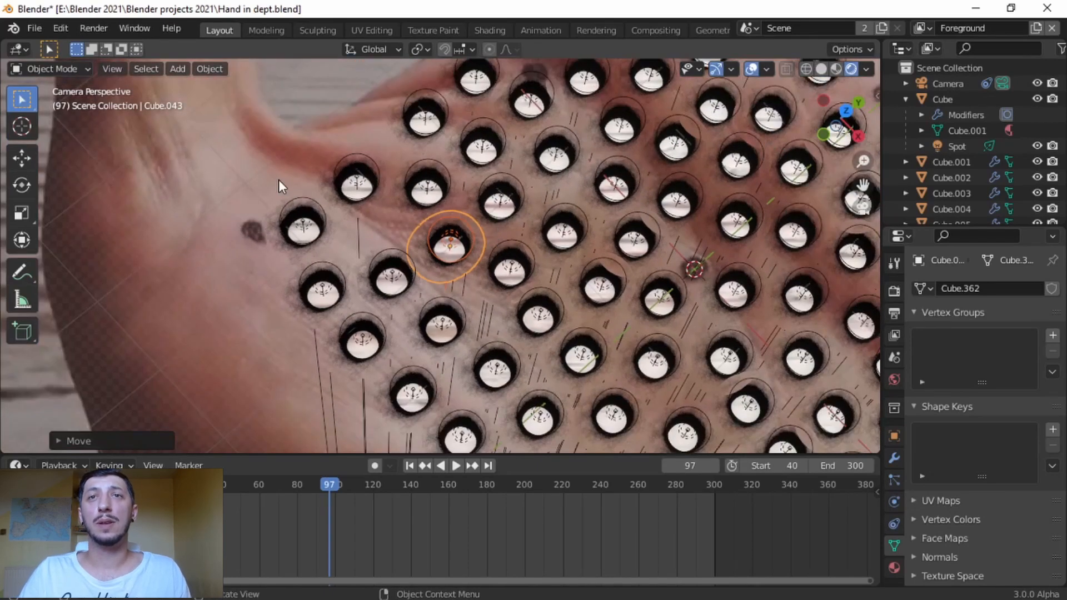
click(296, 99)
- Examine the spacing of the holes across the whole palm in the camera view
scroll(500, 286, down, 5)
scroll(513, 298, up, 7)
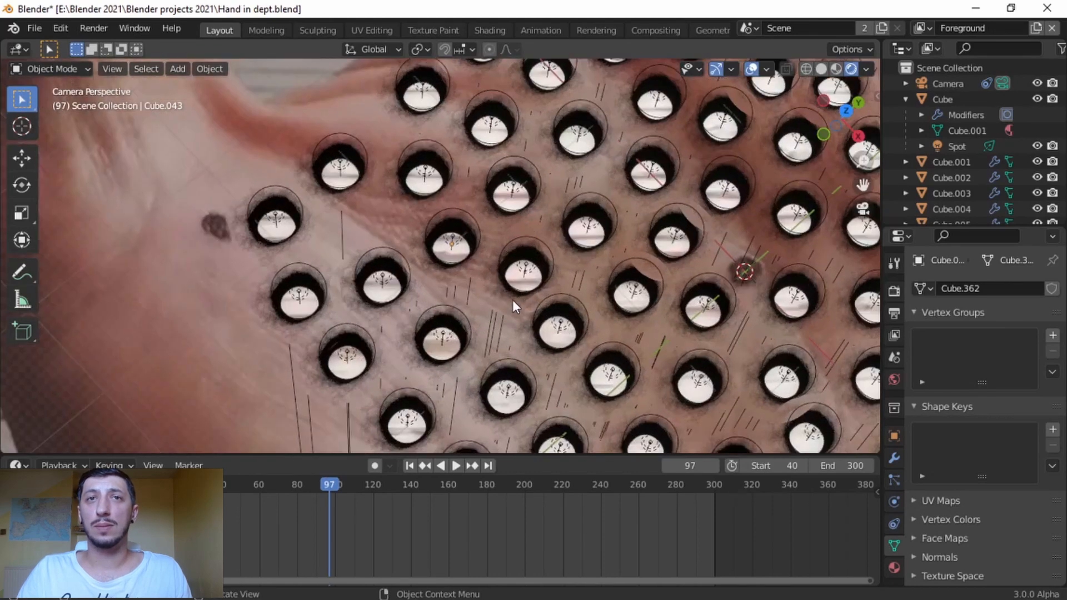
scroll(472, 261, down, 6)
scroll(623, 285, up, 3)
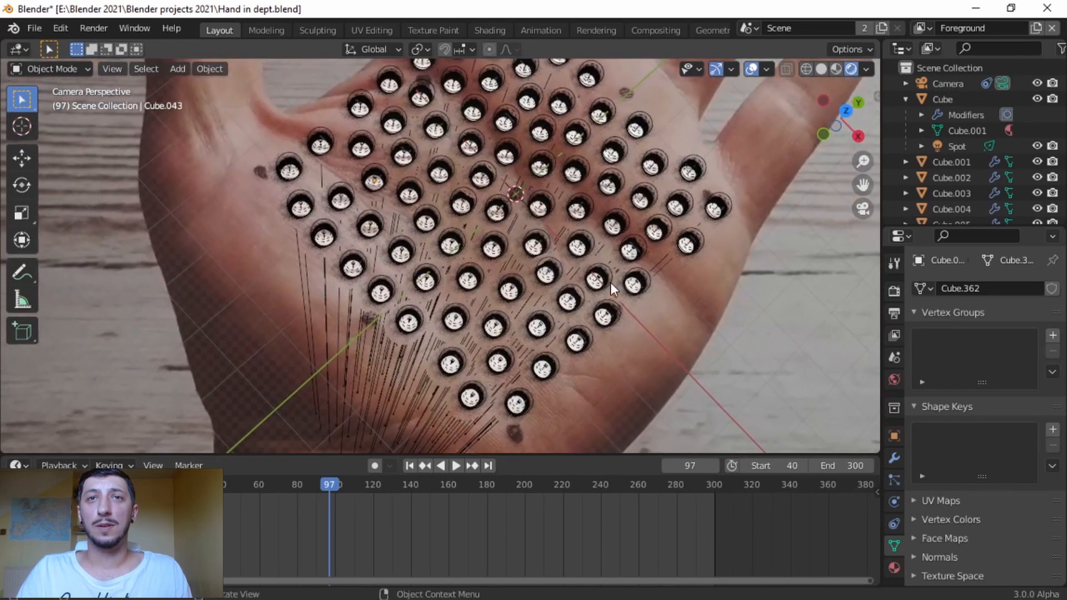
scroll(518, 305, up, 6)
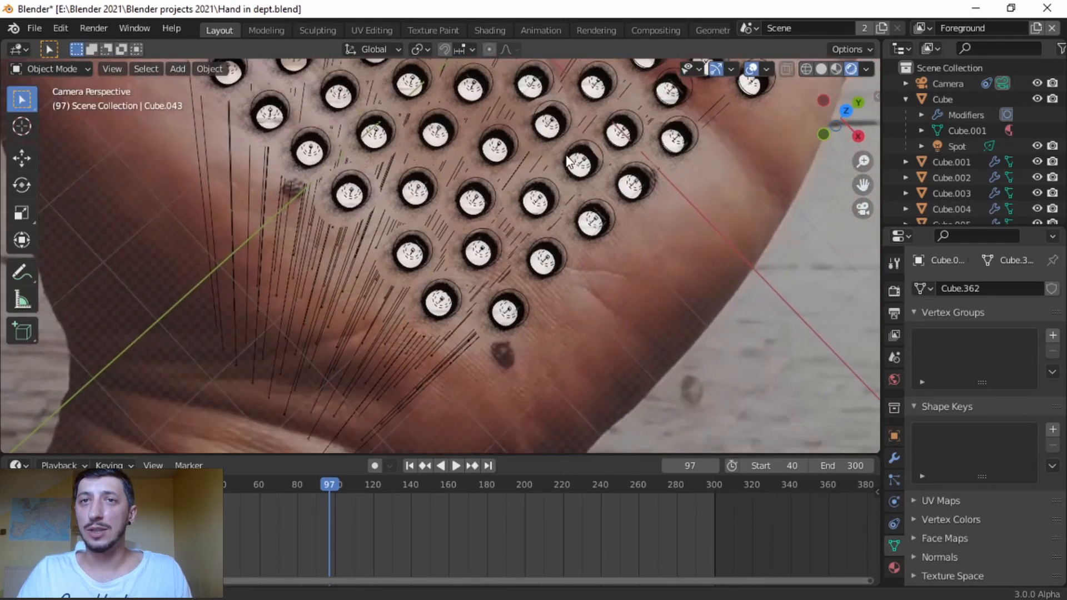
scroll(502, 307, down, 6)
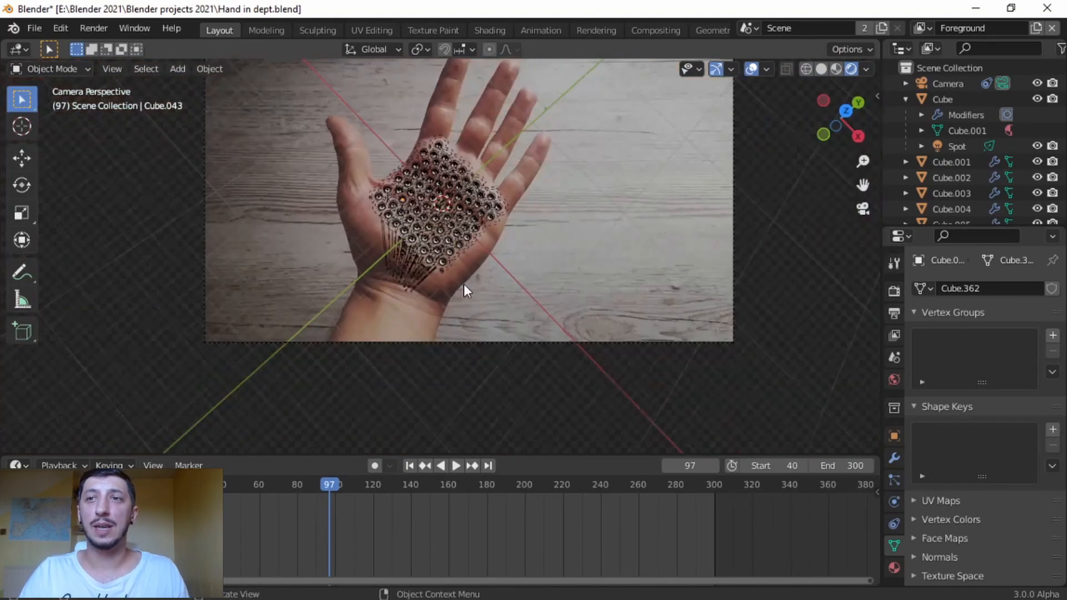
scroll(444, 269, up, 5)
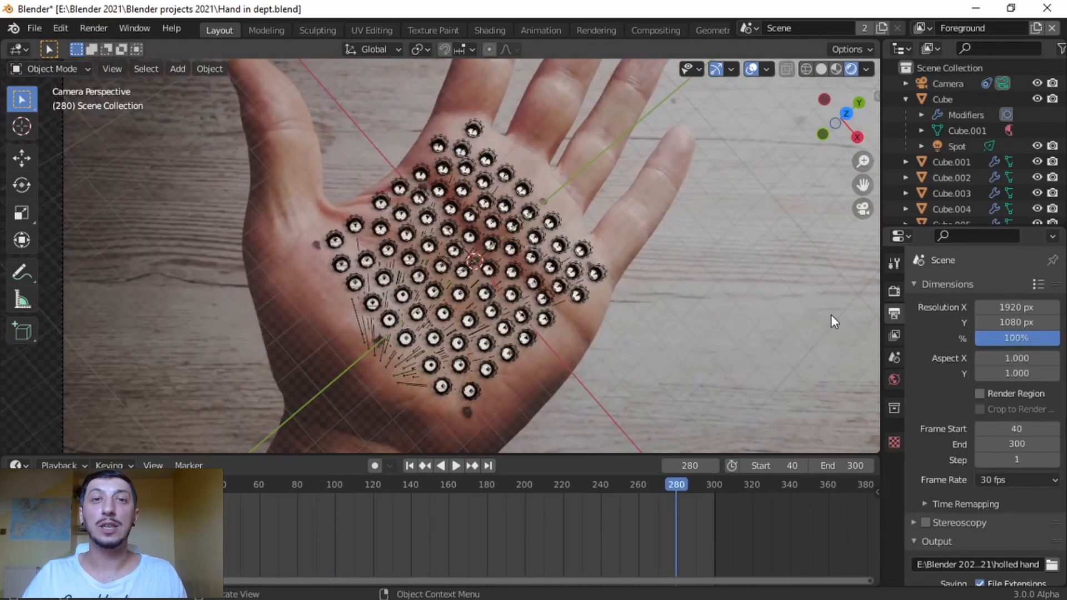
- Browse the render output folder Blender films 2021 and close the file browser without choosing a file
scroll(969, 389, down, 4)
click(1052, 470)
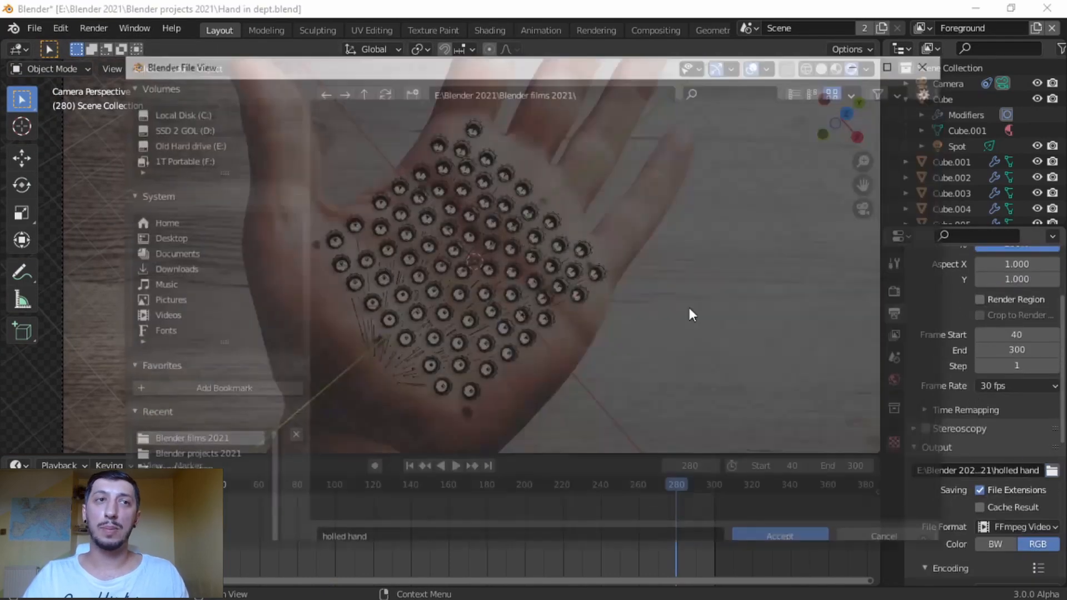
scroll(637, 292, down, 3)
scroll(606, 284, down, 3)
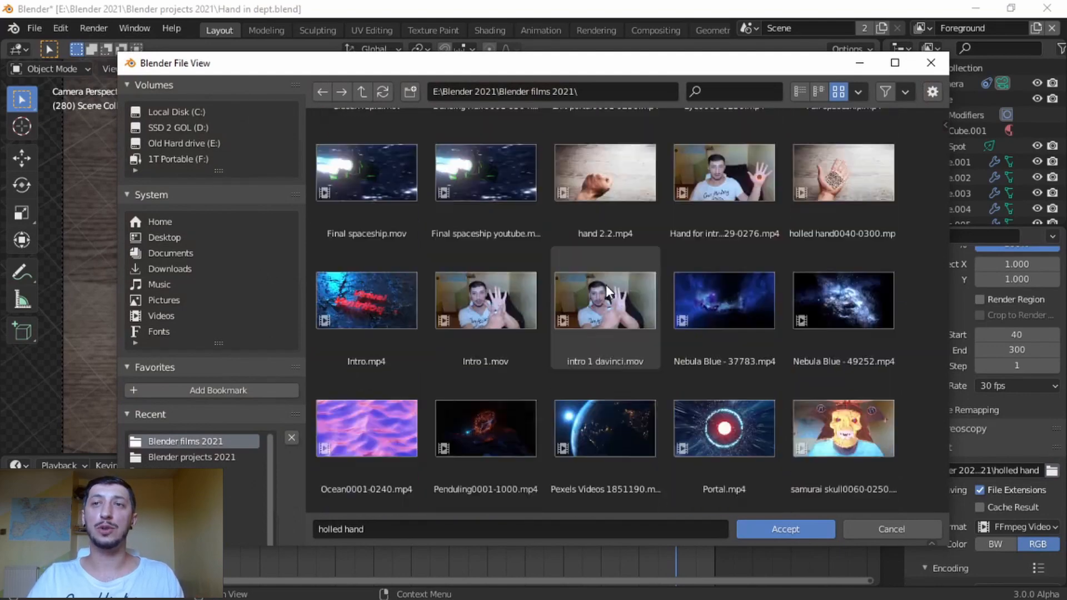
scroll(692, 288, up, 5)
scroll(705, 294, down, 4)
click(925, 72)
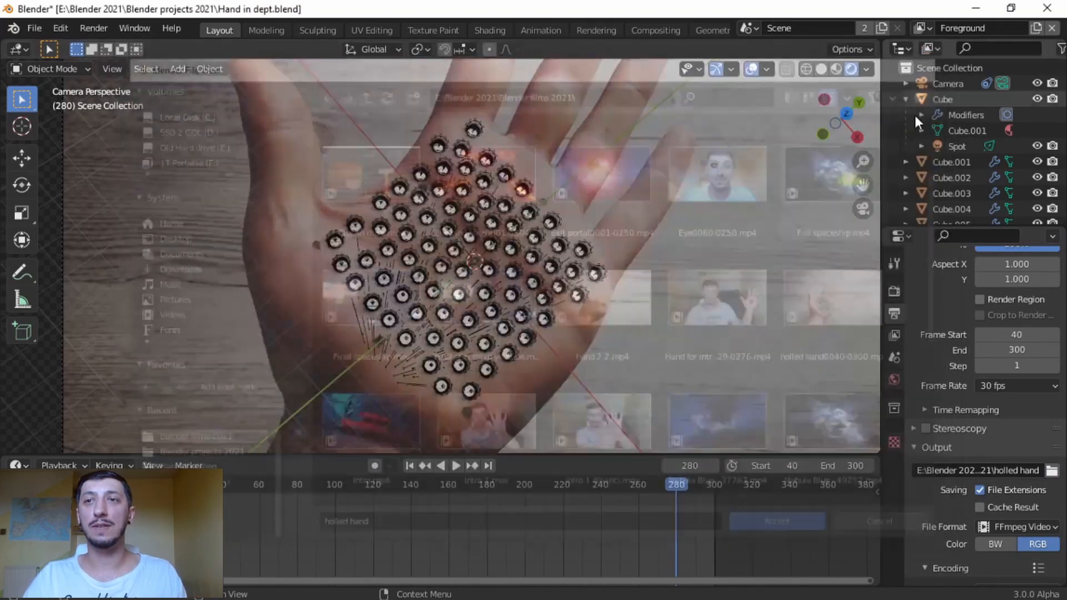
- Review the container and output quality options in the video encoding settings
scroll(992, 459, down, 5)
click(1039, 435)
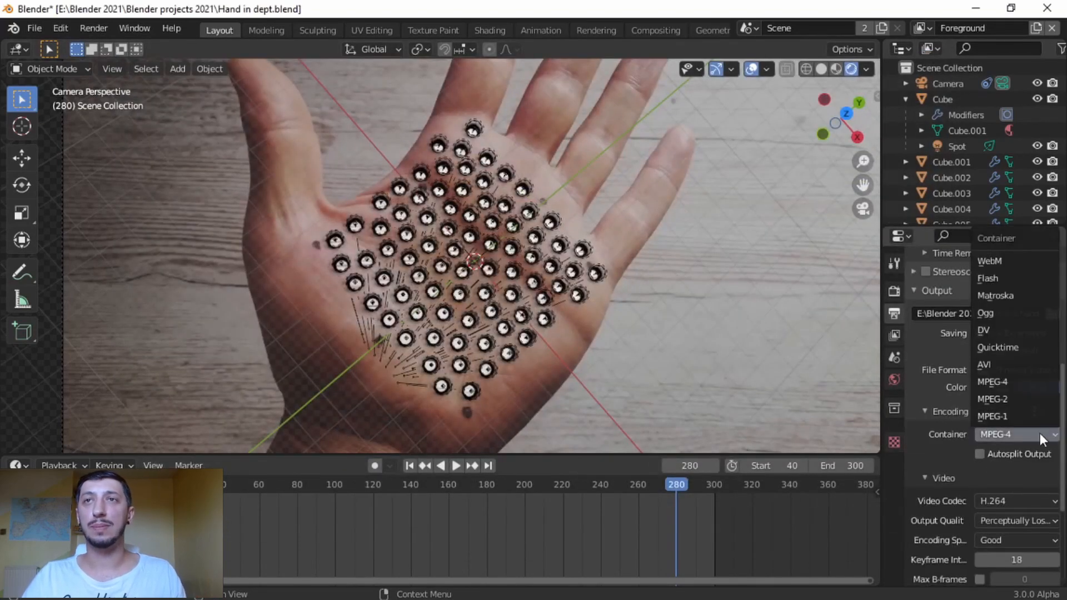
click(993, 437)
scroll(995, 437, down, 4)
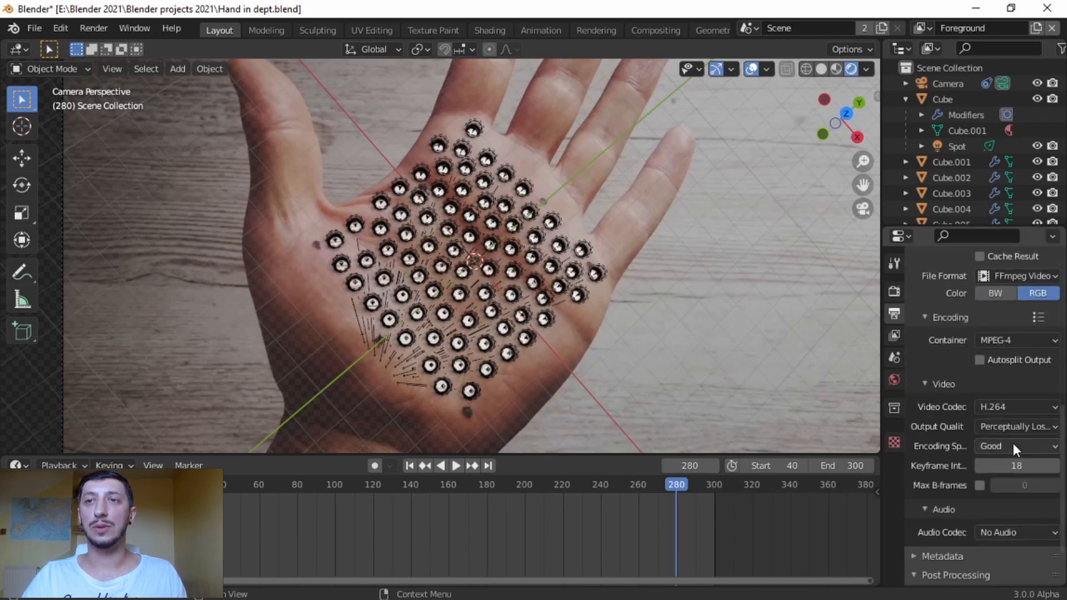
click(1033, 426)
click(1005, 481)
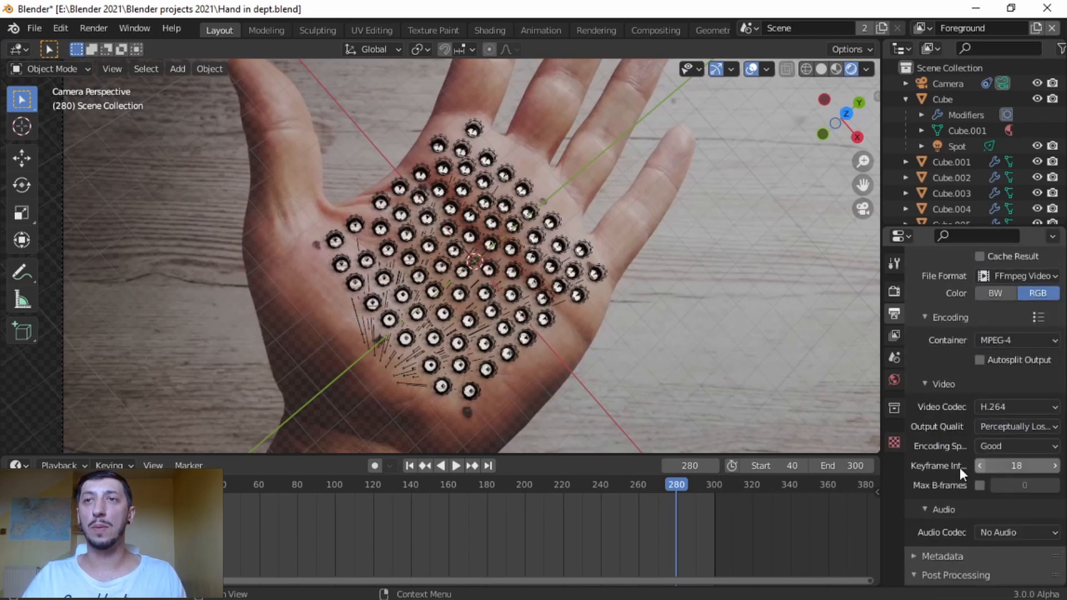
scroll(957, 445, down, 3)
scroll(876, 338, up, 2)
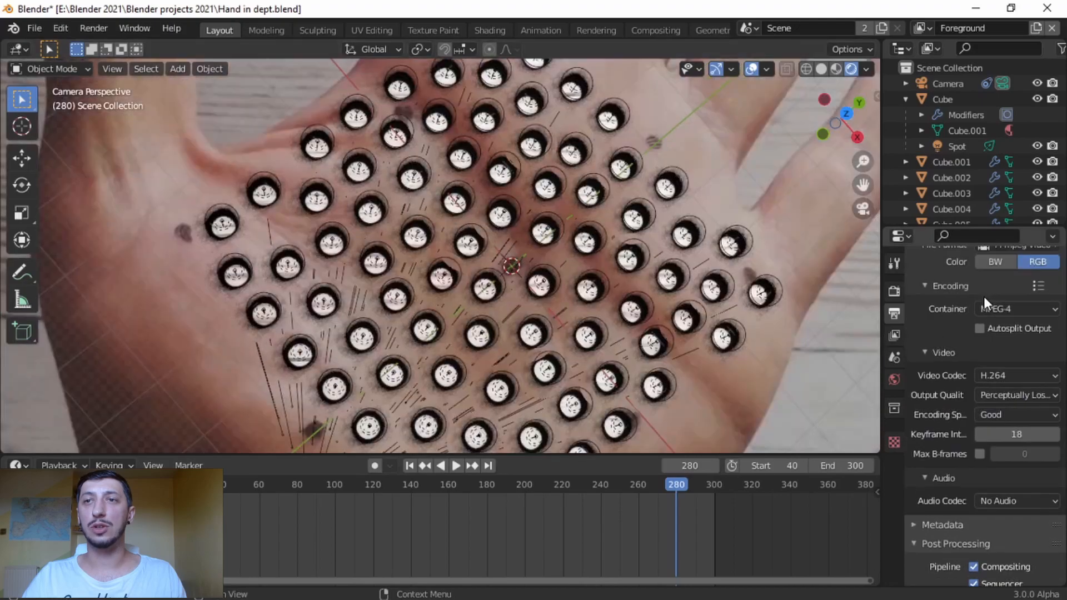